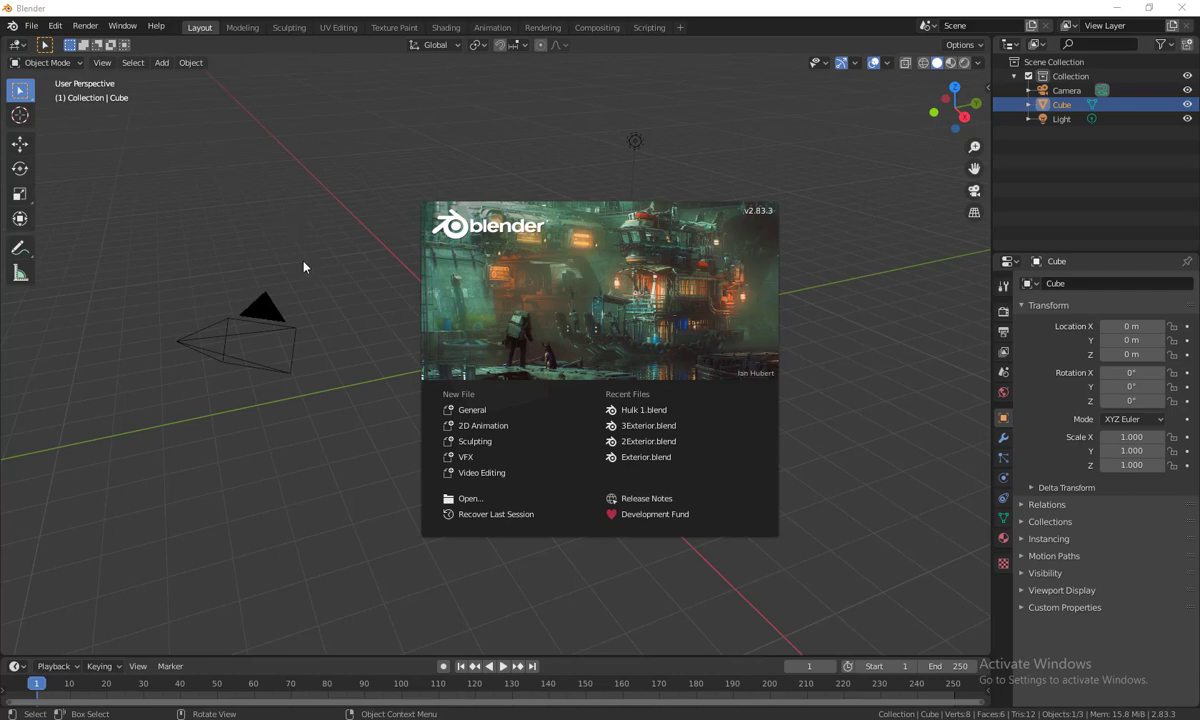
In front view, hide the default camera and light, and delete the default cube
left_click(333, 267)
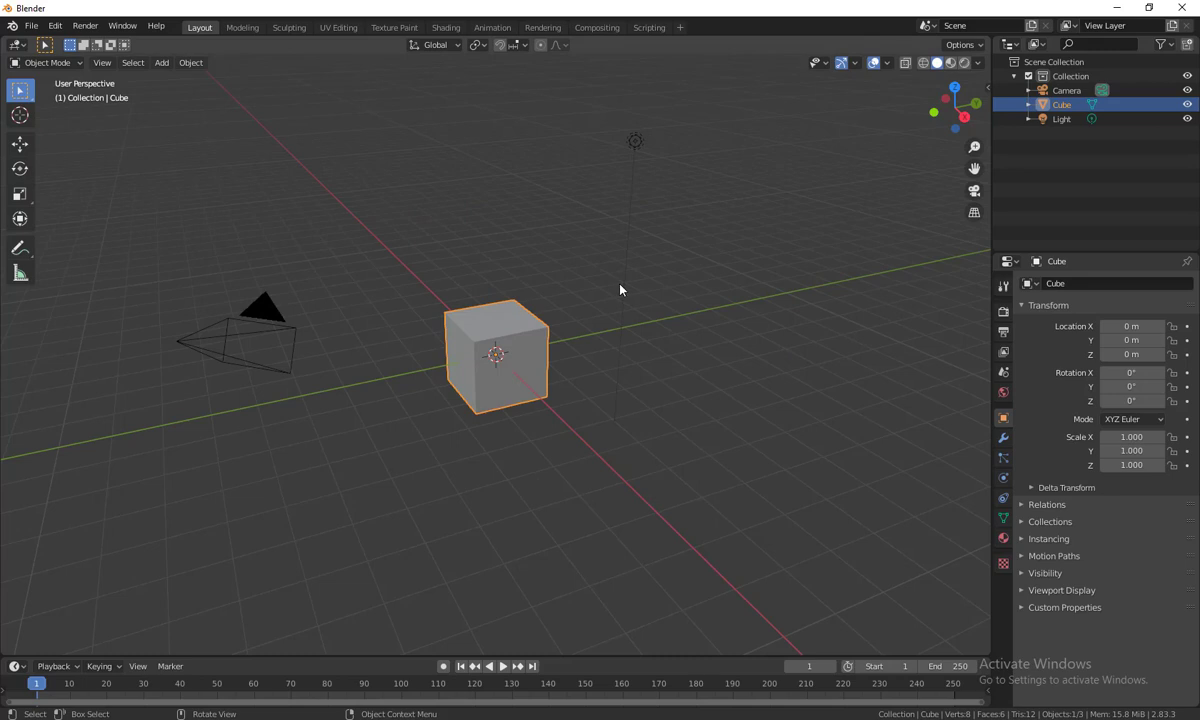
key("1")
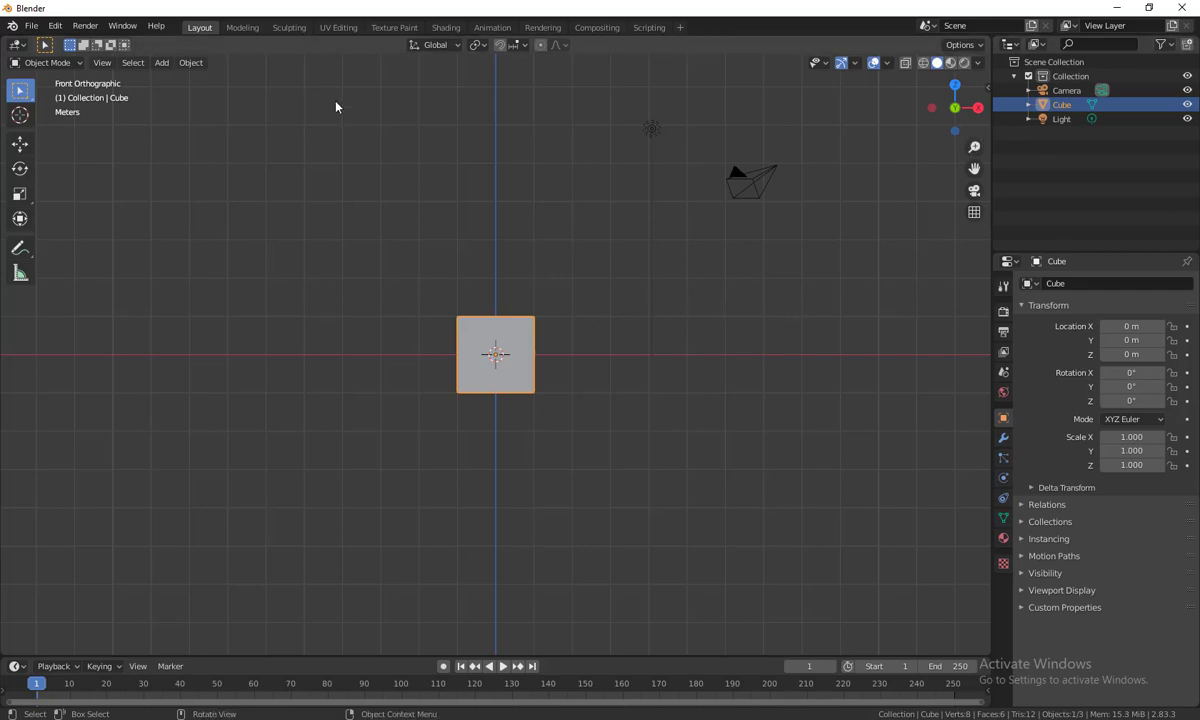
left_click_drag(336, 107, 812, 469)
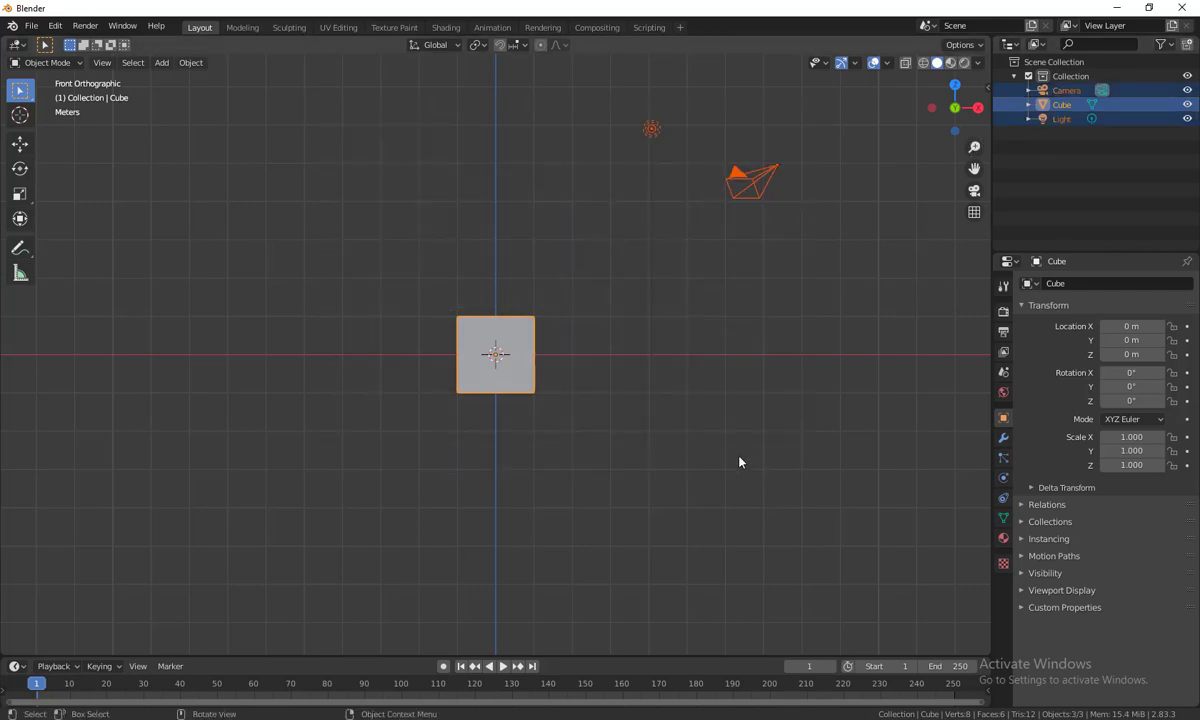
left_click(495, 355, "shift")
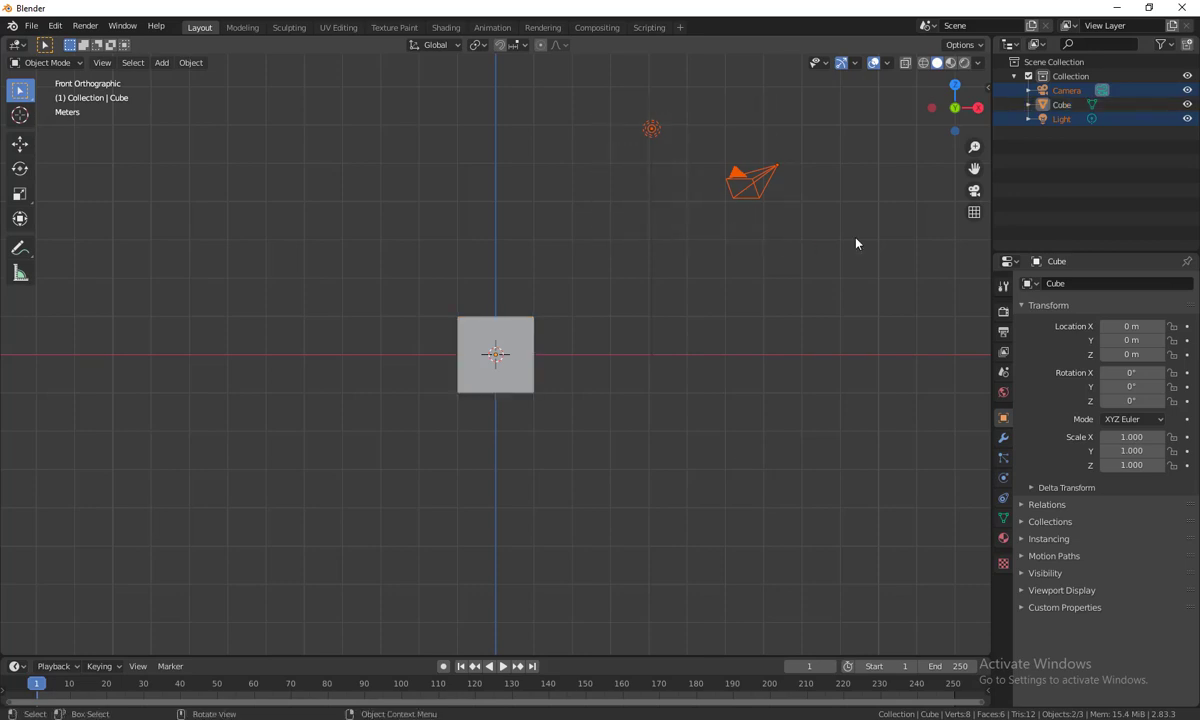
key("h")
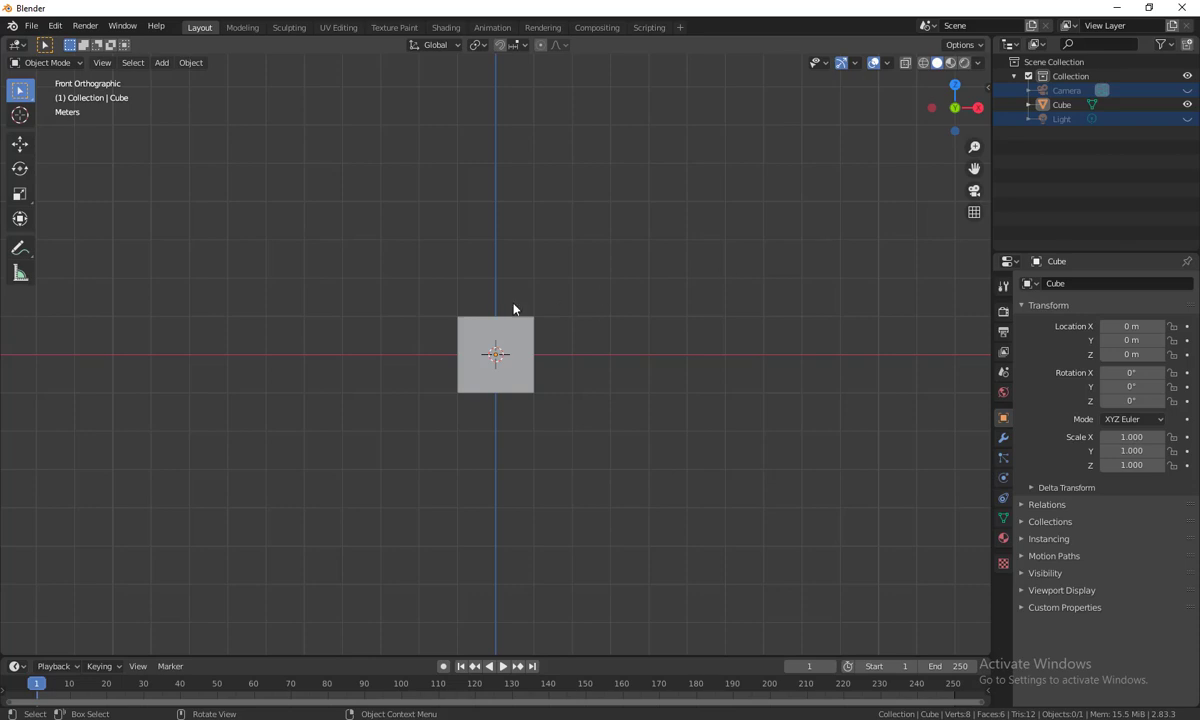
left_click_drag(343, 255, 637, 420)
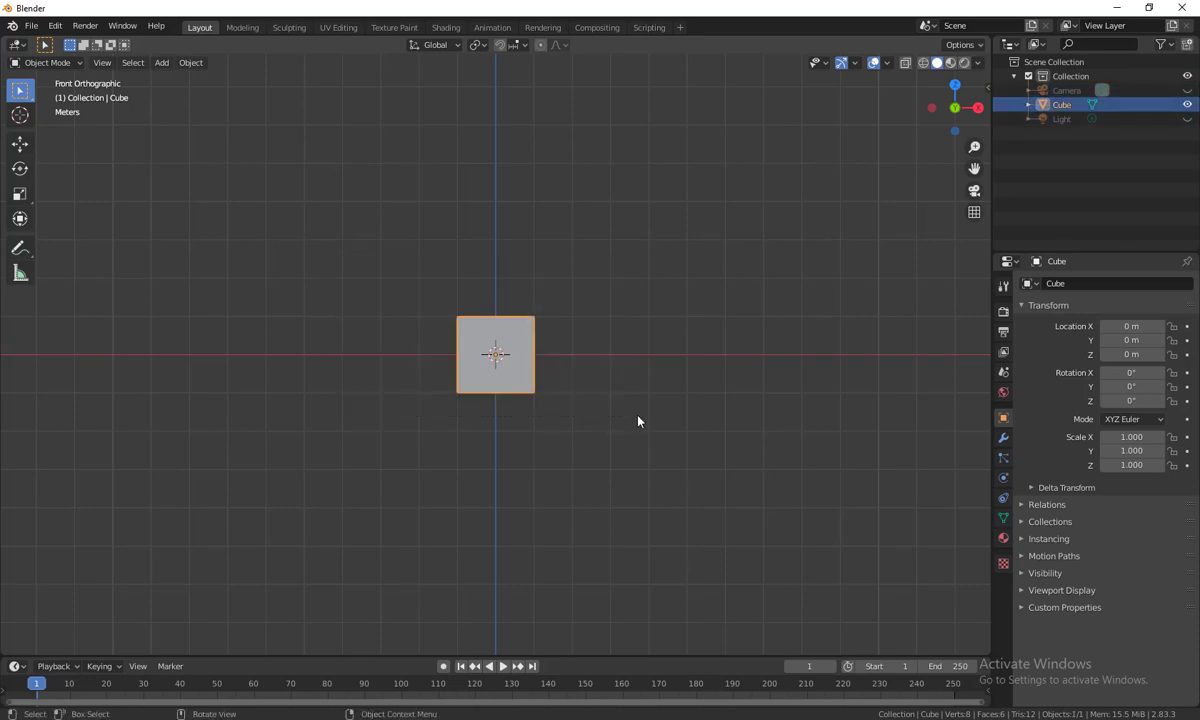
key("Delete")
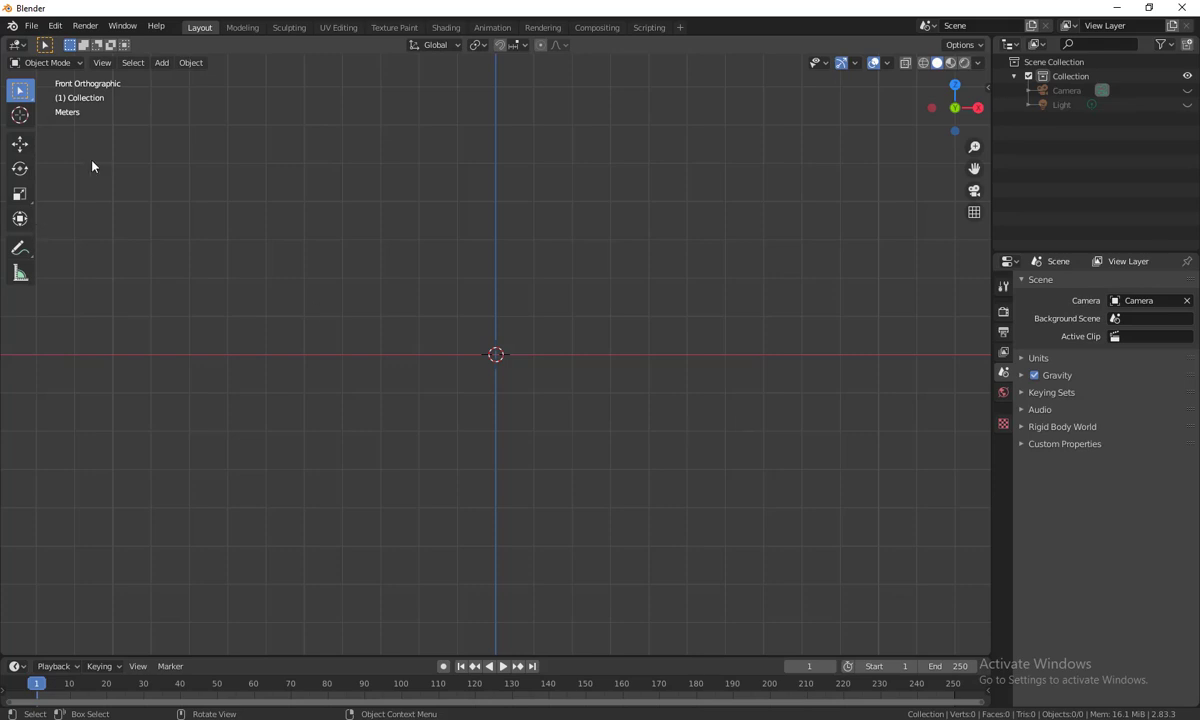
Start adding a reference image in front view and browse to the folder I:\Blender Learning\Hulk Project\References
key("1")
key("shift+a")
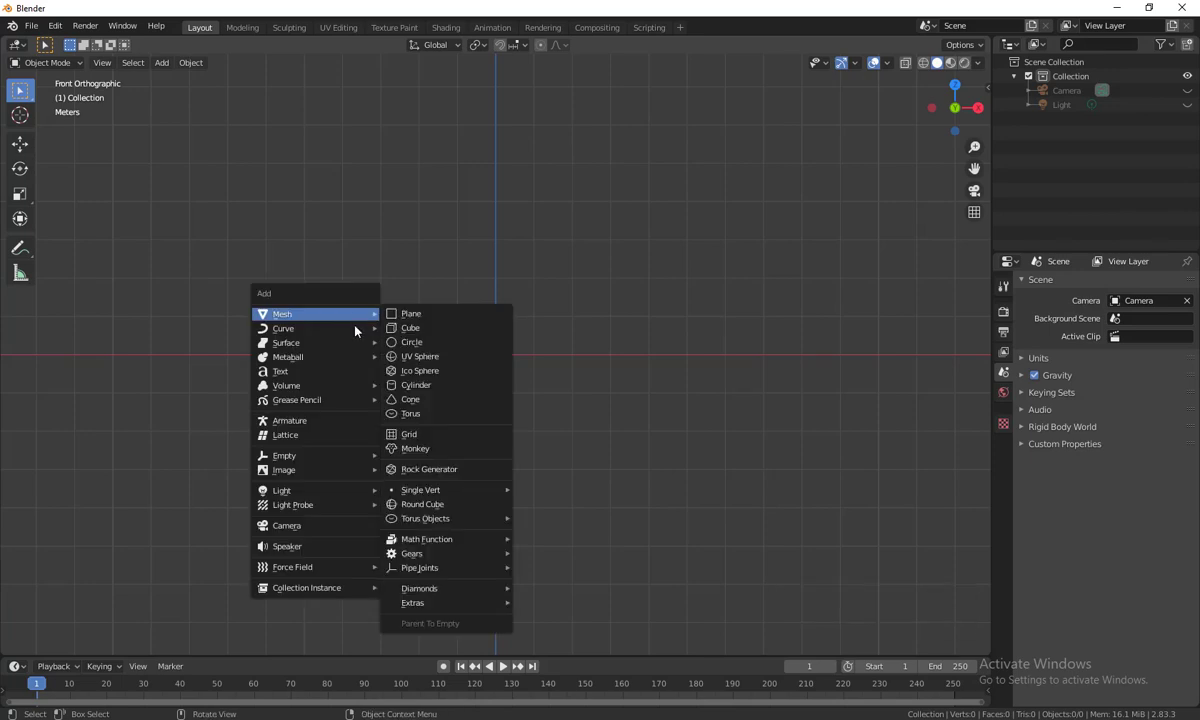
mouse_move(320, 477)
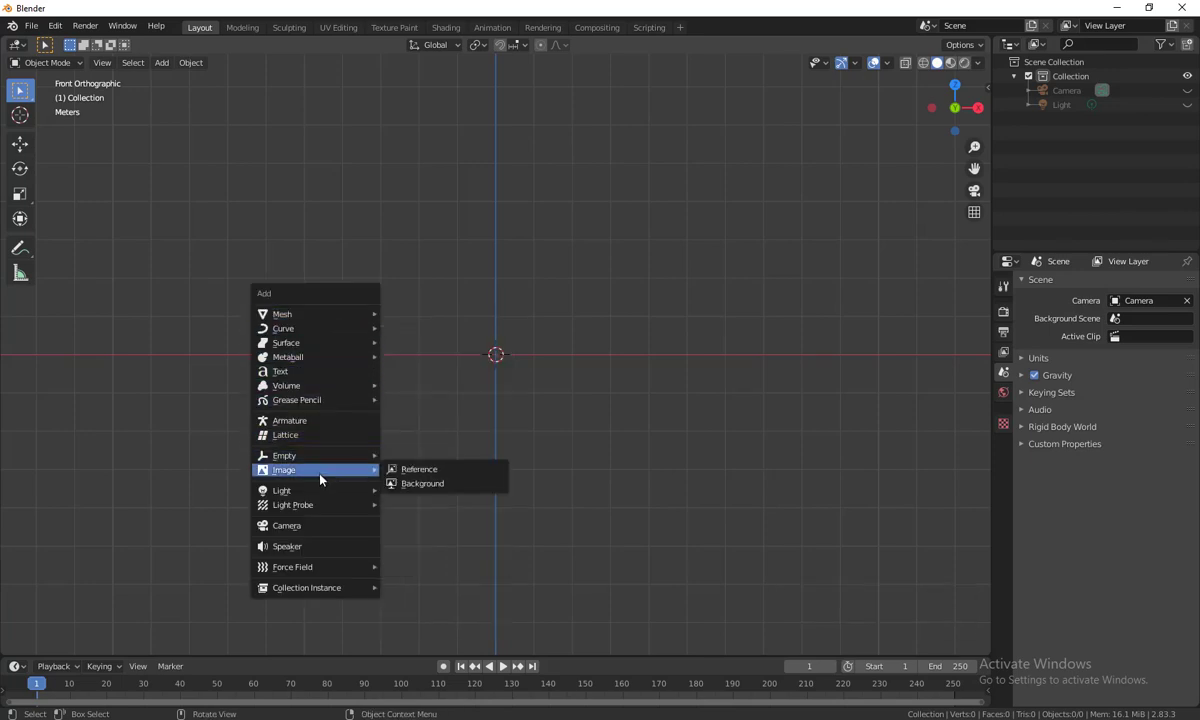
left_click(426, 474)
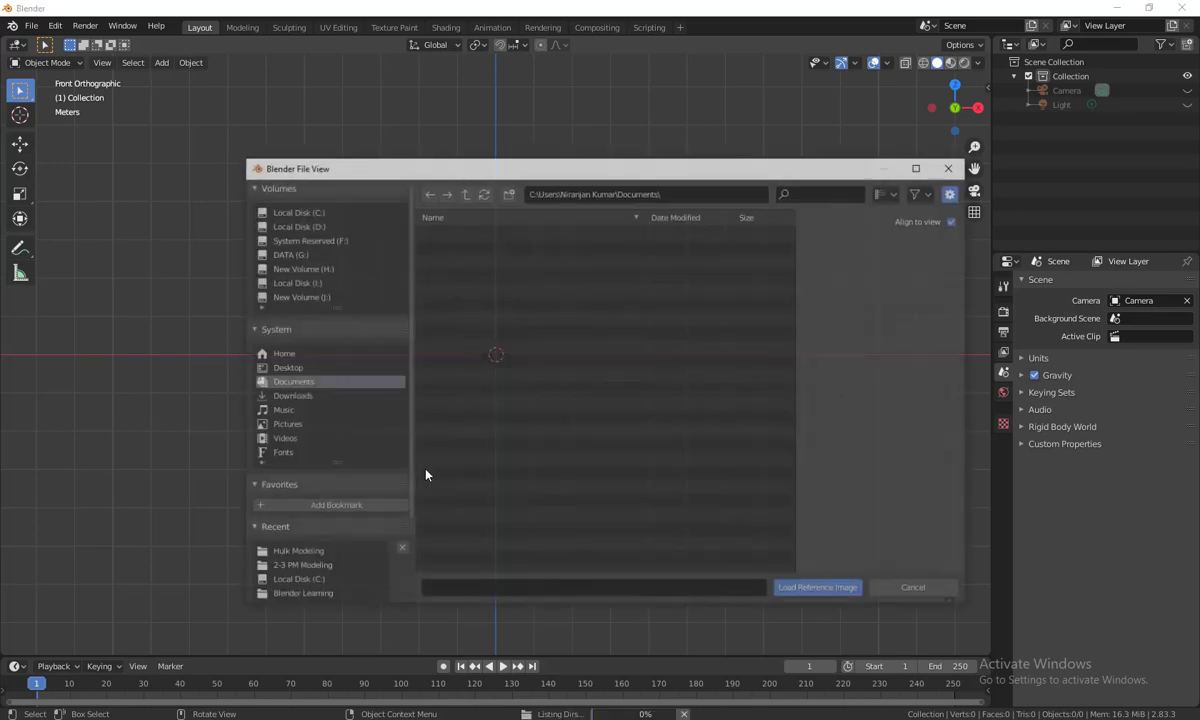
left_click_drag(541, 168, 447, 131)
left_click(554, 157)
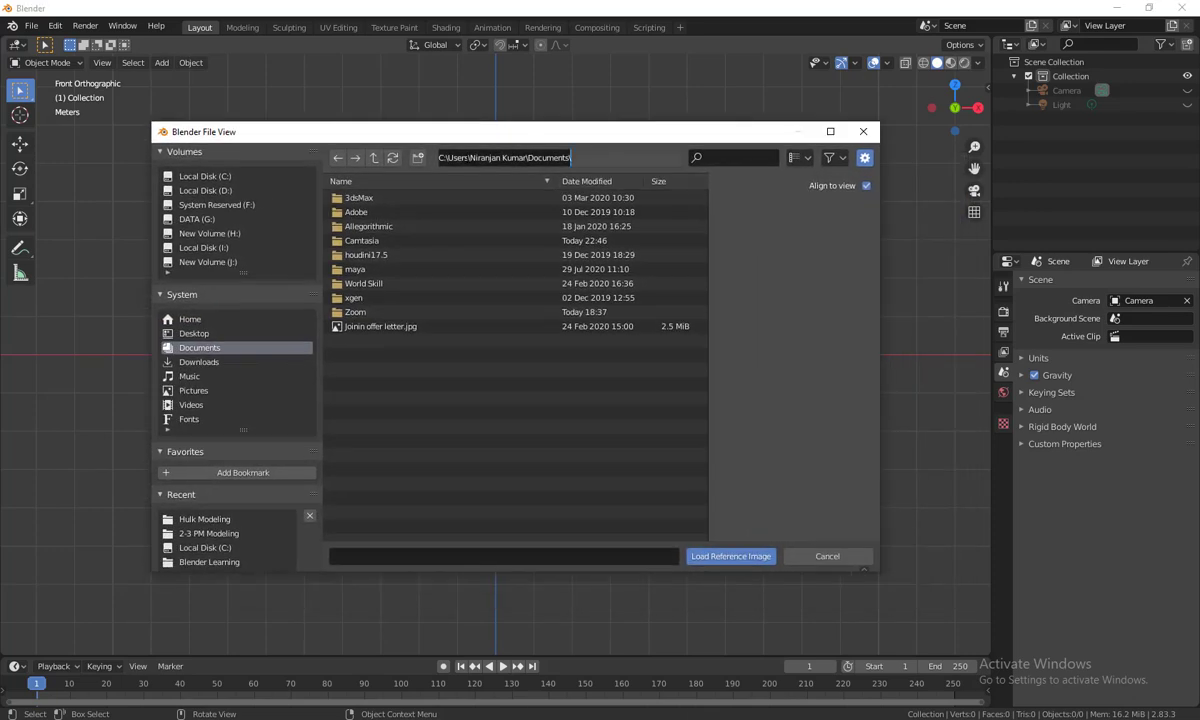
type("I:\\Blender Learning\\Hulk Project\\References")
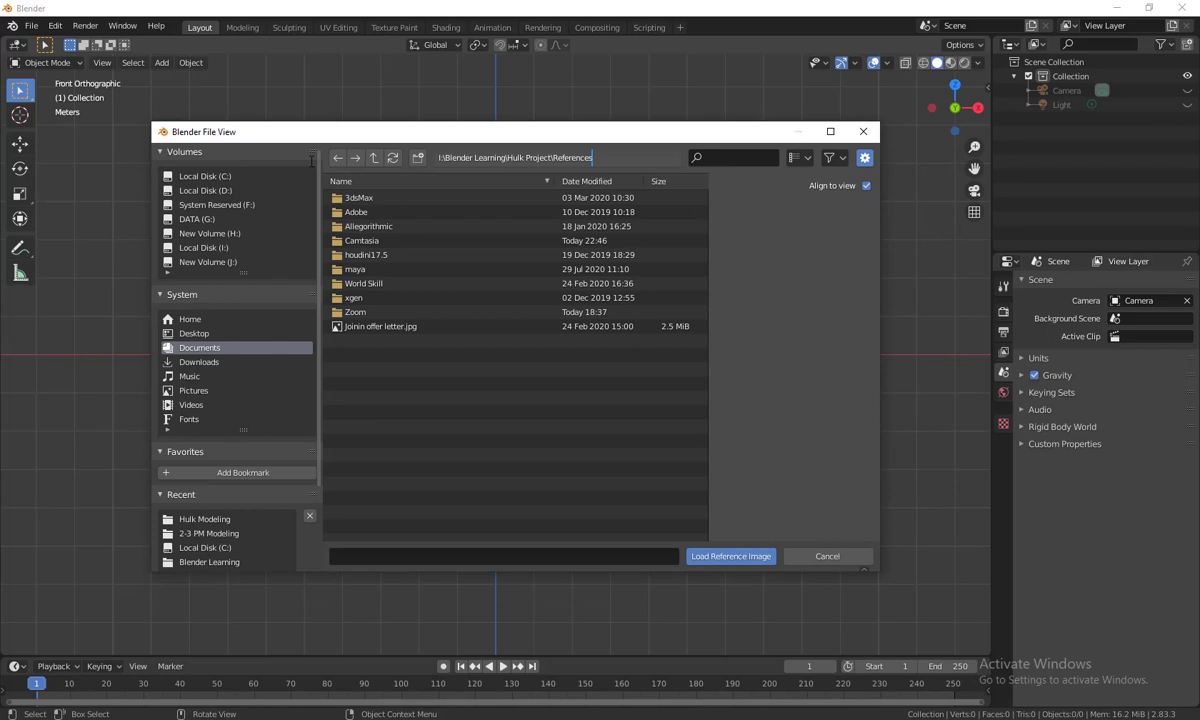
key("Return")
mouse_move(385, 131)
left_mouse_down()
mouse_move(431, 149)
mouse_move(501, 141)
mouse_move(421, 153)
left_mouse_up()
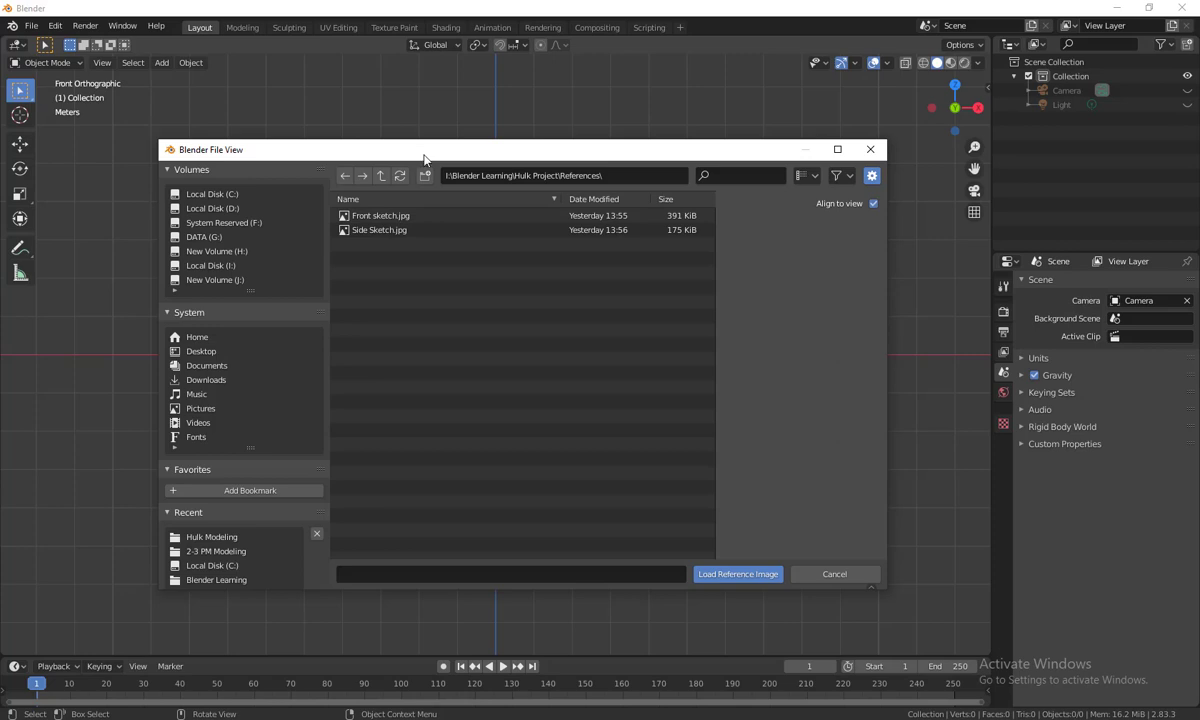
left_click_drag(421, 153, 445, 165)
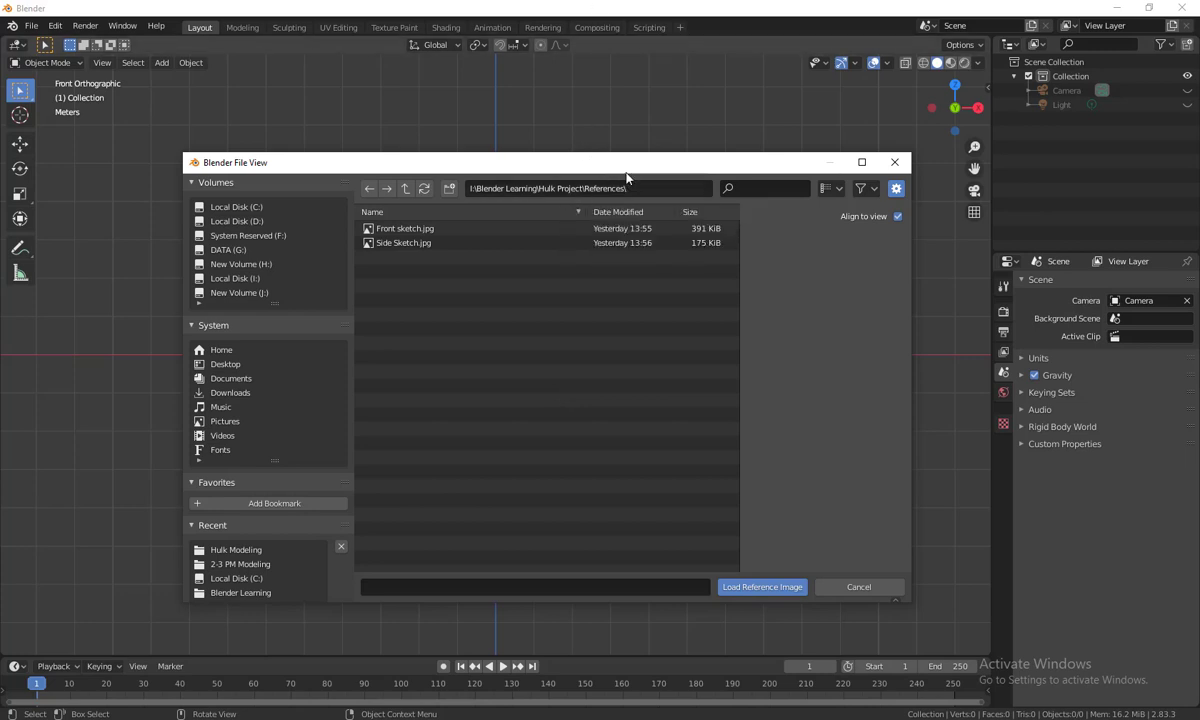
left_click_drag(640, 166, 594, 208)
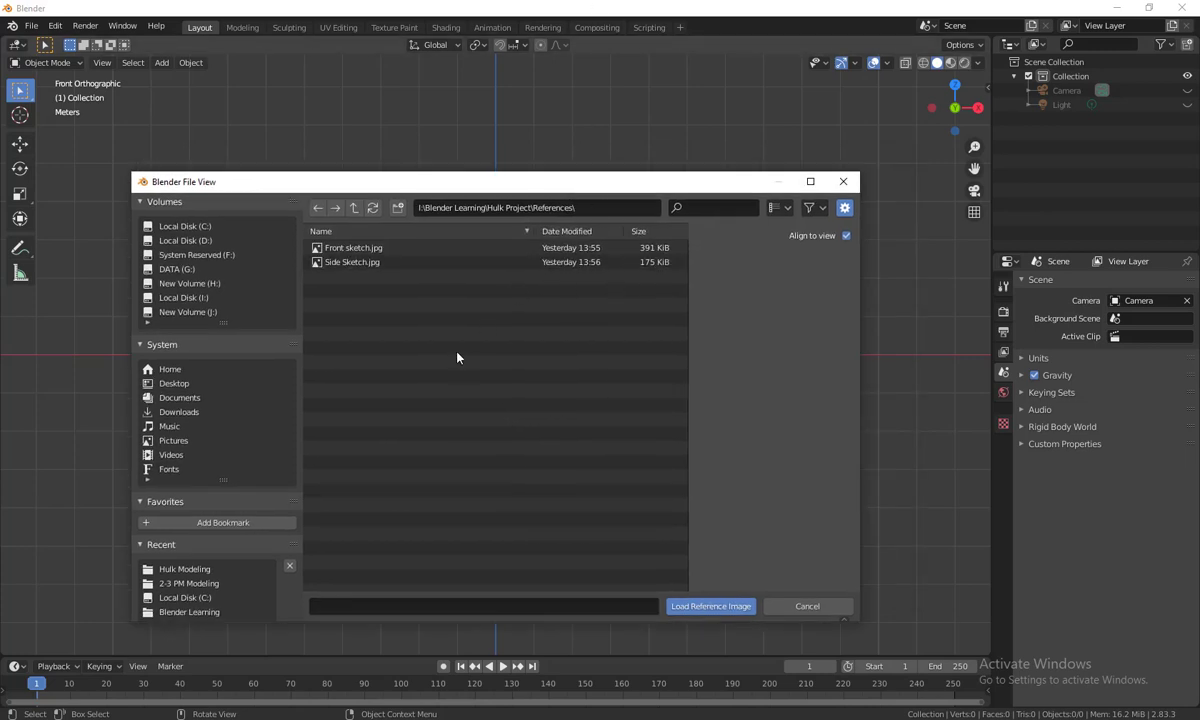
left_click_drag(472, 220, 441, 203)
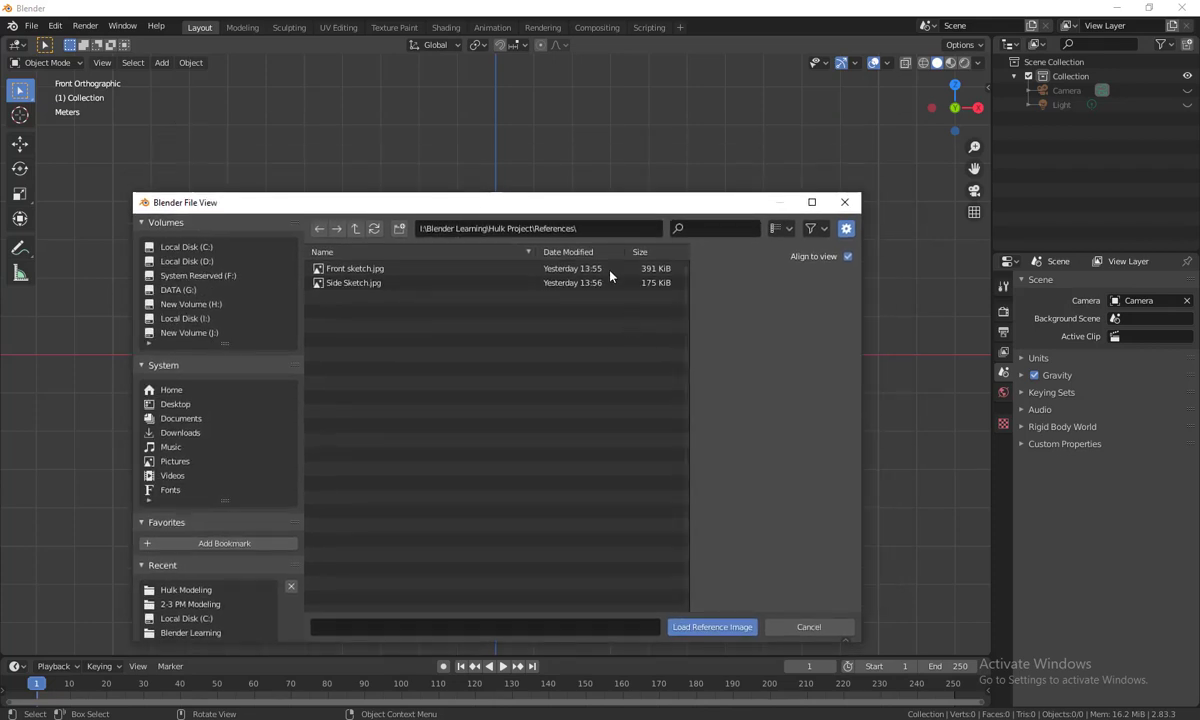
left_click_drag(560, 200, 598, 166)
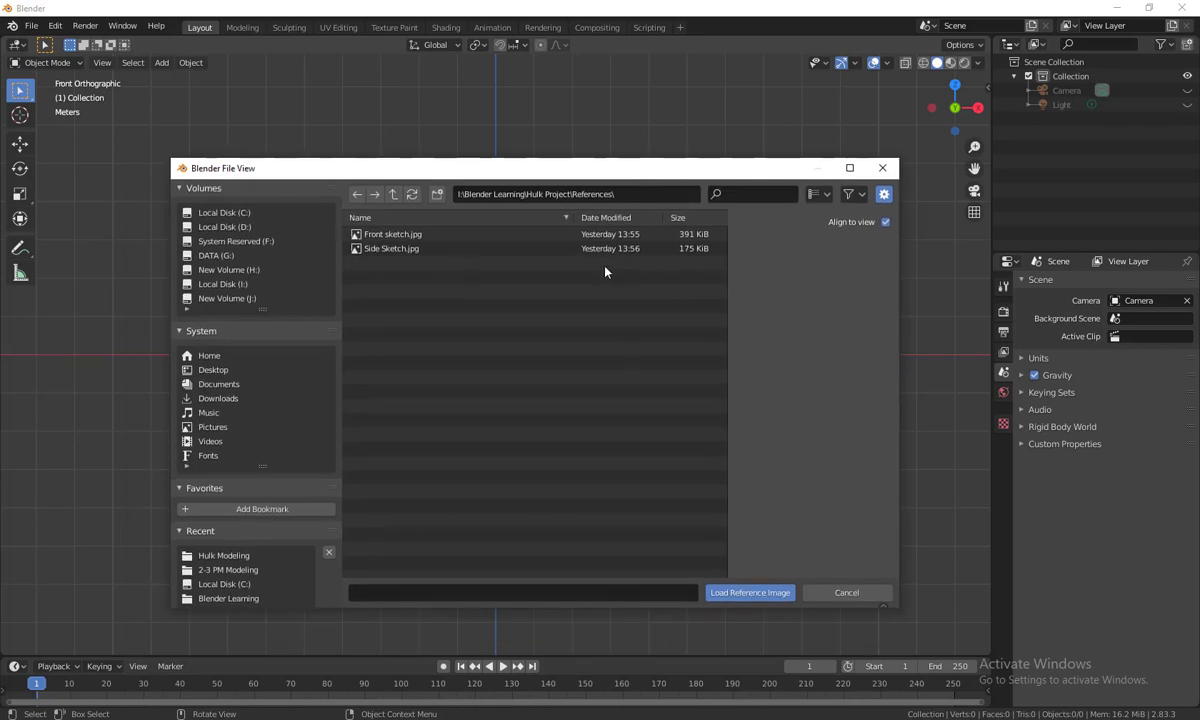
left_click_drag(552, 174, 531, 174)
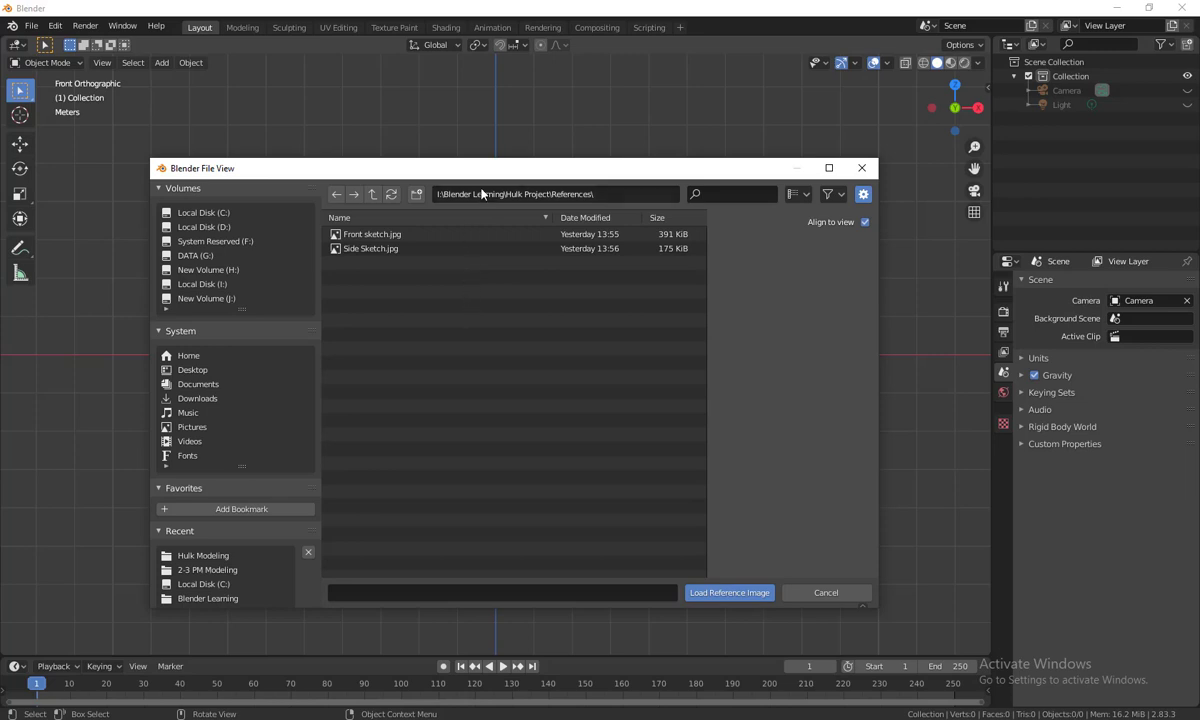
left_click_drag(466, 172, 509, 166)
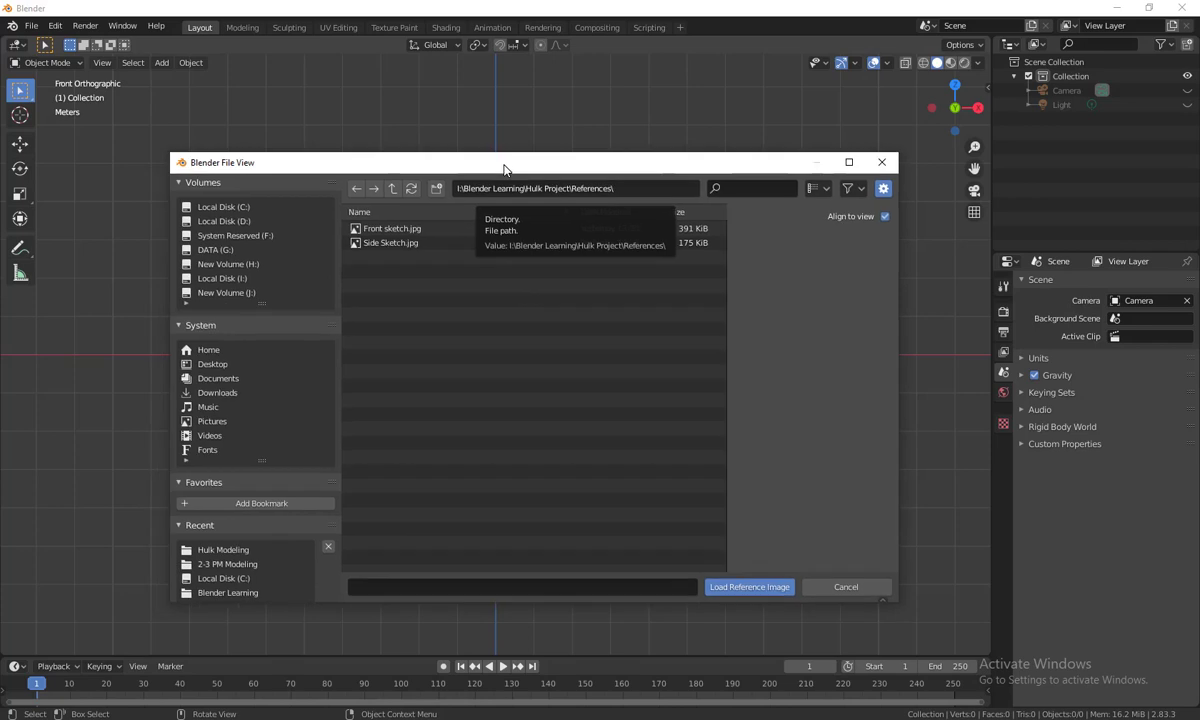
Load Front sketch.jpg as the front-view reference image
left_click(386, 229)
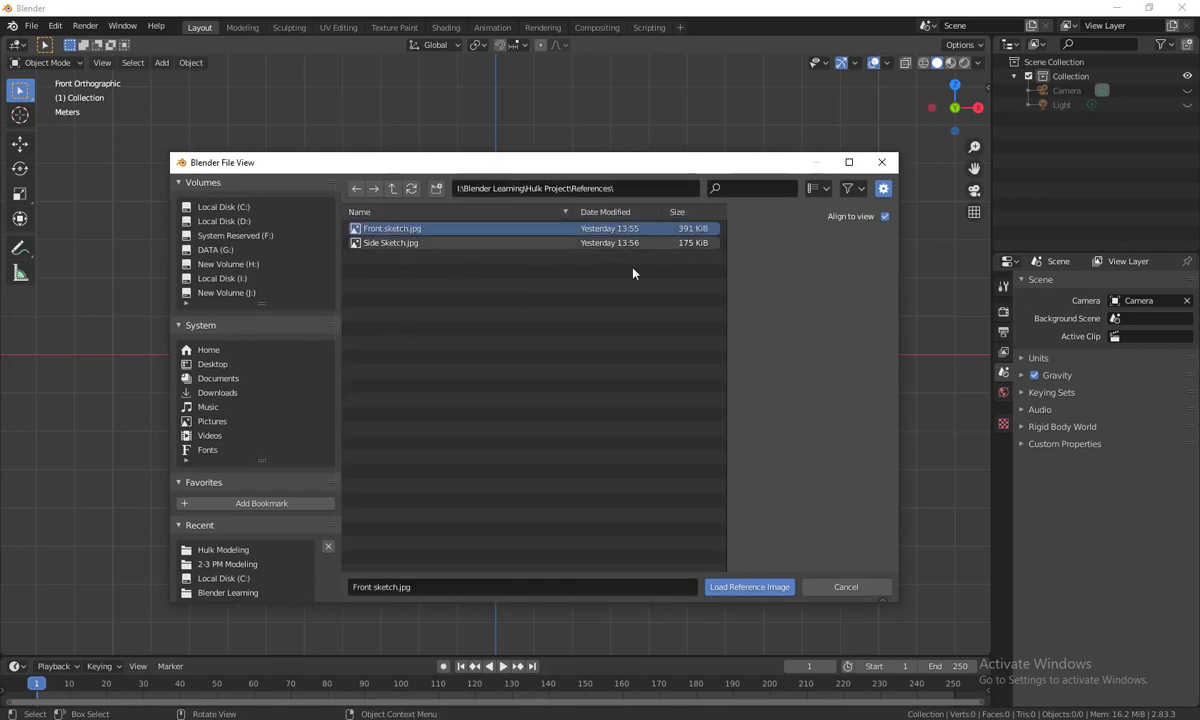
left_click(752, 588)
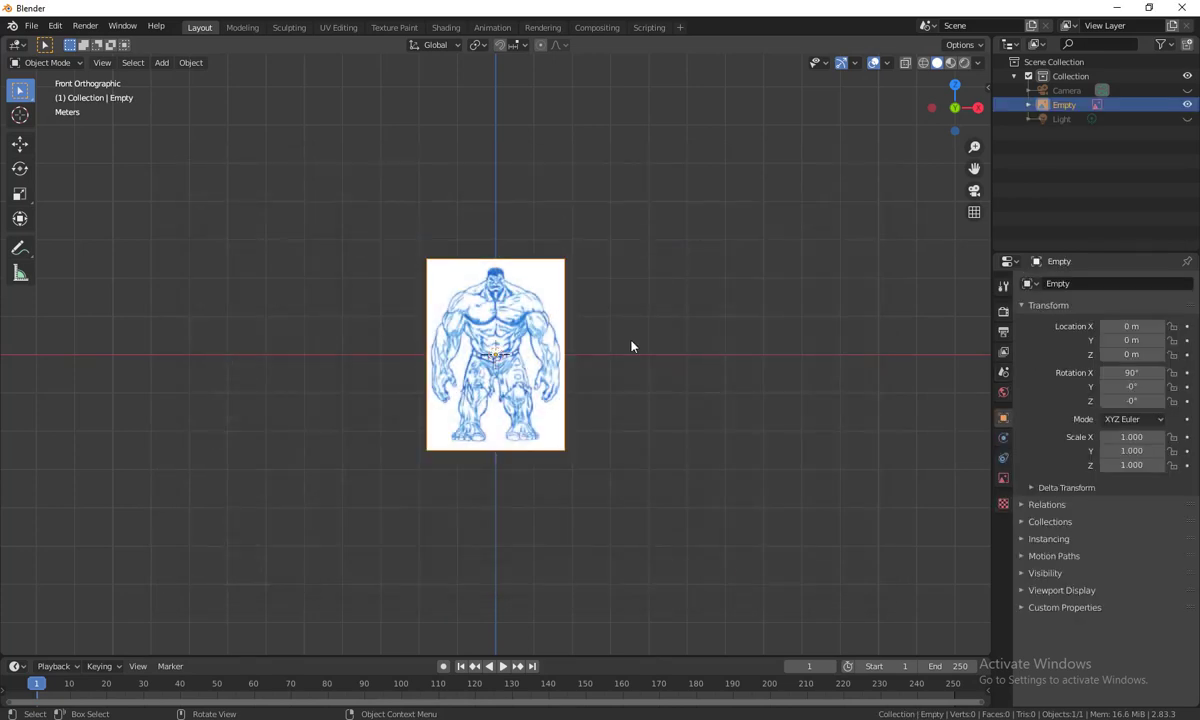
scroll(630, 346, "up", 4)
scroll(674, 353, "down", 1)
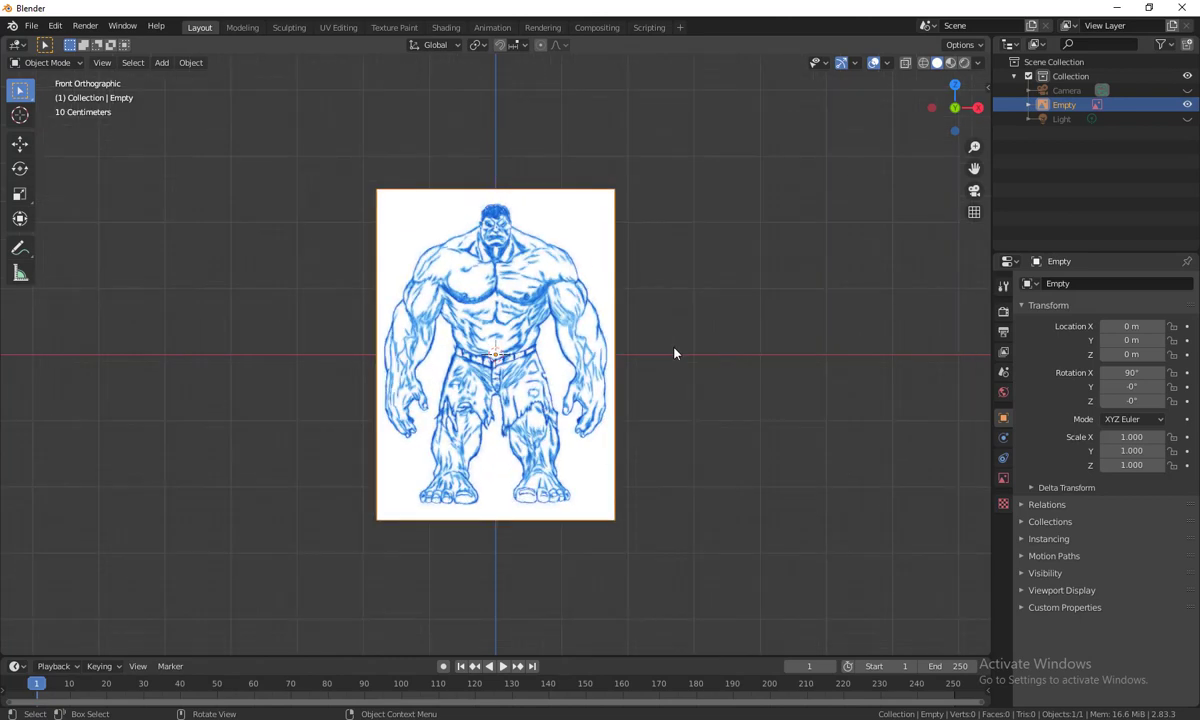
Add Side Sketch.jpg as a background image aligned to the right orthographic view
key("3")
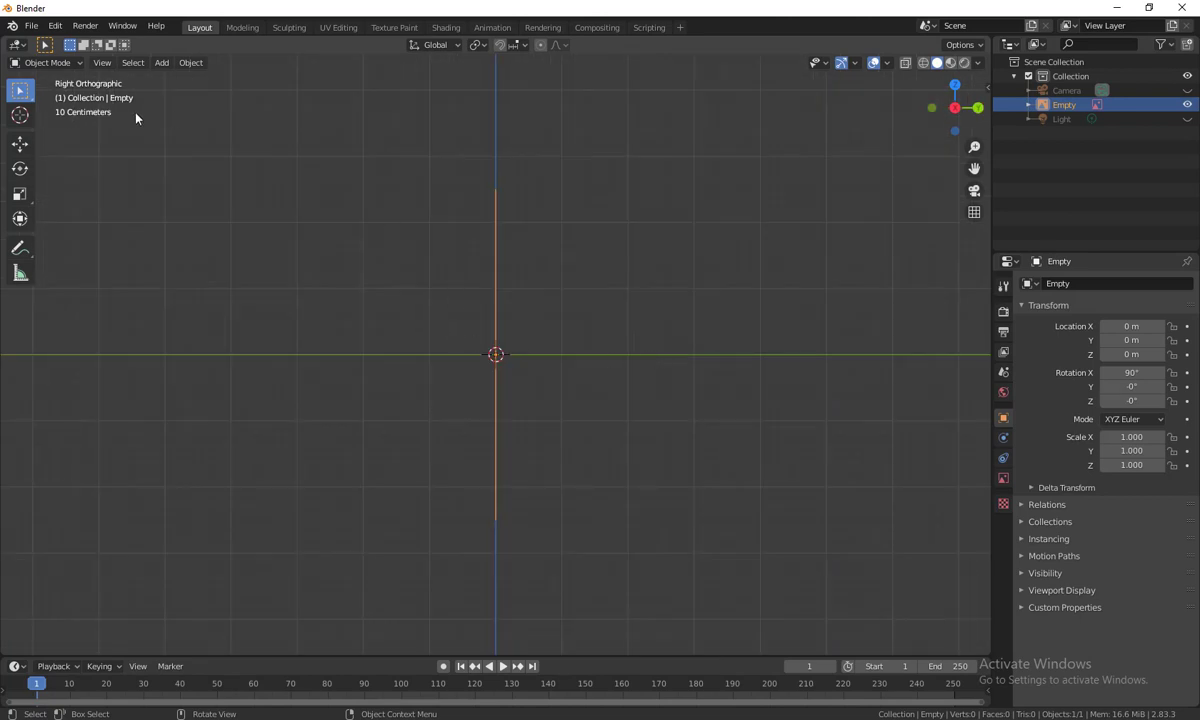
key("shift+a")
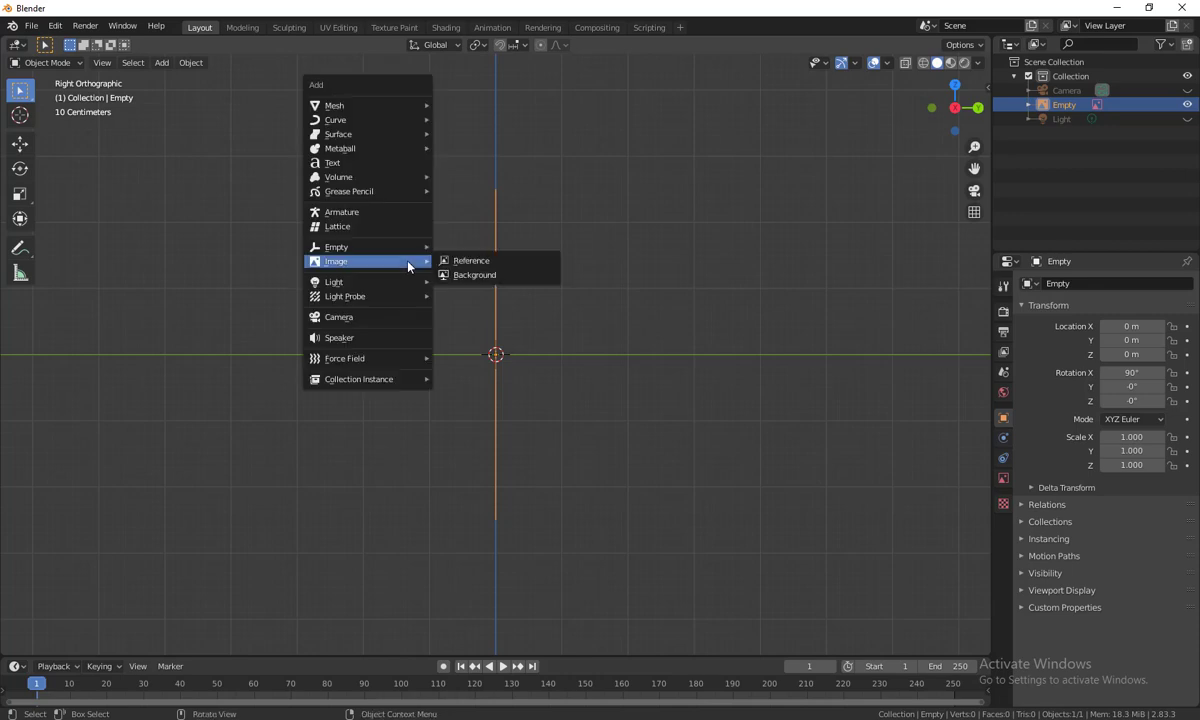
mouse_move(391, 267)
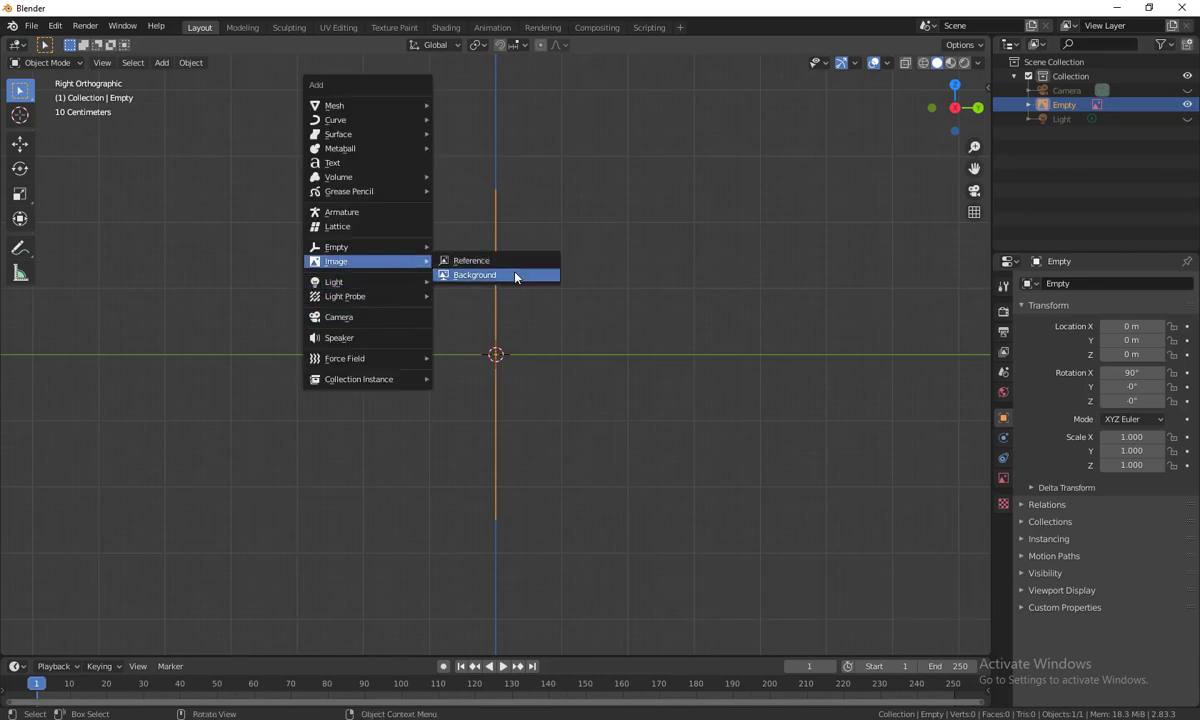
left_click(500, 273)
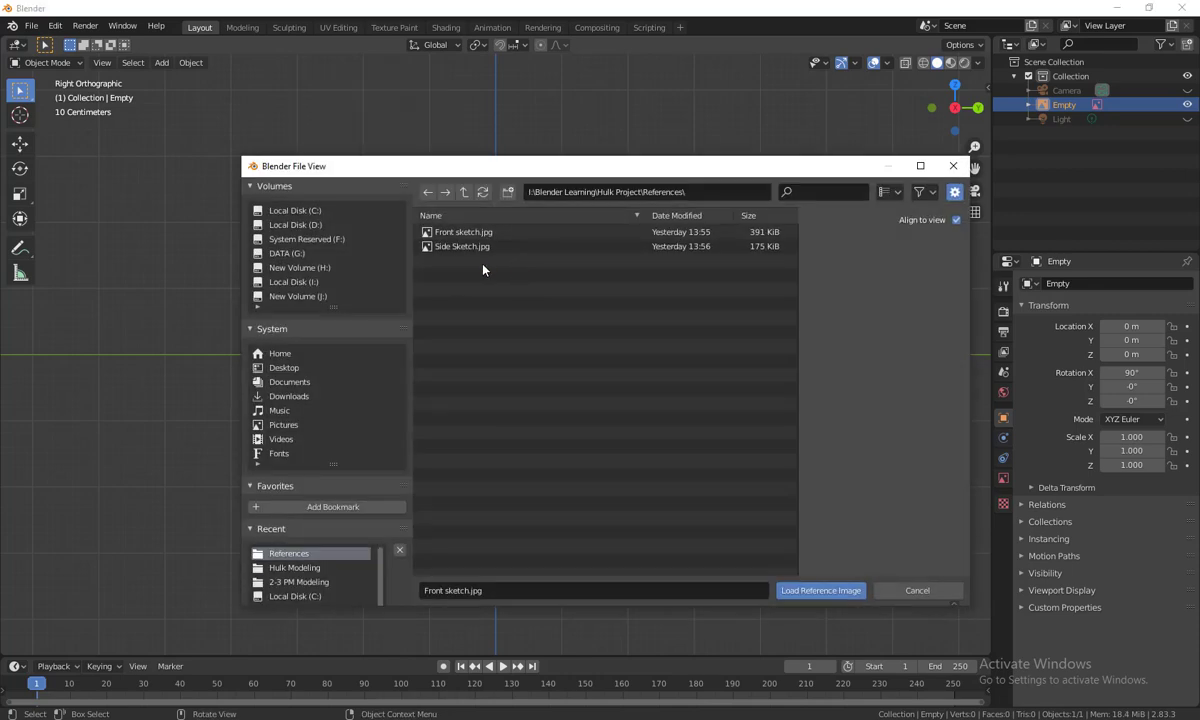
left_click(487, 247)
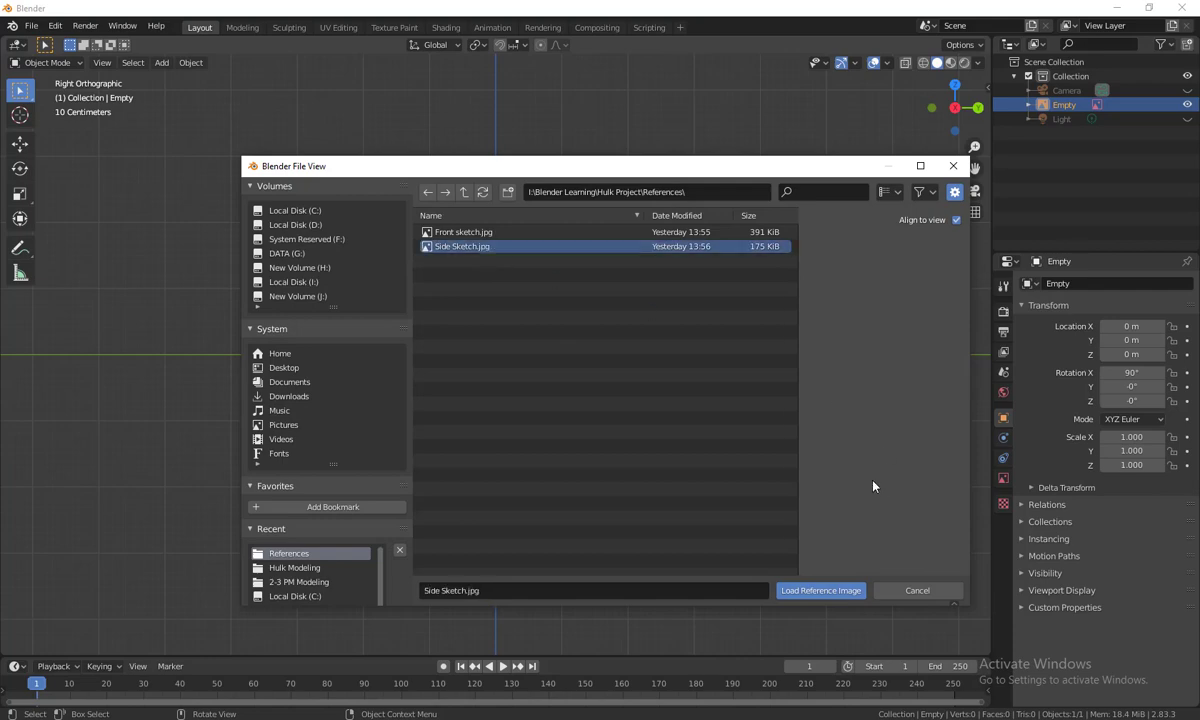
left_click(818, 590)
Move the front sketch image backward along the positive Y axis, clear of the side sketch
middle_click_drag(713, 386, 646, 415)
left_click(478, 542)
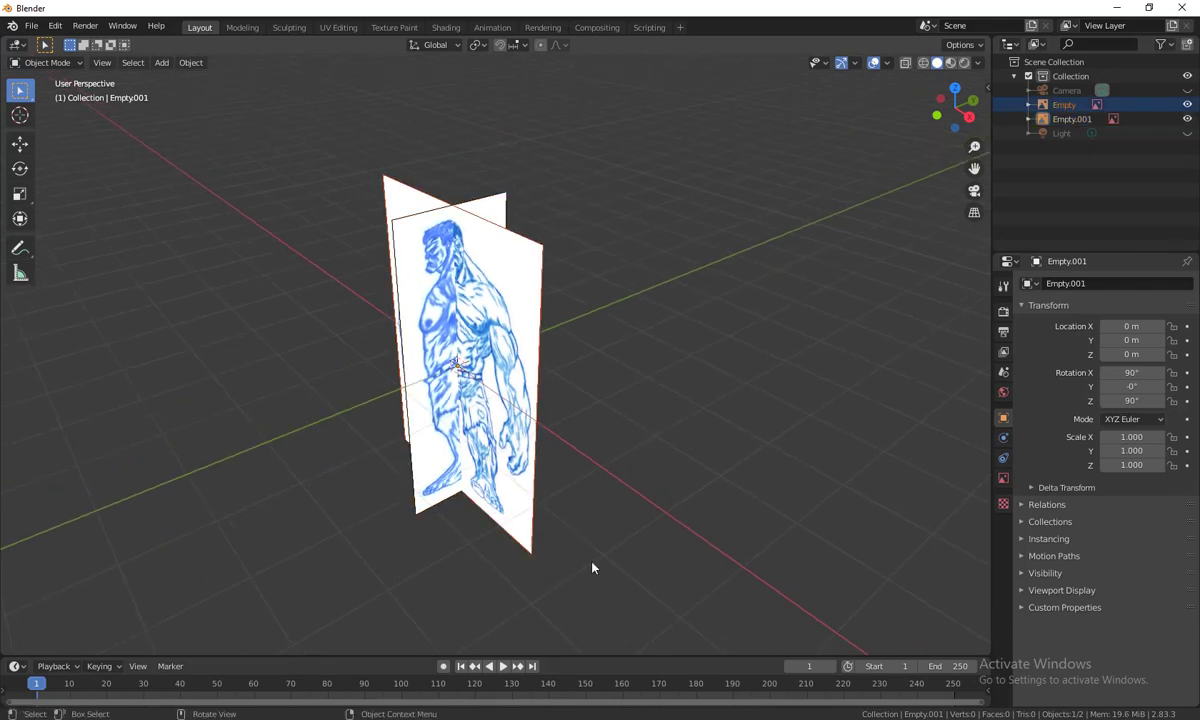
middle_click_drag(616, 504, 533, 522)
middle_click_drag(652, 526, 782, 520)
key("g")
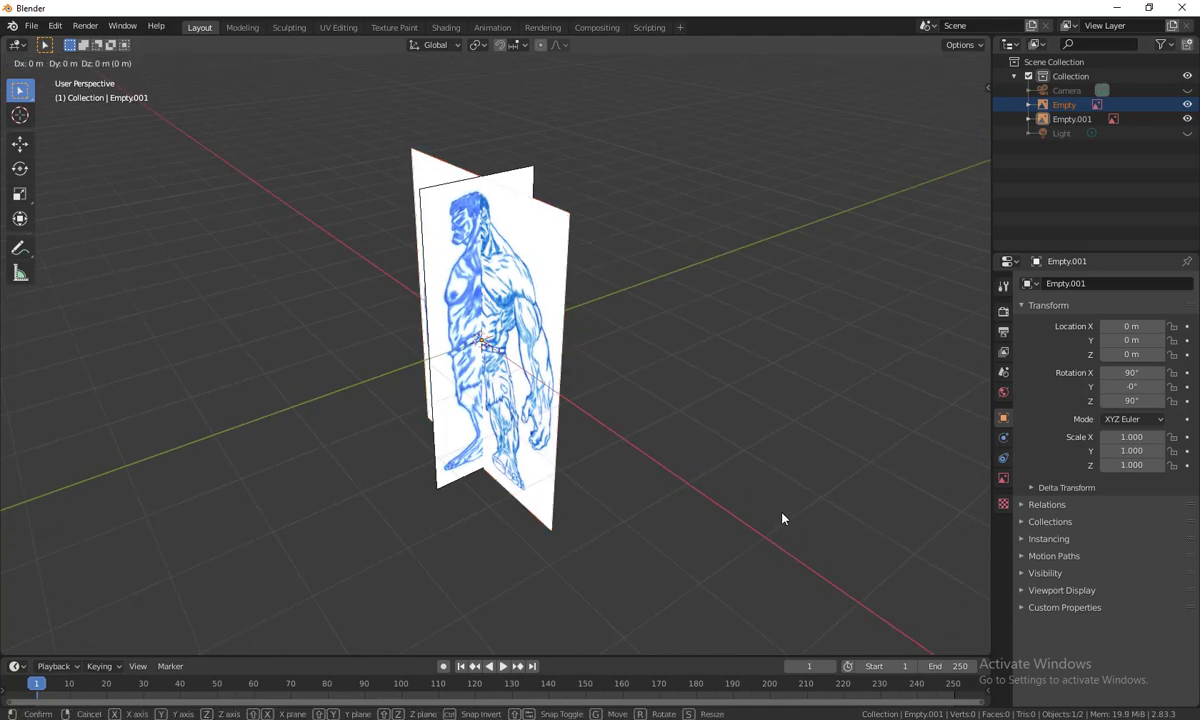
key("y")
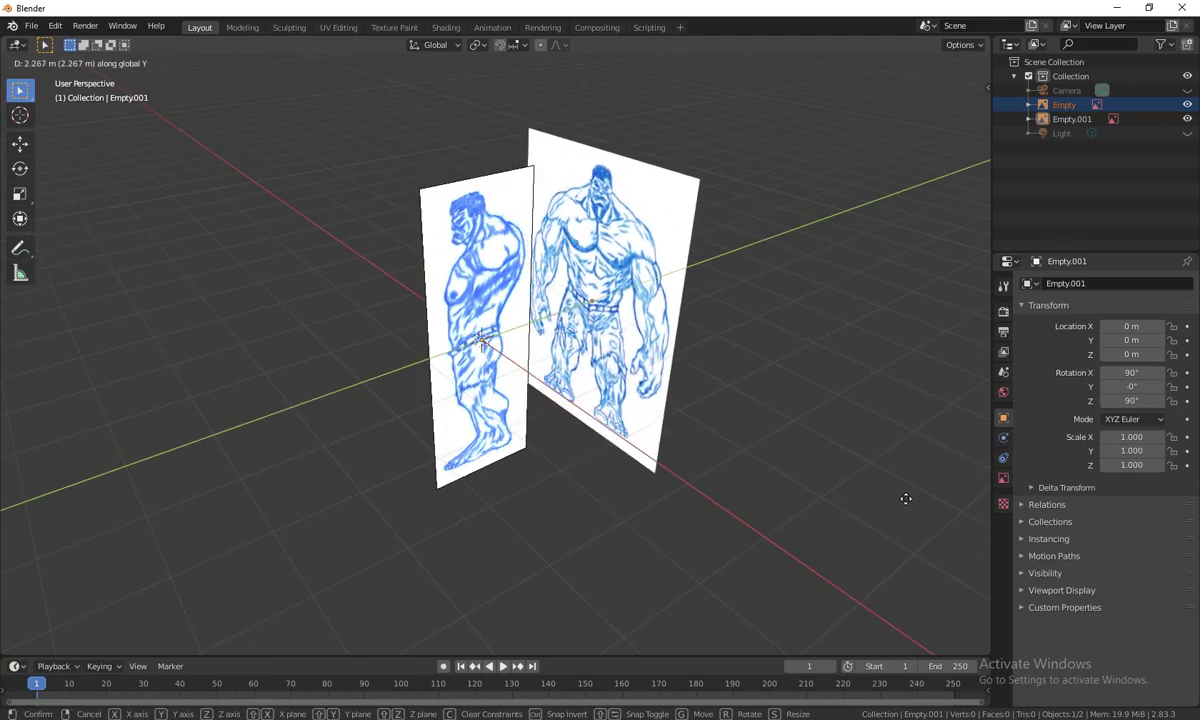
left_click(940, 494)
Move the side sketch image about -5.6 m along the X axis
left_click_drag(335, 400, 476, 513)
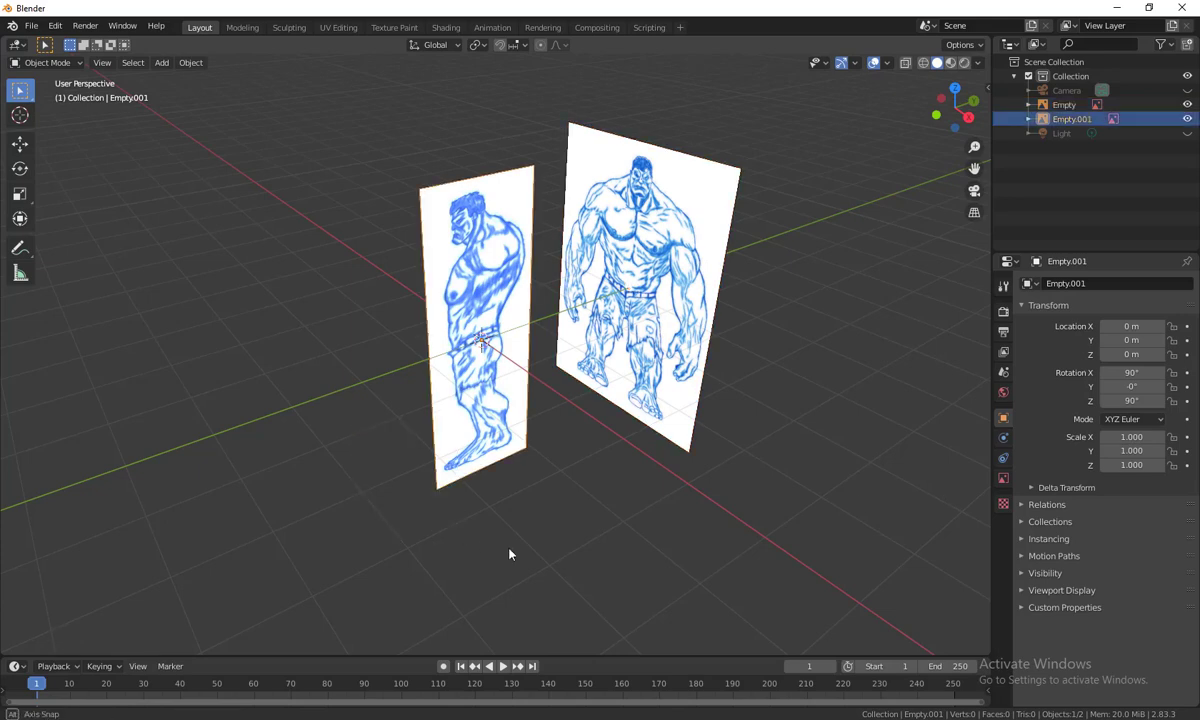
middle_click_drag(476, 513, 514, 543)
key("g")
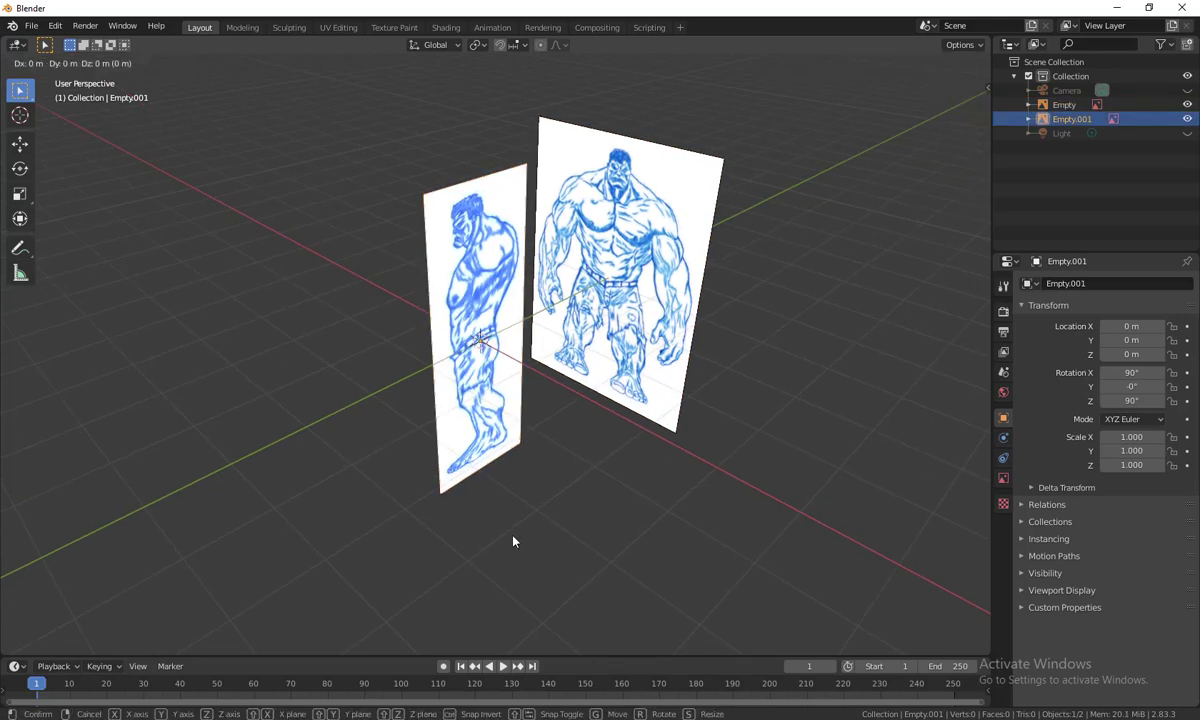
key("x")
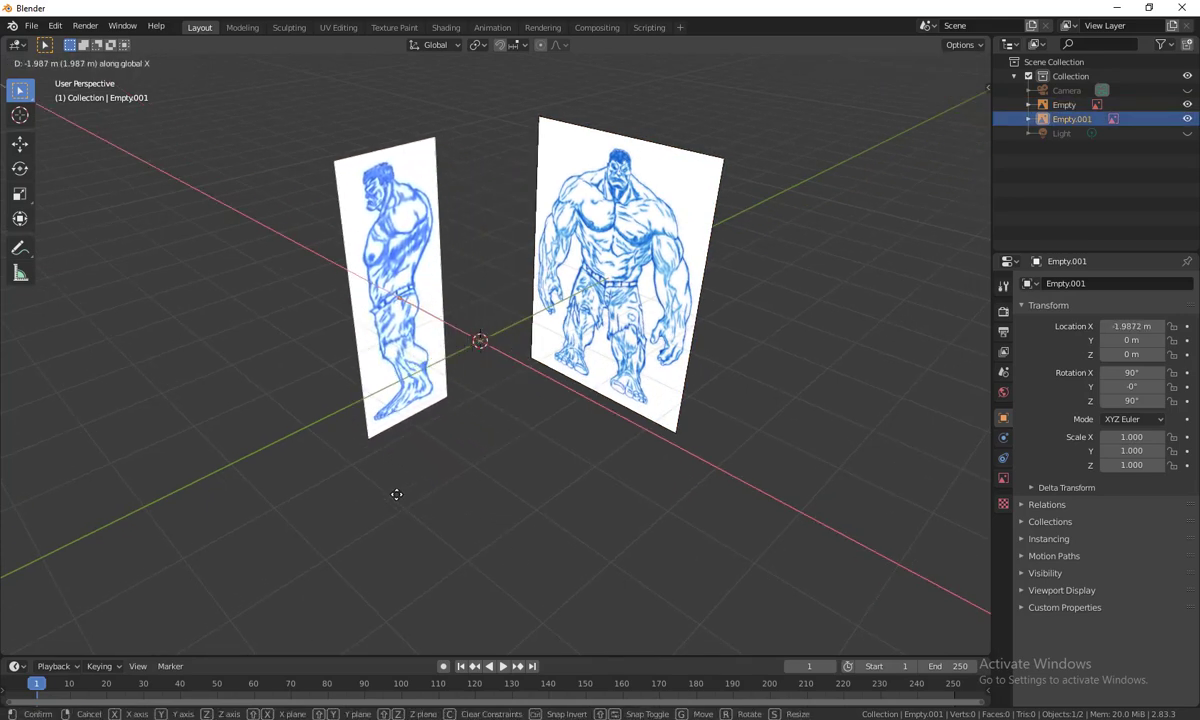
left_click(297, 474)
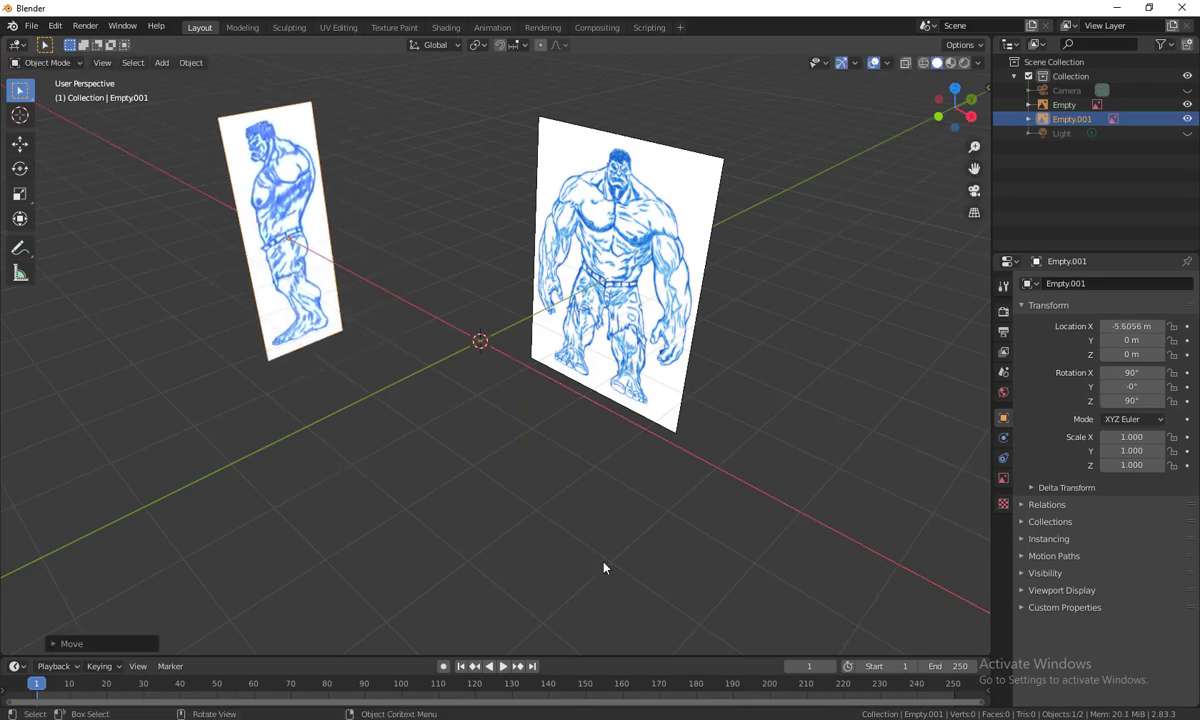
Raise both reference images together along the Z axis to about 2.26 m, so the Hulk's feet rest on the ground line
middle_click_drag(604, 568, 656, 538)
scroll(656, 538, "down", 3)
left_click_drag(749, 531, 192, 247)
middle_click_drag(420, 400, 538, 482)
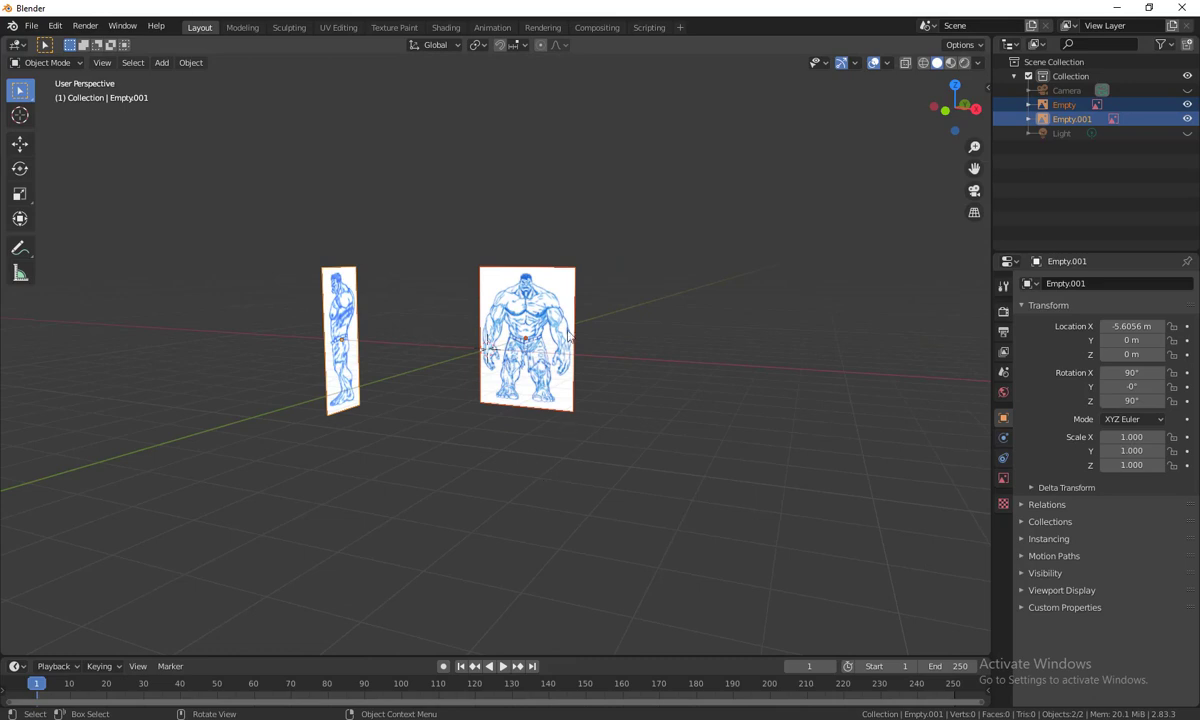
middle_click_drag(568, 336, 600, 451)
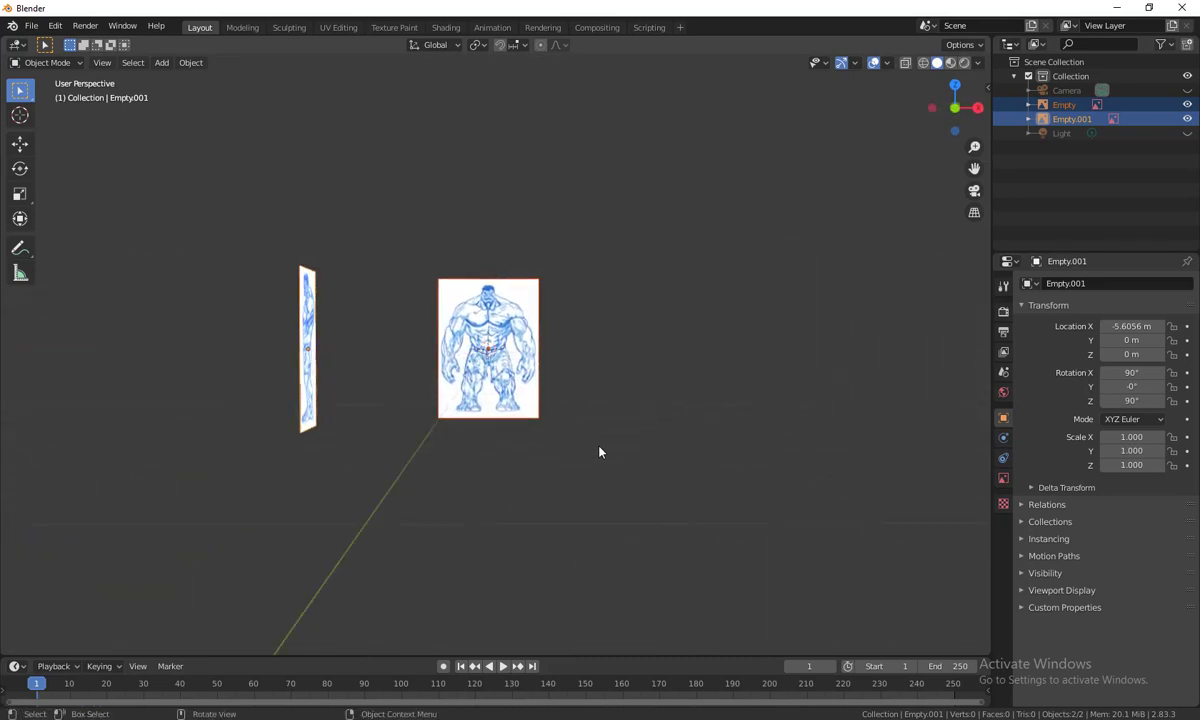
key("1")
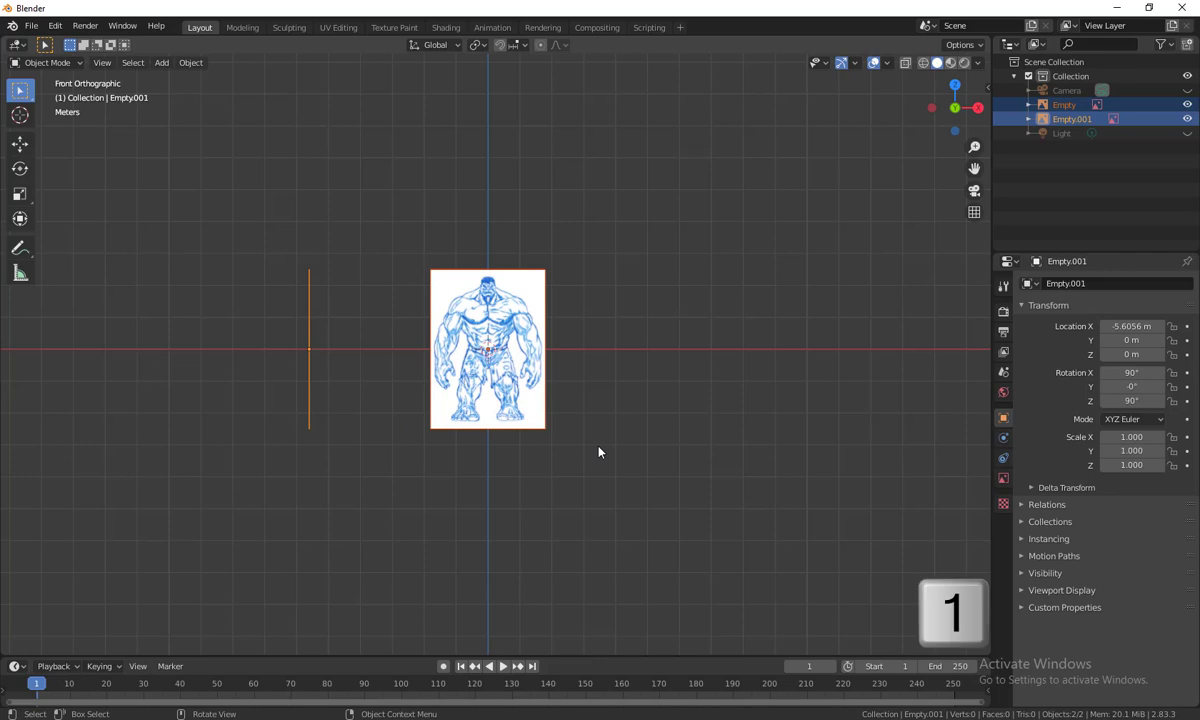
key("g")
key("z")
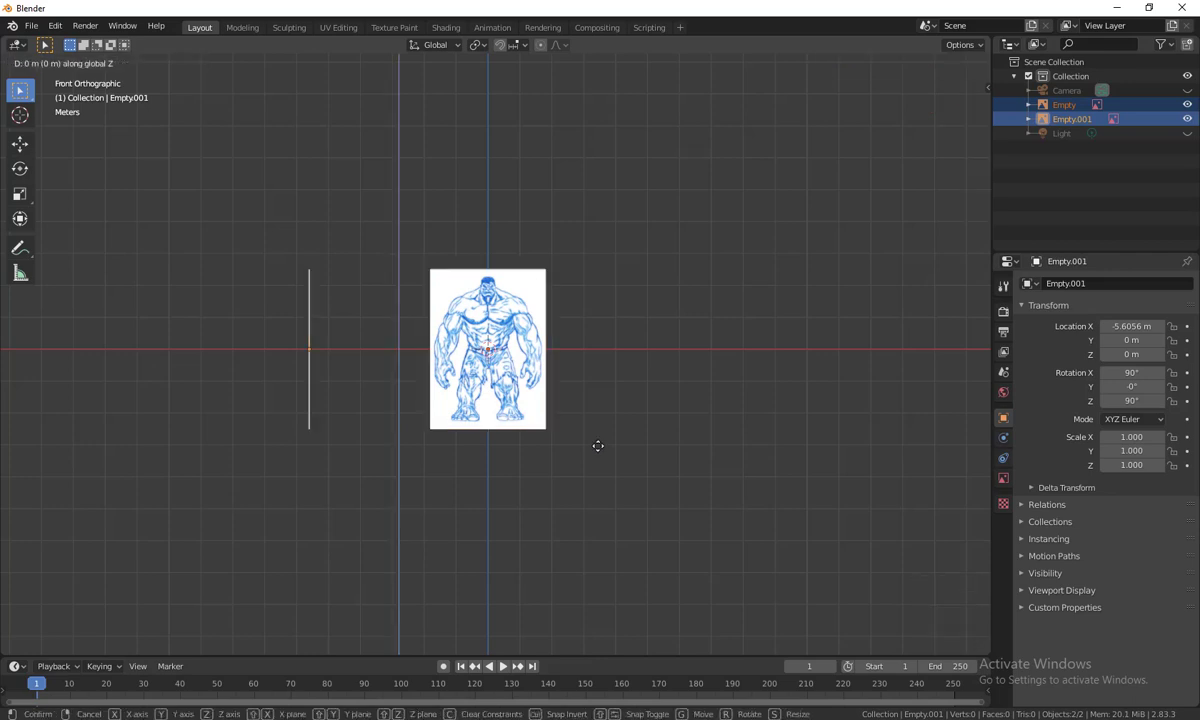
left_click(610, 373)
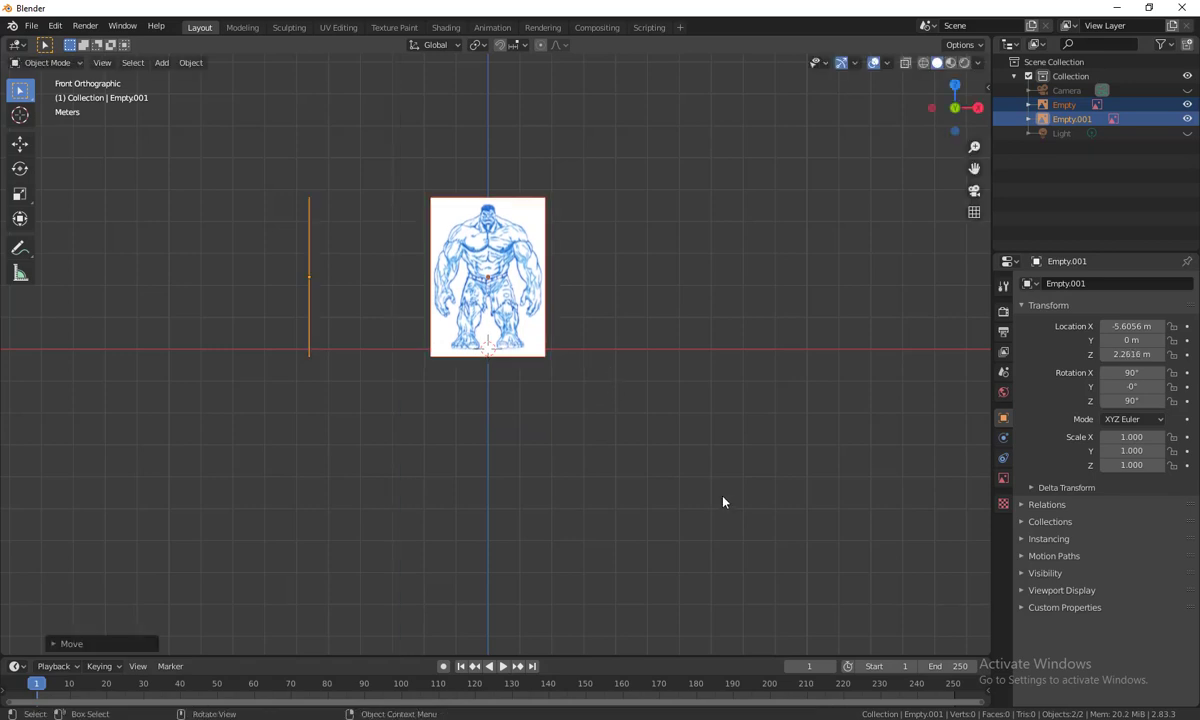
Move only the front sketch image farther back along the positive Y axis
middle_click_drag(721, 501, 615, 521)
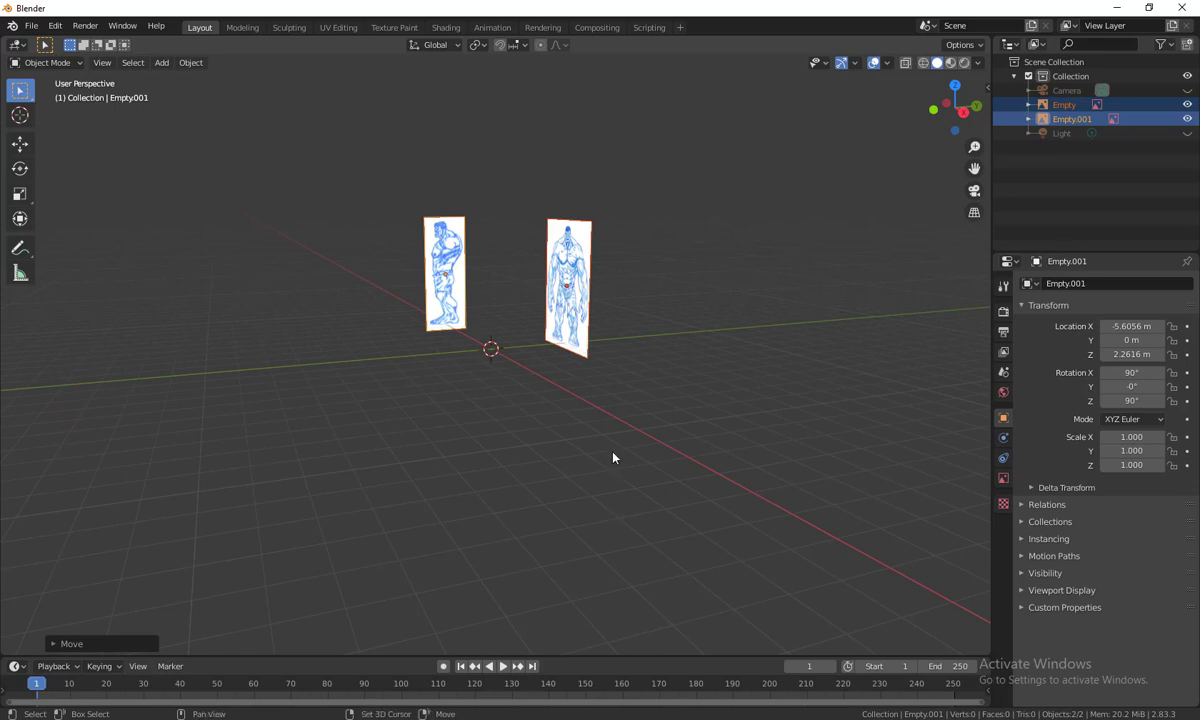
mouse_move(613, 460)
middle_mouse_down()
mouse_move(613, 512)
mouse_move(594, 530)
mouse_move(595, 468)
middle_mouse_up()
left_click_drag(595, 468, 716, 546)
middle_click_drag(716, 546, 721, 545)
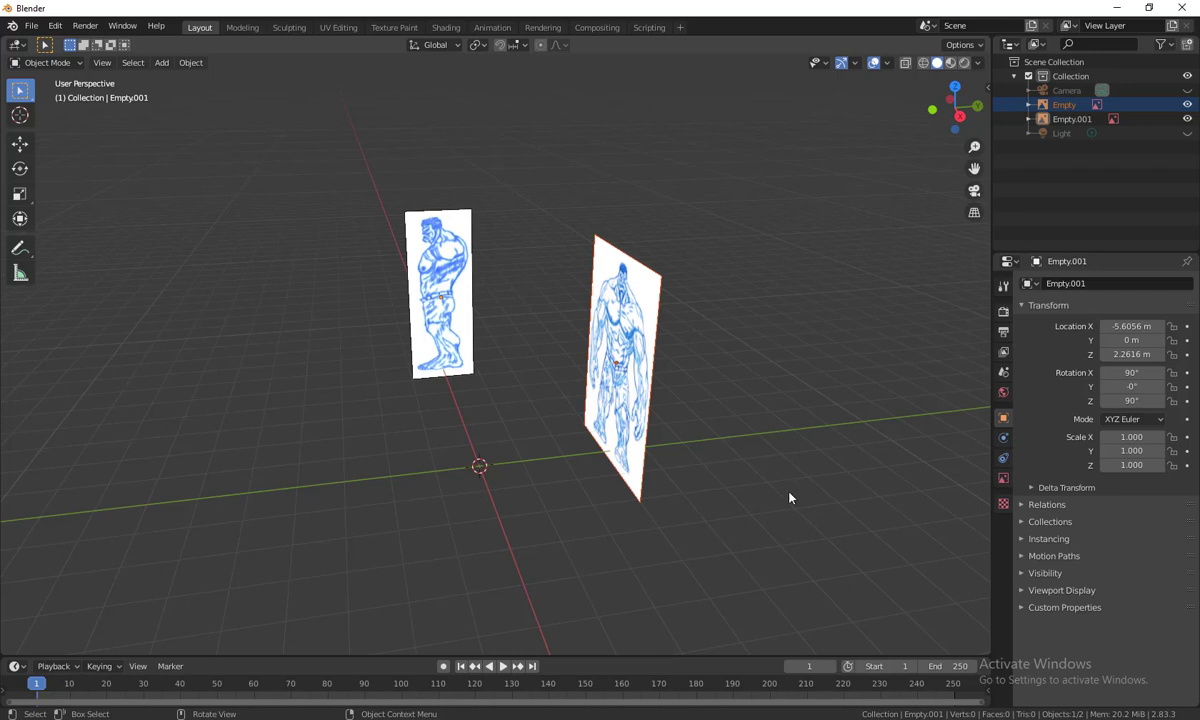
key("g")
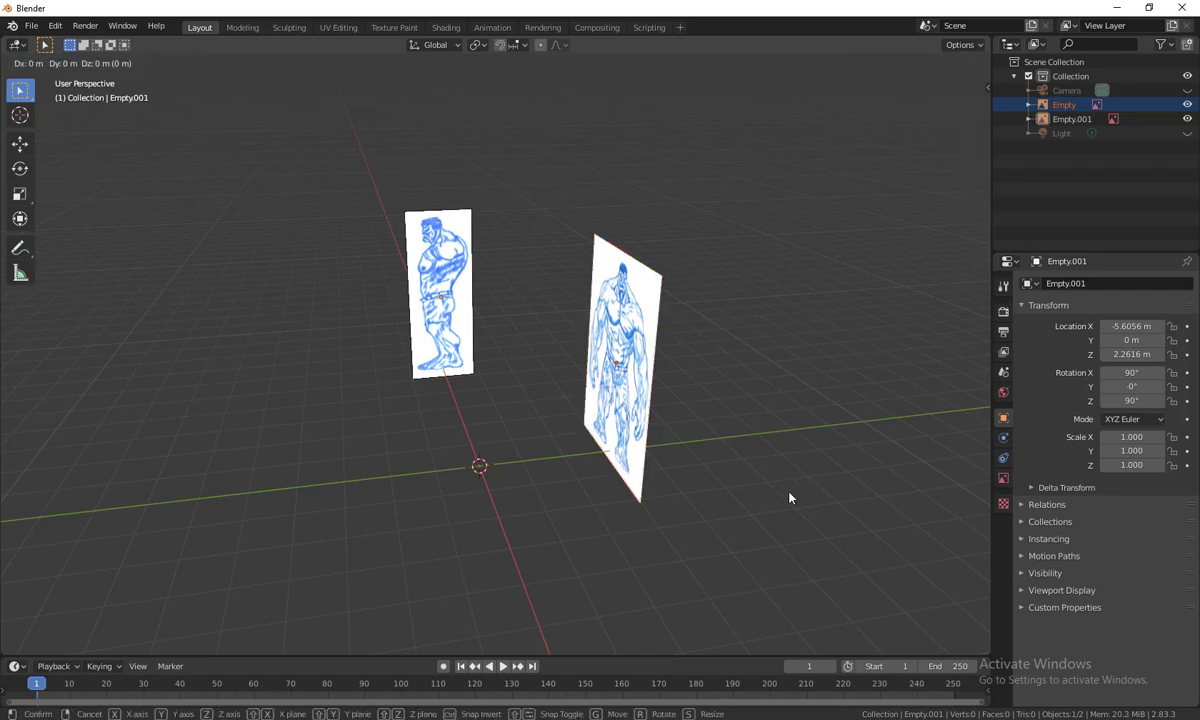
key("y")
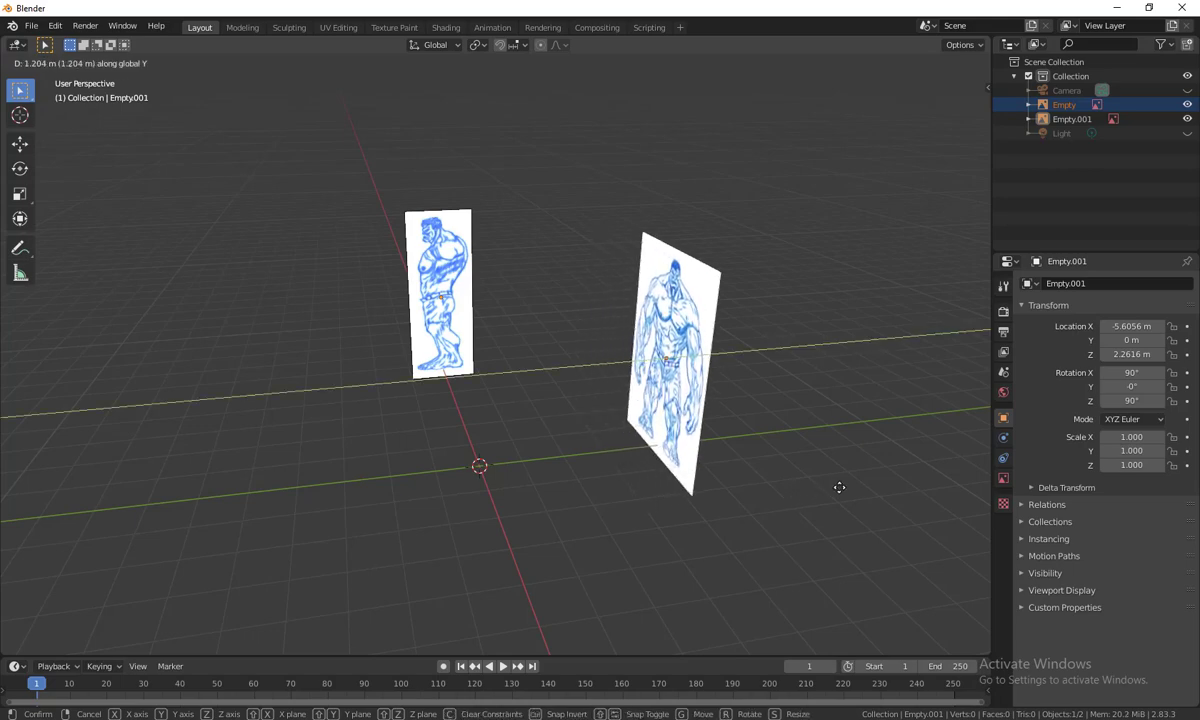
left_click(848, 487)
Examine the placement and proportions of the front and side reference sketches from several angles
mouse_move(533, 538)
middle_mouse_down()
mouse_move(579, 520)
mouse_move(568, 538)
mouse_move(589, 546)
mouse_move(522, 533)
mouse_move(536, 496)
mouse_move(567, 556)
mouse_move(268, 187)
middle_mouse_up()
left_click_drag(268, 187, 723, 402)
middle_click_drag(723, 402, 592, 486)
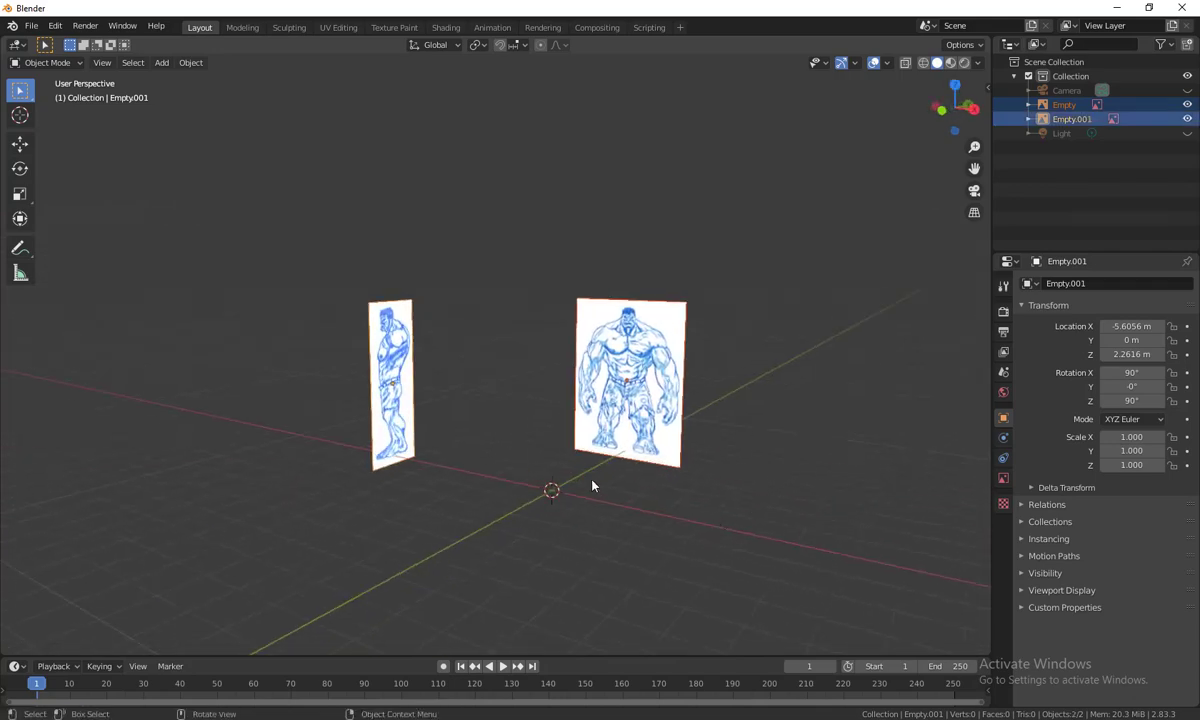
middle_click_drag(744, 518, 640, 491)
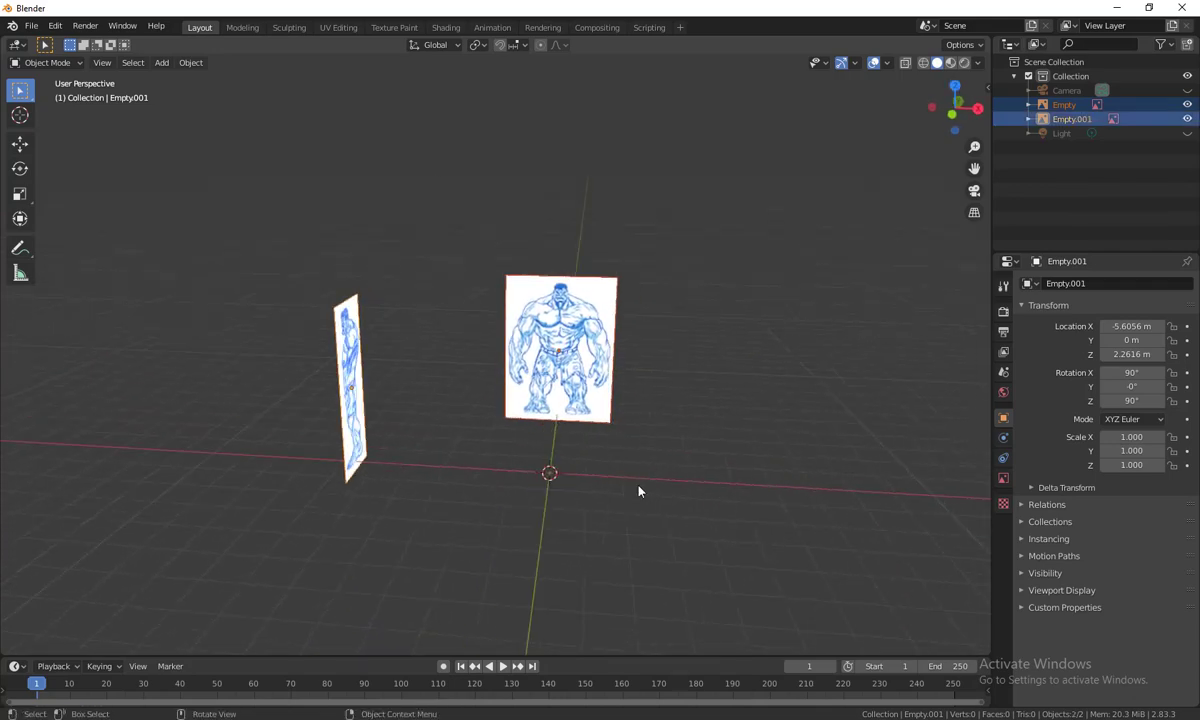
middle_click_drag(633, 542, 655, 600)
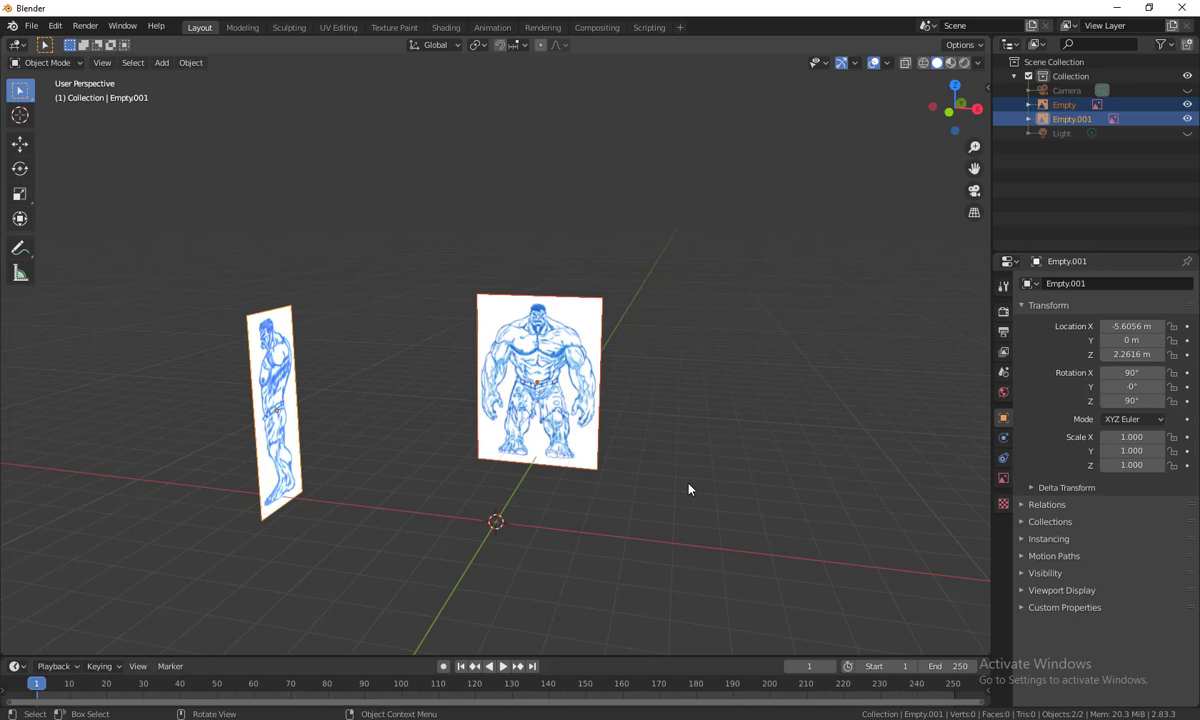
scroll(629, 509, "up", 3)
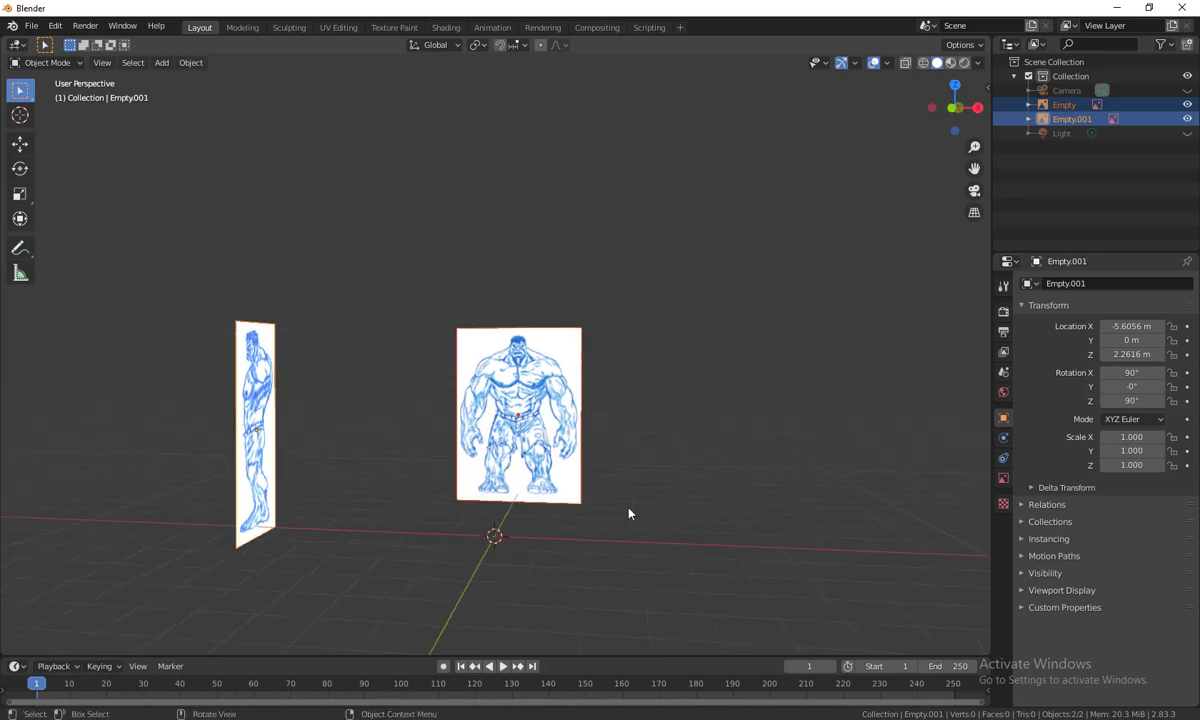
middle_click_drag(720, 497, 741, 449)
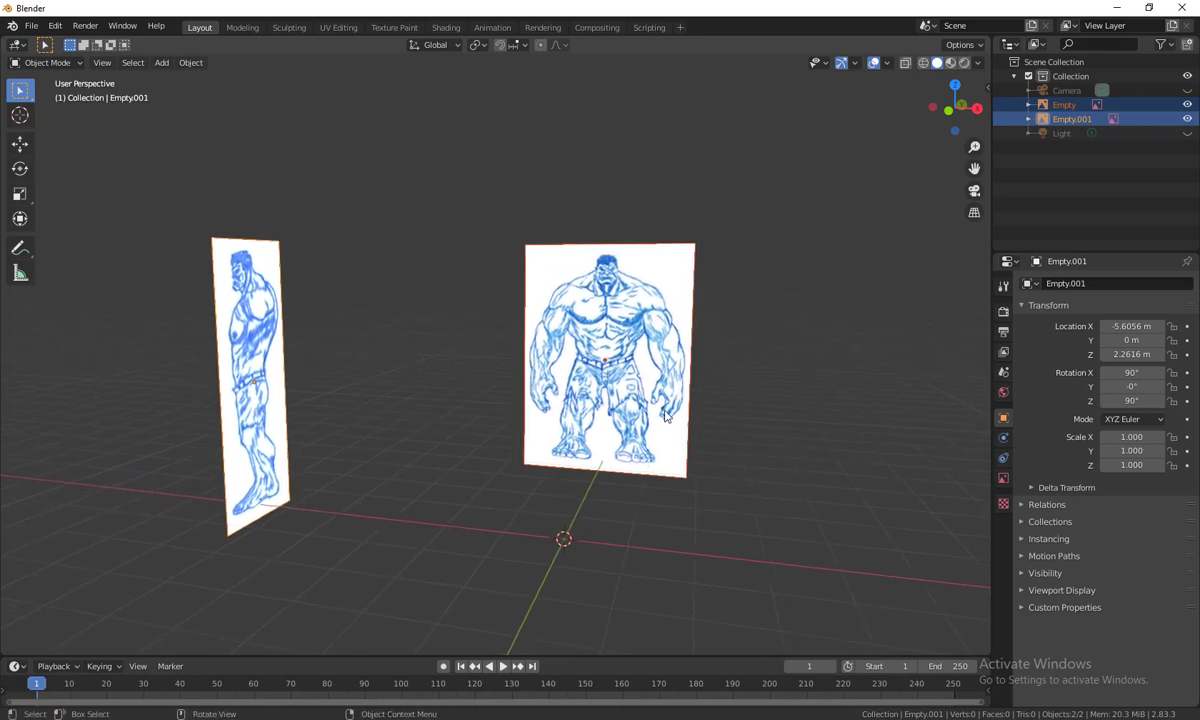
middle_click_drag(707, 348, 772, 486)
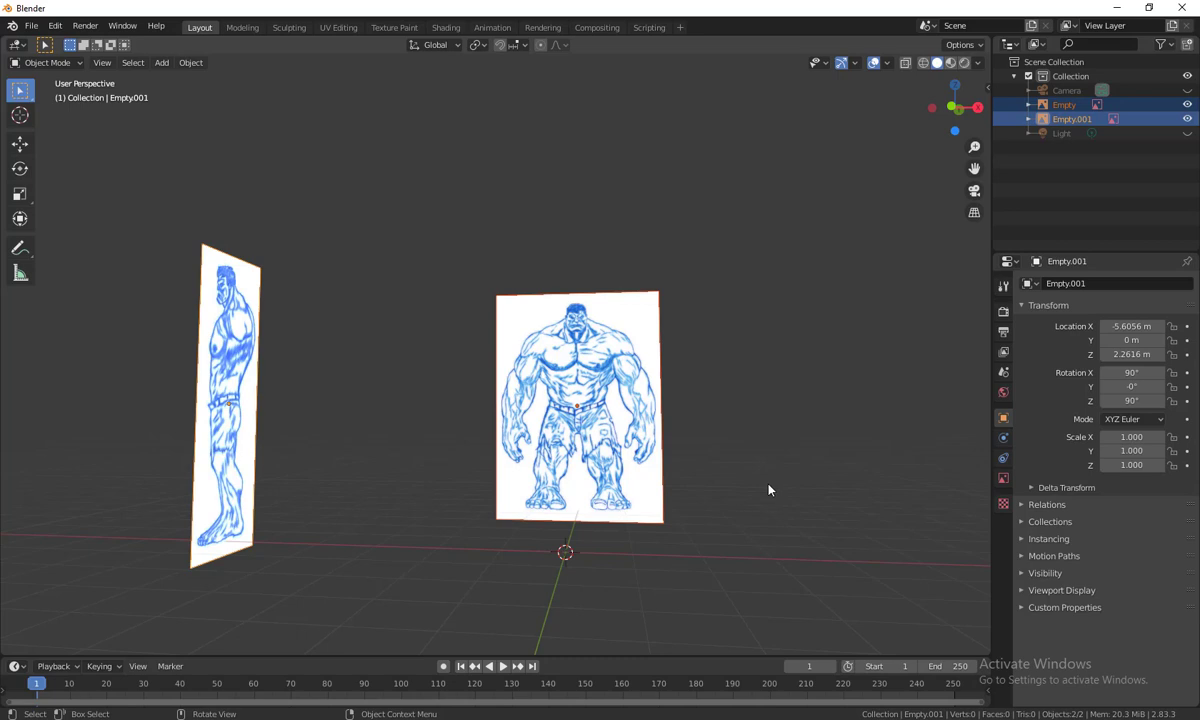
middle_click_drag(768, 490, 767, 498)
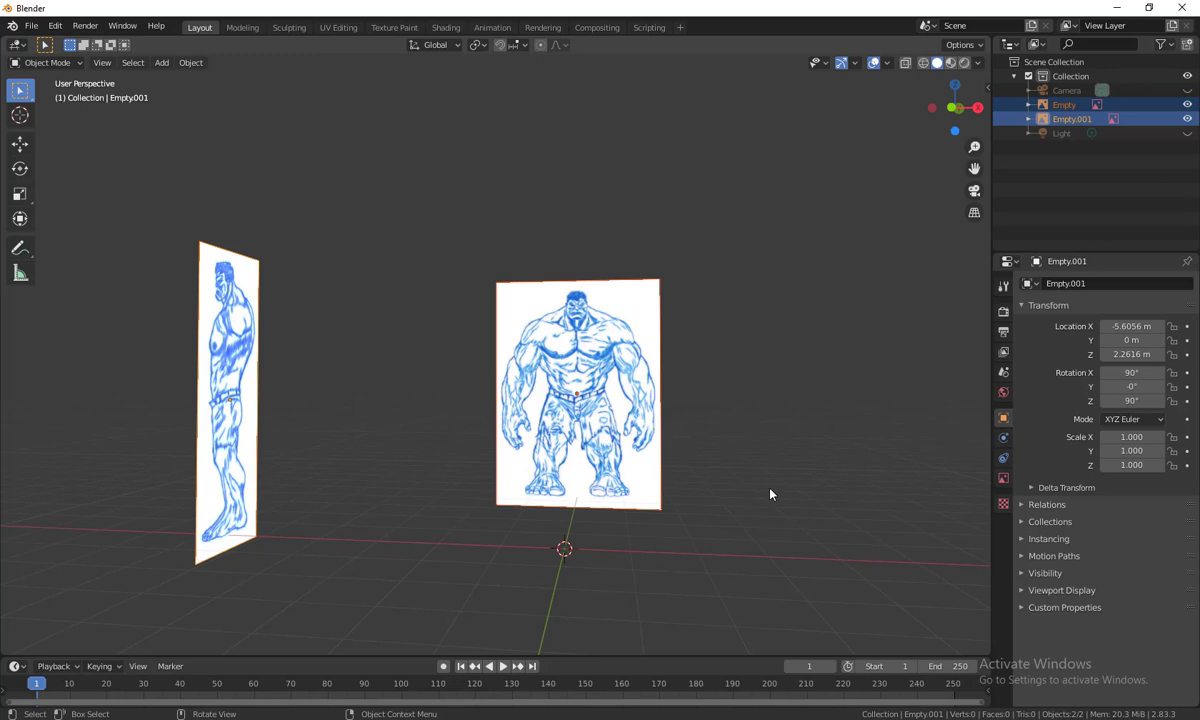
middle_click_drag(763, 496, 699, 480)
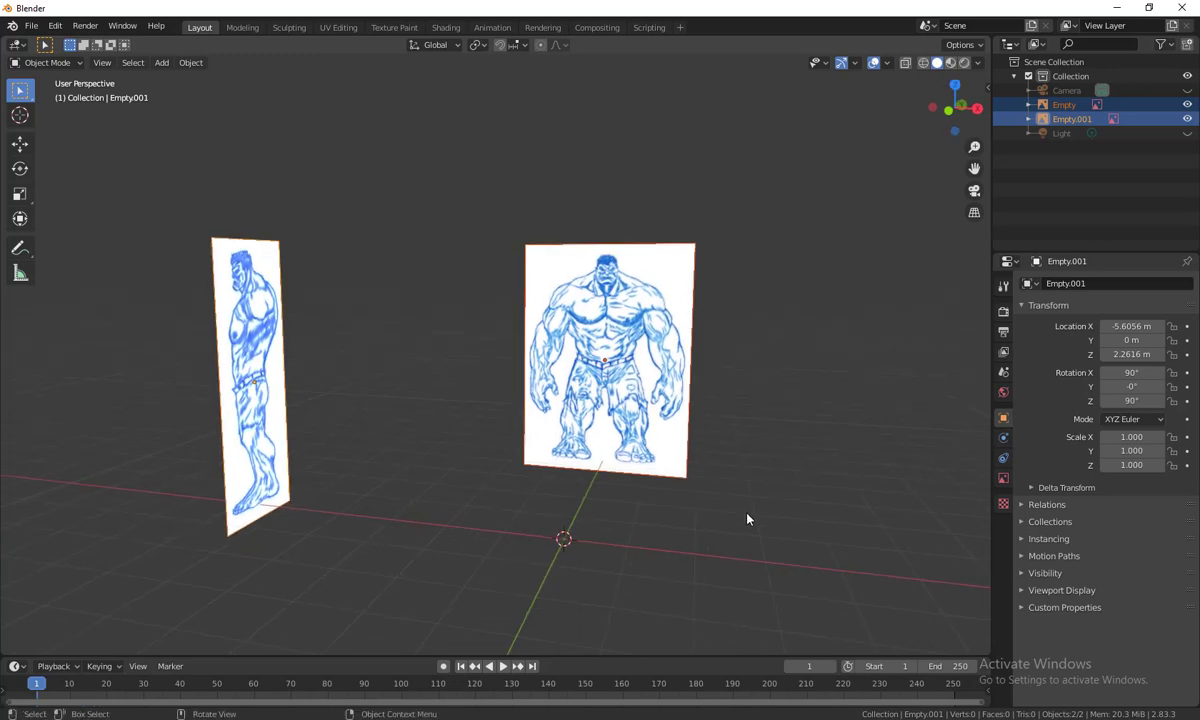
middle_click_drag(839, 532, 697, 475)
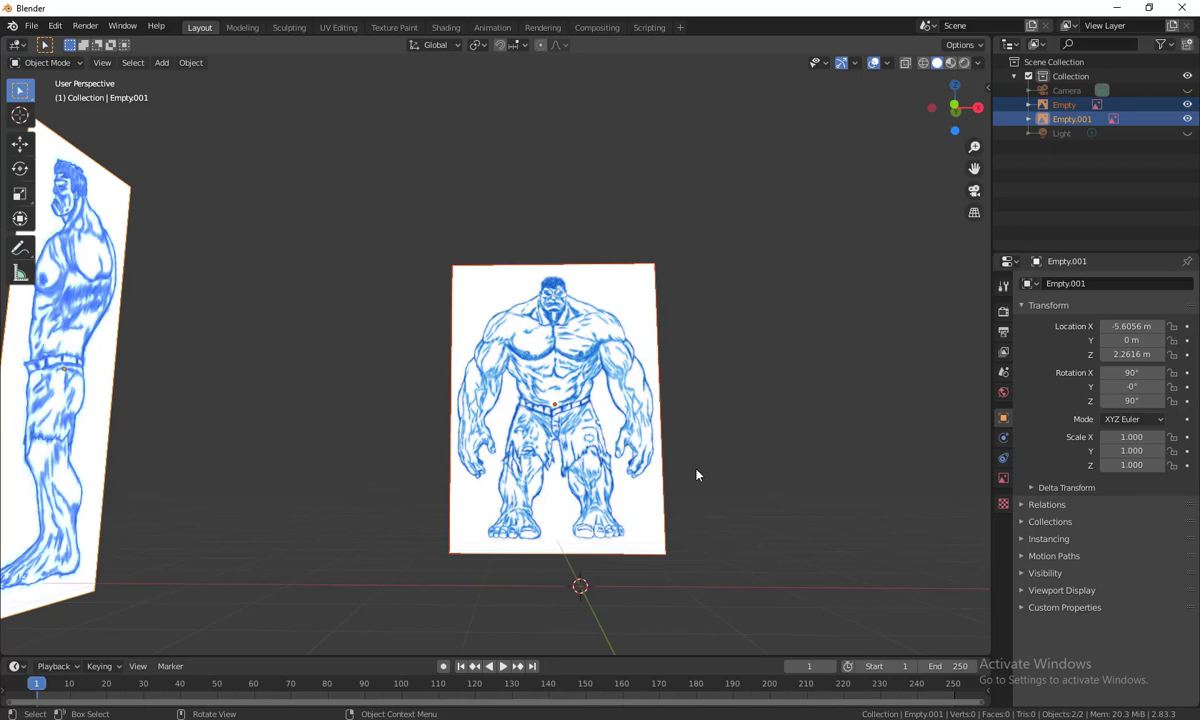
middle_click_drag(700, 490, 718, 372)
middle_click_drag(650, 397, 651, 323)
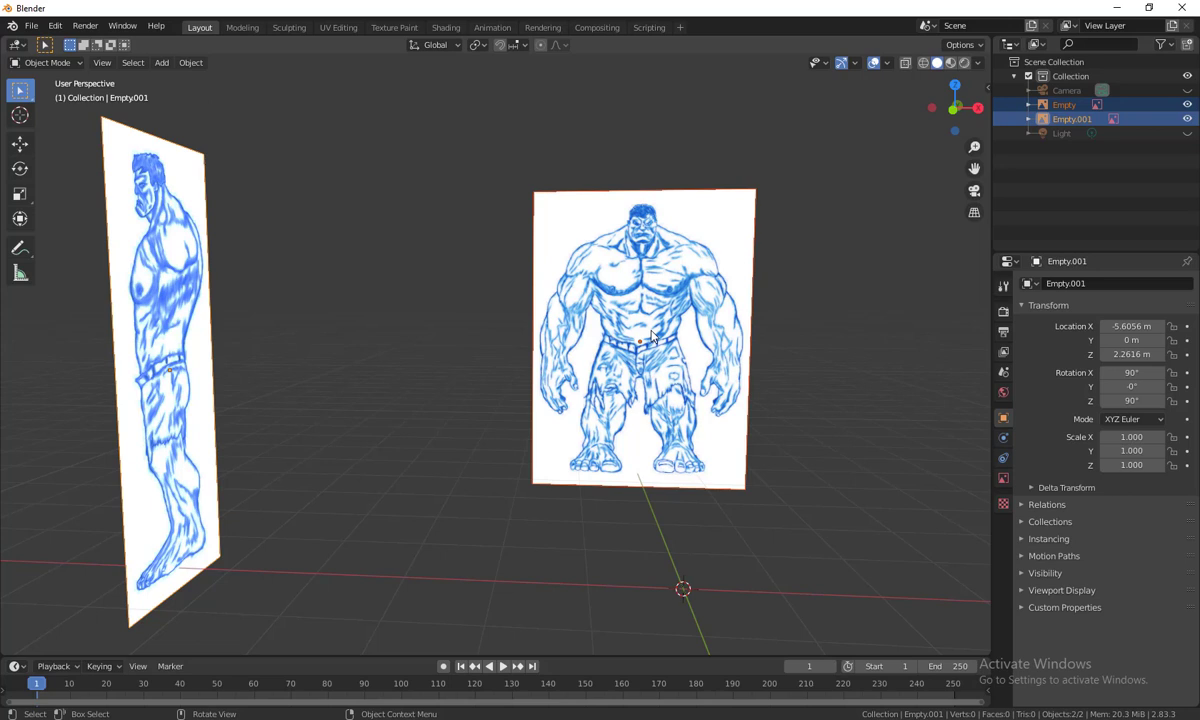
middle_click_drag(751, 355, 645, 440)
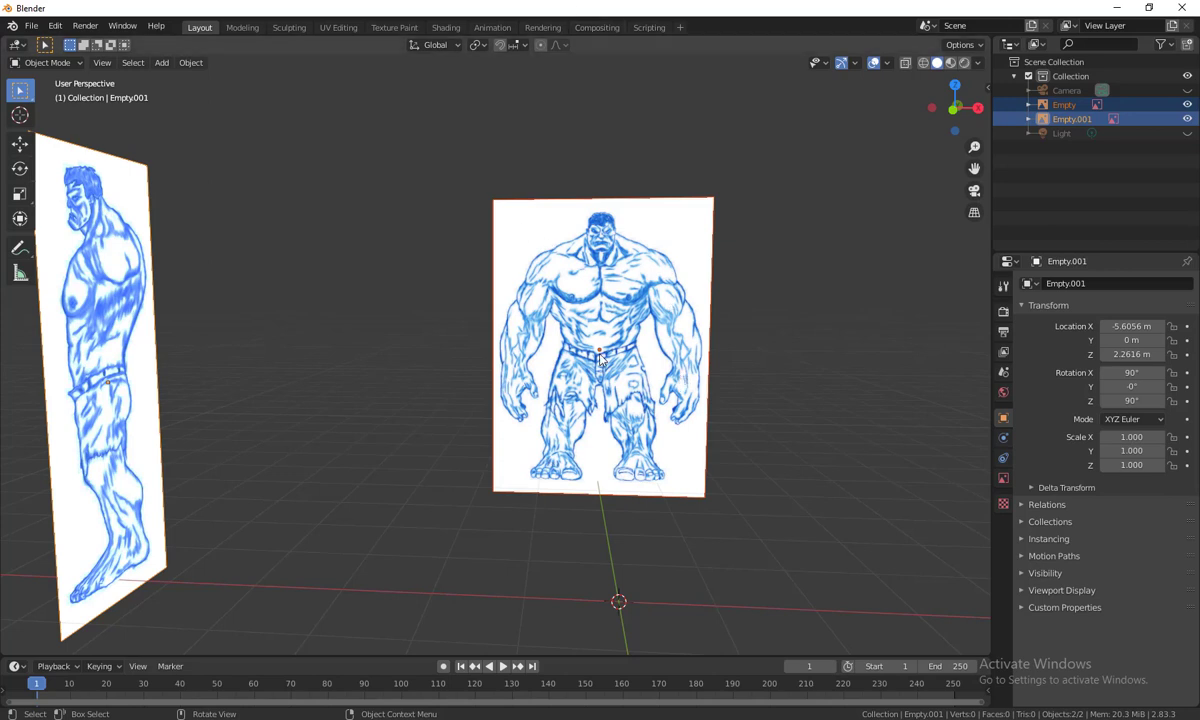
middle_click_drag(607, 347, 673, 404)
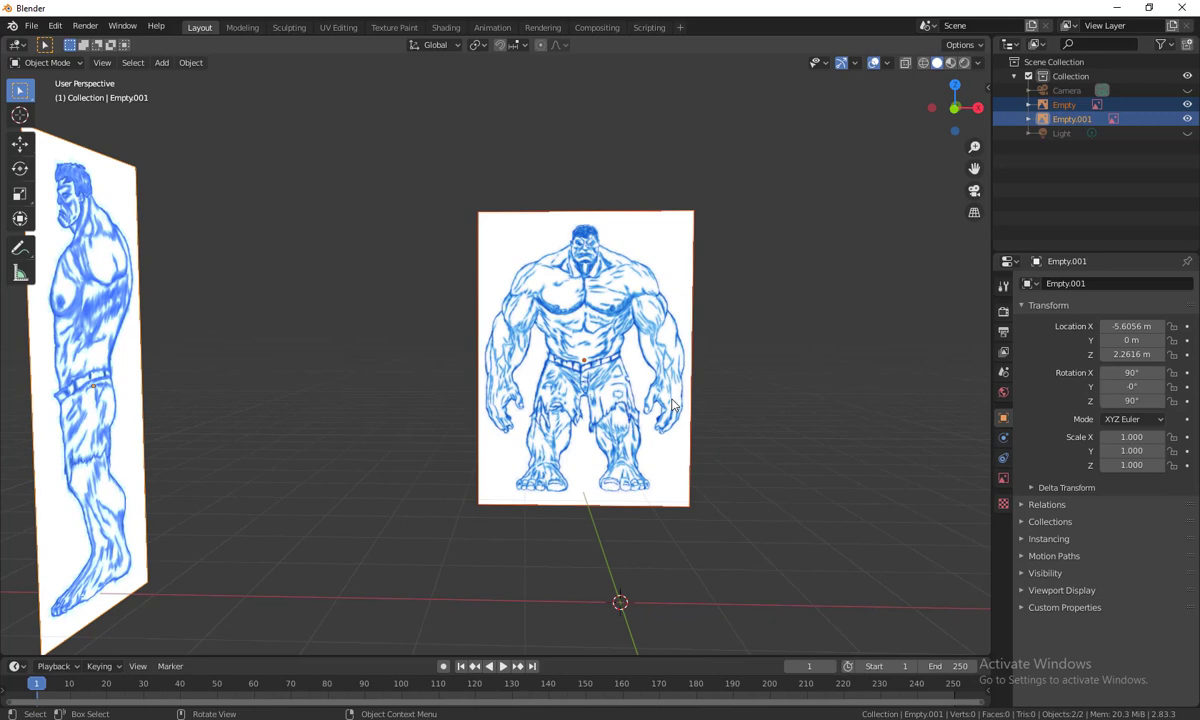
middle_click_drag(544, 266, 575, 308)
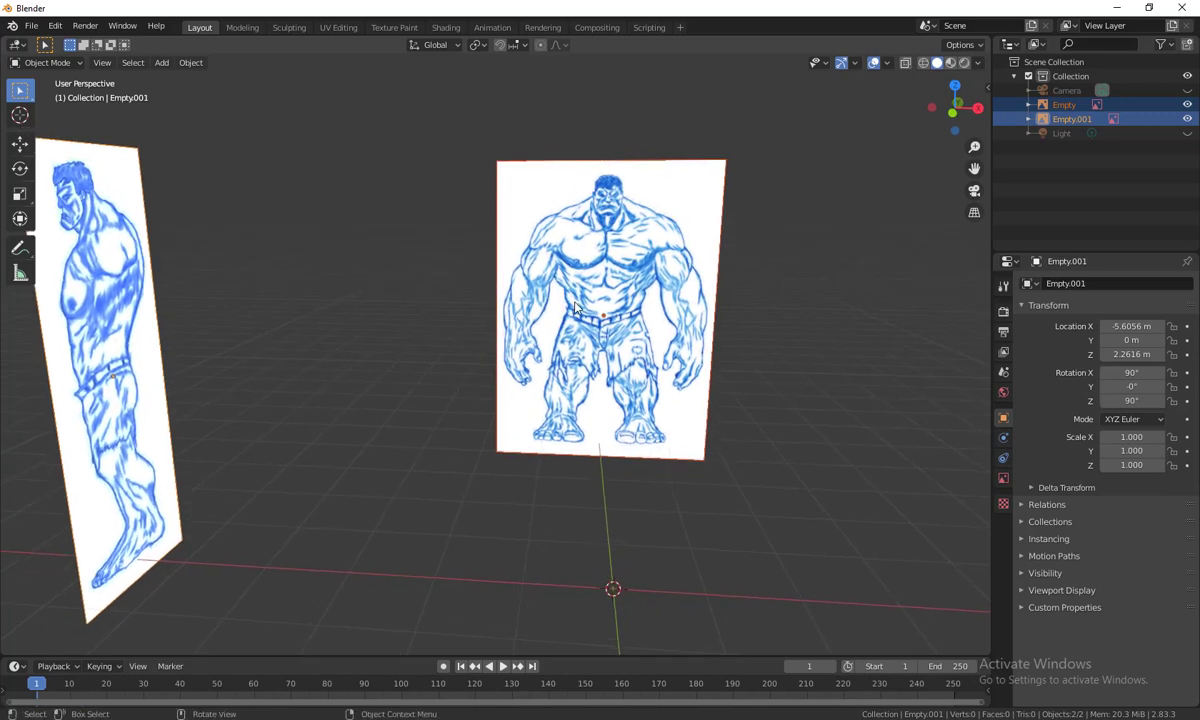
Add a mesh cylinder at the world origin, in front of the front reference sketch
key("shift+a")
mouse_move(533, 152)
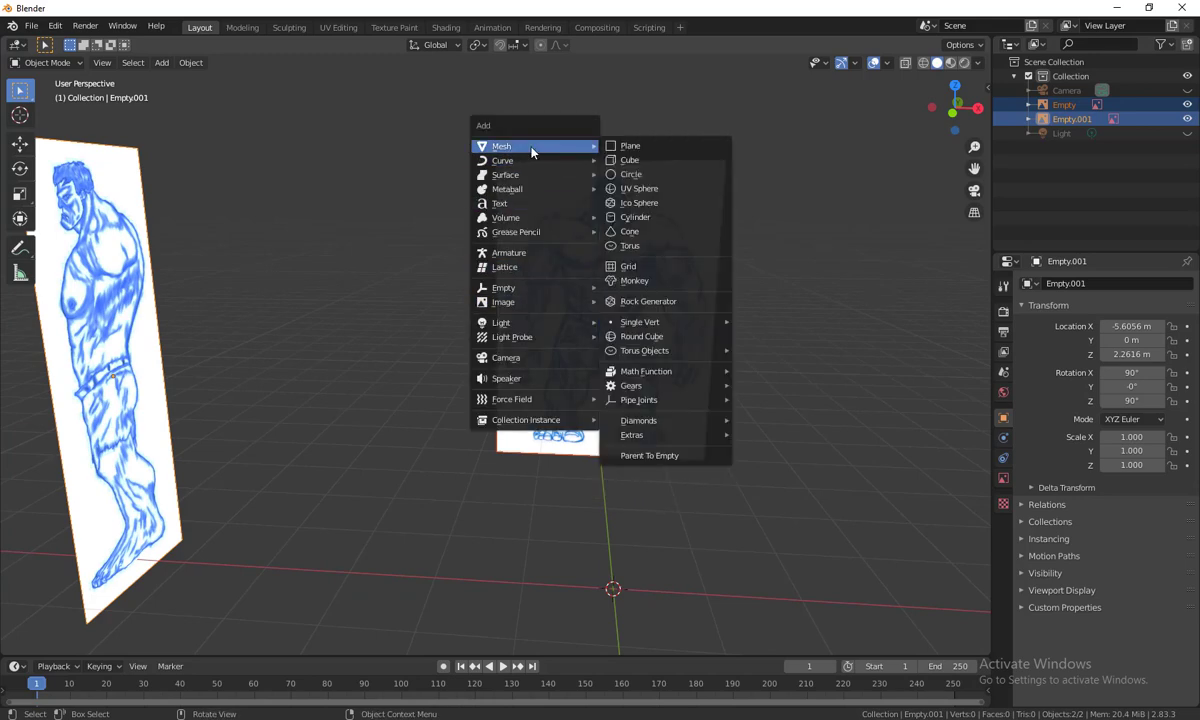
left_click(636, 217)
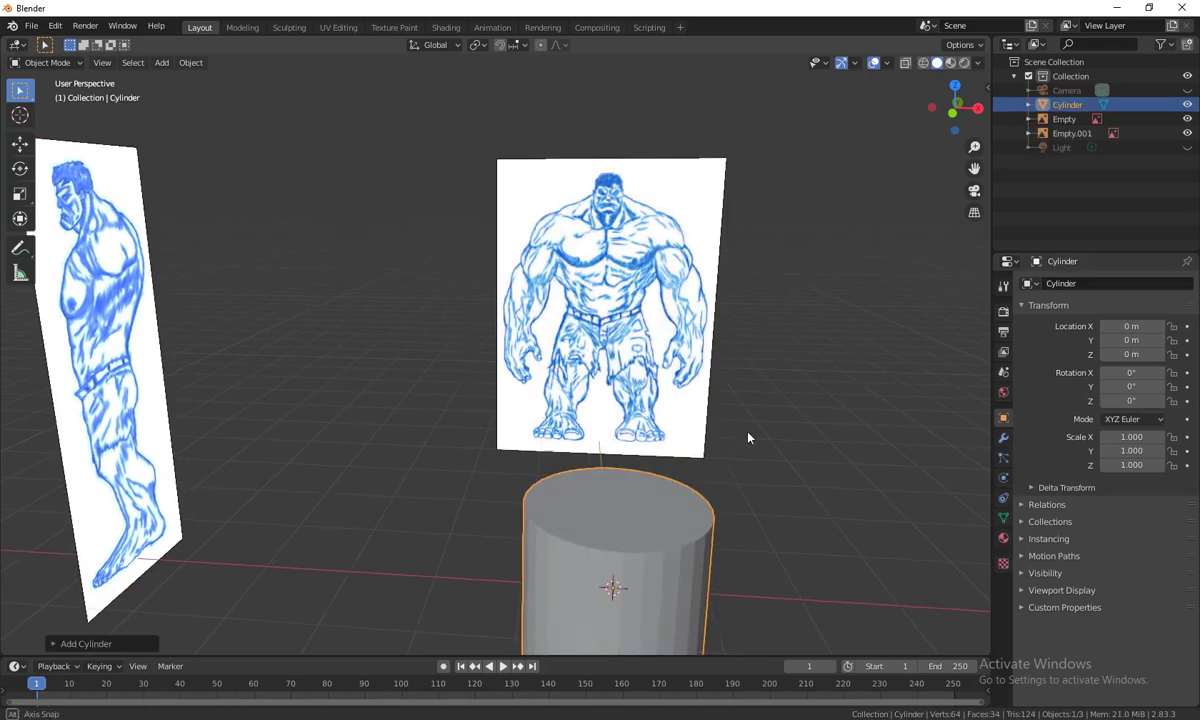
scroll(748, 437, "down", 5)
scroll(758, 455, "up", 5)
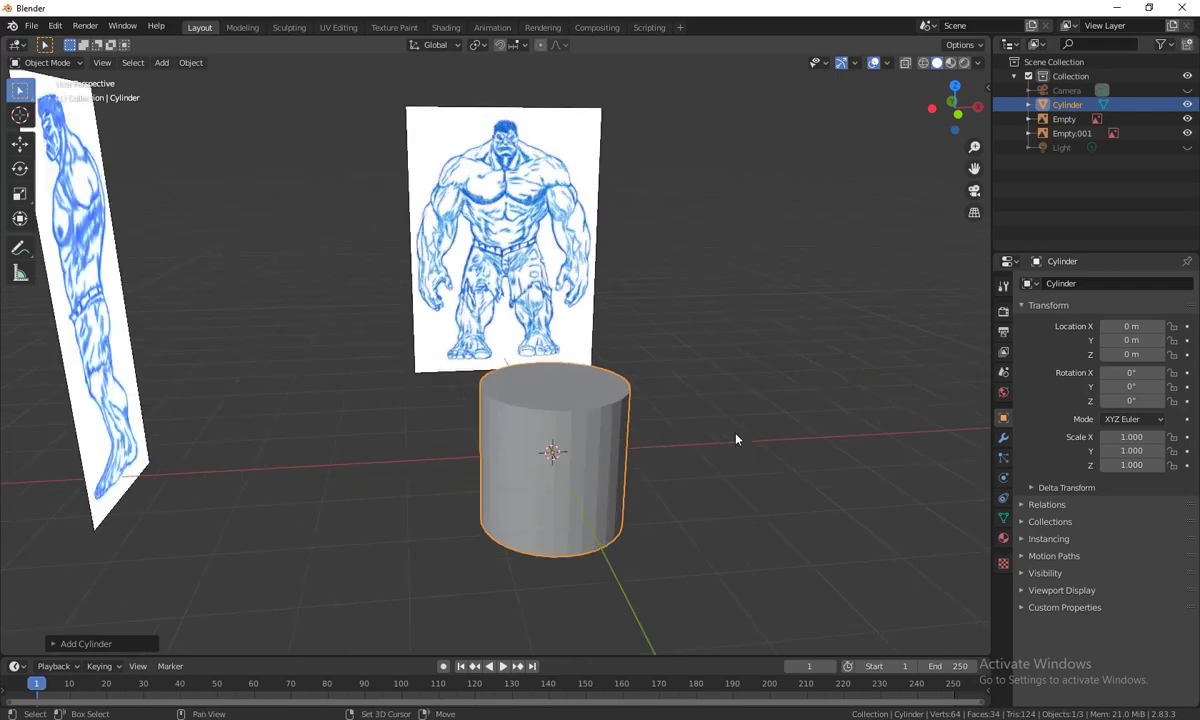
middle_click_drag(736, 439, 706, 455, "shift")
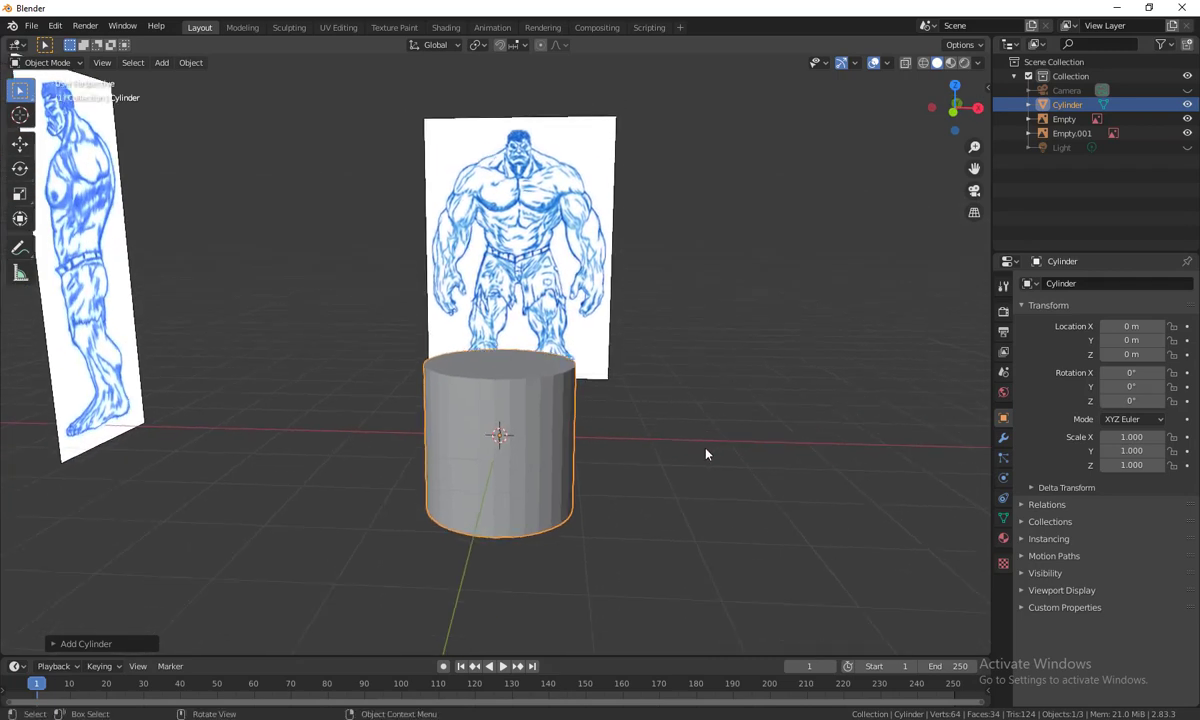
Set the new cylinder's vertex count to 12
left_click(68, 644)
left_click(200, 471)
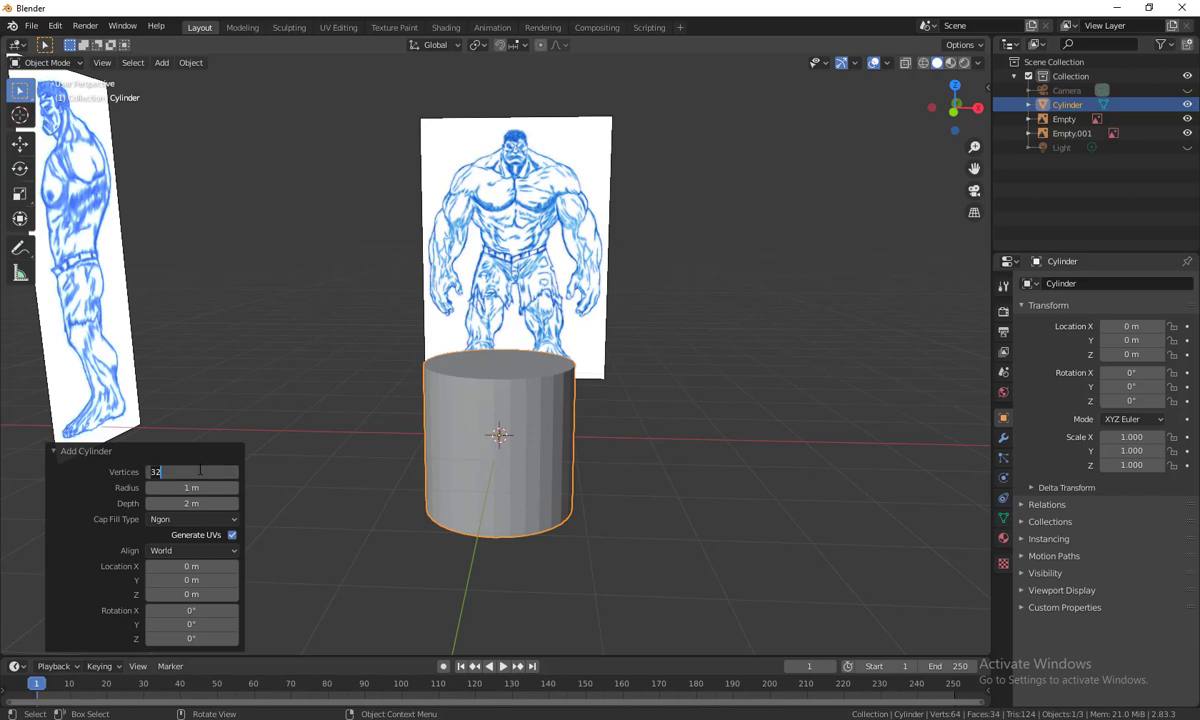
type("12")
key("Return")
middle_click_drag(731, 420, 684, 449)
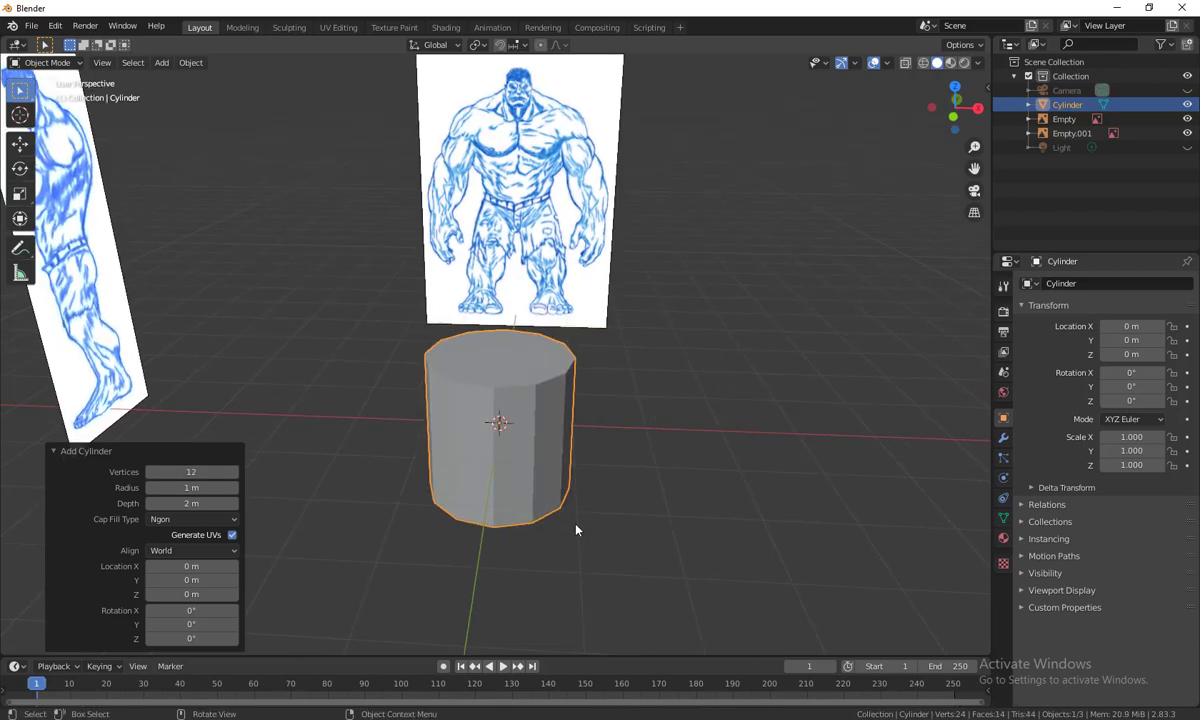
Delete the cylinder's top cap face in Edit Mode using face selection
middle_click_drag(576, 530, 644, 426)
left_click(644, 426)
left_click(486, 423)
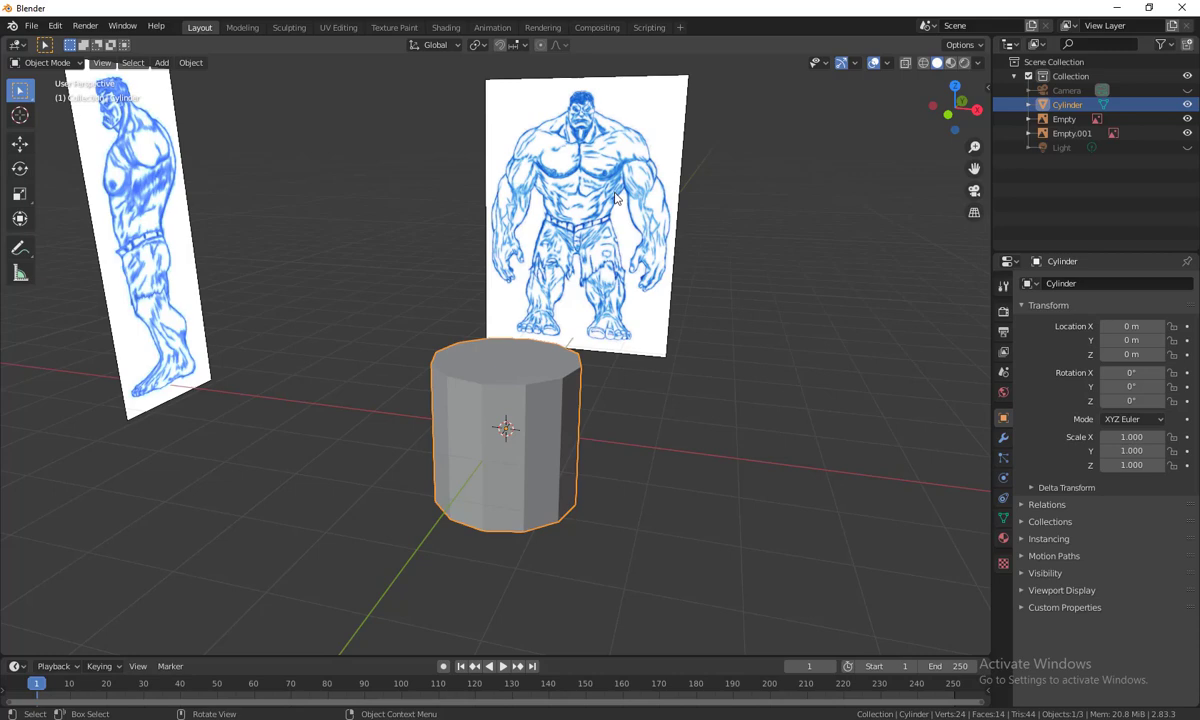
middle_click_drag(587, 313, 739, 466)
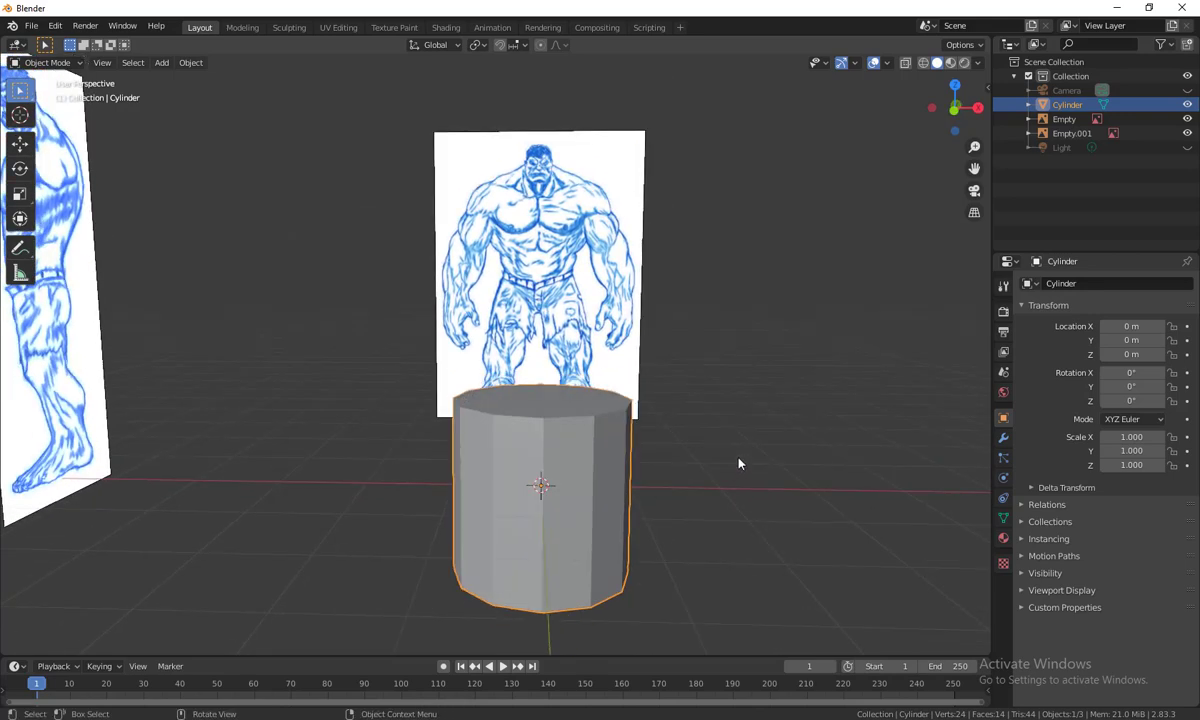
middle_click_drag(742, 461, 657, 417)
key("Tab")
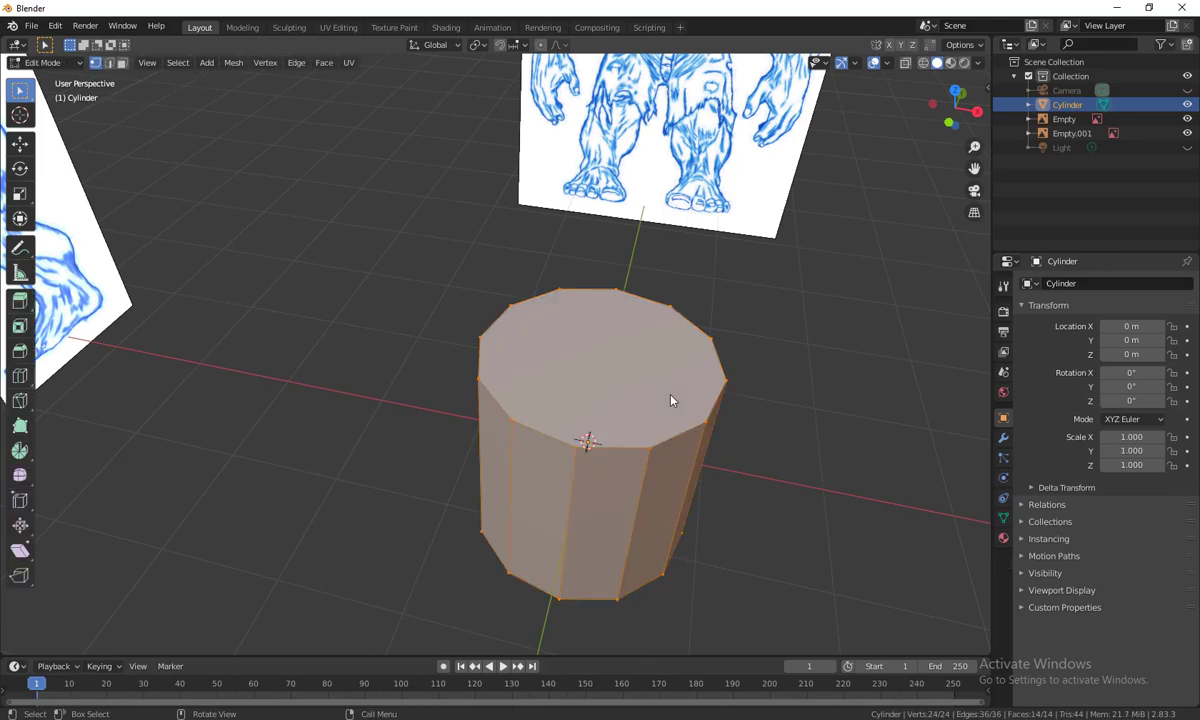
key("3")
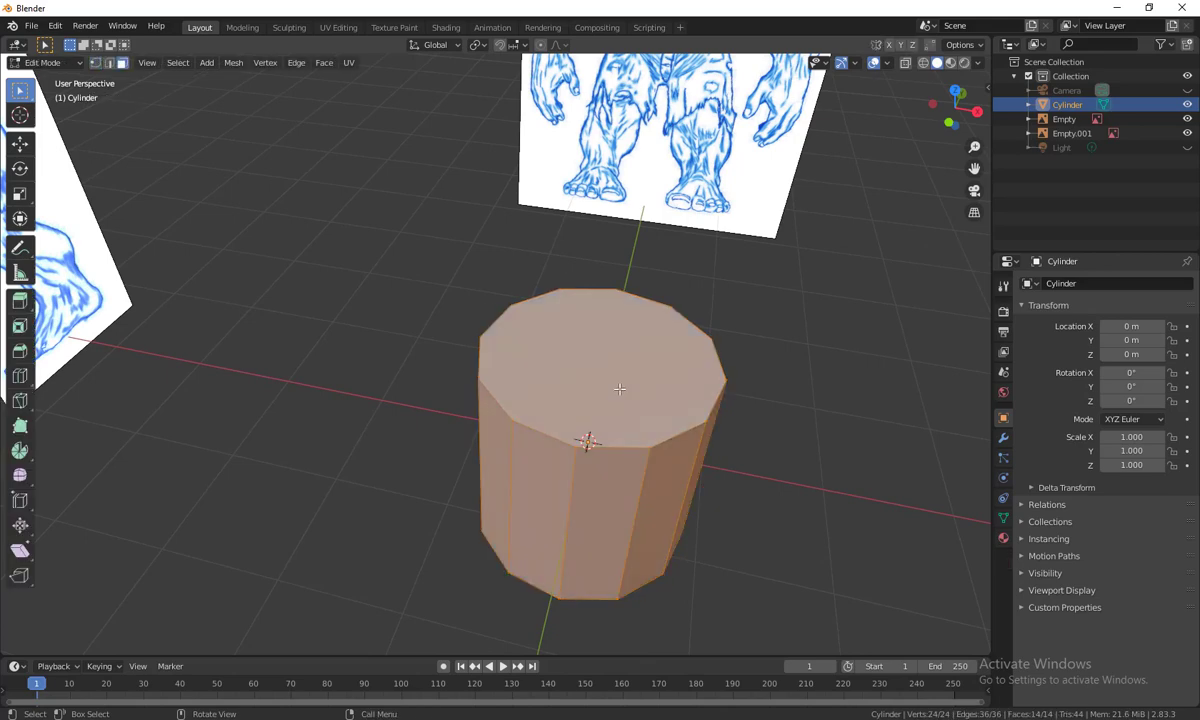
left_click(617, 382)
key("x")
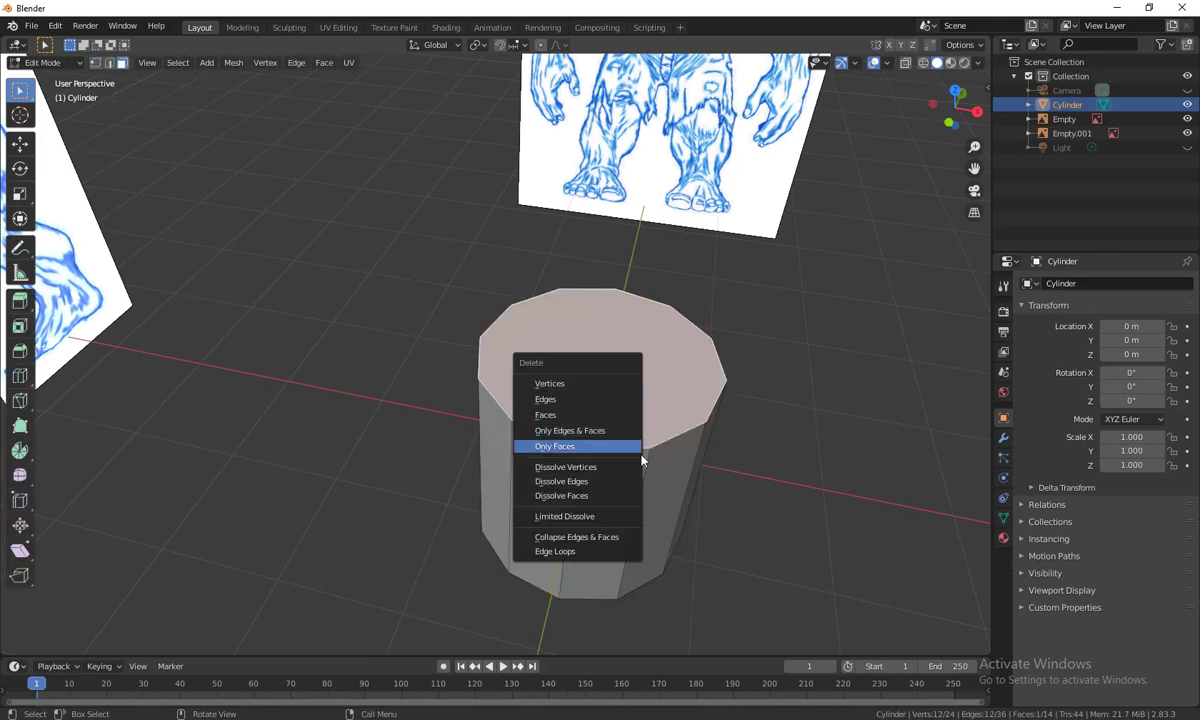
left_click(570, 414)
Delete the cylinder's bottom cap face
middle_click_drag(704, 511, 579, 351)
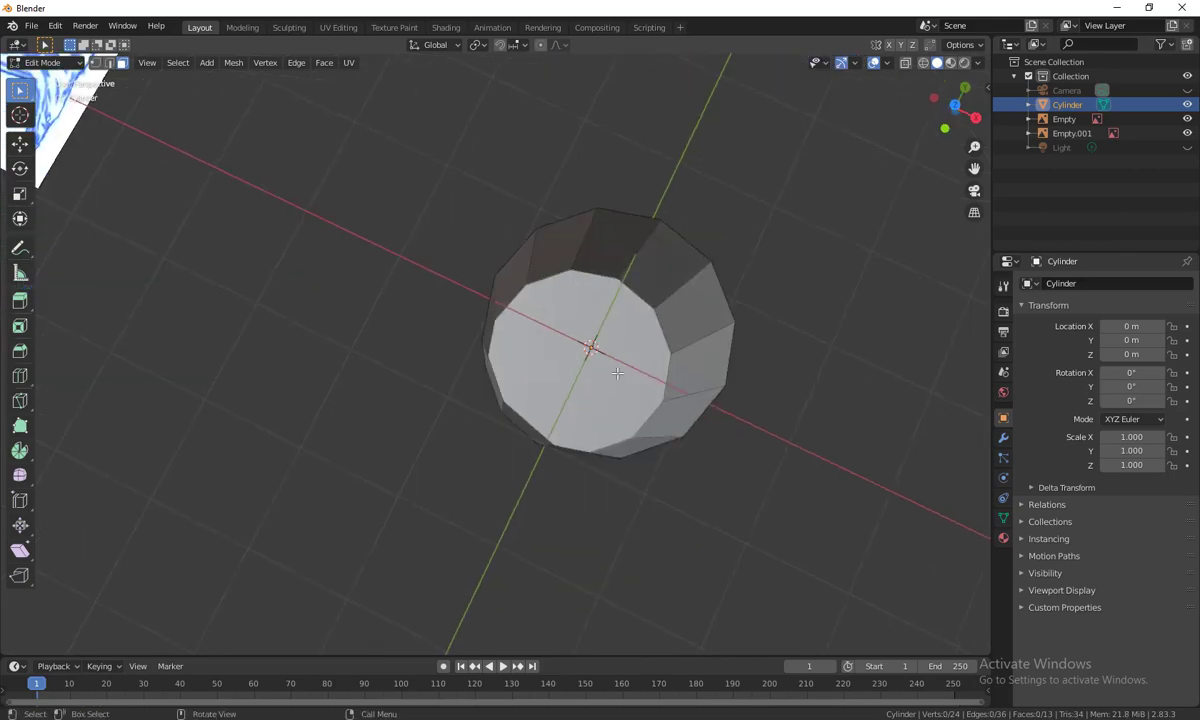
left_click(614, 373)
key("x")
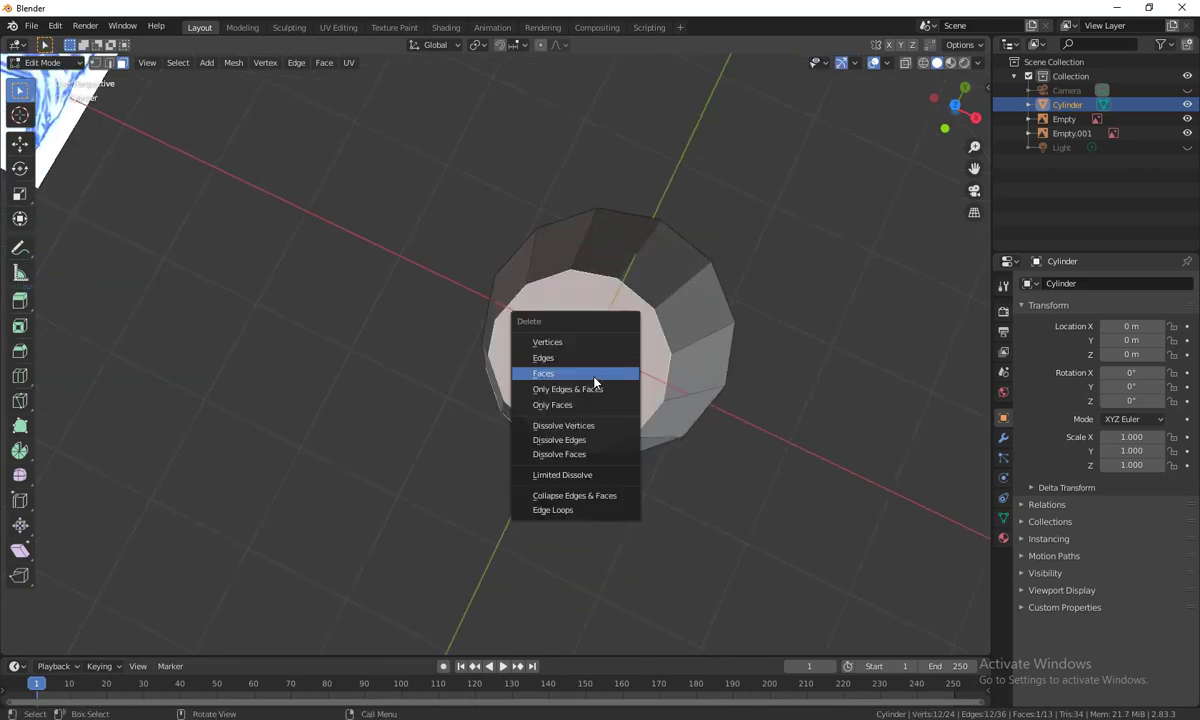
left_click(594, 376)
Delete the cylinder's side faces on the negative X side, leaving only the positive X half
middle_click_drag(600, 390, 431, 351)
scroll(701, 479, "up", 2)
left_click_drag(414, 247, 531, 420)
middle_click_drag(664, 477, 768, 498)
key("x")
left_click(655, 452)
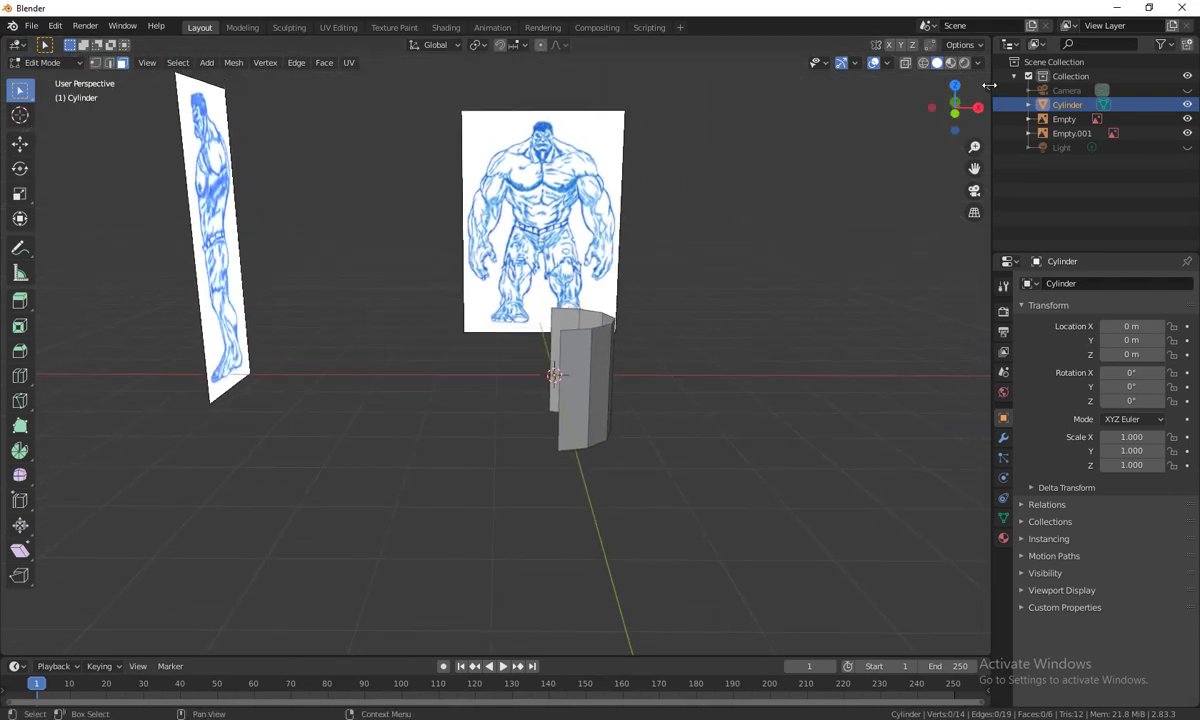
Display the Auto Mirror add-on's settings beside the 3D viewport
key("n")
middle_click_drag(841, 261, 852, 276)
middle_click_drag(879, 219, 925, 166)
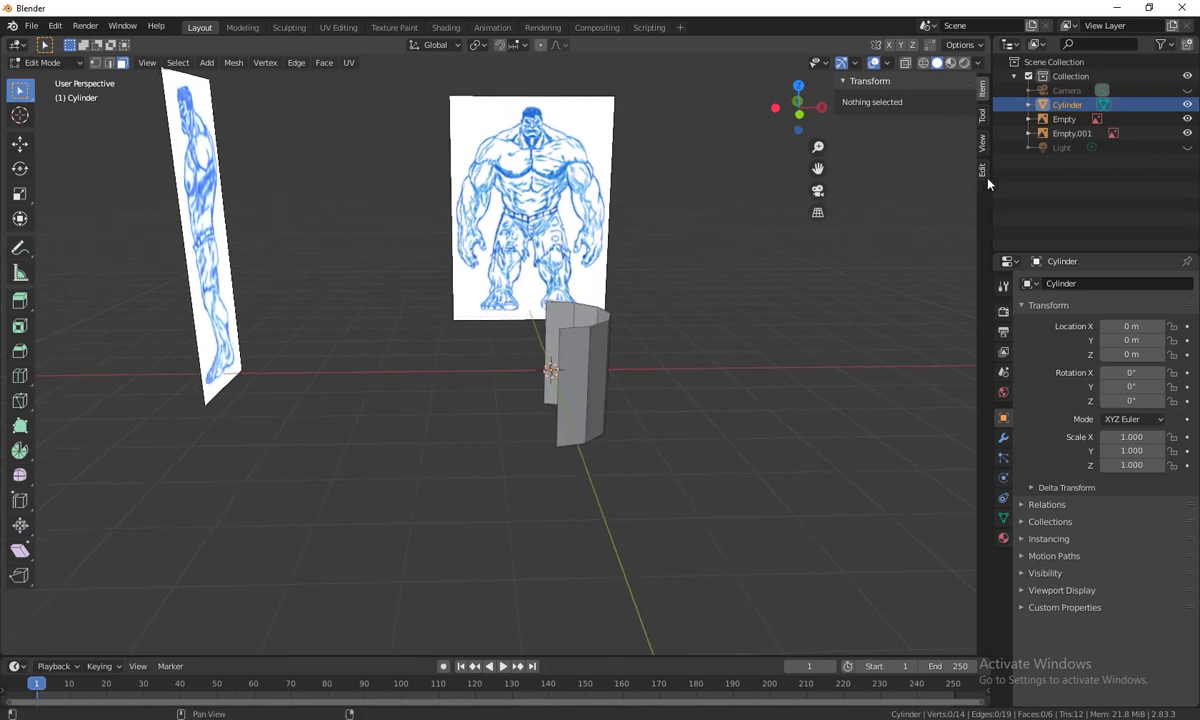
left_click(983, 170)
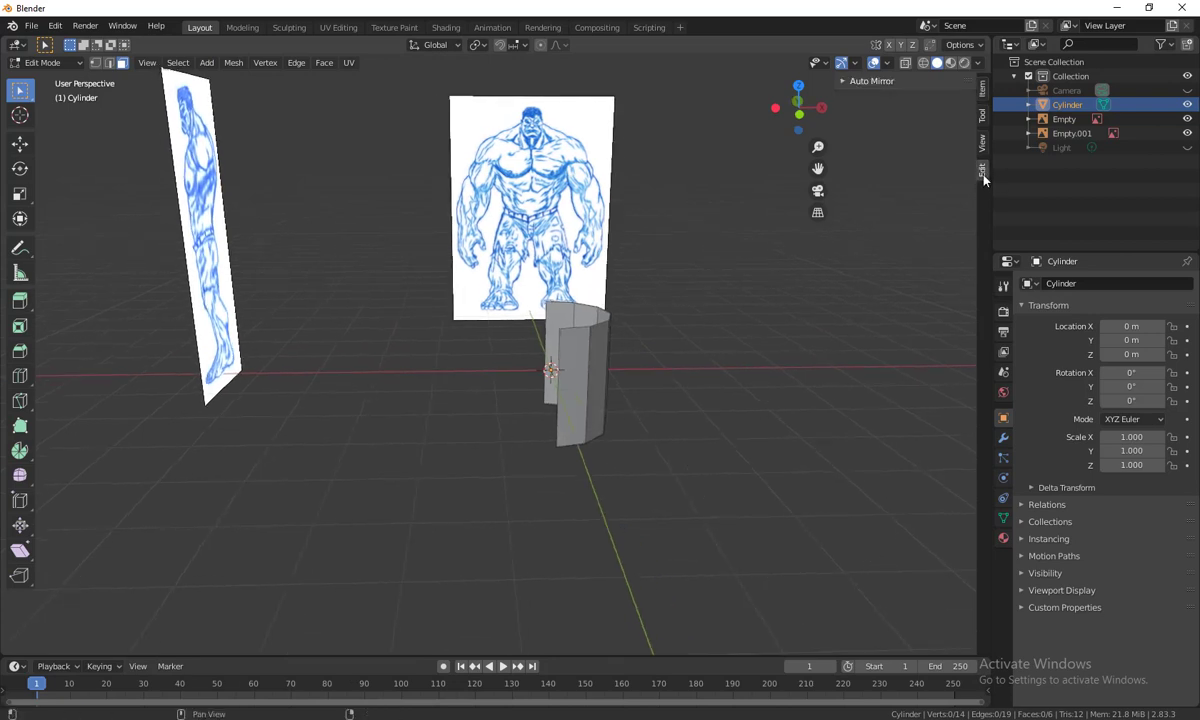
left_click(846, 81)
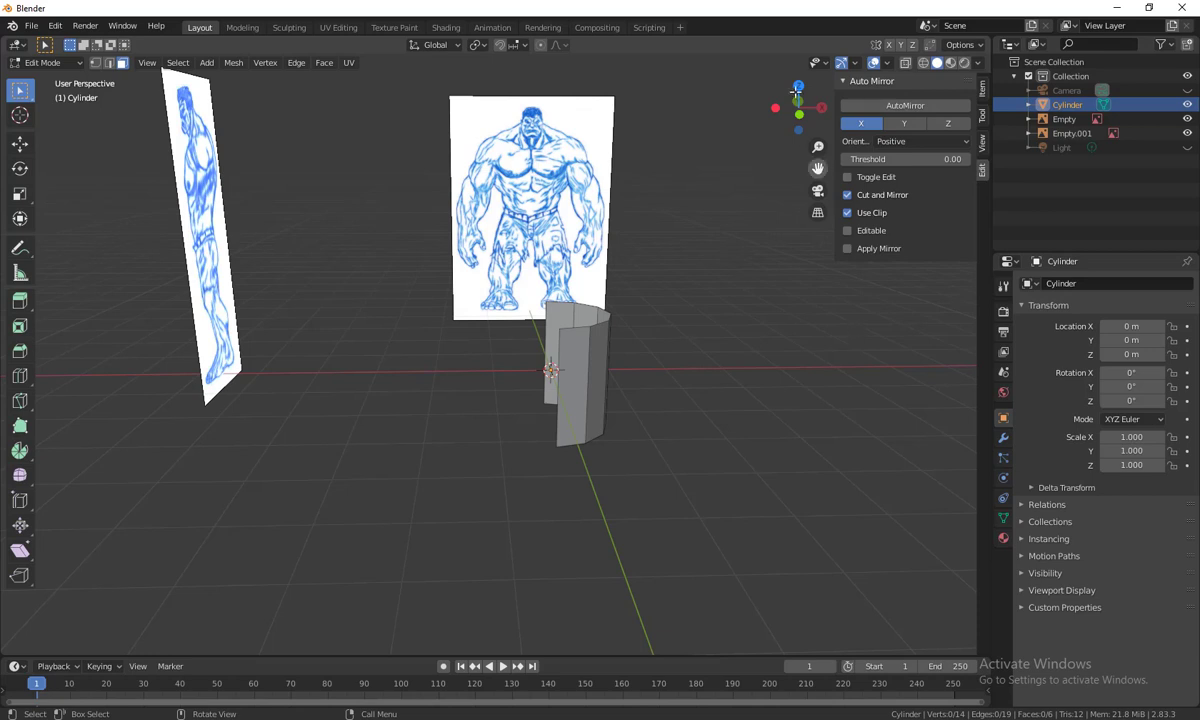
Look through the list of available add-ons in the Blender Preferences
left_click(122, 25)
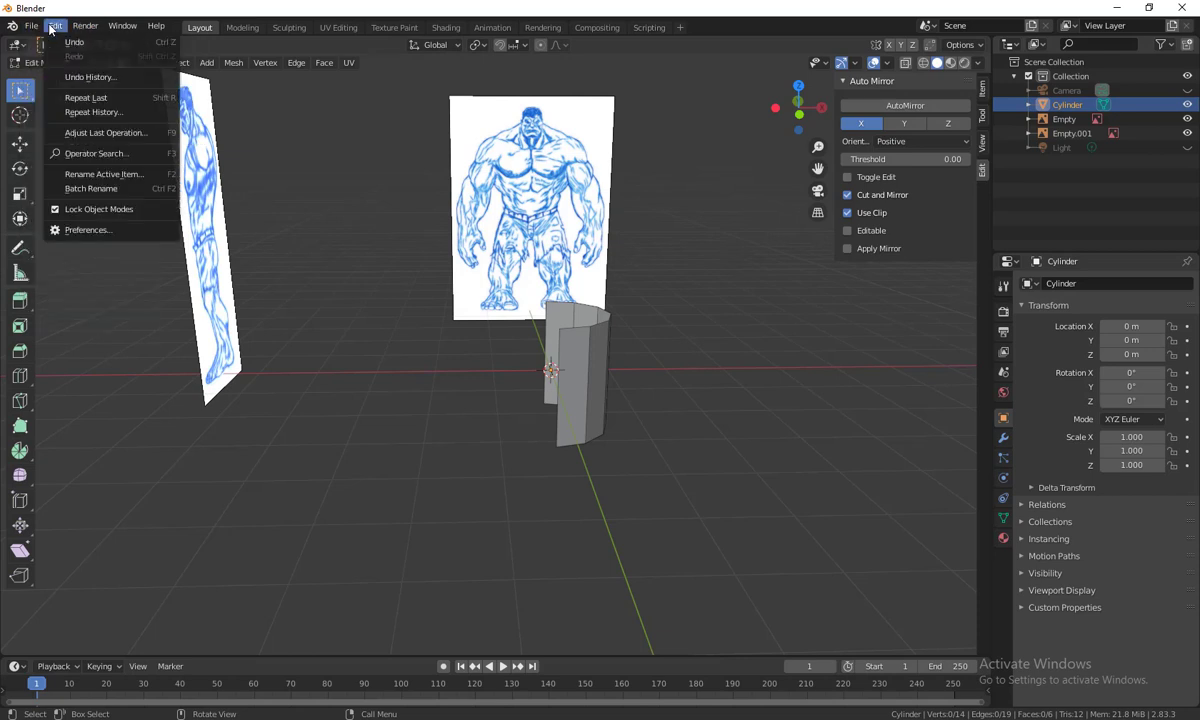
left_click(106, 232)
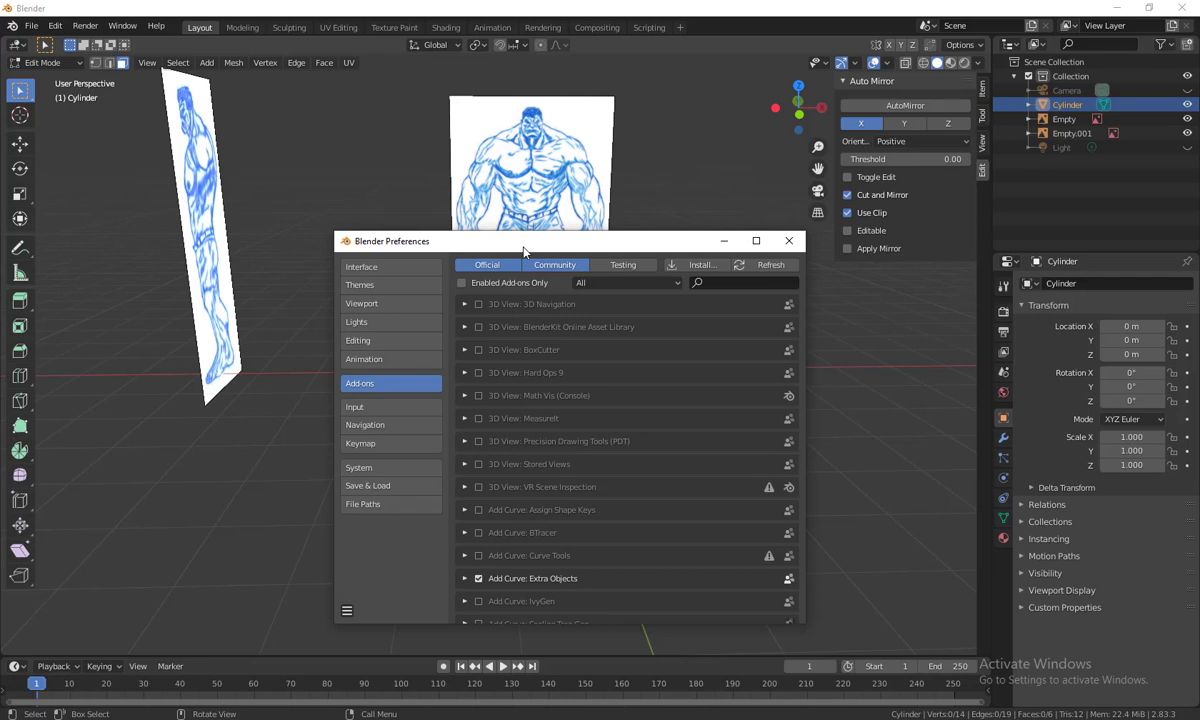
mouse_move(493, 237)
left_mouse_down()
mouse_move(471, 167)
mouse_move(443, 133)
left_mouse_up()
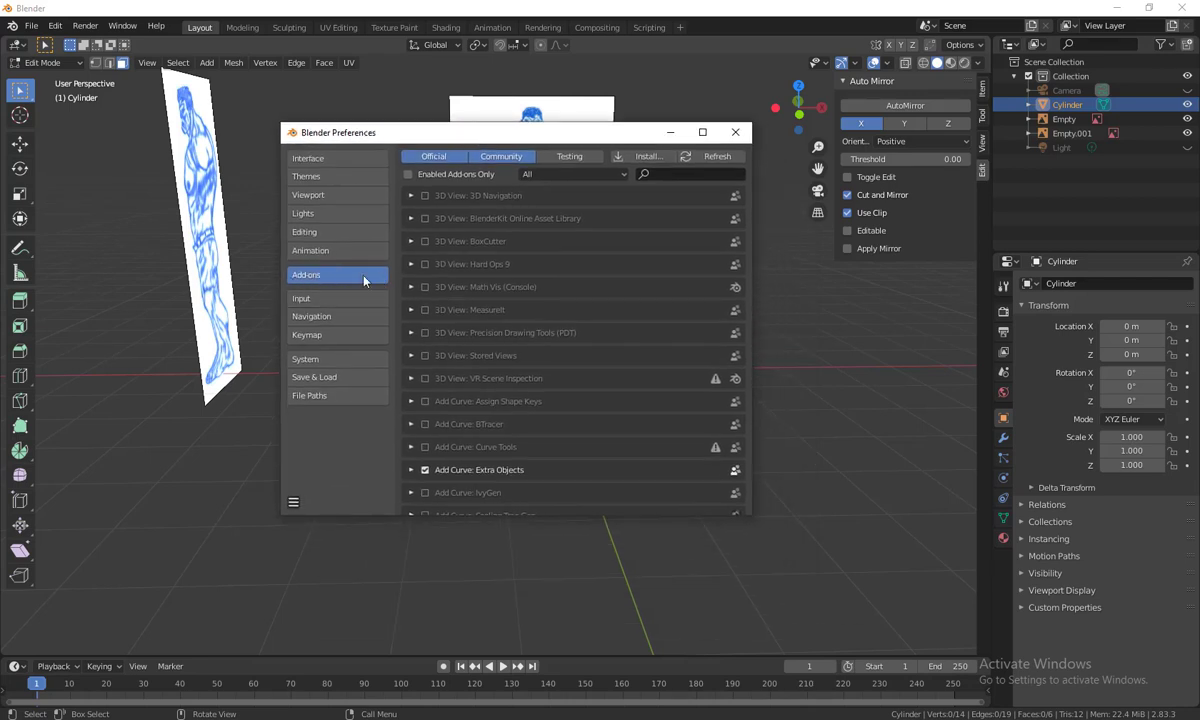
left_click_drag(507, 140, 490, 184)
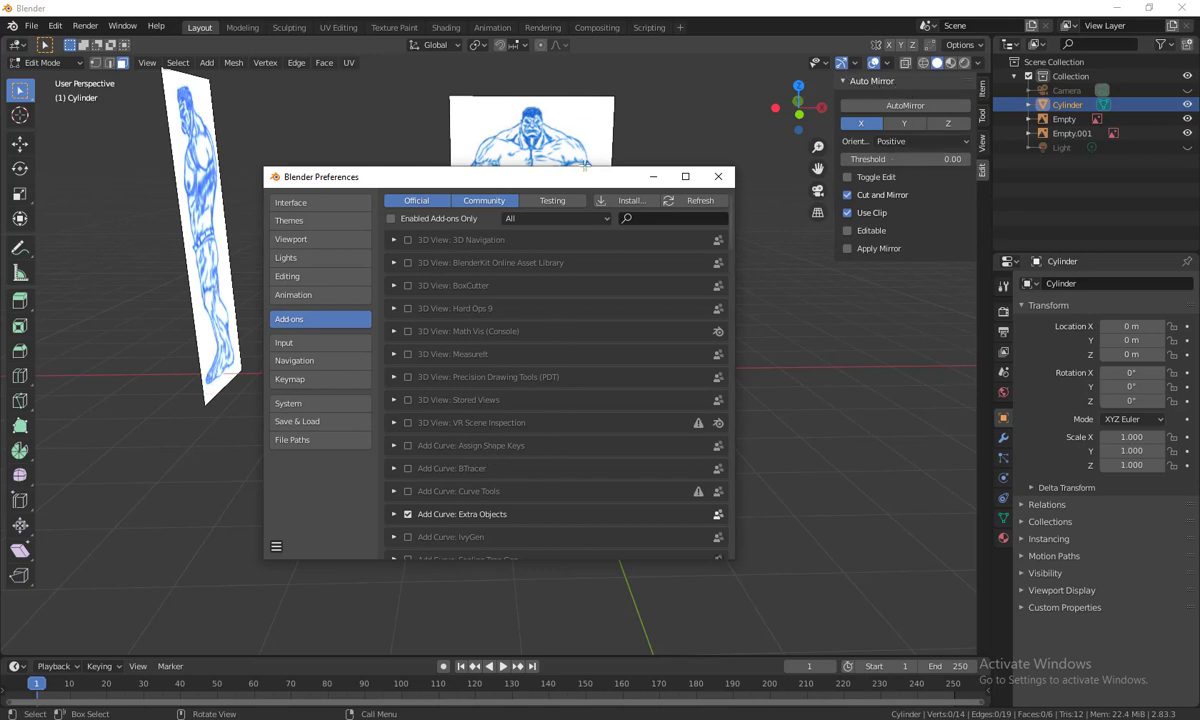
left_click_drag(525, 176, 562, 186)
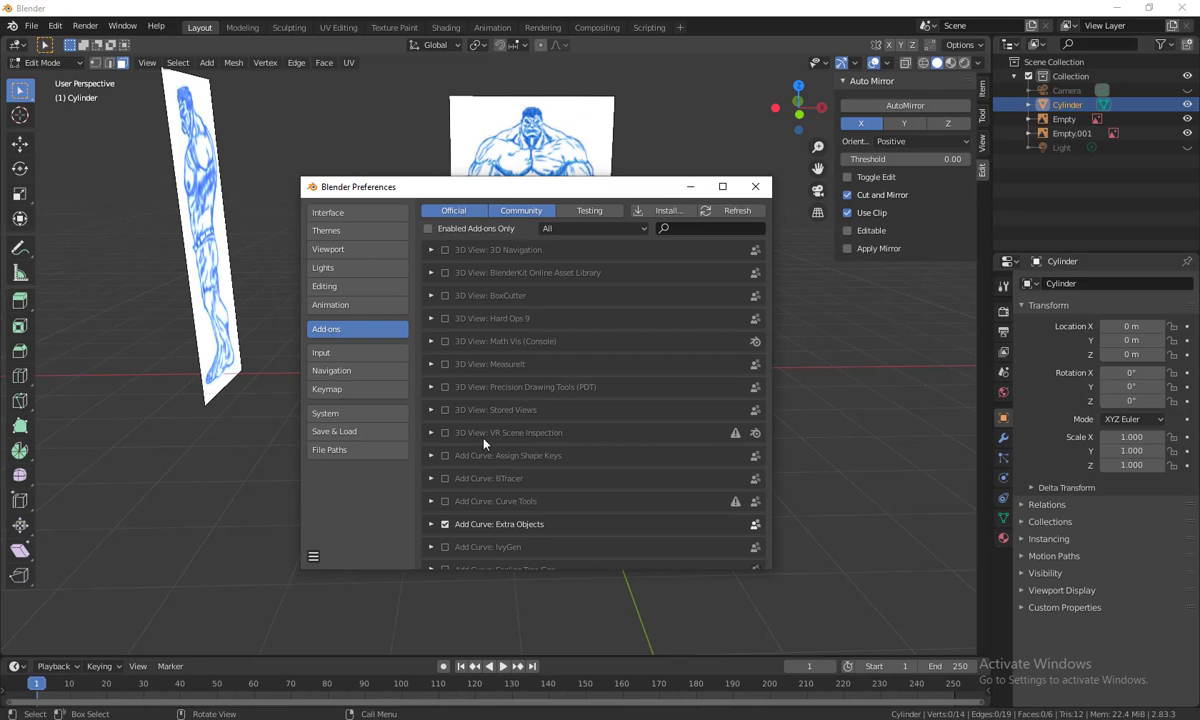
scroll(500, 450, "down", 10)
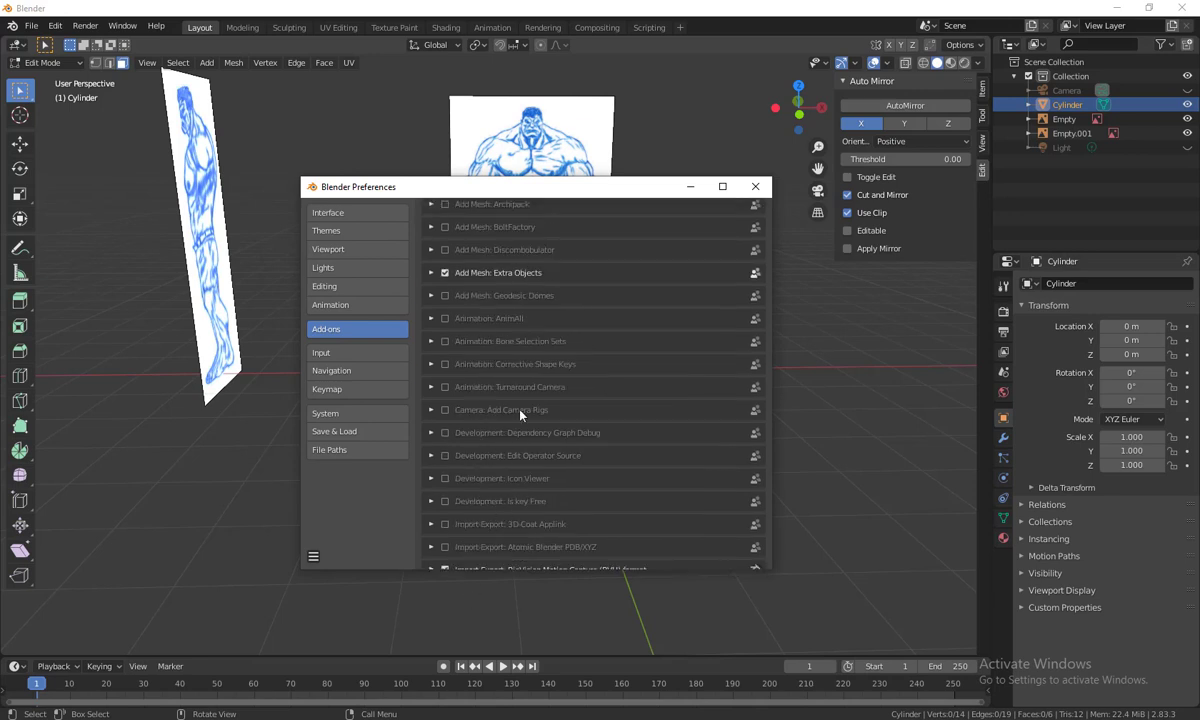
scroll(522, 367, "down", 8)
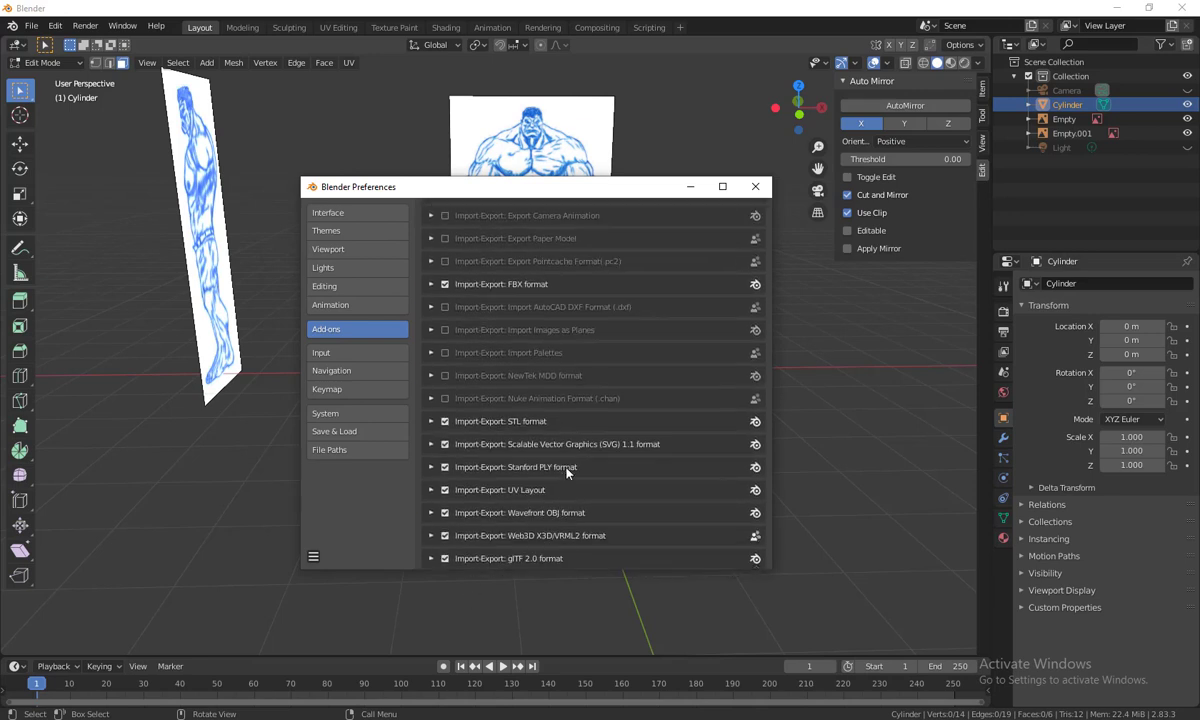
scroll(560, 430, "up", 7)
scroll(570, 446, "up", 12)
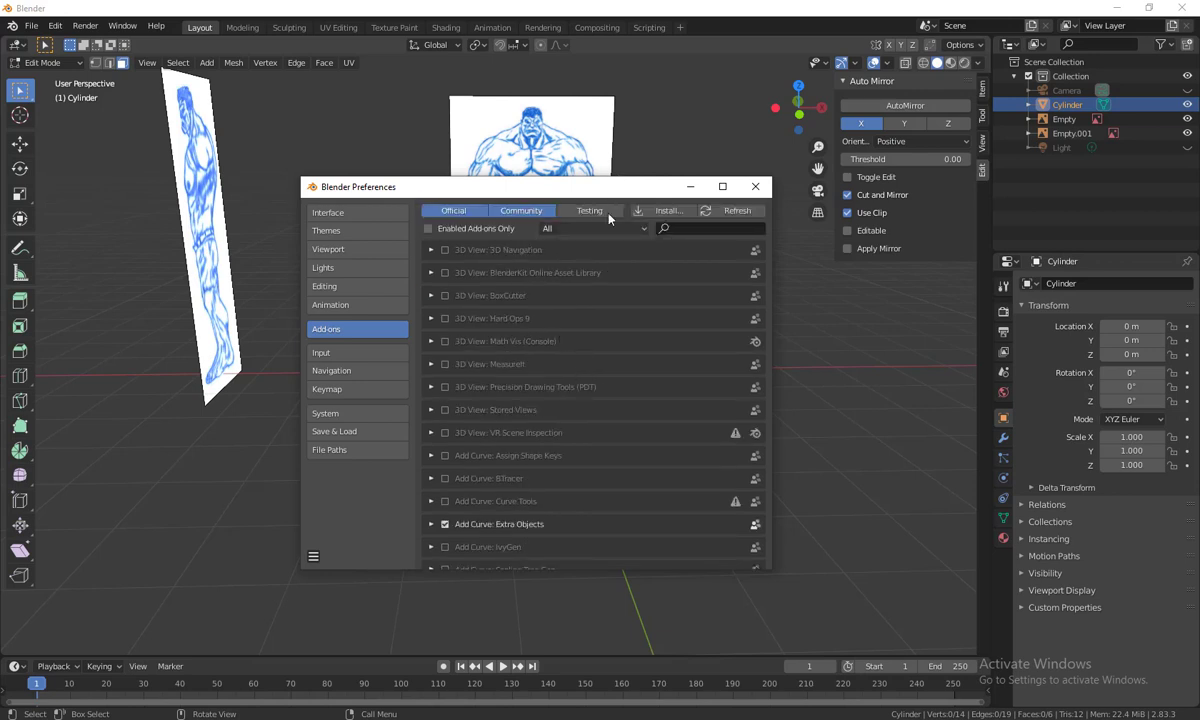
Find Mesh: Auto Mirror by filtering the add-ons with "aut", disable and re-enable it, and close the preferences
left_click(700, 229)
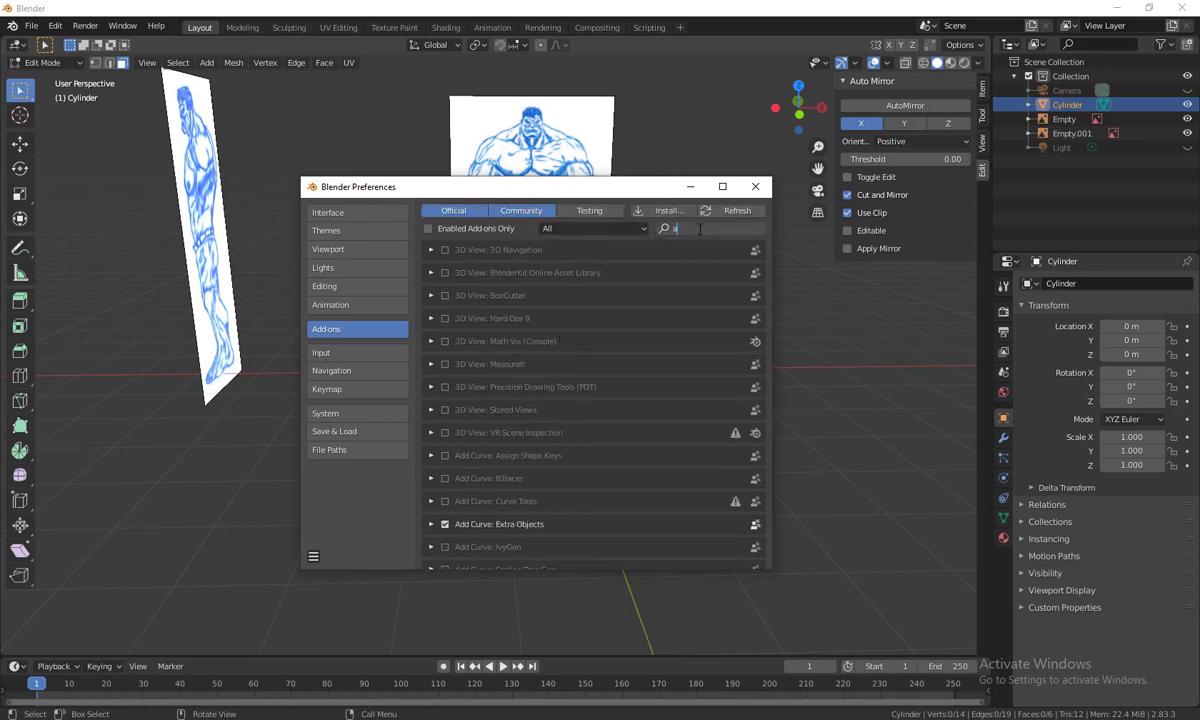
type("aut")
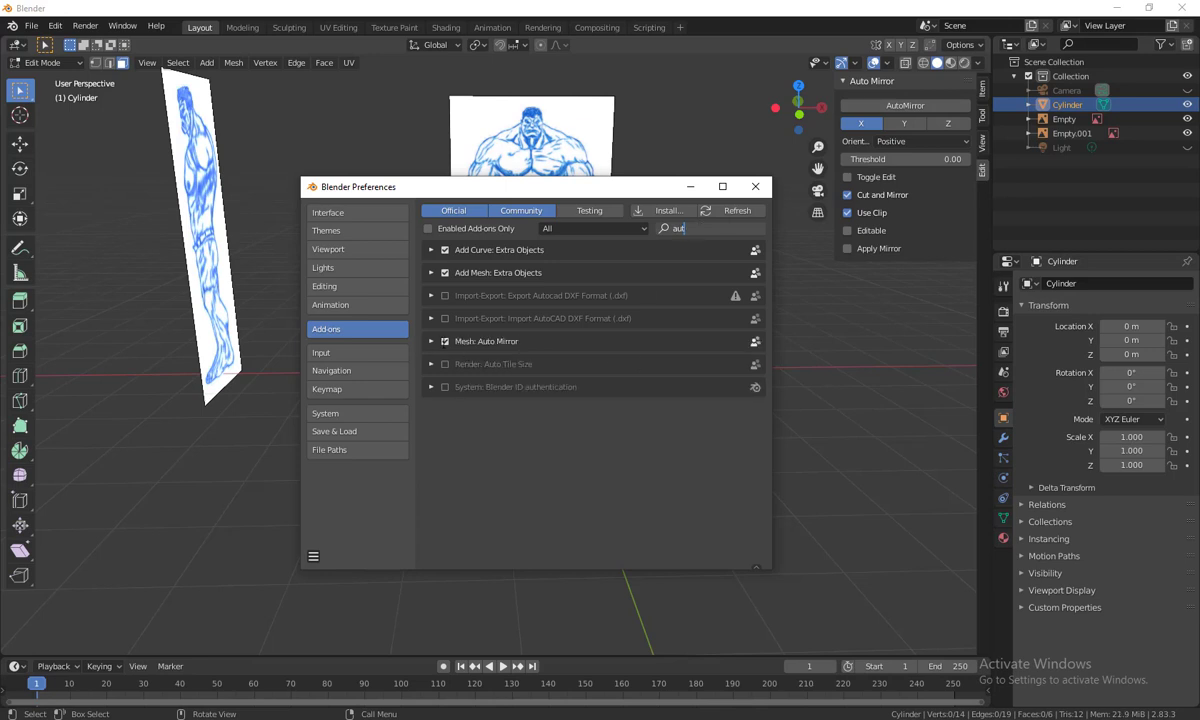
key("Return")
left_click(445, 342)
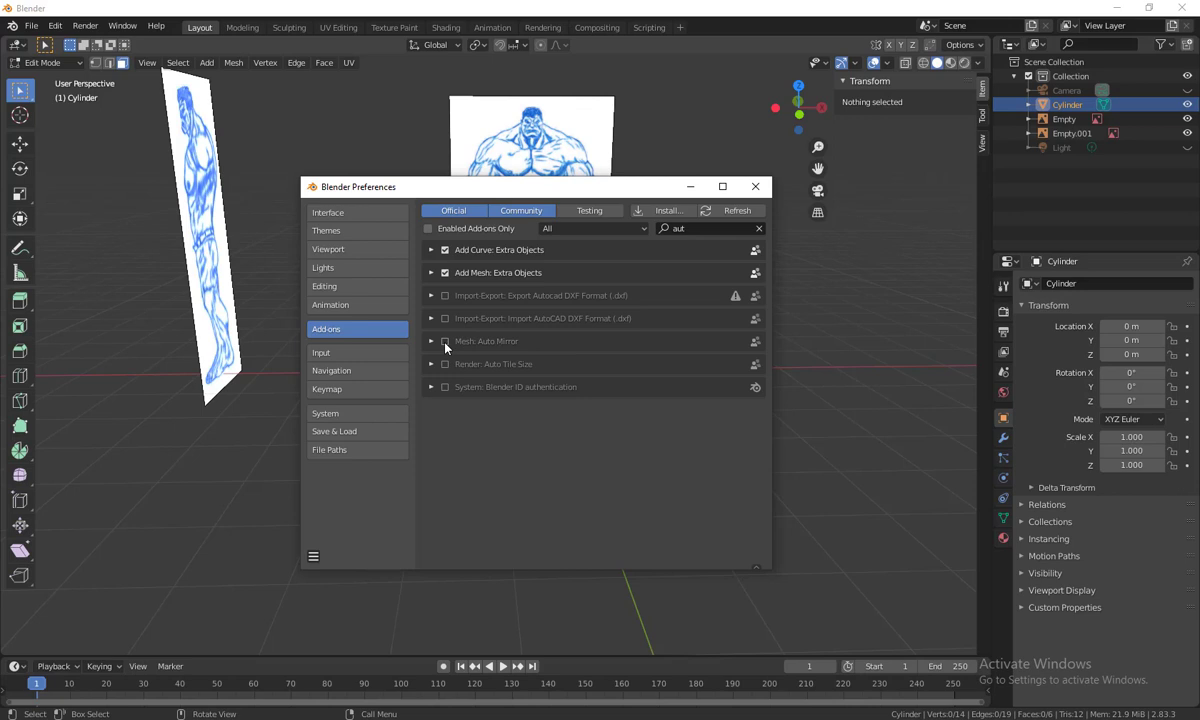
left_click(445, 342)
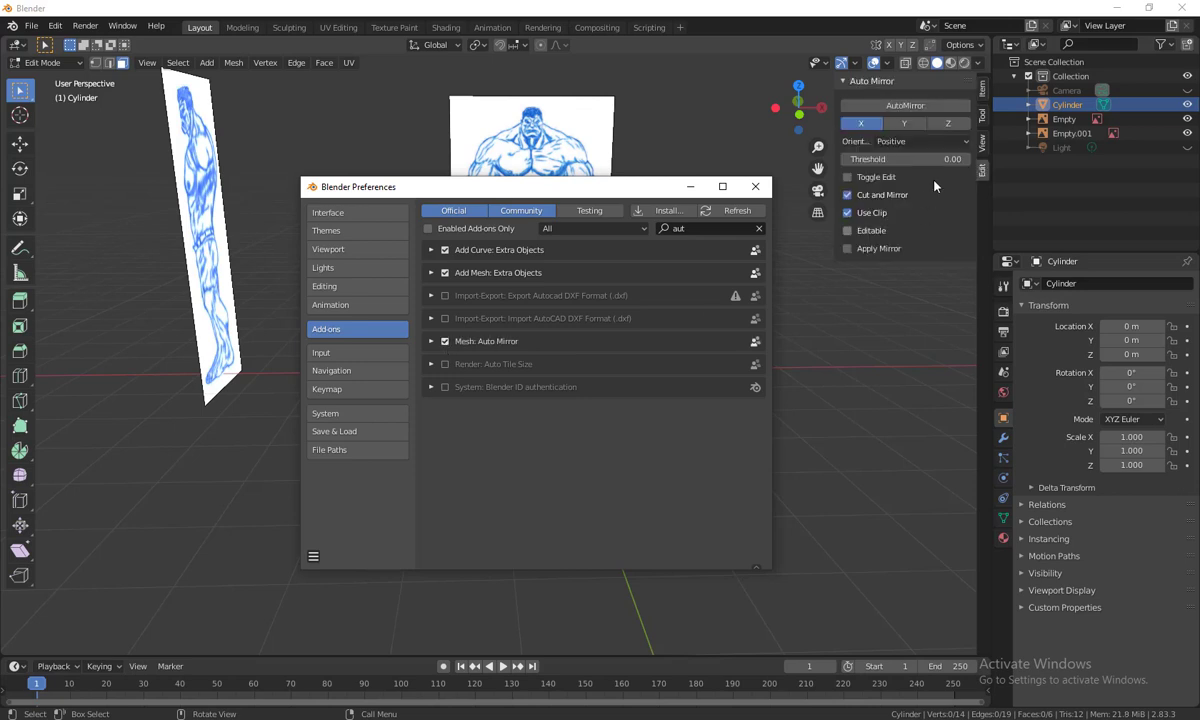
left_click(363, 437)
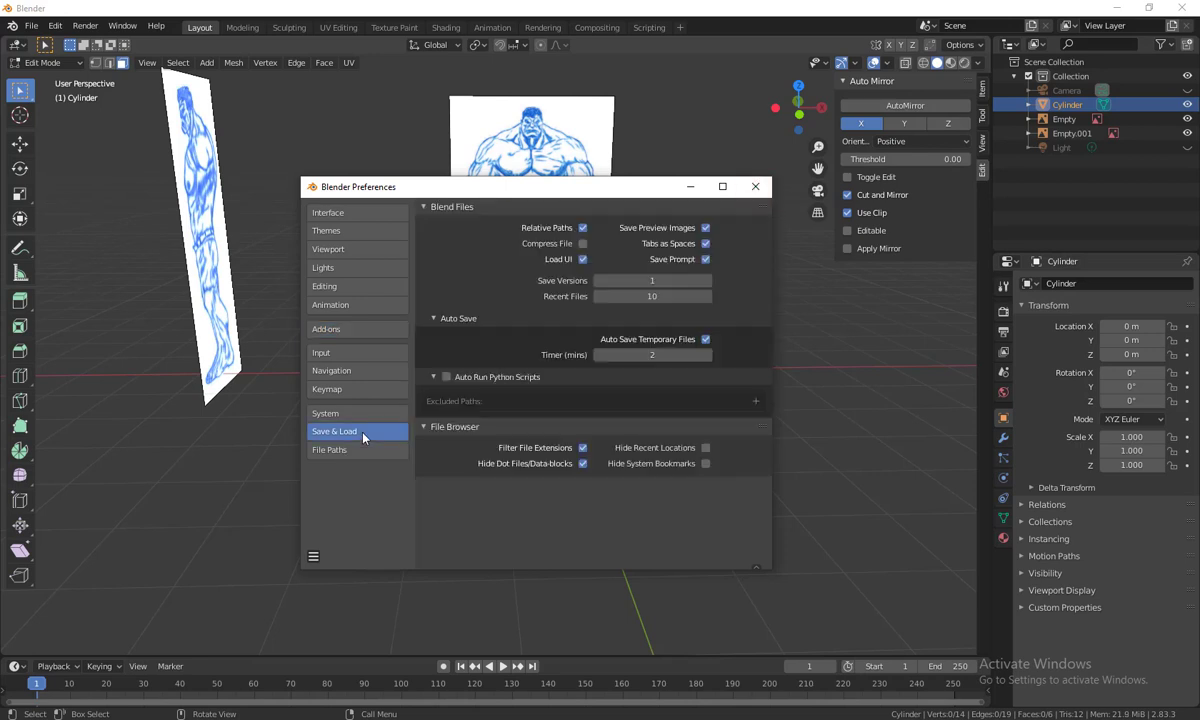
left_click(755, 186)
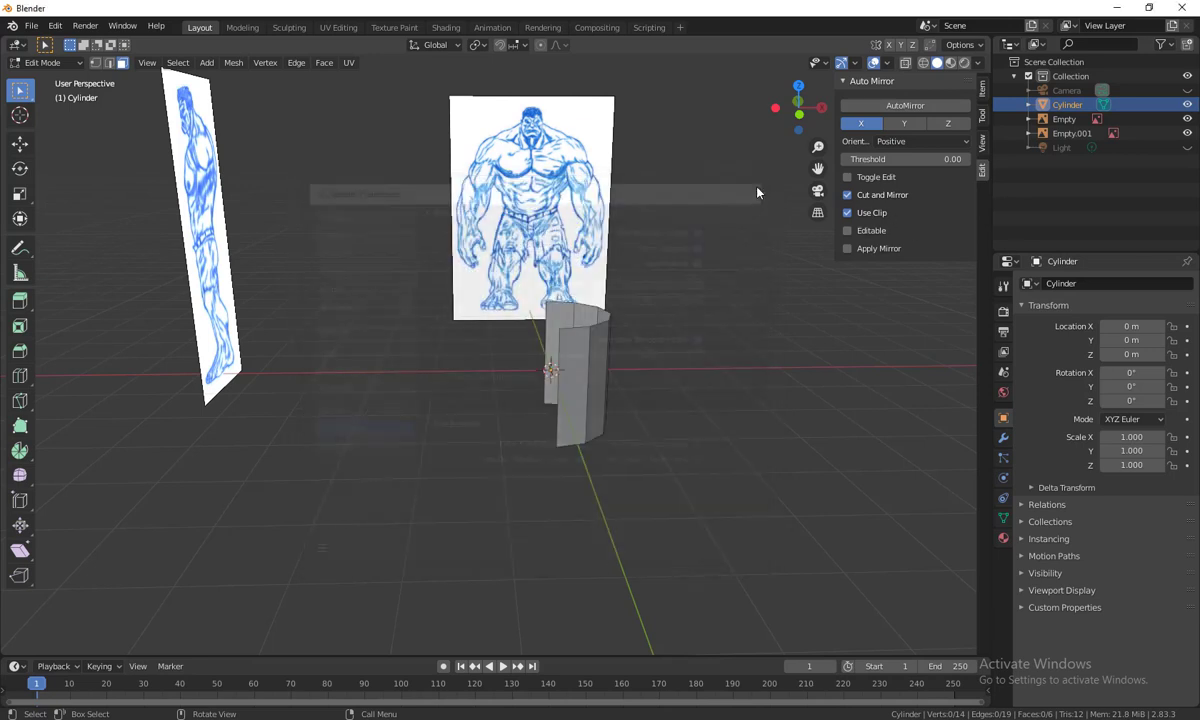
Mirror the half cylinder across the X axis with AutoMirror in Object Mode, using Positive orientation with Cut and Mirror and Use Clip enabled
middle_click_drag(729, 508, 798, 441)
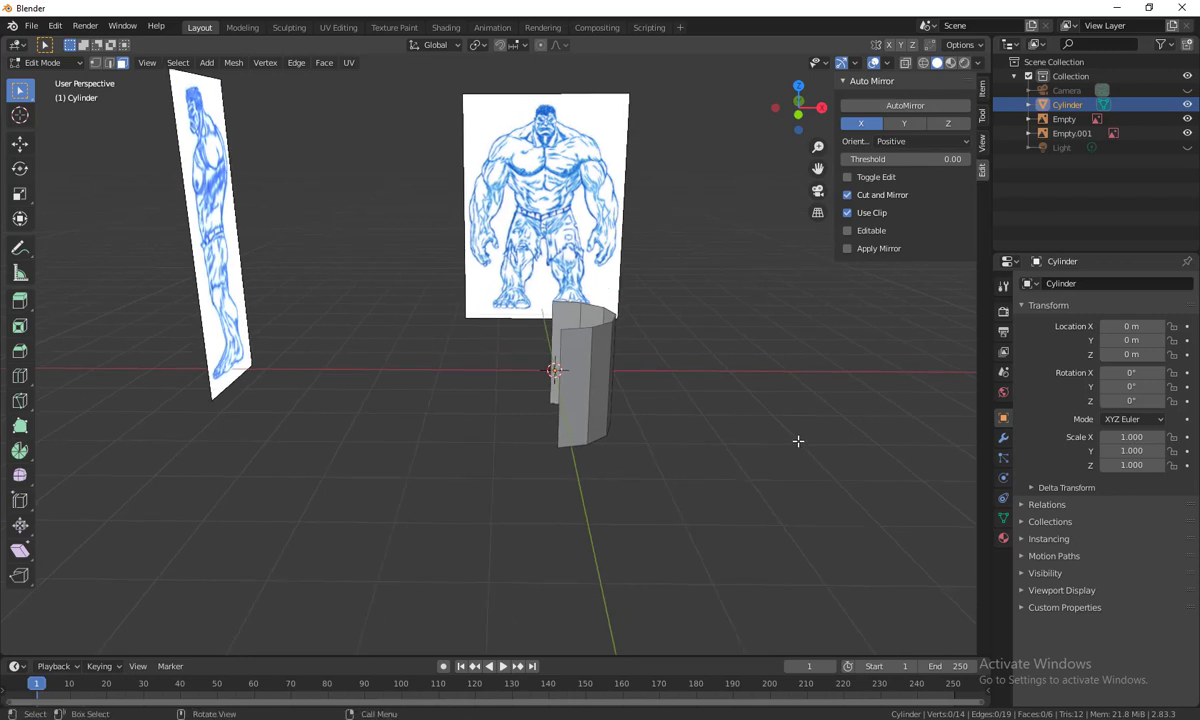
key("Tab")
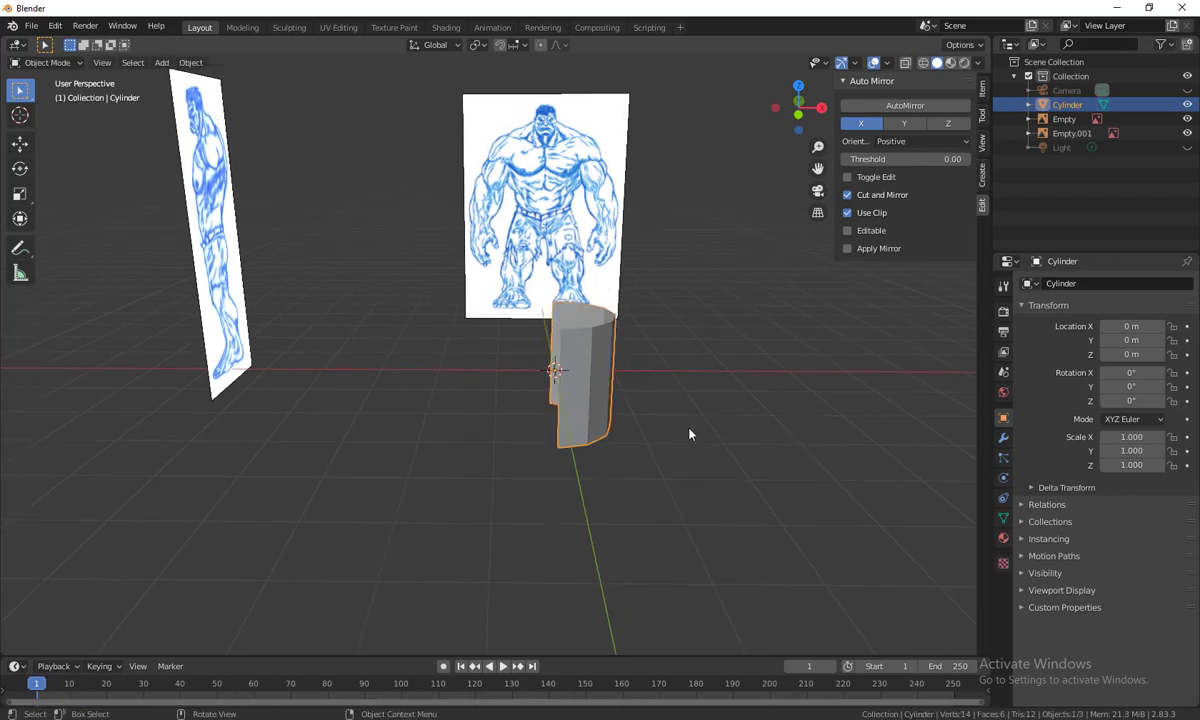
mouse_move(691, 434)
middle_mouse_down()
mouse_move(693, 403)
mouse_move(638, 395)
mouse_move(697, 439)
middle_mouse_up()
middle_click_drag(697, 439, 739, 394)
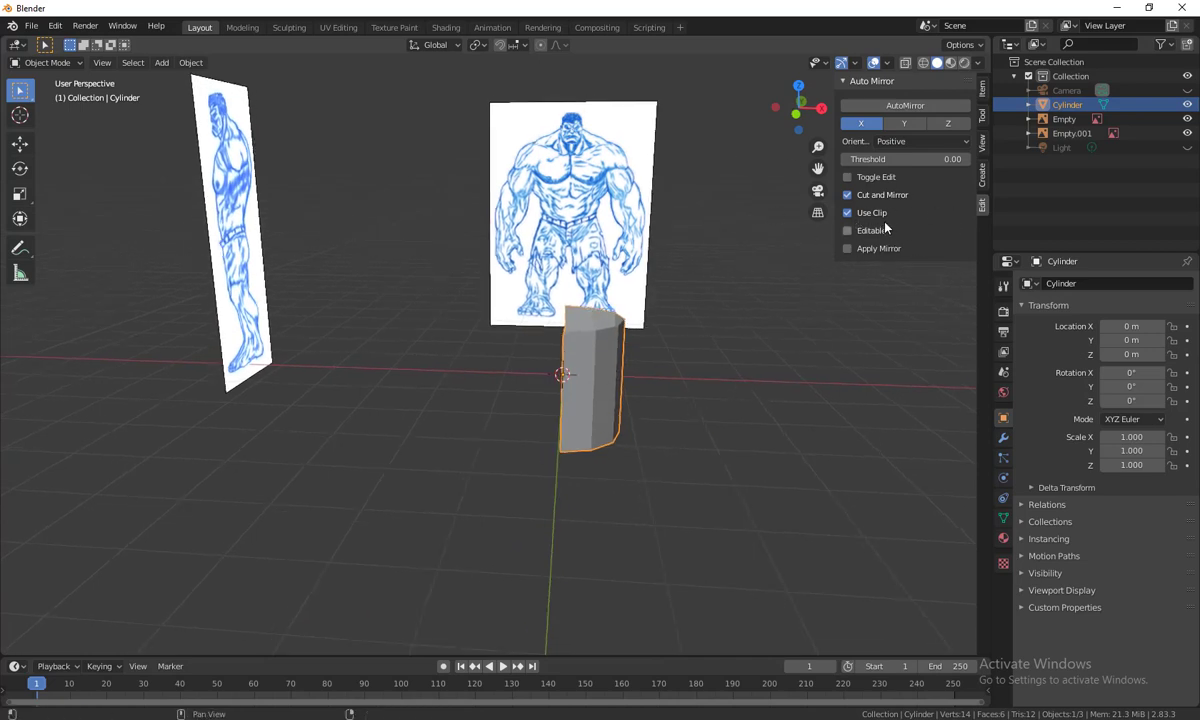
left_click(904, 105)
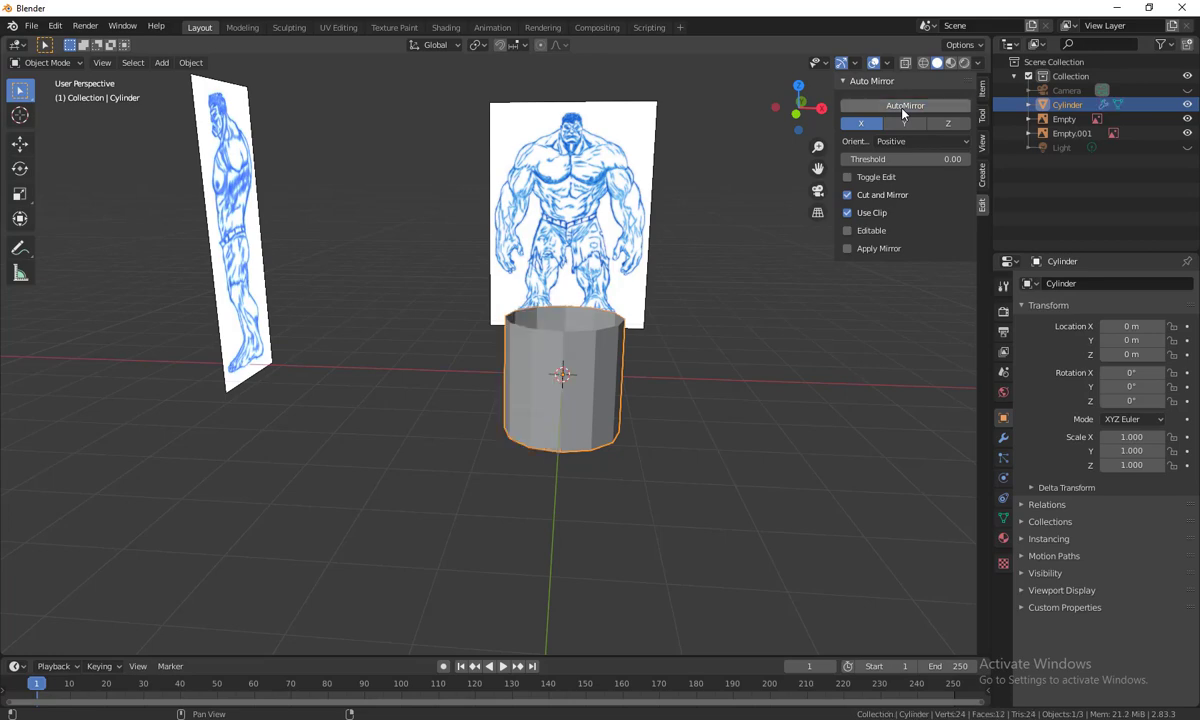
Examine the mirrored cylinder from several angles and check the Auto Mirror orientation options
scroll(654, 426, "up", 3)
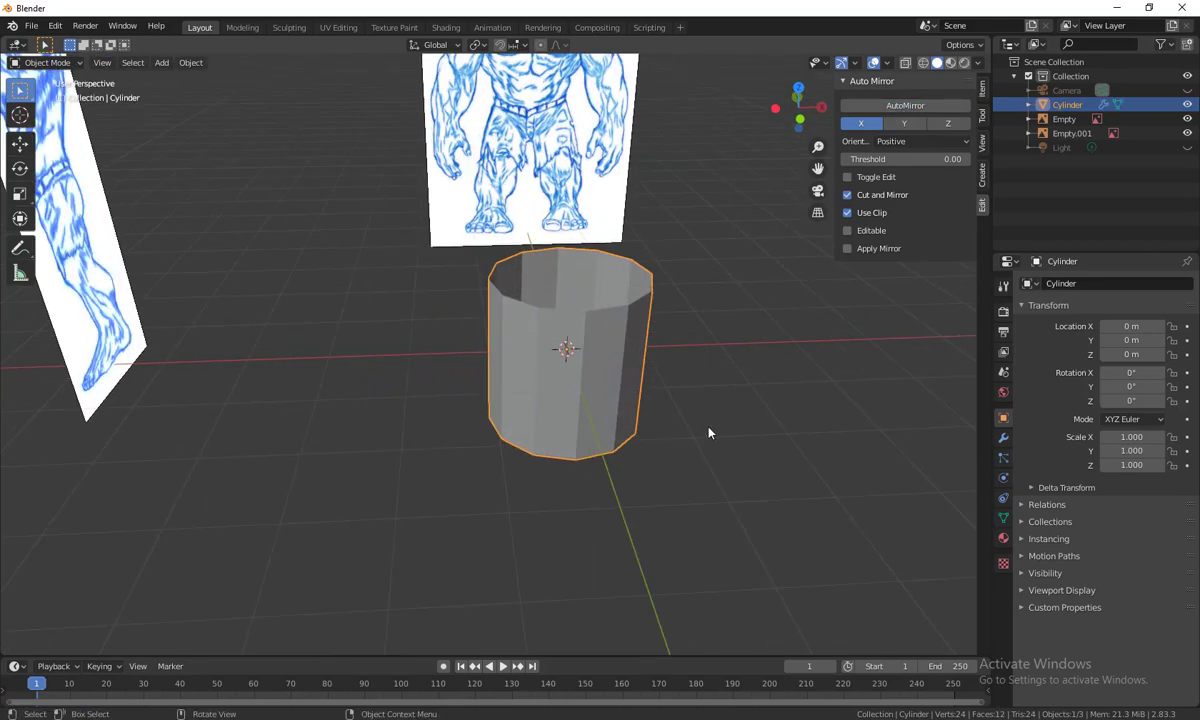
middle_click_drag(710, 431, 656, 462)
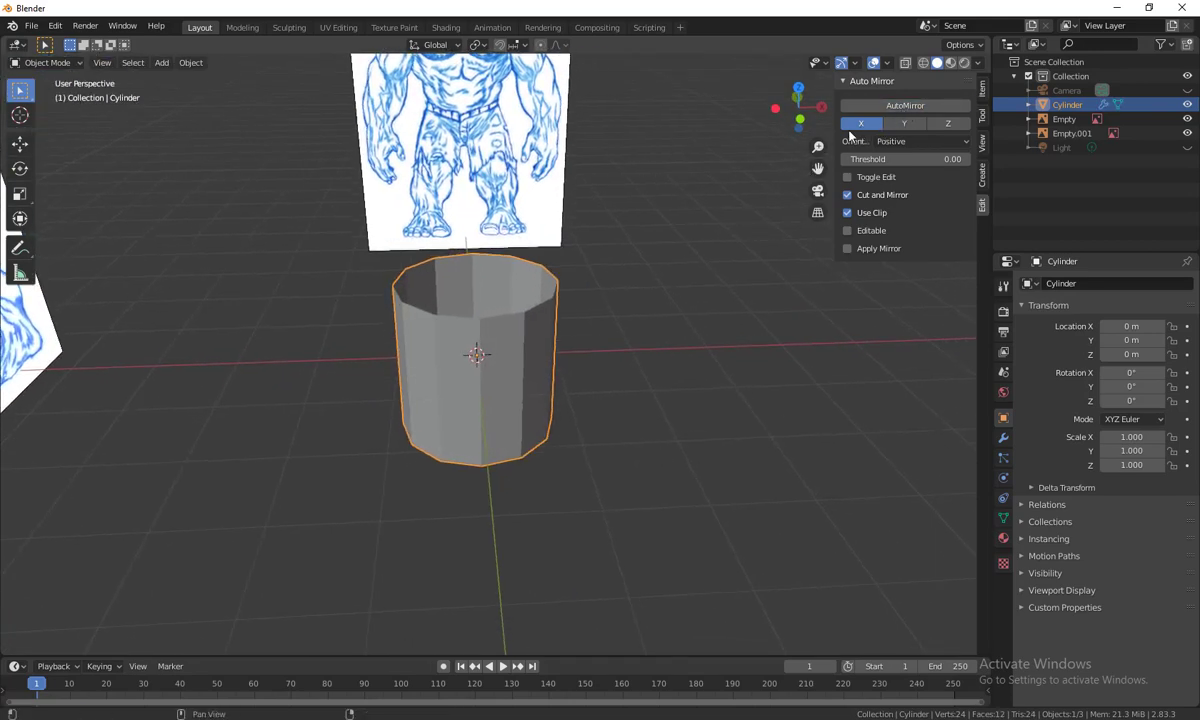
middle_click_drag(565, 371, 600, 360)
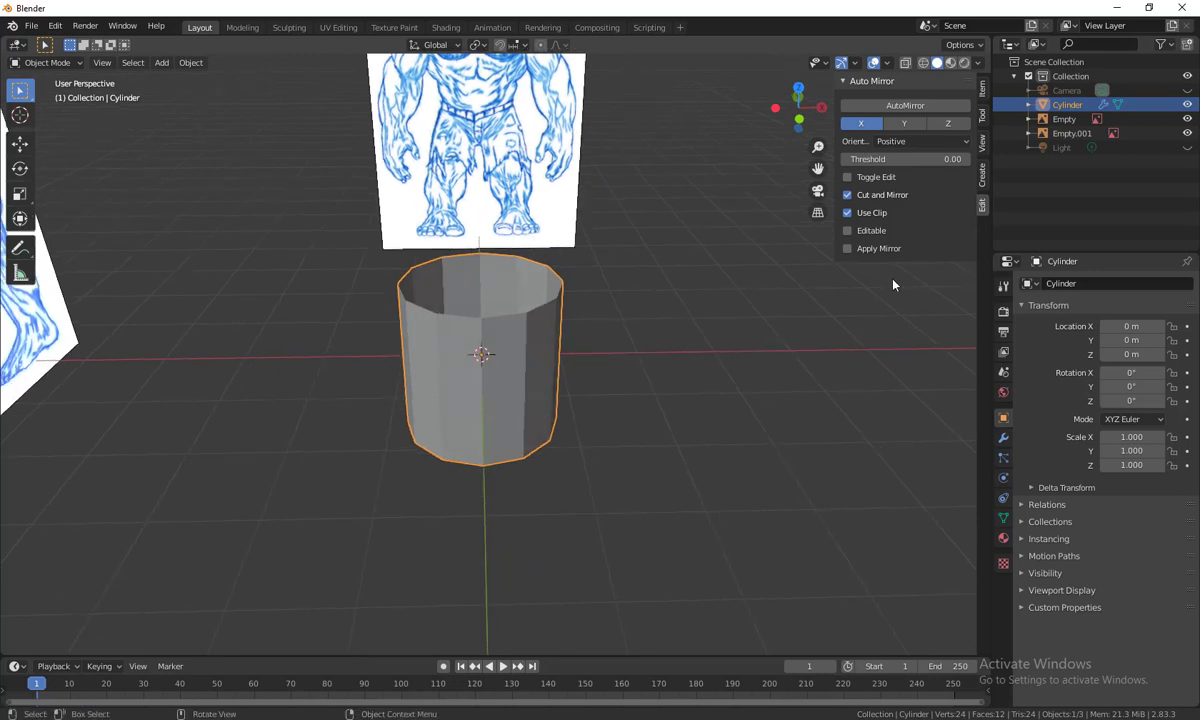
left_click(966, 142)
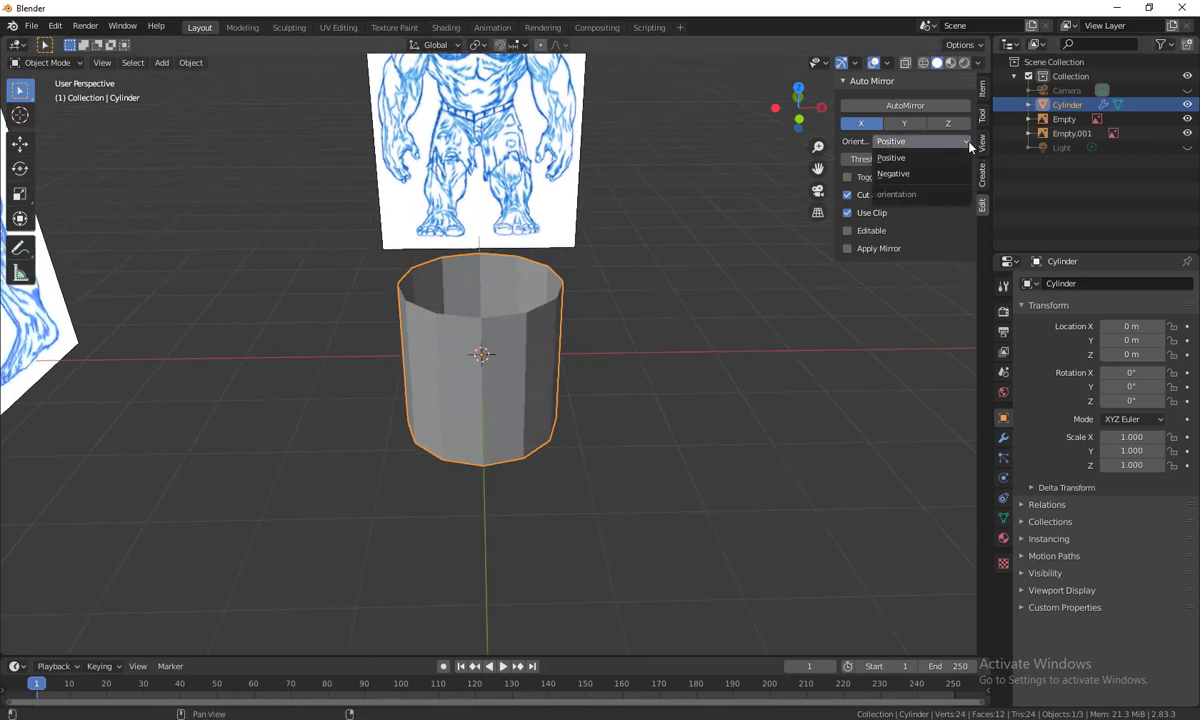
middle_click_drag(560, 450, 706, 421)
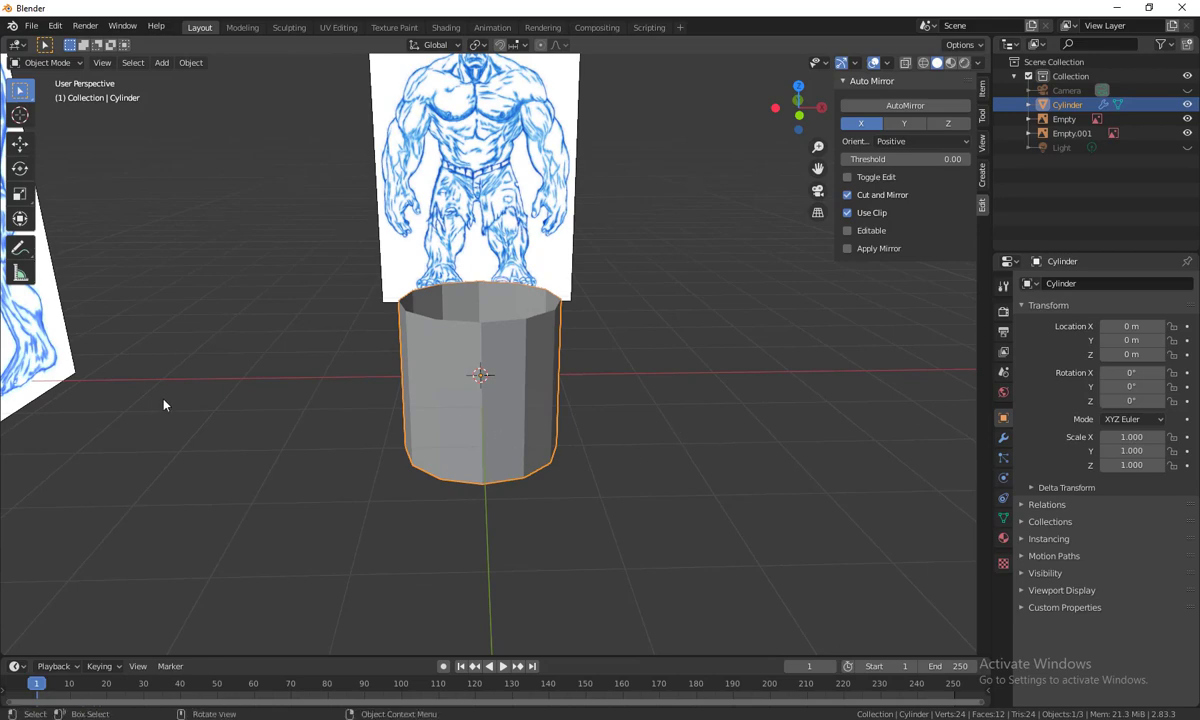
middle_click_drag(571, 490, 531, 414)
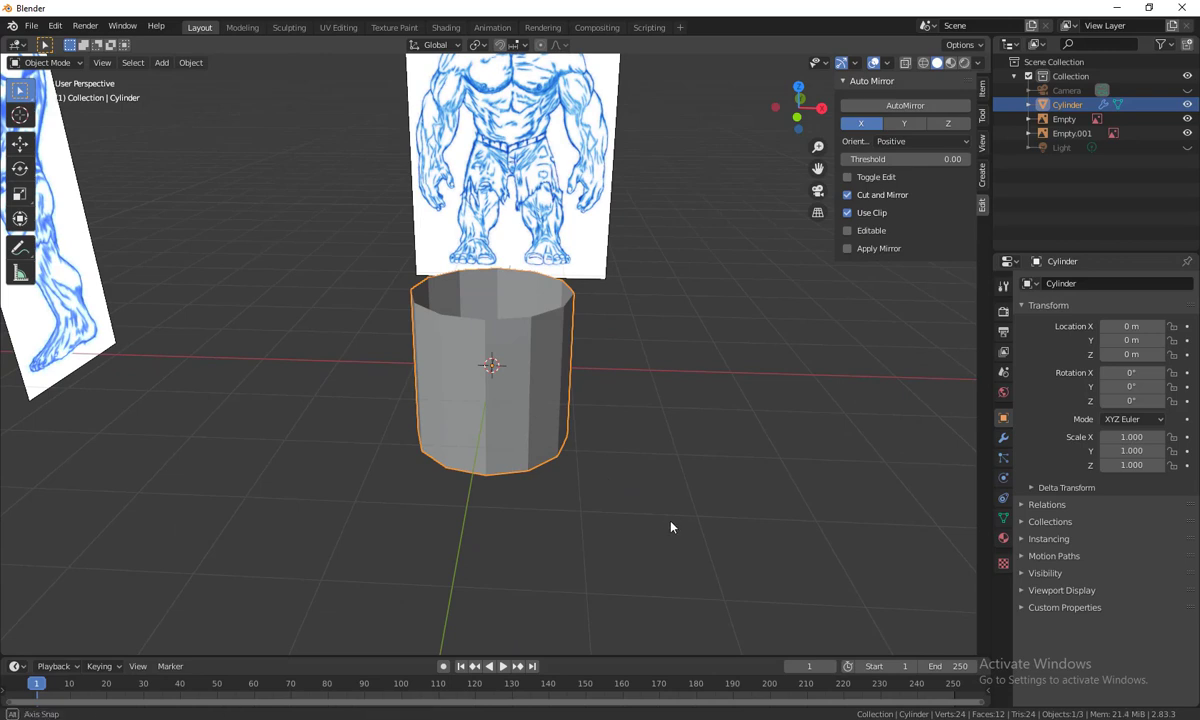
middle_click_drag(664, 521, 635, 489)
Try moving the upper rim vertices on the cylinder's positive X side in Edit Mode to test the mirroring
key("Tab")
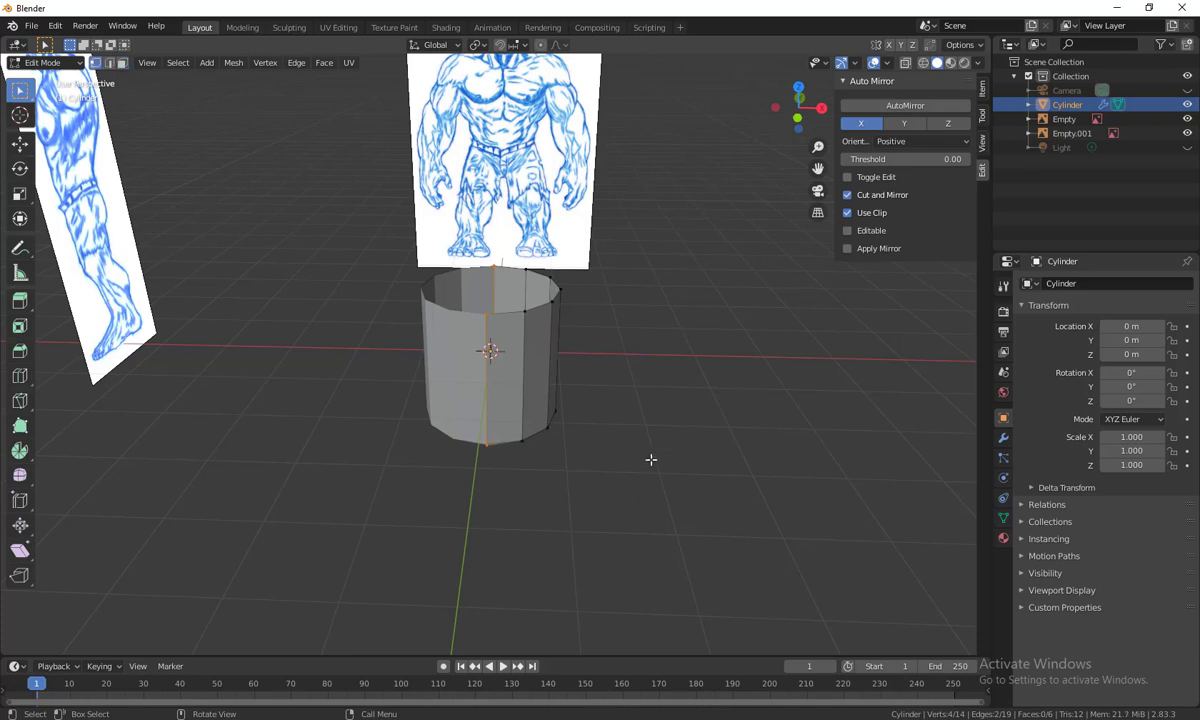
middle_click_drag(651, 460, 604, 337)
left_click_drag(627, 362, 507, 286)
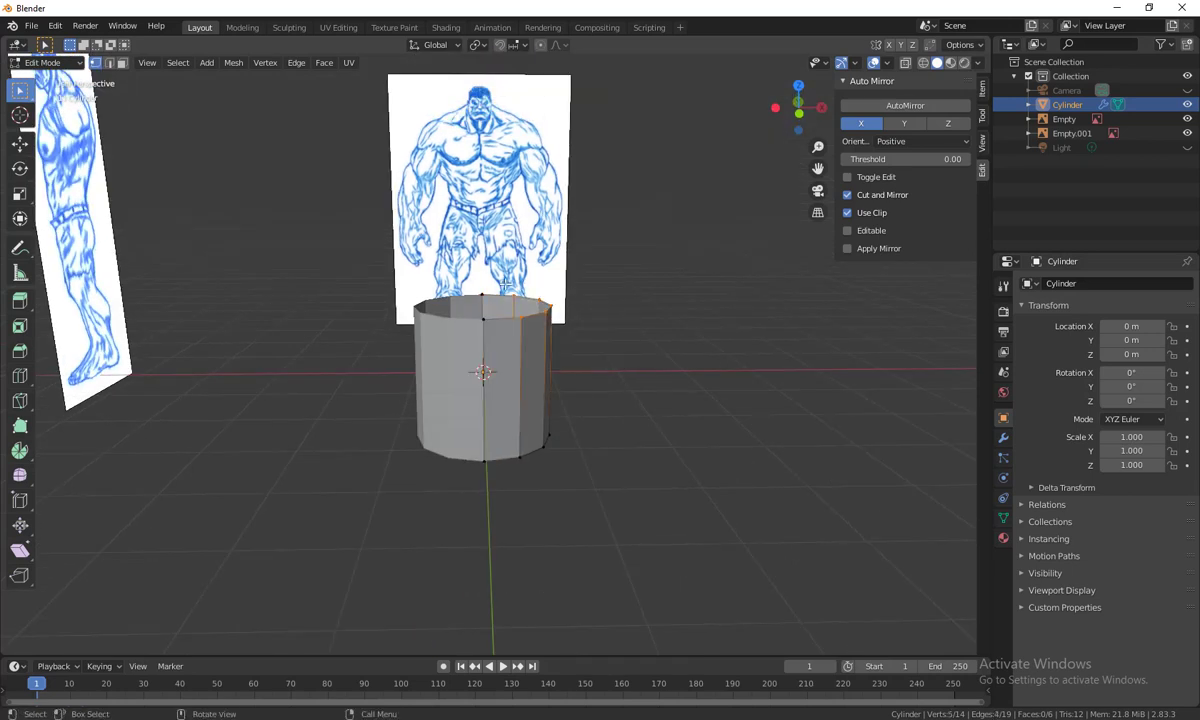
key("s")
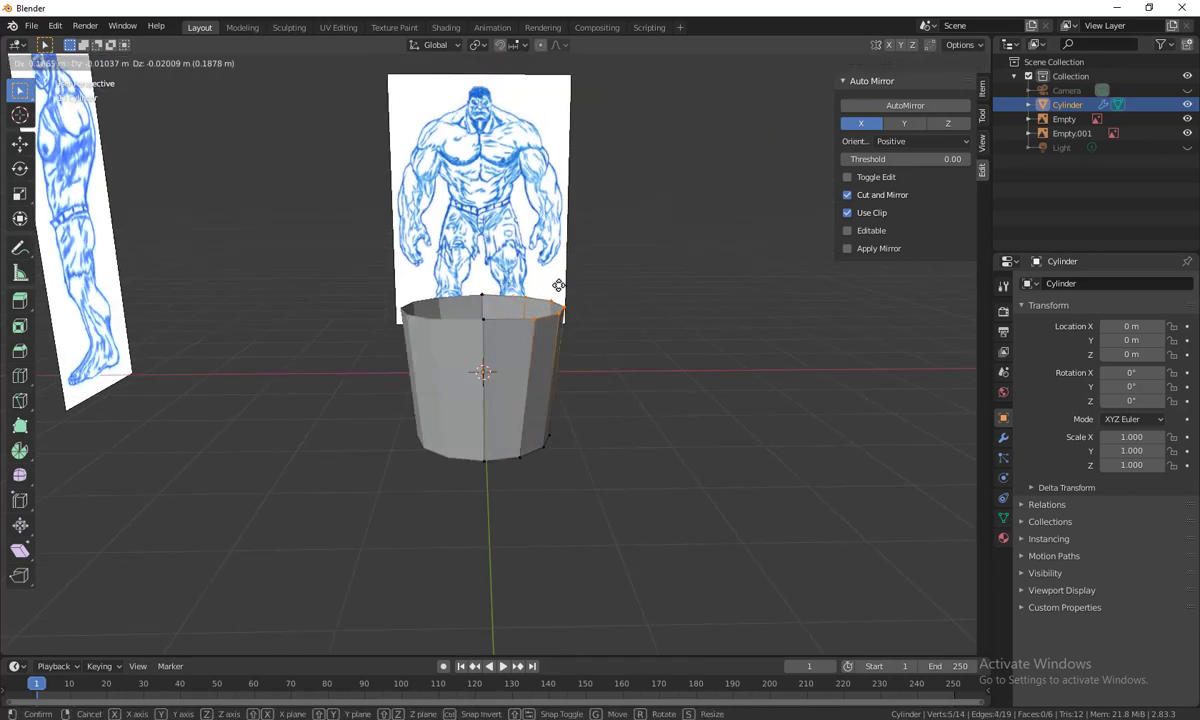
key("Escape")
Return the mirrored cylinder to Object Mode in the front orthographic view
middle_click_drag(676, 370, 571, 501)
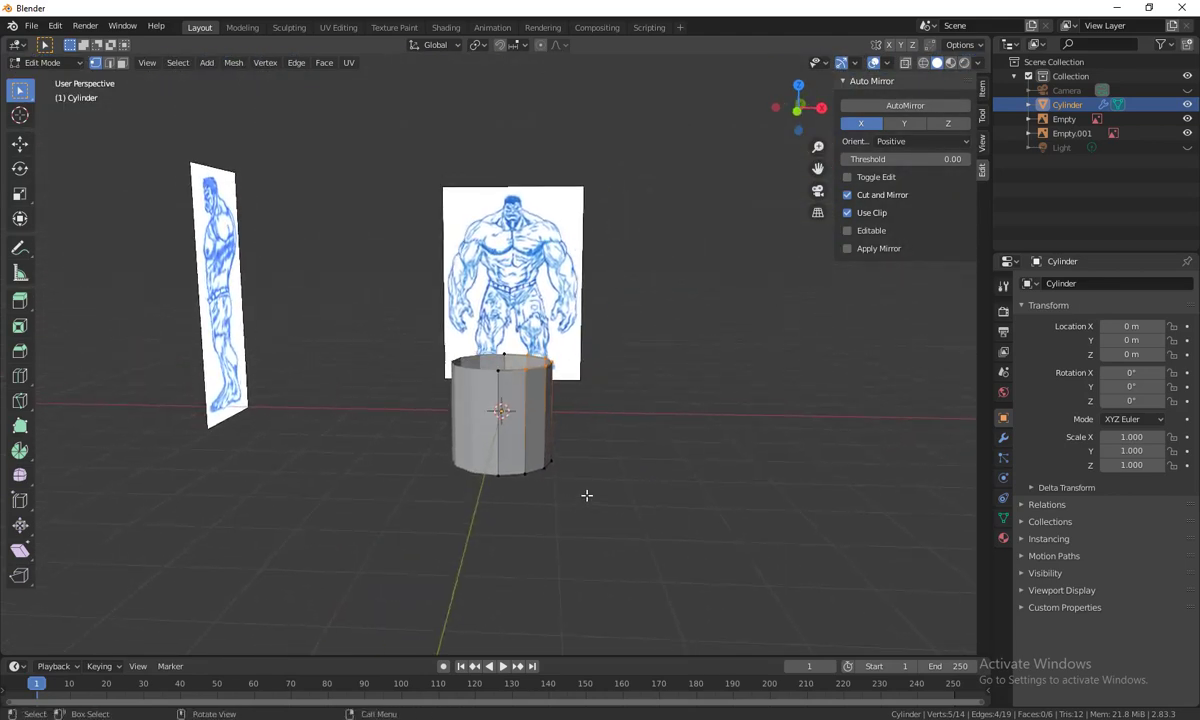
key("KP_1")
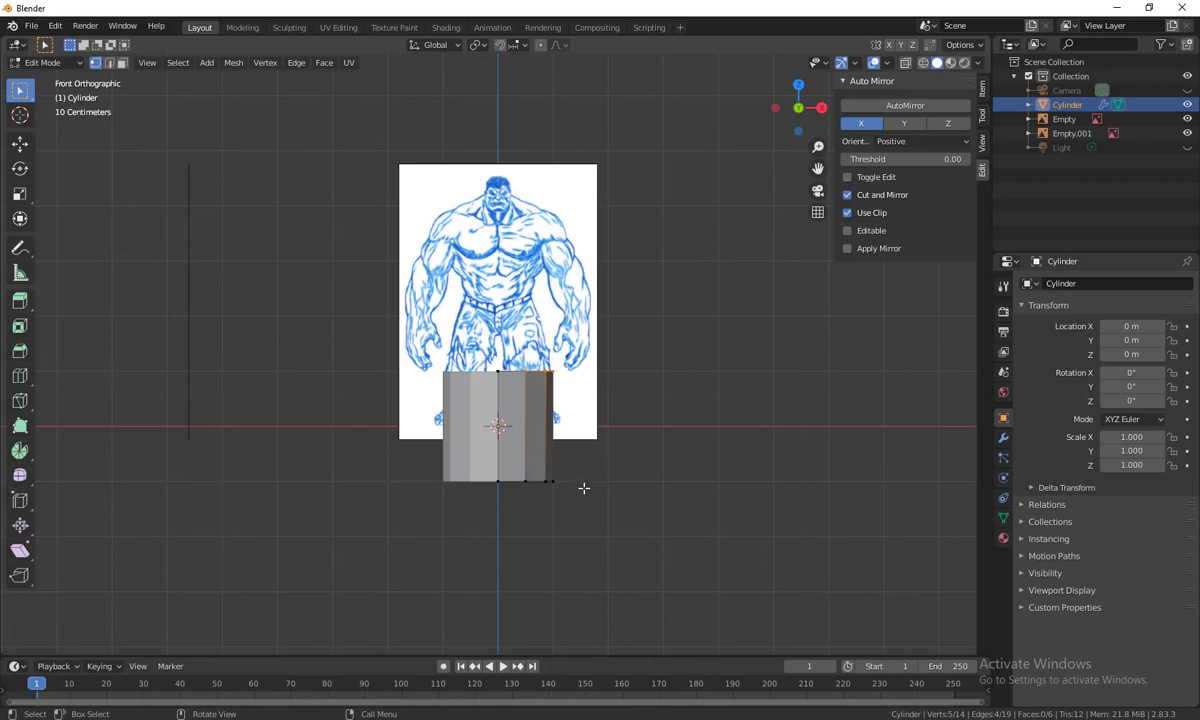
scroll(604, 490, "down", 2)
scroll(628, 497, "up", 6)
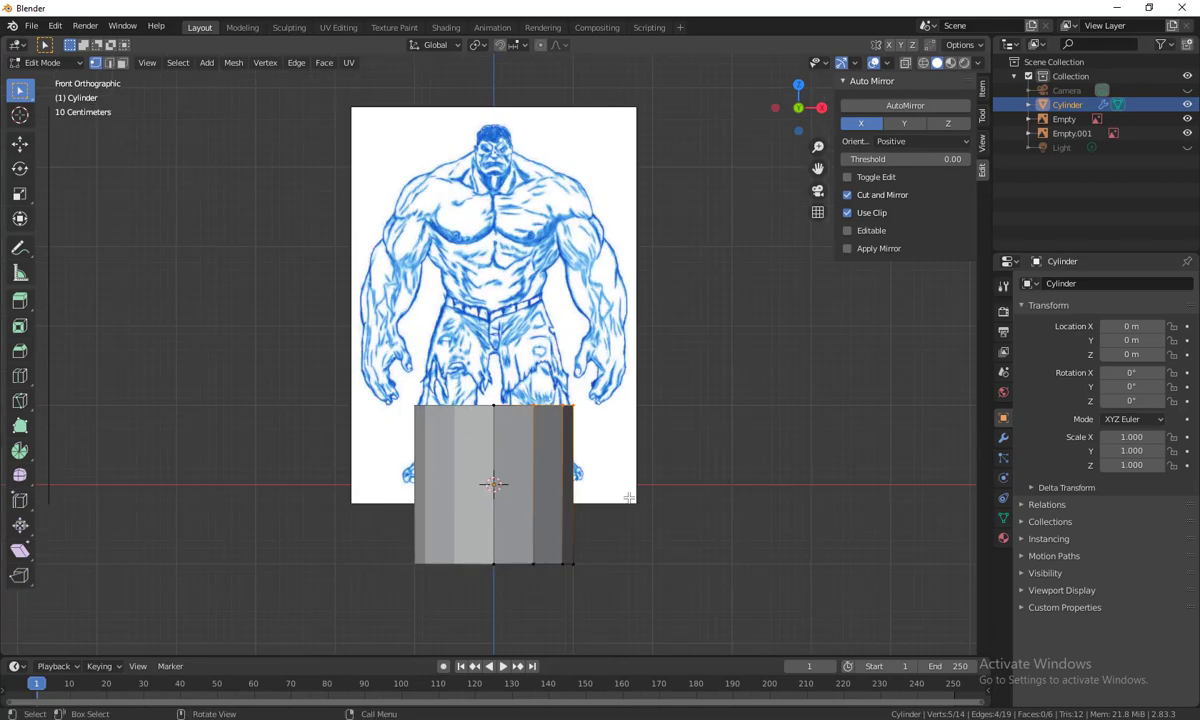
scroll(628, 492, "down", 2)
scroll(630, 494, "down", 2, "shift")
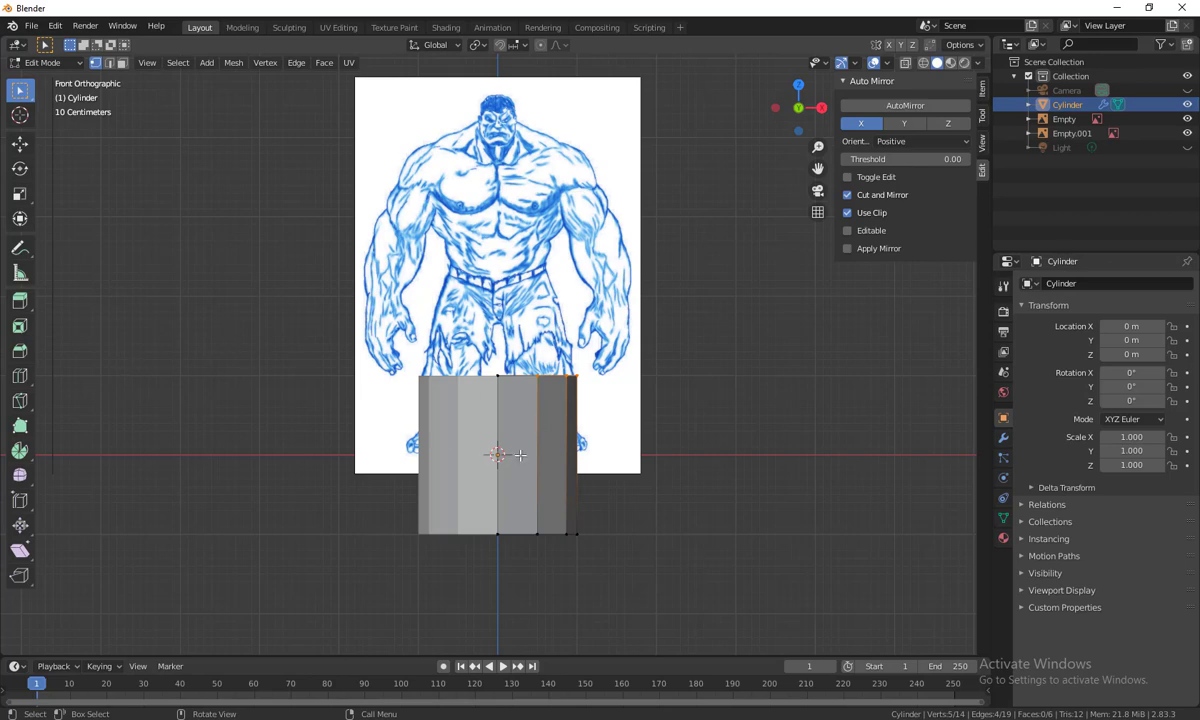
key("Tab")
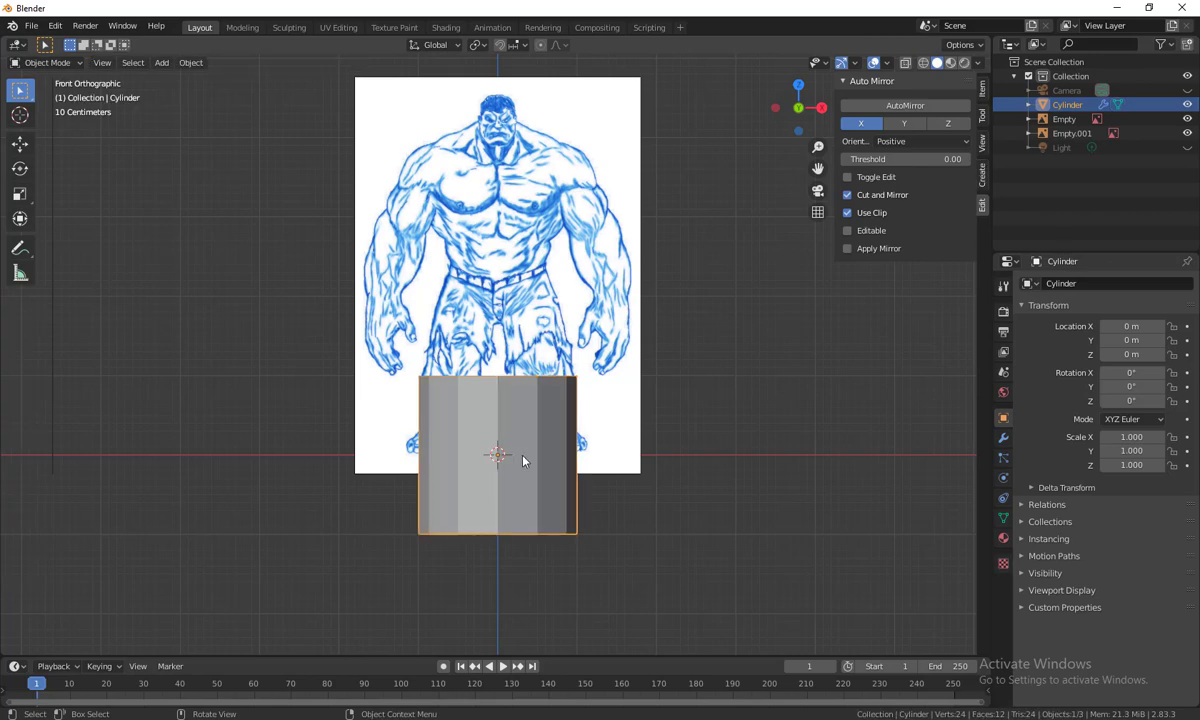
left_click(522, 460)
key("g")
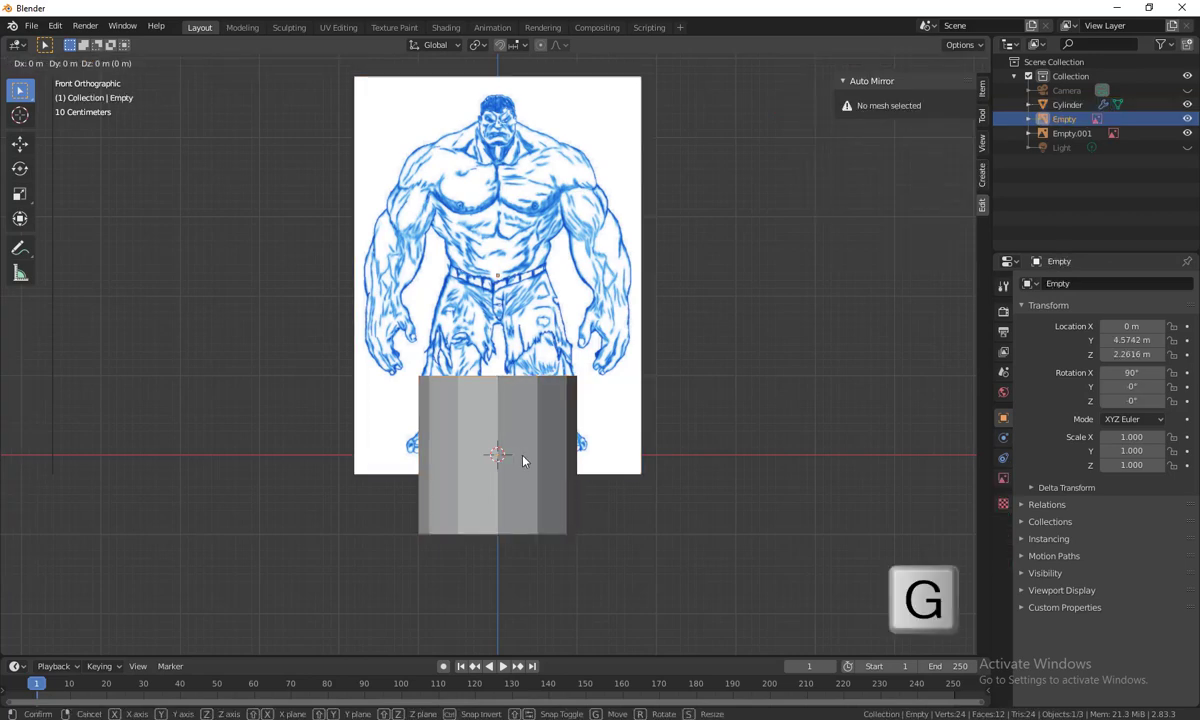
key("z")
key("z")
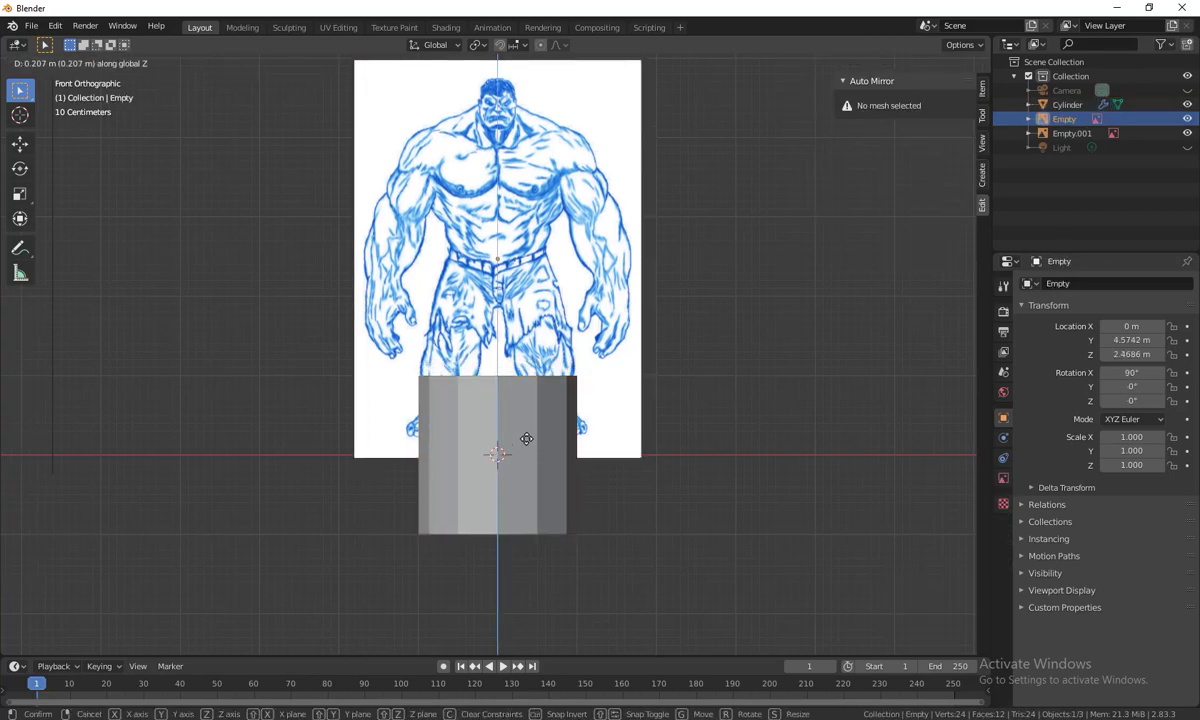
key("Escape")
Move the cylinder up about 3.06 m along Z onto the torso of the front reference
left_click(544, 512)
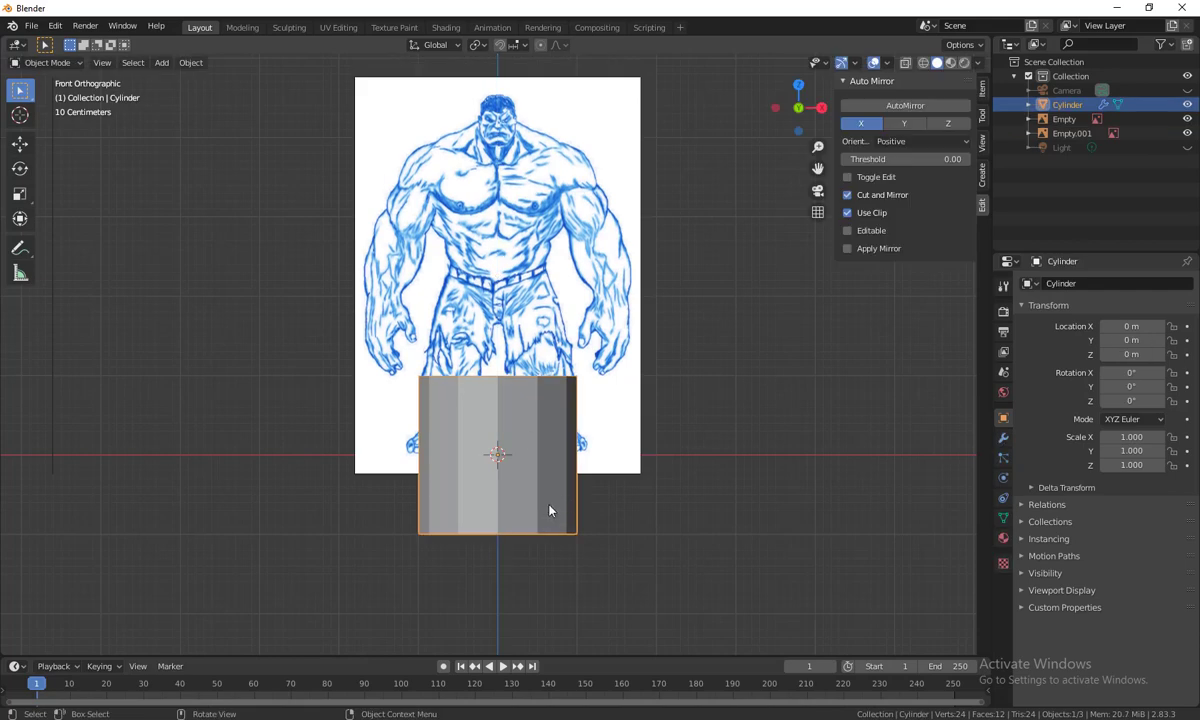
key("g")
key("z")
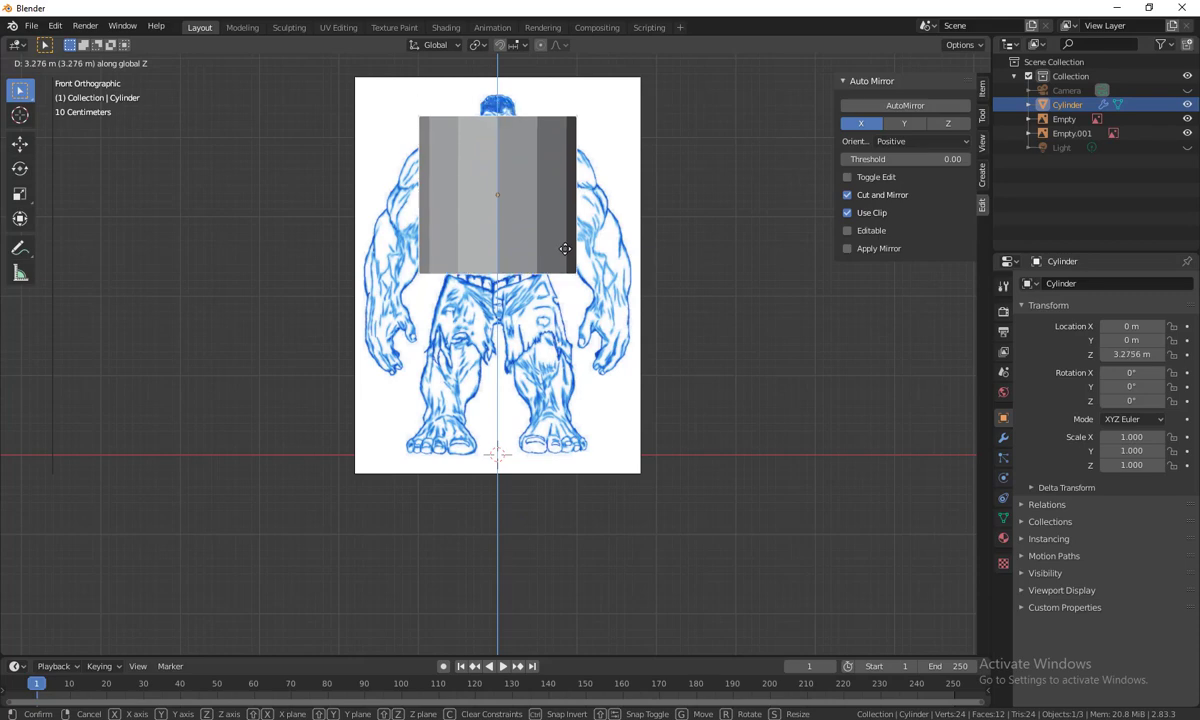
left_click(566, 265)
Examine how the raised cylinder lines up with the side and front reference sketches
scroll(616, 412, "down", 5)
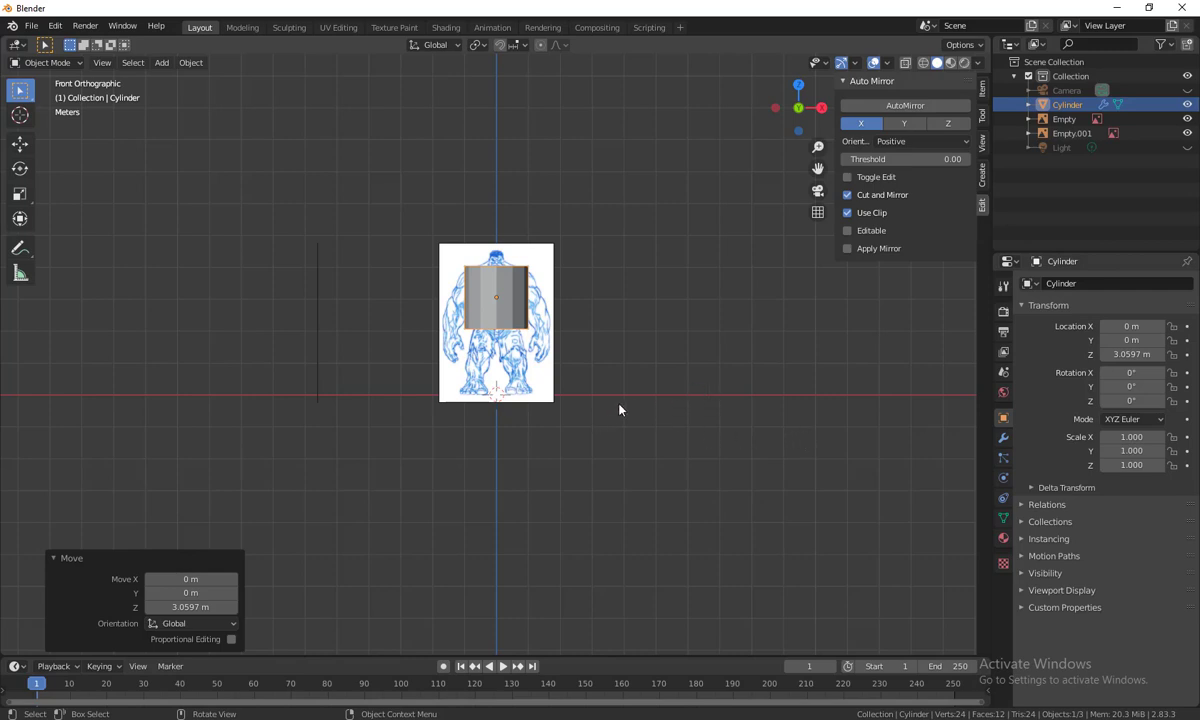
middle_click_drag(641, 400, 504, 404)
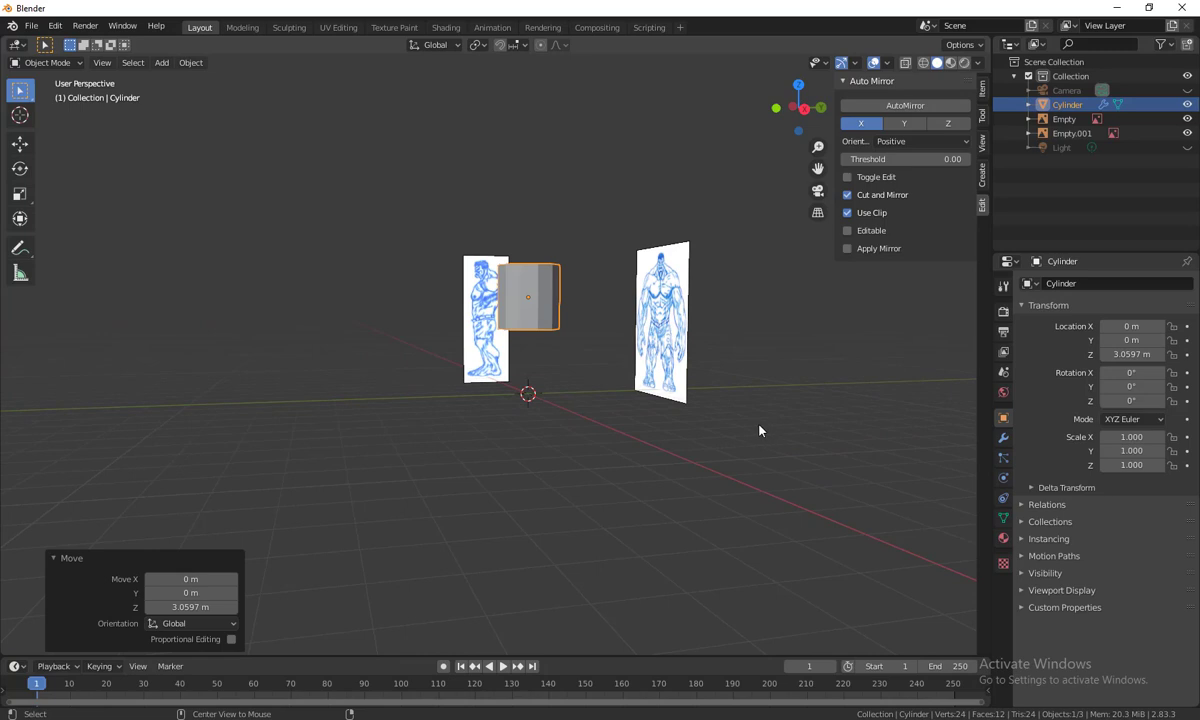
middle_click_drag(773, 421, 722, 416, "alt")
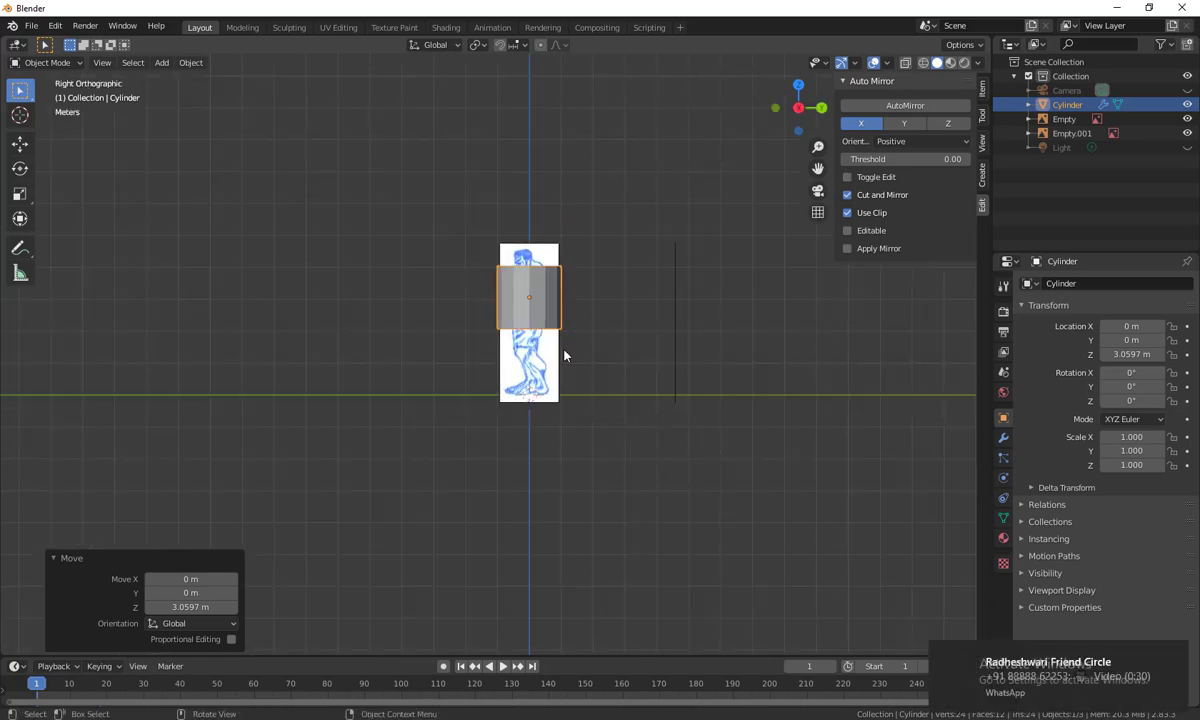
scroll(691, 383, "up", 3)
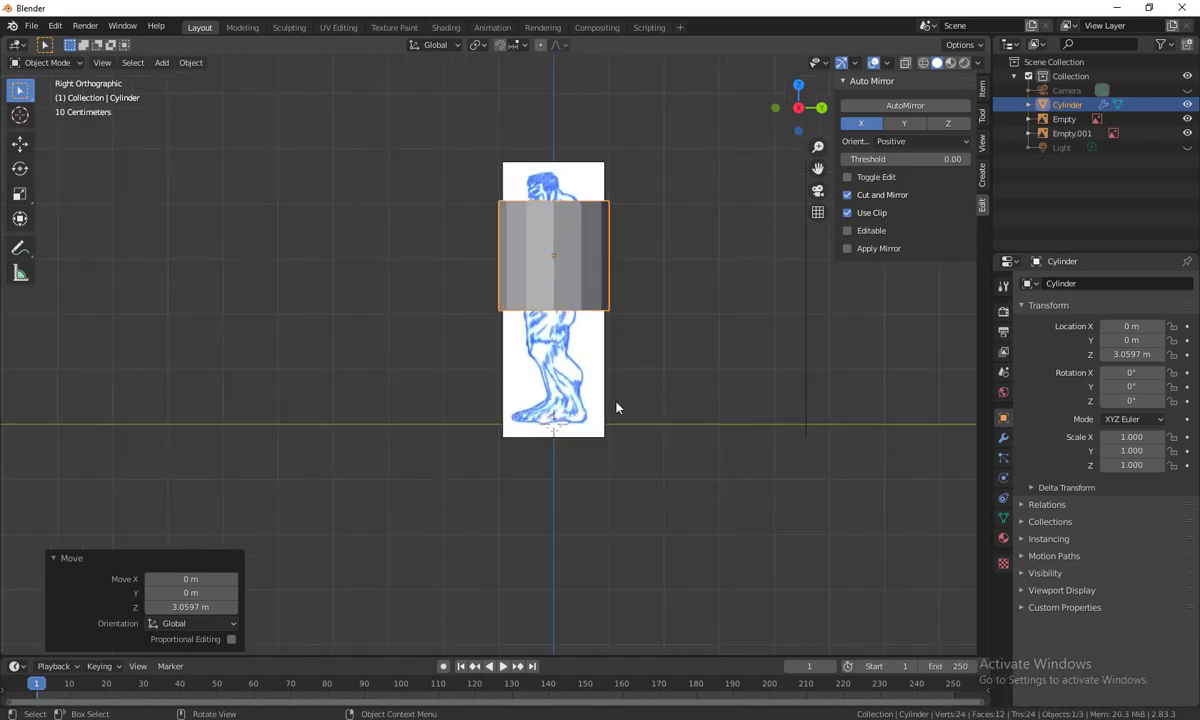
middle_click_drag(644, 408, 789, 414)
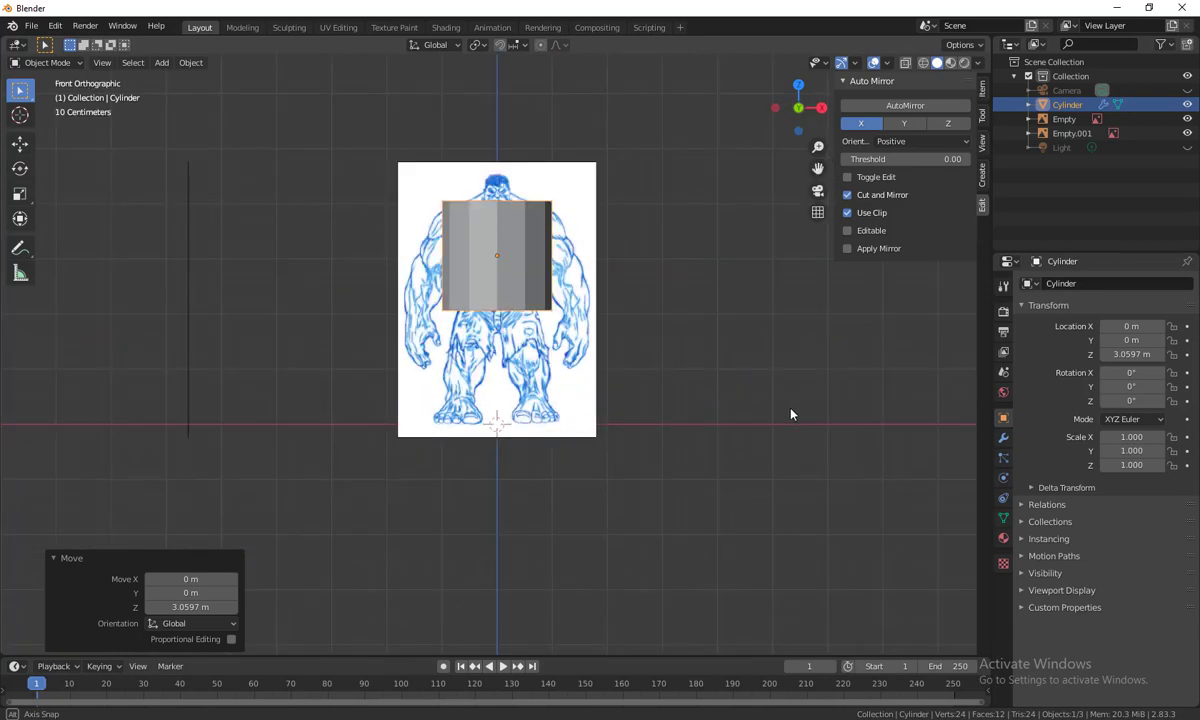
key("alt")
middle_click_drag(791, 413, 791, 413)
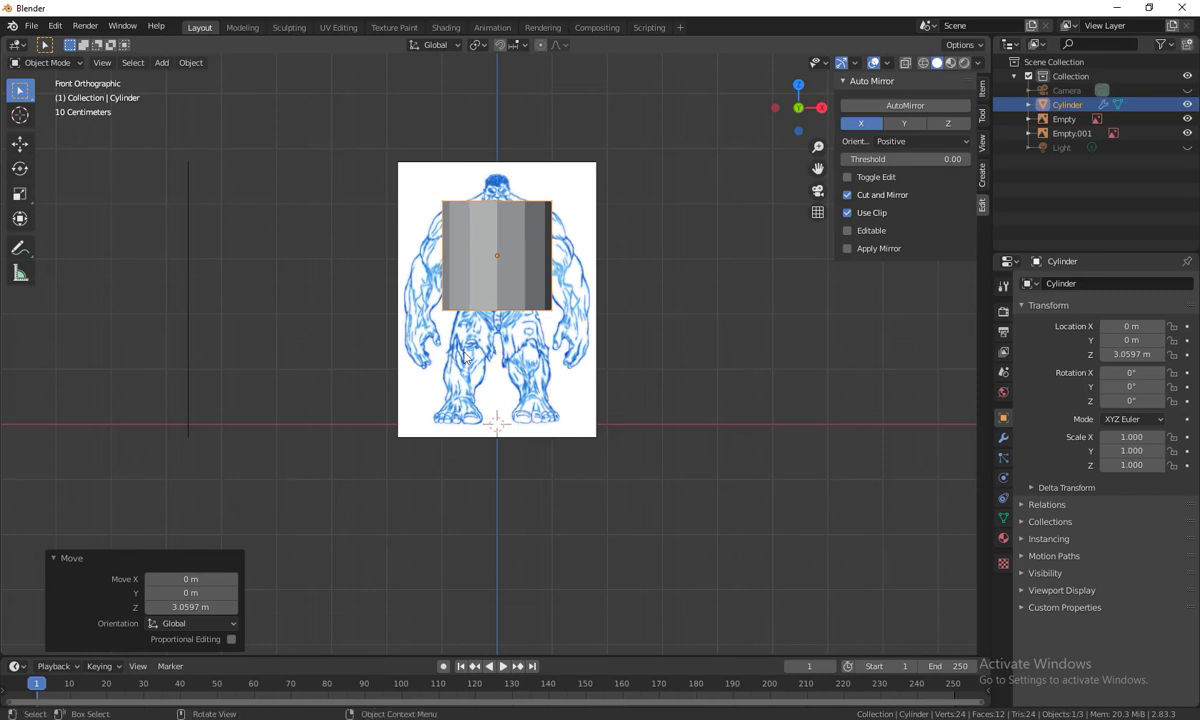
Show the cylinder as wireframe and, in Edit Mode, lower its upper rim vertices about 1.14 m along Z to below the chest
scroll(463, 287, "up", 3)
middle_click_drag(645, 360, 672, 470, "shift")
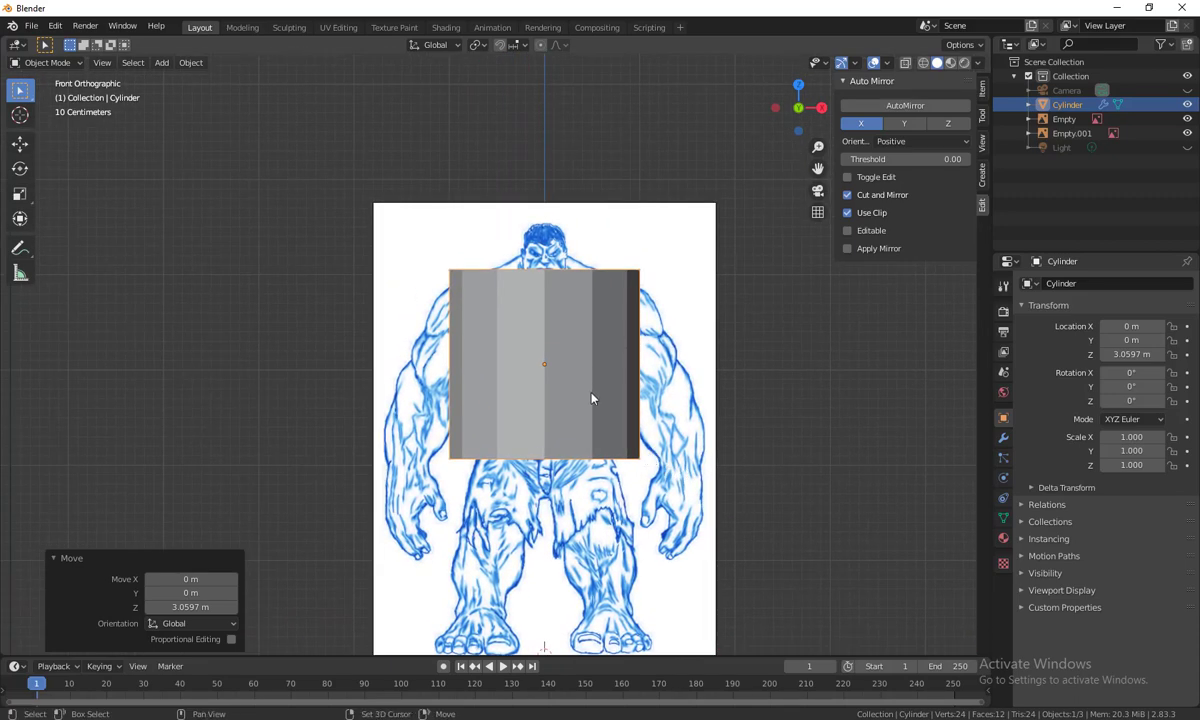
key("shift+z")
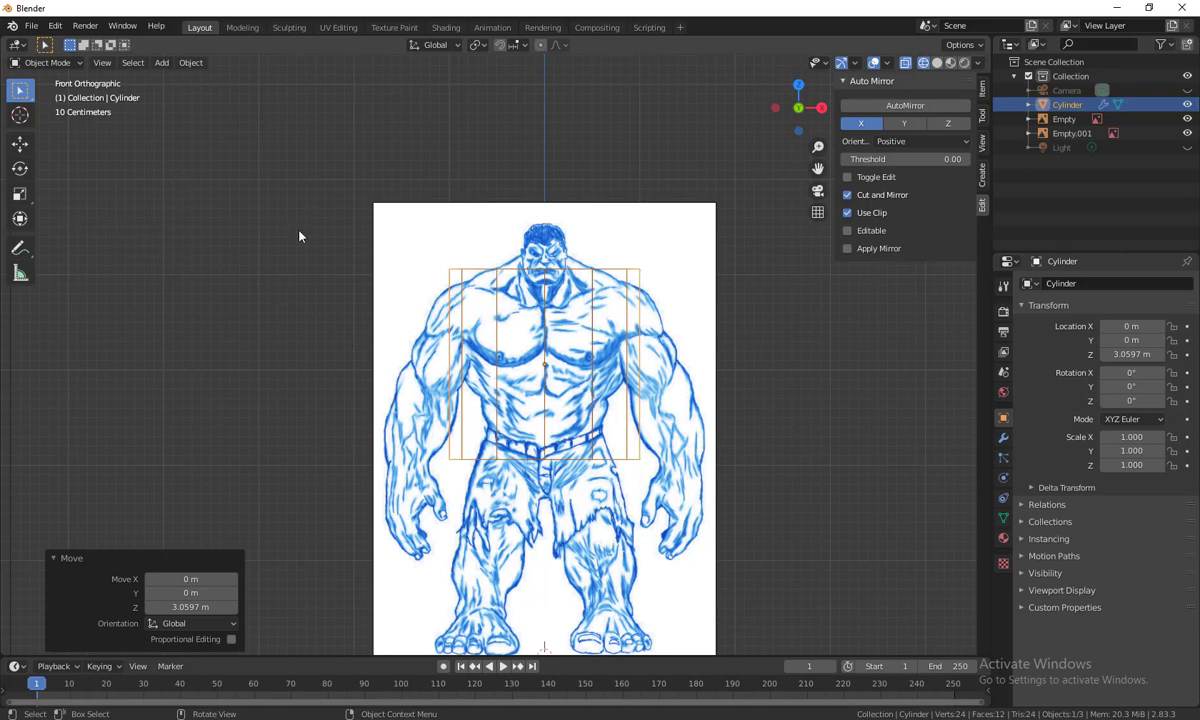
key("Tab")
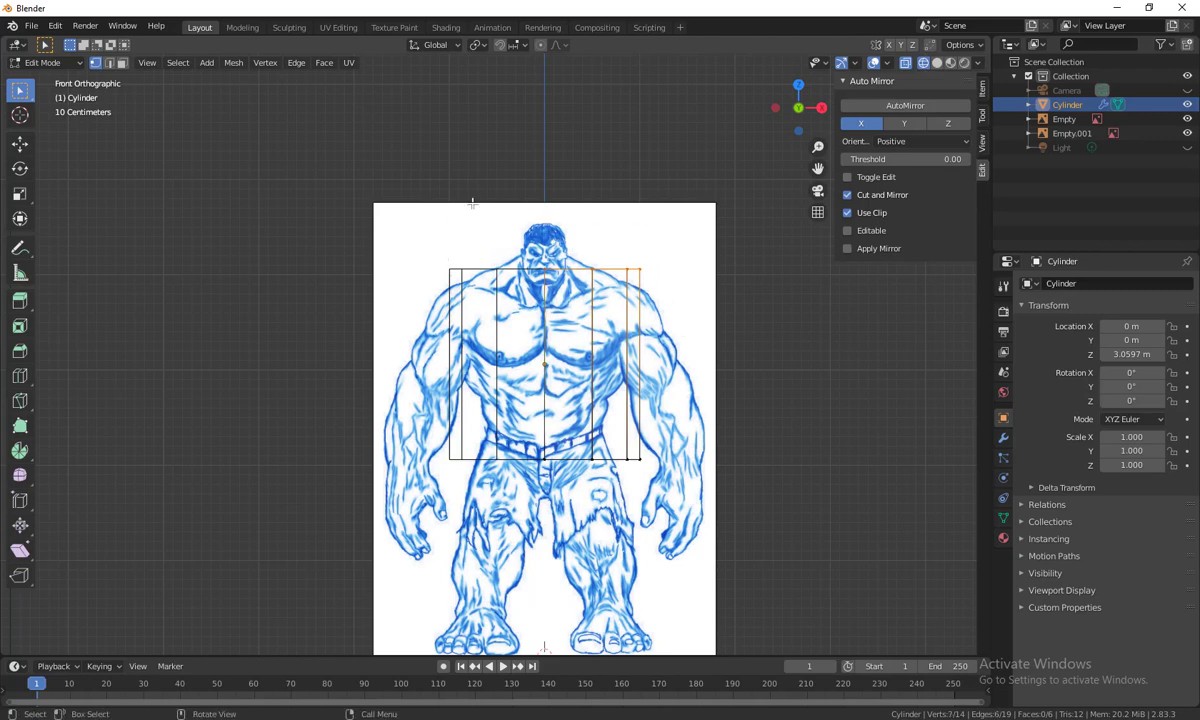
left_click_drag(513, 193, 680, 343)
key("g")
key("z")
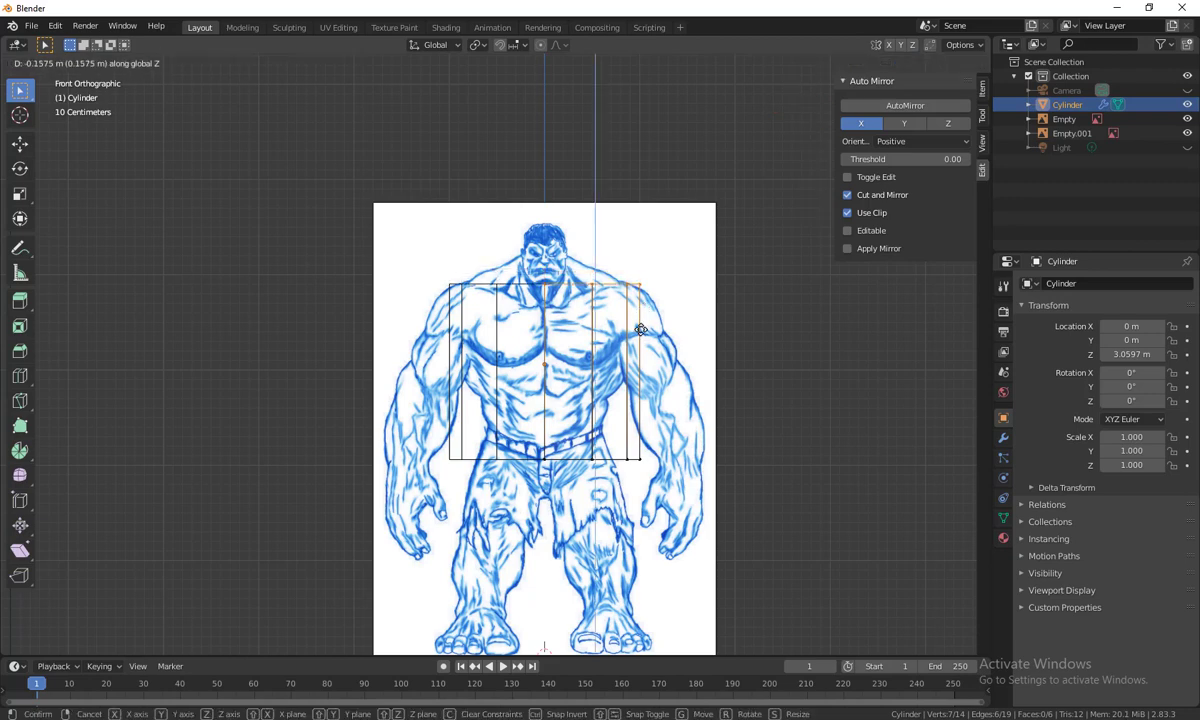
left_click(633, 417)
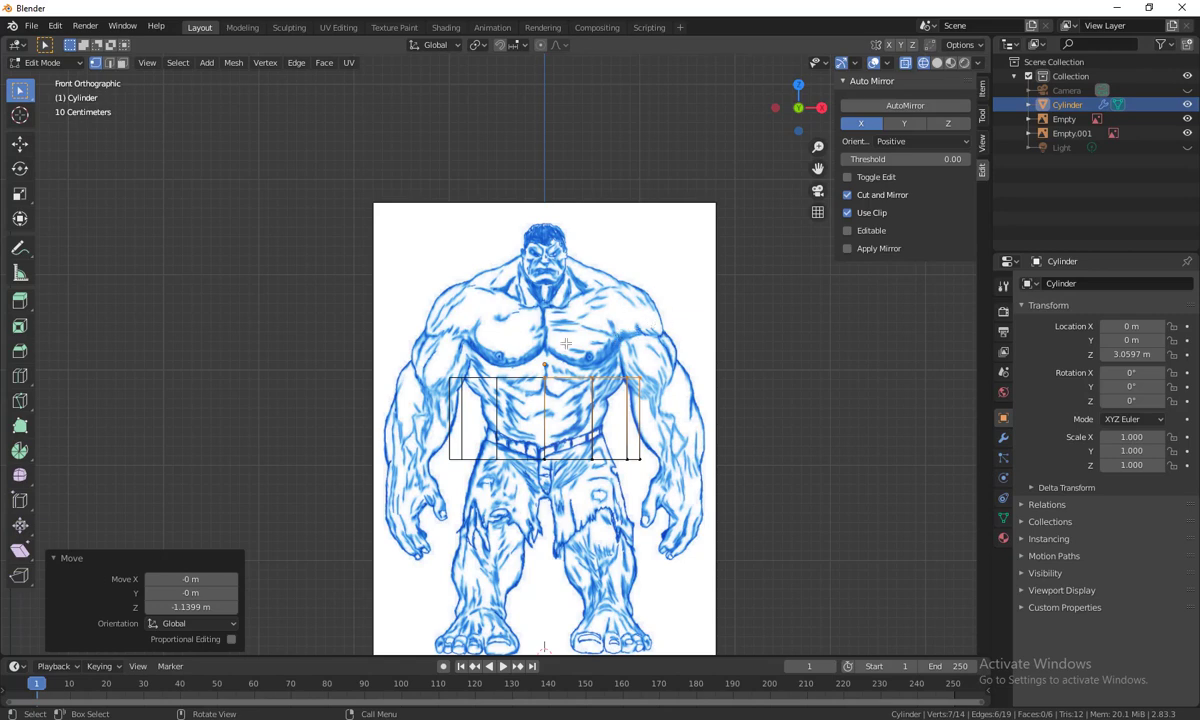
Box-select the upper and lower vertices beside the centre line on the positive X side and move them inward about 0.2 m along X
key("b")
left_click_drag(580, 360, 642, 468)
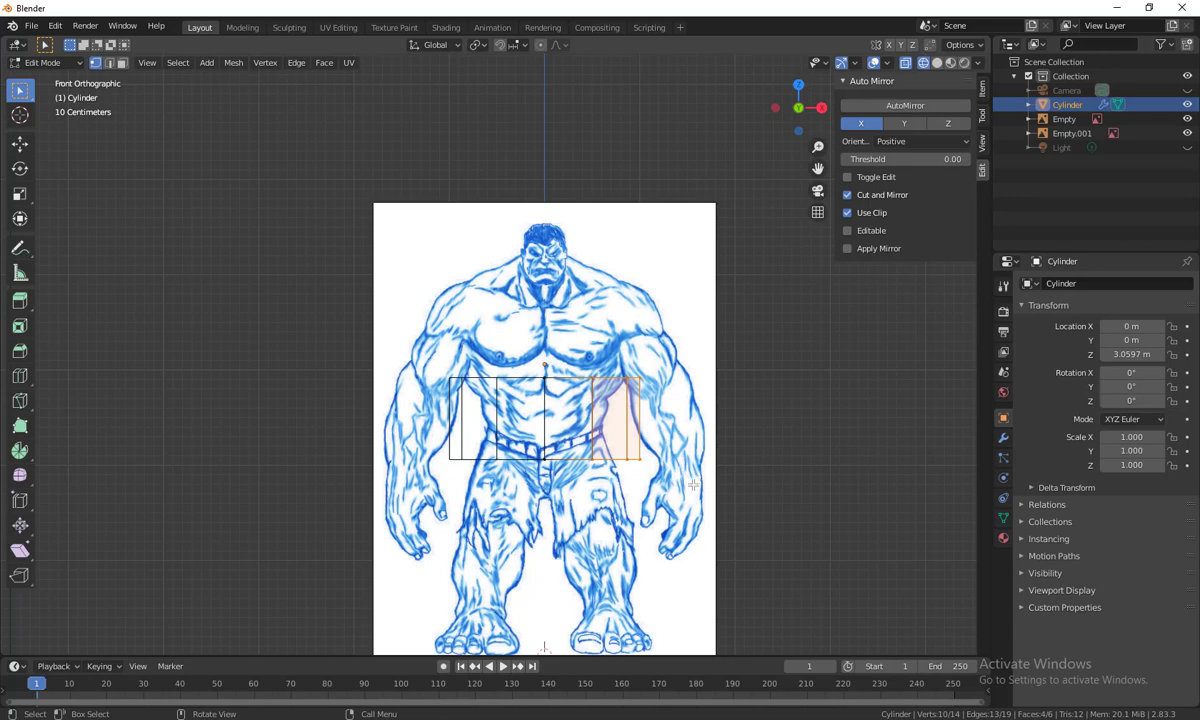
key("g")
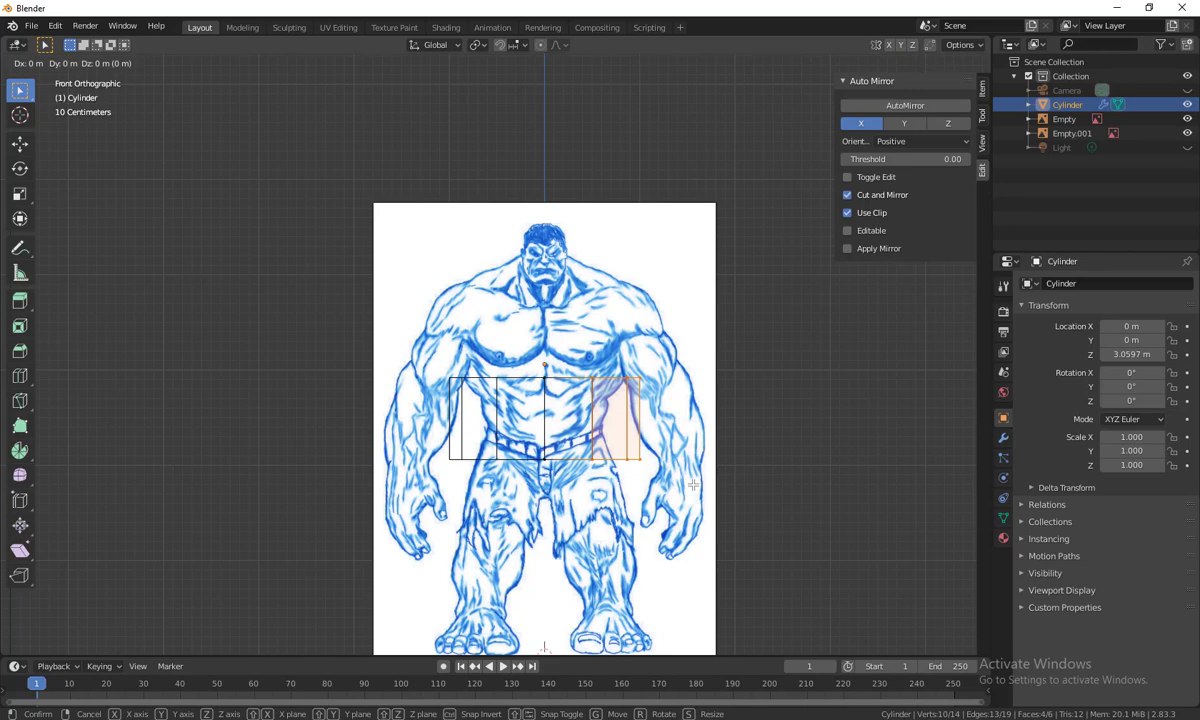
key("x")
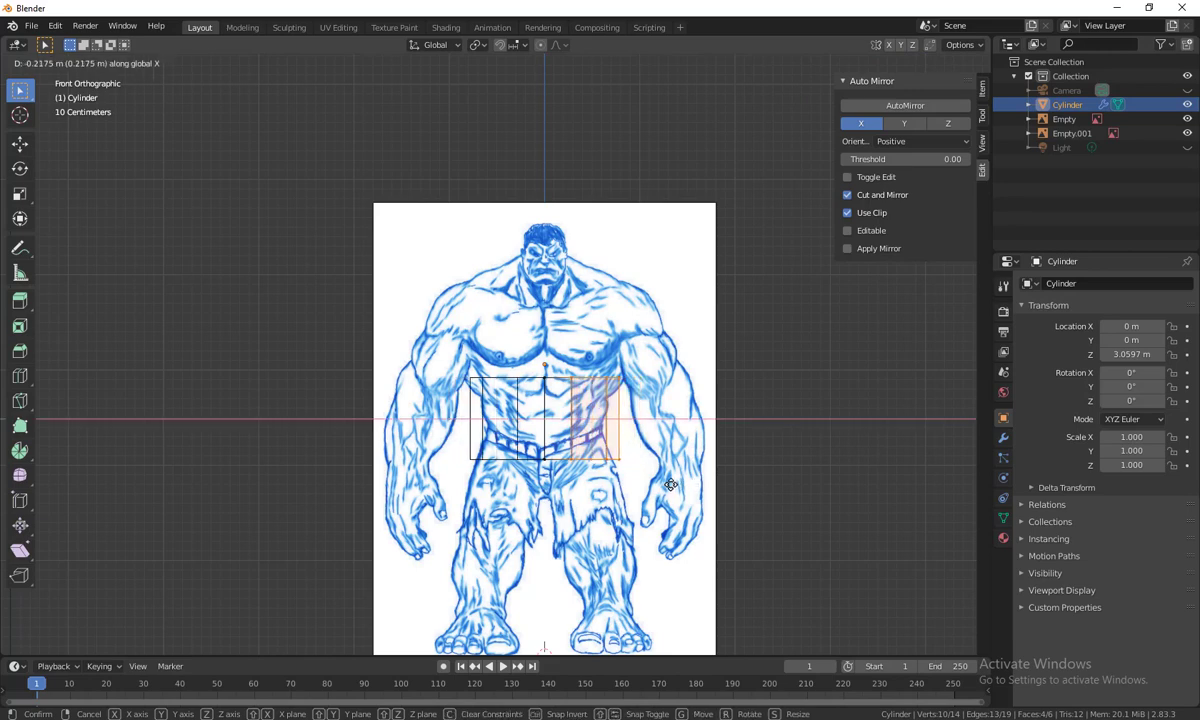
left_click(670, 484)
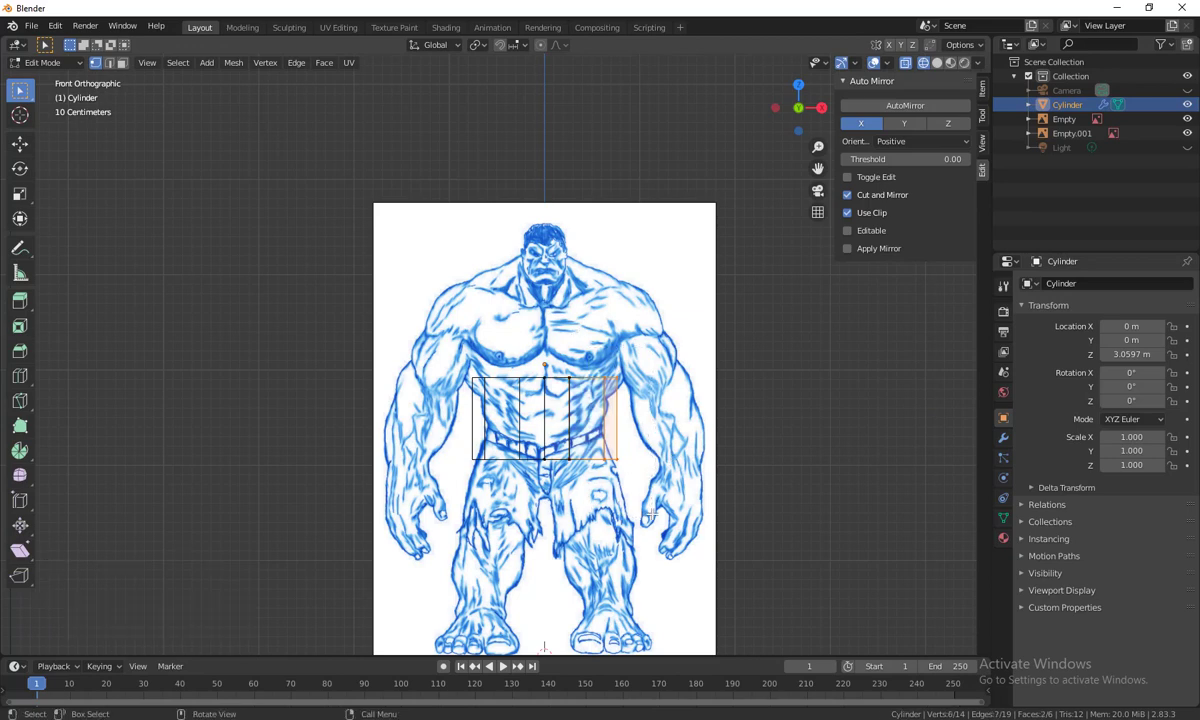
Move the outermost side columns of vertices inward about 0.14 m along X to match the waist
key("ctrl+z")
key("g")
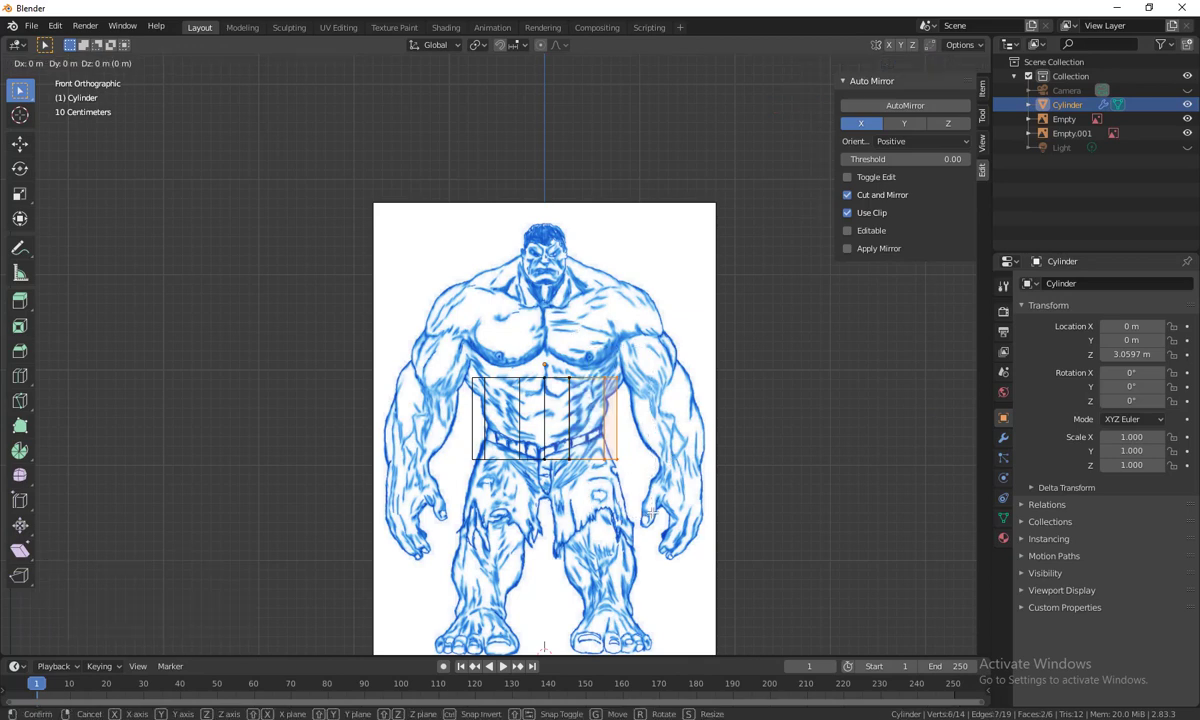
key("x")
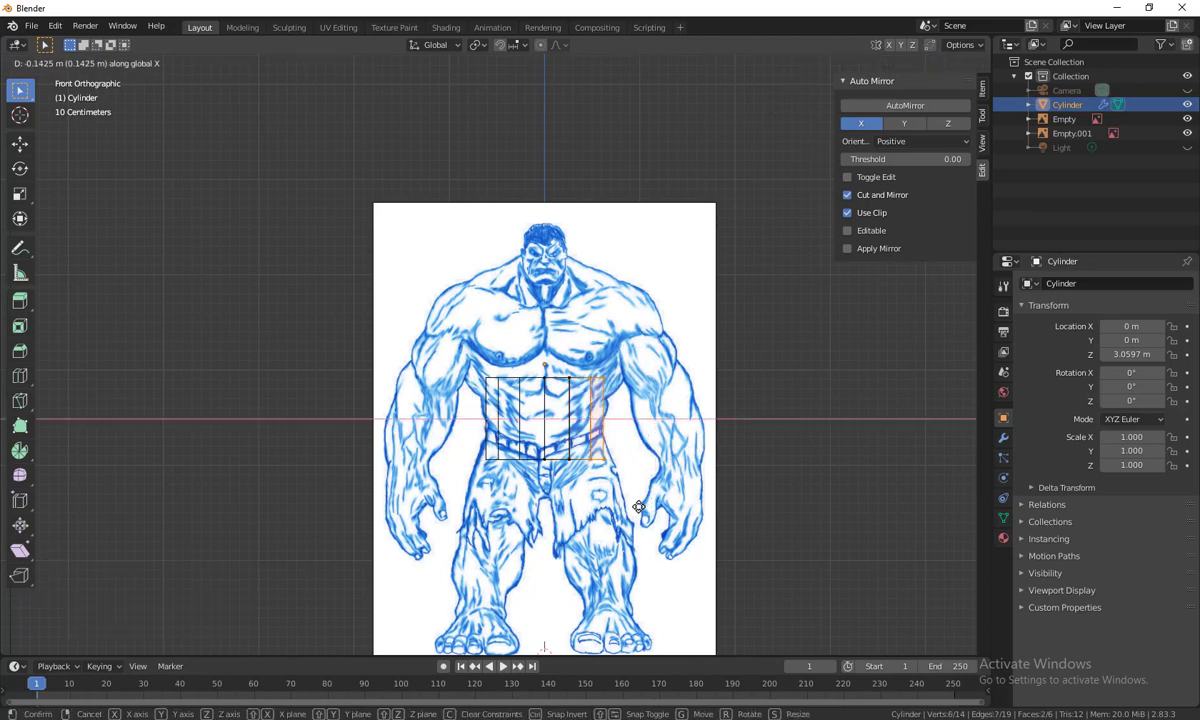
left_click(638, 507)
Move the upper outer side vertices about 0.21 m outward and 0.02 m up to meet the torso under the armpit
scroll(775, 420, "up", 5)
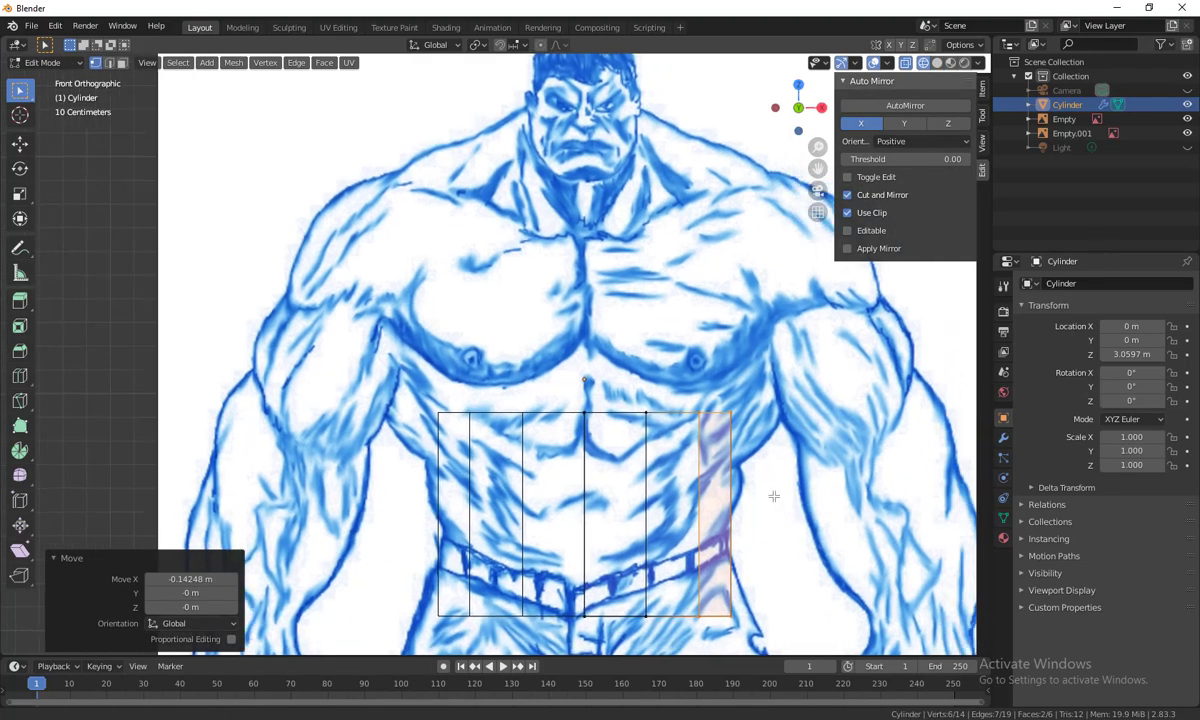
middle_click_drag(773, 496, 663, 448, "shift")
left_click(616, 322)
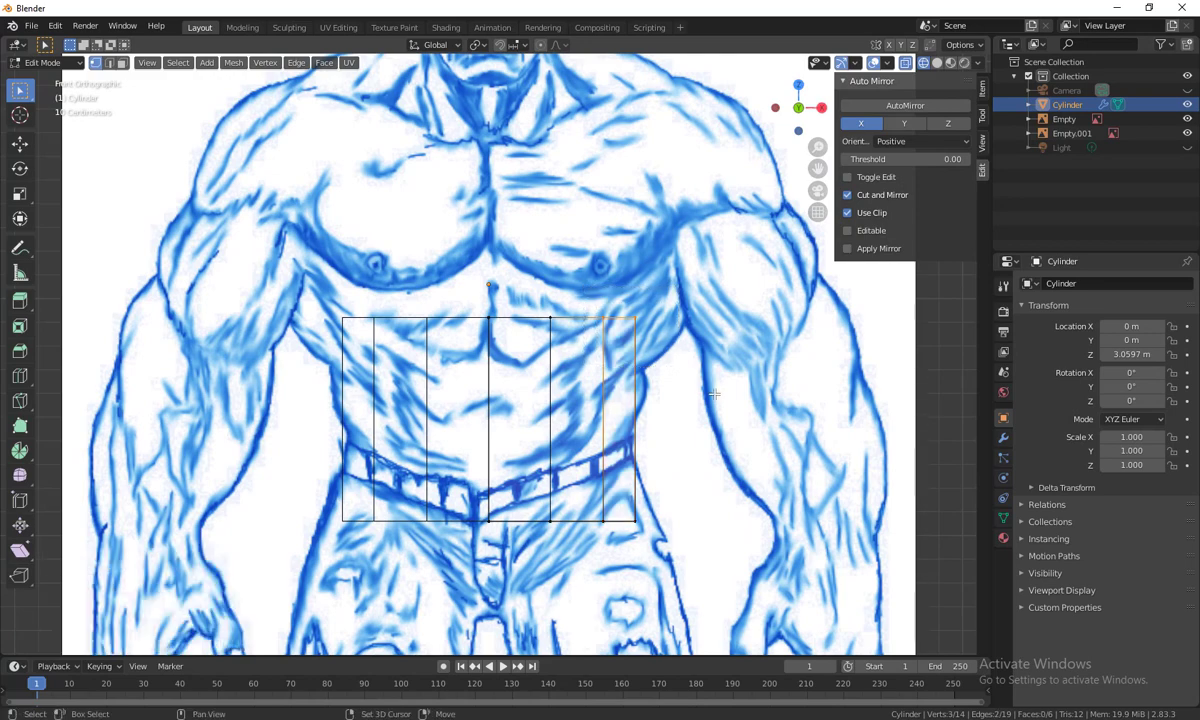
middle_click_drag(749, 402, 722, 397, "shift")
key("g")
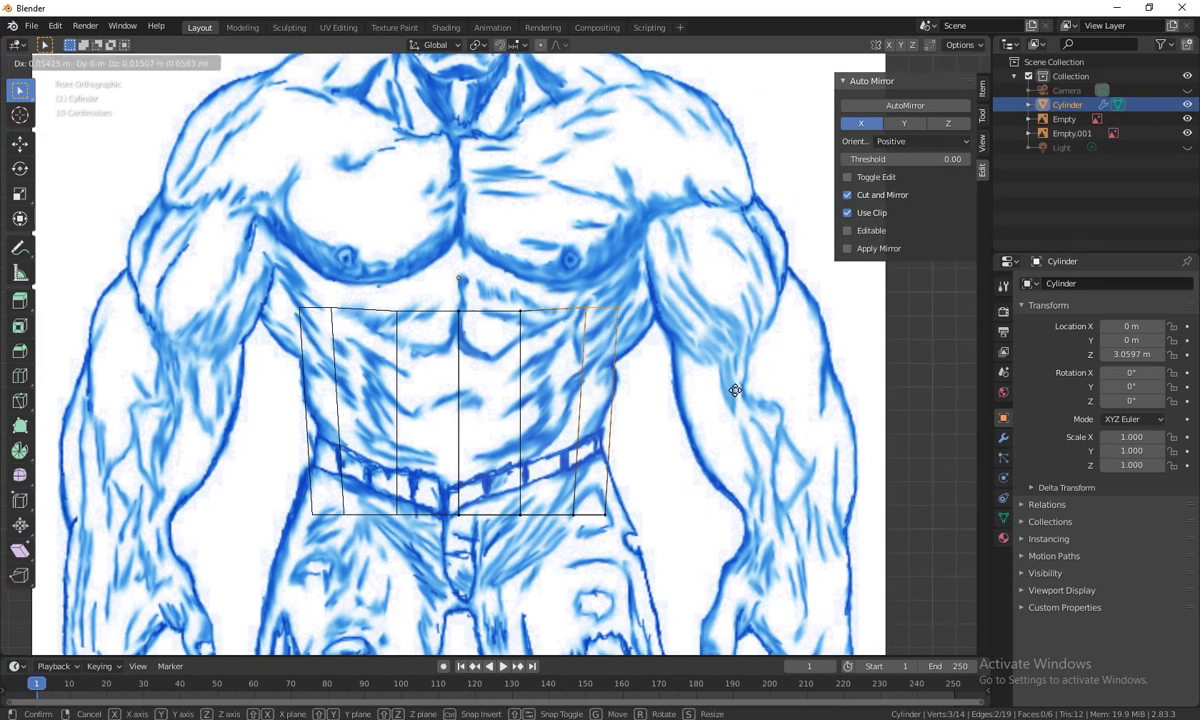
left_click(772, 390)
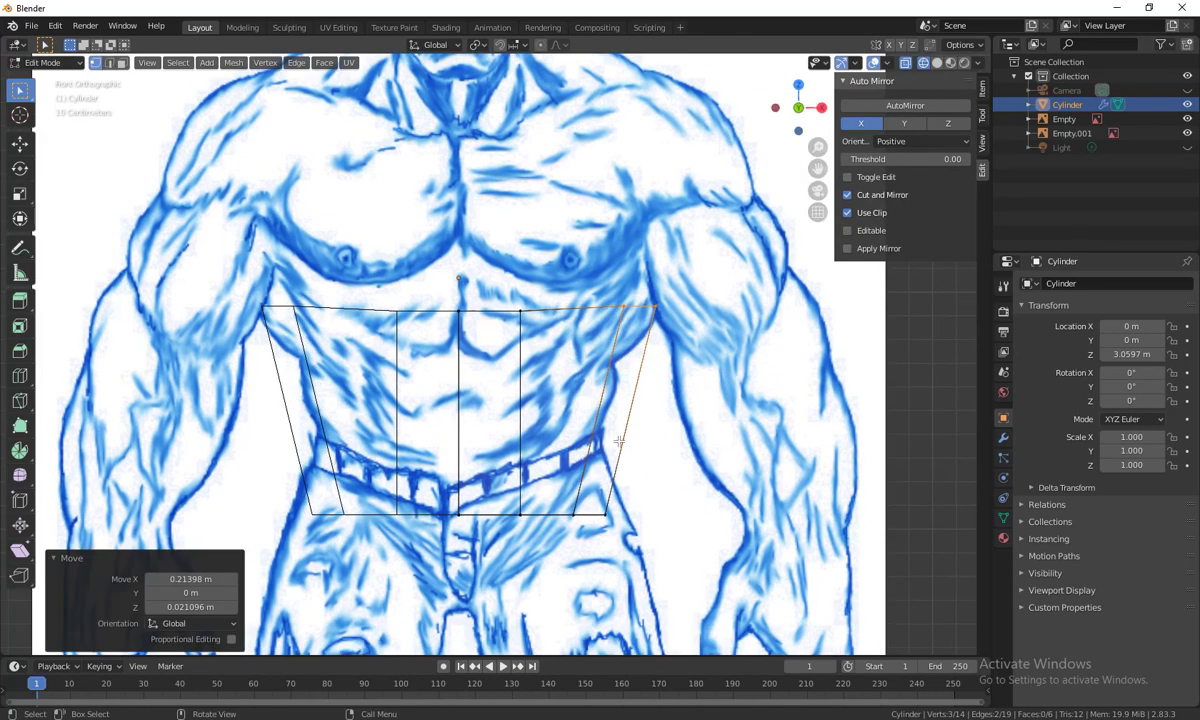
Raise the upper vertices at and beside the centre line about 0.11 m to the underside of the chest
left_click(503, 270)
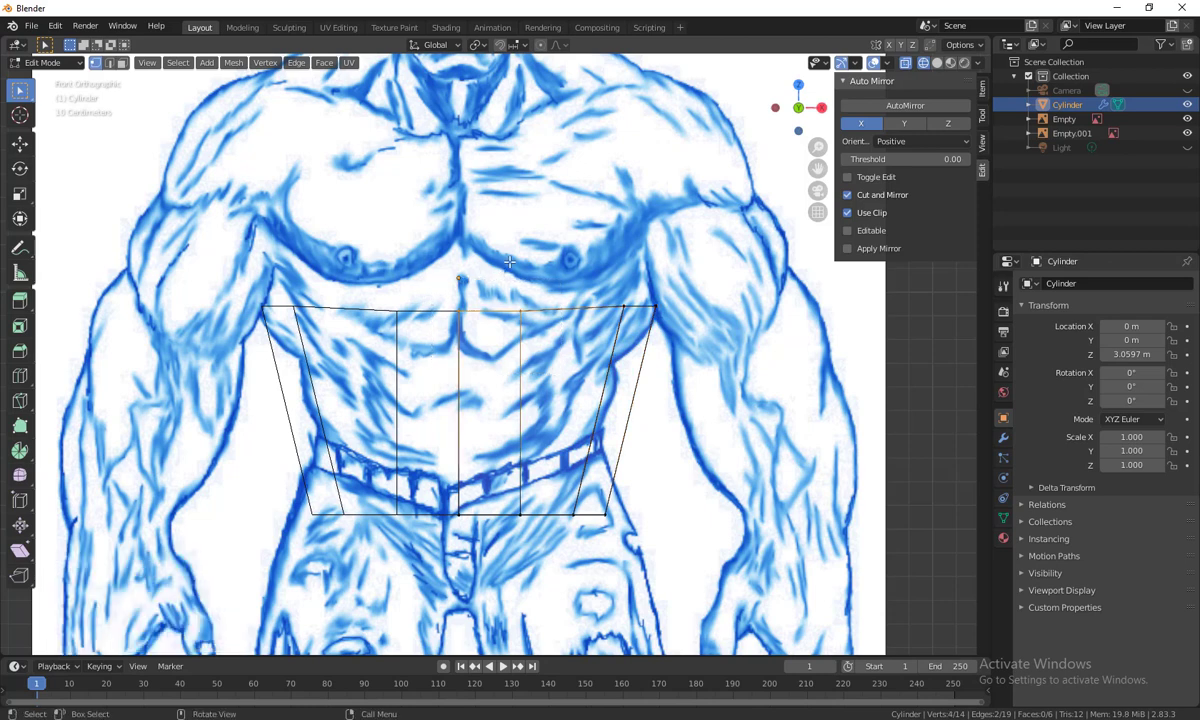
key("g")
left_click(510, 236)
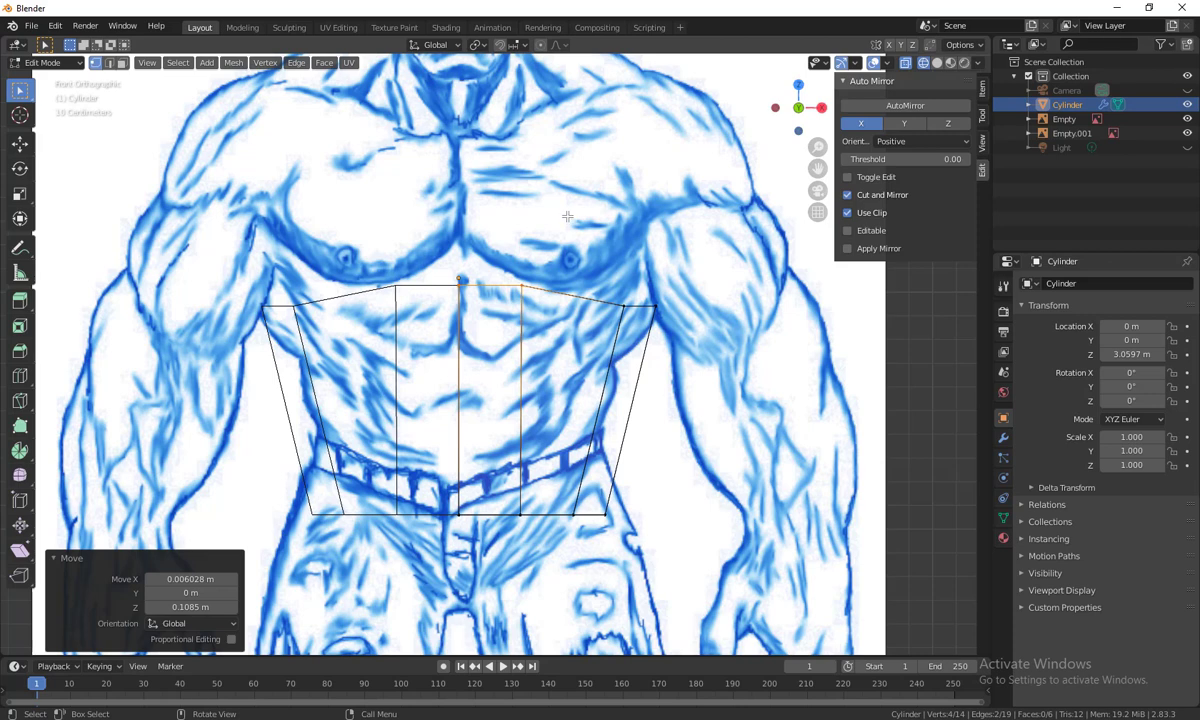
key("g")
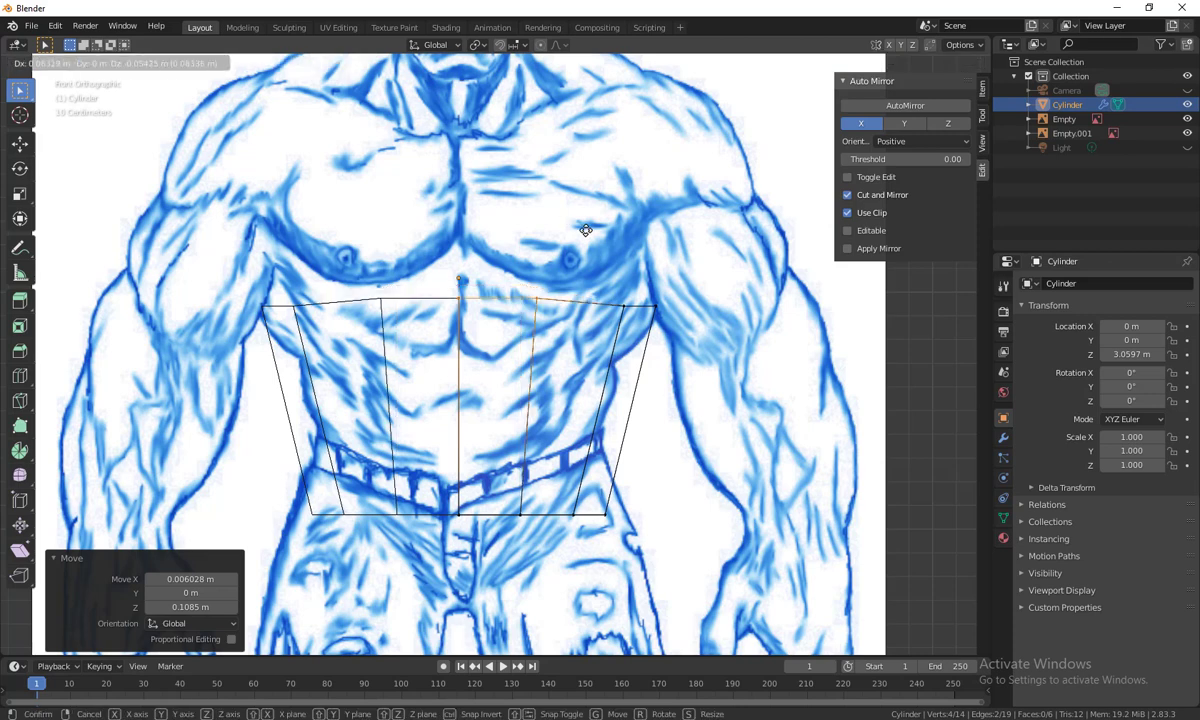
left_click(538, 265)
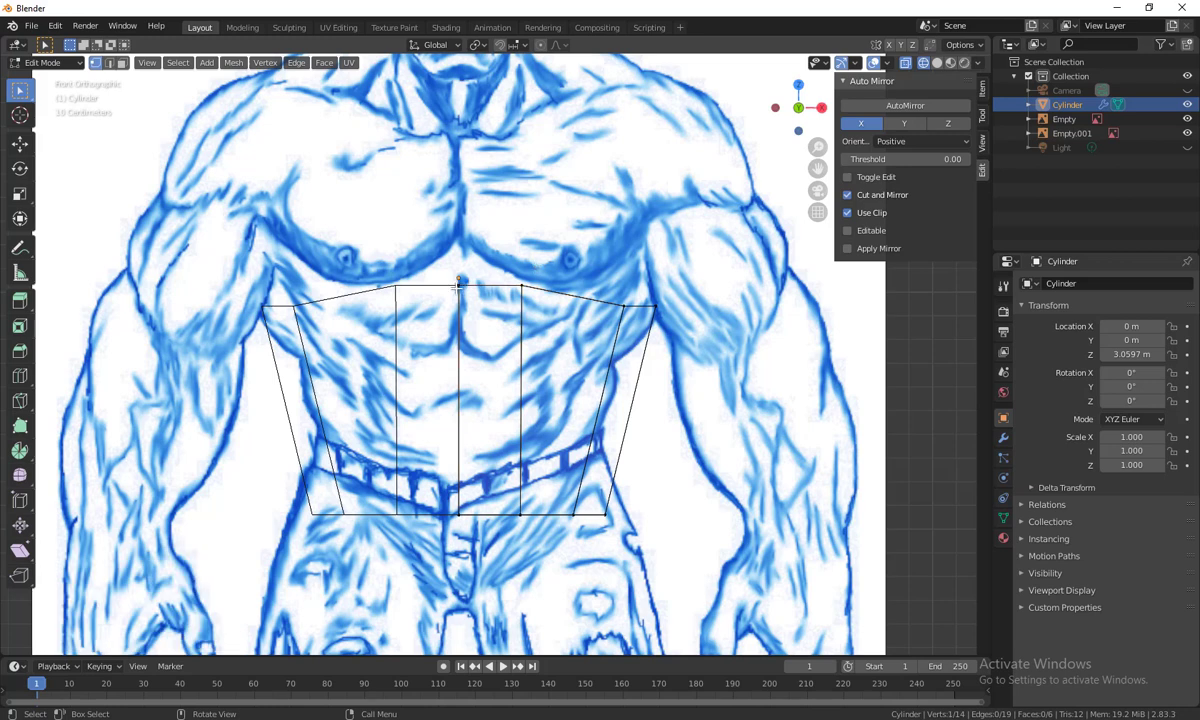
left_click(458, 286)
key("g")
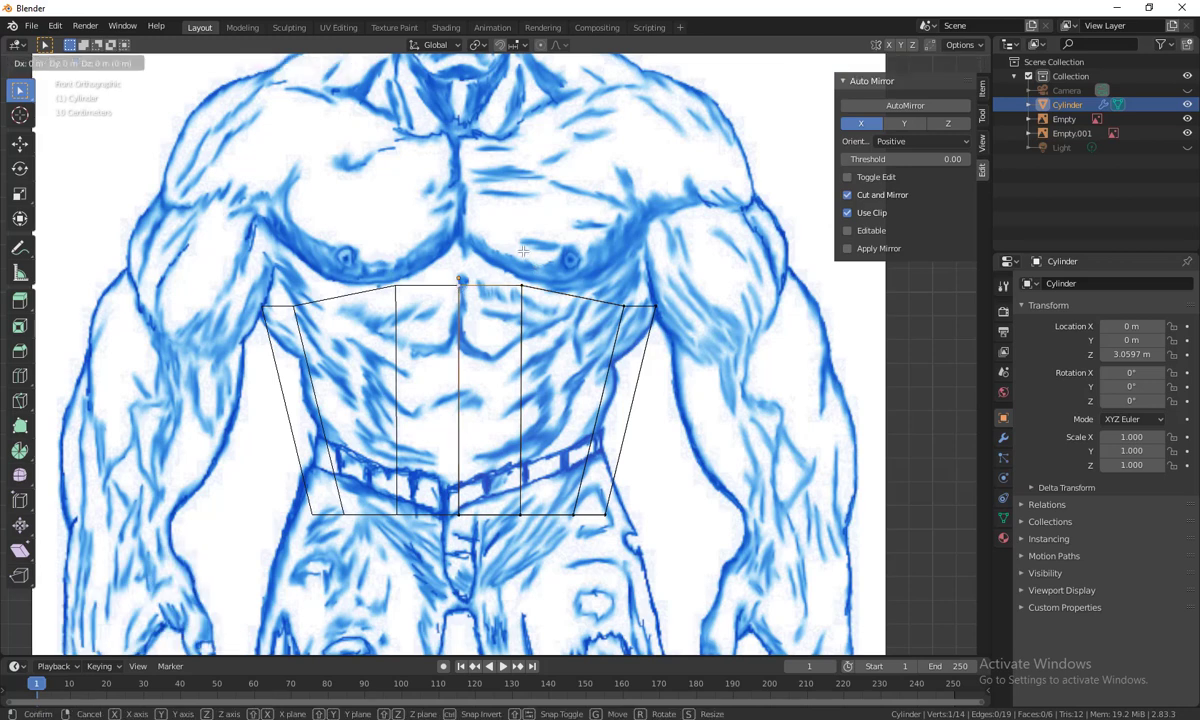
key("x")
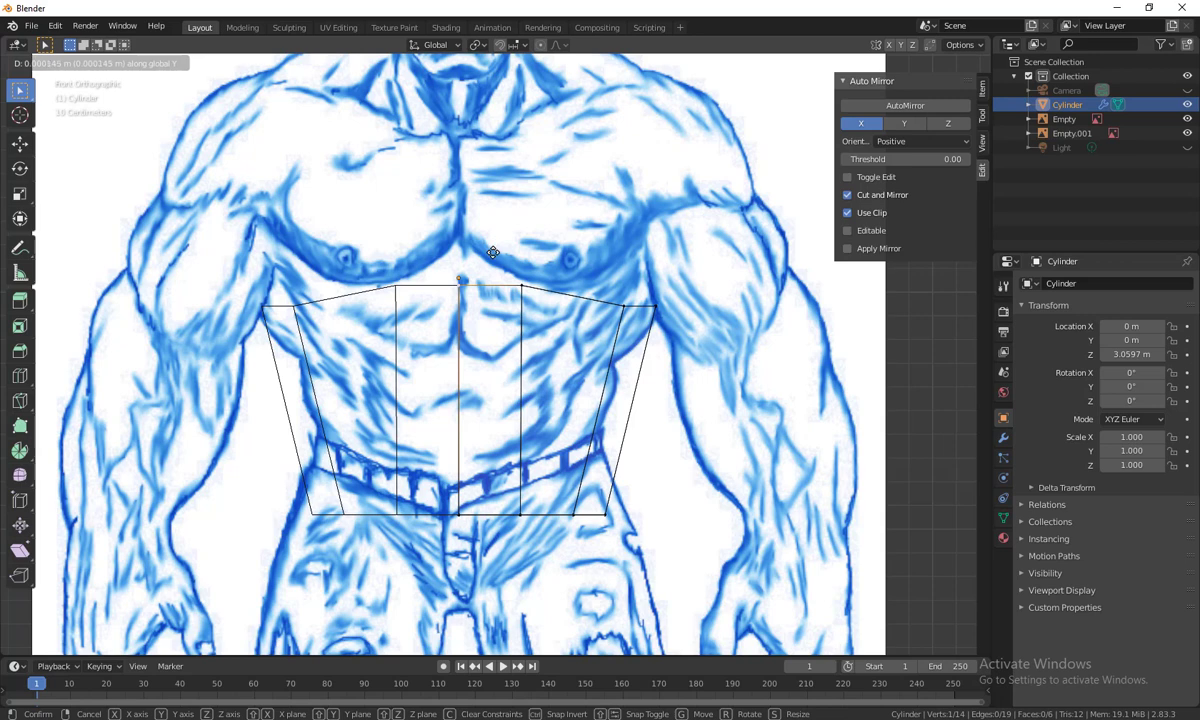
key("g")
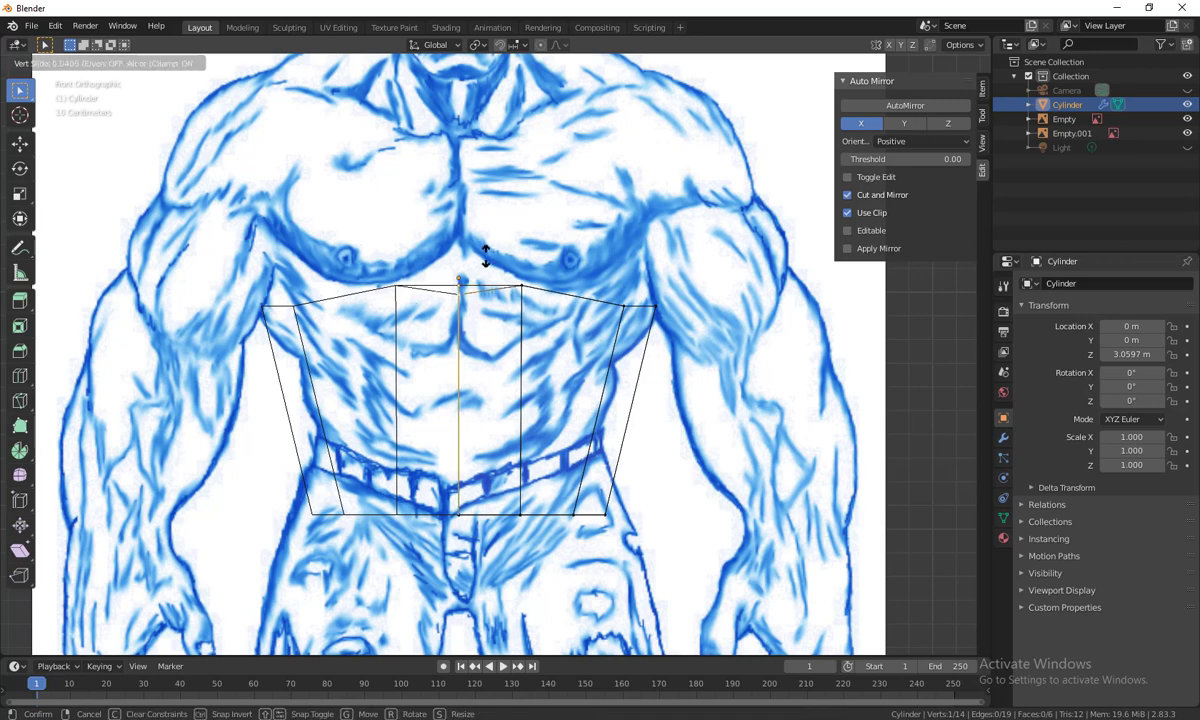
key("Escape")
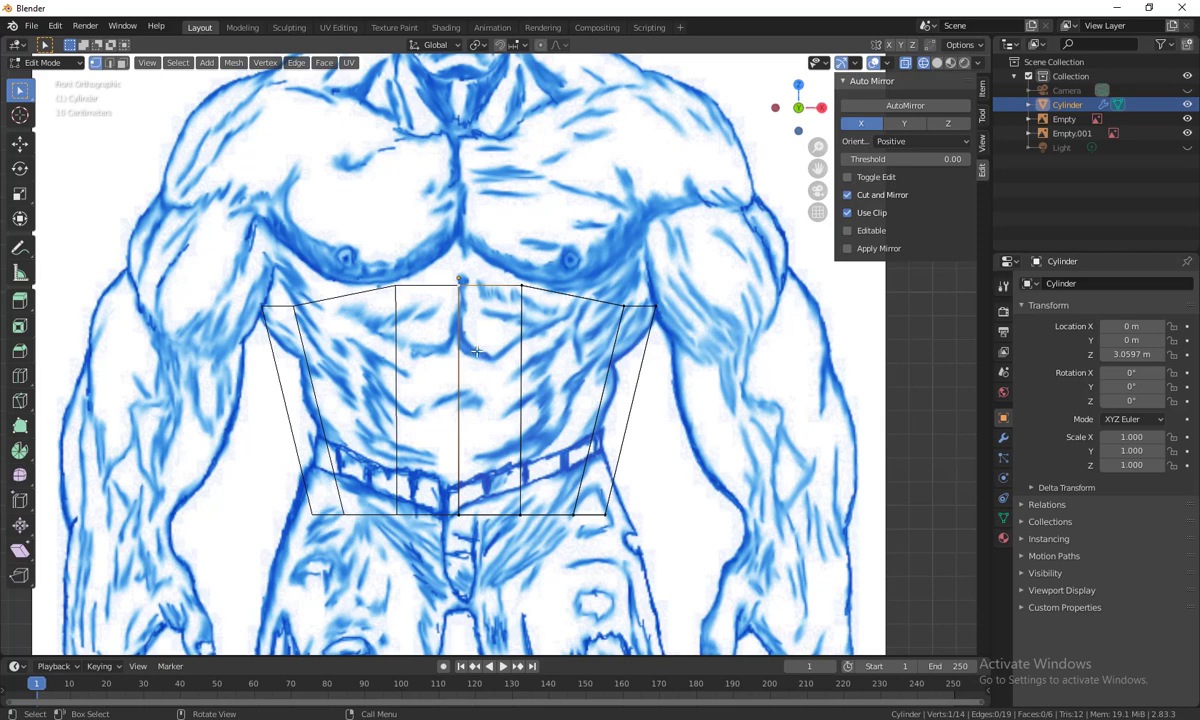
Raise the lower outer side vertices about 0.2 m to the belt, and the outermost one 0.087 m further up and 0.012 m outward
left_click(565, 478, "alt")
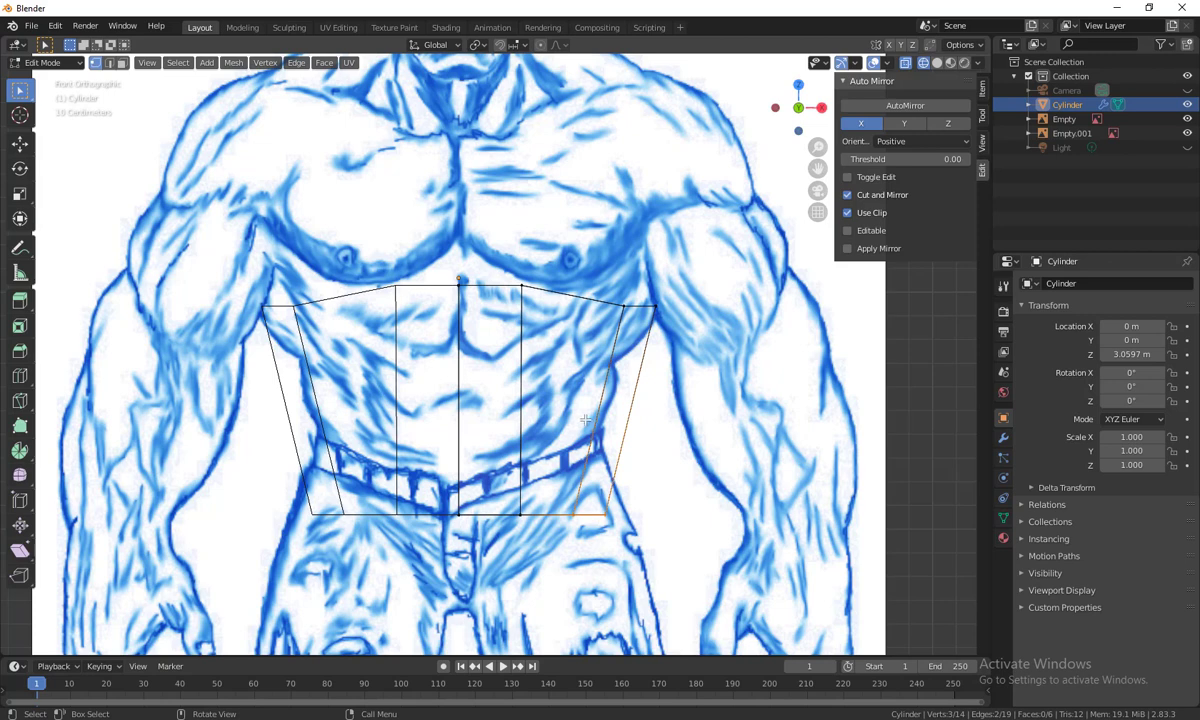
key("g")
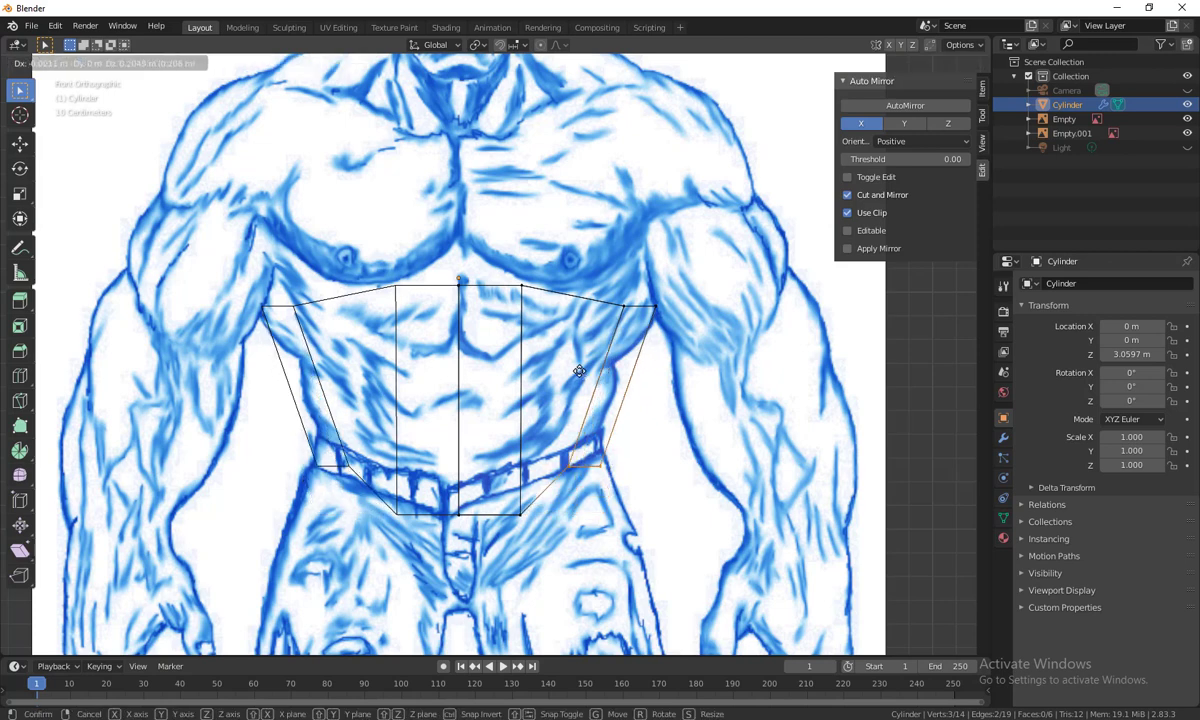
left_click(579, 371)
left_click(587, 441)
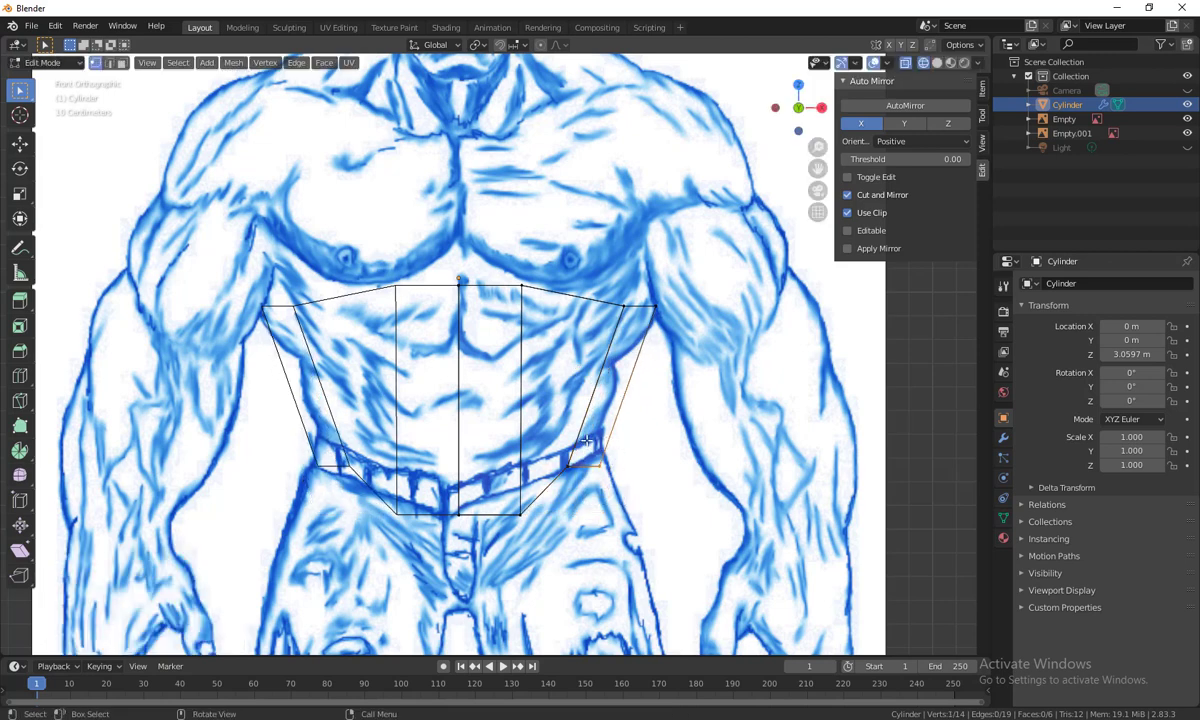
key("g")
left_click(562, 456)
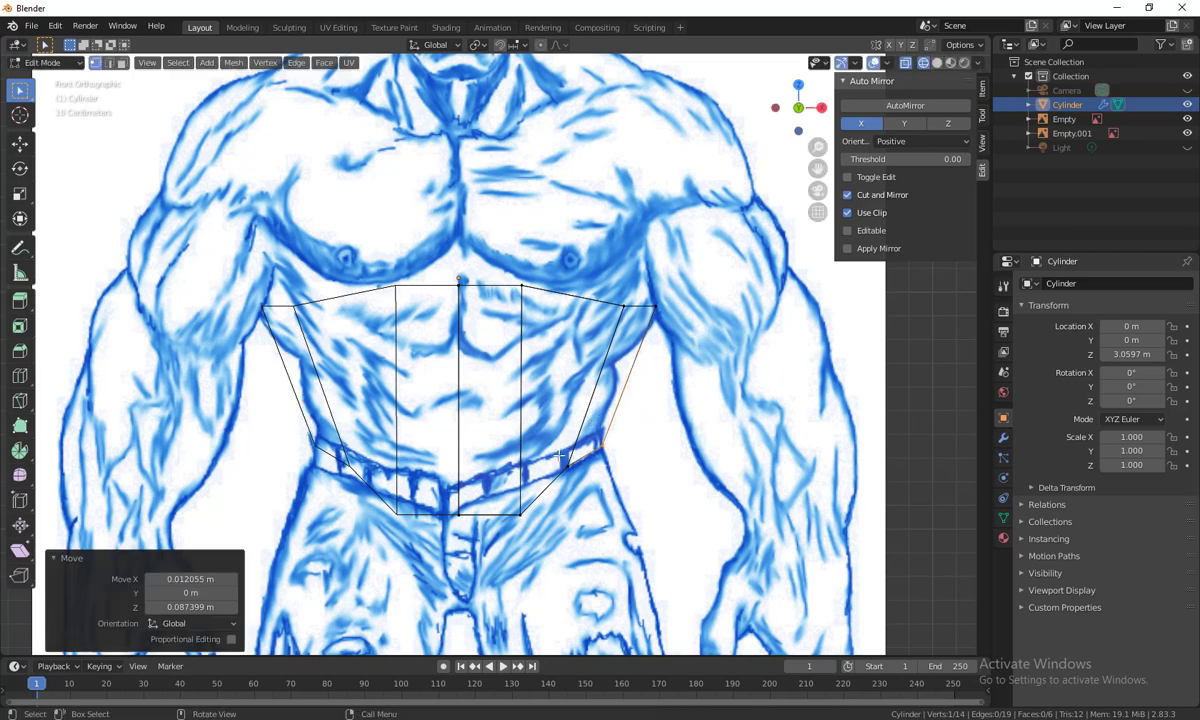
Move the lower vertices beside the centre line about 0.072 m inward and 0.039 m up to follow the belt
left_click(521, 514)
key("g")
left_click(506, 478)
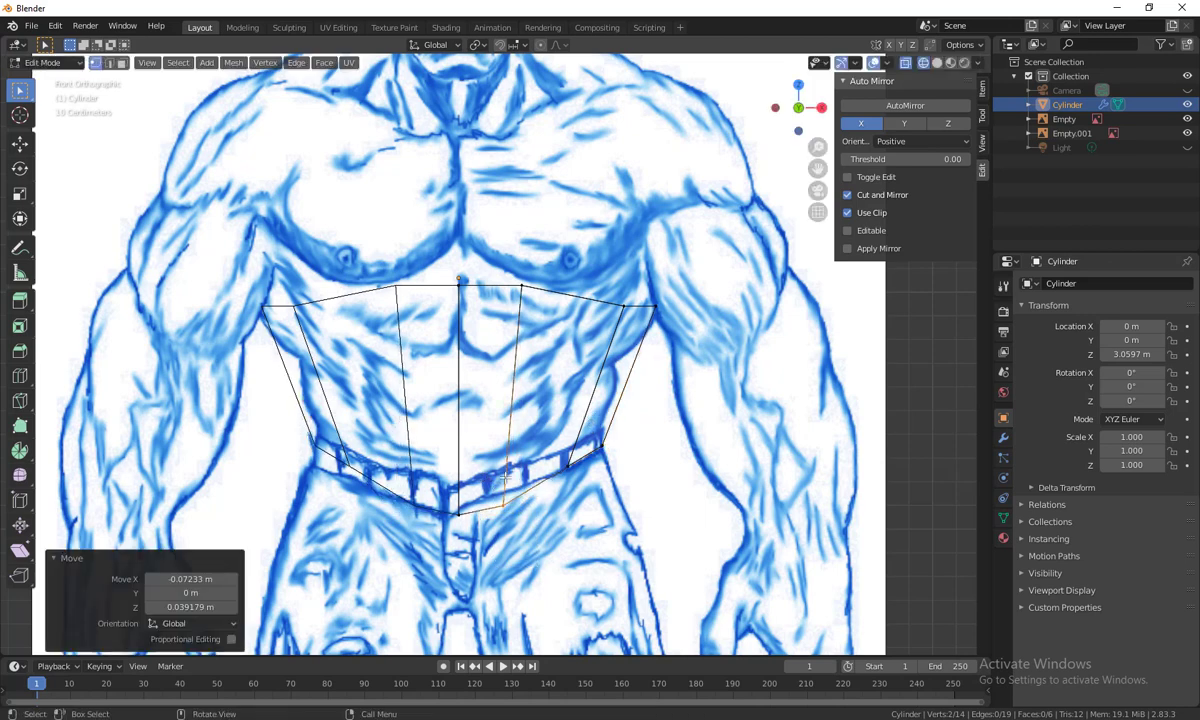
Lower the upper vertices beside the centre line slightly and shift the next outer ones about 0.012 m inward and 0.009 m up
left_click(520, 287)
key("g")
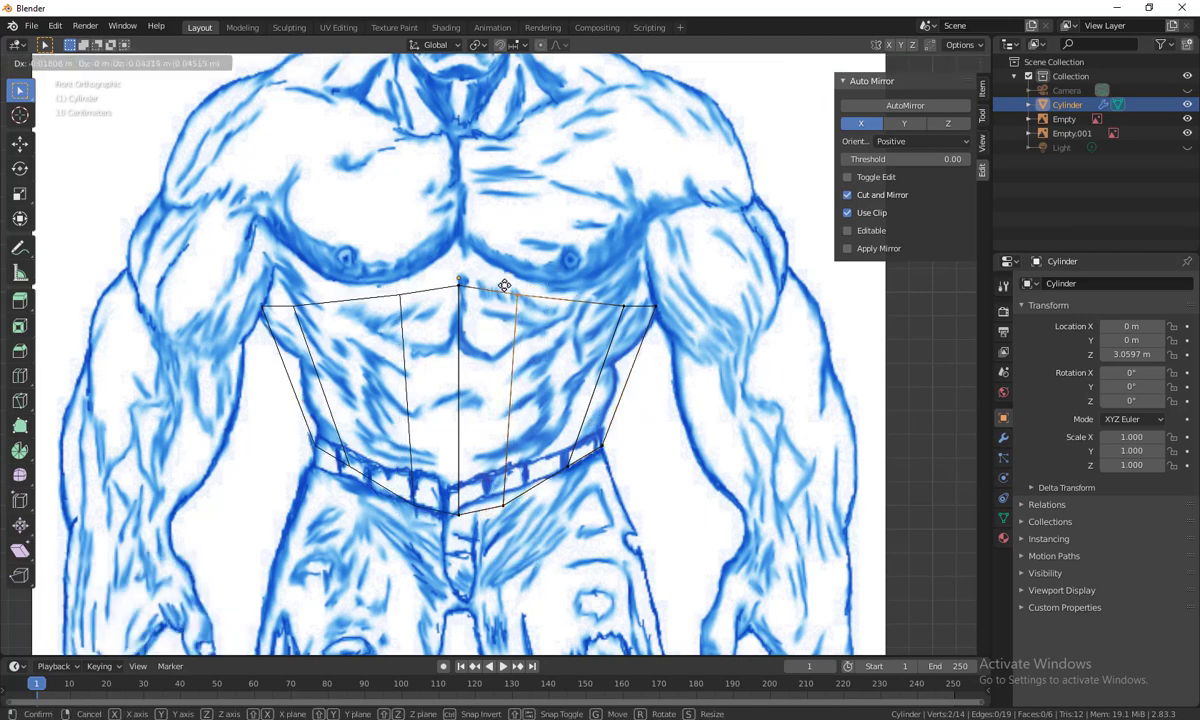
left_click(505, 287)
left_click(625, 308)
key("g")
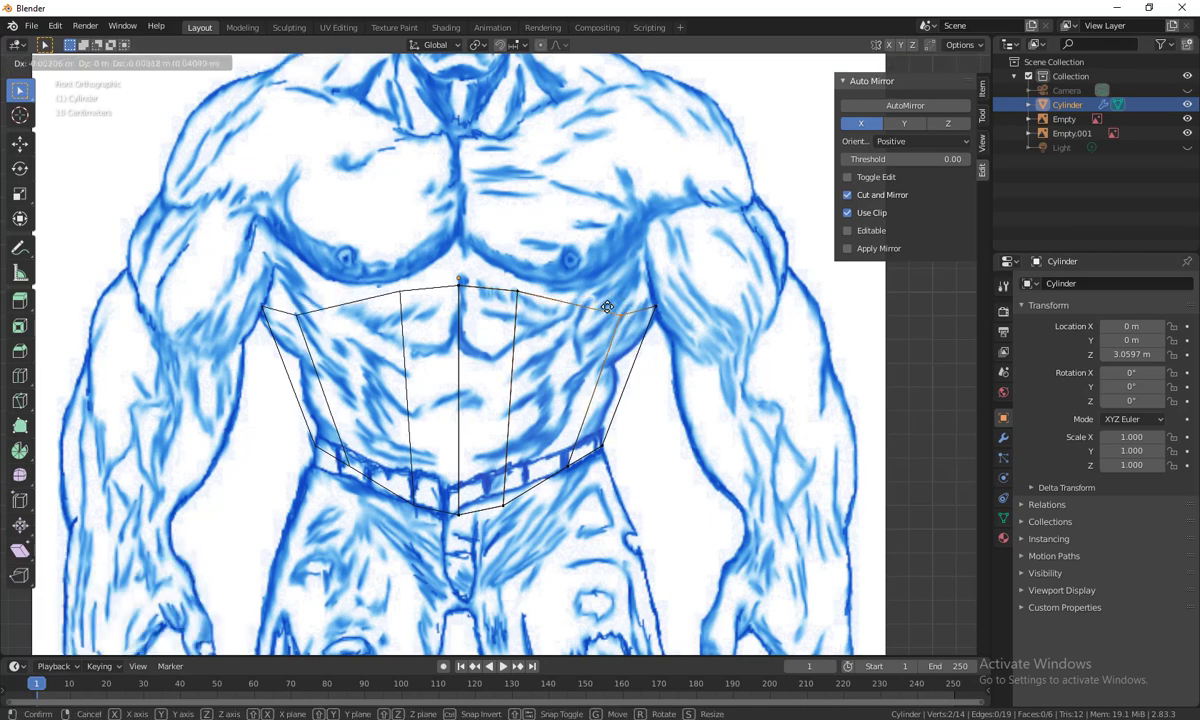
left_click(607, 297)
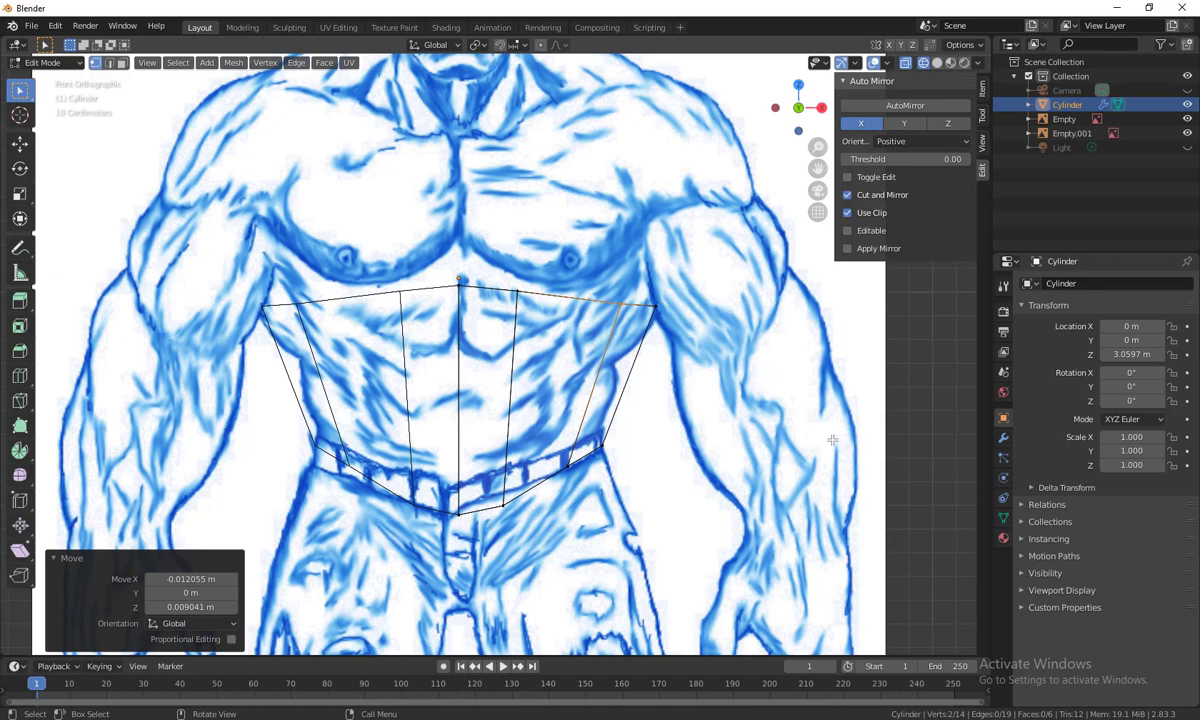
In the right side view, box-select the three rear columns of vertices and move them about 0.23 m forward along Y
scroll(832, 440, "down", 6)
middle_click_drag(832, 440, 563, 324)
scroll(724, 364, "down", 4)
scroll(590, 430, "up", 3)
middle_click_drag(593, 466, 623, 568, "shift")
middle_click_drag(586, 499, 612, 464, "shift")
left_click_drag(554, 221, 695, 480)
mouse_move(761, 493)
middle_mouse_down("shift")
mouse_move(739, 485)
mouse_move(750, 487)
middle_mouse_up("shift")
key("g")
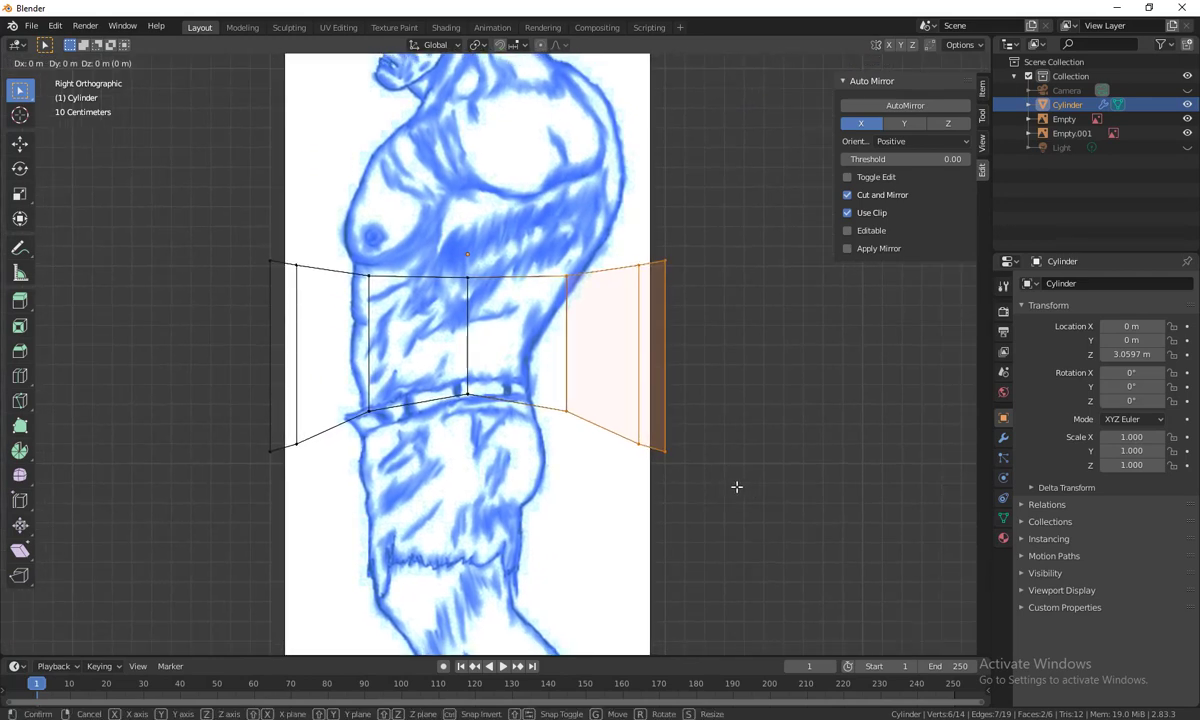
key("y")
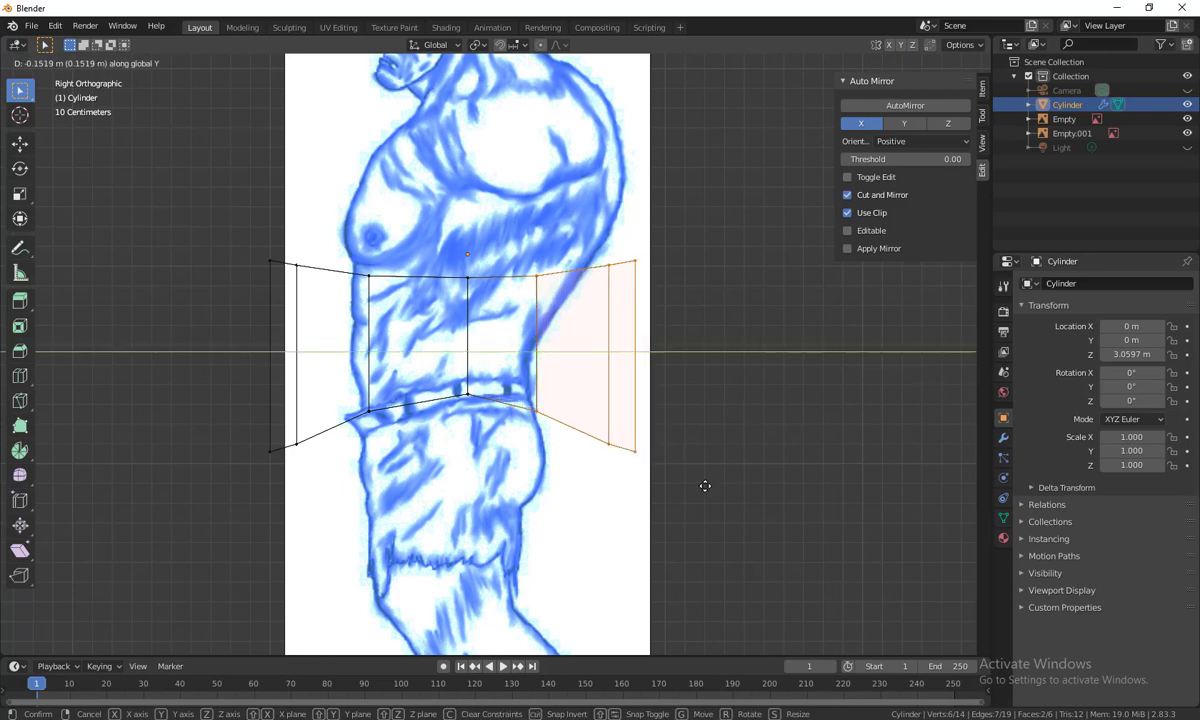
left_click(690, 485)
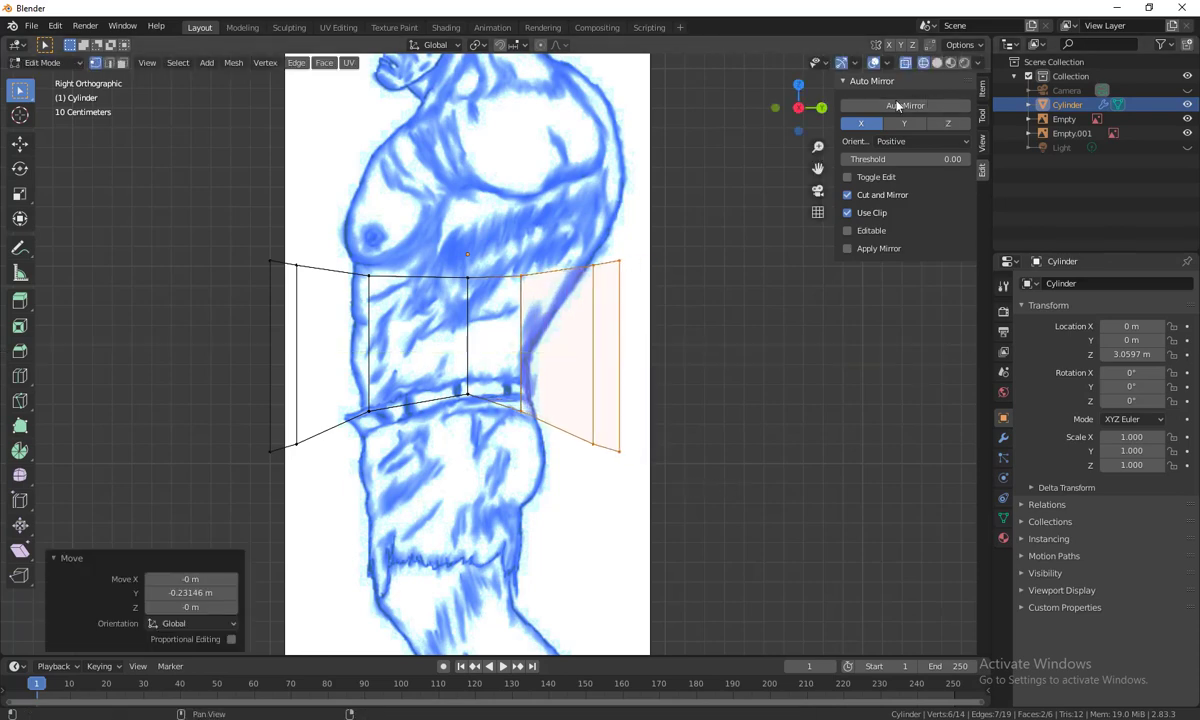
Move the two rearmost columns of vertices further forward so their upper ends meet the back outline
left_click_drag(571, 228, 661, 484)
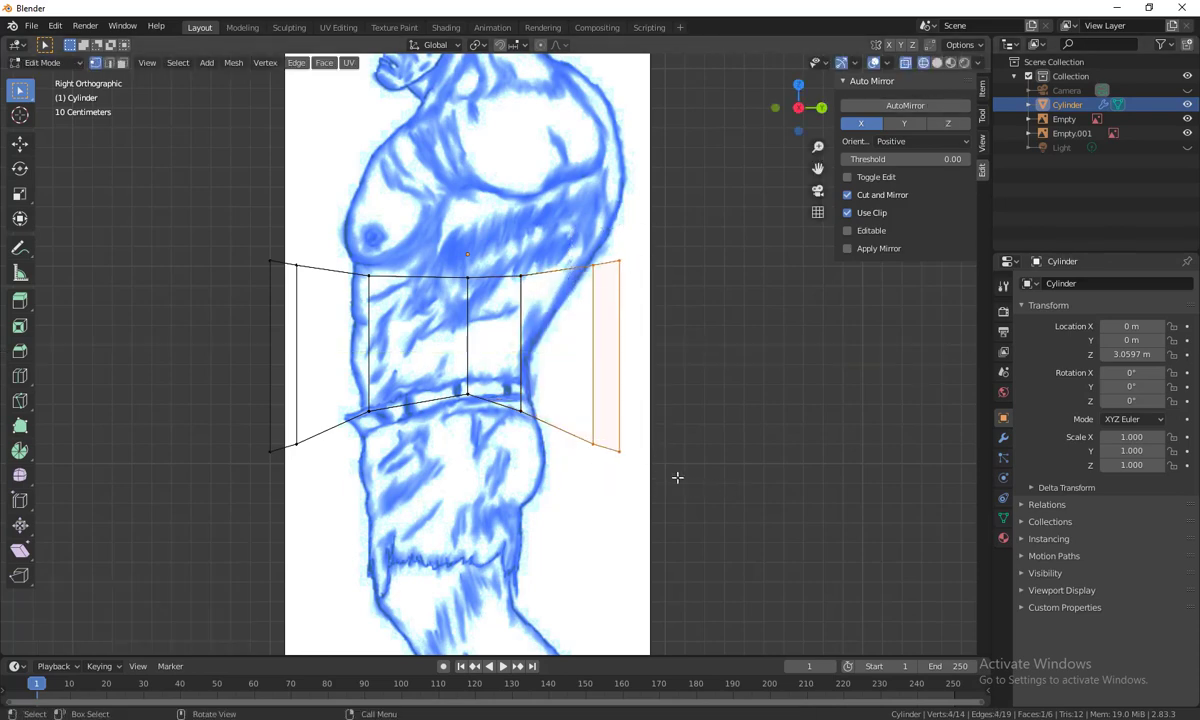
key("g")
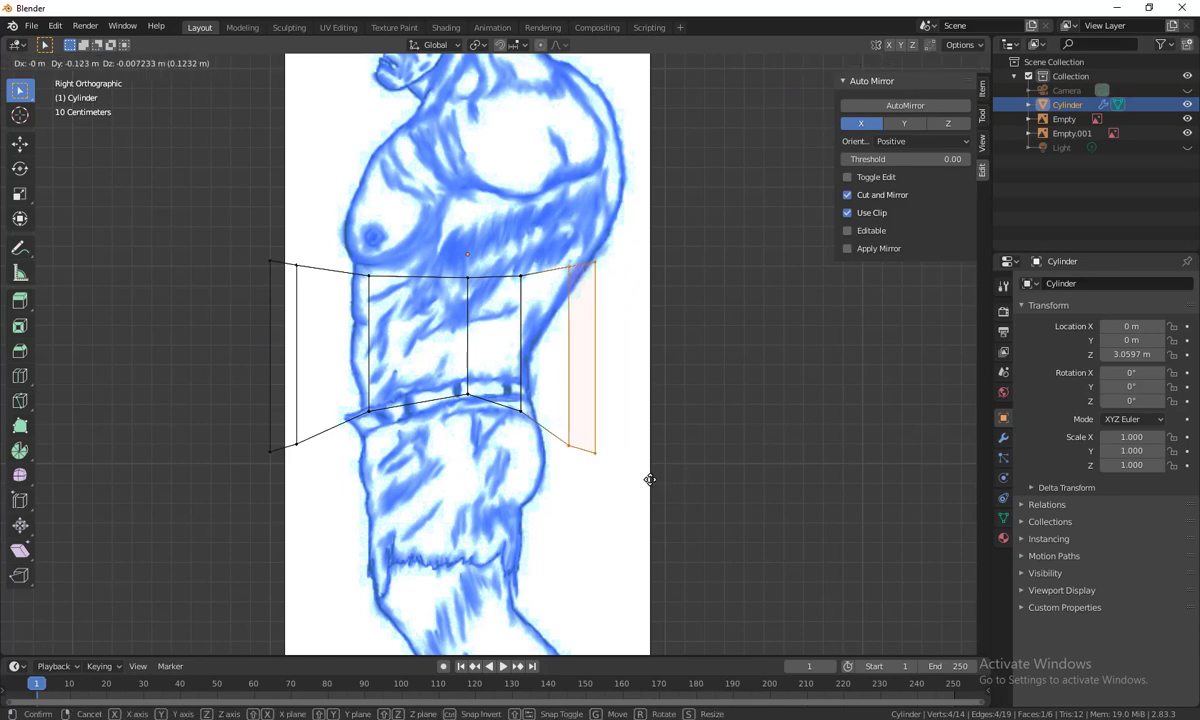
left_click(651, 480)
Move the three lower rear vertices forward and up toward the belt, and the two rearmost ones further to the back of the waist
left_click_drag(669, 546, 582, 400)
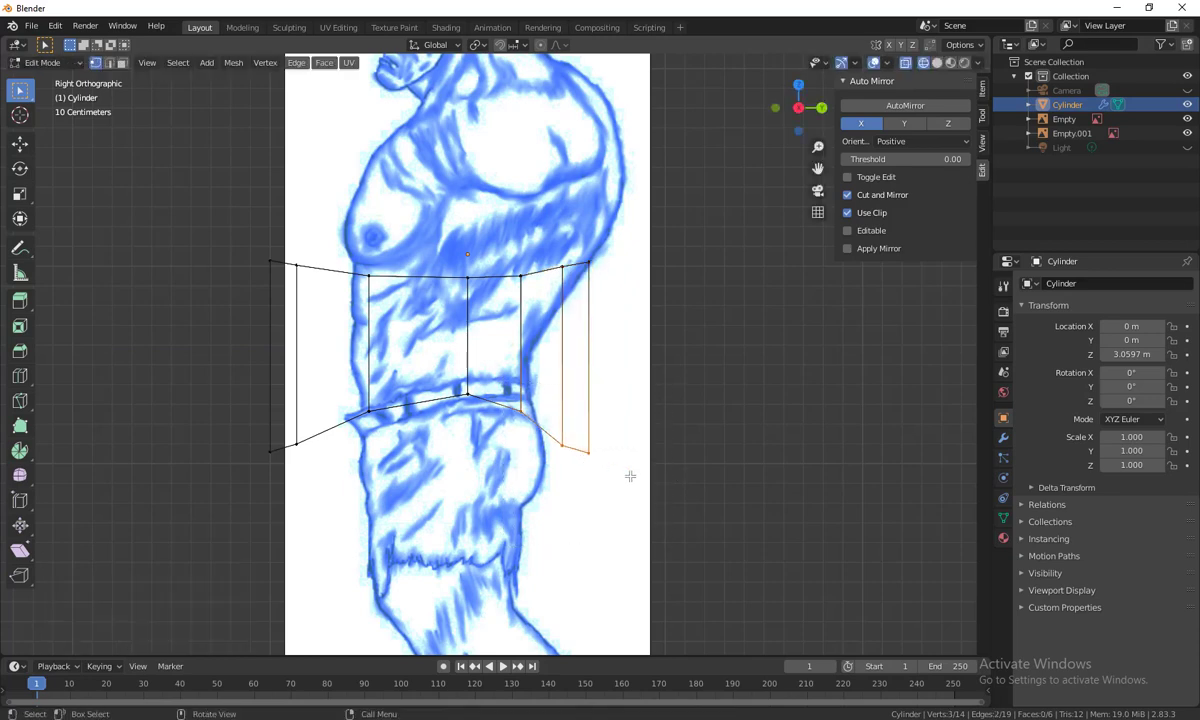
key("g")
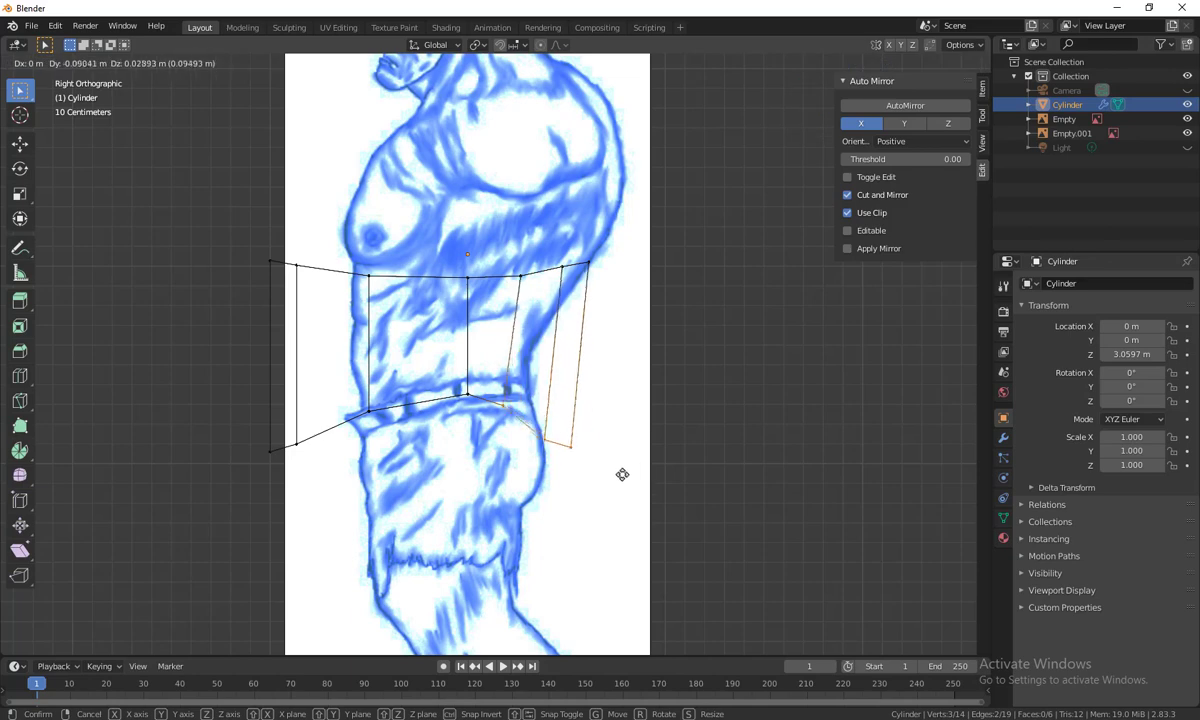
left_click(620, 466)
left_click_drag(640, 533, 528, 400)
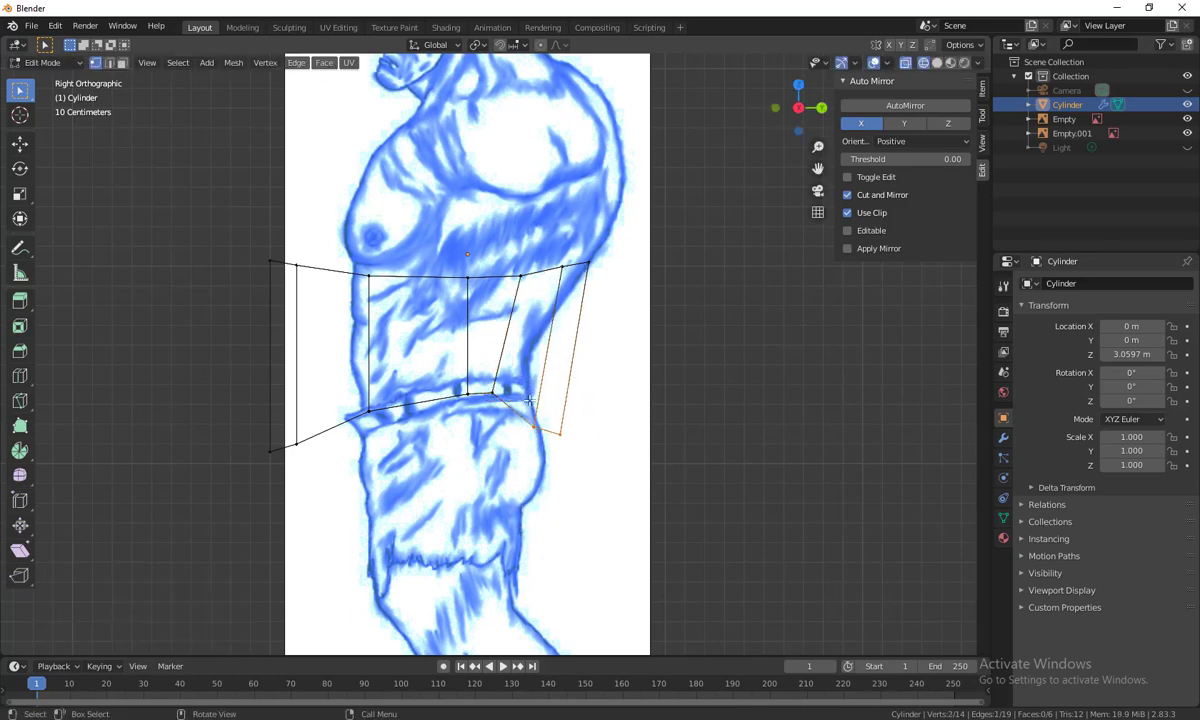
key("g")
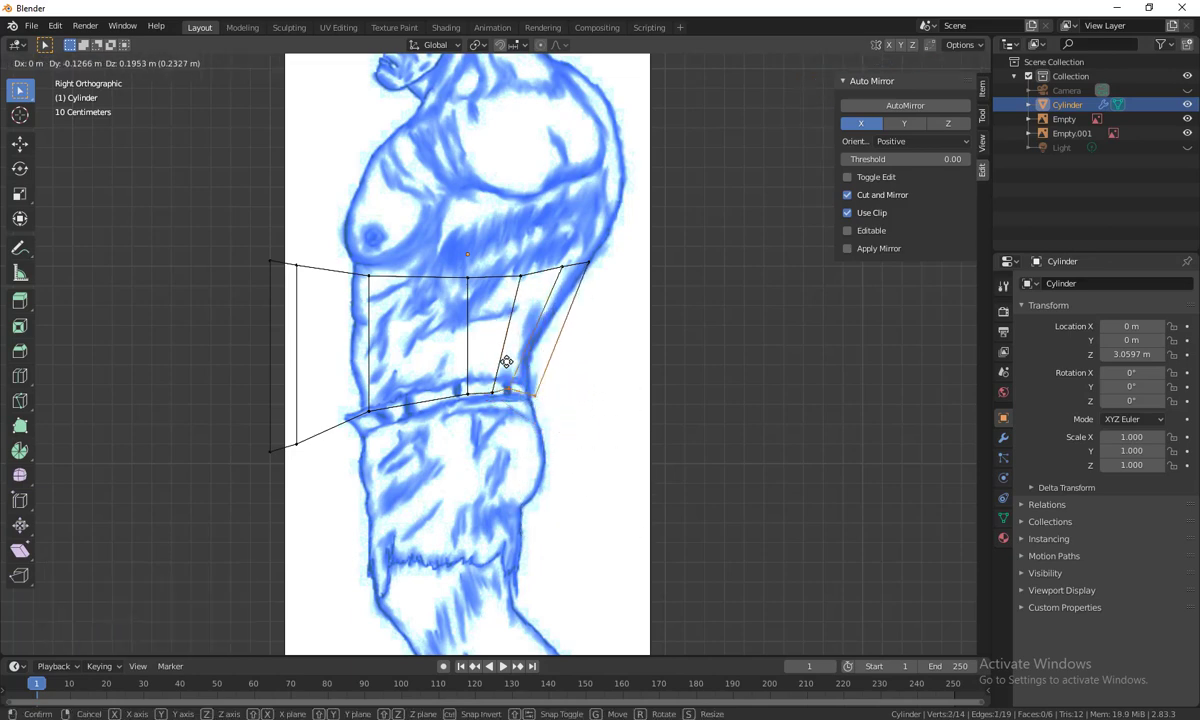
left_click(508, 367)
Adjust the rearmost lower vertex about 0.04 m forward and 0.03 m up to sit on the lower back outline
left_click_drag(528, 410, 512, 381)
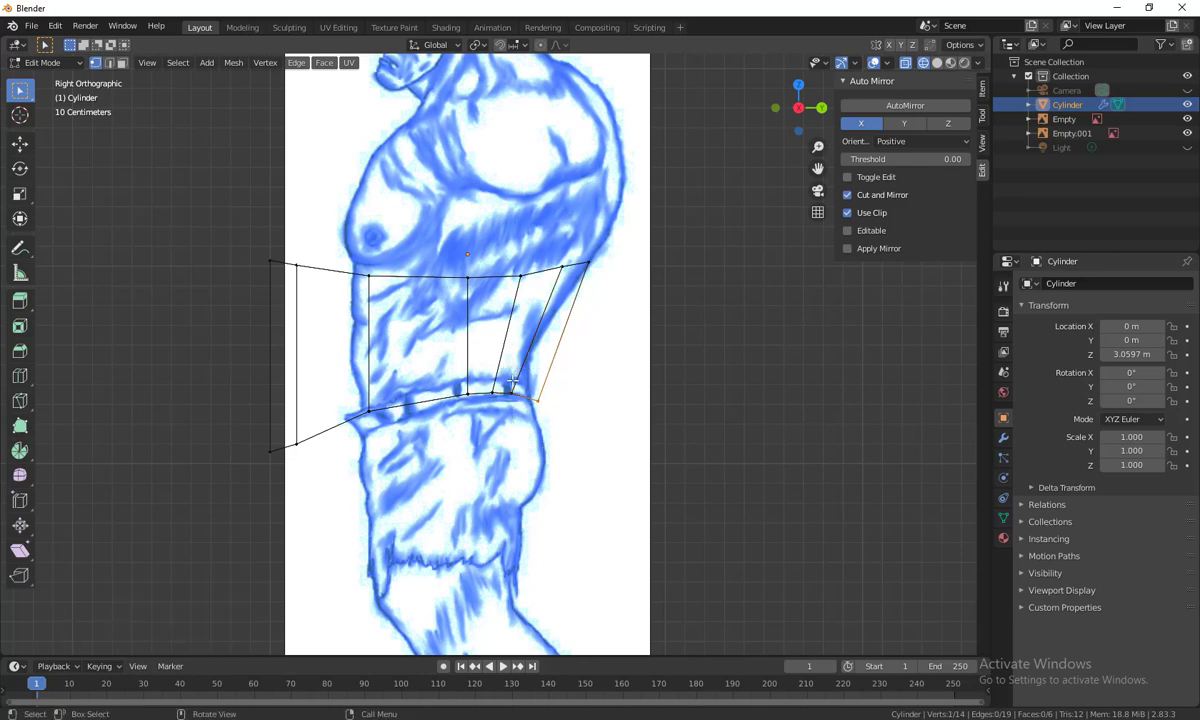
key("g")
left_click(549, 376)
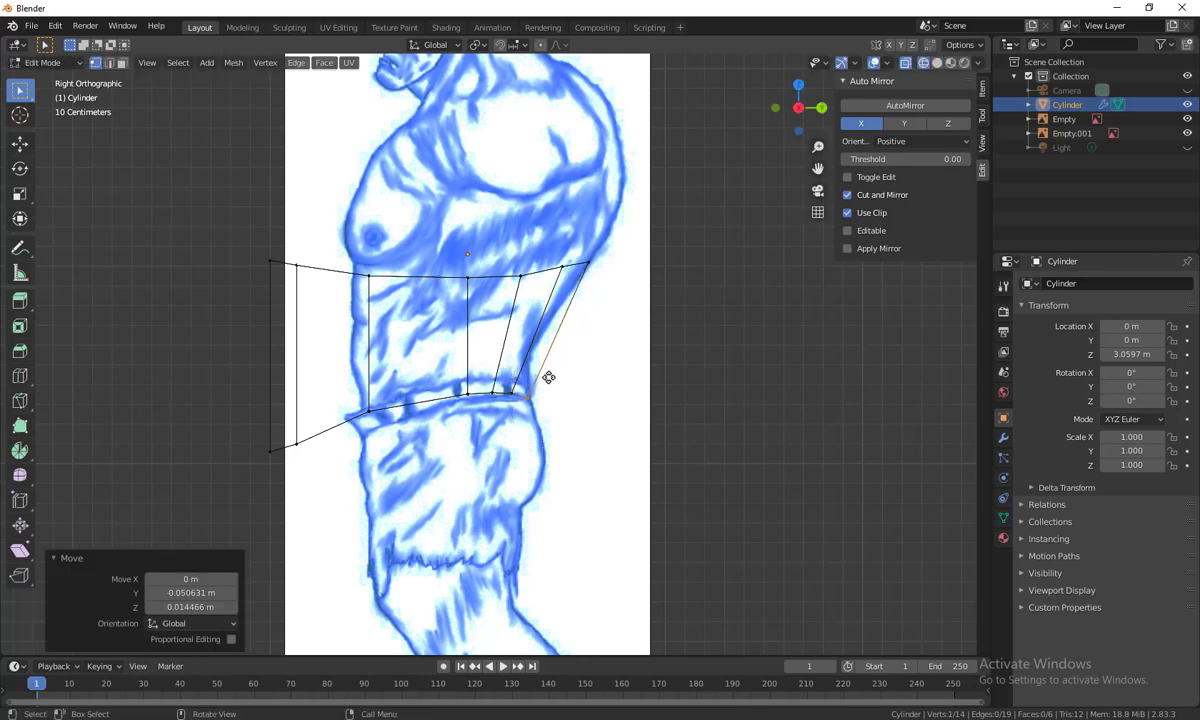
key("g")
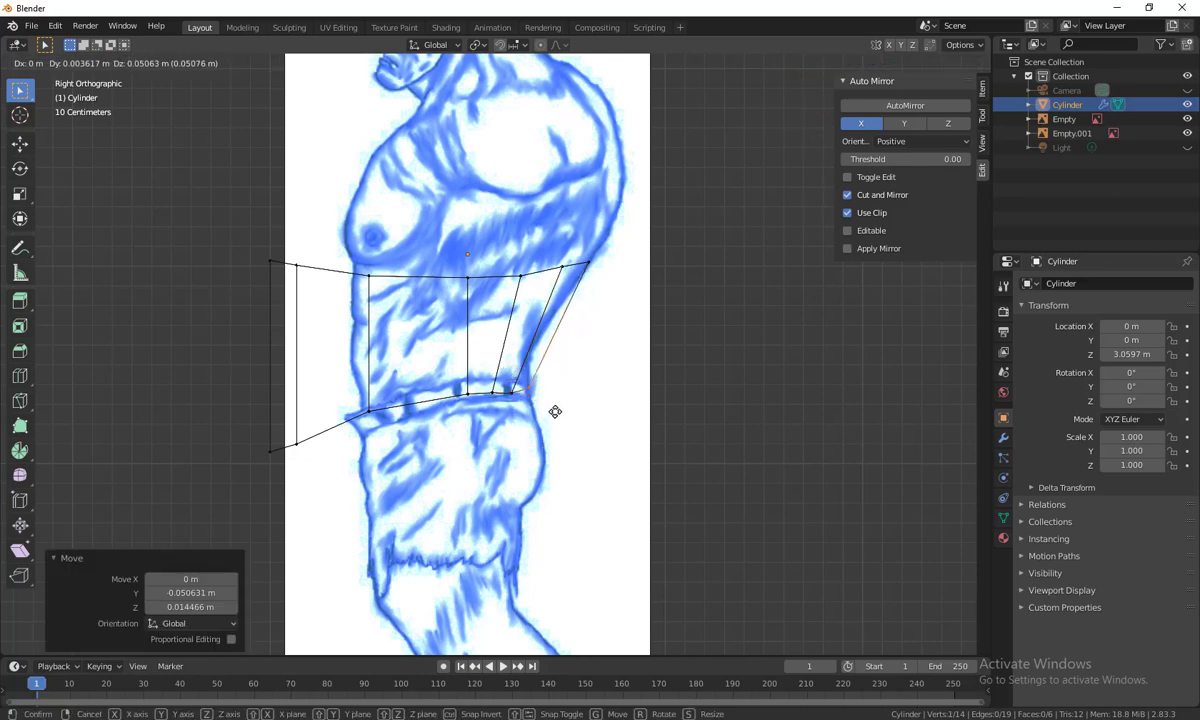
left_click(555, 410)
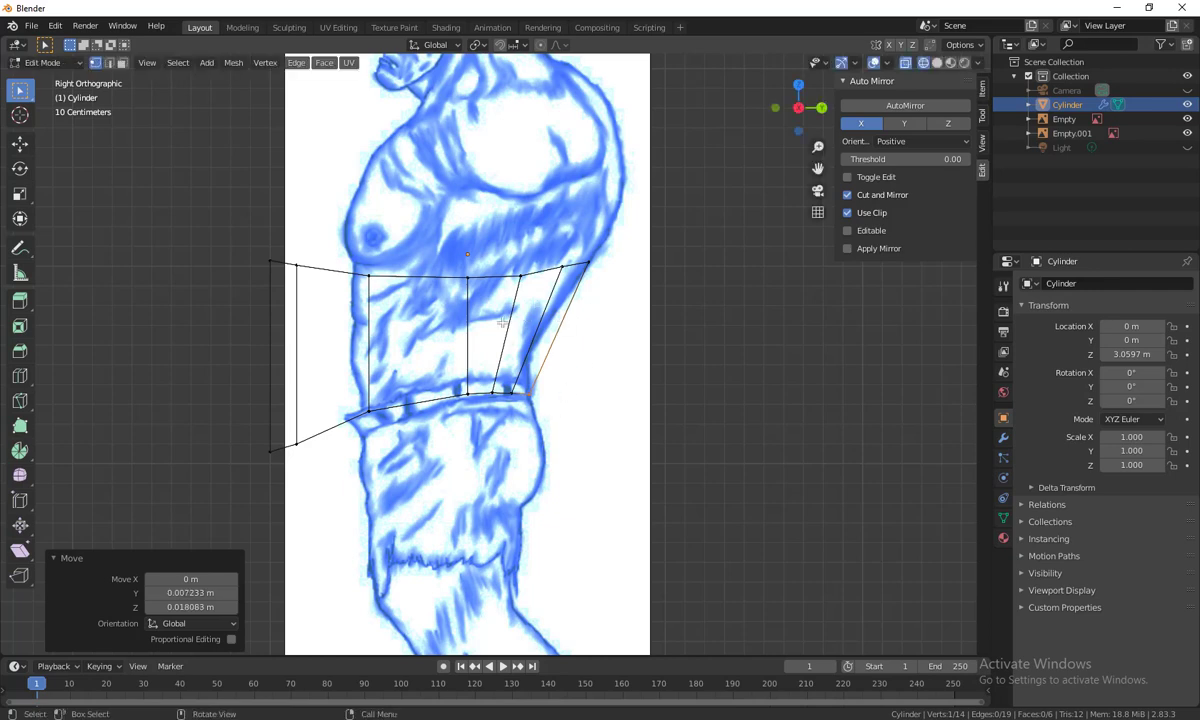
Box-select the three front columns of vertices and move them about 0.24 m back along Y
left_click_drag(406, 451, 125, 168)
key("g")
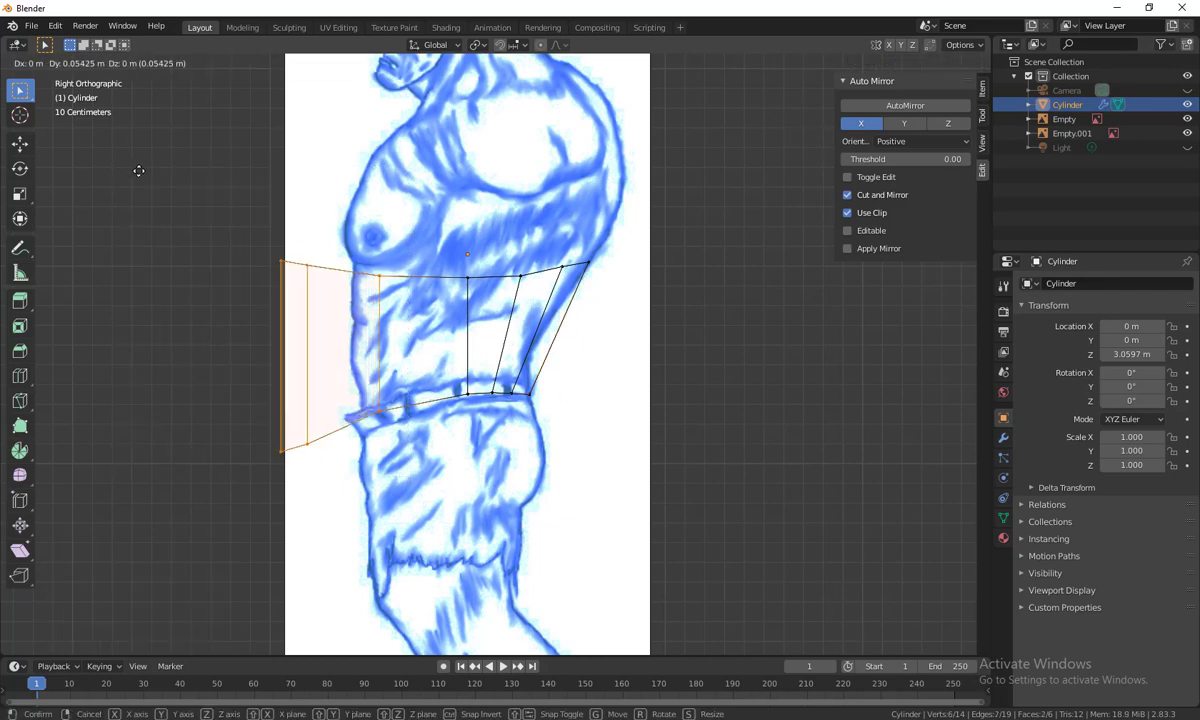
left_click(173, 174)
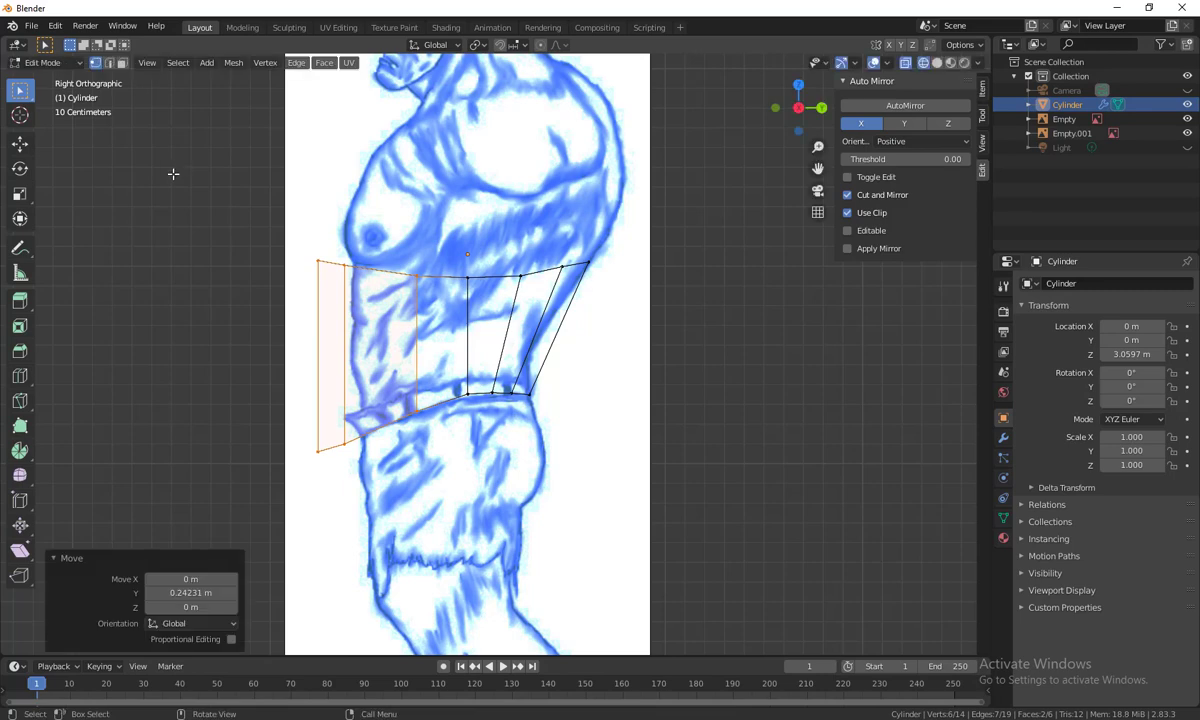
Move the two frontmost columns further back to the belly outline and raise their lower vertices about 0.12 m to the belt
key("g")
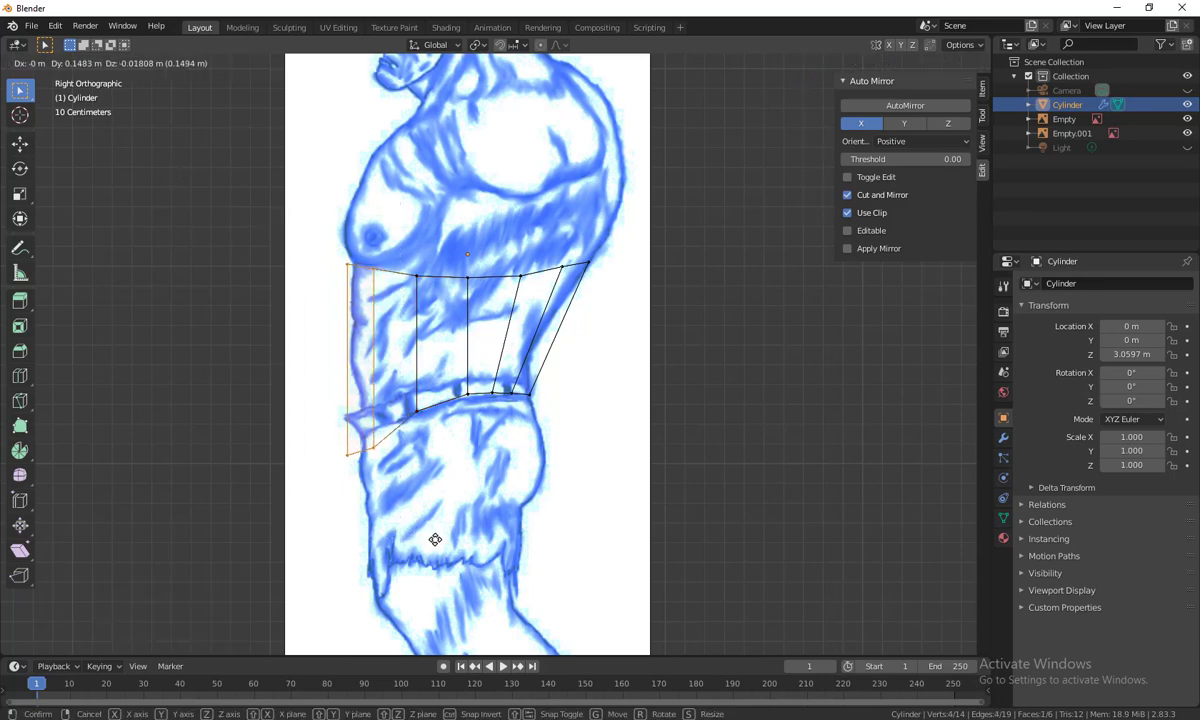
left_click(439, 540)
key("g")
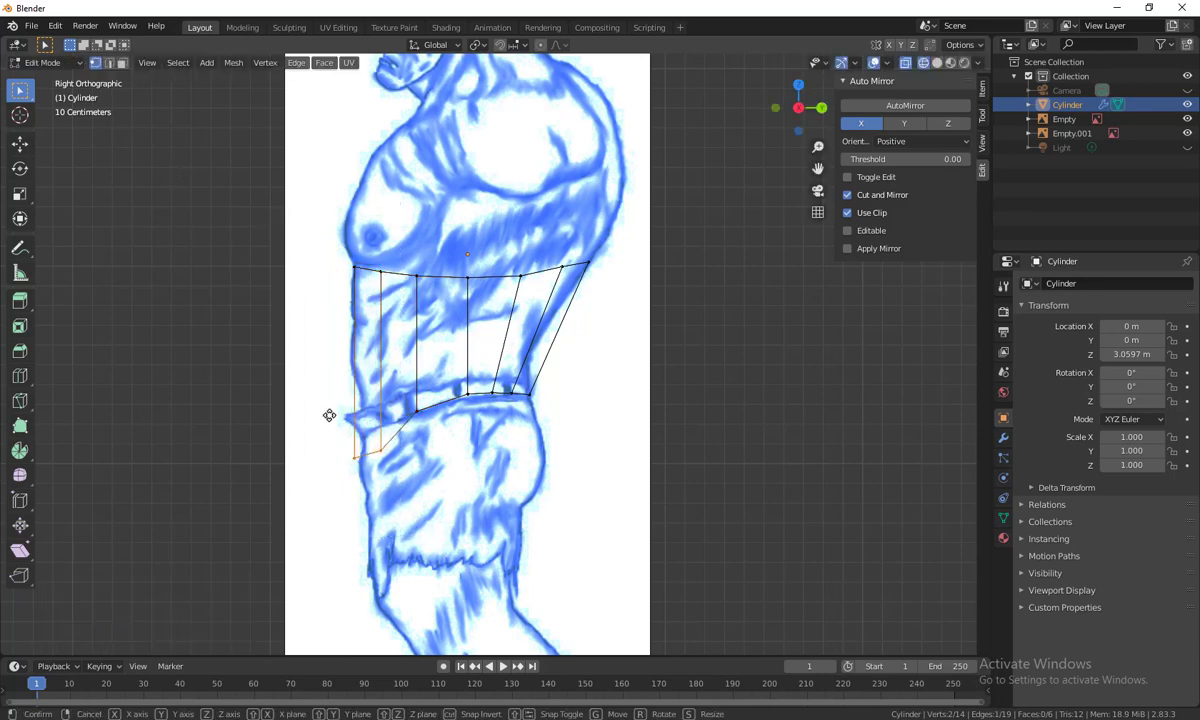
left_click(330, 397)
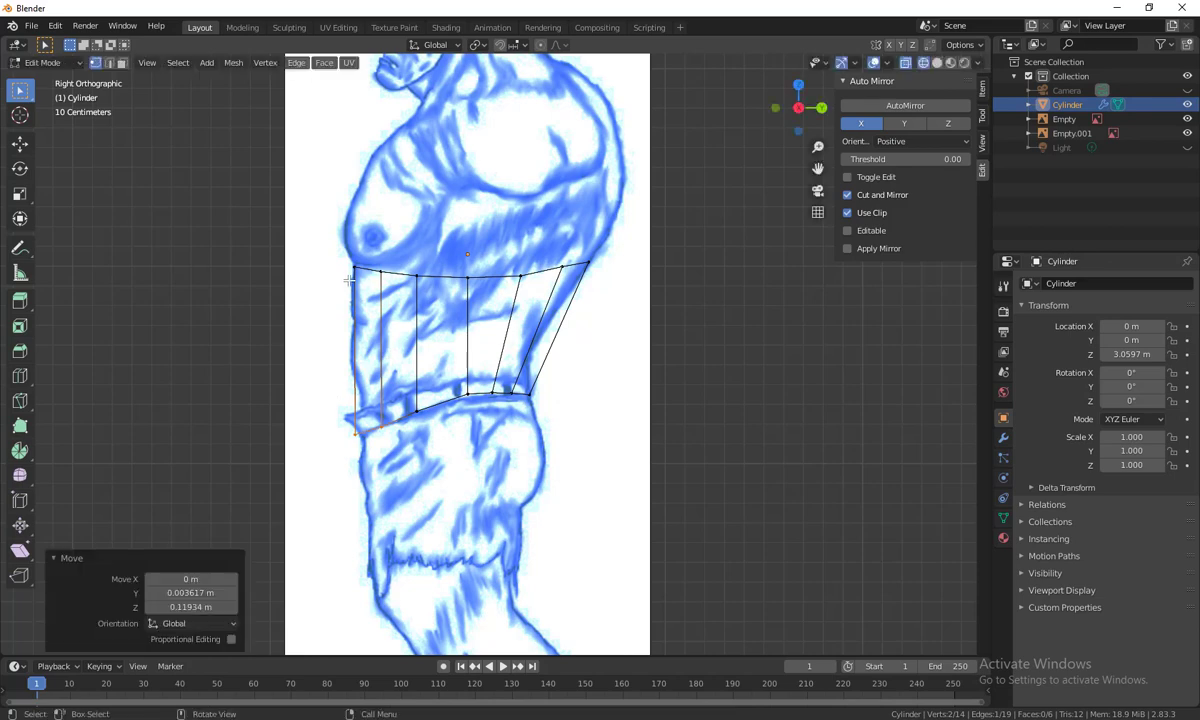
Examine the torso's side profile and its lower edge along the belt in the front view against the reference sketches
scroll(595, 372, "up", 1)
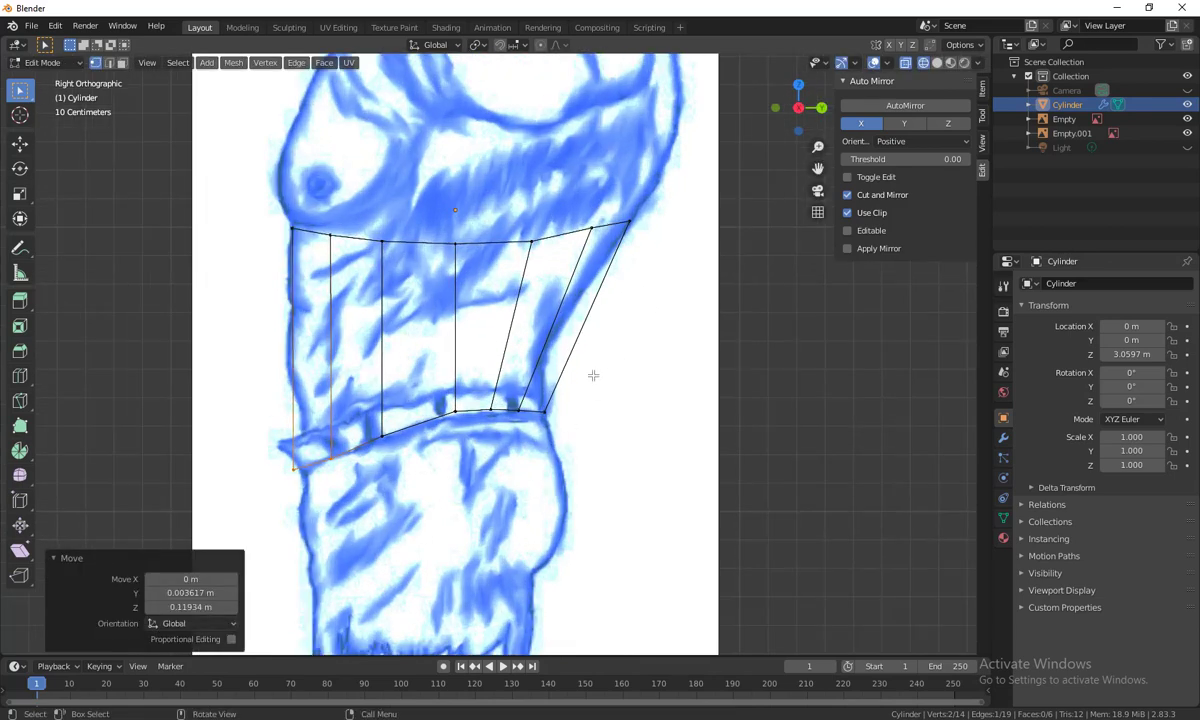
scroll(674, 424, "up", 1)
scroll(674, 424, "up", 2, "ctrl")
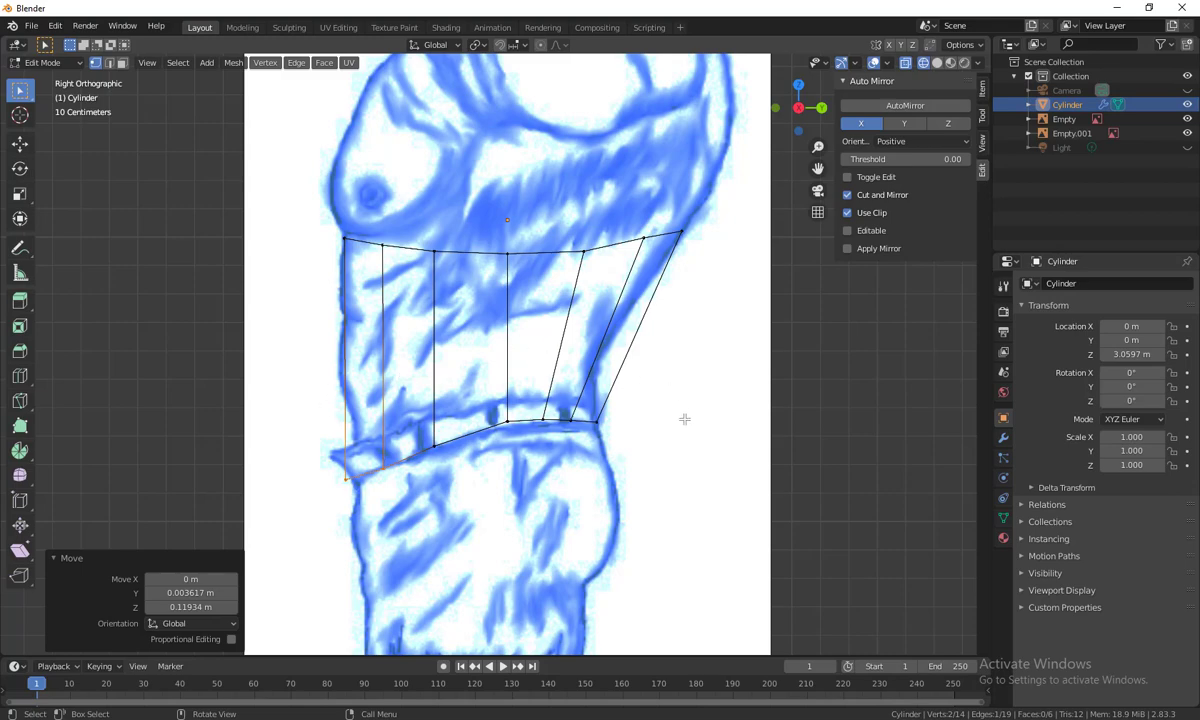
middle_click_drag(597, 445, 798, 442)
key("KP_1")
key("KP_Decimal")
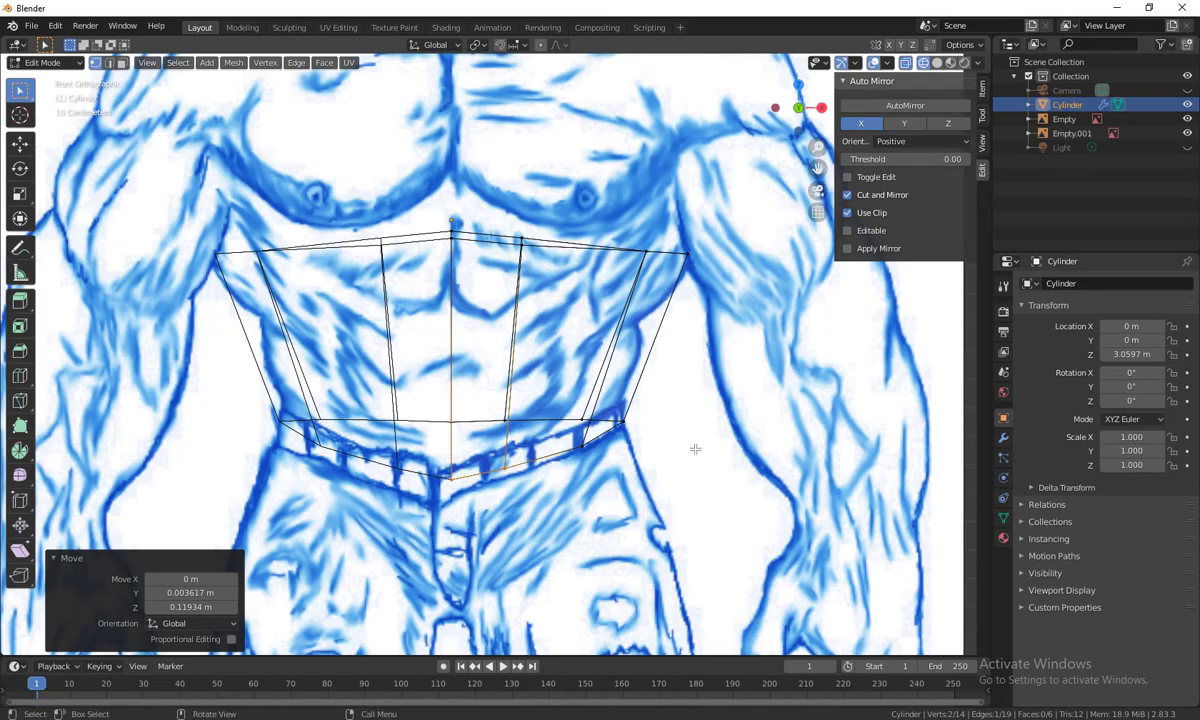
scroll(808, 410, "down", 2)
scroll(808, 410, "up", 4)
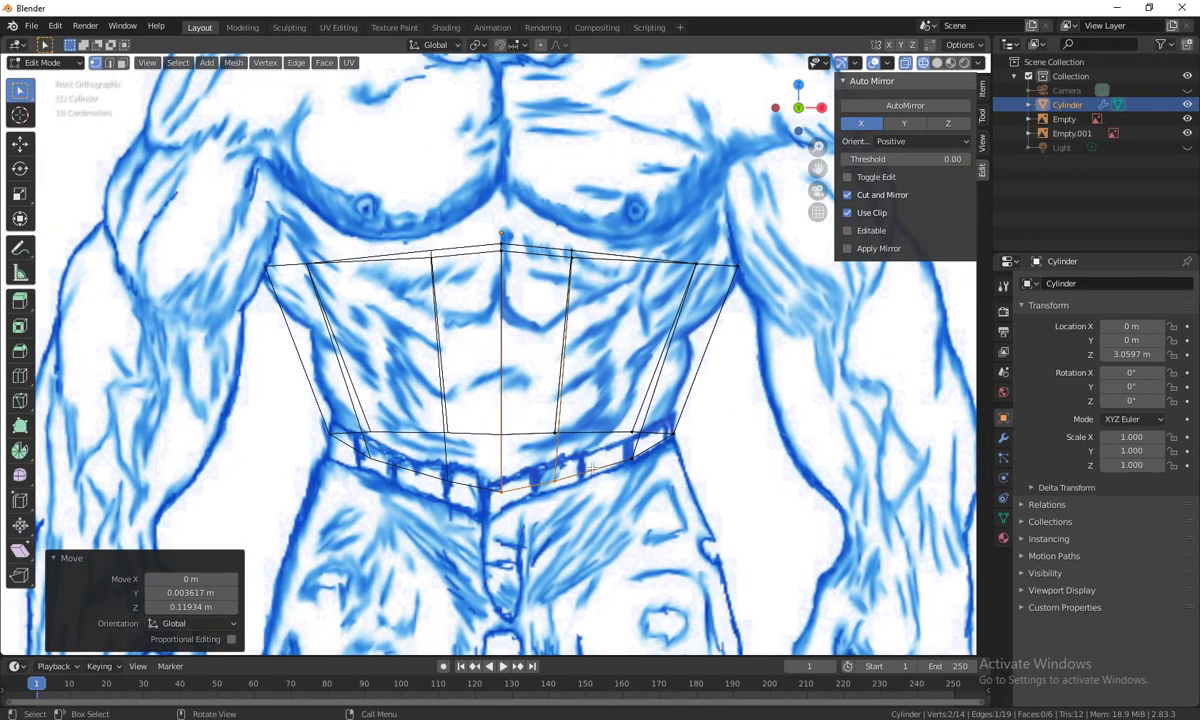
middle_click_drag(507, 475, 477, 415, "shift")
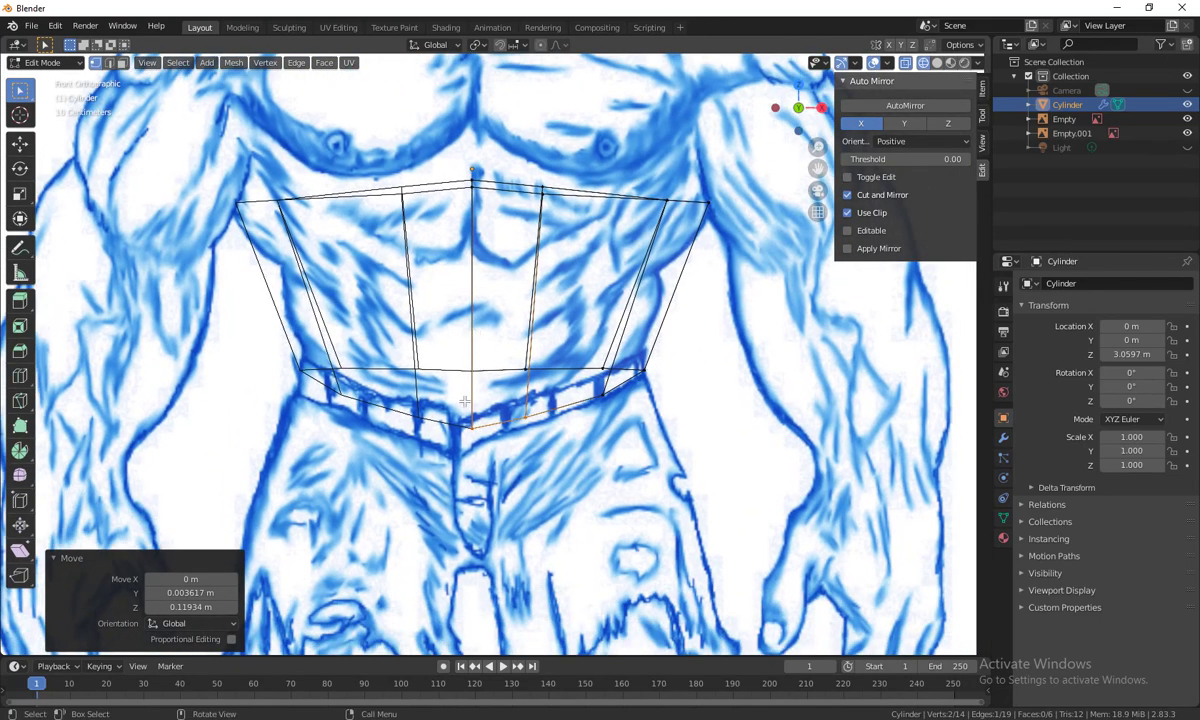
Compare the torso's silhouette with the front reference sketch in both solid and see-through display
key("shift+z")
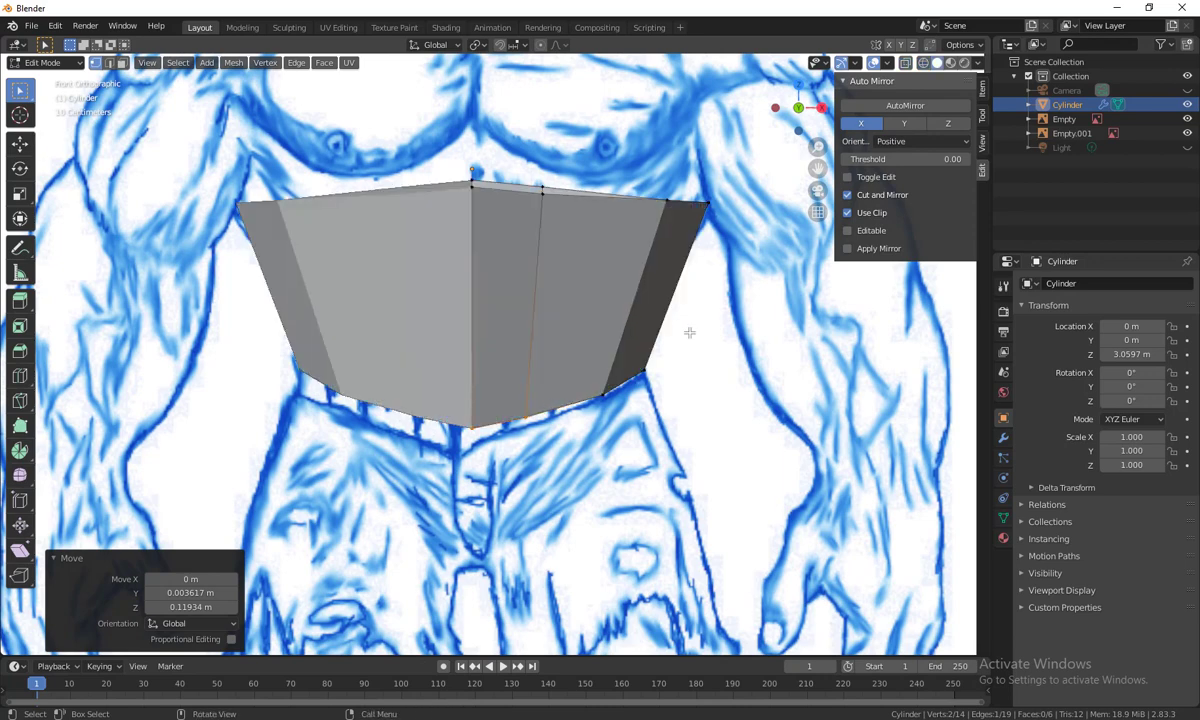
key("shift+z")
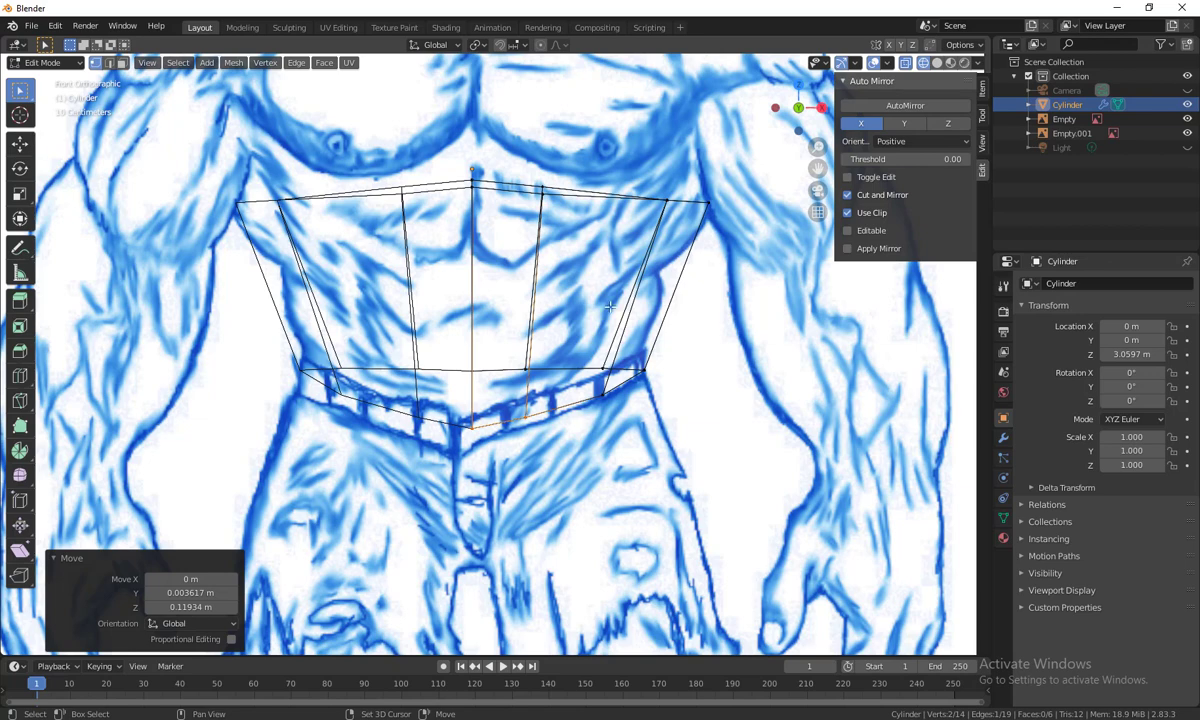
key("shift+z")
key("shift+z")
key("shift+z")
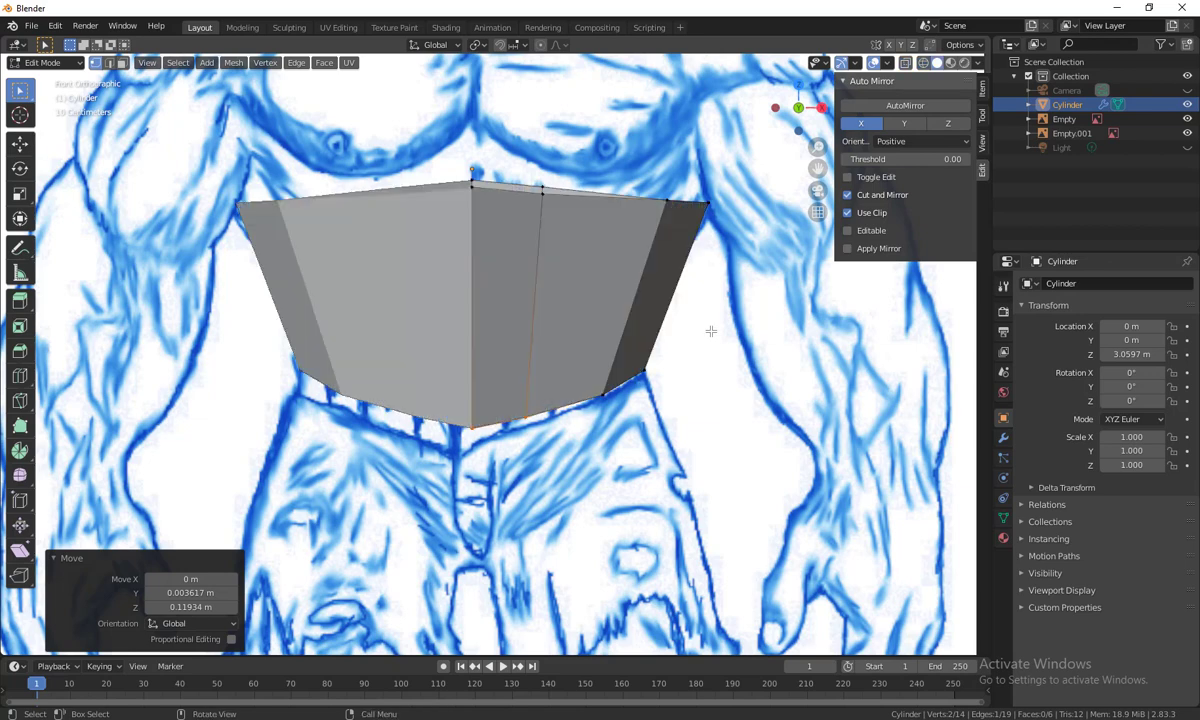
key("shift")
key("shift+z")
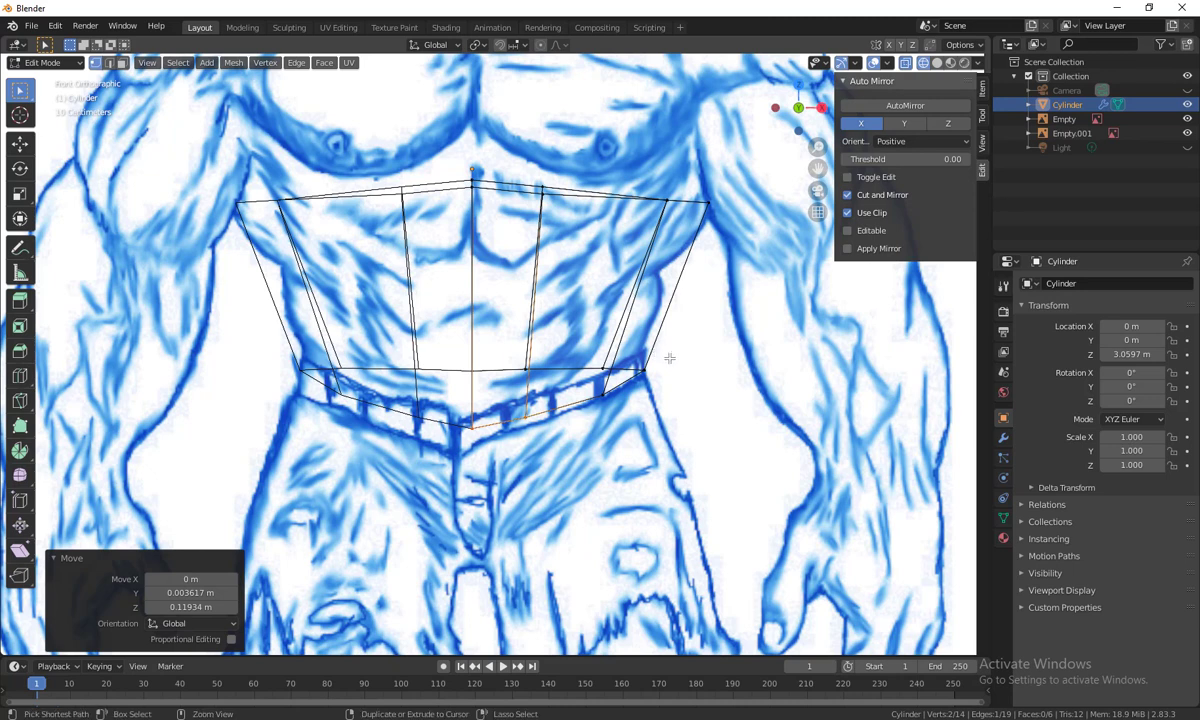
Cut a horizontal edge loop across the torso with slide factor 0.150 and move its outer vertices about 0.075 m inward to the waist outline
key("ctrl+r")
left_click(675, 280)
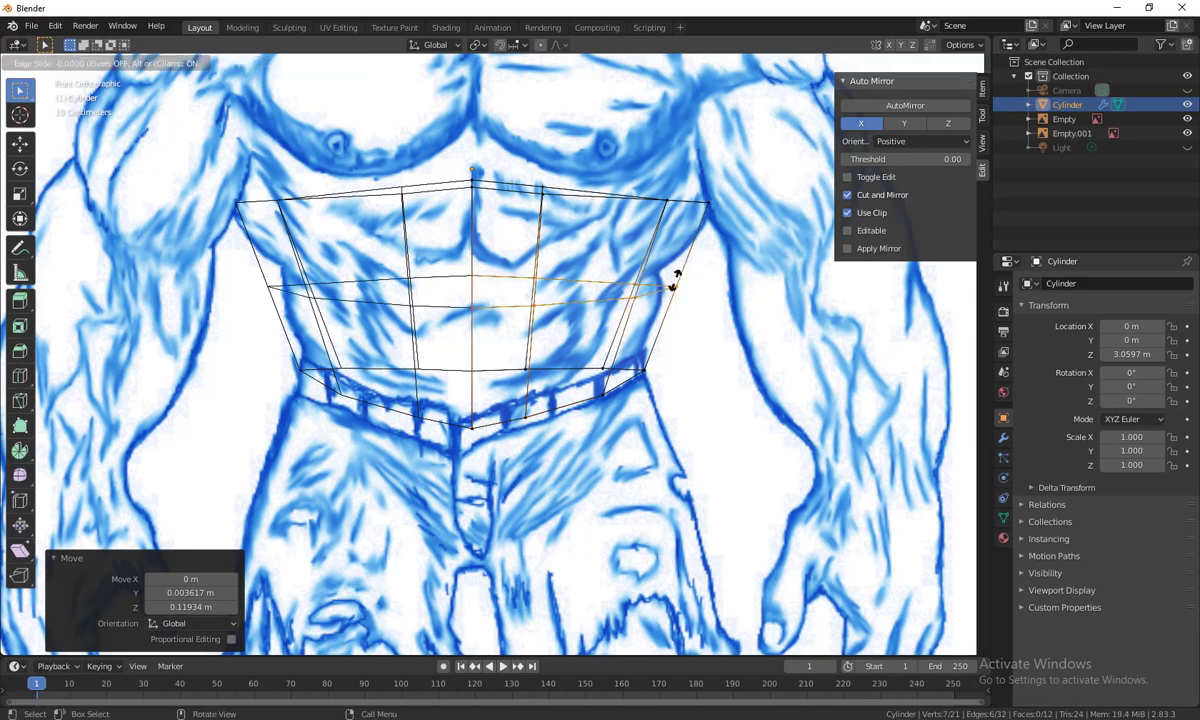
left_click_drag(675, 280, 676, 266)
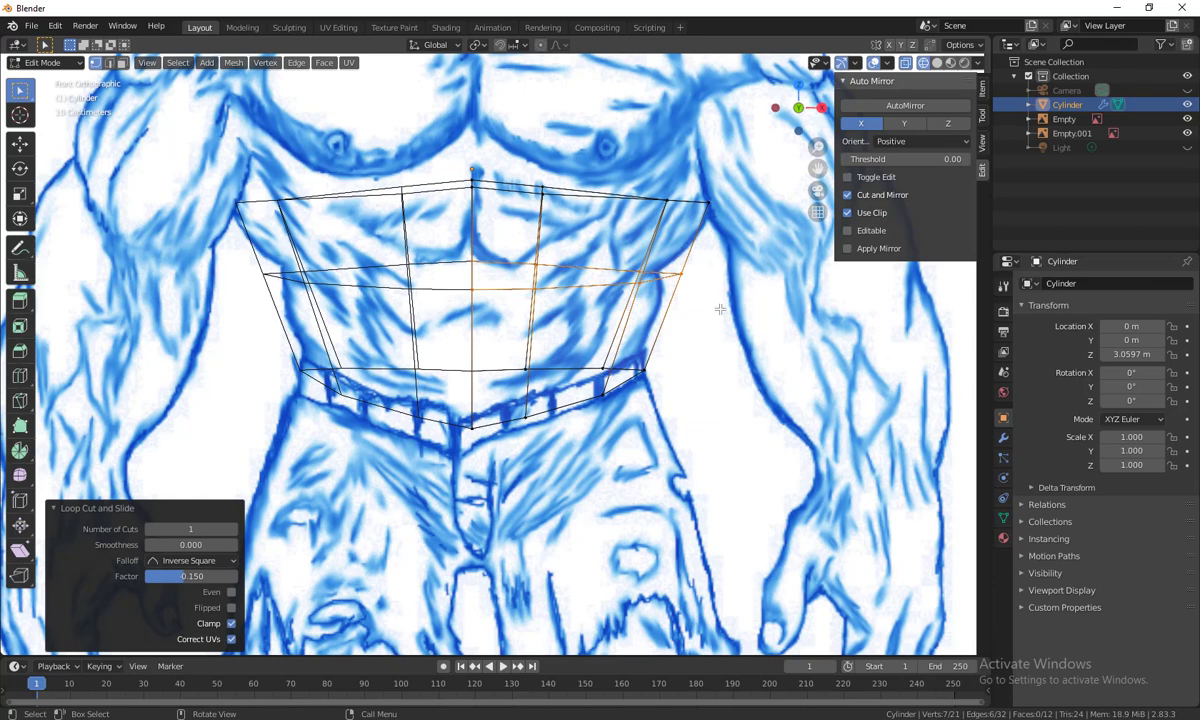
left_click(622, 267)
key("g")
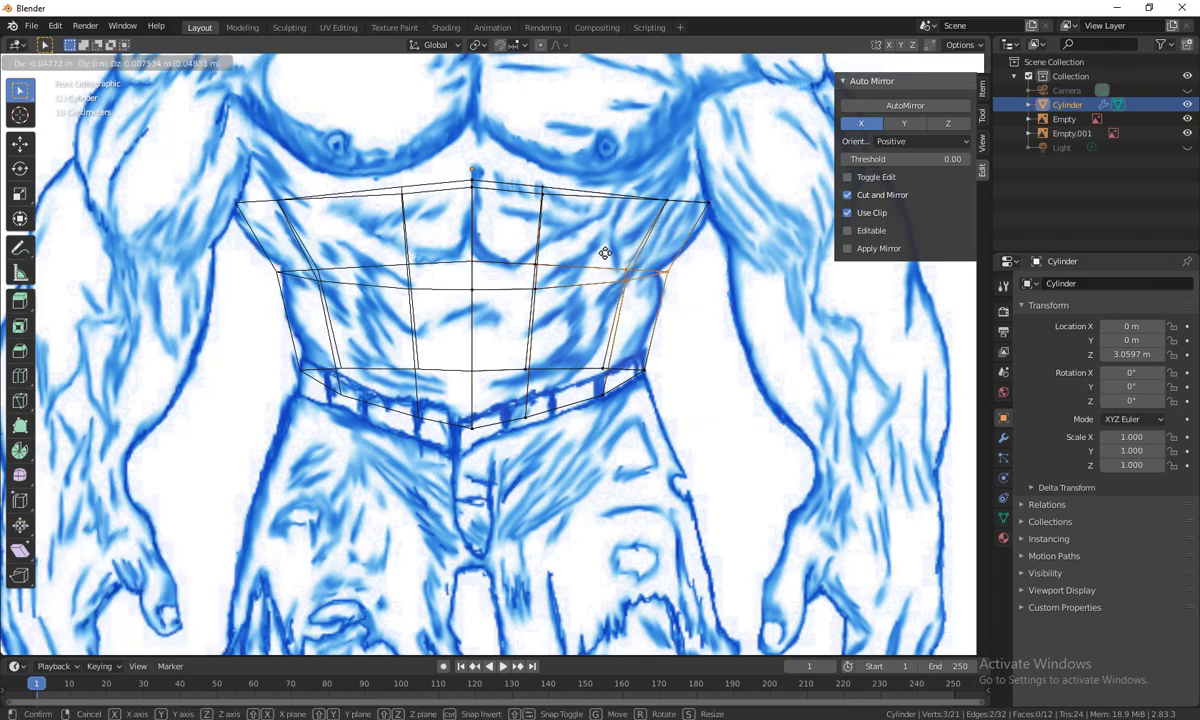
left_click(601, 254)
Shift the waist-loop vertices beside the centre line inward, and their top vertices about 0.035 m inward and 0.013 m up
left_click(535, 266)
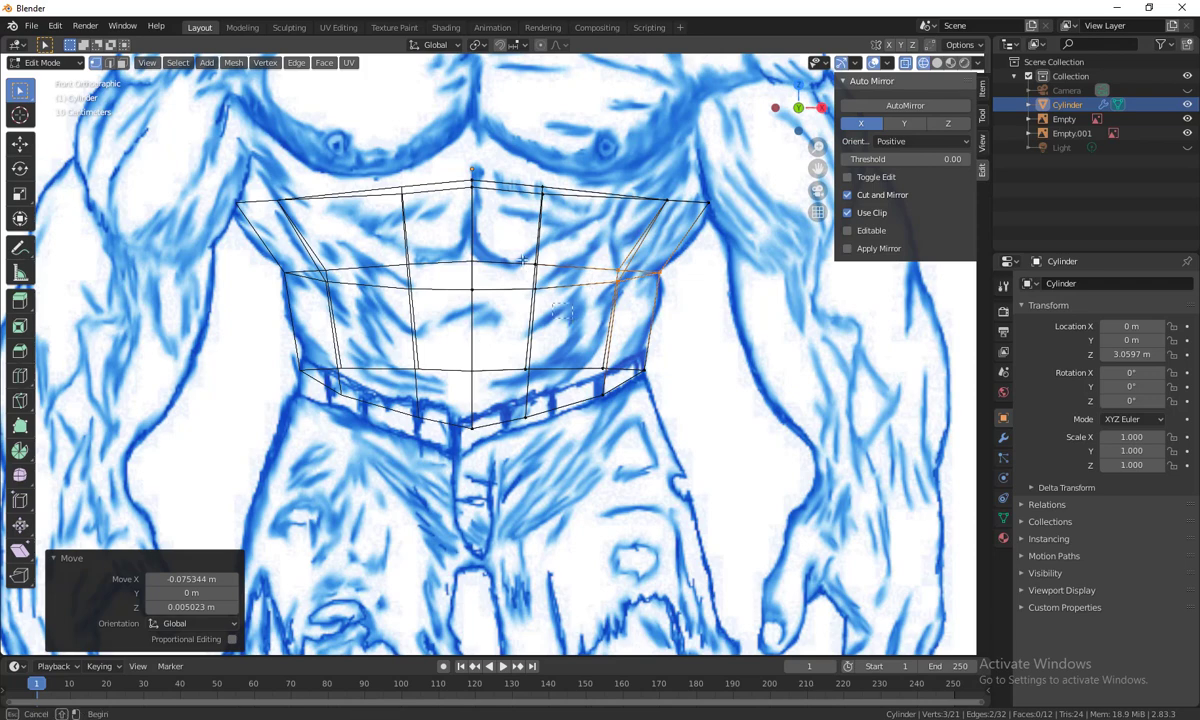
key("g")
left_click(509, 244)
left_click(538, 192)
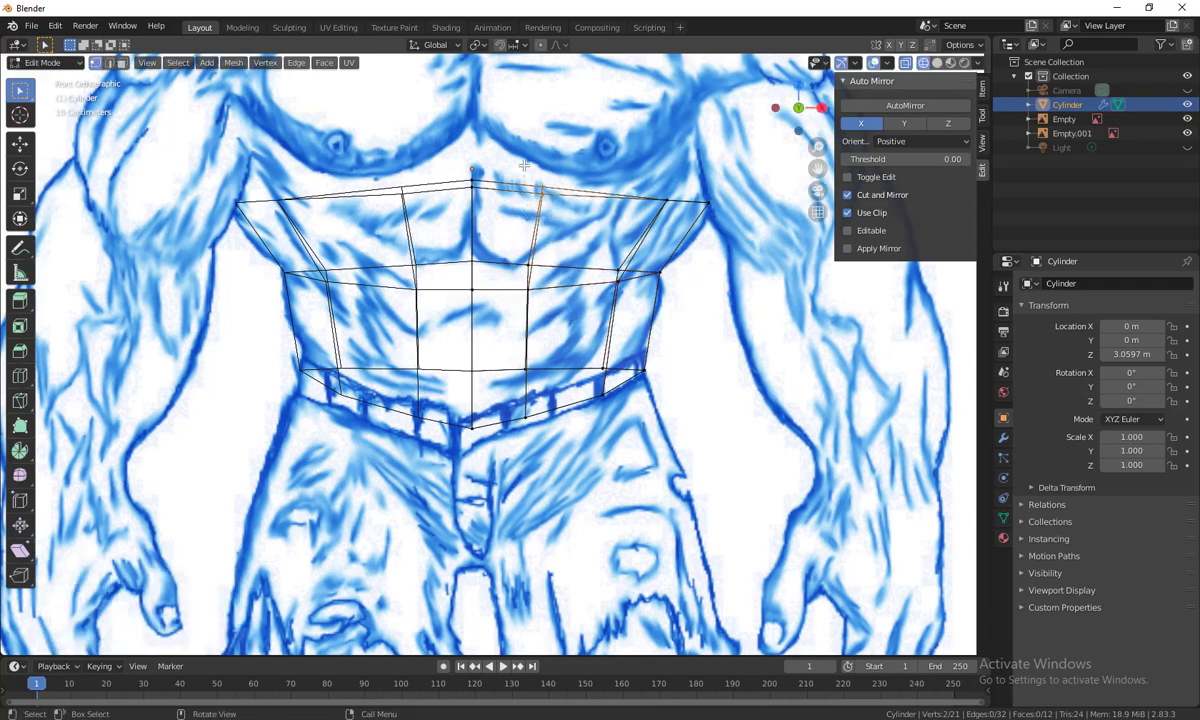
key("g")
left_click(513, 162)
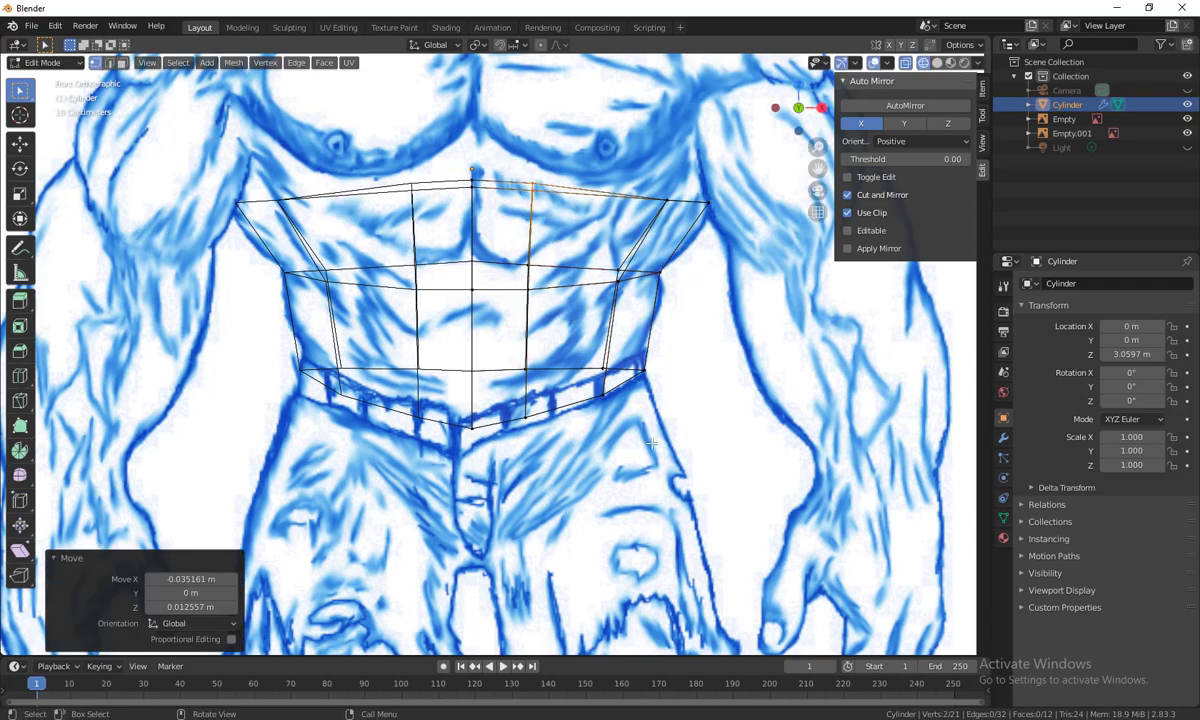
Move the whole vertex column beside the centre line about 0.08 m inward and 0.015 m down
left_click(526, 290, "alt")
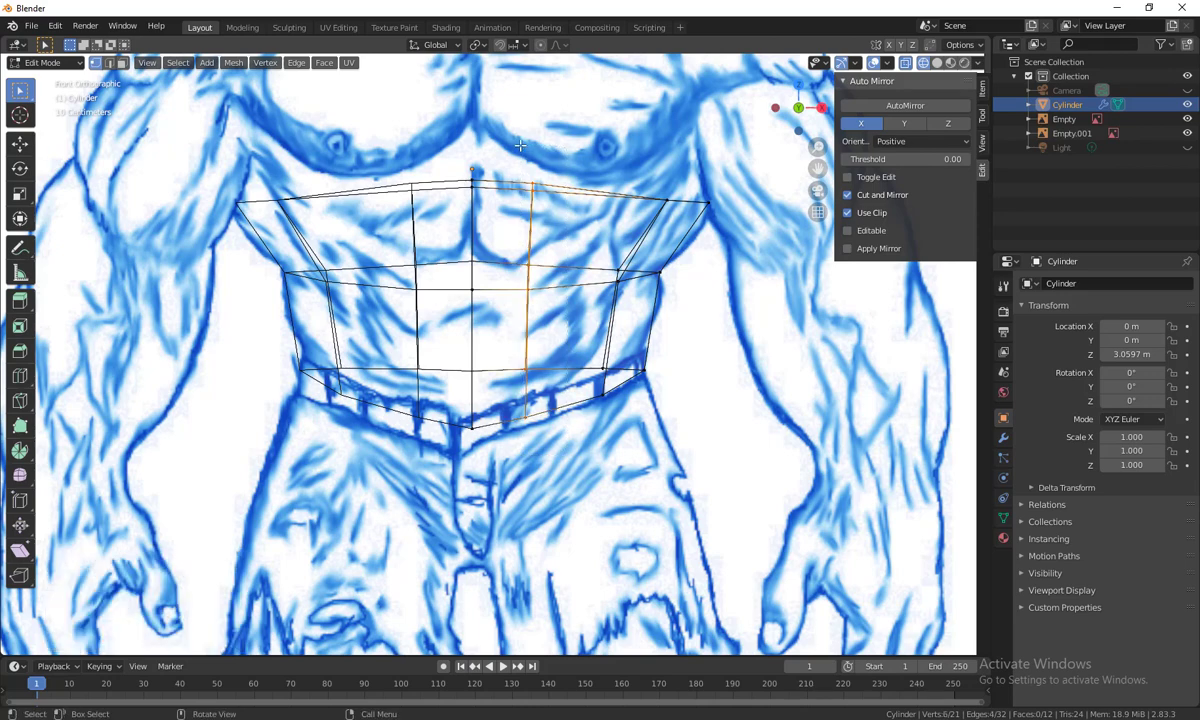
key("g")
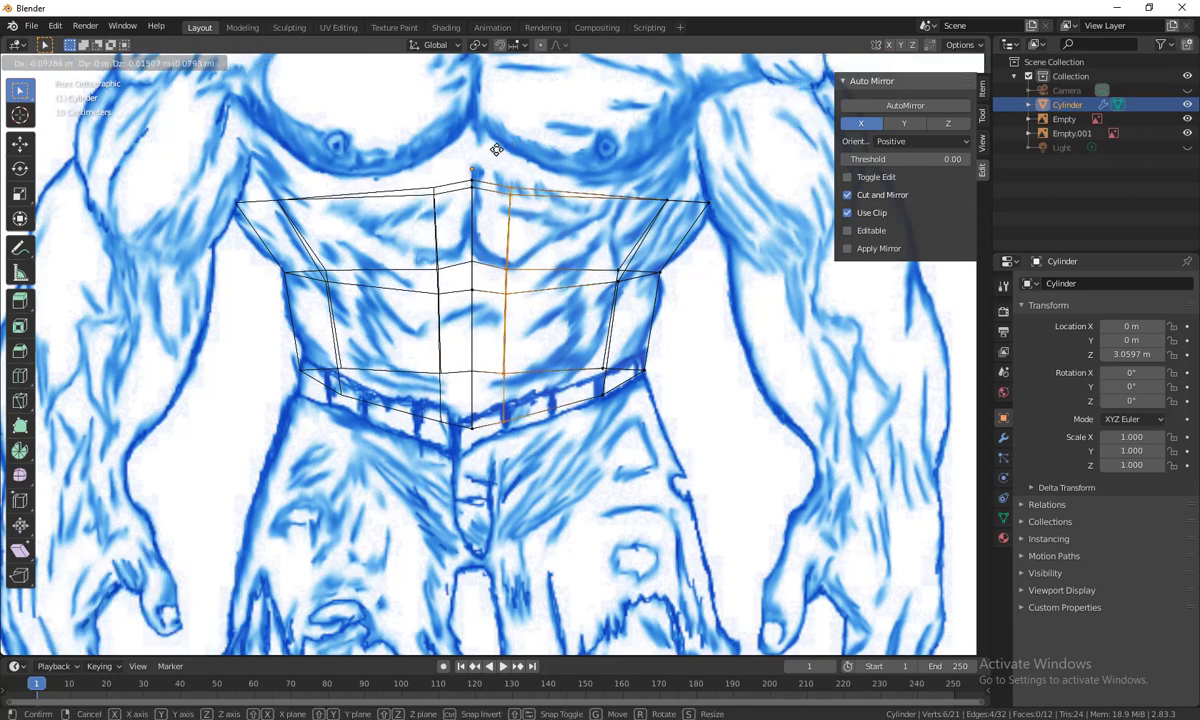
left_click(496, 158)
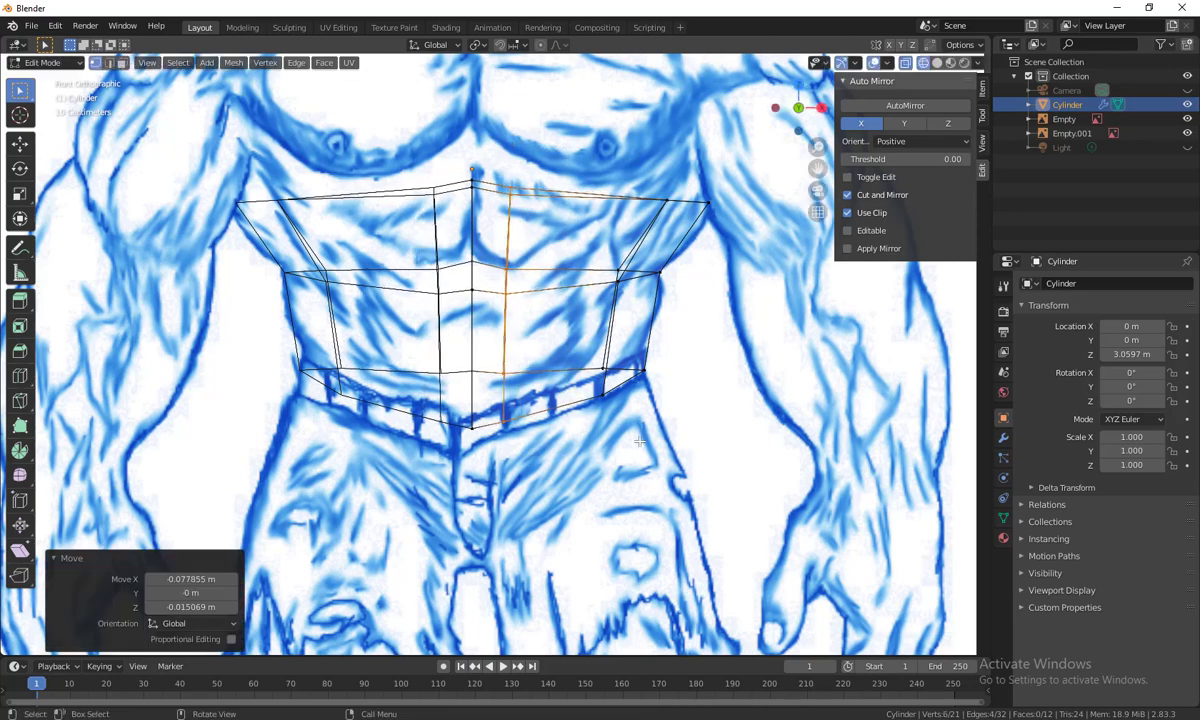
Move the second column's four lower vertices about 0.15 m inward and its top pair about 0.25 m inward and 0.035 m up
left_click(600, 405, "alt")
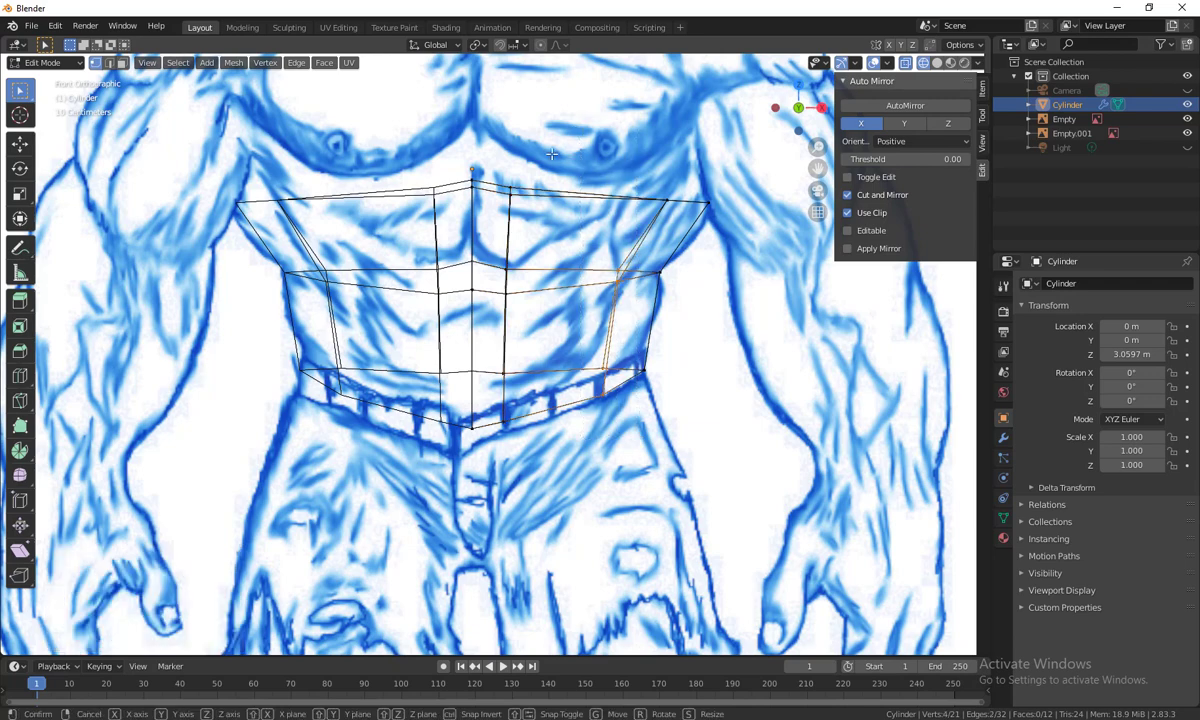
key("g")
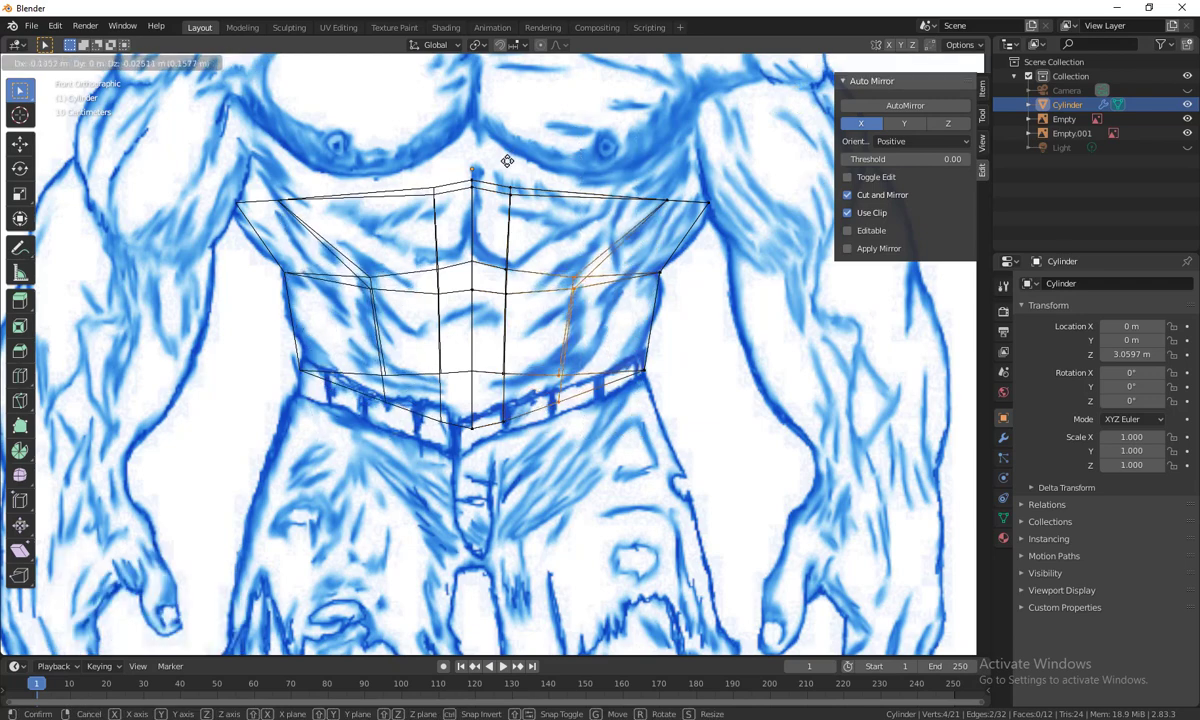
left_click(510, 160)
left_click(636, 212, "alt")
key("g")
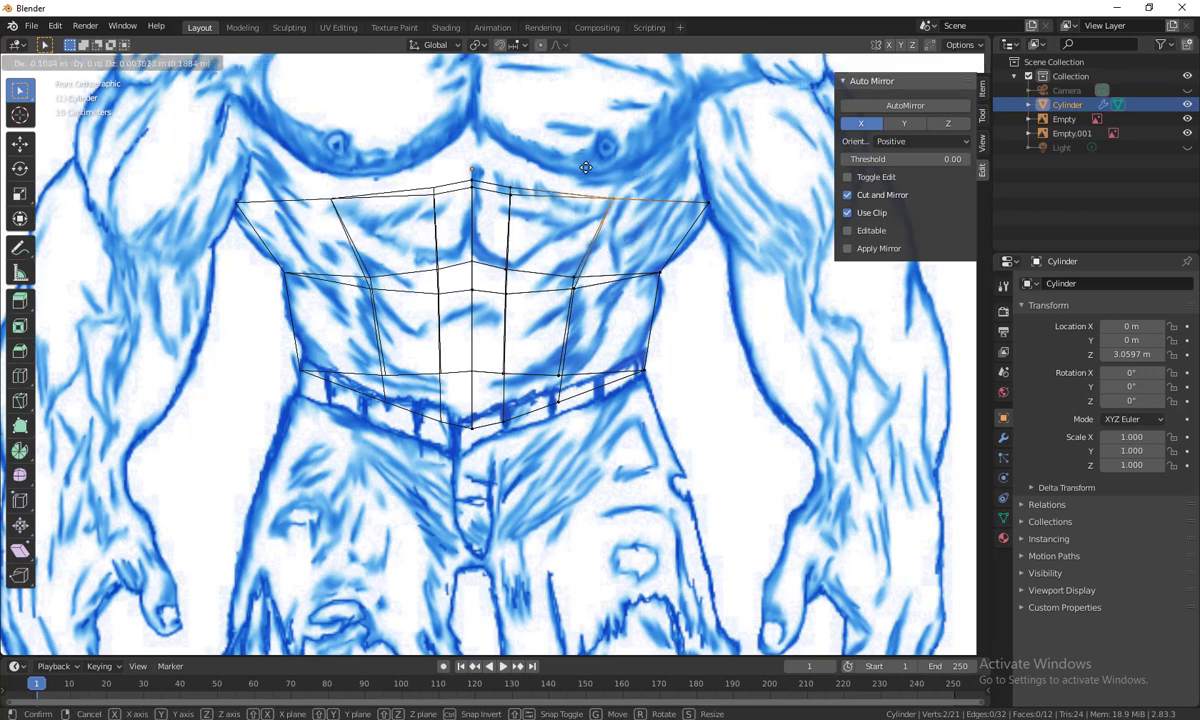
left_click(567, 160)
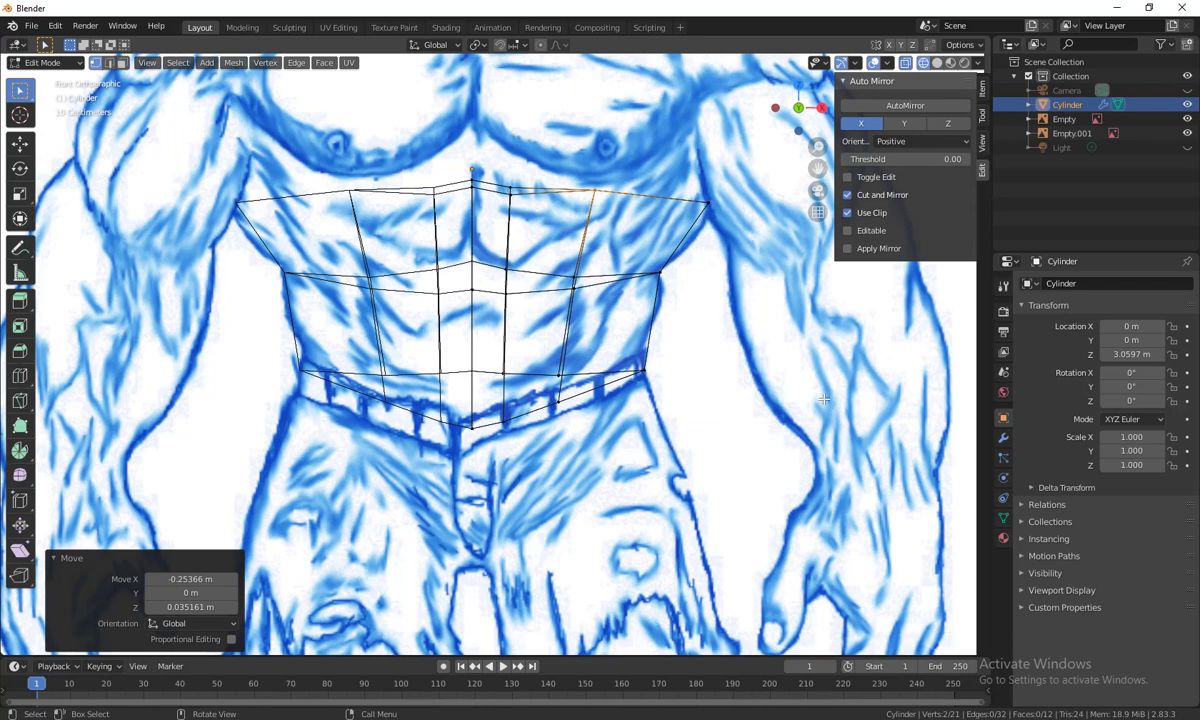
In the side view, box-select the three rear vertices of the waist loop and move them about 0.057 m forward to the back outline
key("KP_3")
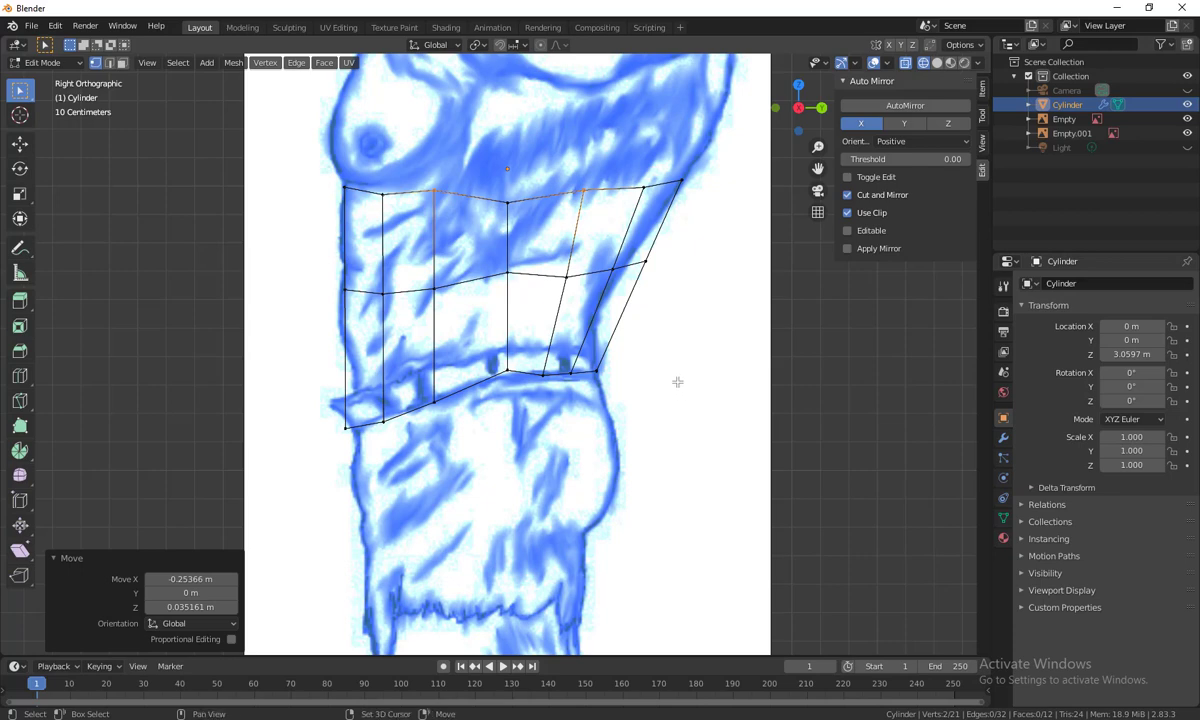
scroll(681, 404, "up", 2)
key("b")
left_click_drag(522, 283, 665, 365)
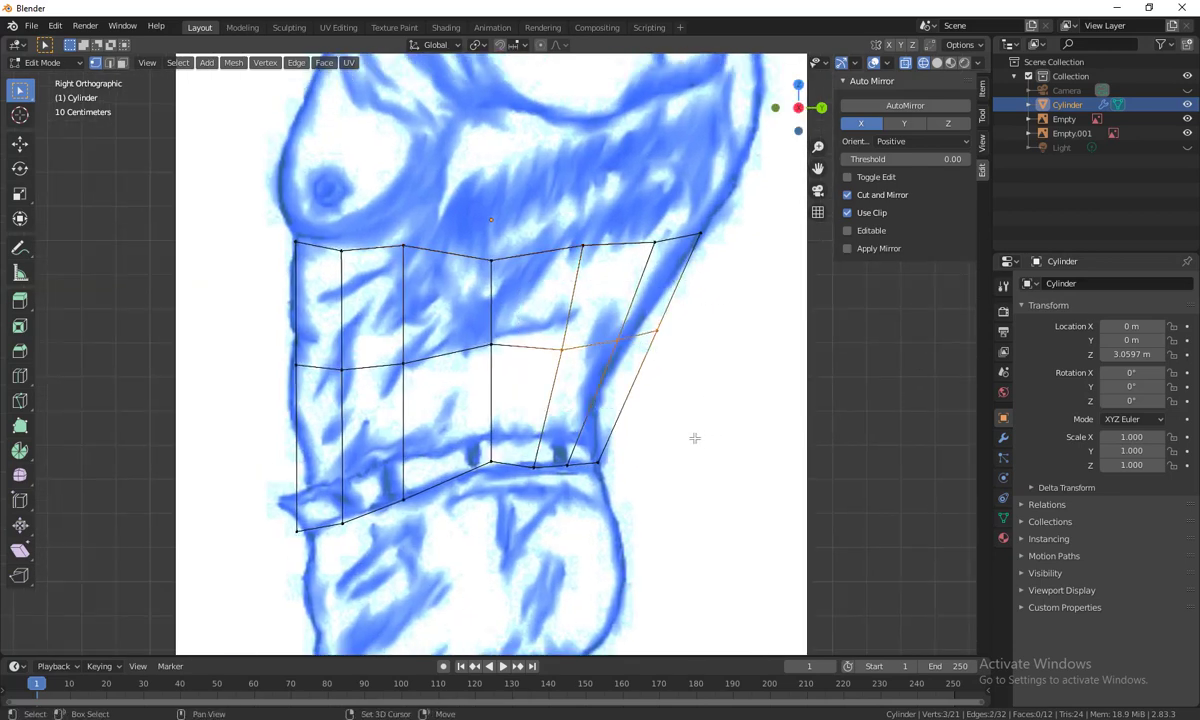
middle_click_drag(691, 436, 656, 403, "shift")
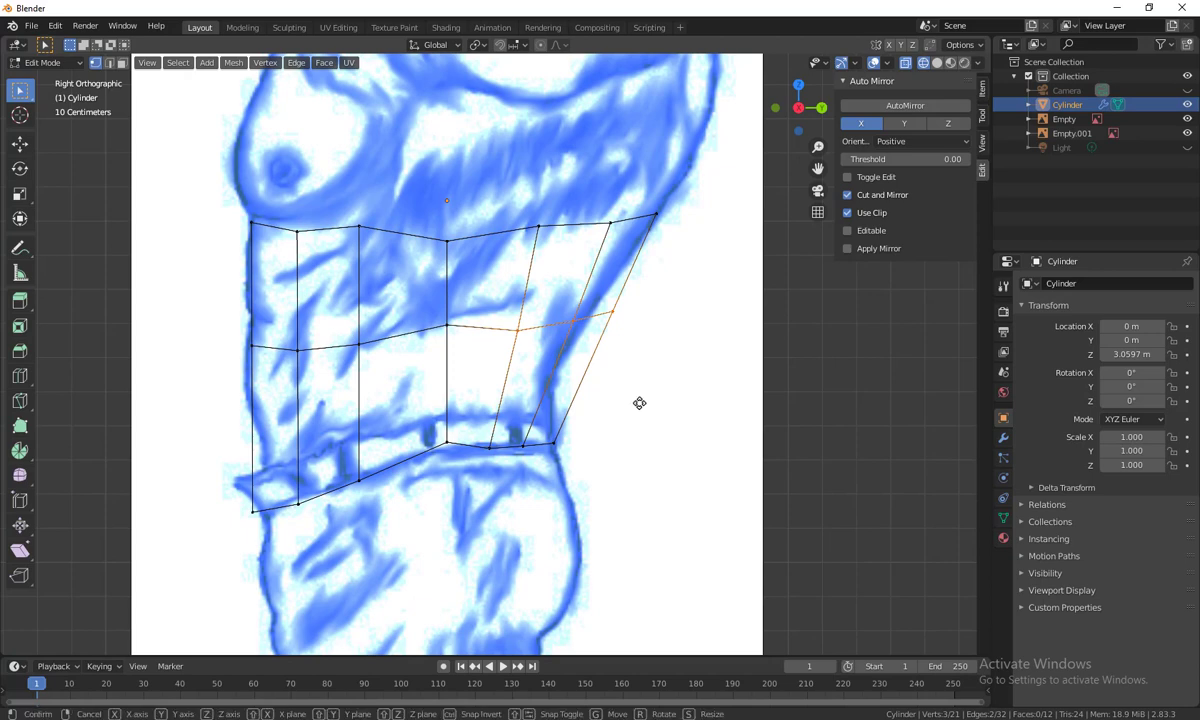
key("g")
left_click(638, 402)
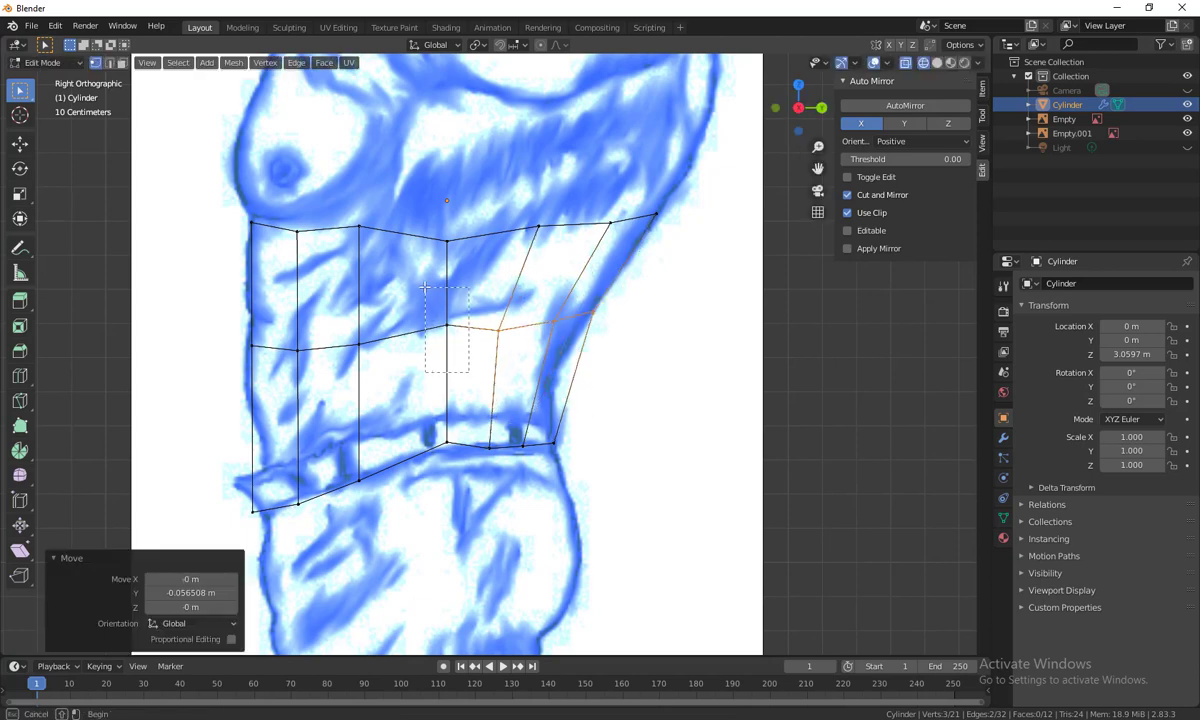
Adjust the side column: waist vertex about 0.05 m forward, top vertex 0.06 m up, bottom vertex 0.07 m forward and 0.03 m down
left_click(446, 326)
key("g")
left_click(388, 274)
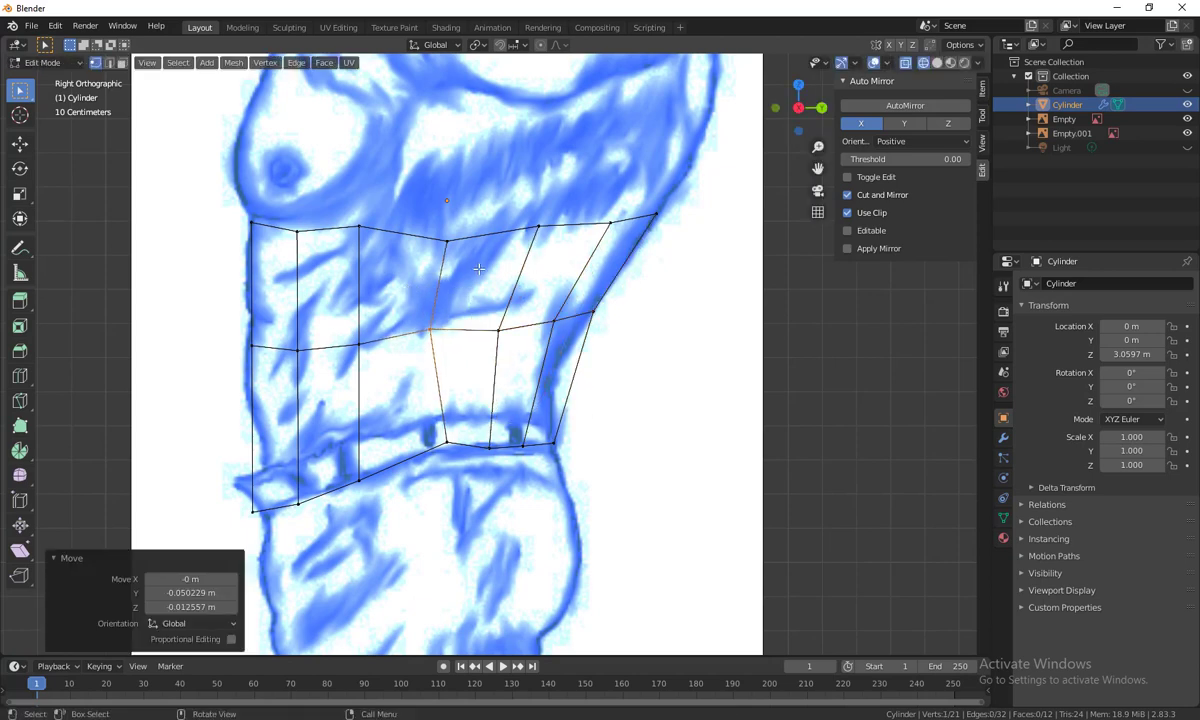
left_click(446, 240)
key("g")
left_click(405, 179)
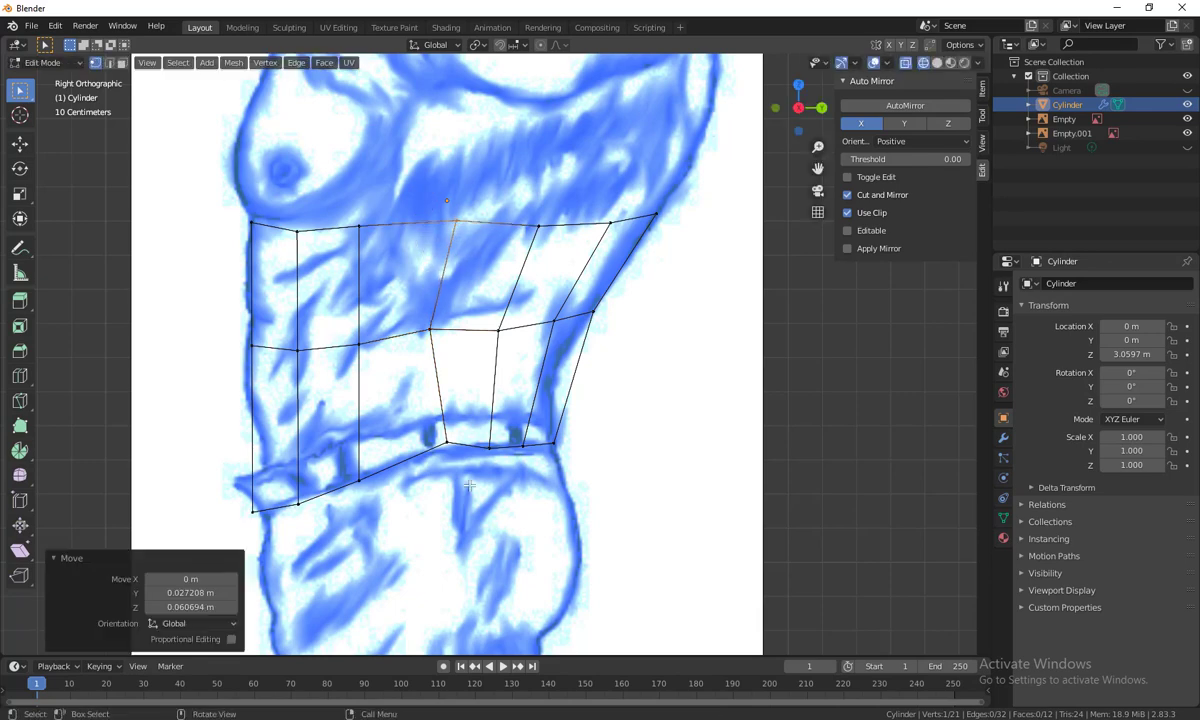
left_click(442, 455)
key("g")
left_click(411, 485)
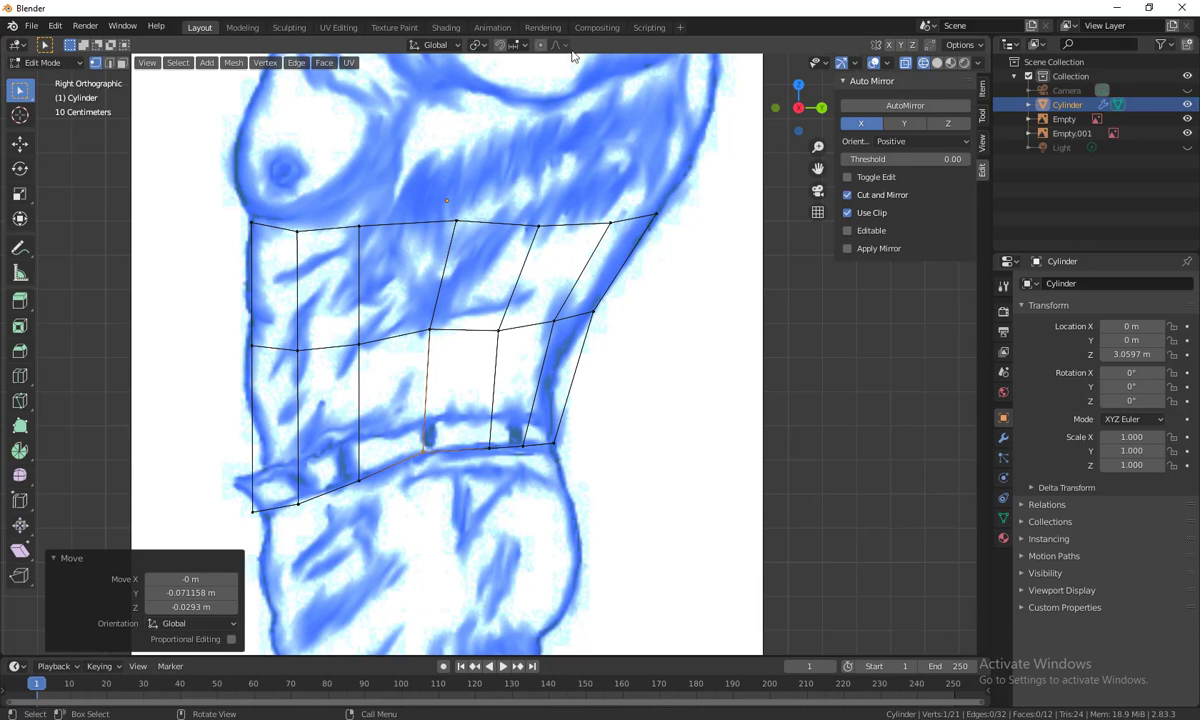
Raise the frontmost vertex of the waist loop along the belly outline in the side view
scroll(584, 452, "down", 3)
middle_click_drag(581, 461, 603, 474, "shift")
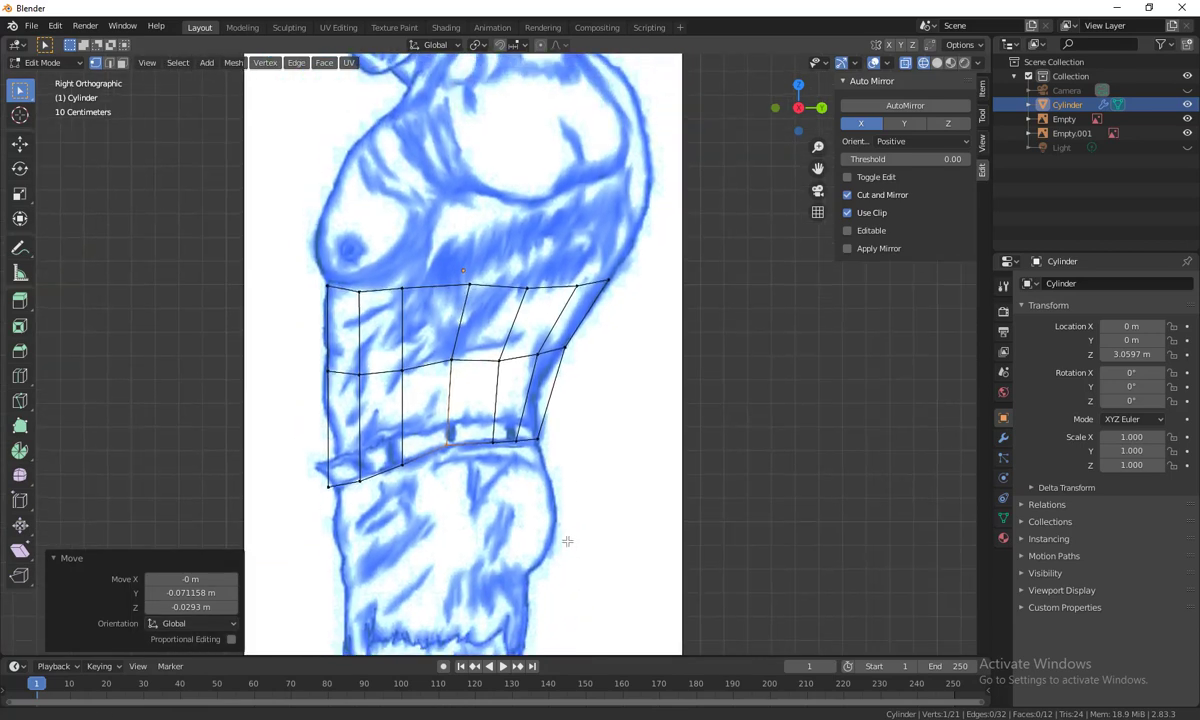
scroll(330, 420, "up", 2)
left_click(317, 360)
key("g")
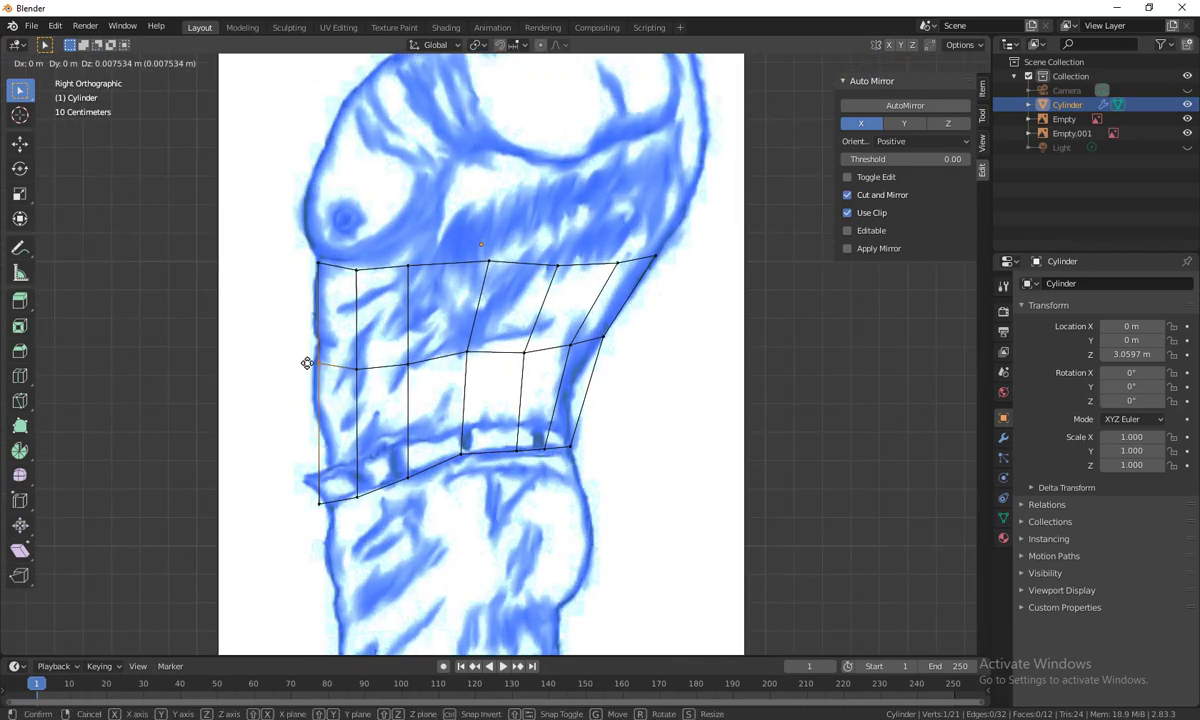
left_click(308, 346)
Raise the second and third waist-loop vertices from the front about 0.06 m and 0.04 m, nudging both slightly forward
key("g")
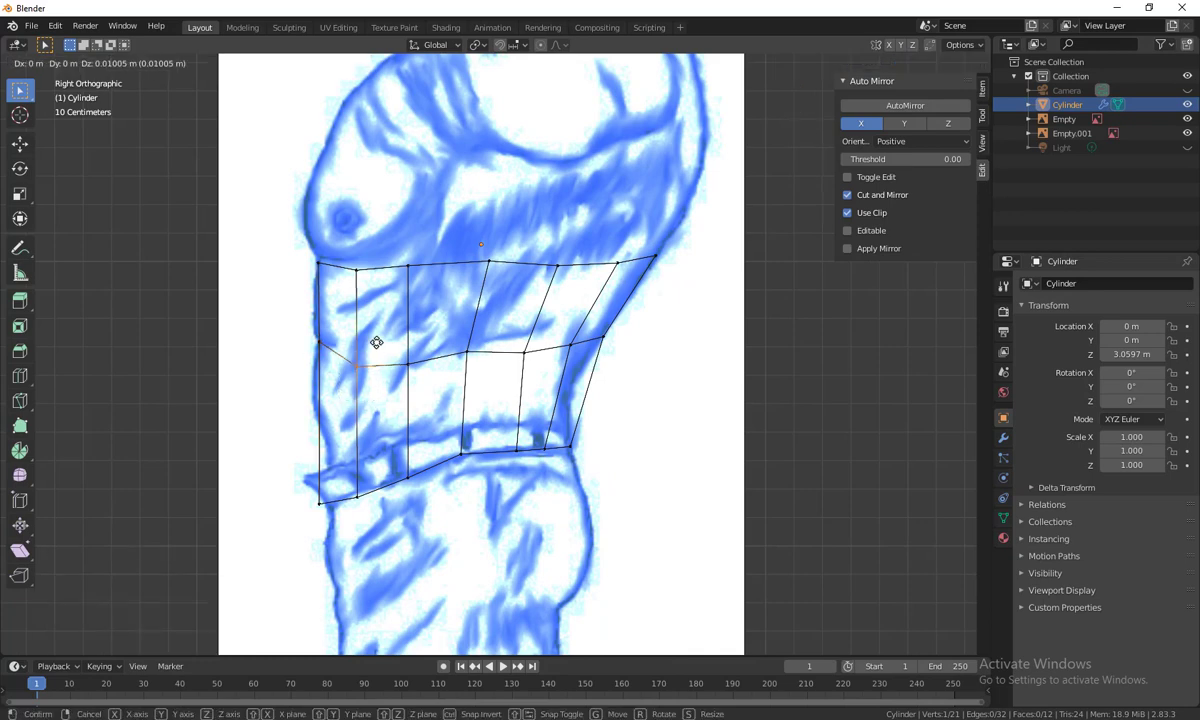
left_click(375, 333)
key("g")
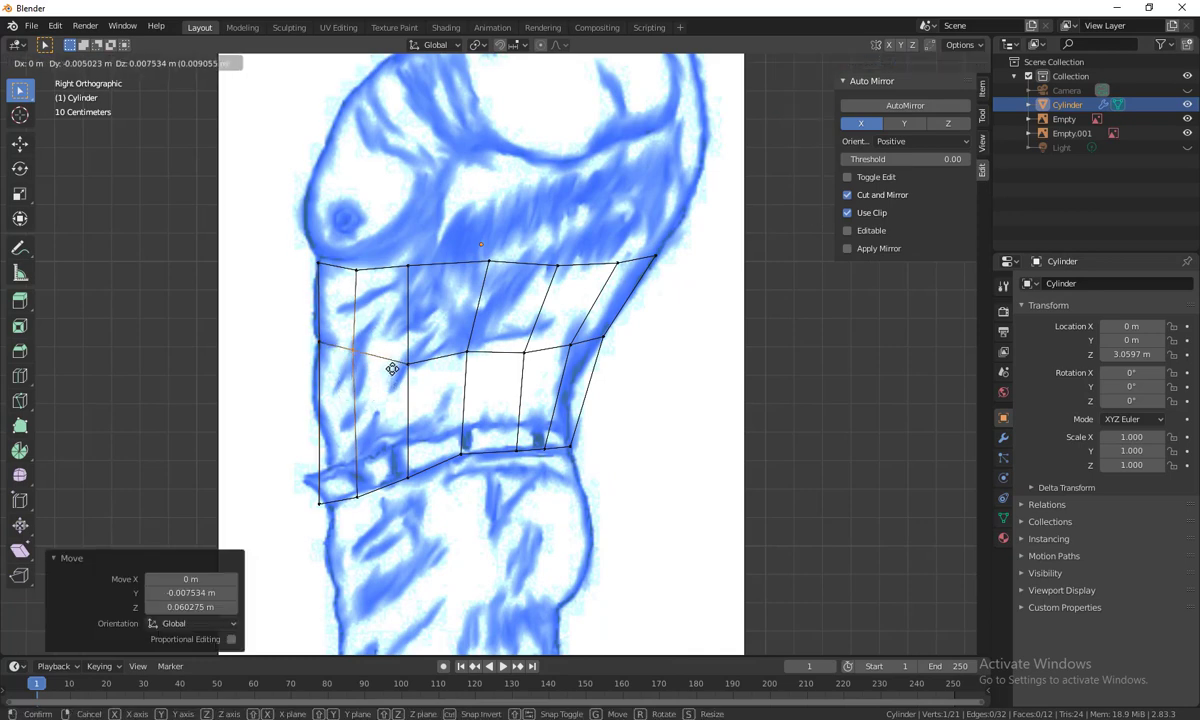
left_click(387, 380)
left_click(413, 363)
key("g")
left_click(426, 343)
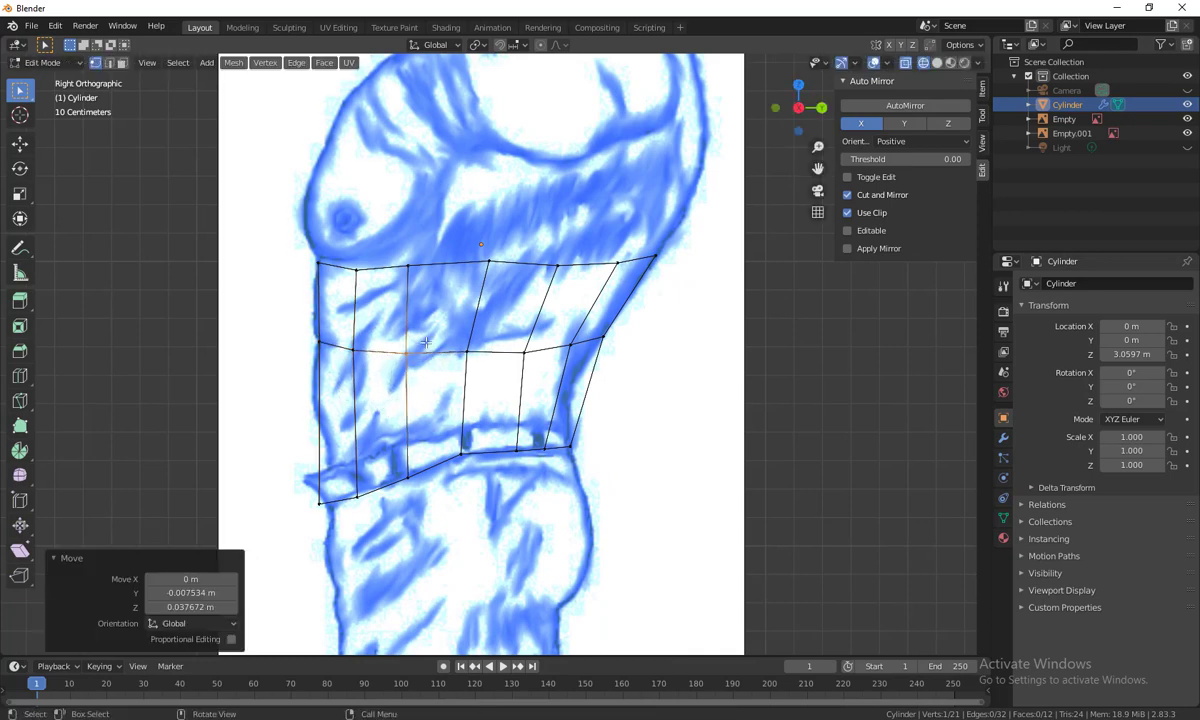
Move the waist vertex just behind the side column about 0.018 m back and 0.025 m up, and raise its top vertex about 0.018 m
left_click(518, 348)
key("g")
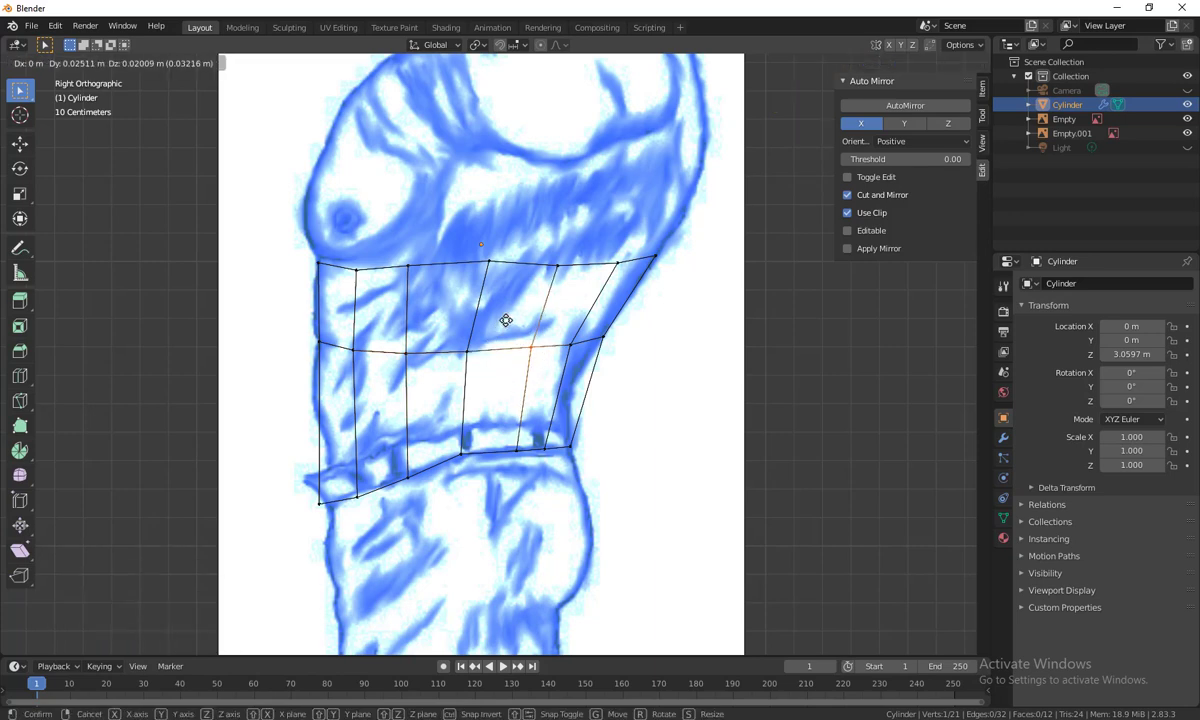
left_click(503, 319)
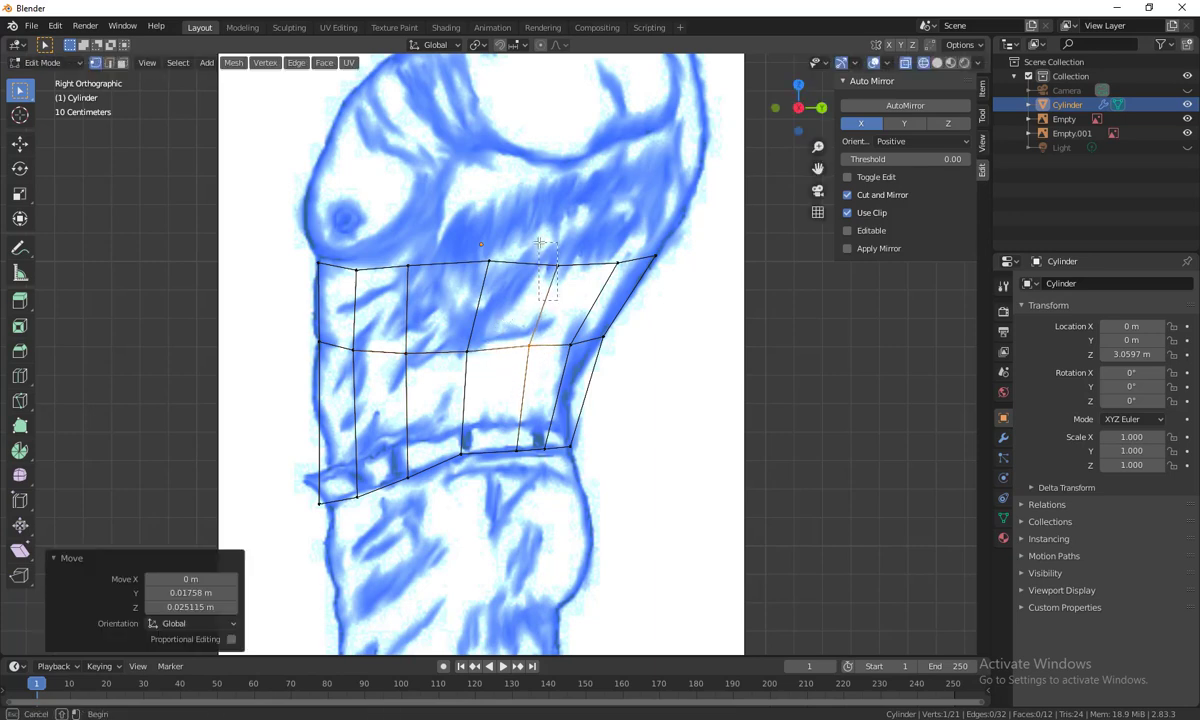
left_click(505, 226)
left_click(533, 266)
key("g")
left_click(544, 244)
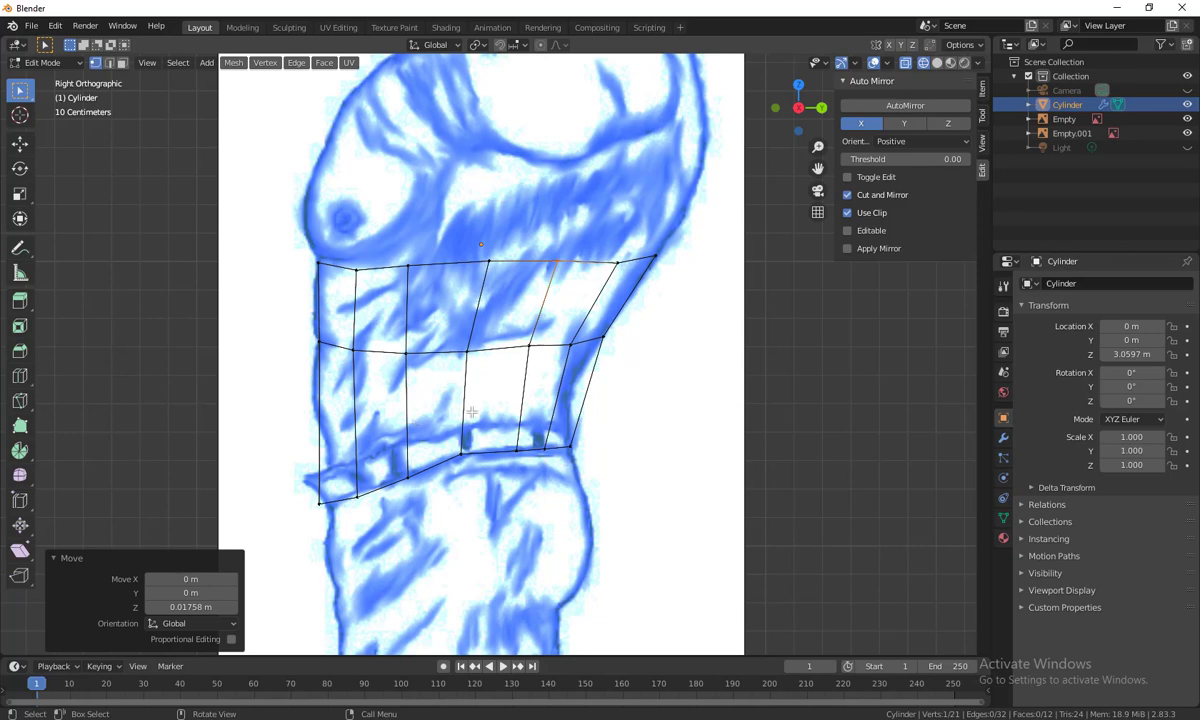
Cut another horizontal edge loop between the waist loop and the belt with slide factor 0.025, and deselect everything
key("ctrl+r")
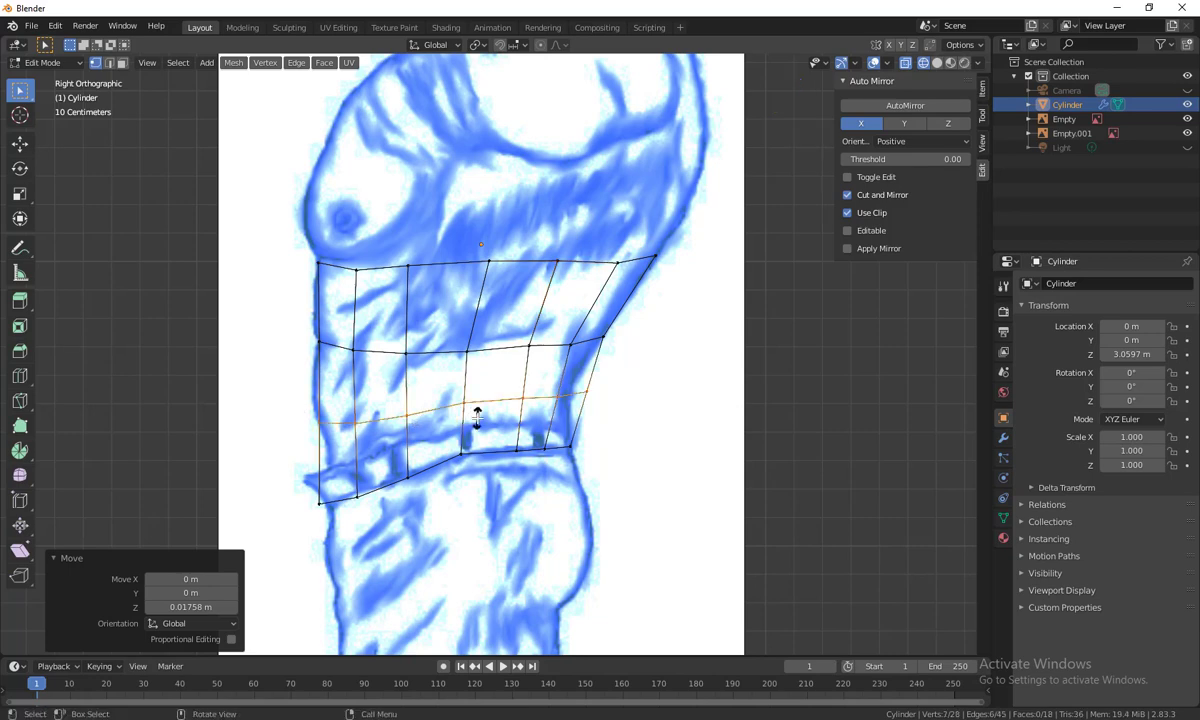
left_click(470, 413)
left_click(474, 416)
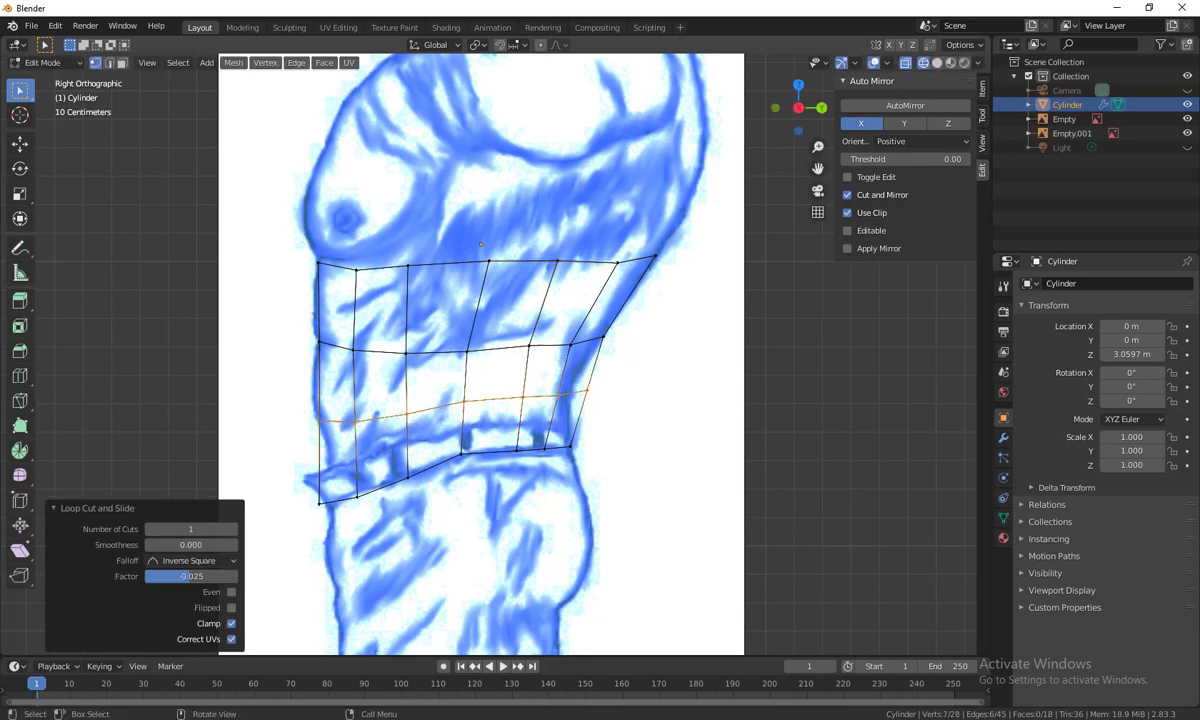
right_click(468, 460)
key("Escape")
key("alt+a")
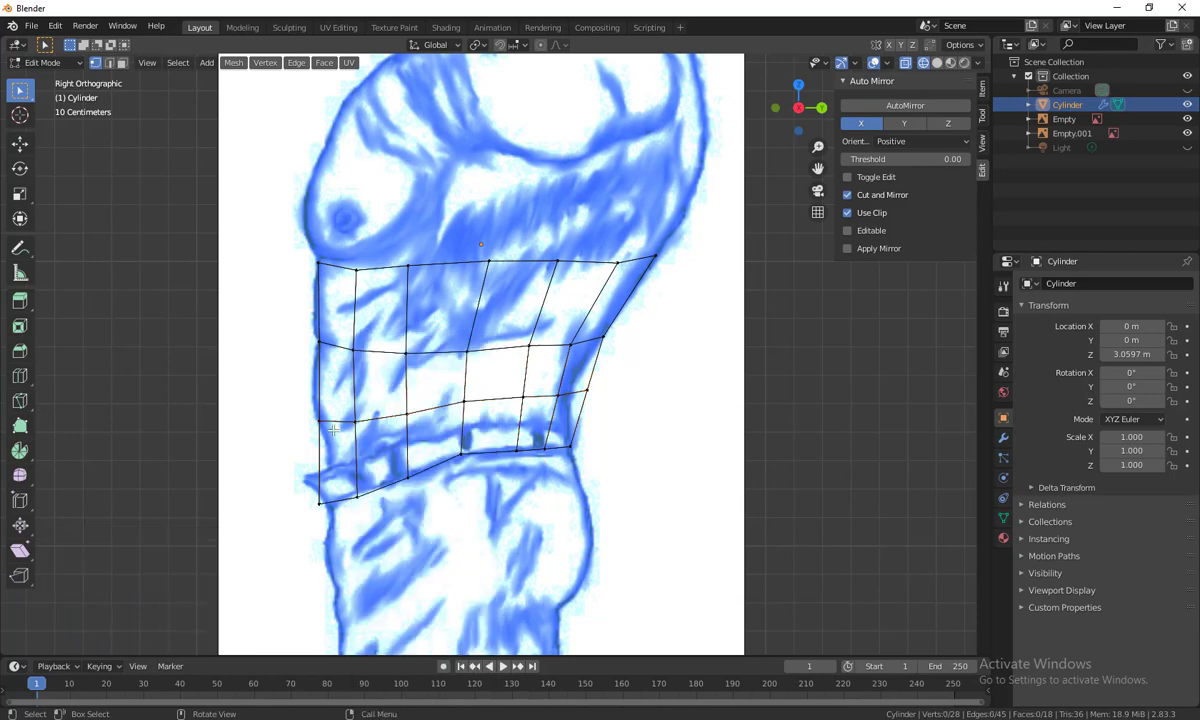
In the side view, lower the new loop's frontmost vertex about 0.1 m, shifting it slightly back, and the second vertex about 0.038 m
left_click(315, 423)
key("g")
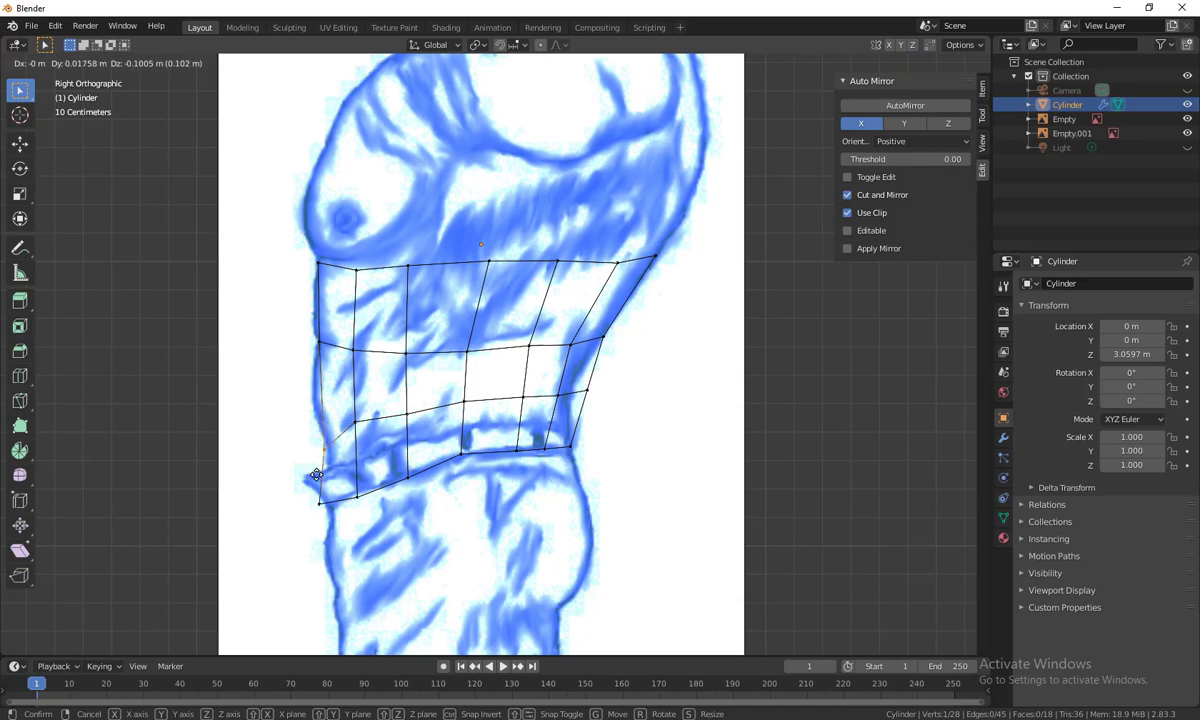
left_click(336, 395)
left_click_drag(363, 437, 343, 398)
key("g")
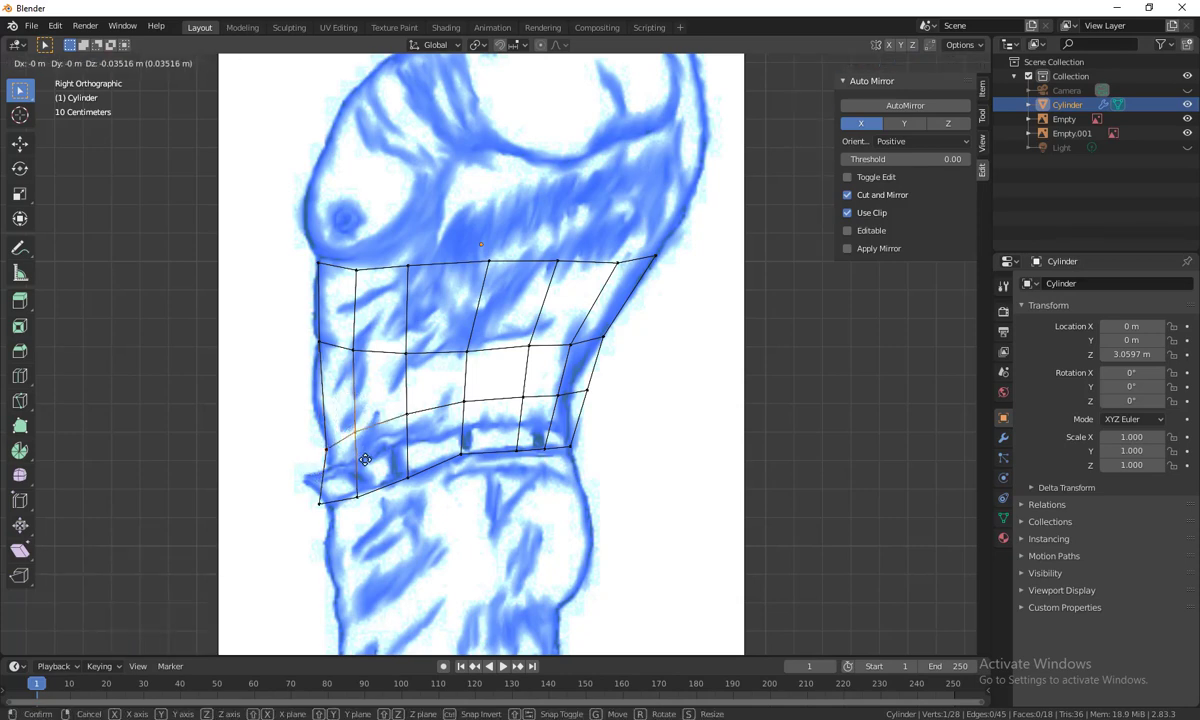
left_click(345, 408)
Move the new loop's three rearmost vertices about 0.058 m forward and 0.035 m down, and the next vertex 0.02 m forward and 0.018 m down
left_click_drag(601, 414, 482, 343)
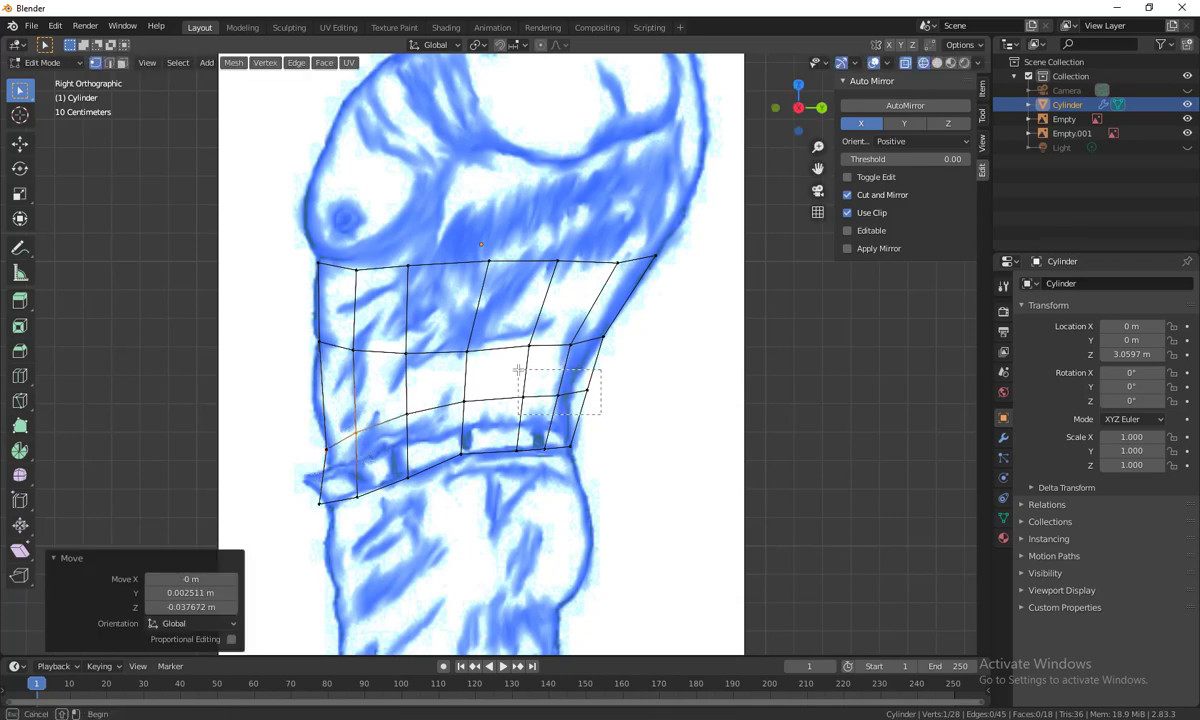
key("g")
left_click(502, 379)
left_click(442, 405)
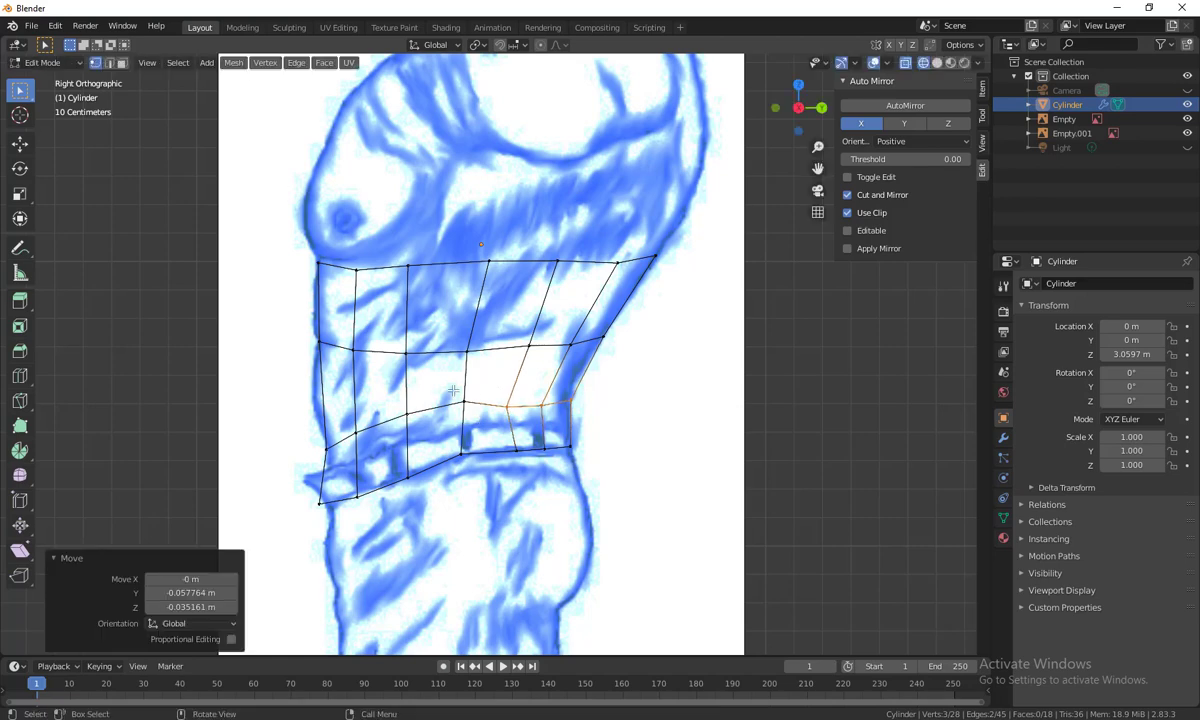
key("g")
left_click(437, 378)
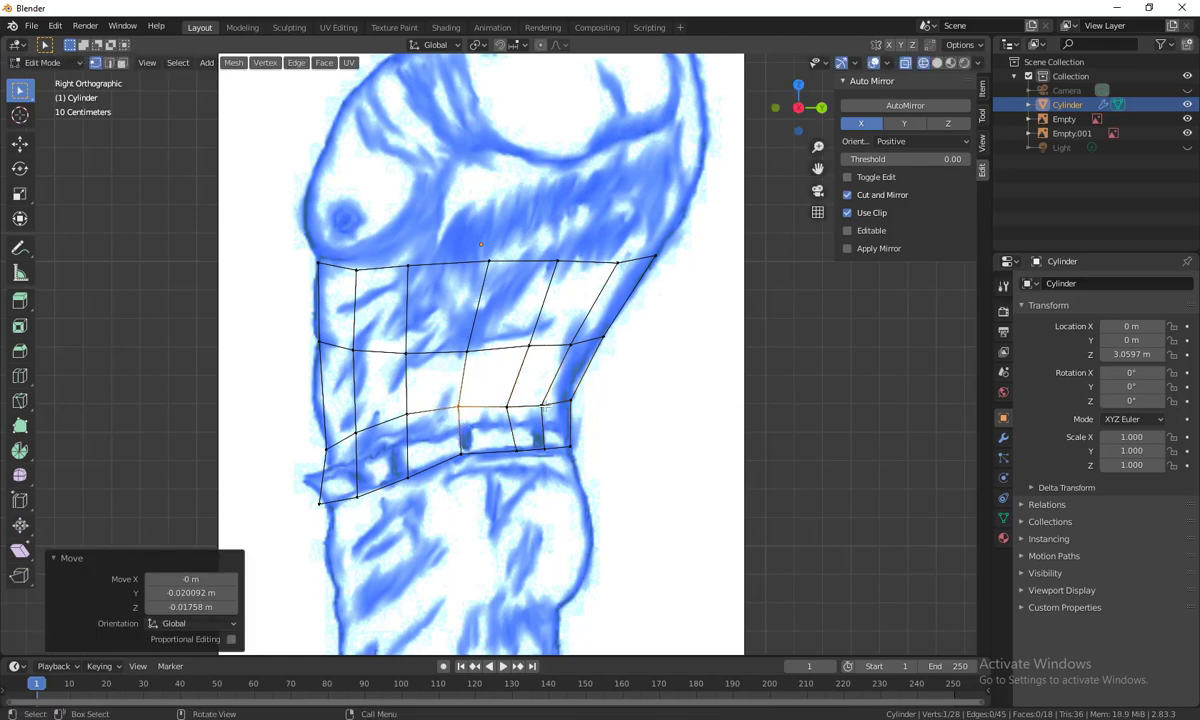
Raise the two rearmost vertices of the loop above the belt about 0.015 m
left_click_drag(608, 426, 522, 386)
key("g")
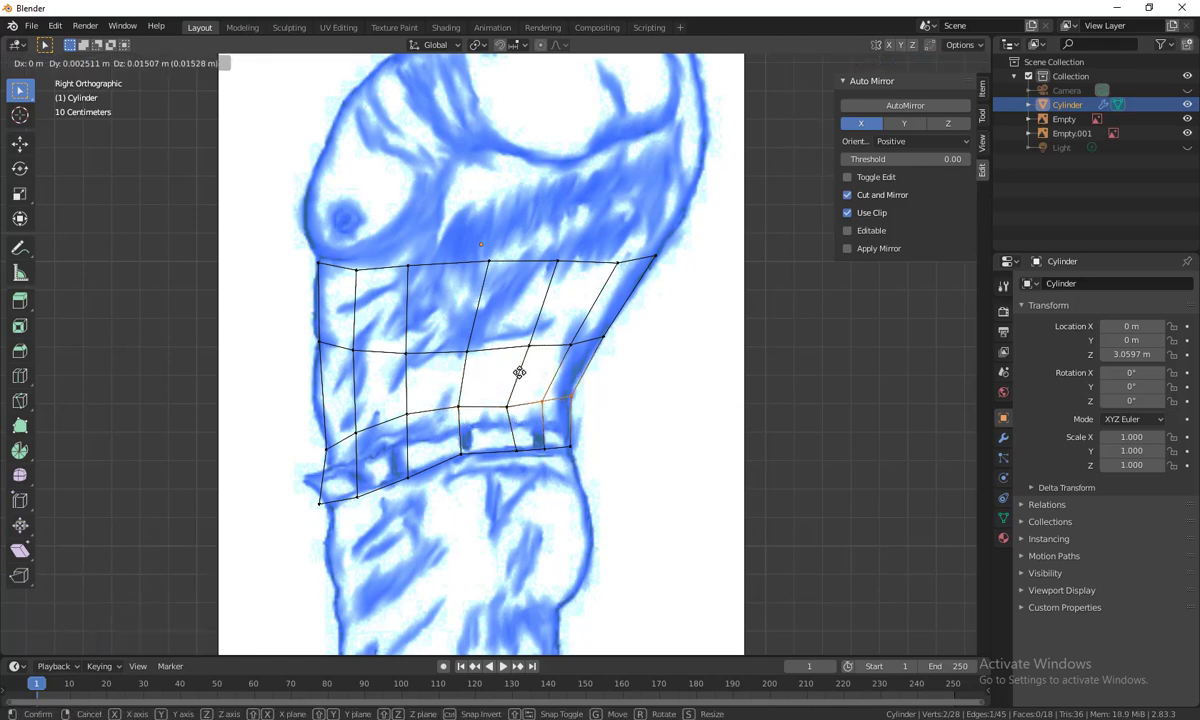
left_click(519, 372)
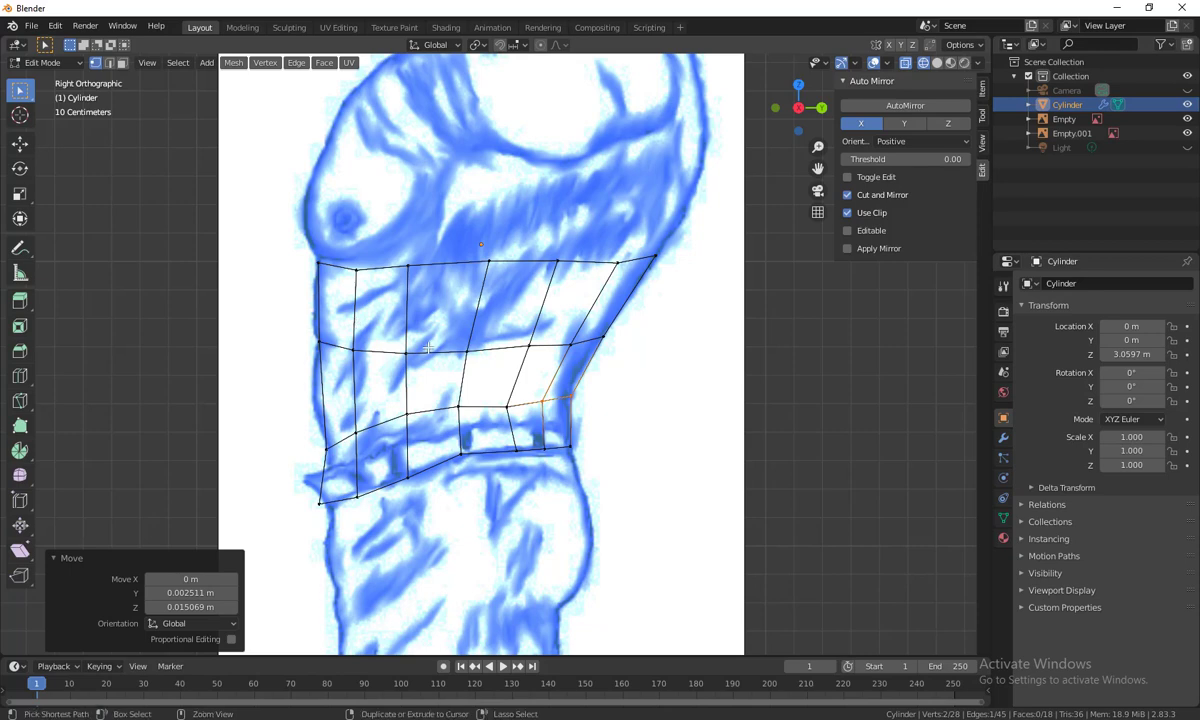
Cut two centred horizontal edge loops with factor 0, one directly below the waist loop and one between it and the torso's top edge
key("ctrl+r")
left_click(384, 398)
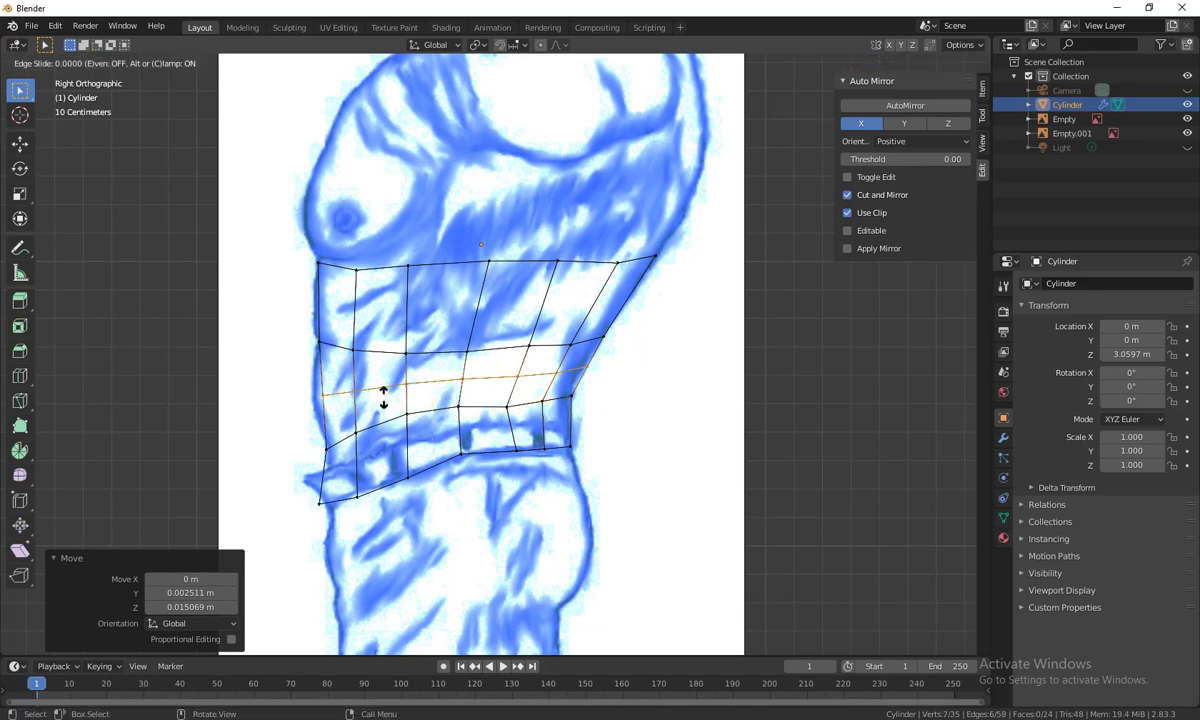
right_click(313, 428)
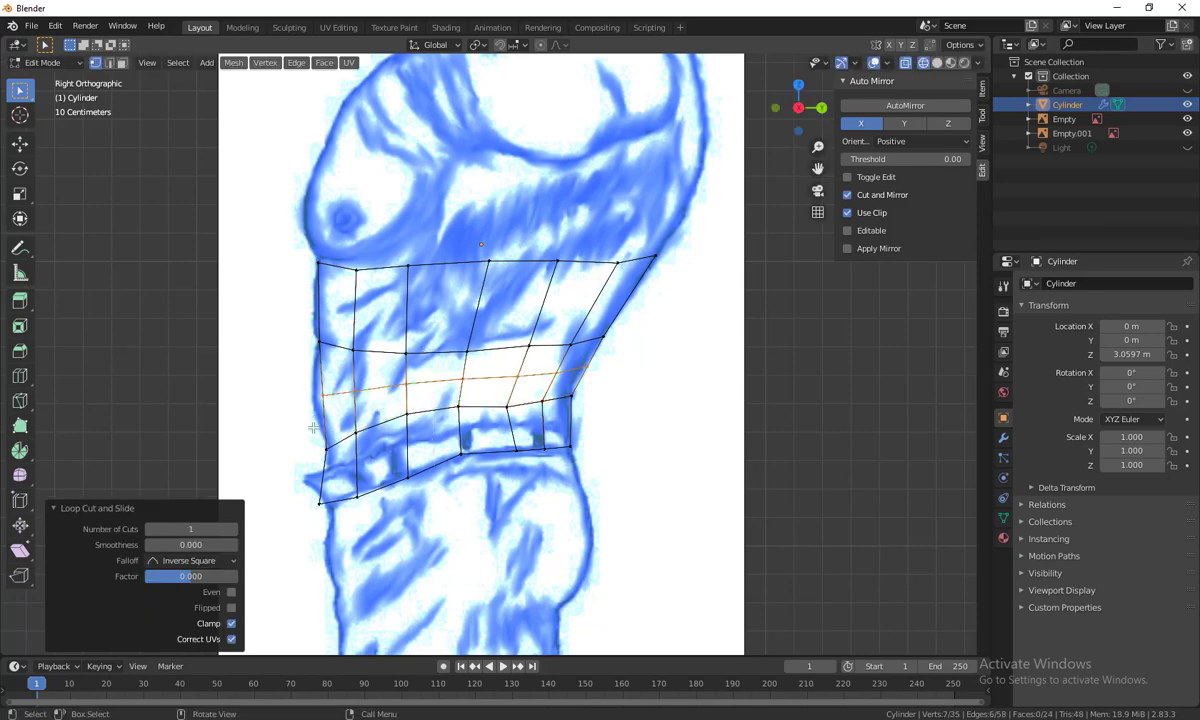
key("ctrl+r")
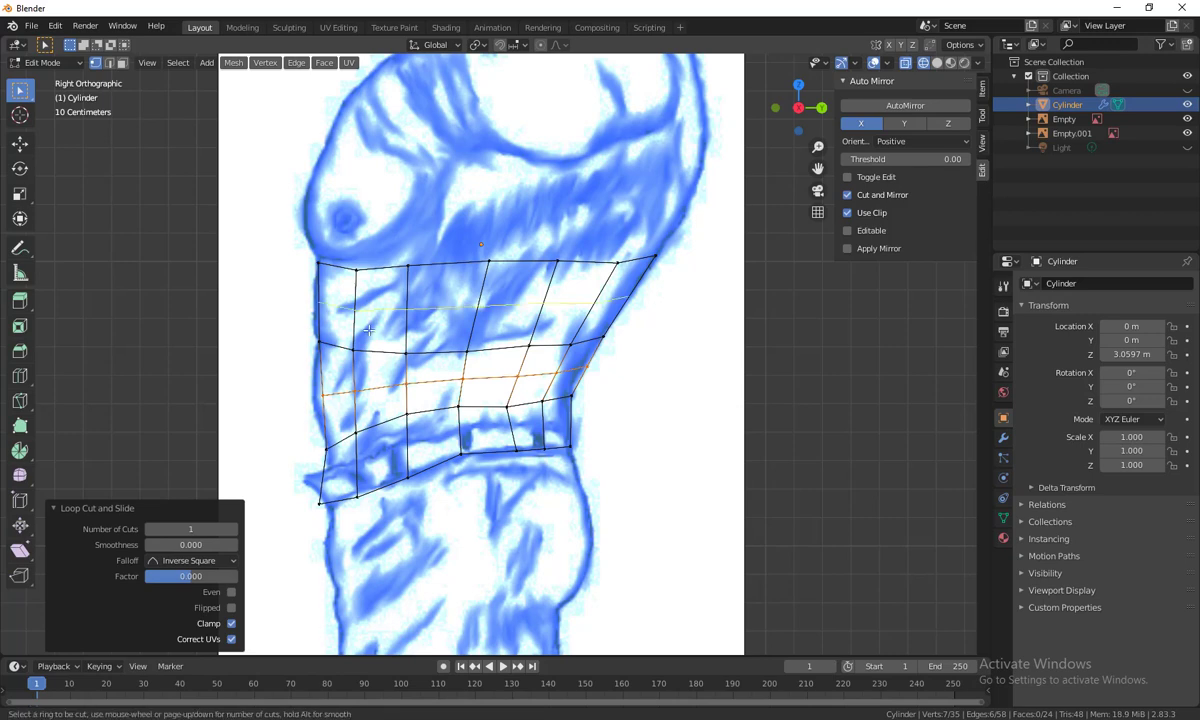
left_click(368, 319)
right_click(355, 308)
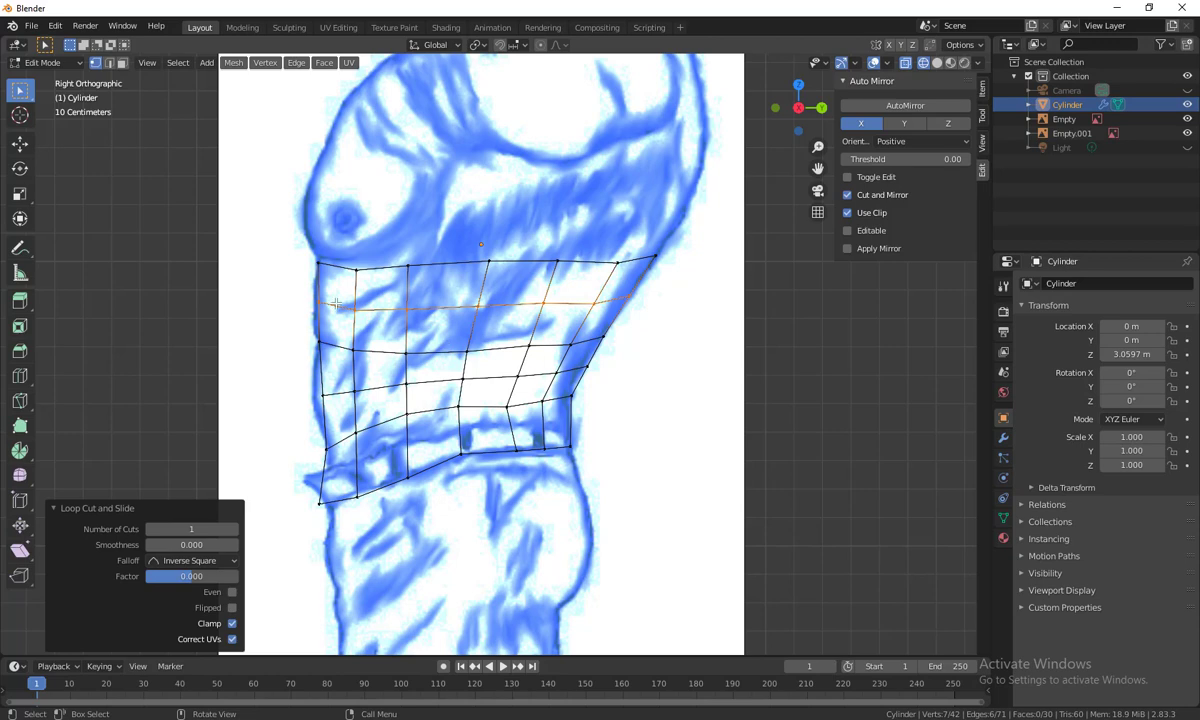
Move the front two vertices of both new loops forward to the belly outline, and the waist loop's second vertex about 0.018 m forward
left_click_drag(267, 274, 348, 308)
key("g")
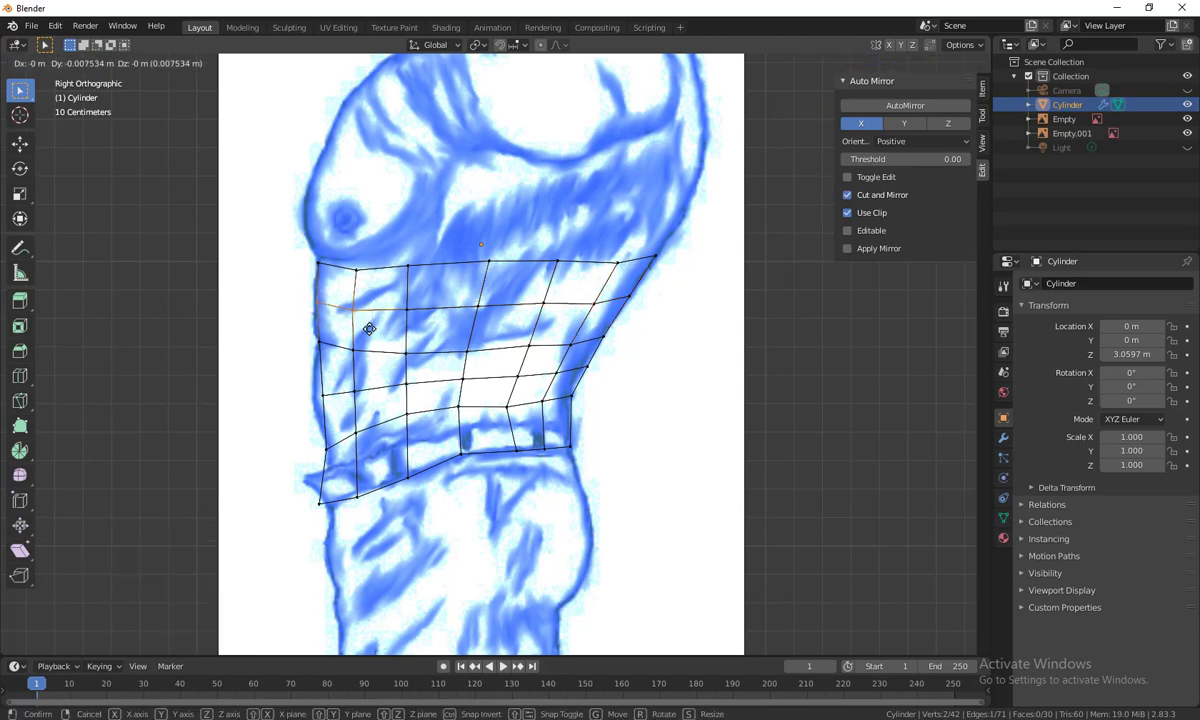
left_click(369, 329)
left_click_drag(300, 373, 344, 398)
key("g")
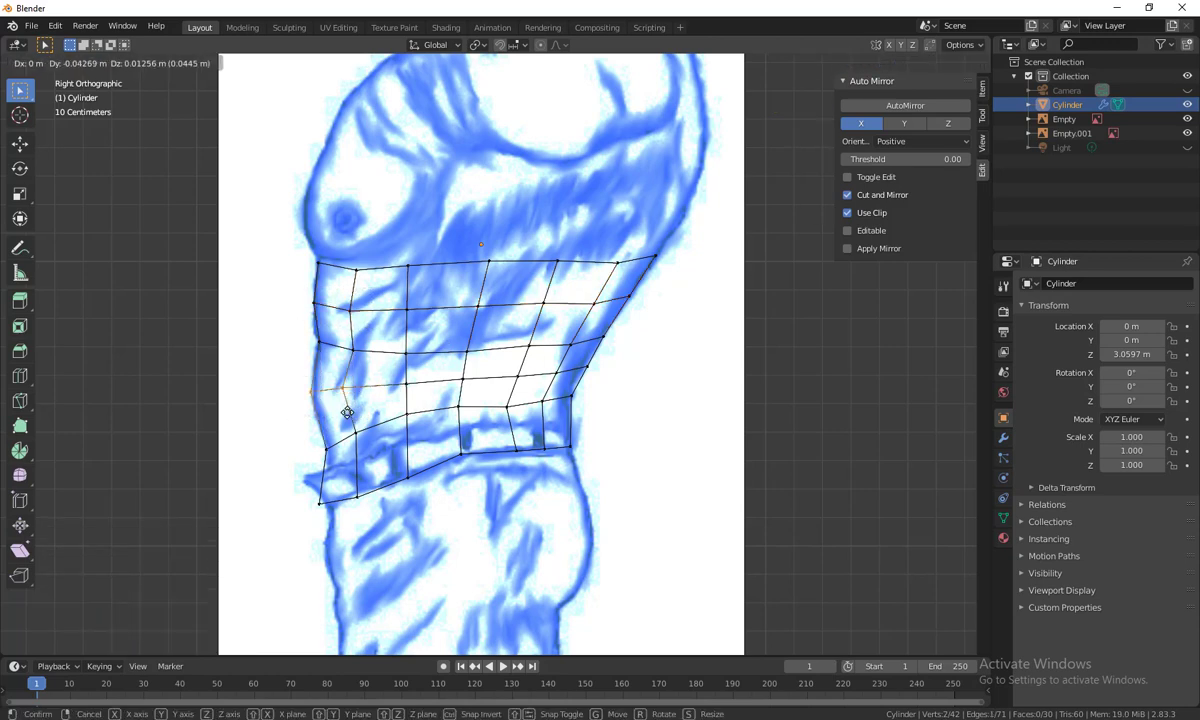
left_click(350, 415)
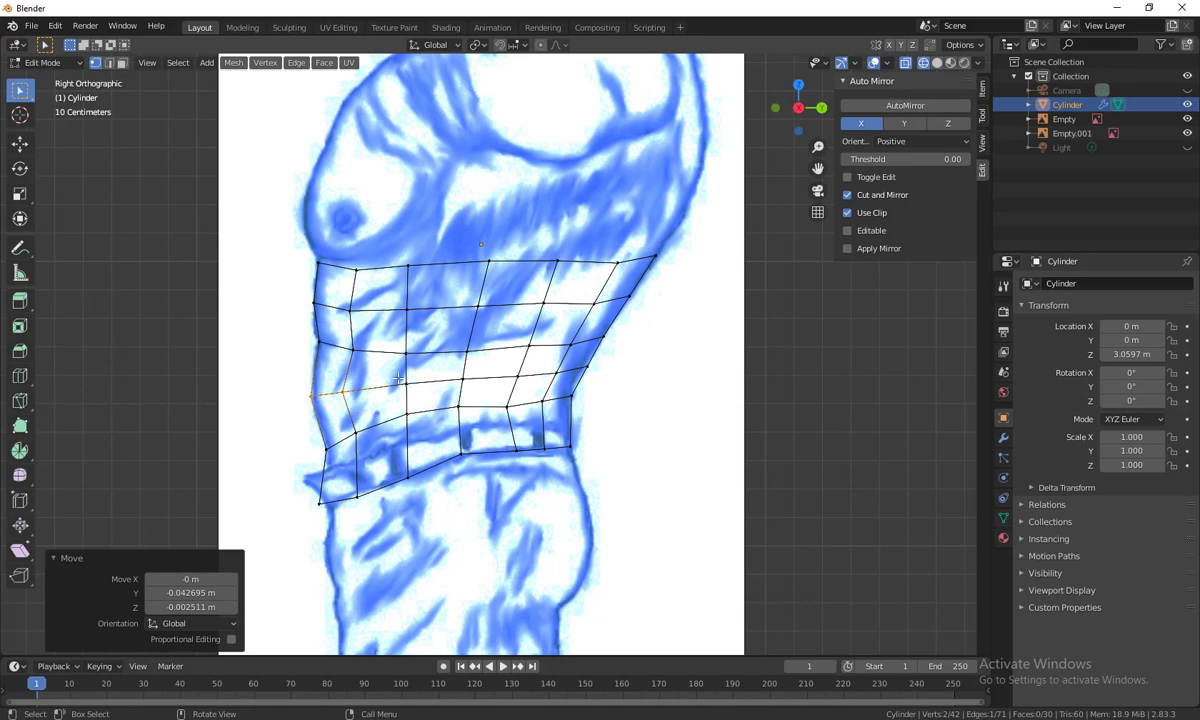
left_click(342, 336)
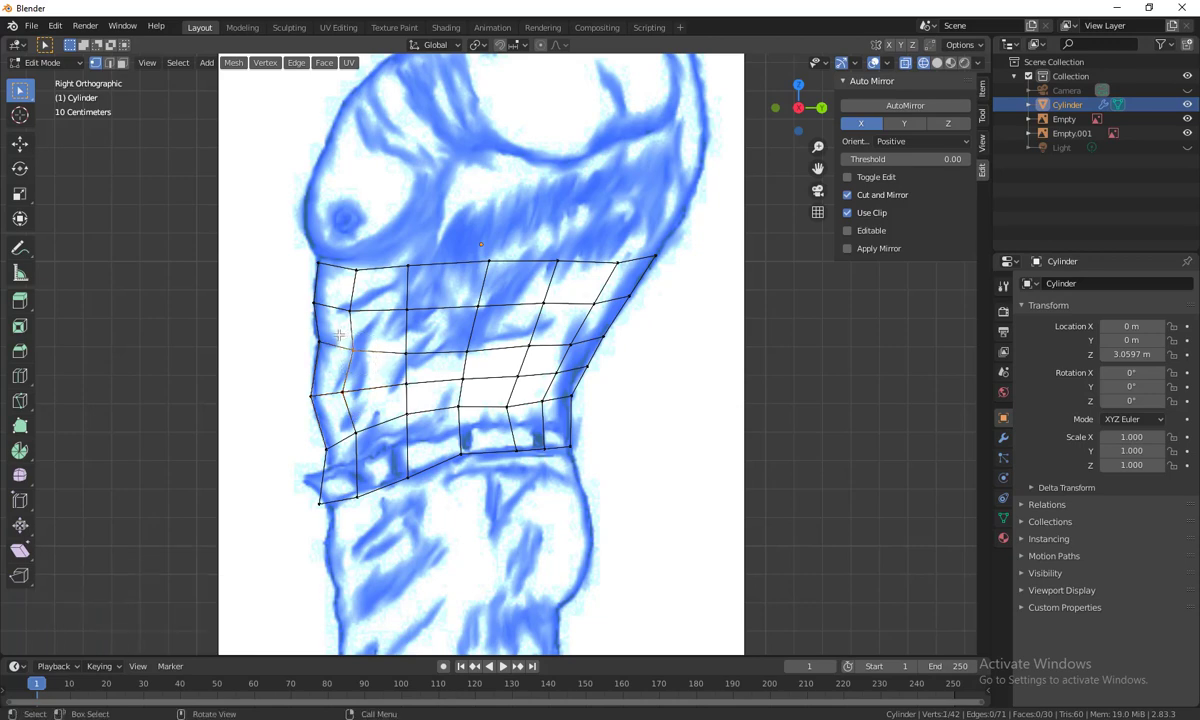
key("g")
left_click(320, 318)
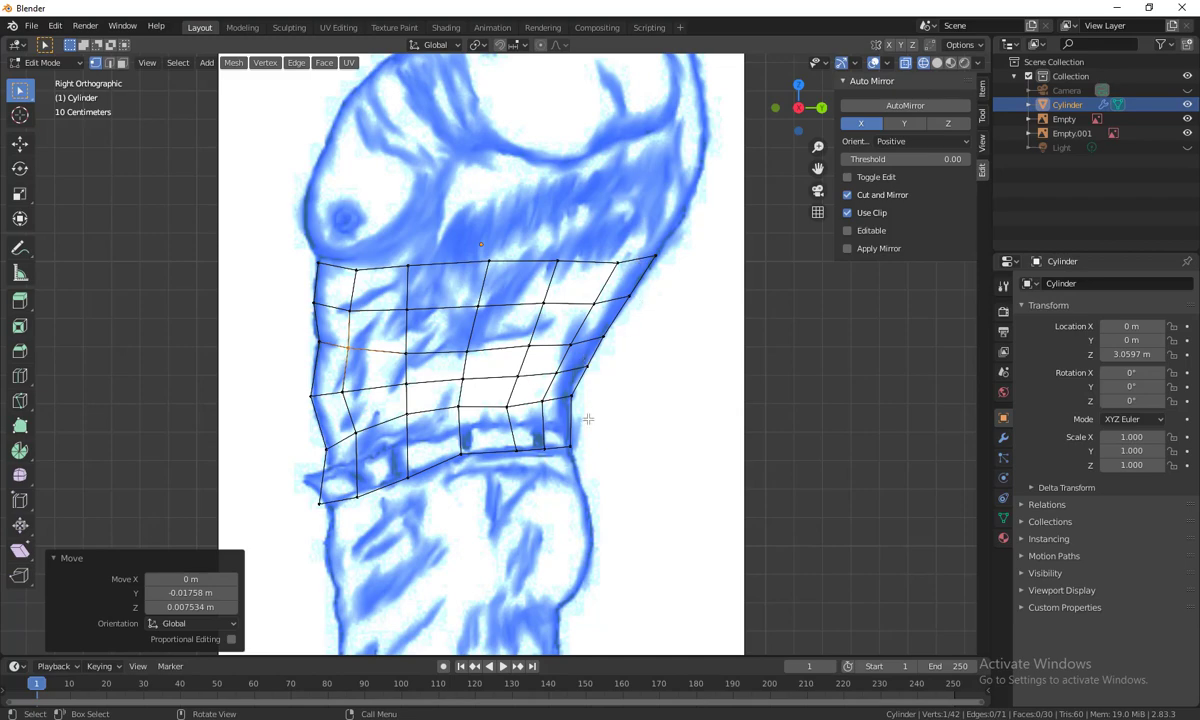
In the front orthographic view, move the outer three vertices of the loop below the top edge about 0.045 m outward and 0.005 m down
middle_click_drag(489, 461, 653, 473)
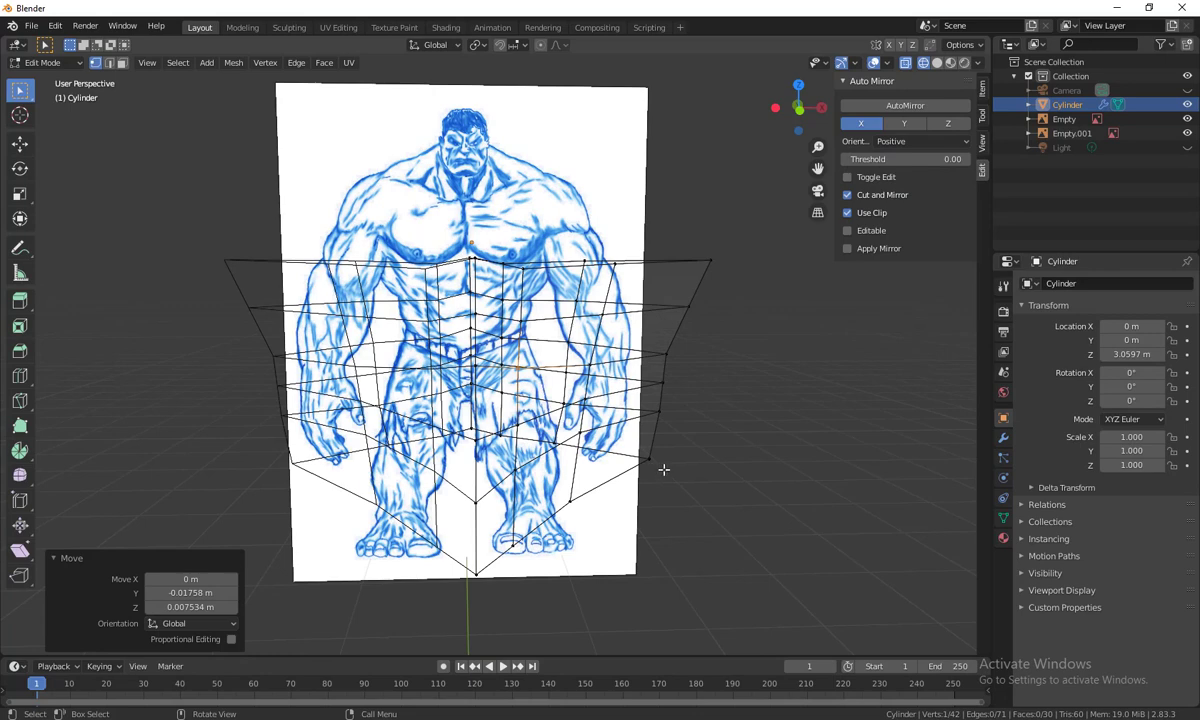
key("KP_Decimal")
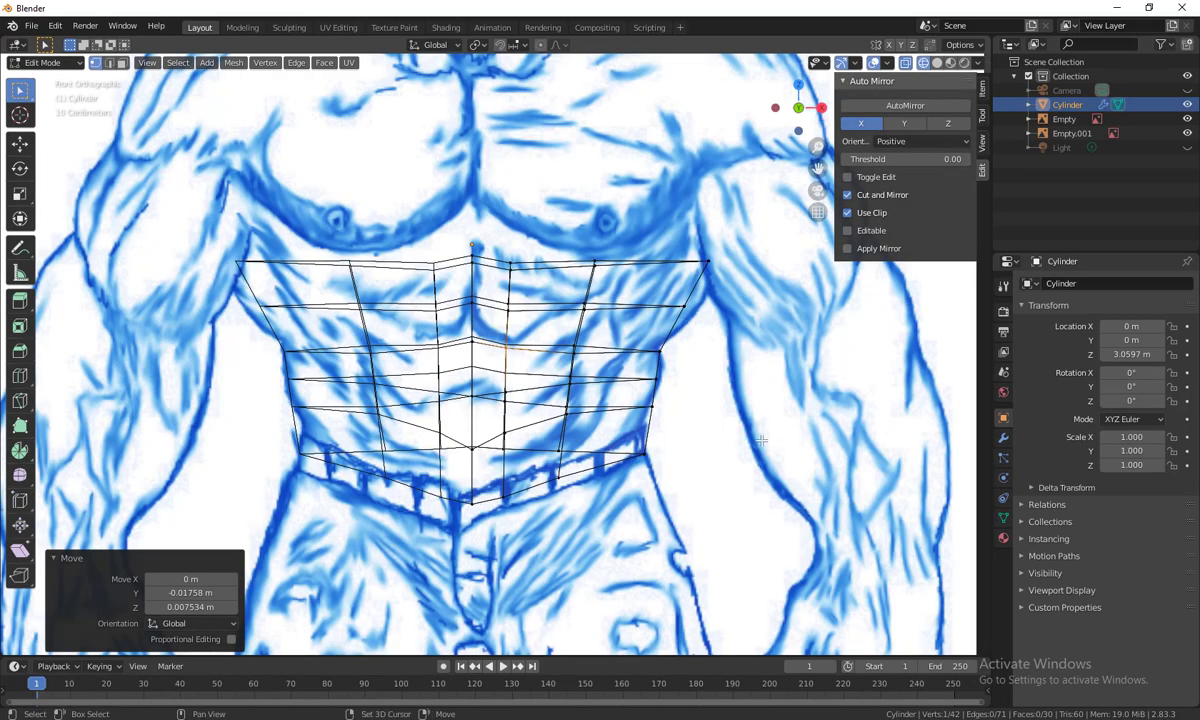
key("KP_5")
key("KP_1")
scroll(688, 436, "up", 2)
left_click(484, 295, "alt")
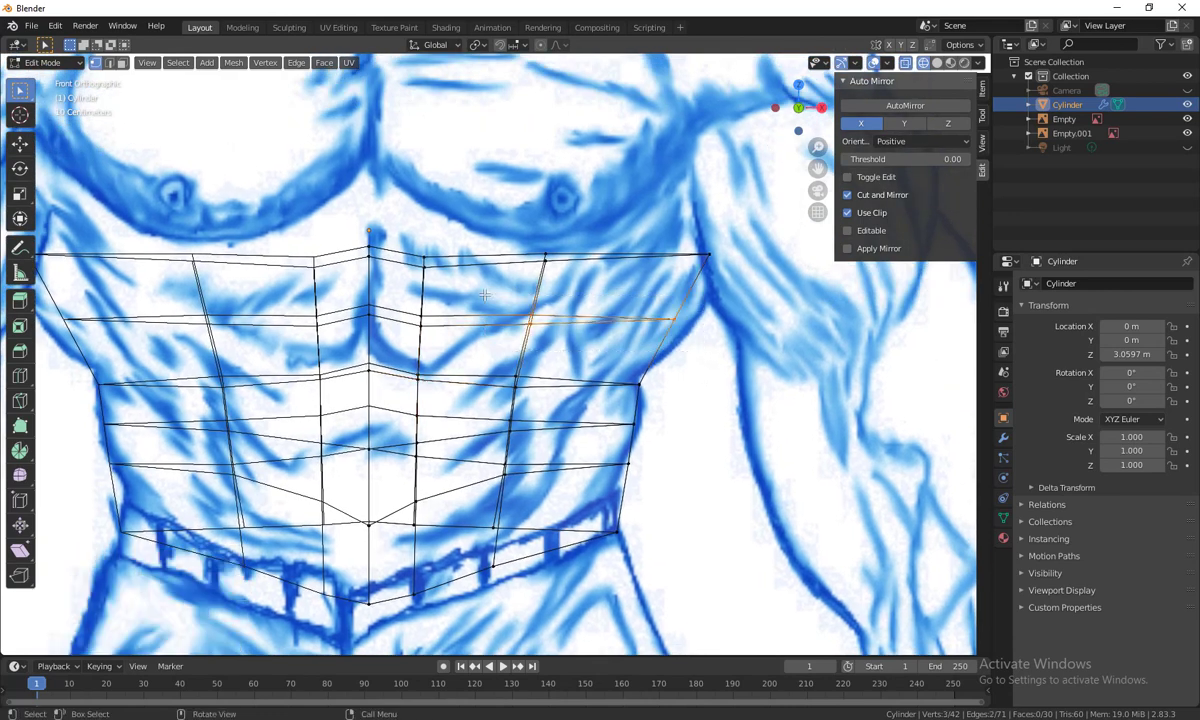
key("h")
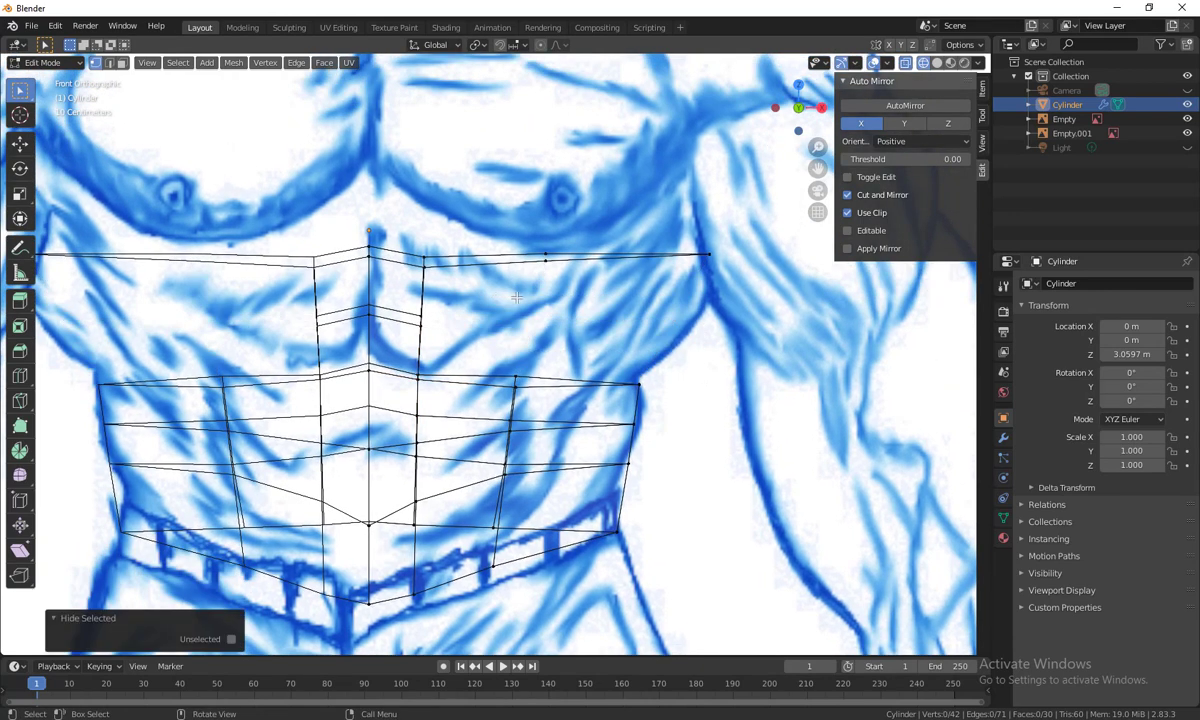
key("alt+h")
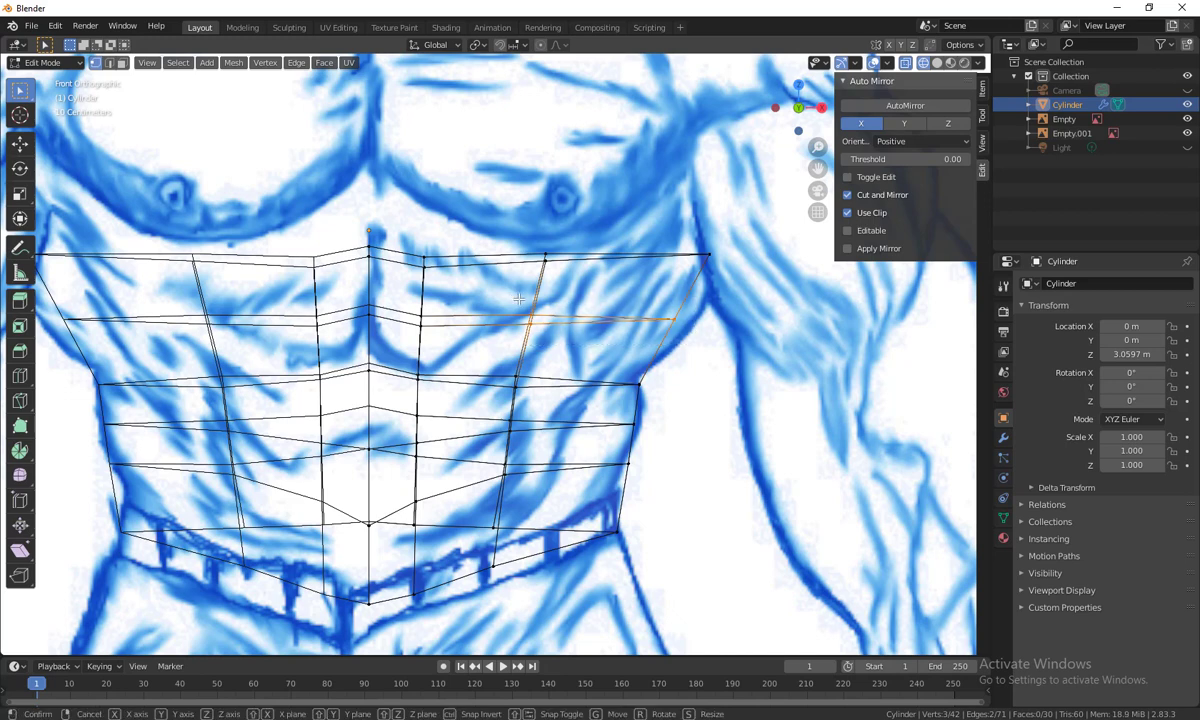
key("g")
left_click(538, 300)
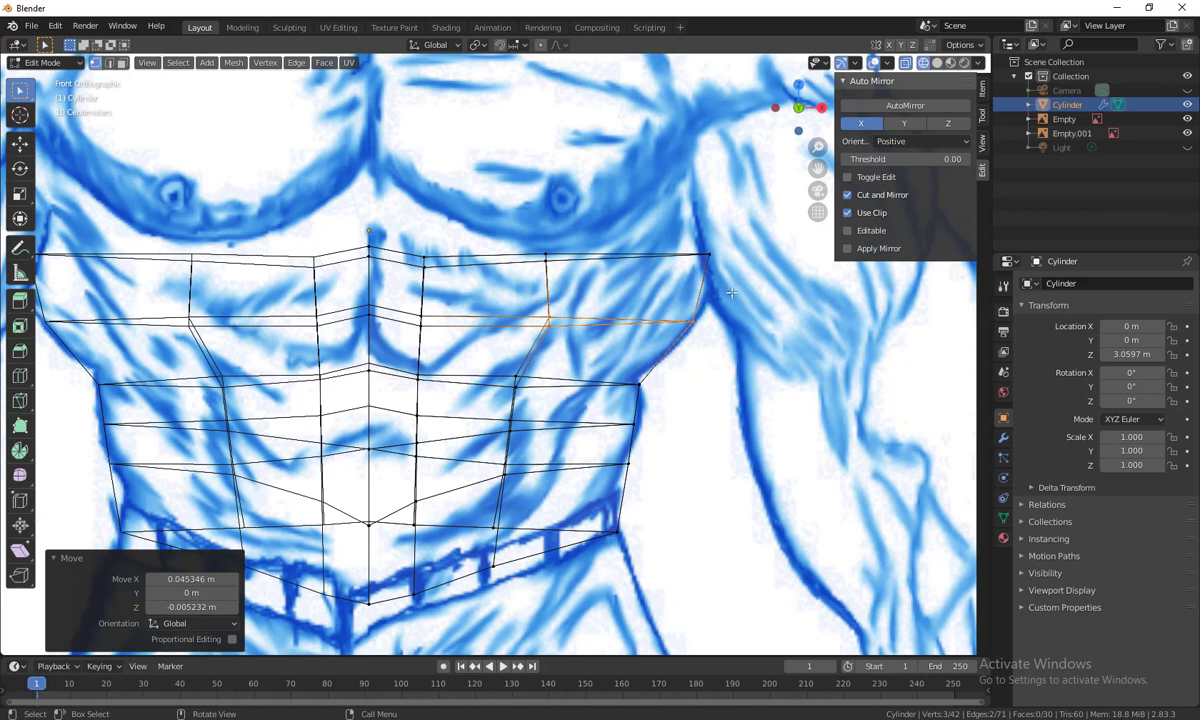
Lower the outer corner vertex of the torso's top edge along the armpit outline, and adjust the neighbouring column's top vertices vertically
left_click(709, 256)
key("g")
left_click(714, 268)
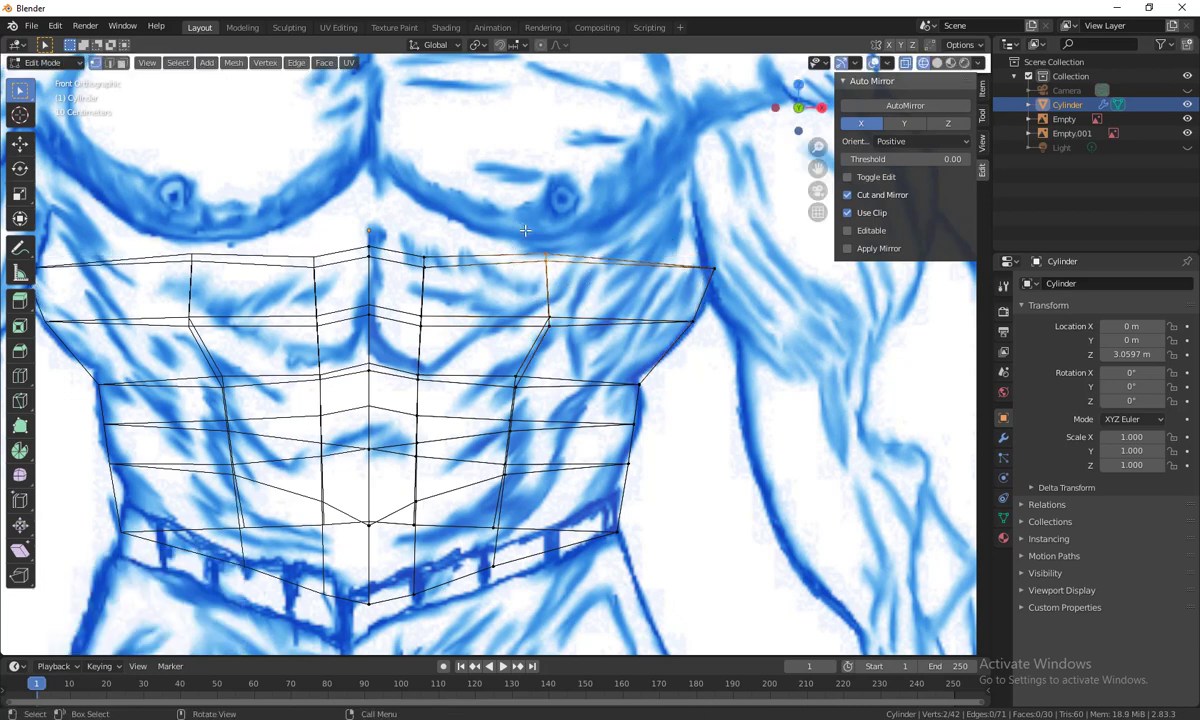
key("g")
key("z")
left_click(522, 236)
Raise the four middle top-edge vertices about 0.091 m, and the centre-line pair about 0.084 m more, to follow the chest outline
left_click_drag(451, 287, 352, 217)
key("g")
left_click(375, 213)
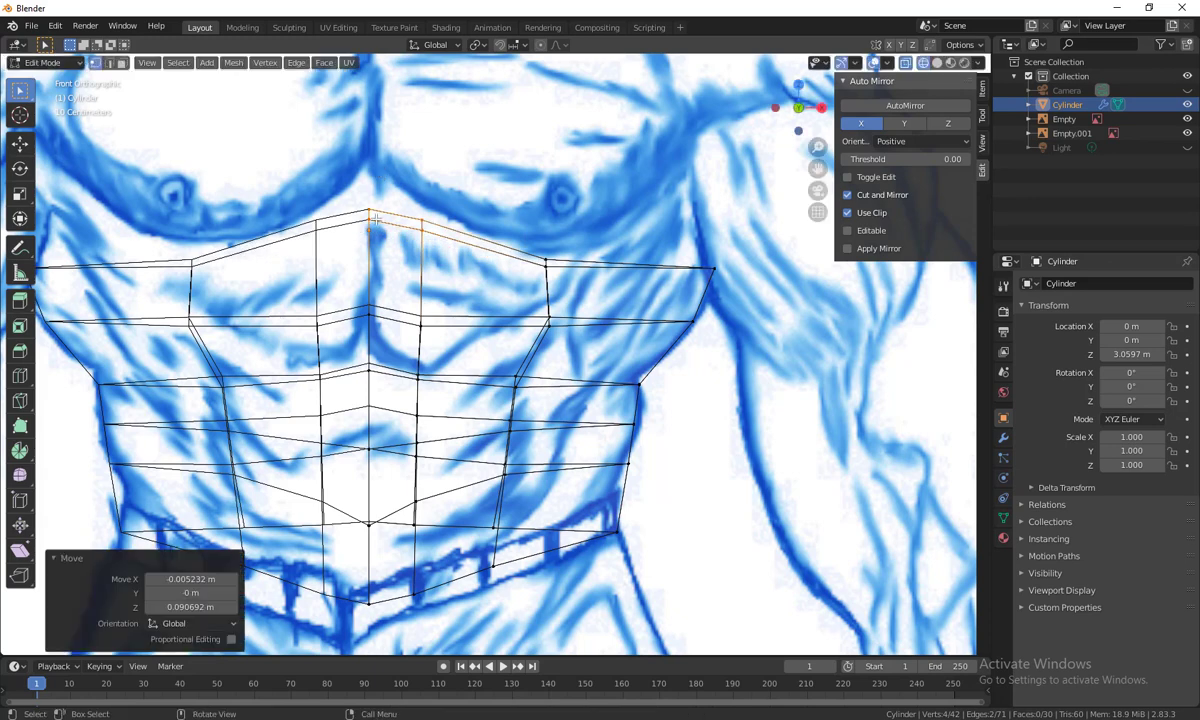
key("g")
left_click(363, 202)
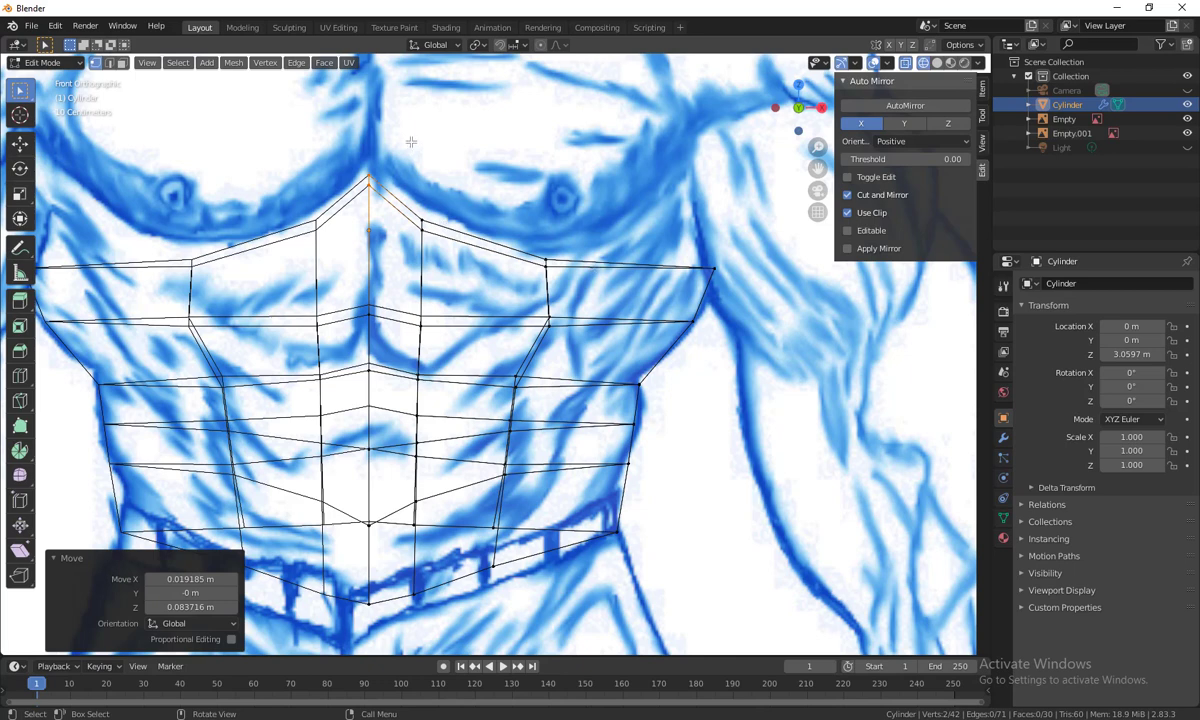
Nudge the top outer corner vertex up and inward, and move the adjacent column's vertices on the loop below about 0.052 m inward in total
left_click(705, 263)
key("g")
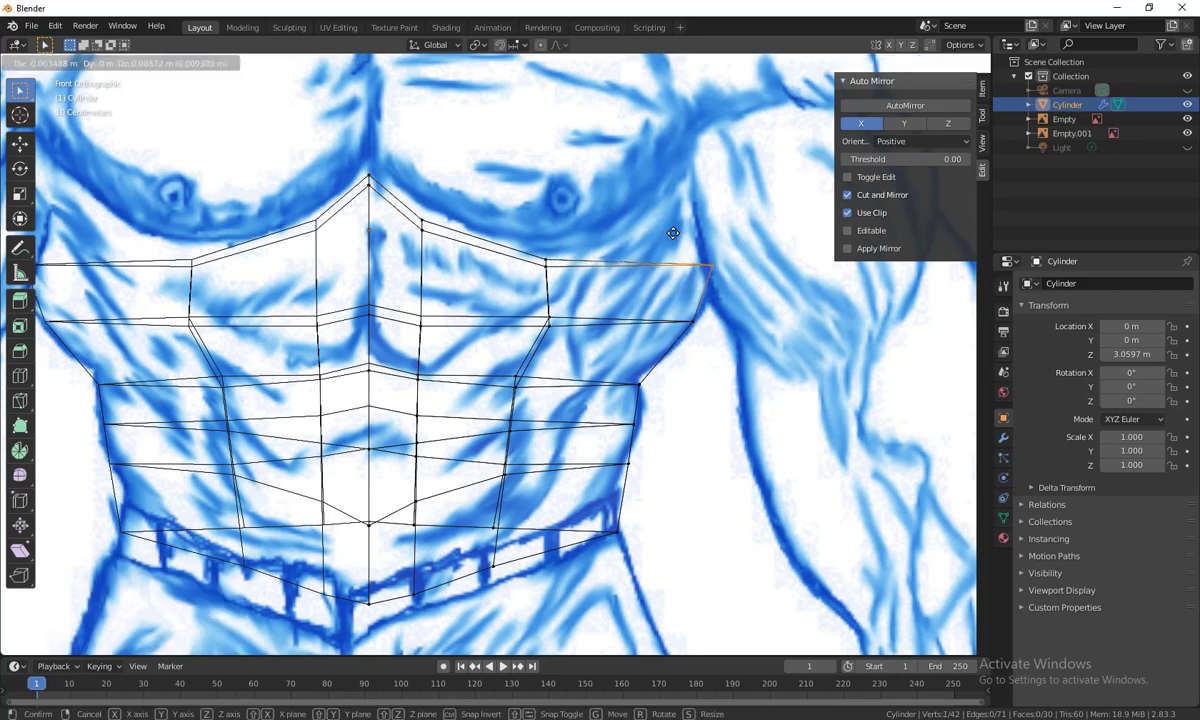
left_click(708, 265)
left_click_drag(545, 314, 518, 301)
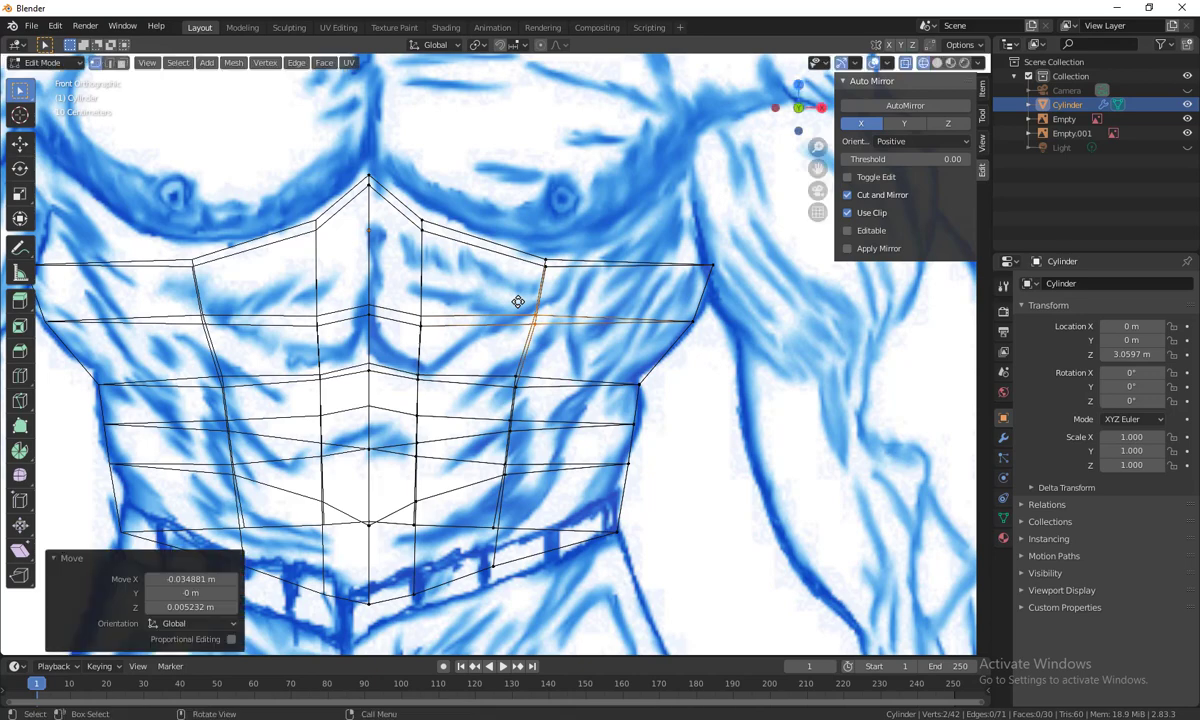
key("g")
left_click(509, 300)
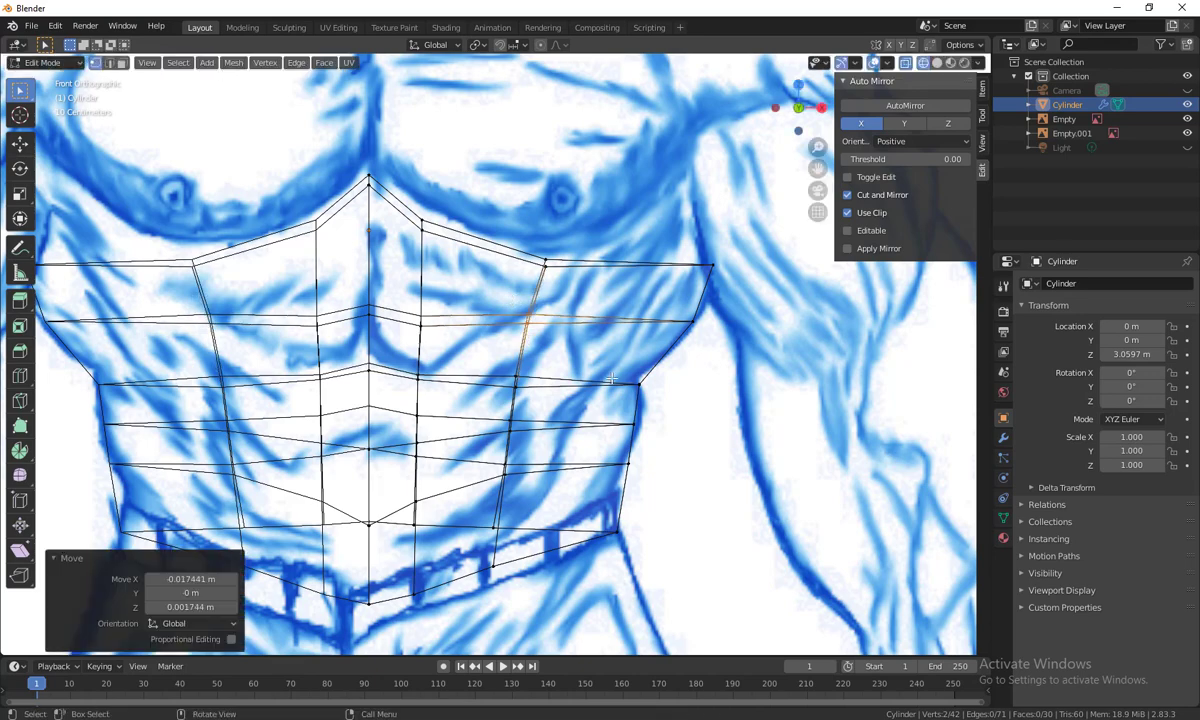
Lower the side column's belt vertices about 0.002 m, and move the outer three vertices of the loop above about 0.03 m inward and 0.04 m down
scroll(543, 566, "down", 1)
left_click(505, 527)
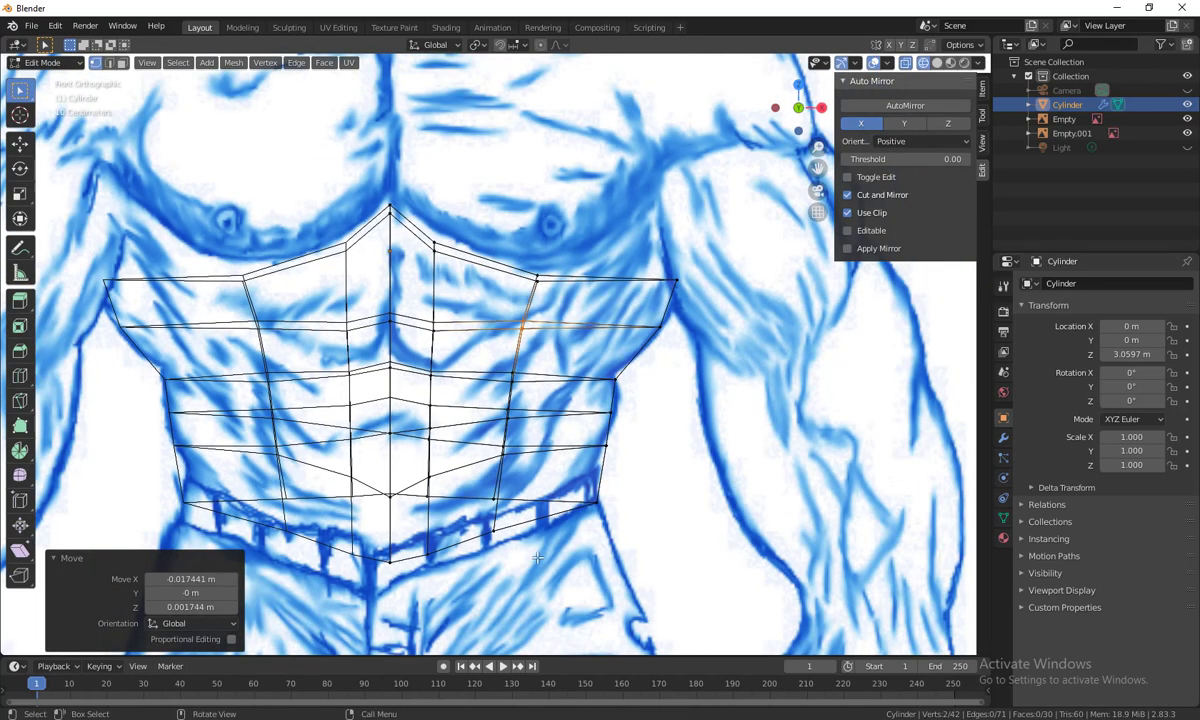
key("g")
left_click(470, 482)
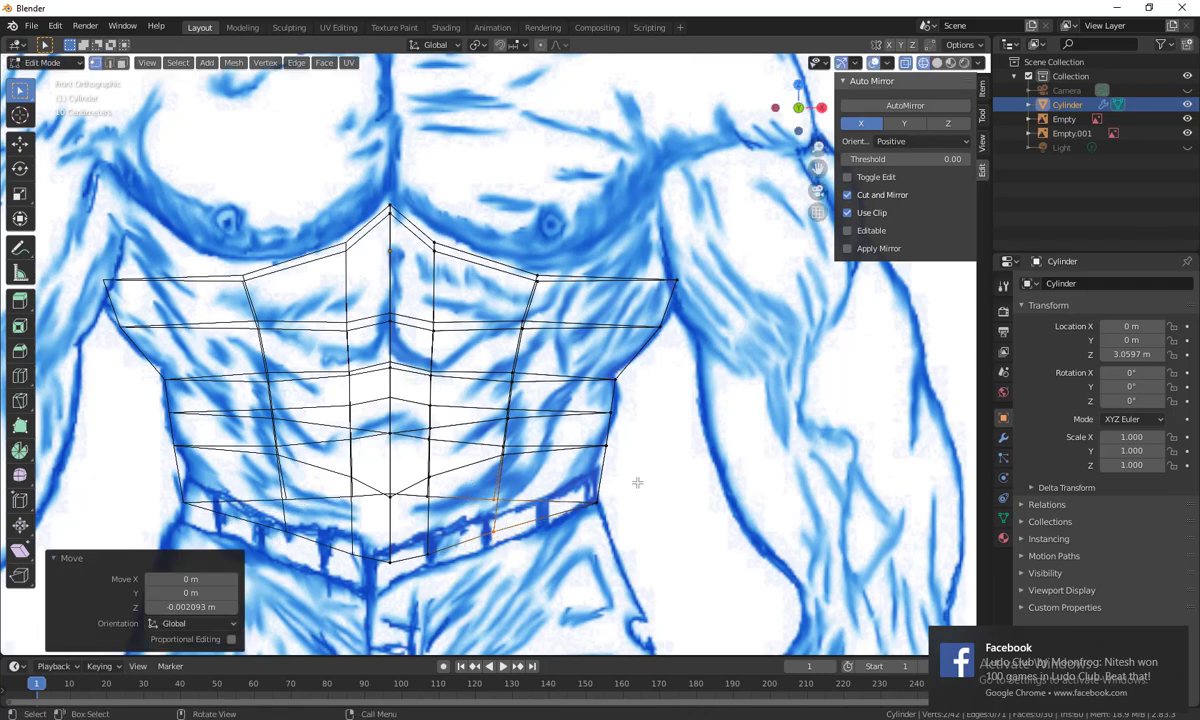
left_click(463, 434)
key("g")
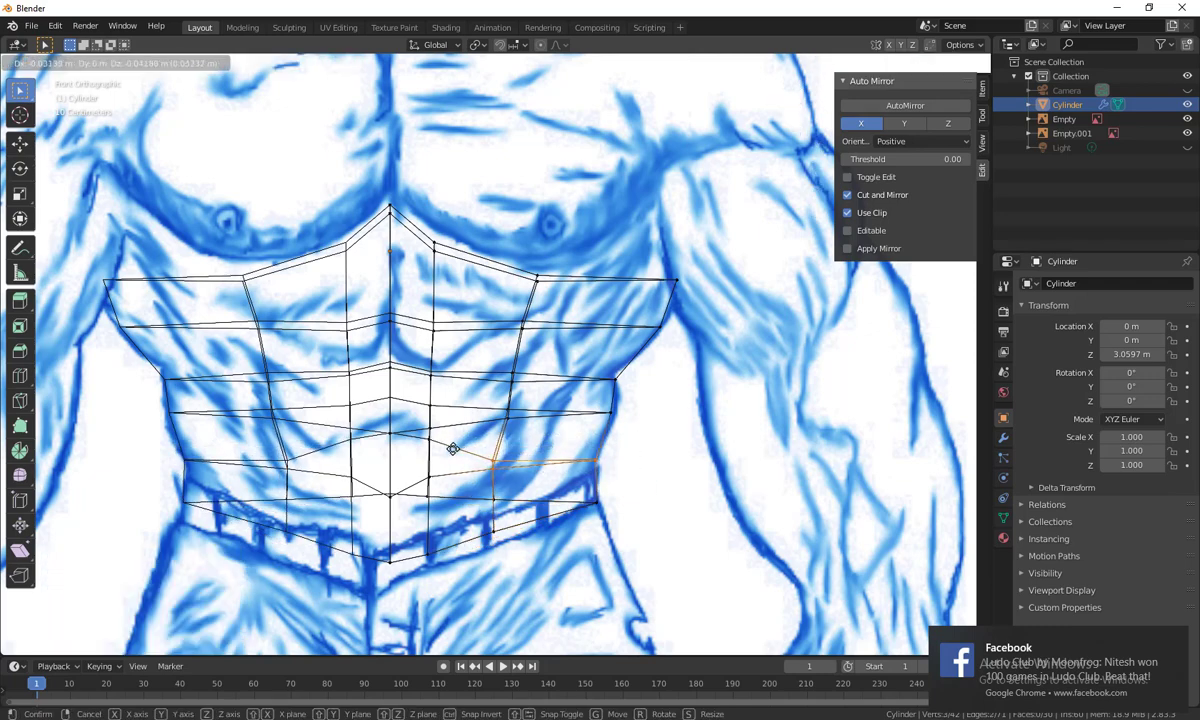
left_click(430, 422)
Move the waist loop's outermost vertex slightly up and inward along the side outline
left_click(594, 360)
key("g")
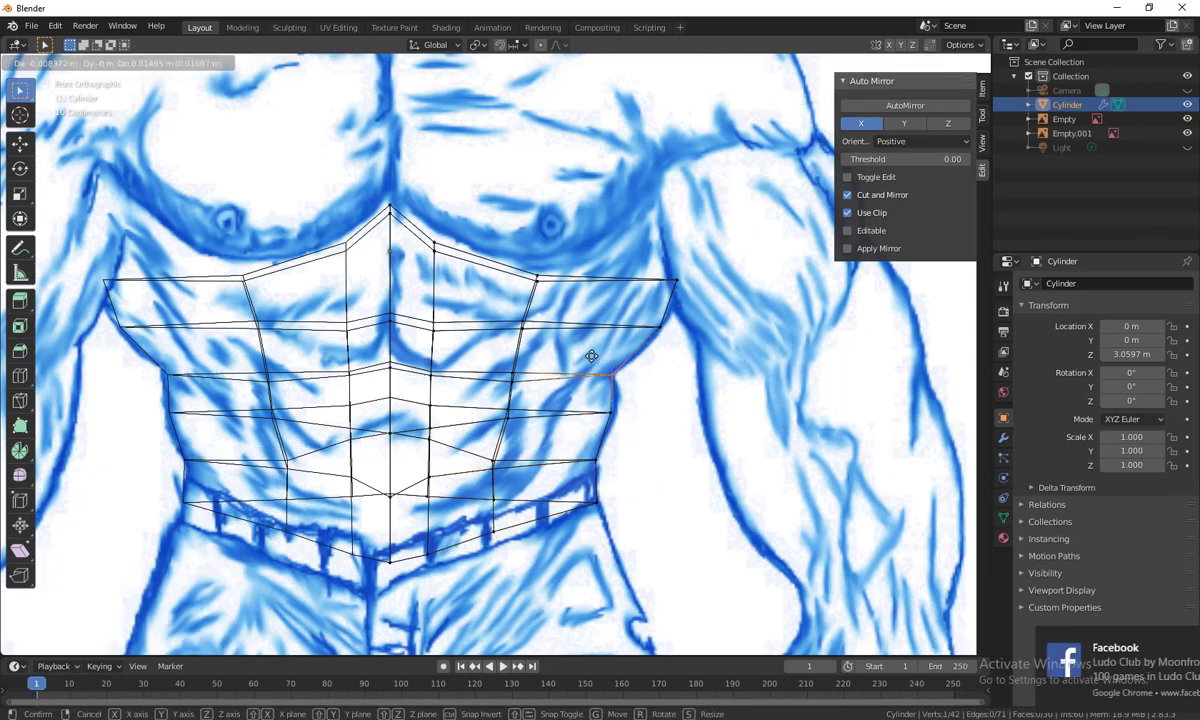
left_click(598, 364)
On the loop just below the waist loop, move the side column's vertices about 0.01 m inward and the outermost vertex about 0.017 m outward
left_click(497, 405)
key("g")
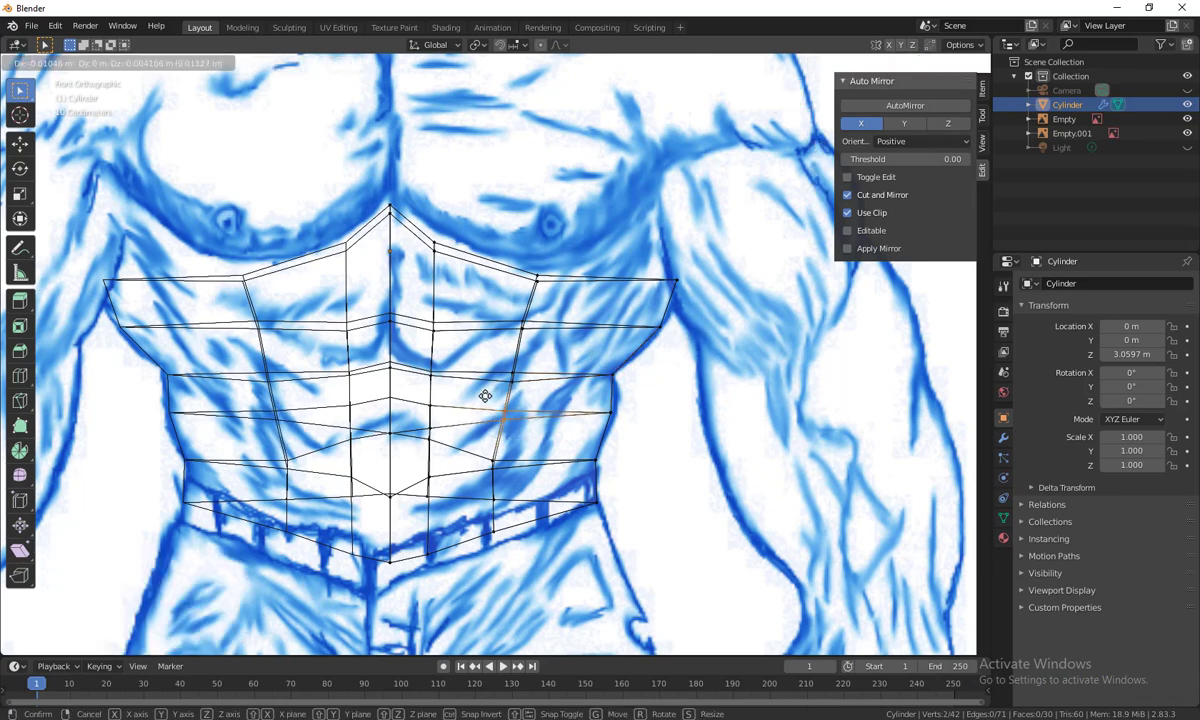
left_click(484, 396)
left_click(608, 410)
key("g")
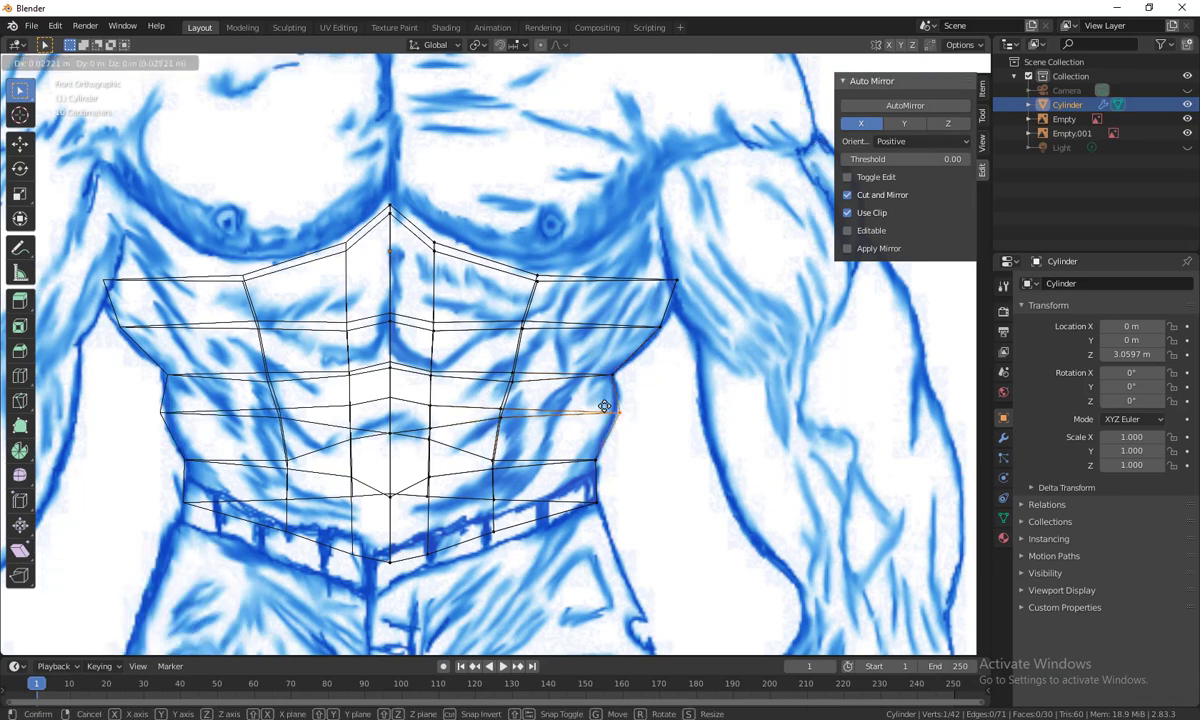
left_click(600, 406)
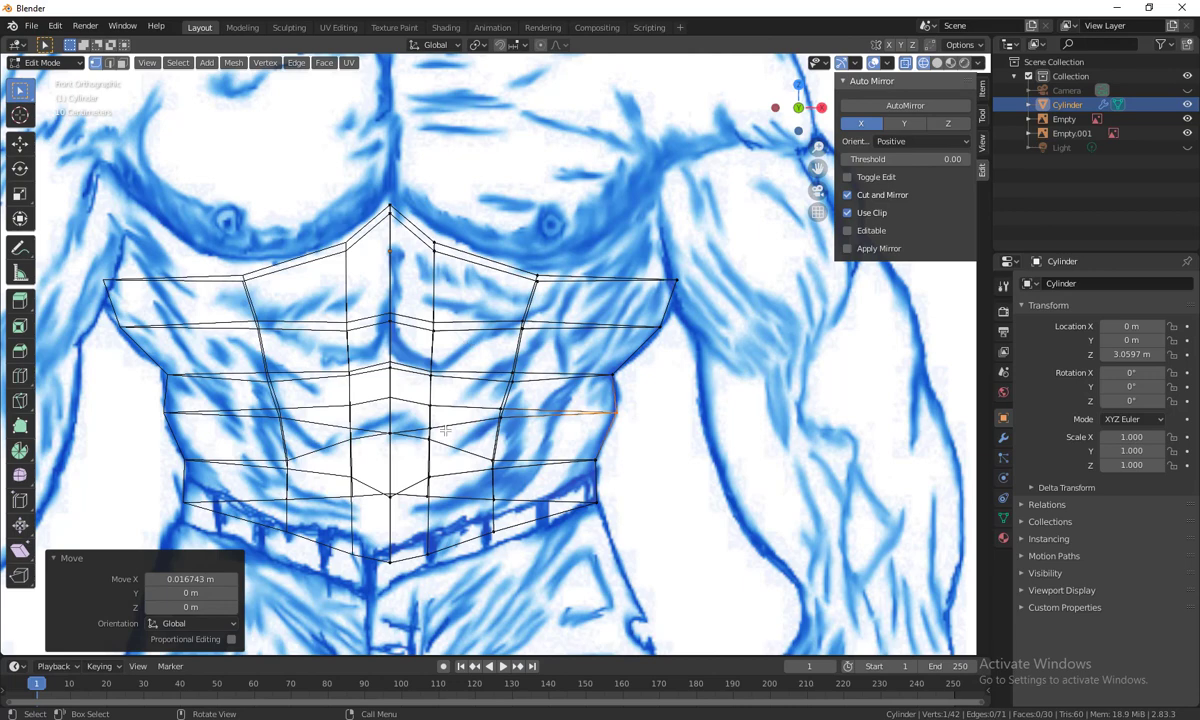
Examine the torso mesh over the front sketch and, in solid shading, its open cross-section and side columns from above and below
scroll(591, 388, "down", 1)
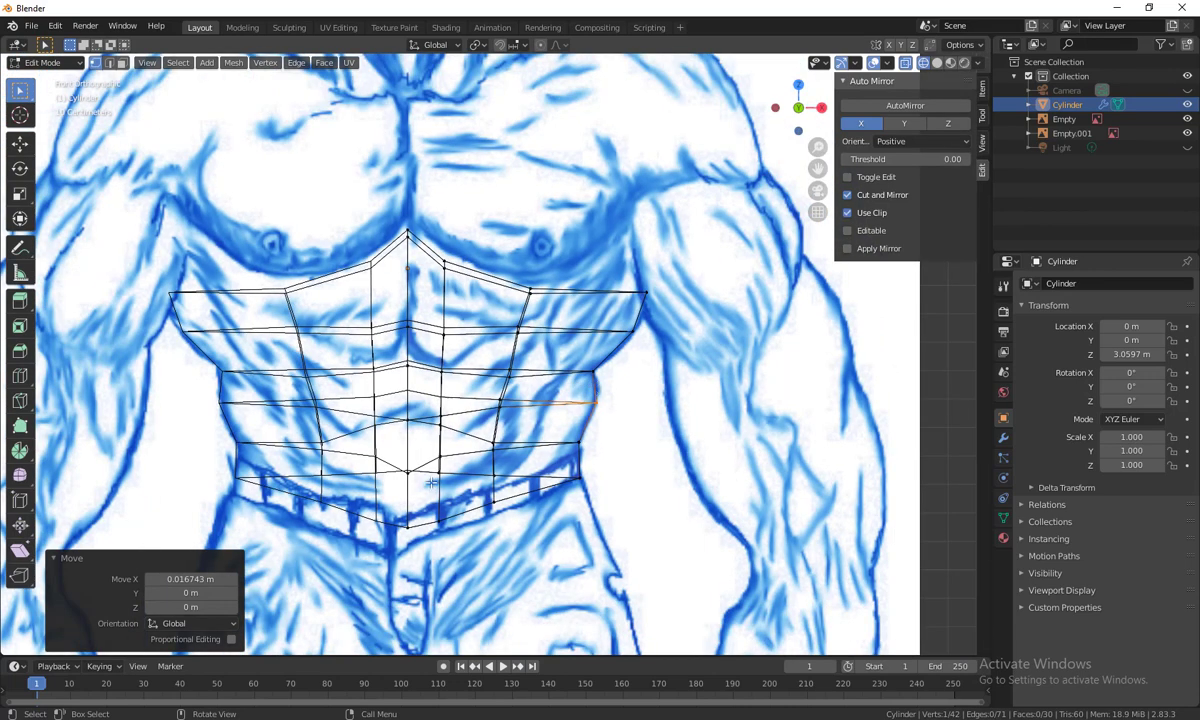
scroll(657, 479, "down", 2)
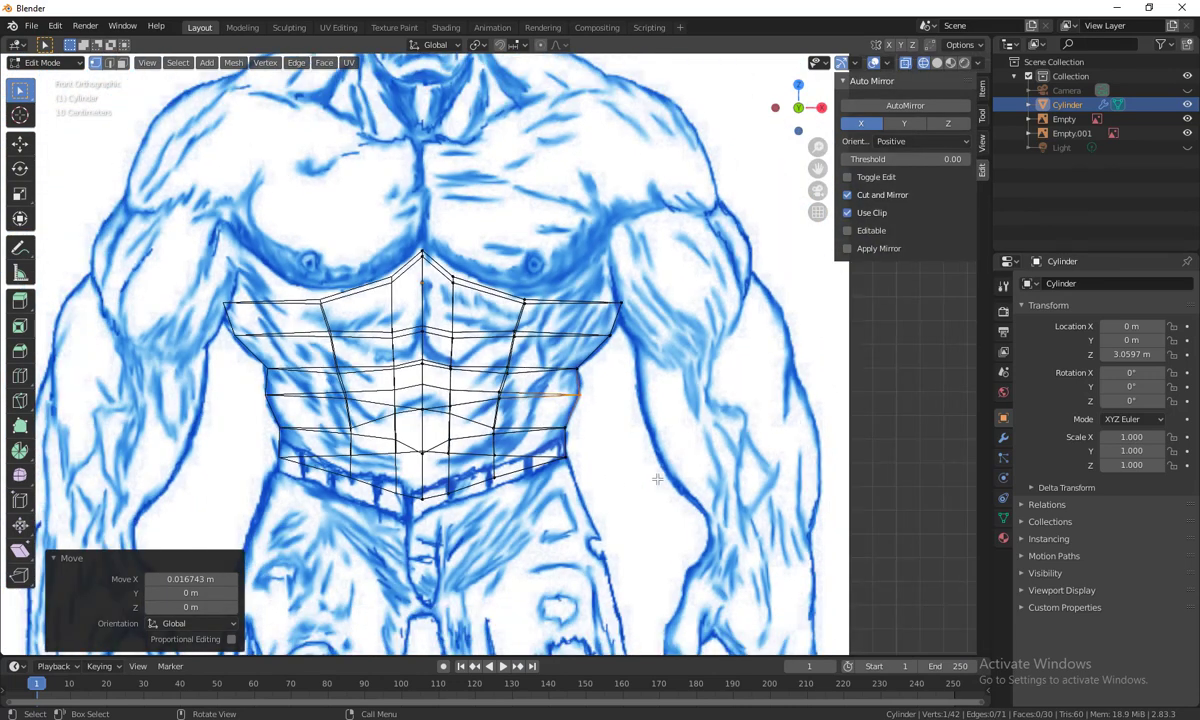
middle_click_drag(657, 479, 641, 437, "shift")
scroll(641, 437, "up", 3)
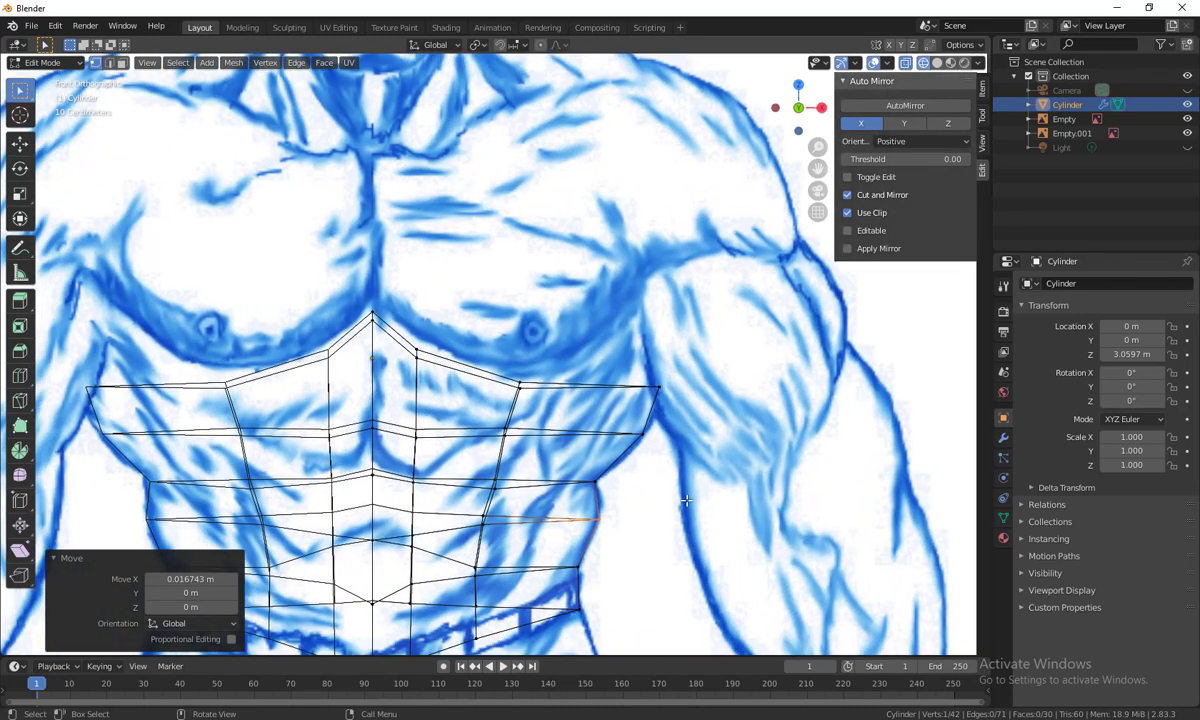
mouse_move(686, 500)
middle_mouse_down()
mouse_move(640, 554)
mouse_move(642, 484)
mouse_move(549, 576)
mouse_move(589, 555)
mouse_move(618, 582)
mouse_move(677, 455)
middle_mouse_up()
key("alt+z")
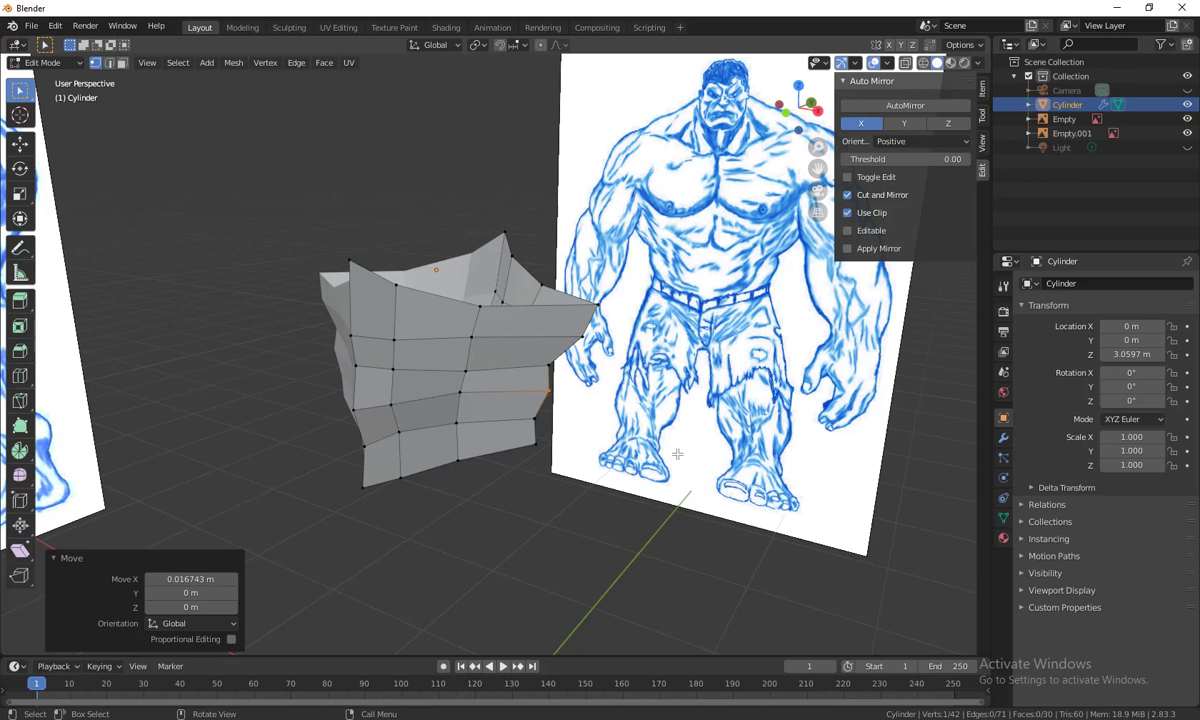
middle_click_drag(620, 412, 537, 293)
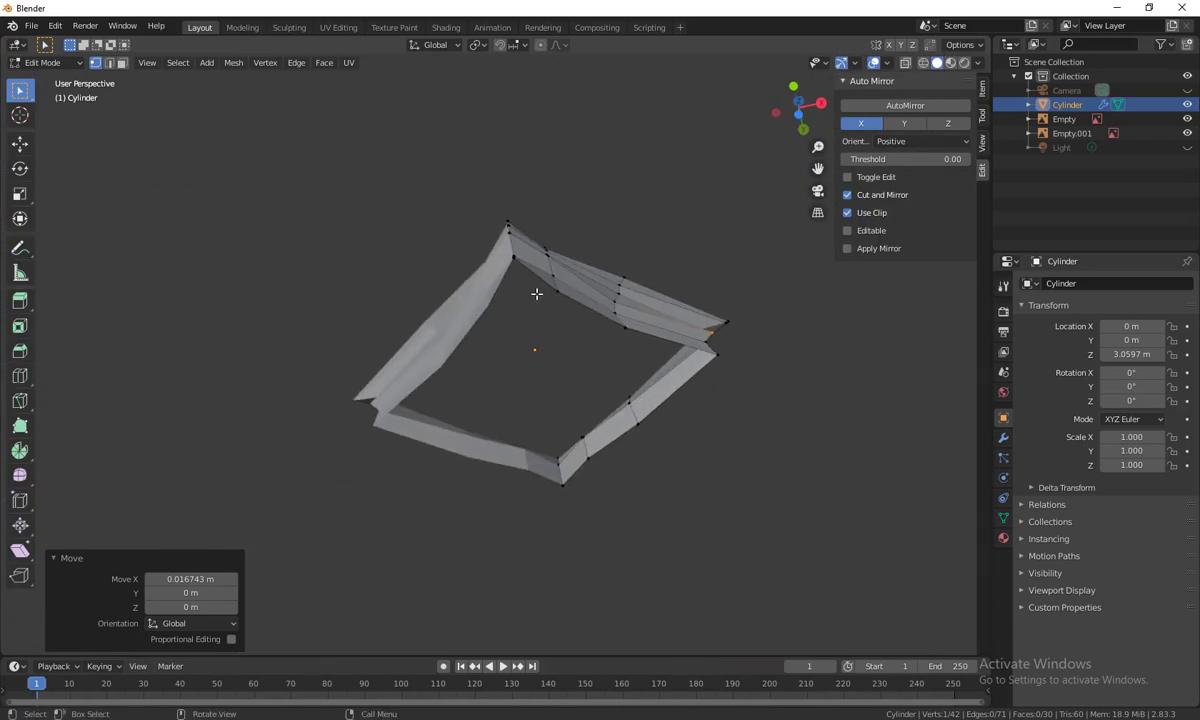
middle_click_drag(616, 354, 655, 388)
middle_click_drag(680, 487, 582, 518)
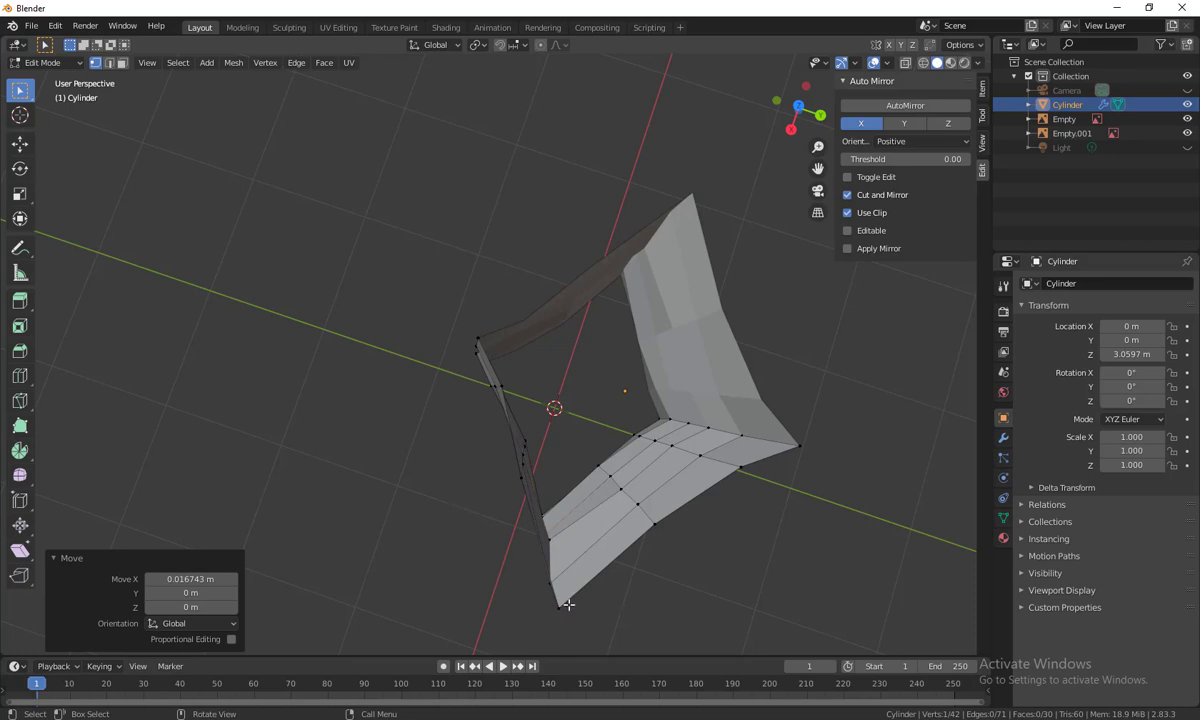
middle_click_drag(789, 436, 547, 446)
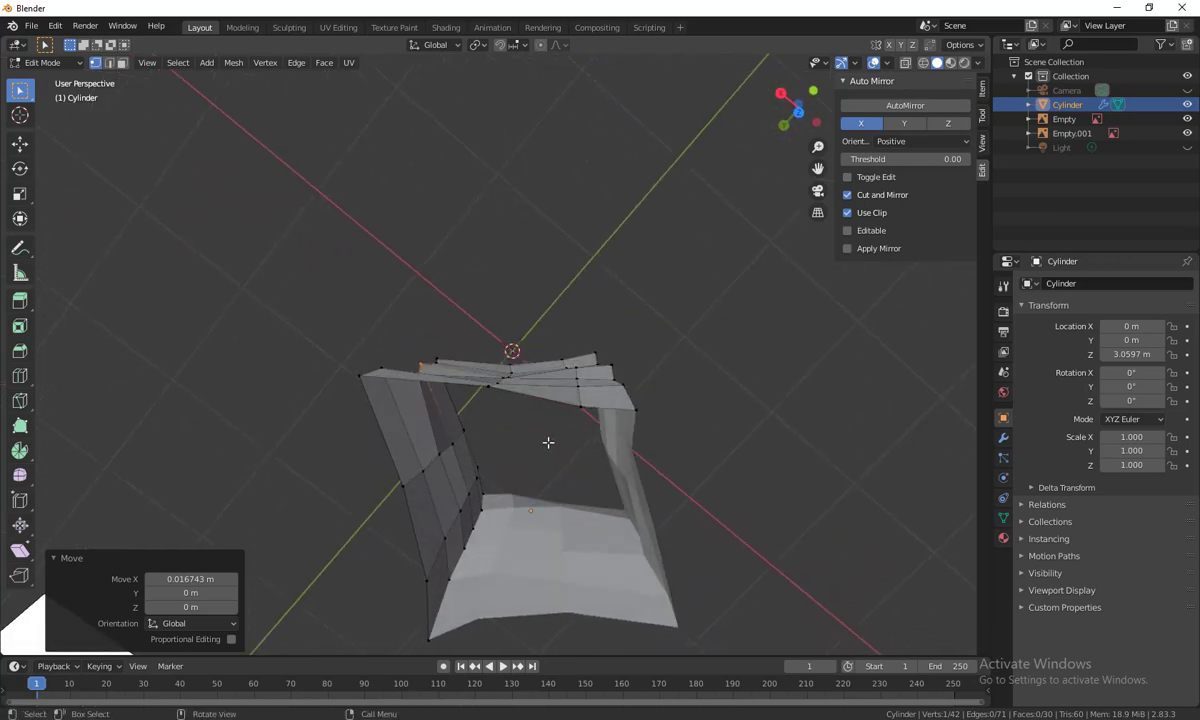
In wireframe, move the twelve vertices of the two front columns between centre and side about 0.18 m in X and -0.044 m in Y
key("shift+z")
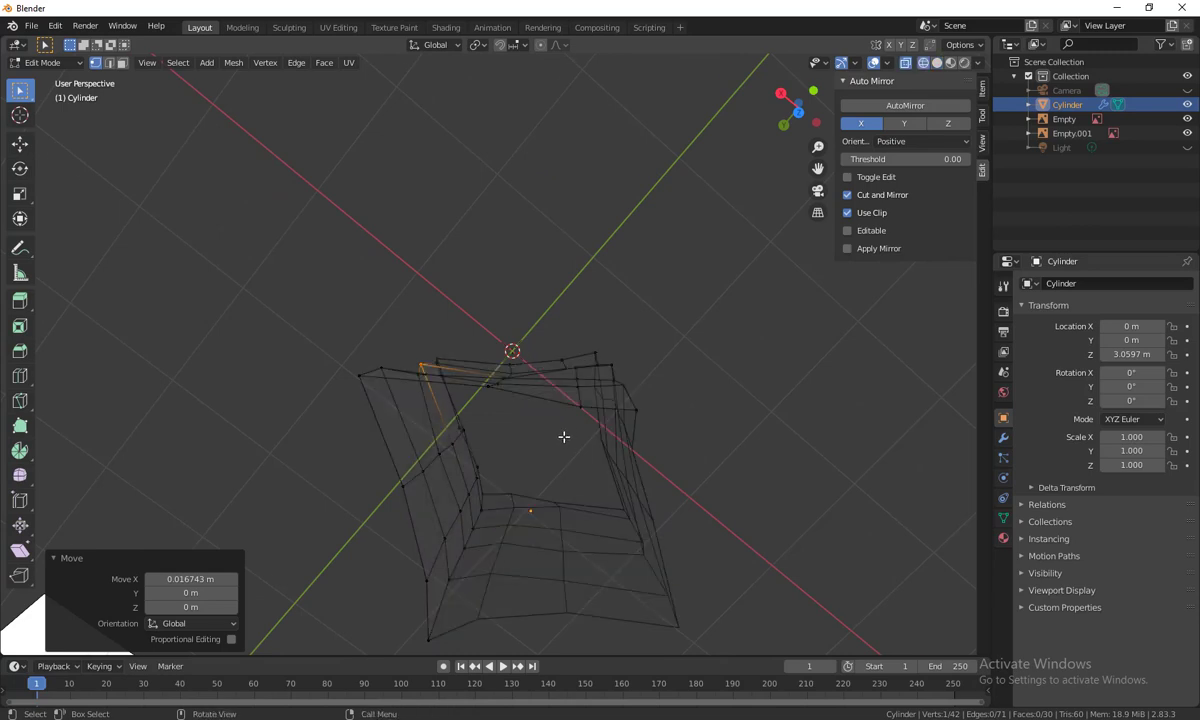
middle_click_drag(563, 437, 571, 436)
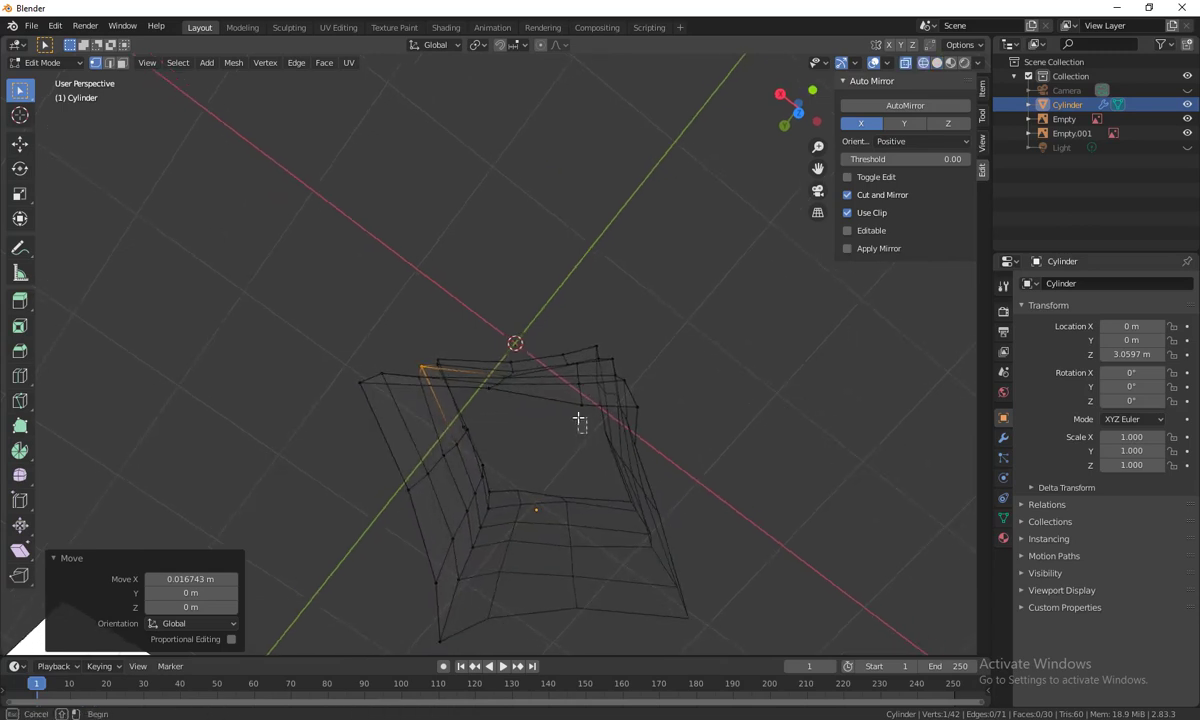
left_click(595, 437)
left_click_drag(589, 432, 469, 340)
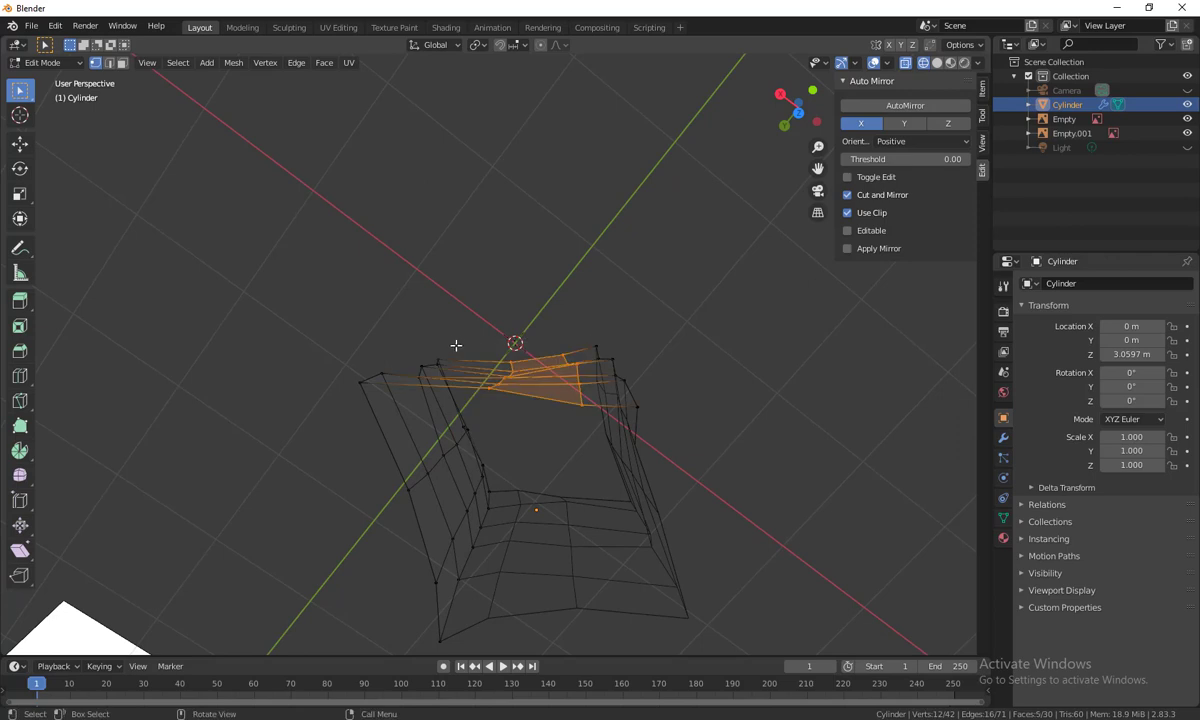
middle_click_drag(499, 381, 720, 393)
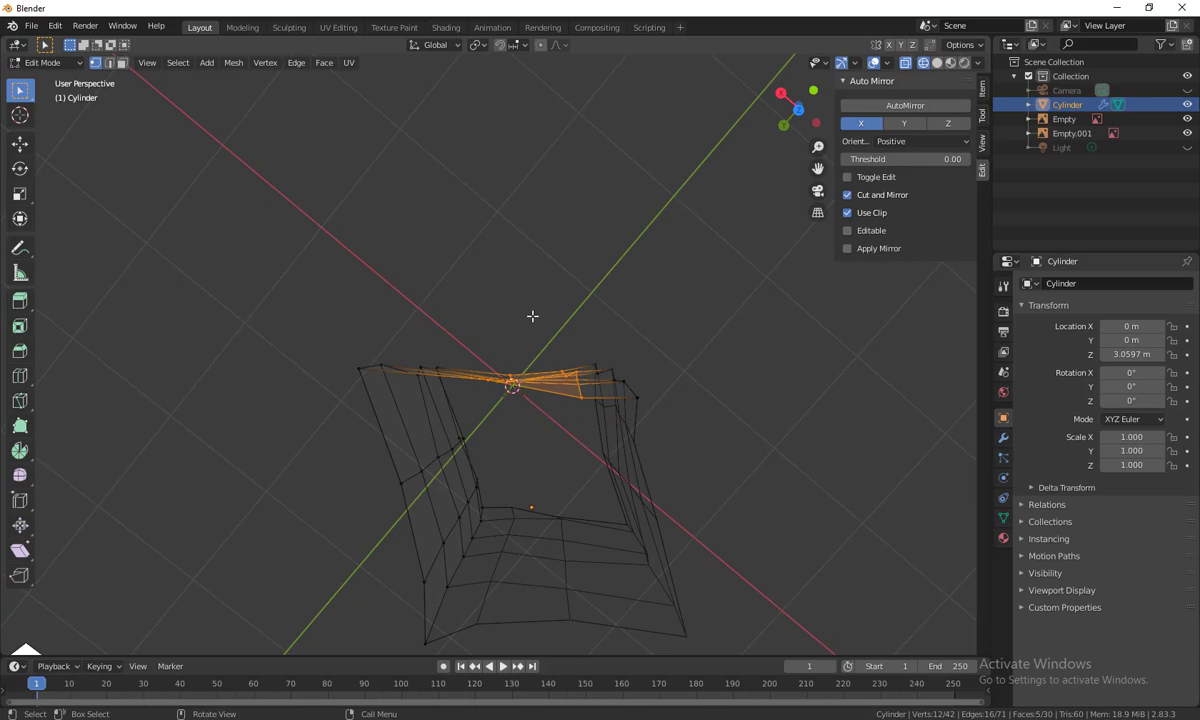
key("g")
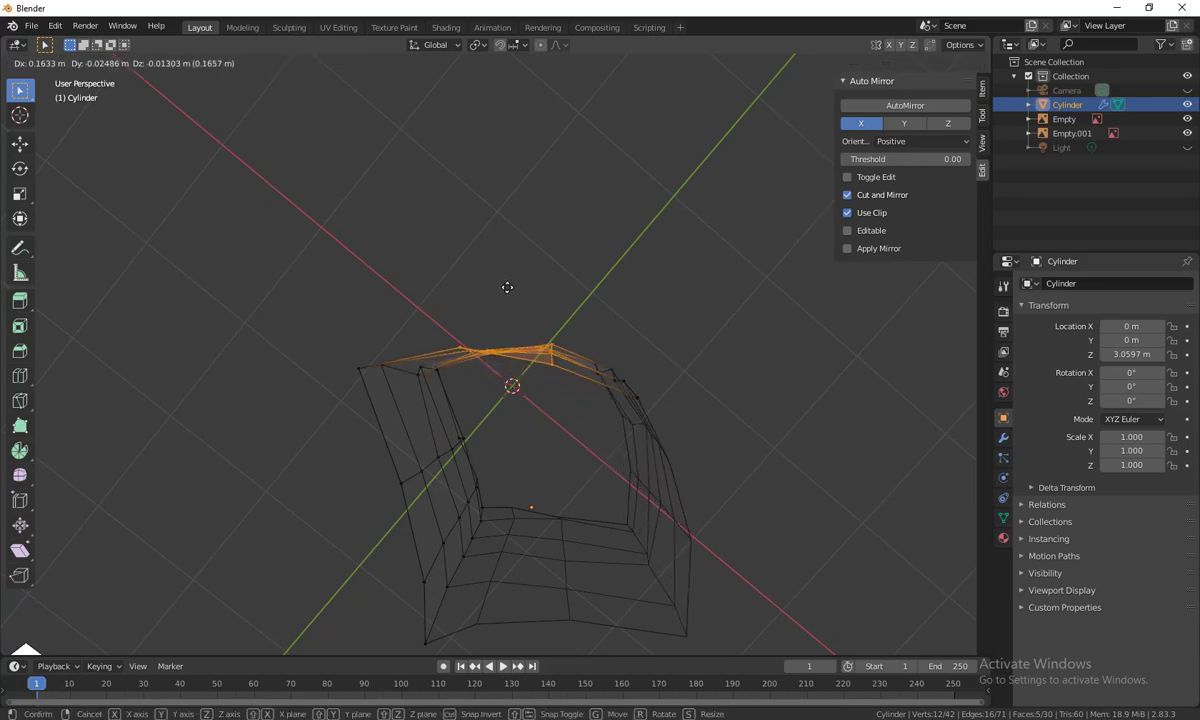
left_click(506, 281)
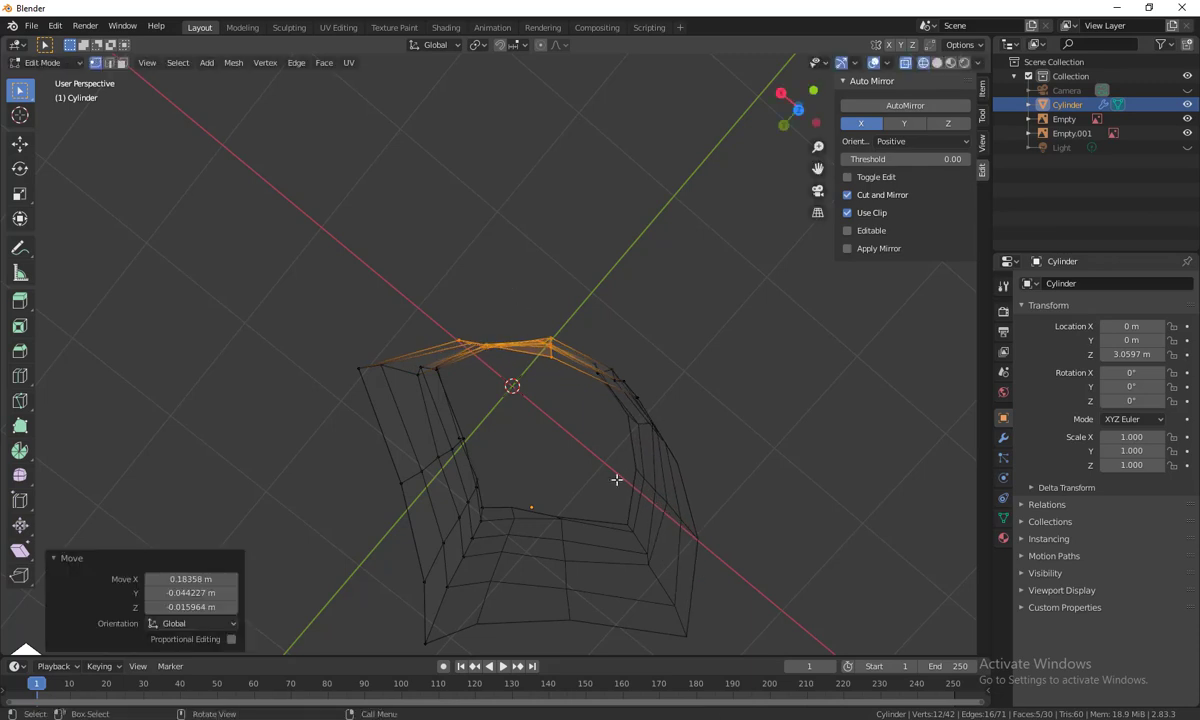
Move the twelve vertices of the two back columns between centre and side outward, about 0.156 m in X and 0.076 m in Y overall
mouse_move(616, 477)
middle_mouse_down()
mouse_move(723, 442)
mouse_move(753, 499)
mouse_move(737, 571)
mouse_move(845, 509)
mouse_move(581, 485)
mouse_move(616, 509)
mouse_move(609, 452)
mouse_move(563, 458)
mouse_move(611, 454)
middle_mouse_up()
left_click_drag(611, 454, 471, 372)
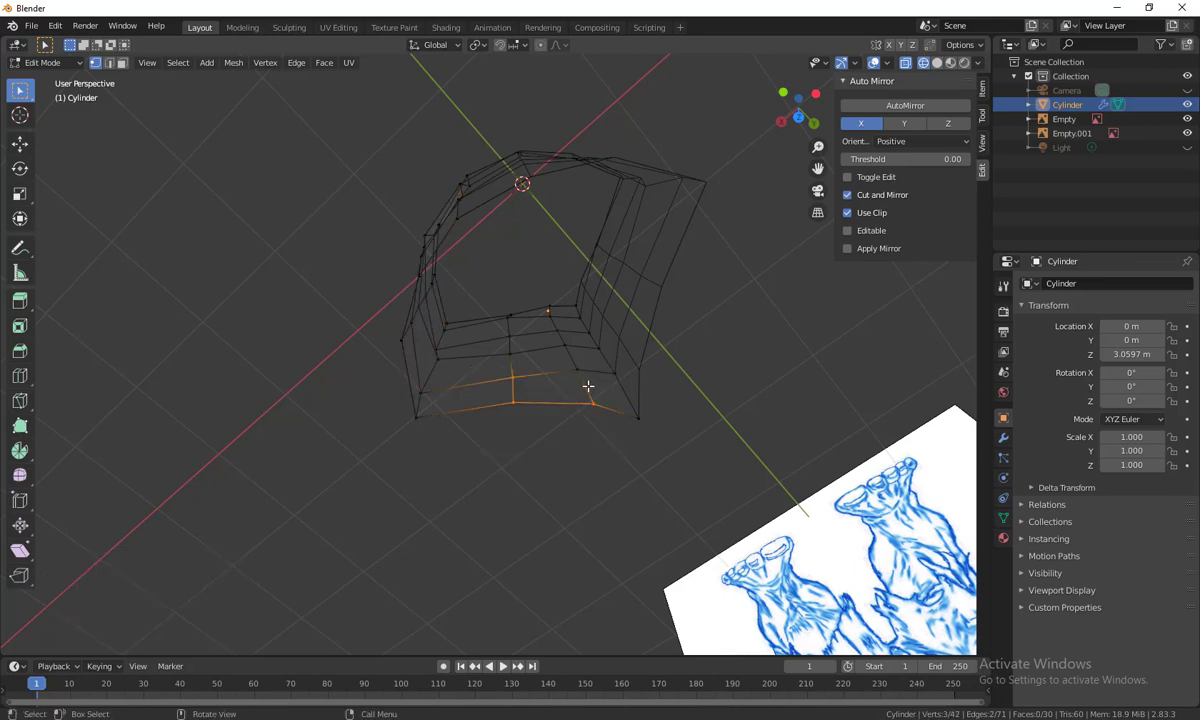
left_click_drag(587, 386, 440, 280, "shift")
left_click_drag(548, 322, 478, 275, "shift")
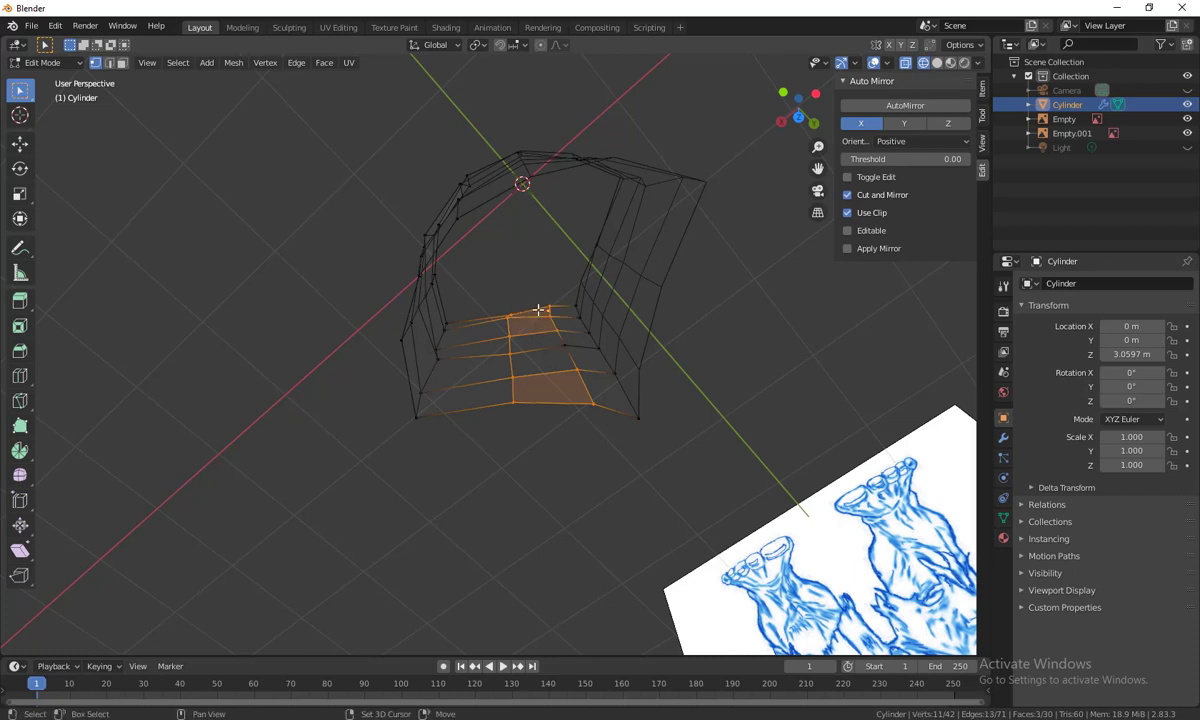
left_click_drag(571, 356, 553, 338, "shift")
middle_click_drag(546, 474, 587, 487)
middle_click_drag(605, 488, 616, 532)
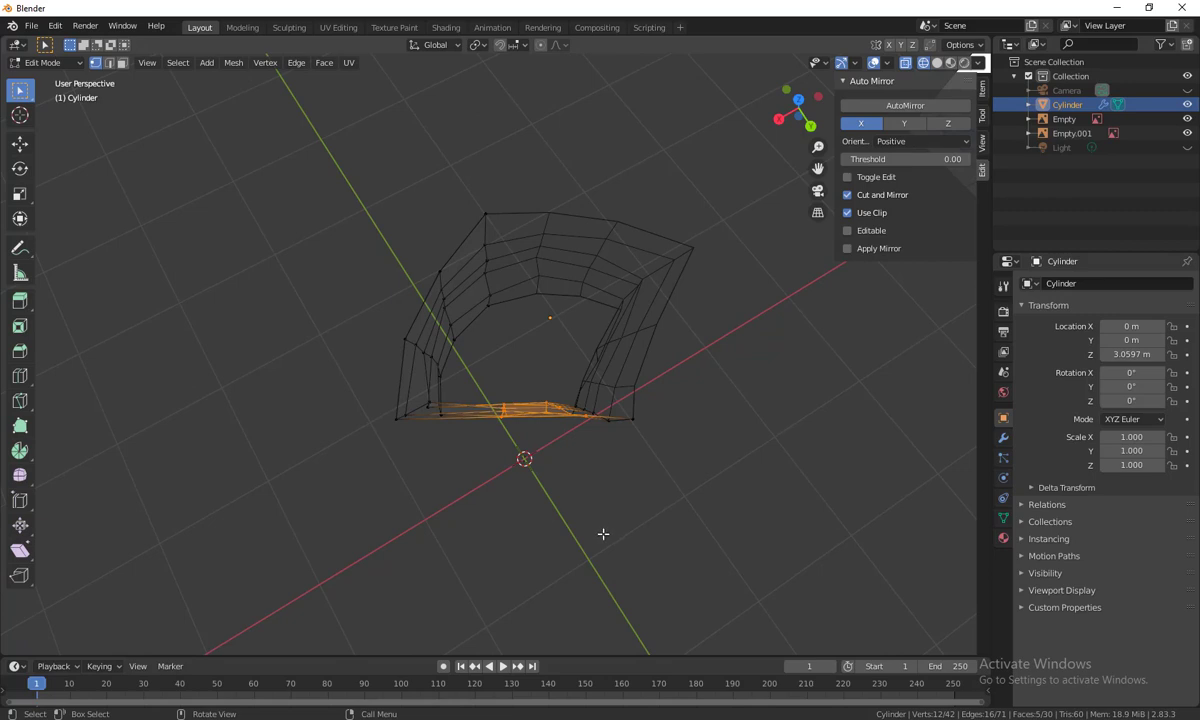
key("g")
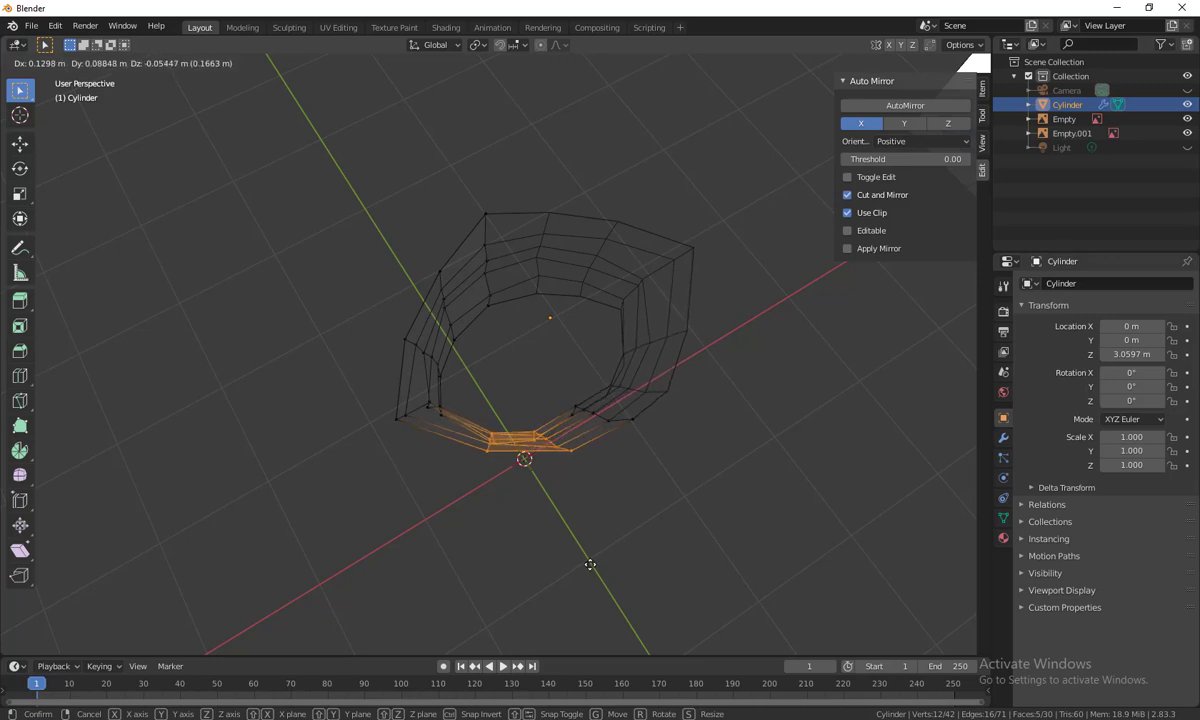
left_click(590, 565)
key("g")
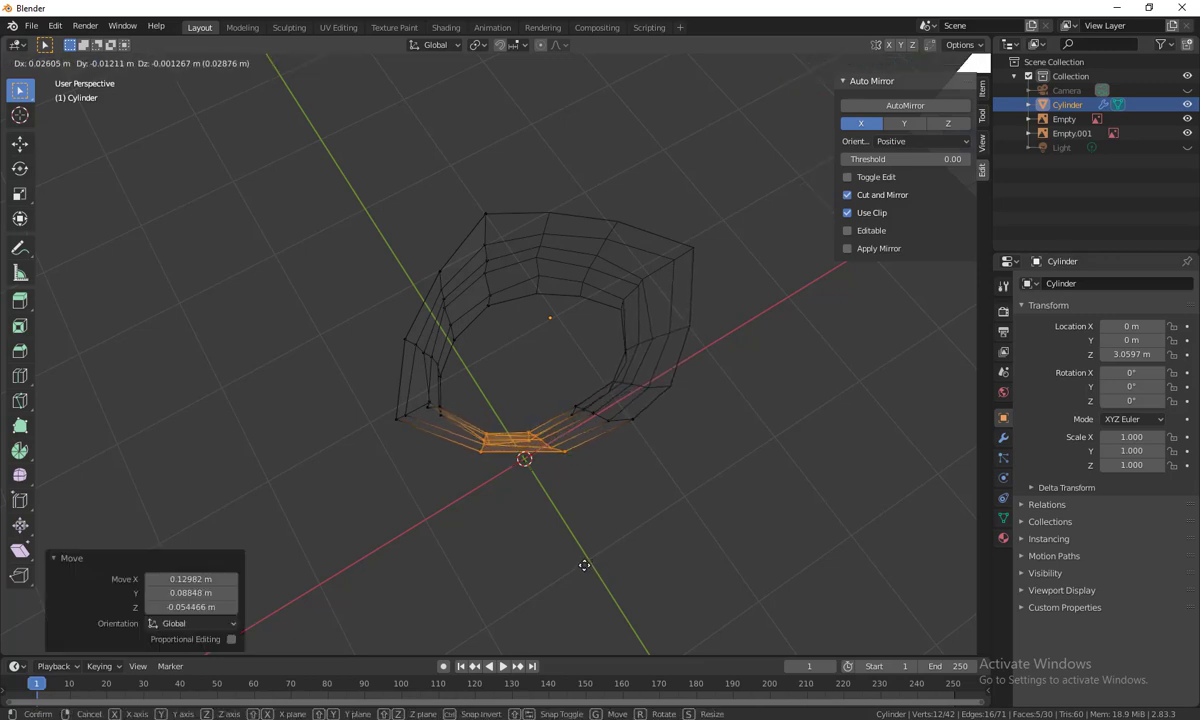
left_click(584, 565)
Move the two front intermediate columns a further 0.071 m in X and -0.043 m in Y, and return to solid shading
middle_click_drag(584, 565, 602, 571)
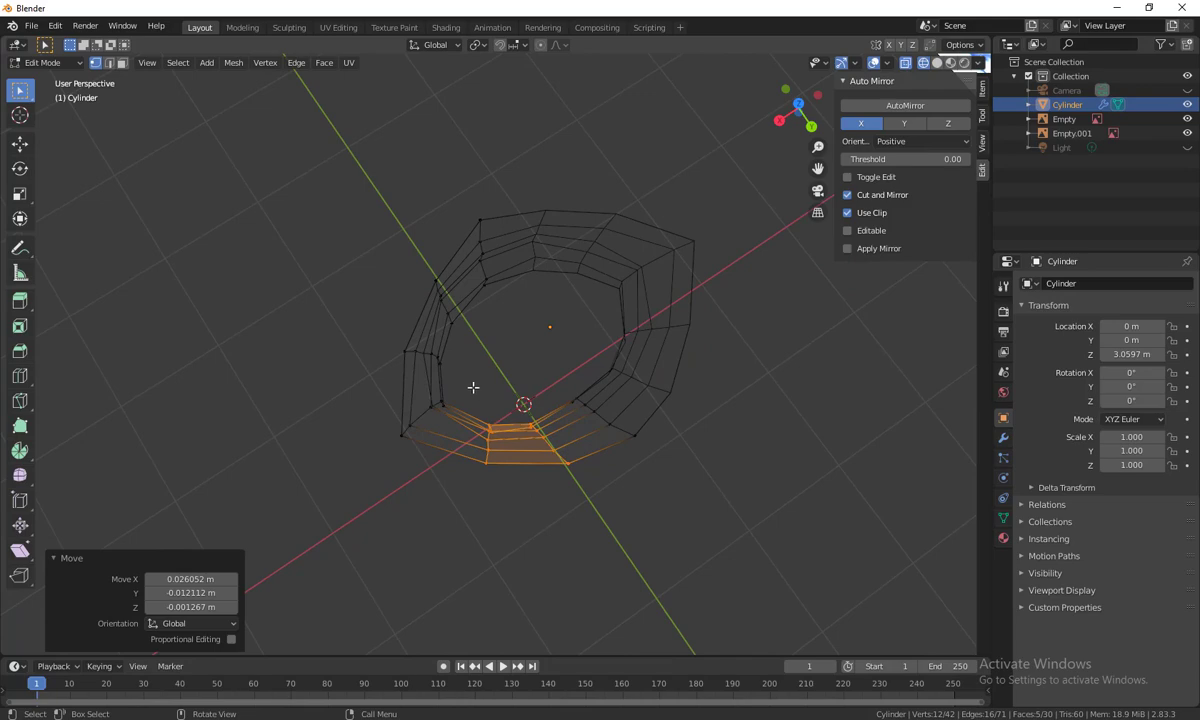
left_click_drag(473, 387, 386, 273)
key("g")
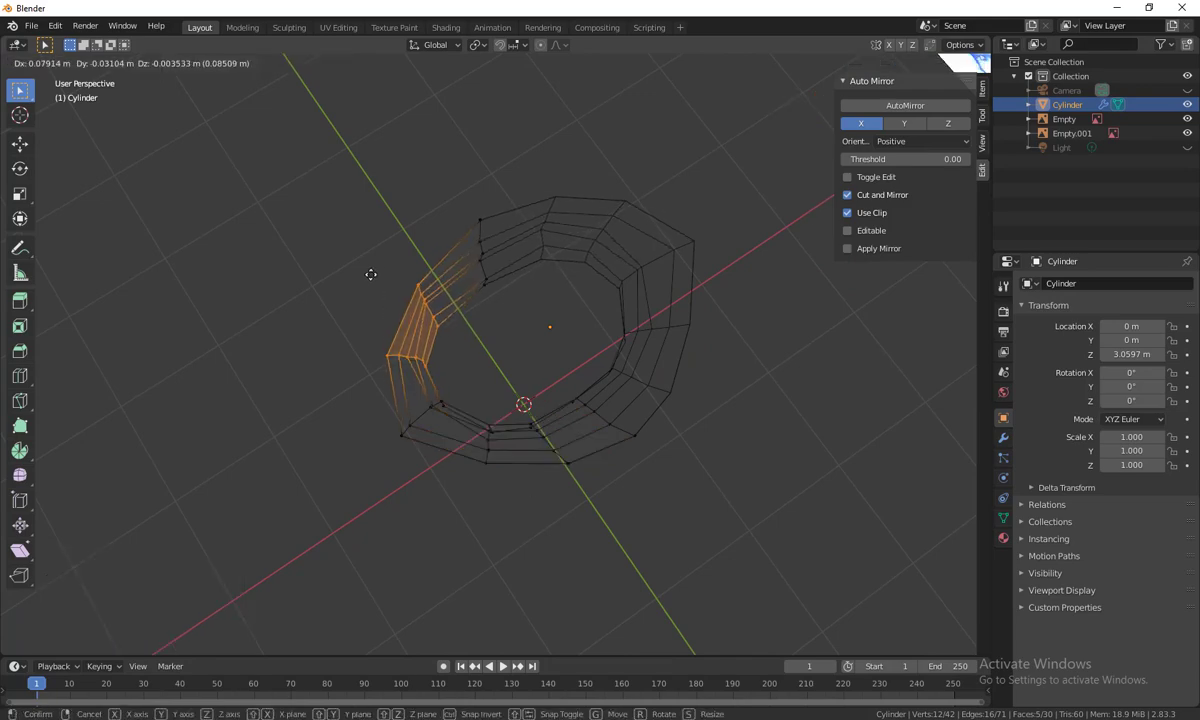
left_click(370, 271)
middle_click_drag(637, 509, 551, 271)
mouse_move(666, 240)
middle_mouse_down()
mouse_move(498, 437)
mouse_move(444, 364)
mouse_move(699, 404)
mouse_move(625, 562)
mouse_move(645, 583)
middle_mouse_up()
key("shift+z")
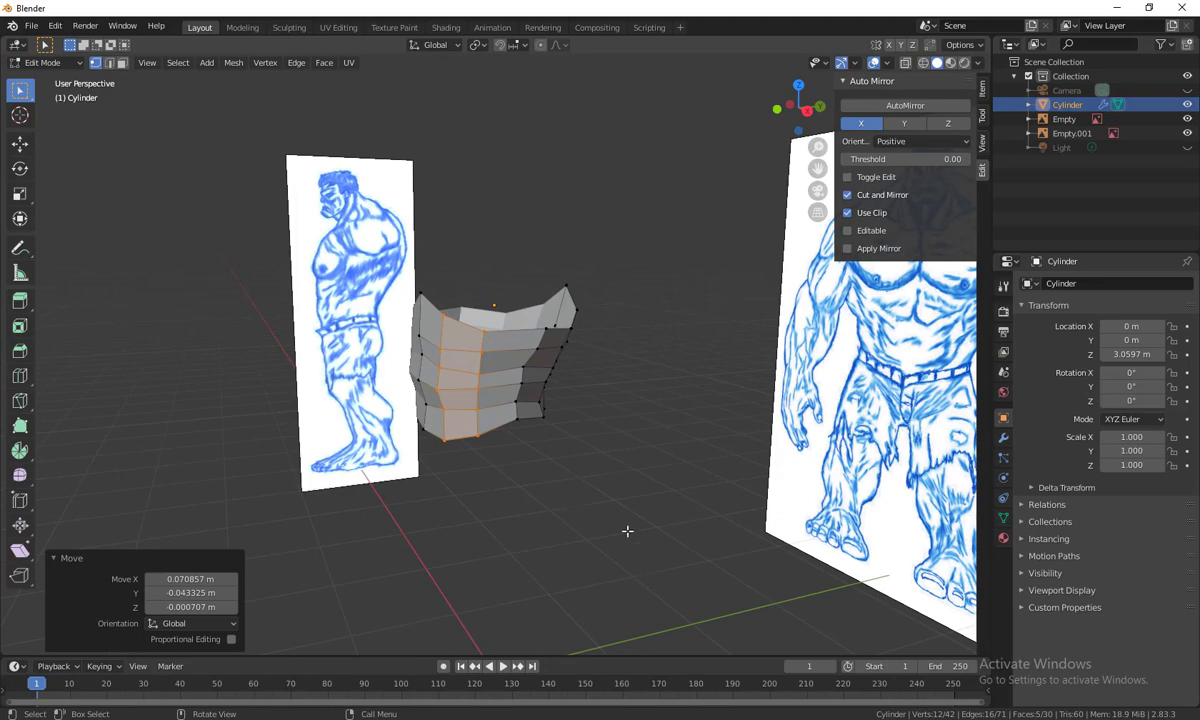
middle_click_drag(627, 531, 521, 403)
Activate the Move tool, leave Edit Mode, and add a Subdivision Surface to the torso at level 4
left_click(20, 143)
key("Tab")
scroll(571, 526, "up", 2)
middle_click_drag(555, 469, 575, 450)
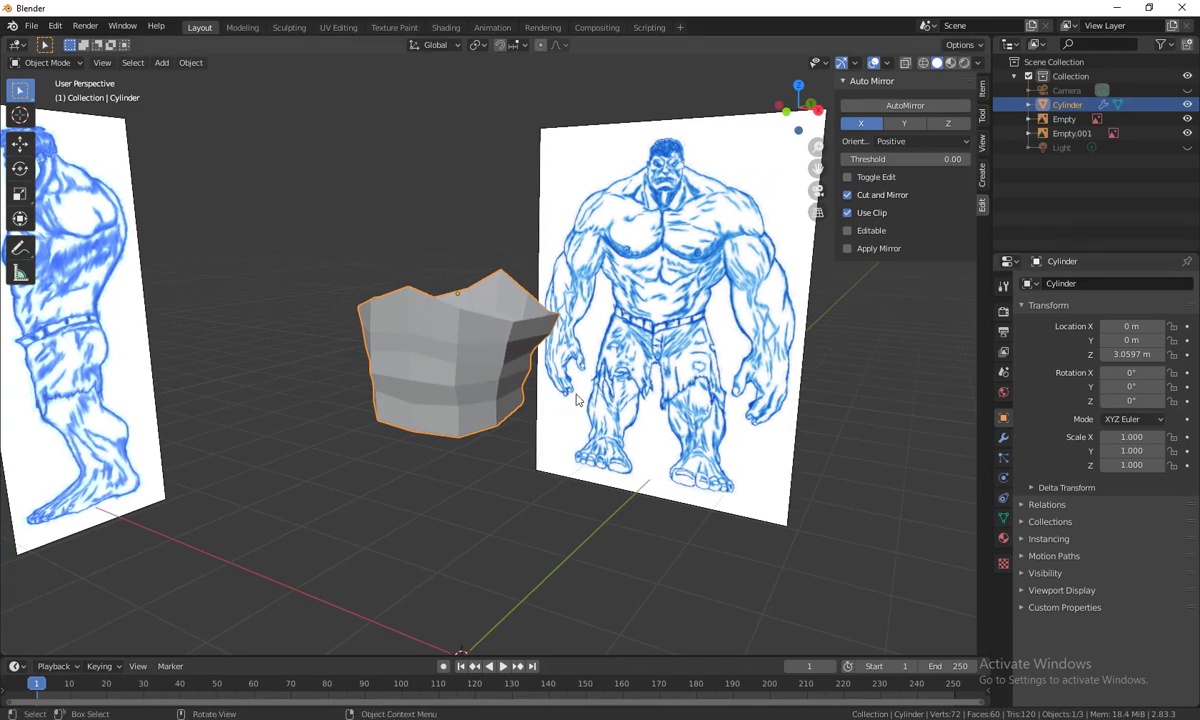
key("ctrl+4")
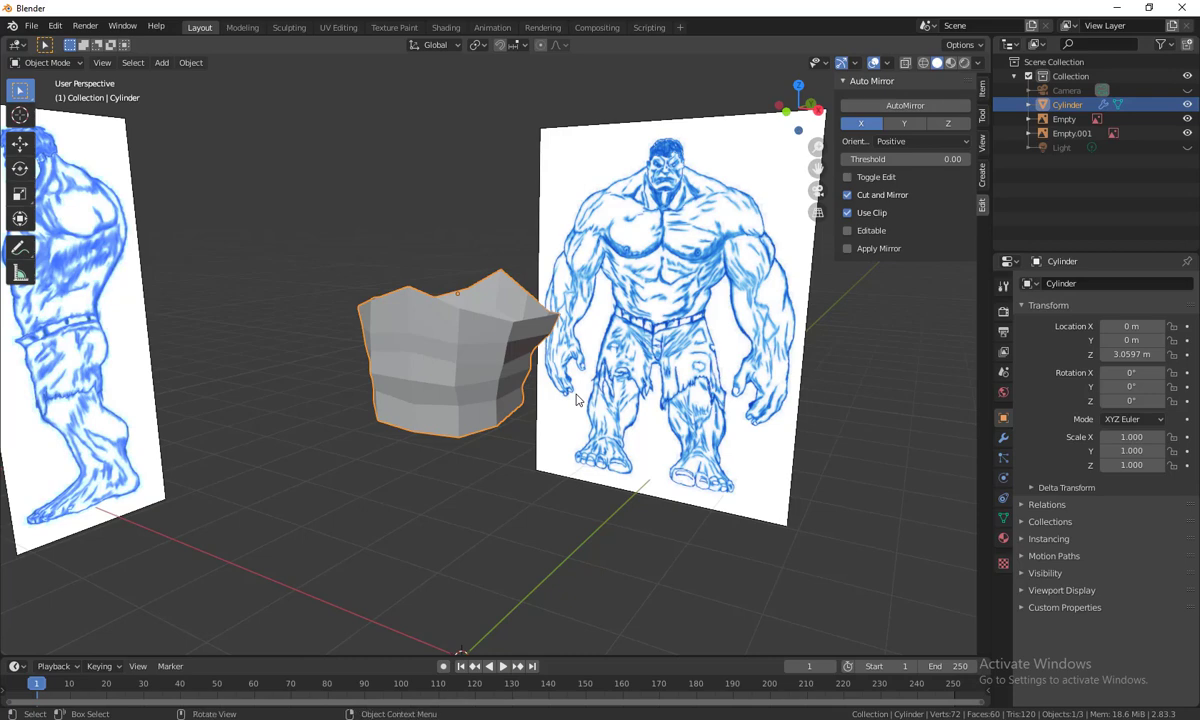
key("ctrl+4")
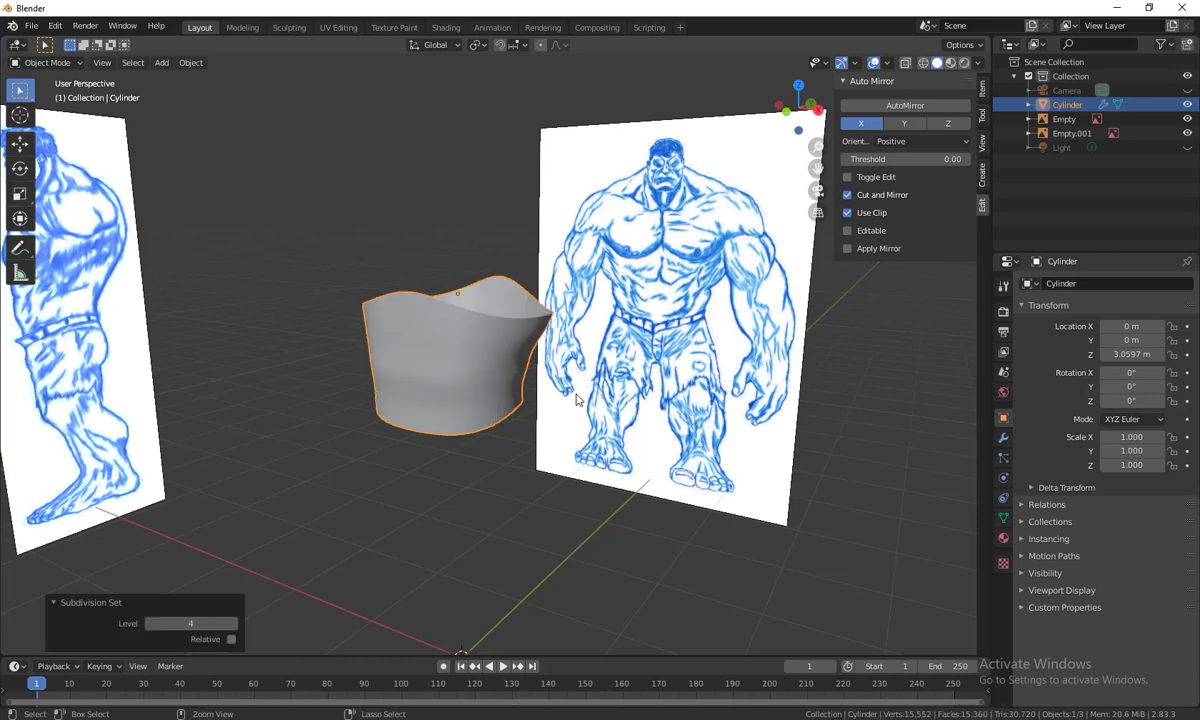
middle_click_drag(479, 318, 400, 335)
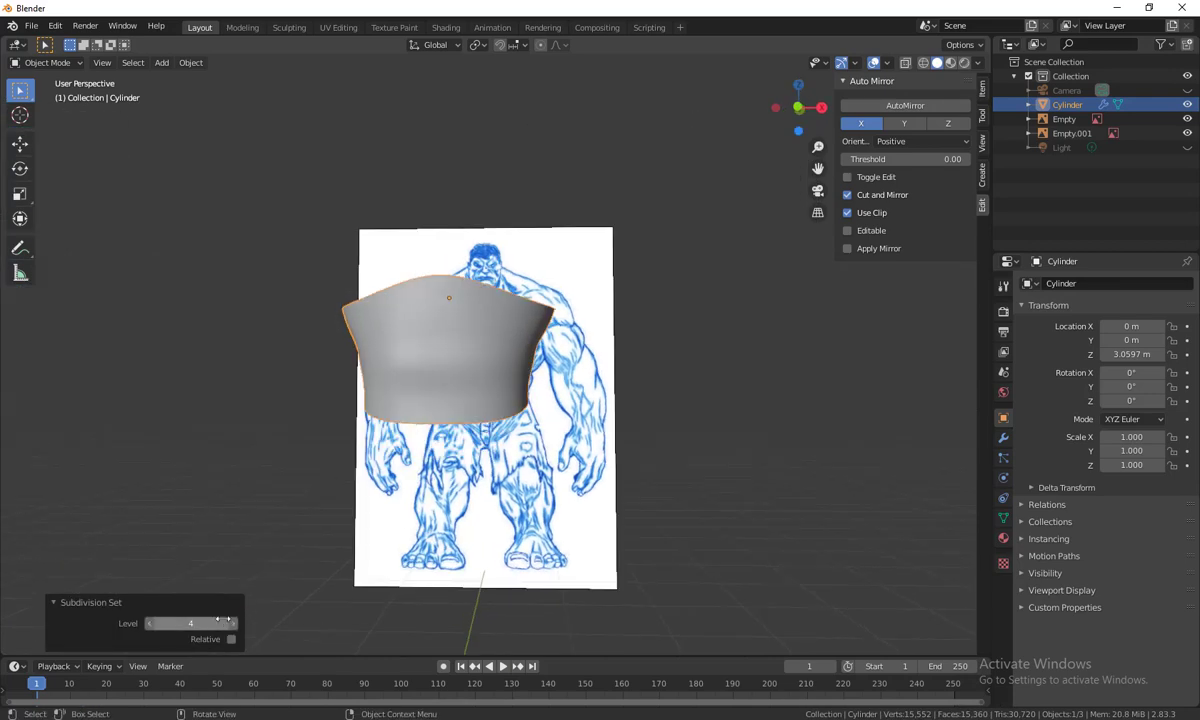
Drop the torso's subdivision to level 0 for comparison and set it to level 3
key("ctrl+0")
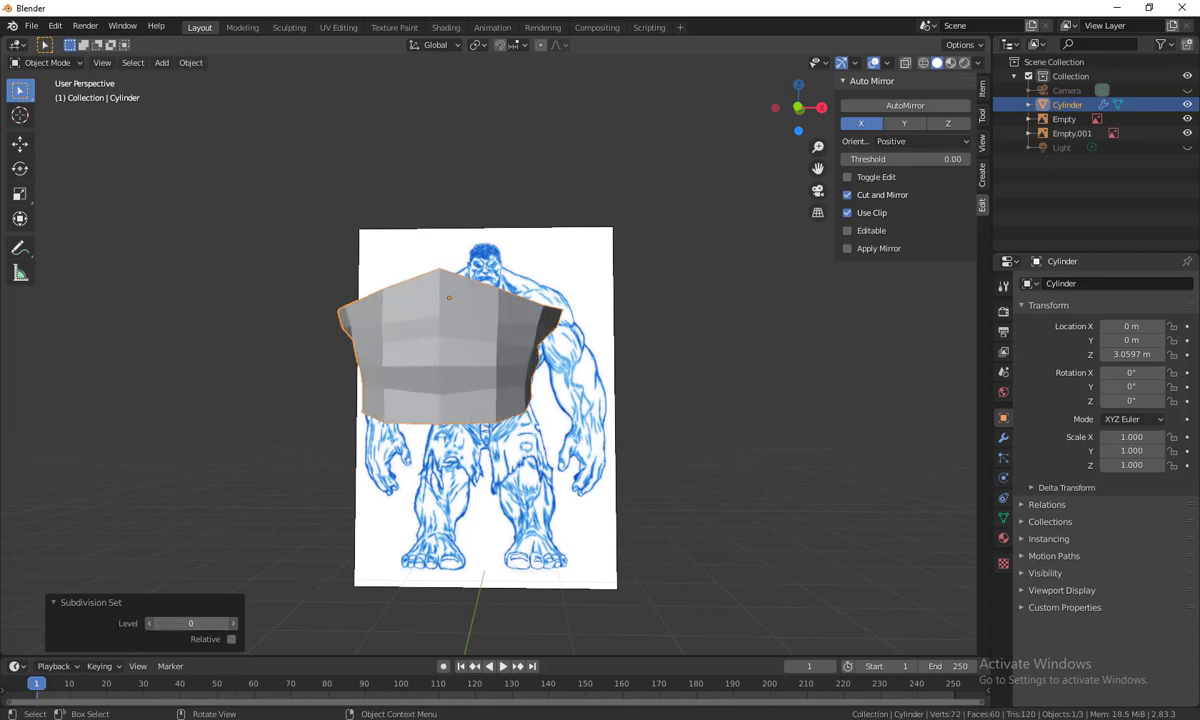
mouse_move(190, 623)
left_mouse_down()
mouse_move(205, 623)
mouse_move(185, 623)
left_mouse_up()
key("ctrl+3")
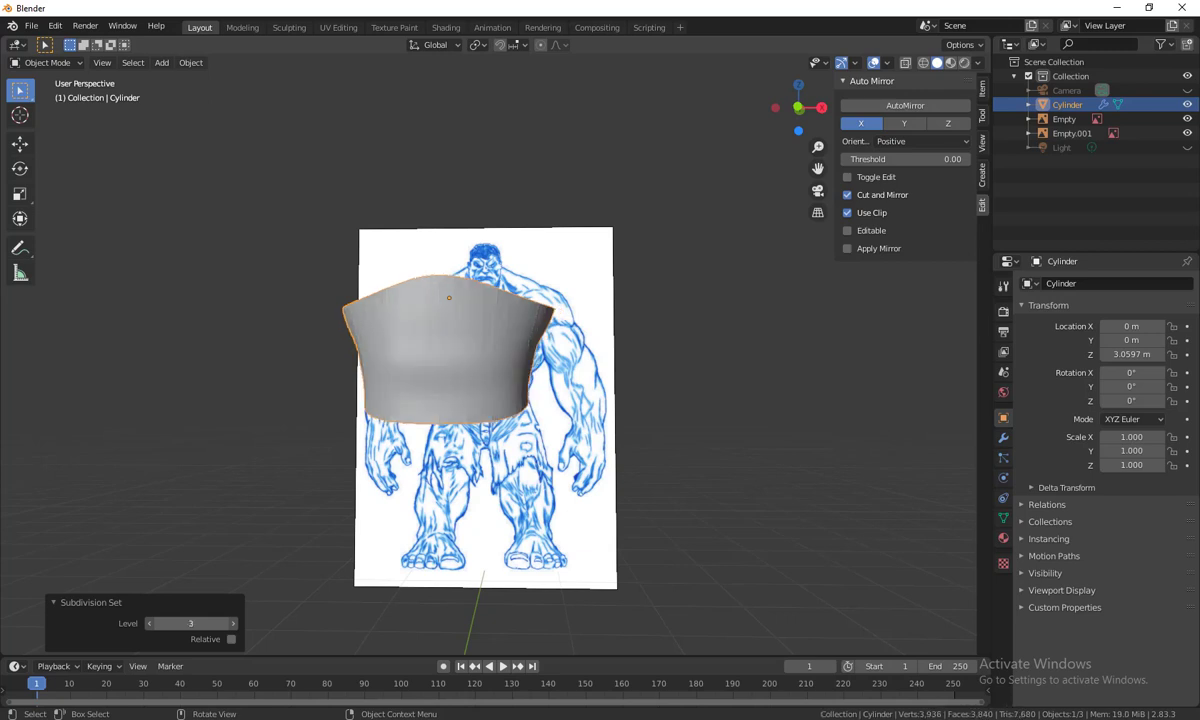
middle_click_drag(631, 475, 585, 508)
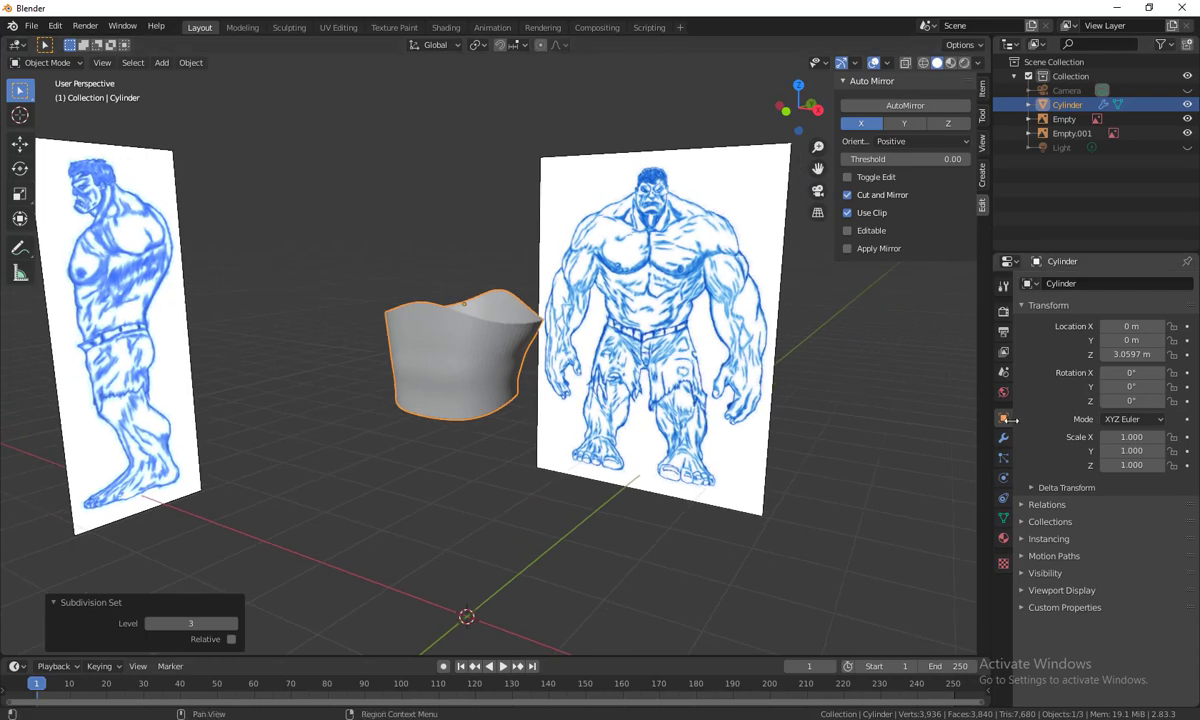
Compare the torso with the Subdivision modifier's viewport display on and off, and leave that display turned off
left_click(1003, 437)
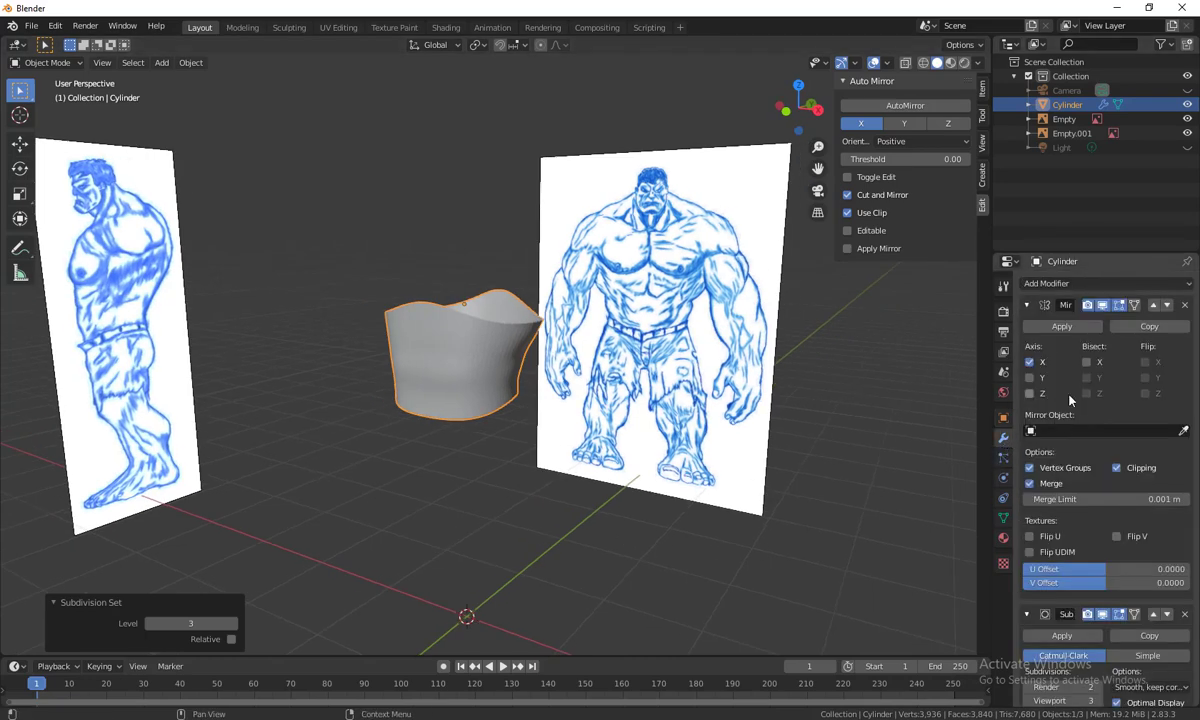
scroll(1060, 540, "down", 1)
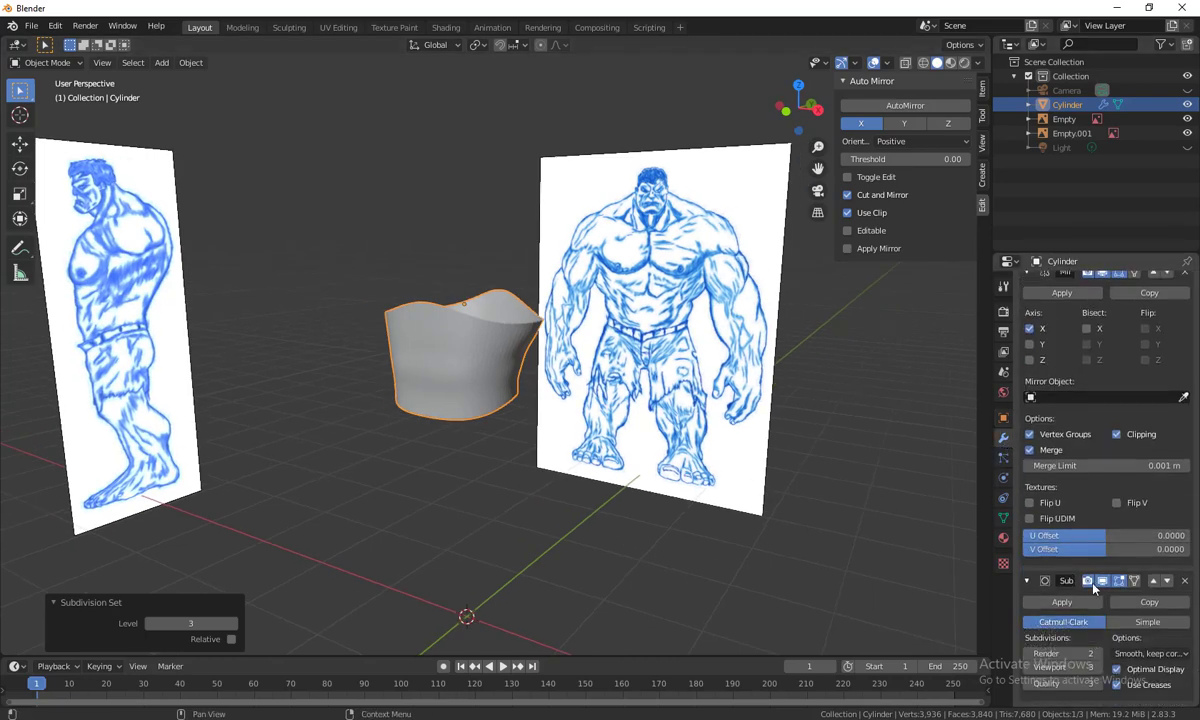
left_click(1103, 584)
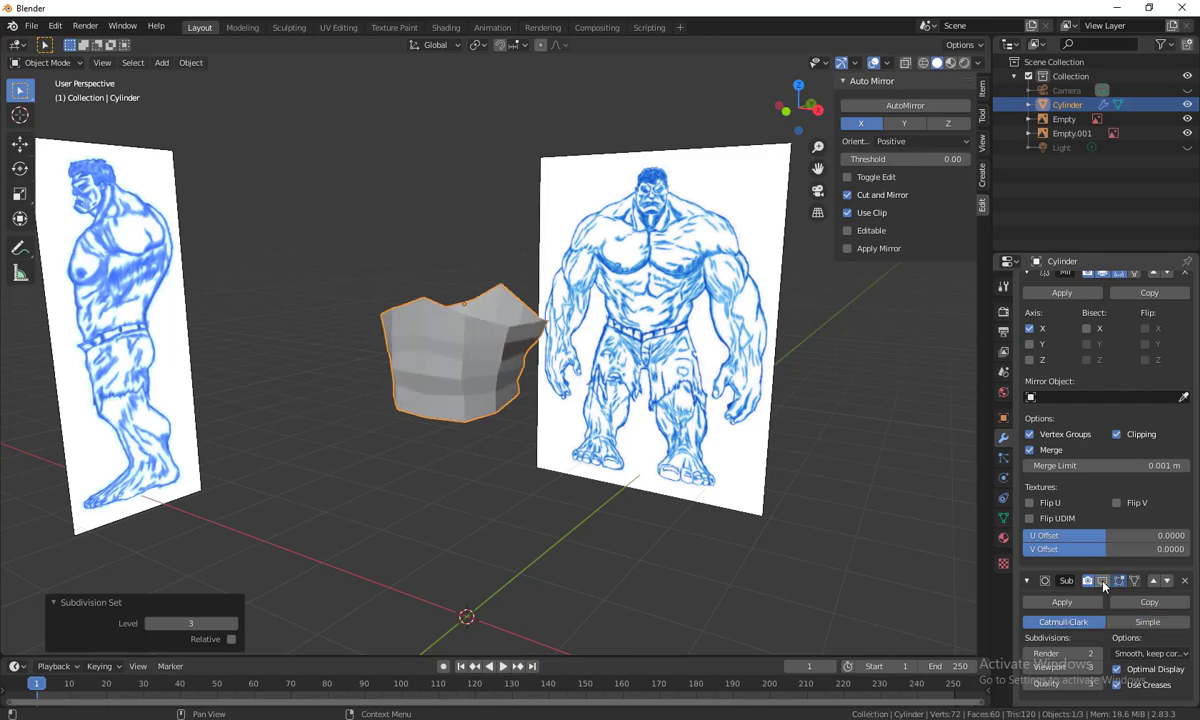
left_click(1103, 584)
left_click(1103, 584)
left_click(1103, 582)
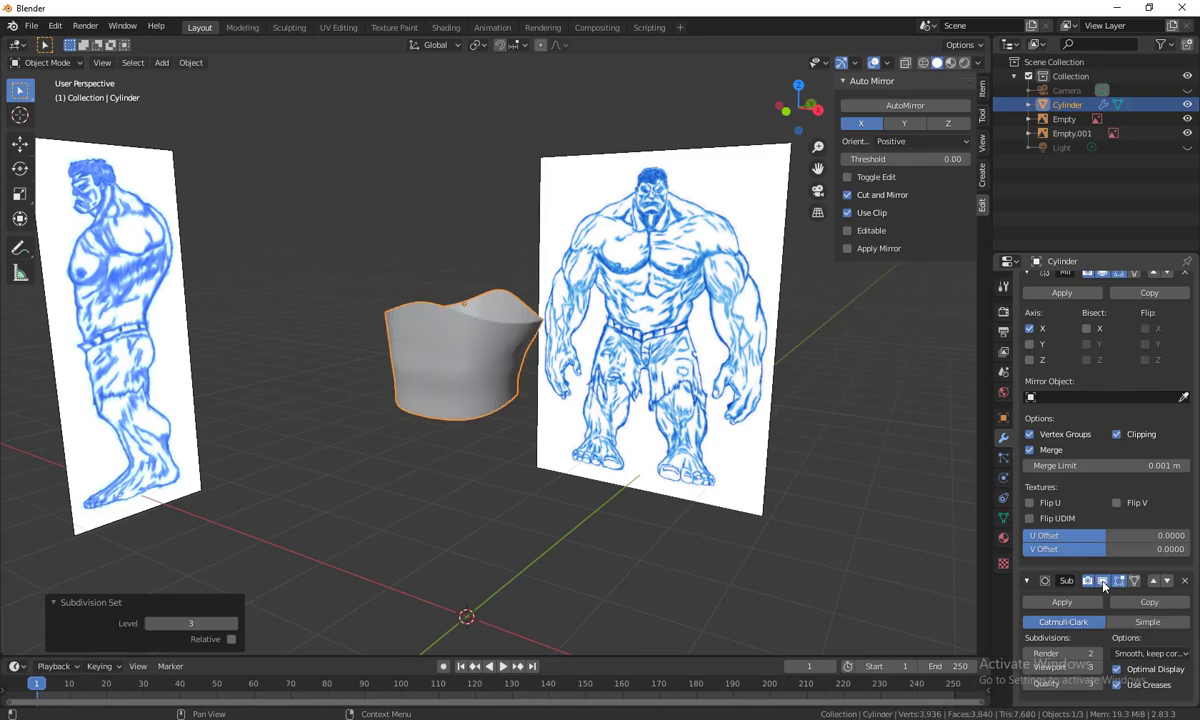
left_click(1103, 583)
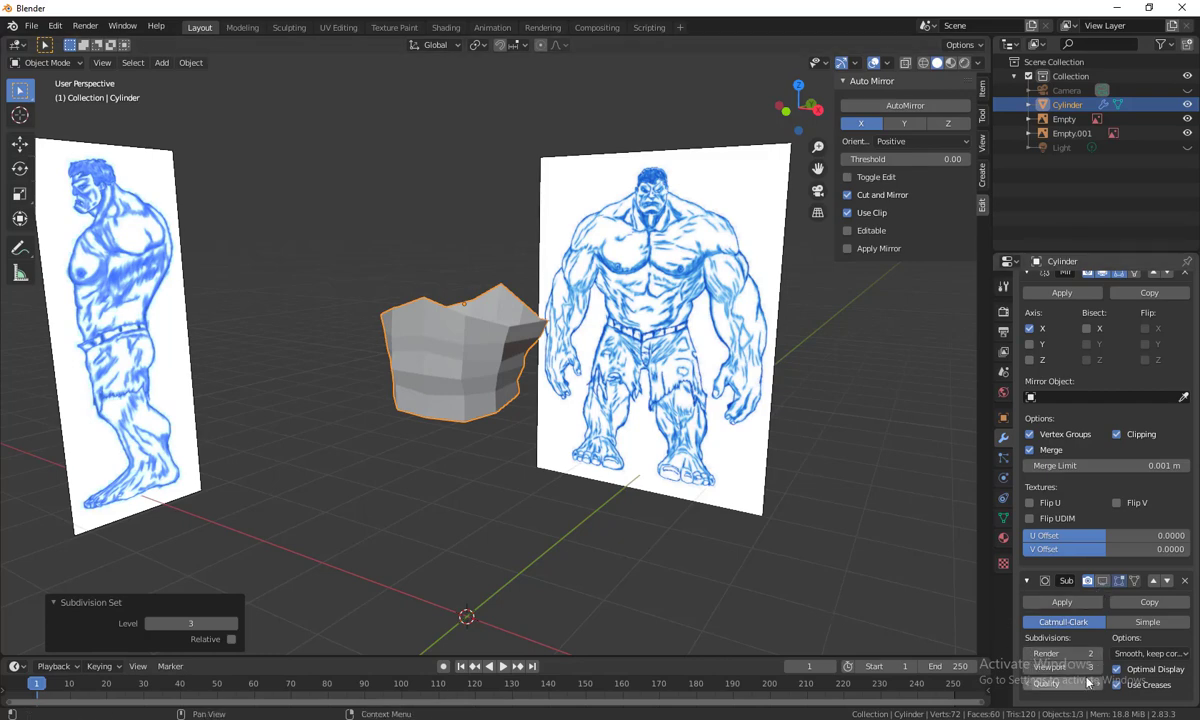
Enter Edit Mode on the torso and select the edge path along its open upper rim from the back to the front
middle_click_drag(660, 470, 536, 244)
key("Tab")
left_click(576, 429)
middle_click_drag(576, 429, 940, 629)
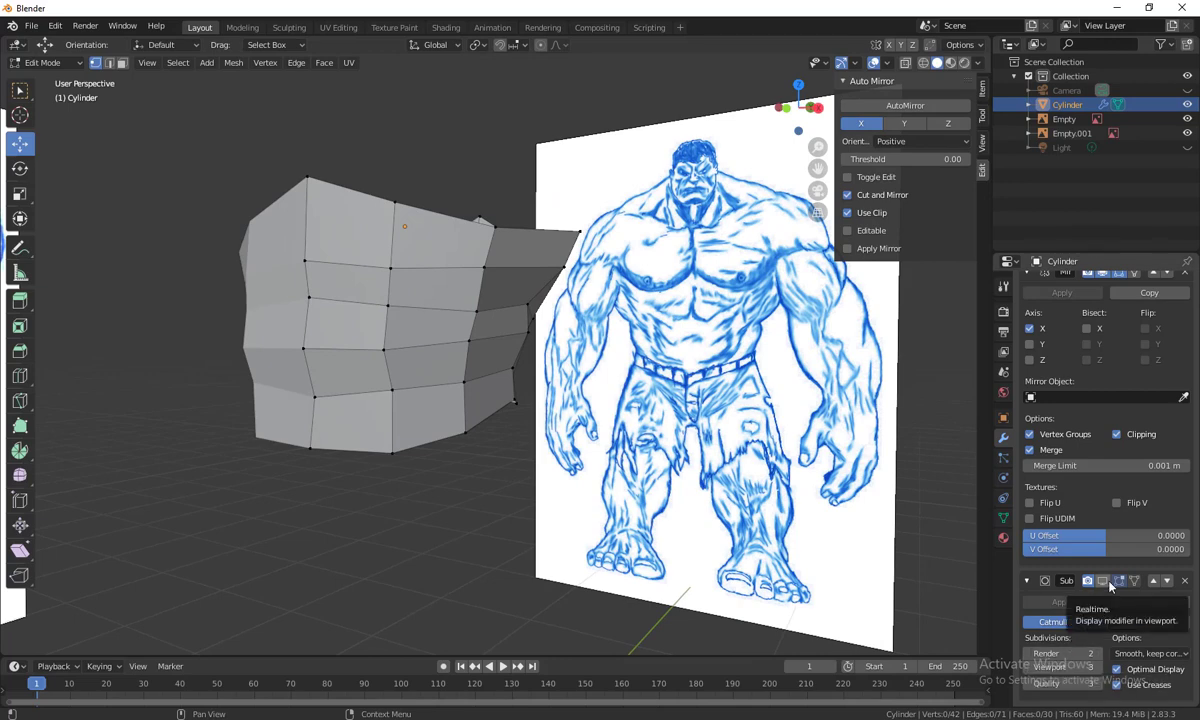
middle_click_drag(700, 520, 545, 515)
left_click(552, 325)
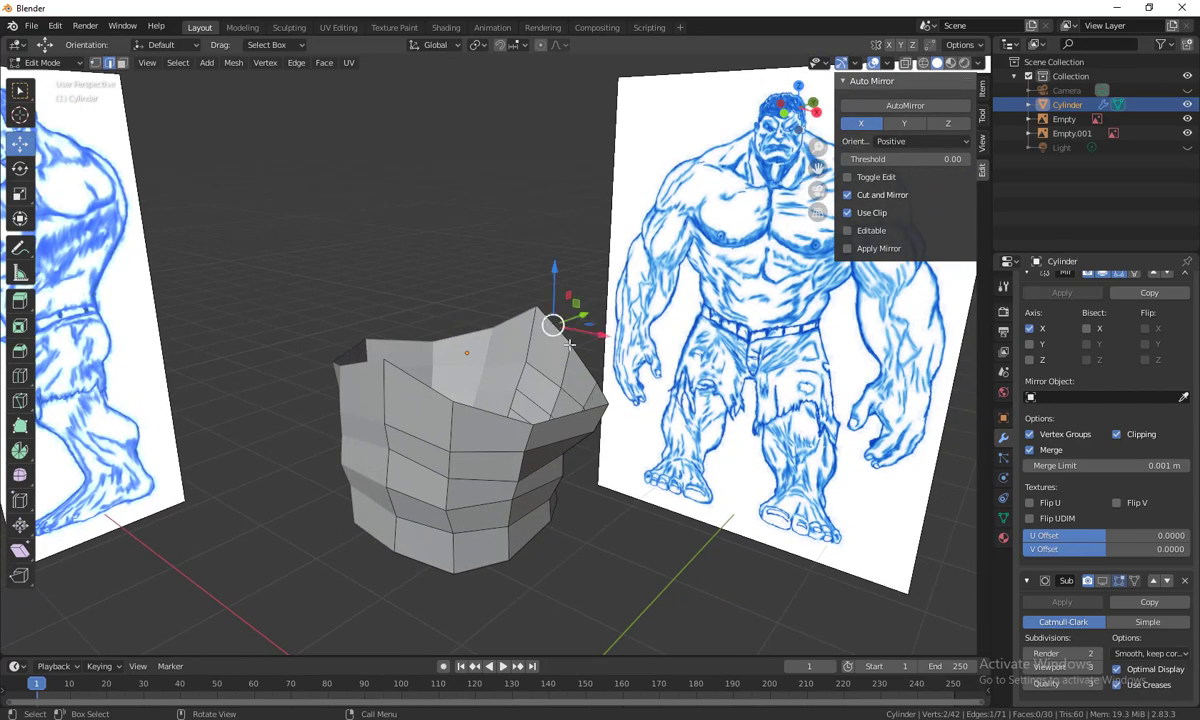
left_click(409, 373, "ctrl")
middle_click_drag(409, 373, 533, 335)
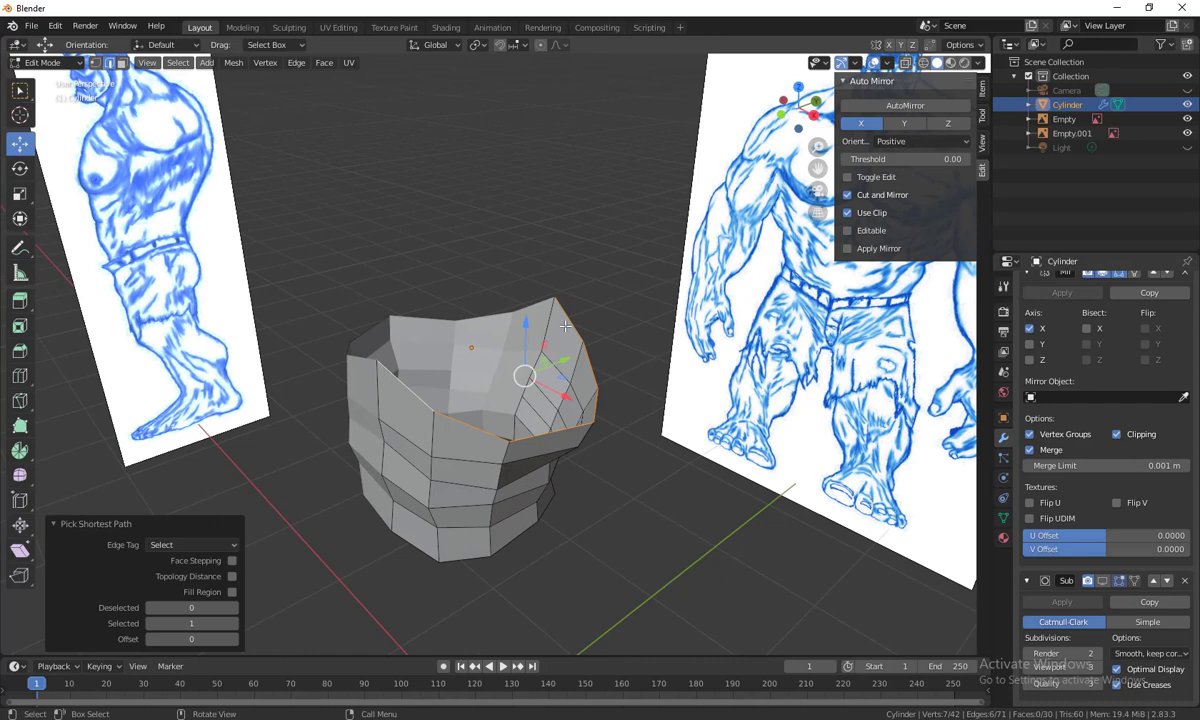
middle_click_drag(407, 393, 726, 478)
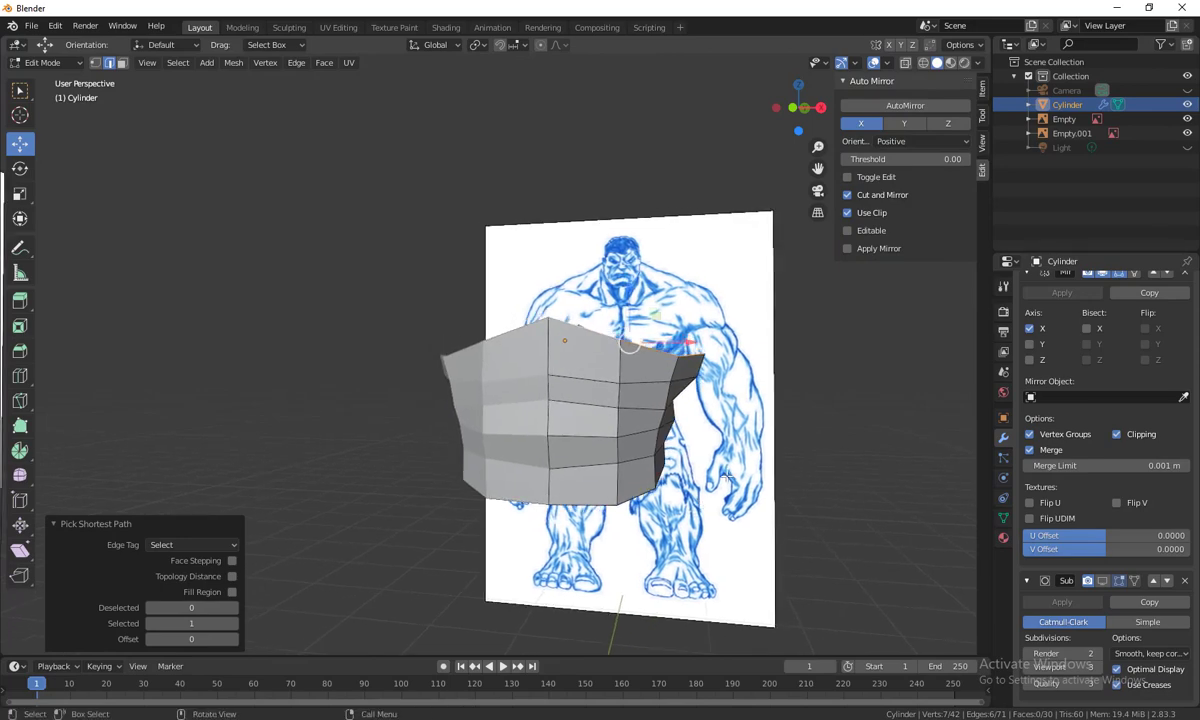
In front view, raise the outer upper-rim edge 0.133 m in Z and move its outermost vertex -0.053 m in X and 0.100 m in Z
key("KP_1")
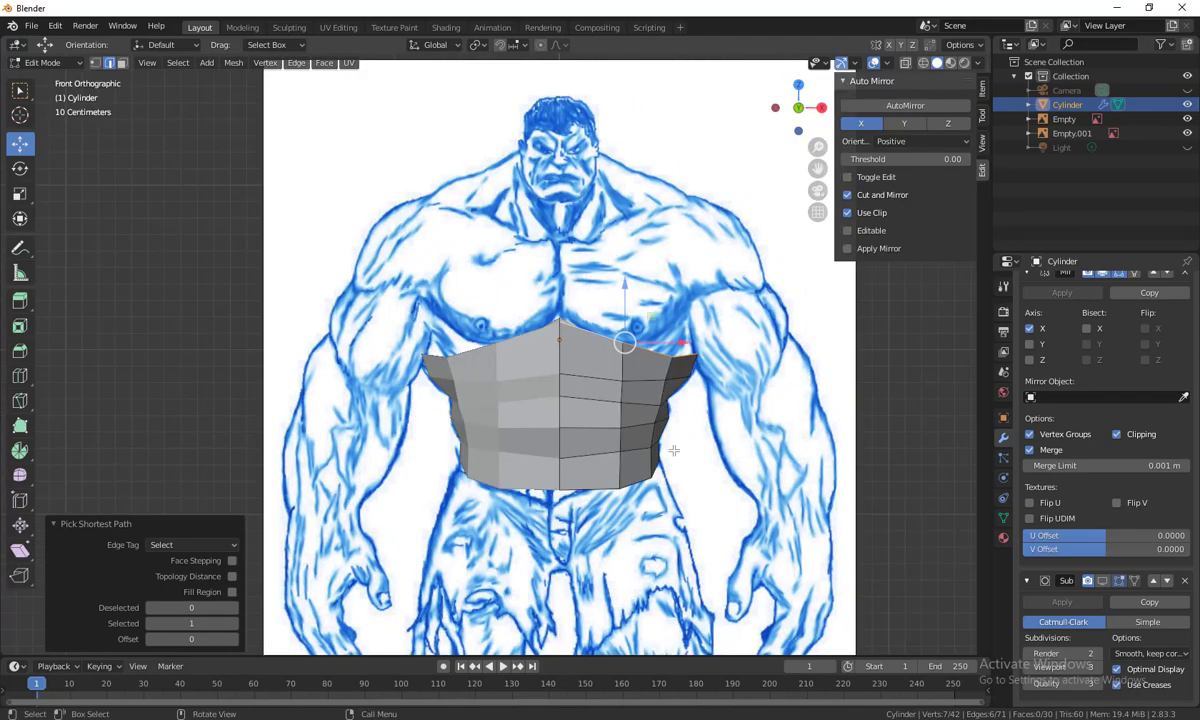
scroll(635, 475, "up", 2)
middle_click_drag(635, 478, 638, 485, "shift")
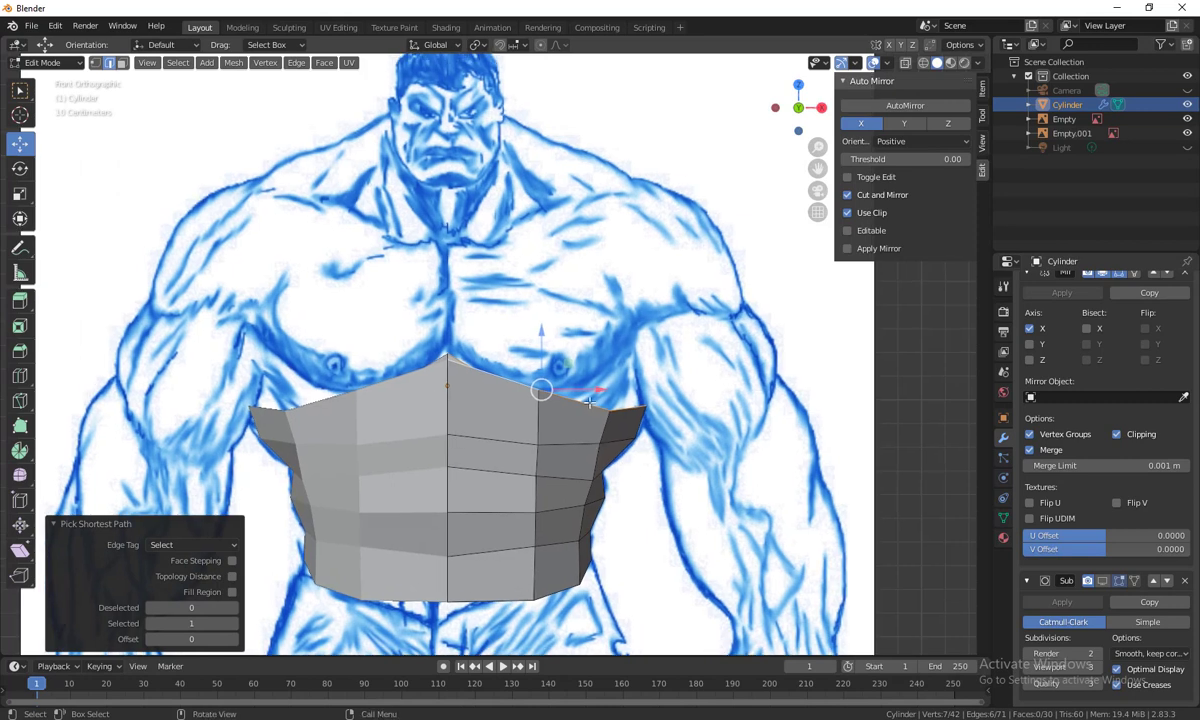
scroll(630, 410, "up", 3)
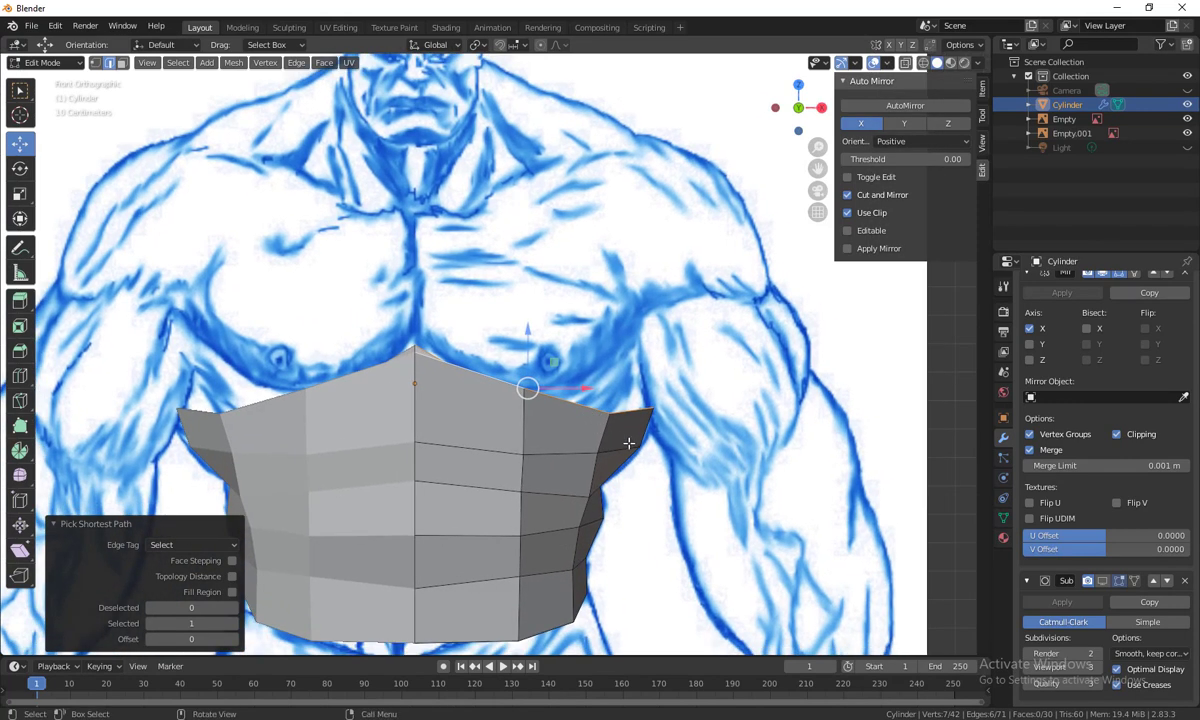
middle_click_drag(535, 425, 519, 404, "shift")
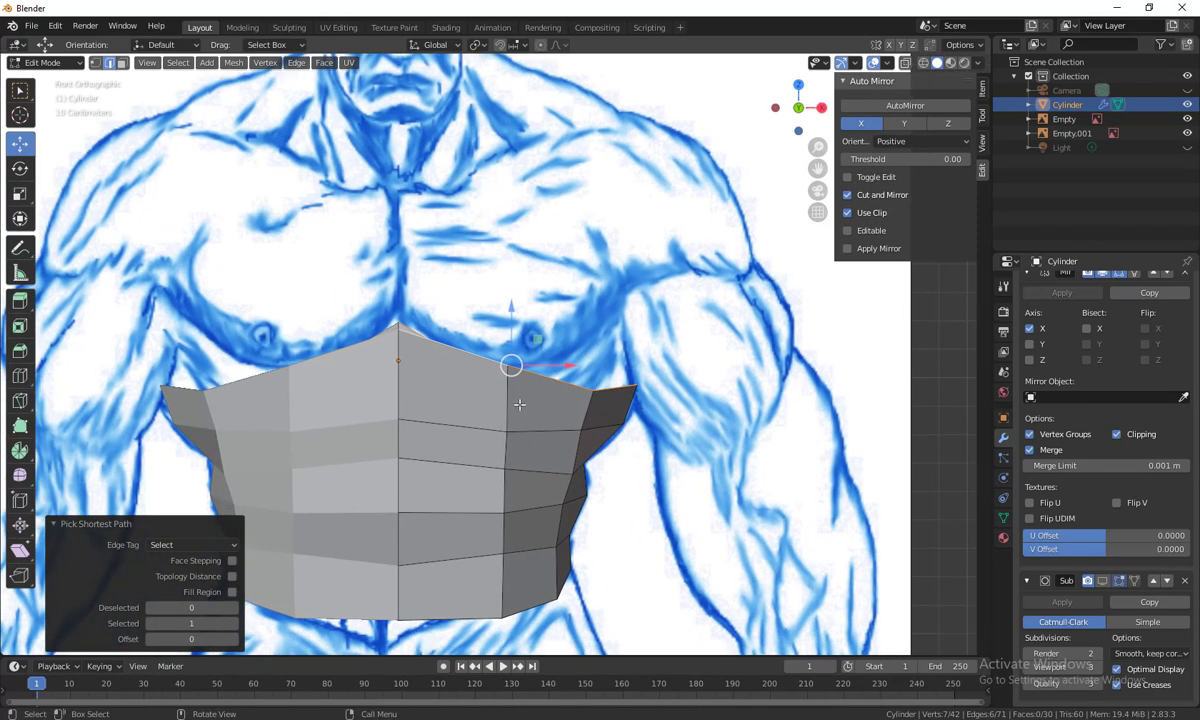
left_click(615, 389)
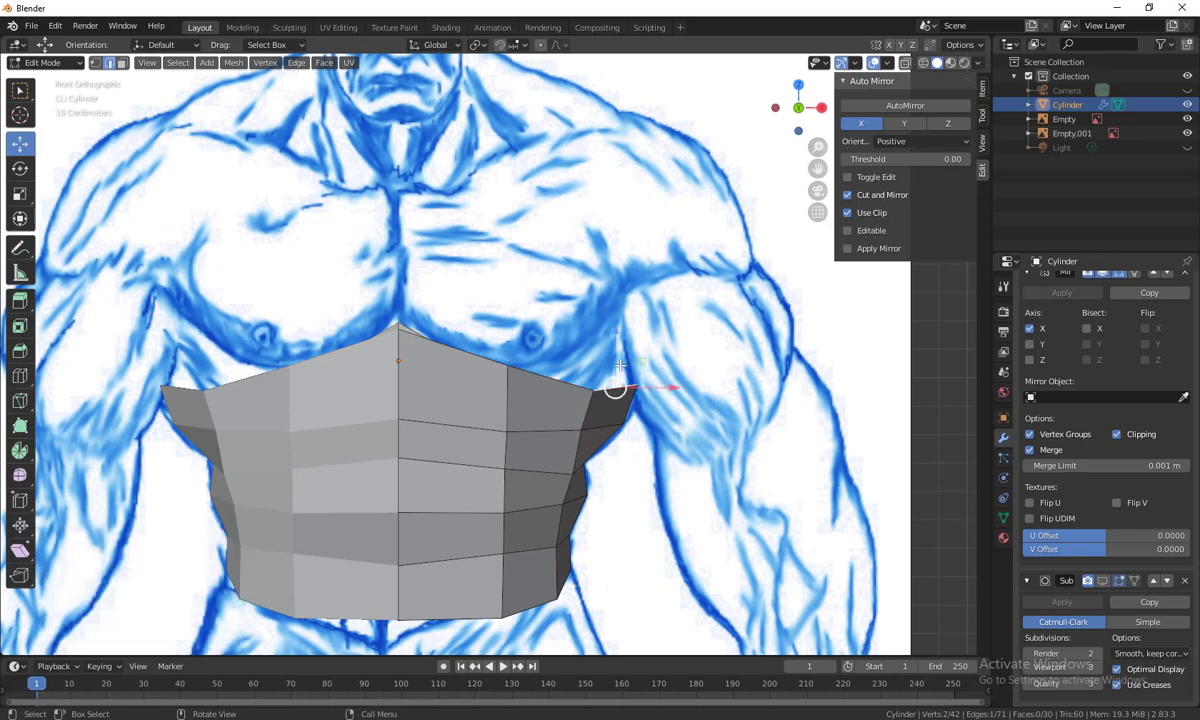
key("g")
key("z")
left_click(609, 310)
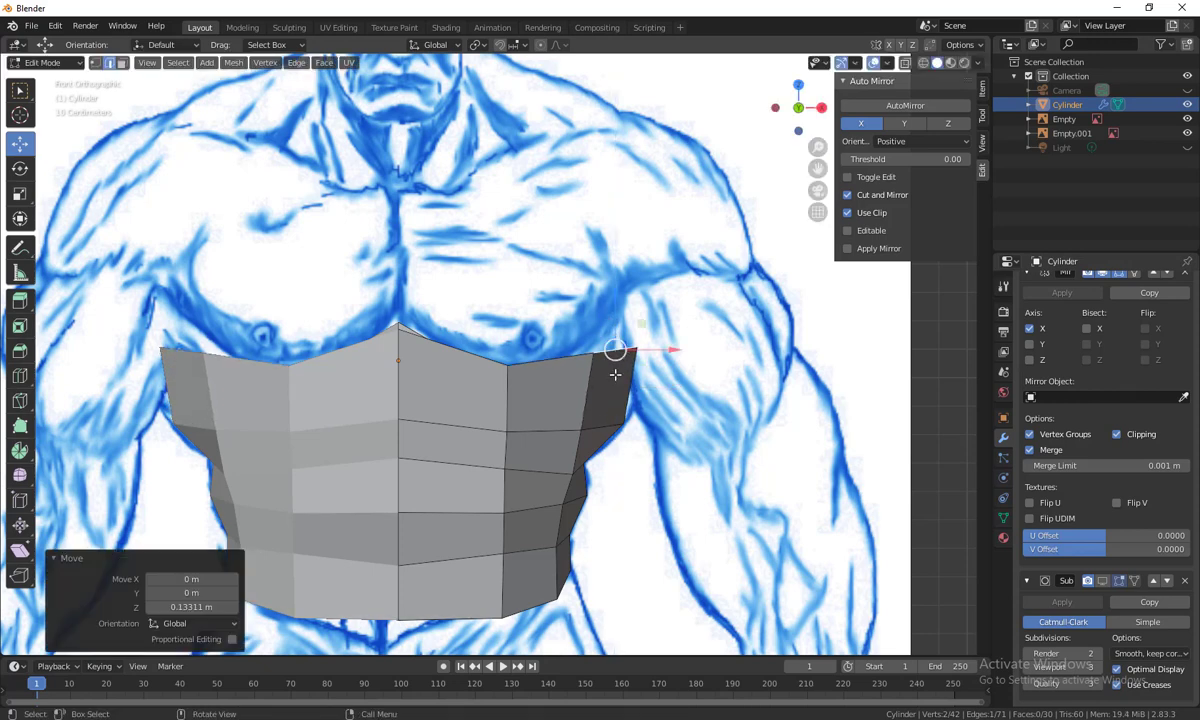
left_click(615, 368)
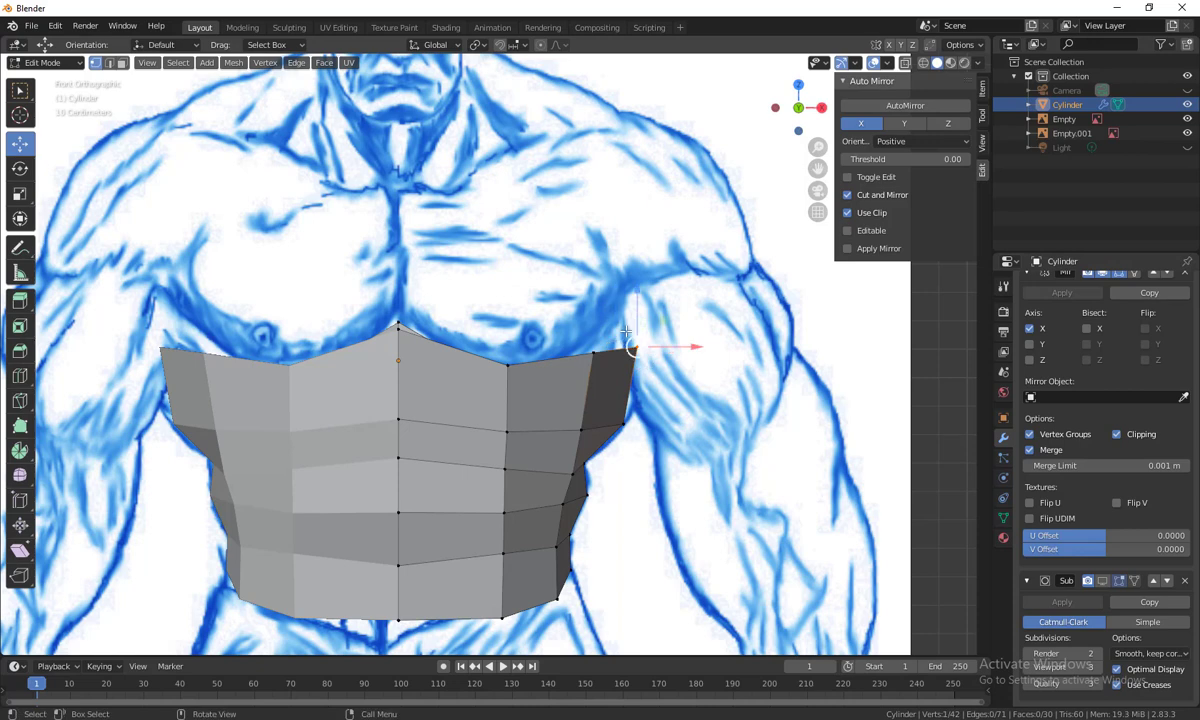
left_click_drag(624, 330, 576, 284)
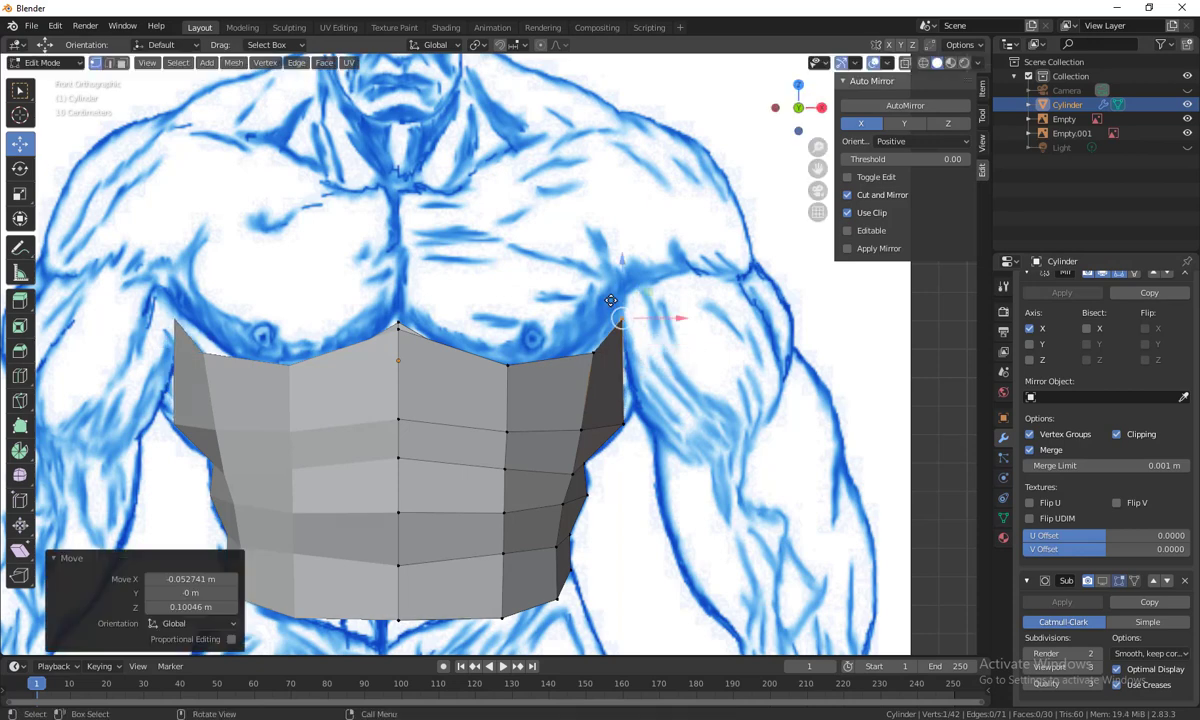
Fit the next two front rim vertices to the chest line, moving them -0.043 m X, 0.015 m Z and -0.030 m X, -0.005 m Z
left_click(596, 354)
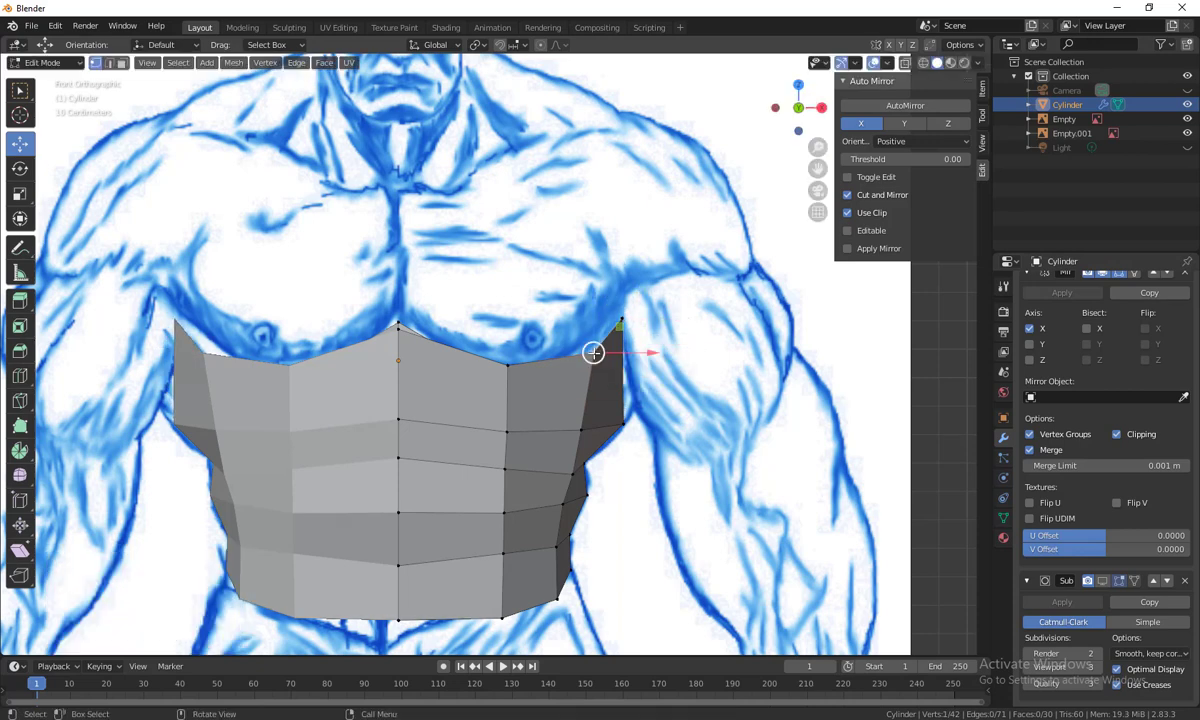
left_click_drag(593, 354, 581, 348)
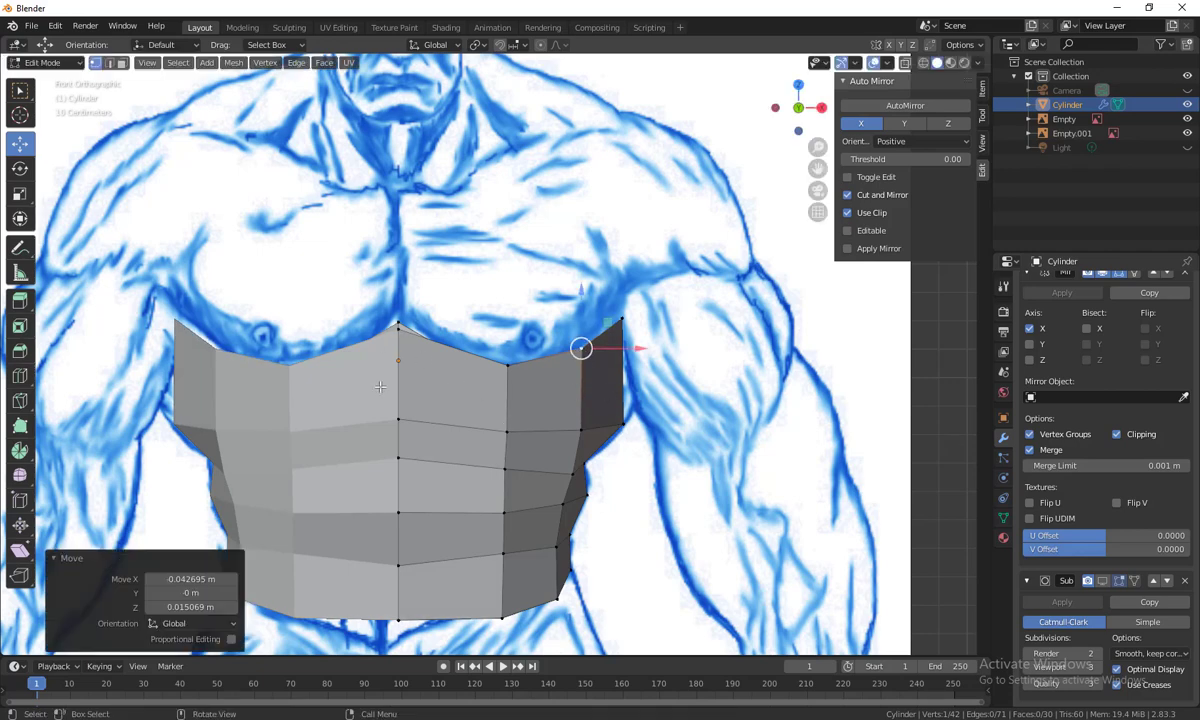
left_click(506, 365)
left_click_drag(506, 365, 498, 367)
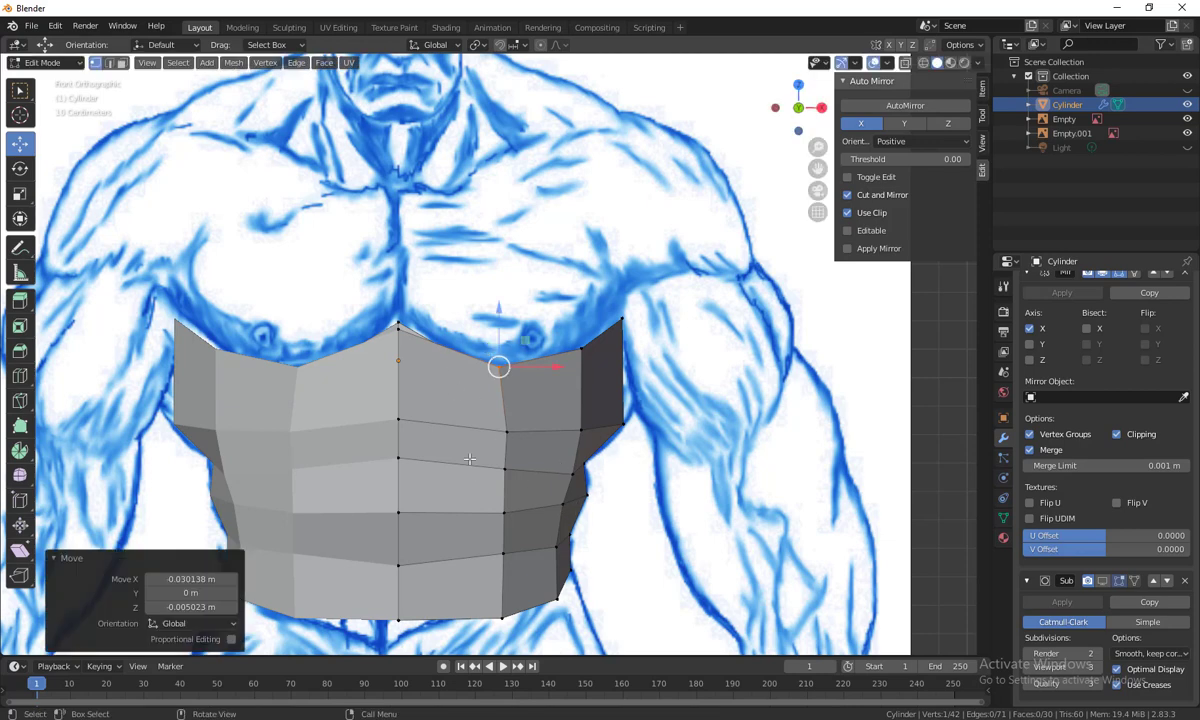
Add one centred loop cut around the torso's uppermost row of faces
key("ctrl+r")
left_click(604, 399)
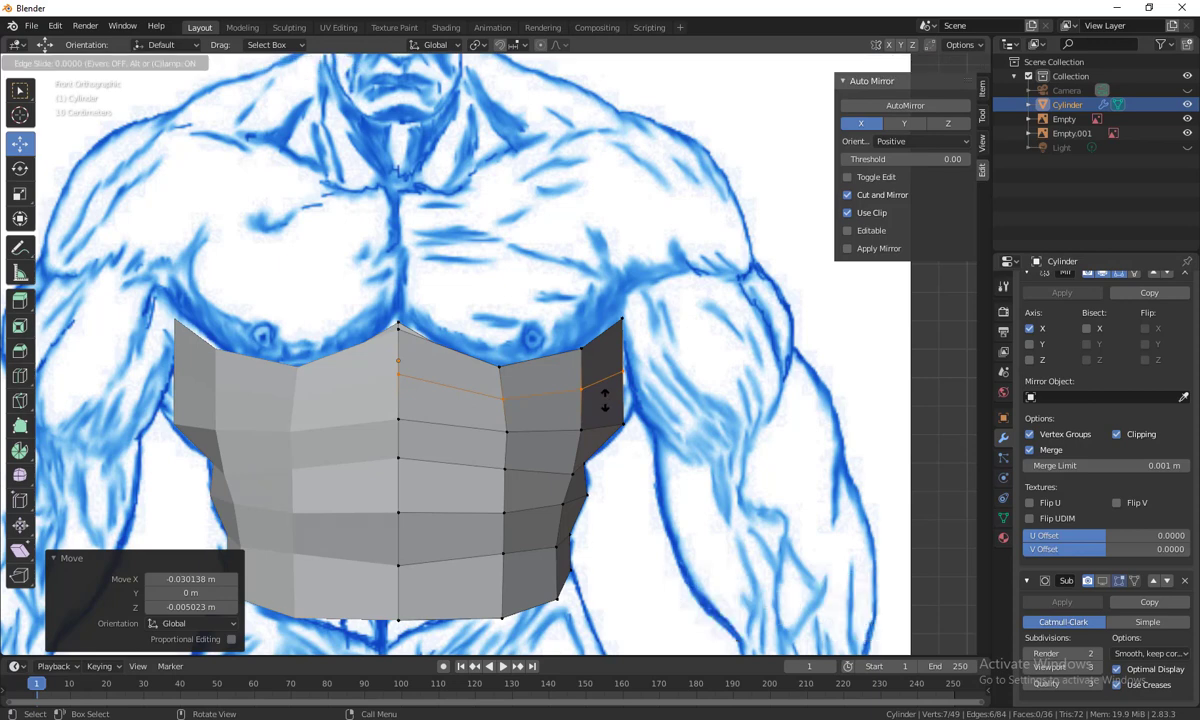
right_click(604, 399)
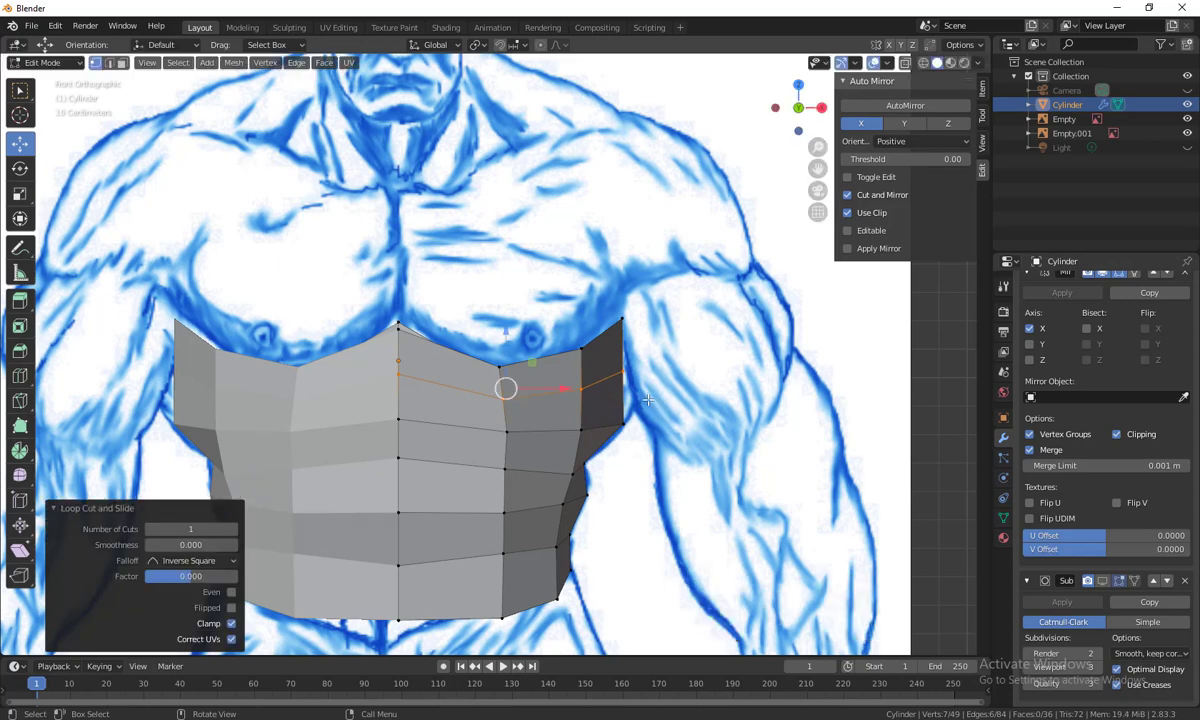
Move the new loop 0.035 m in X and -0.010 m in Z, and its front intermediate vertex -0.038 m in X and 0.005 m in Z
left_click(567, 364)
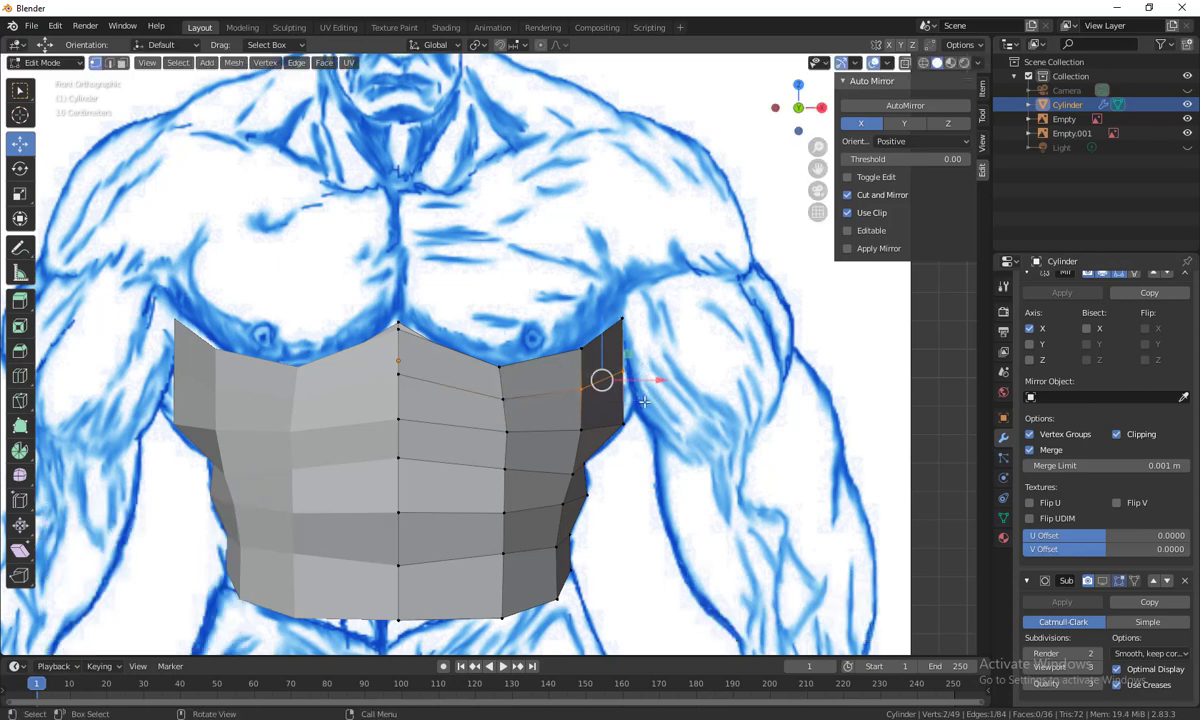
left_click(516, 401, "alt")
key("g")
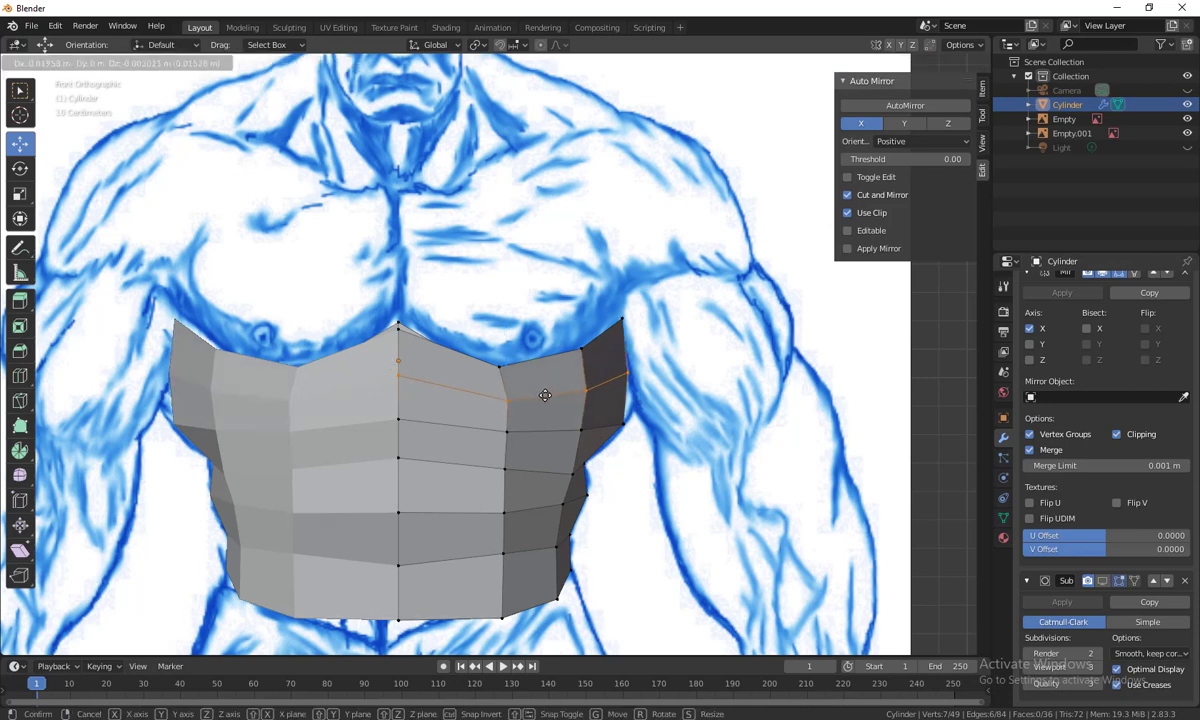
left_click(499, 420)
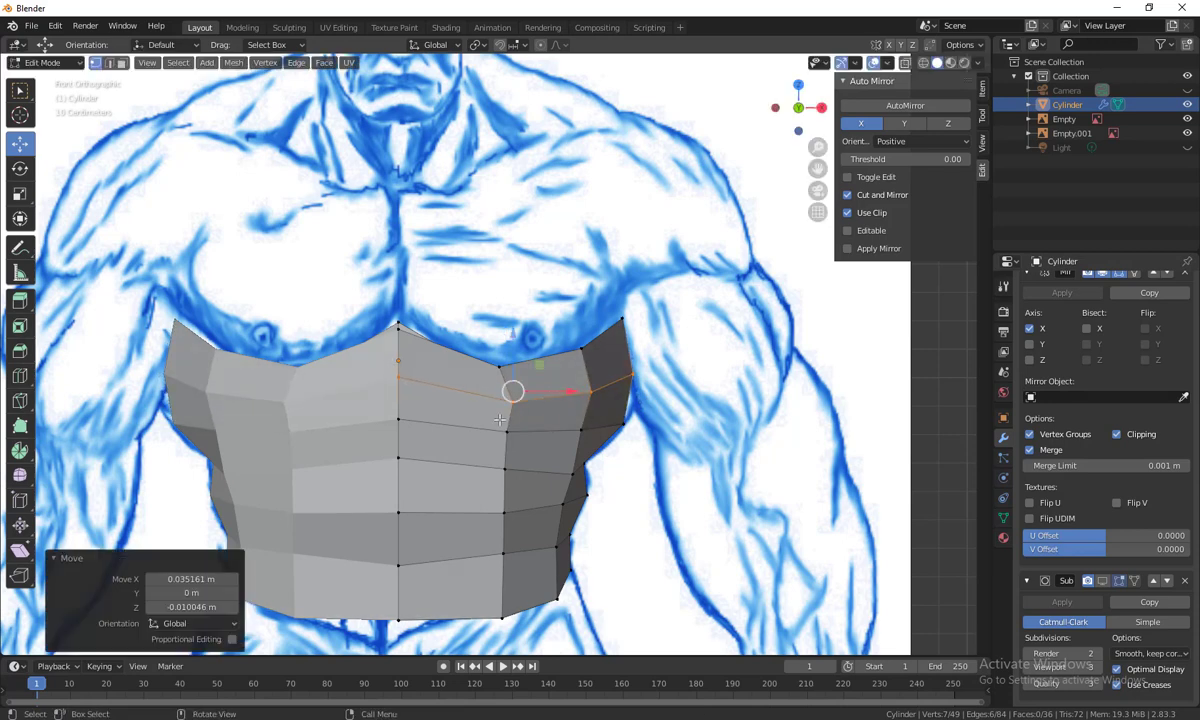
left_click(499, 402)
key("g")
left_click(504, 462)
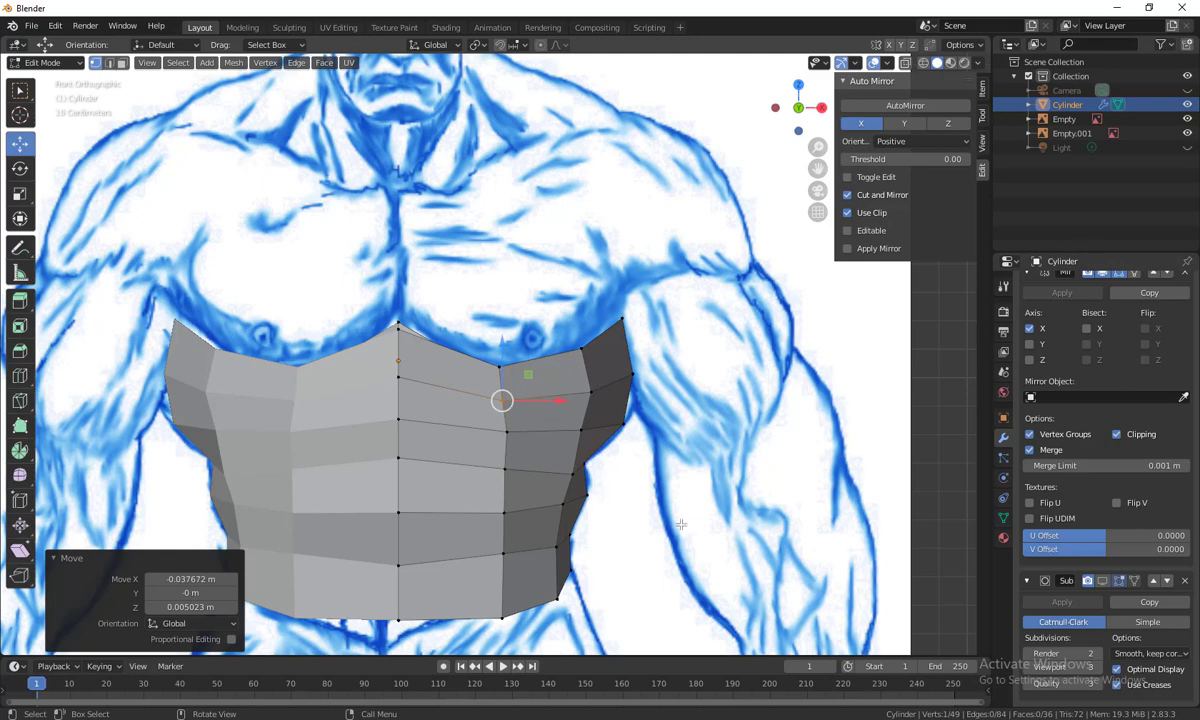
Raise the back rim vertex beside the centre line by about 0.147 m and a further 0.117 m in Z
middle_click_drag(739, 547, 524, 543)
left_click(625, 405)
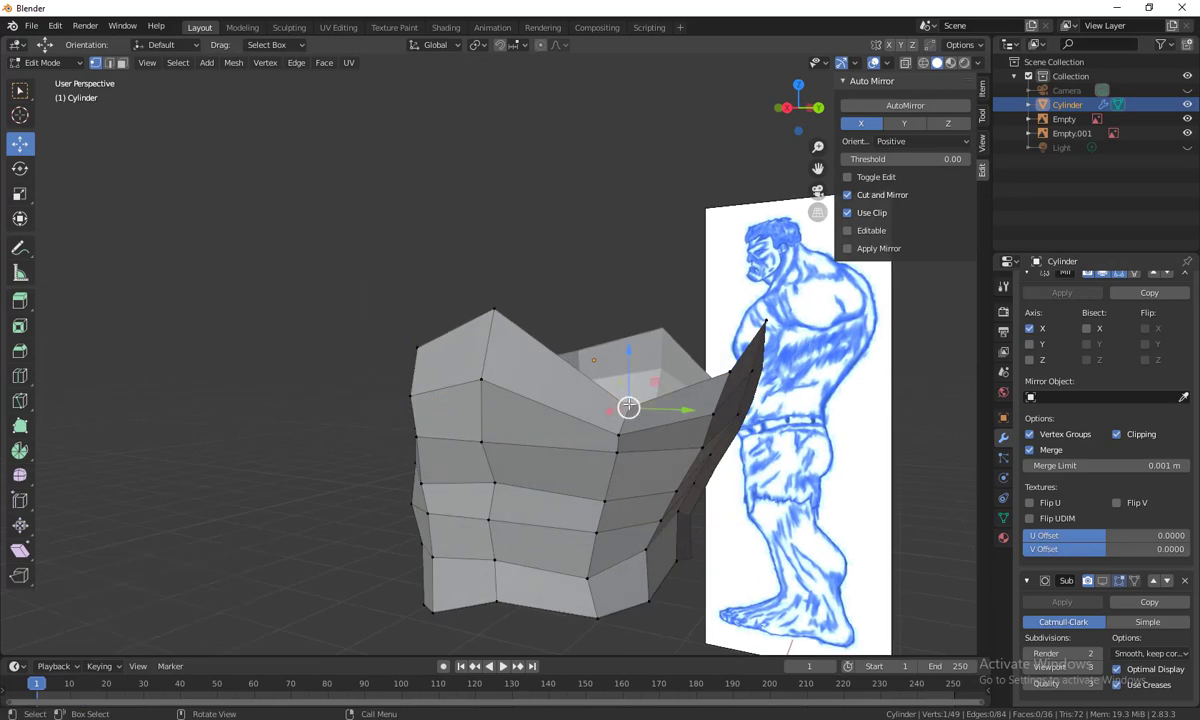
key("g")
key("z")
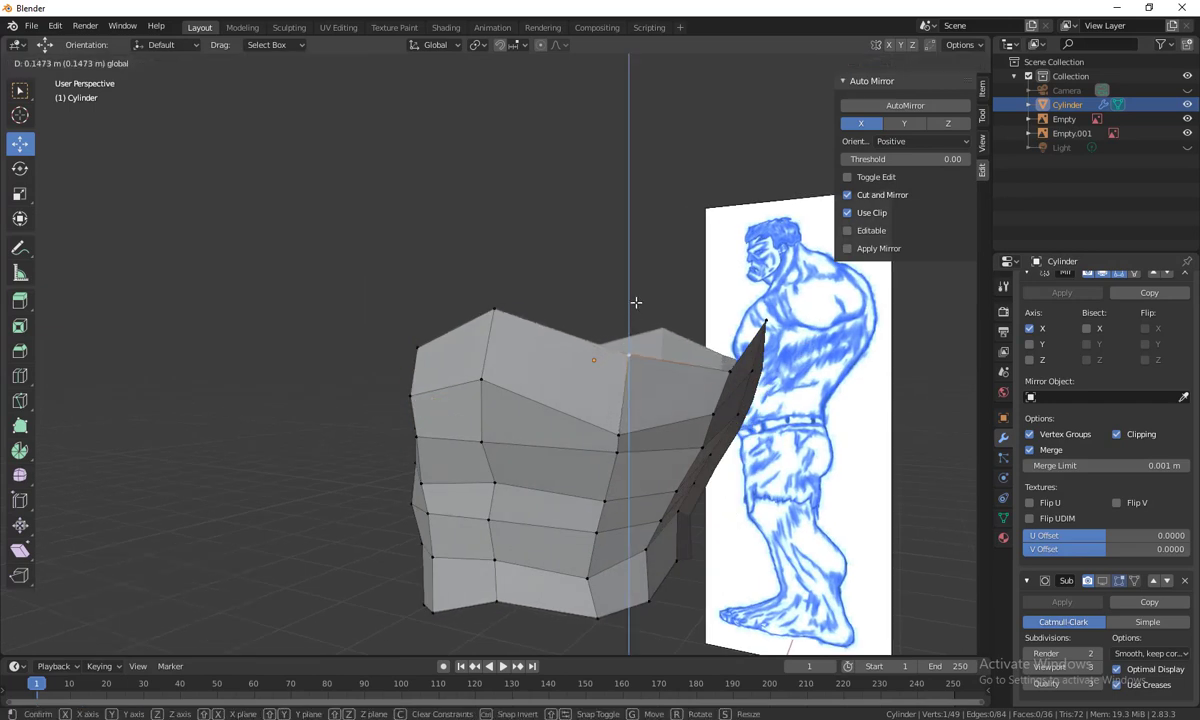
left_click(636, 302)
middle_click_drag(700, 540, 740, 550)
left_click(522, 340)
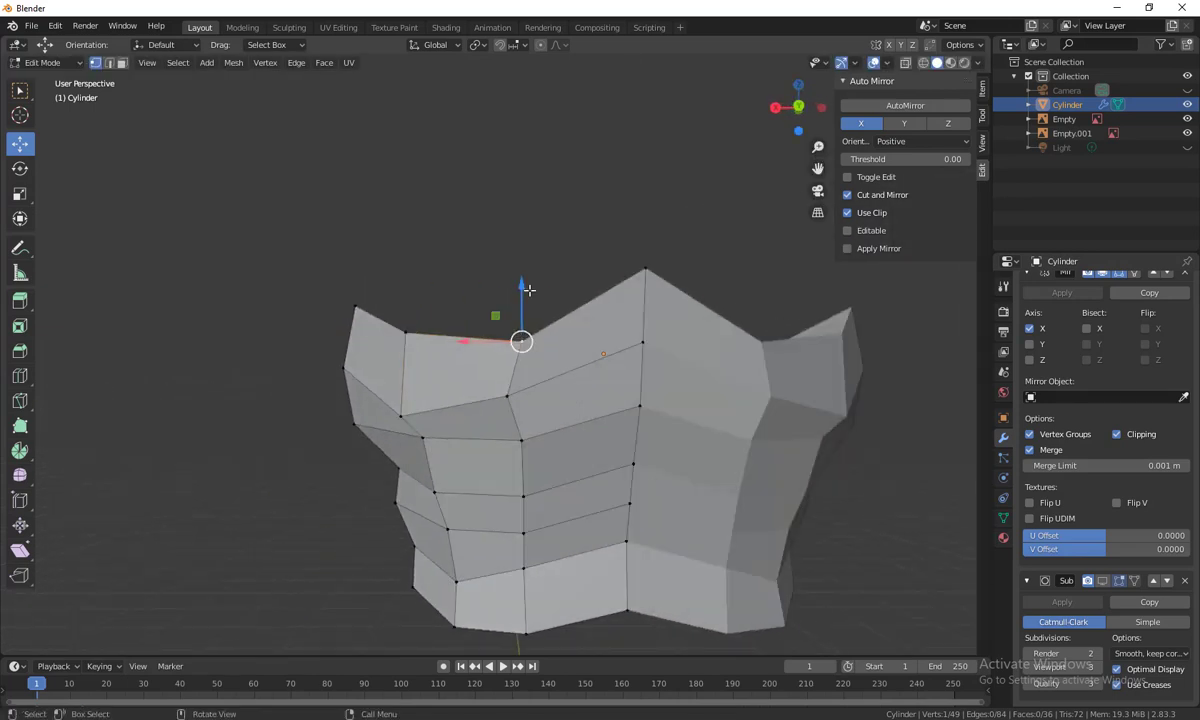
left_click_drag(528, 289, 514, 238)
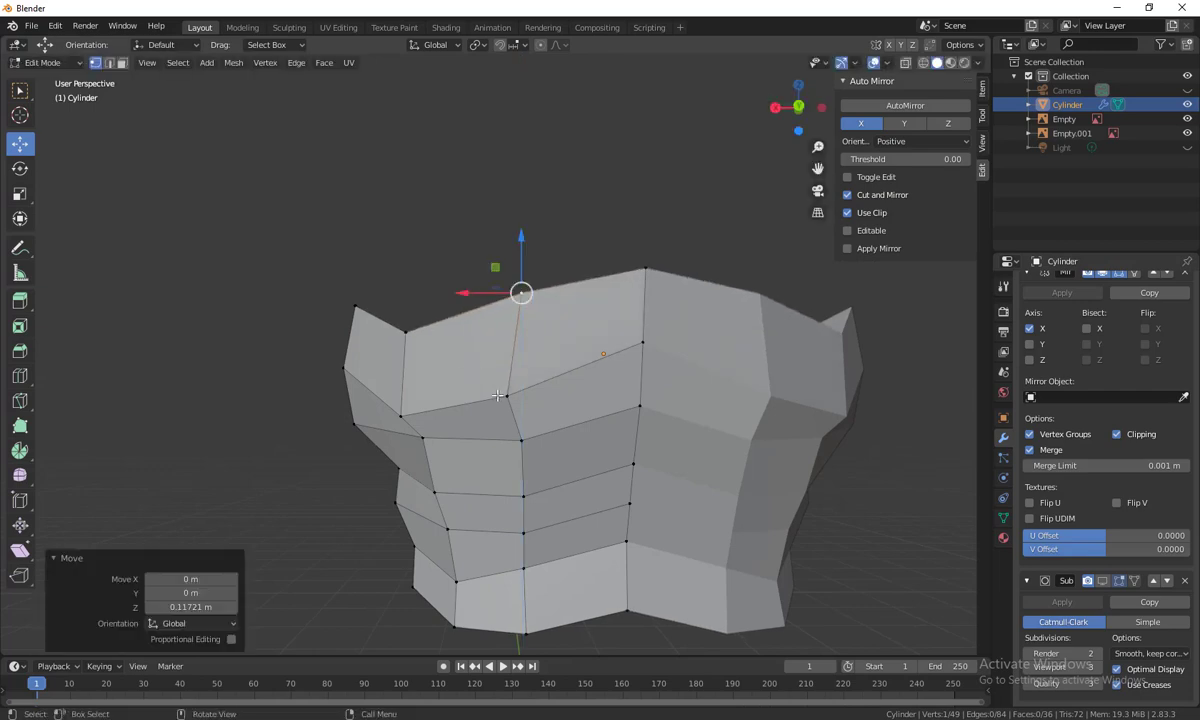
Raise the new loop's two back vertices about 0.06 m in Z and lift the outer back rim vertex nearly level with the rim's corner
left_click(500, 396)
left_click(401, 416, "shift")
key("g")
key("z")
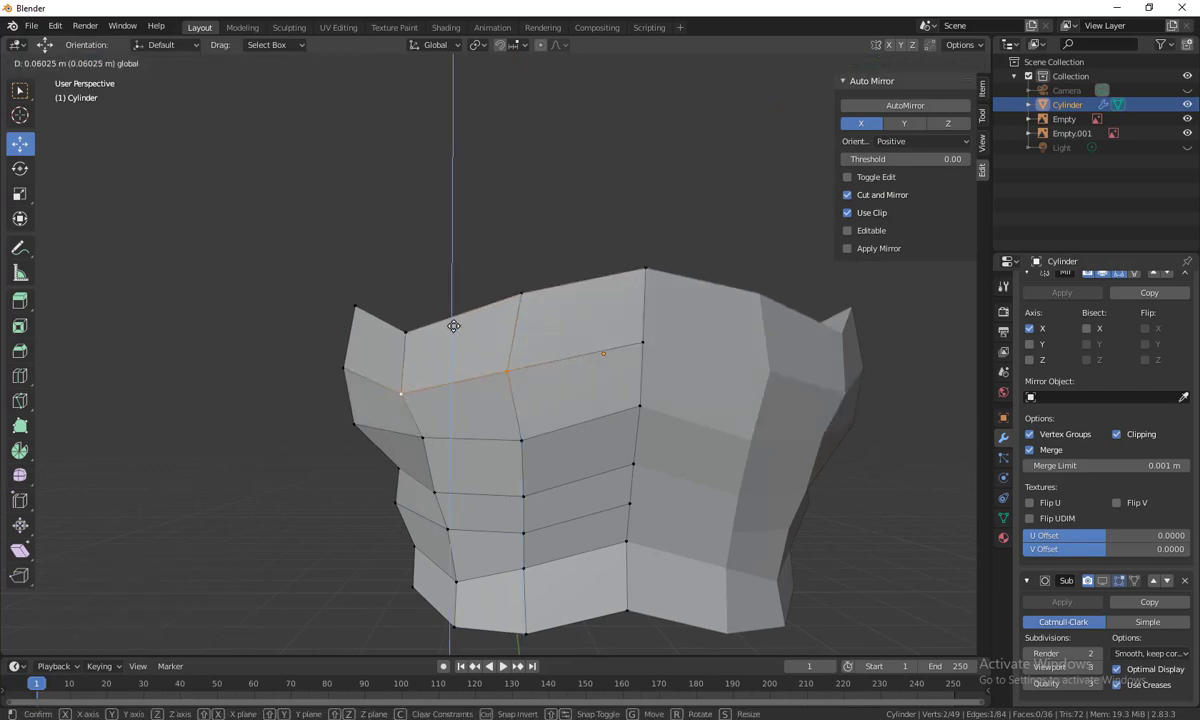
left_click(453, 326)
left_click(405, 331)
key("g")
key("z")
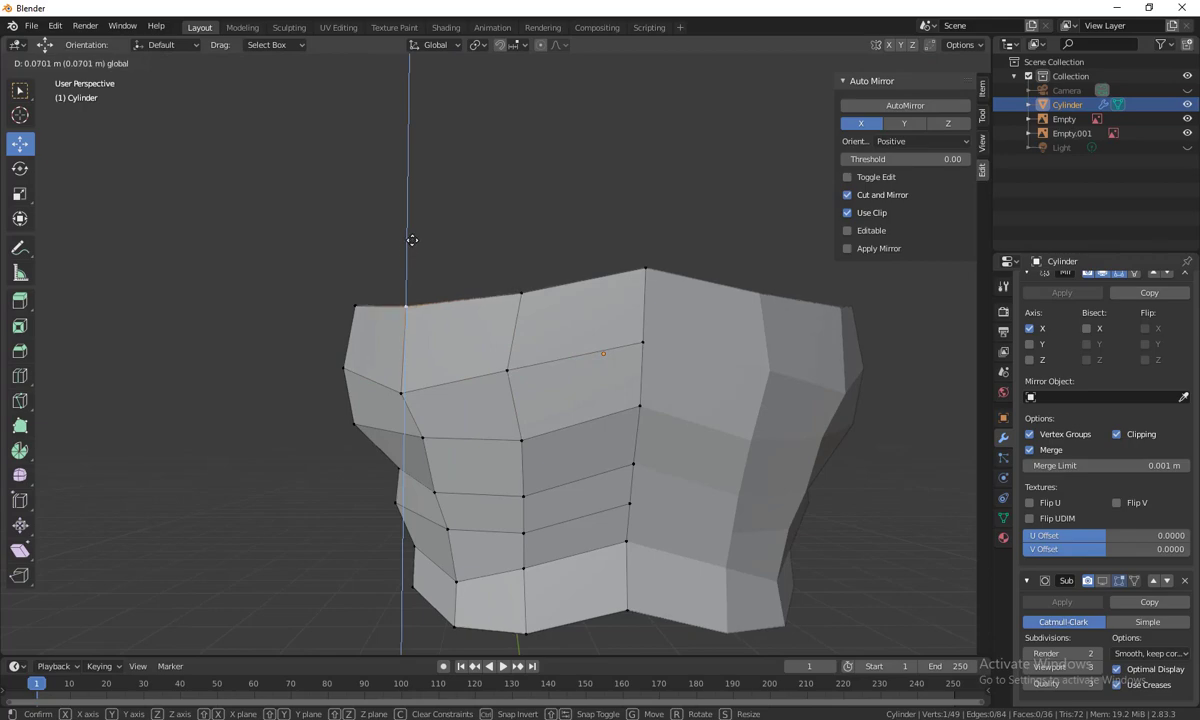
left_click(412, 240)
Move the loop's back vertex beside the centre line -0.029 m in X and raise its outer neighbour 0.068 m in Z
left_click(518, 370)
key("g")
key("x")
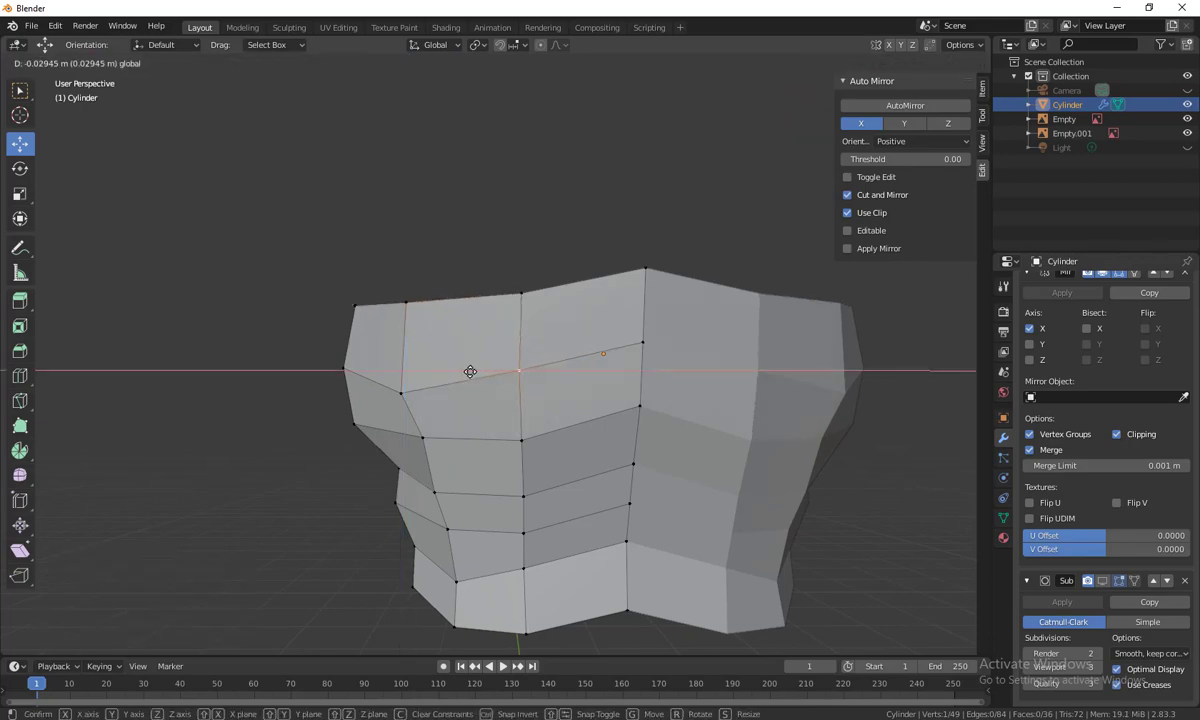
left_click(470, 371)
middle_click_drag(470, 371, 702, 519)
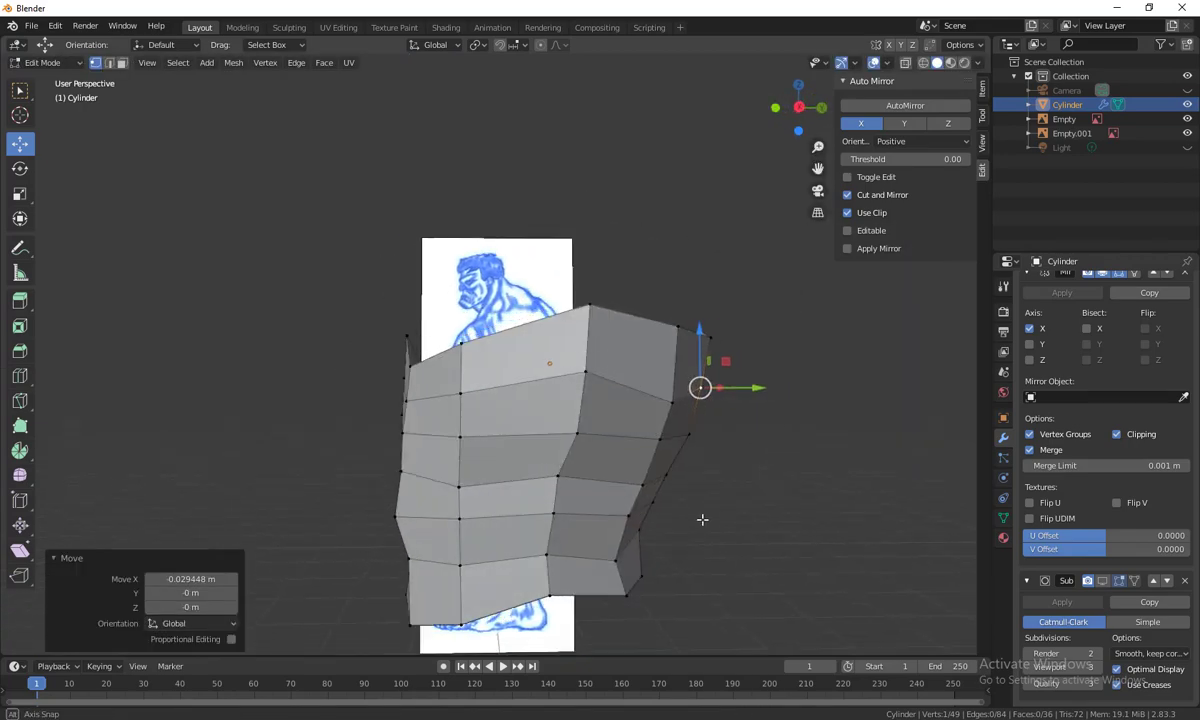
left_click(675, 401)
key("g")
key("z")
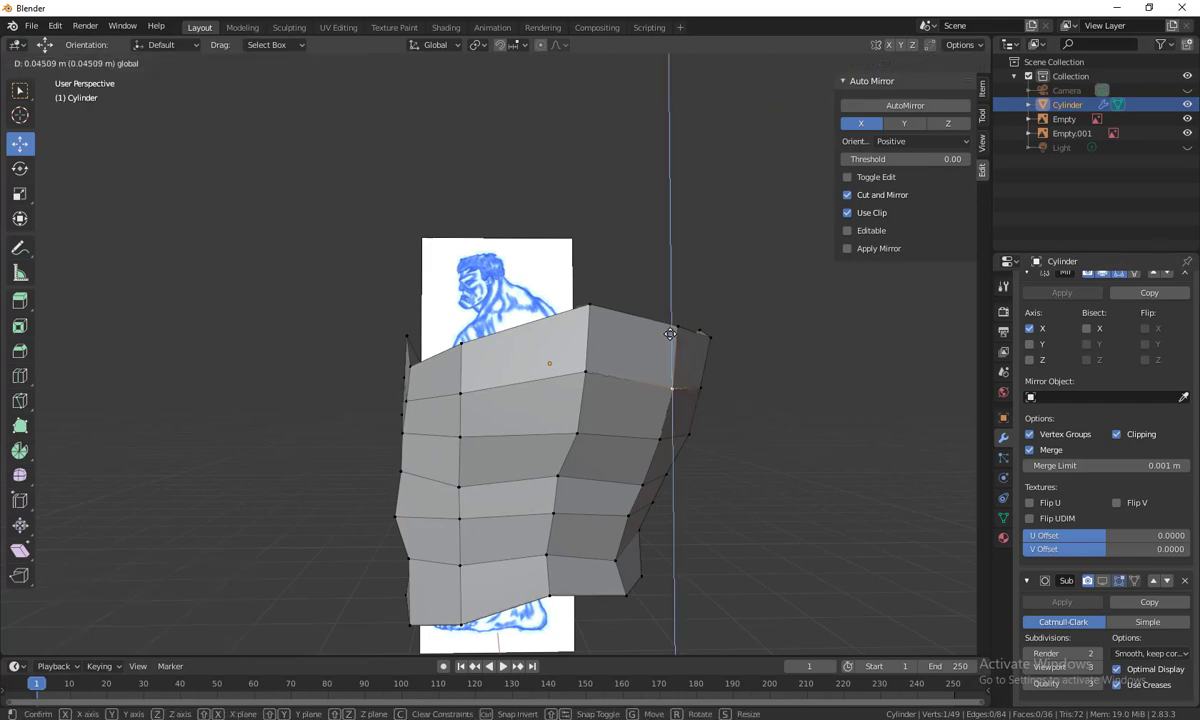
left_click(753, 472)
Raise the loop's back vertex beside the centre line by 0.026 m in Z
middle_click_drag(753, 472, 597, 505)
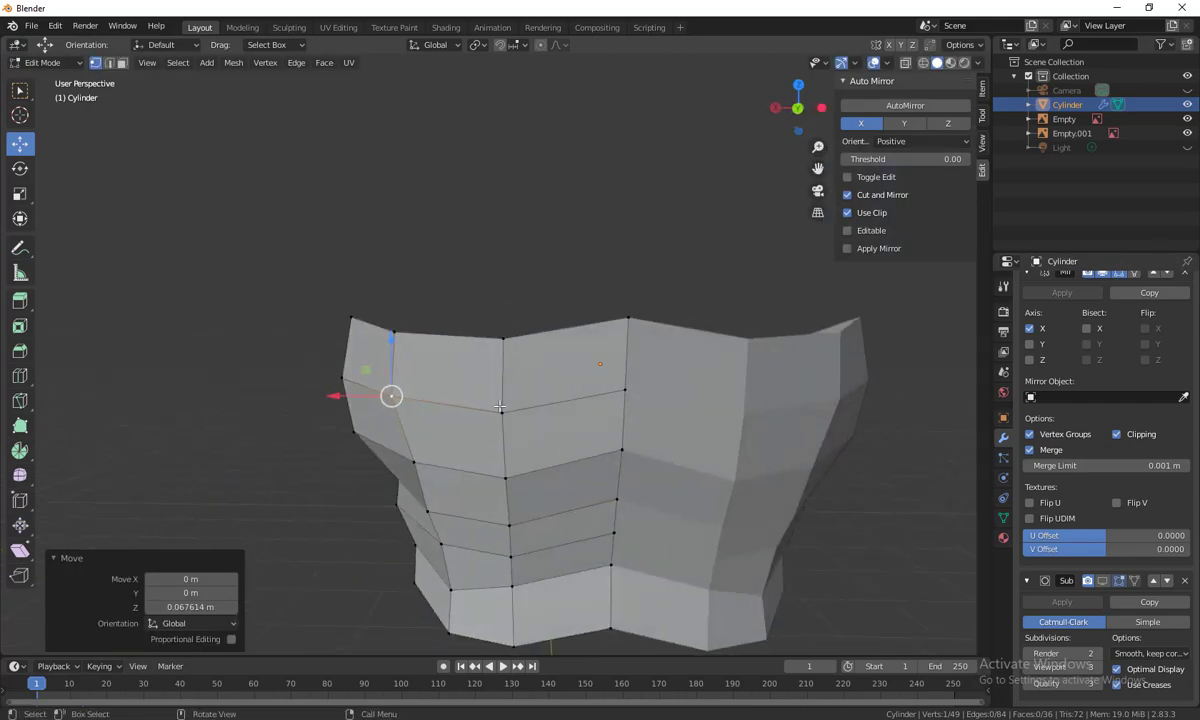
key("g")
key("z")
left_click(502, 334)
Extrude the torso's six upper rim edges up to the neck, about -0.205 m in X and 0.753 m in Z
middle_click_drag(502, 334, 658, 6)
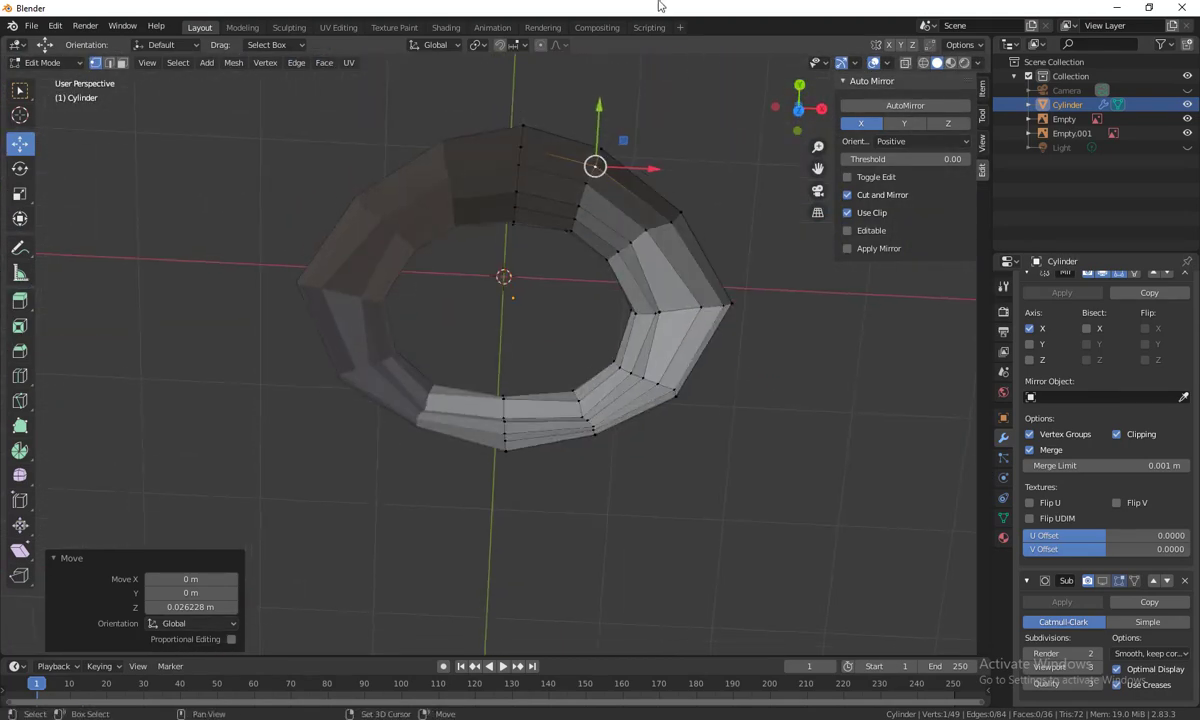
middle_click_drag(704, 335, 651, 431)
scroll(640, 562, "up", 2)
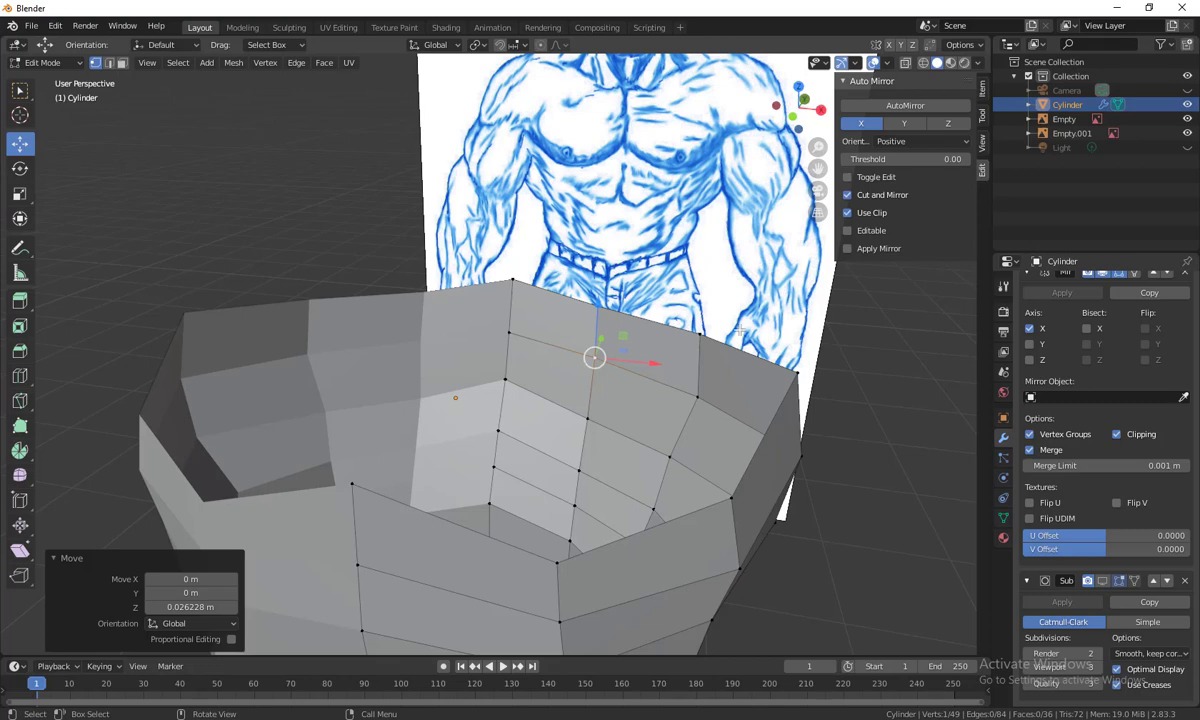
middle_click_drag(739, 340, 644, 398)
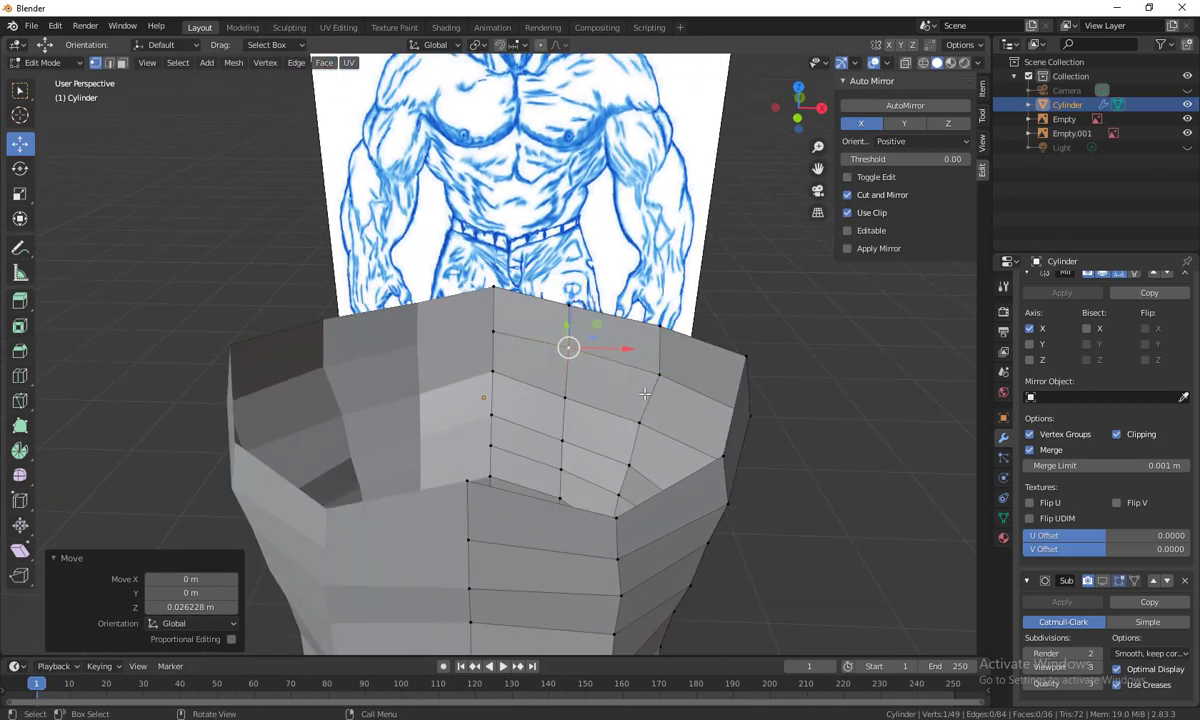
left_click(540, 297, "alt")
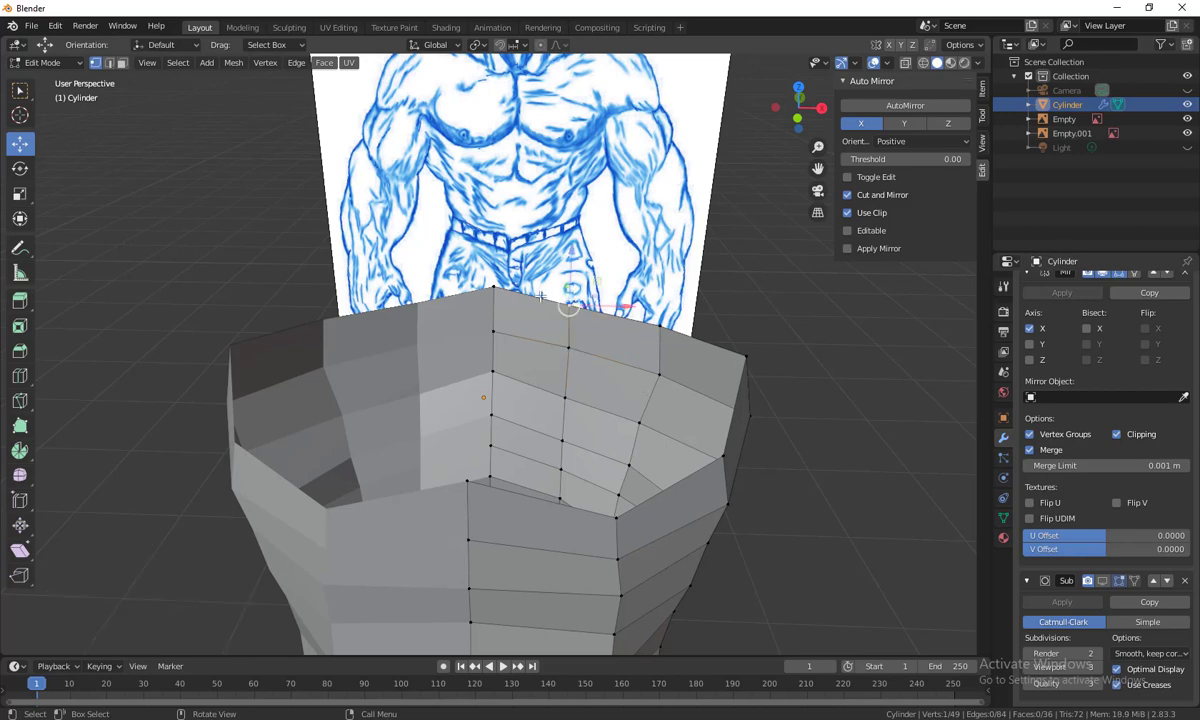
key("1")
middle_click_drag(557, 319, 545, 319)
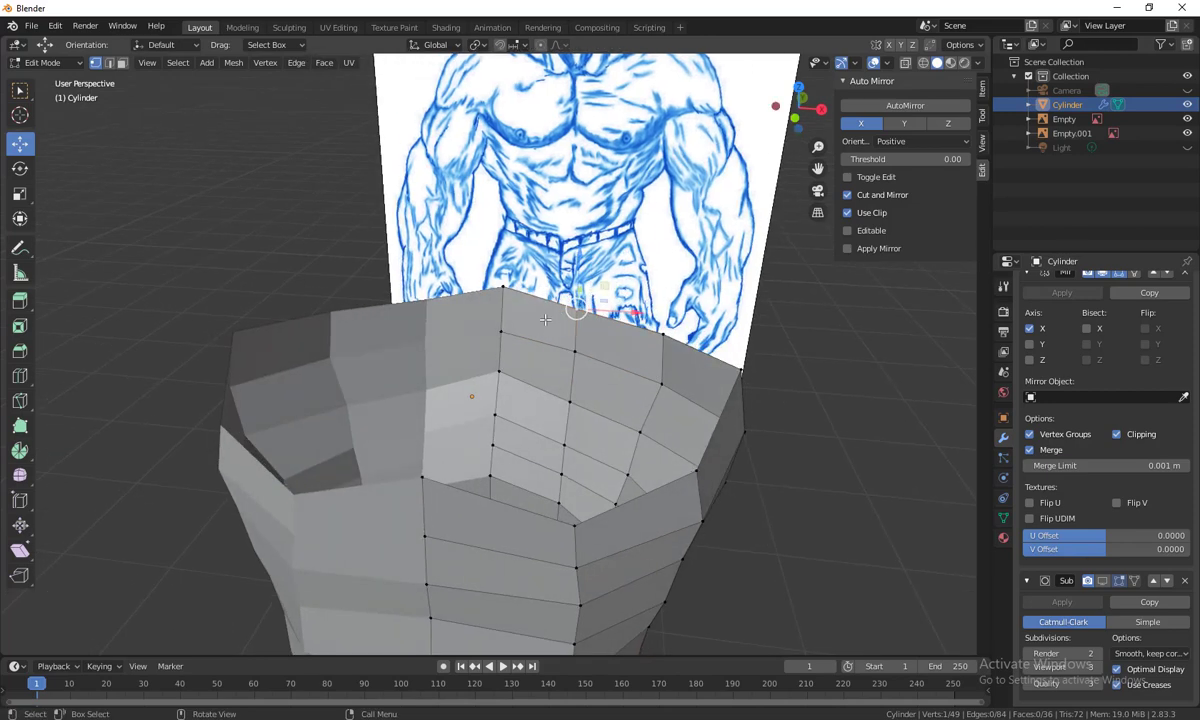
left_click(110, 63)
middle_click_drag(418, 291, 440, 279)
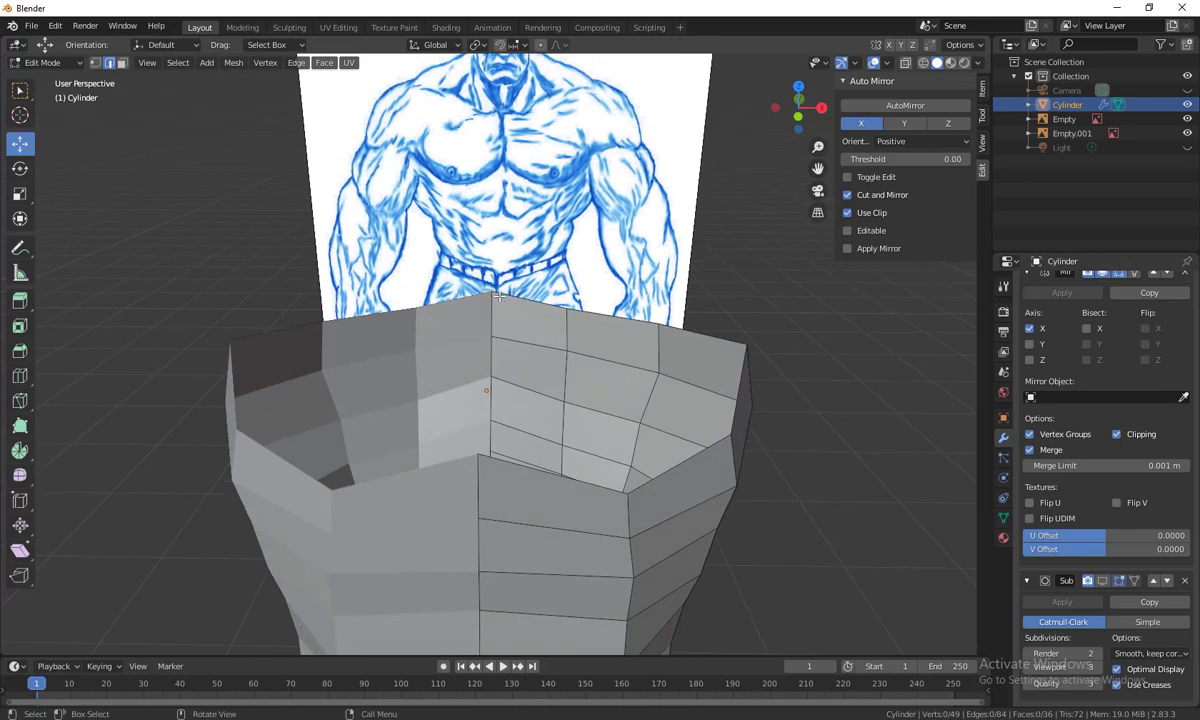
left_click(512, 299)
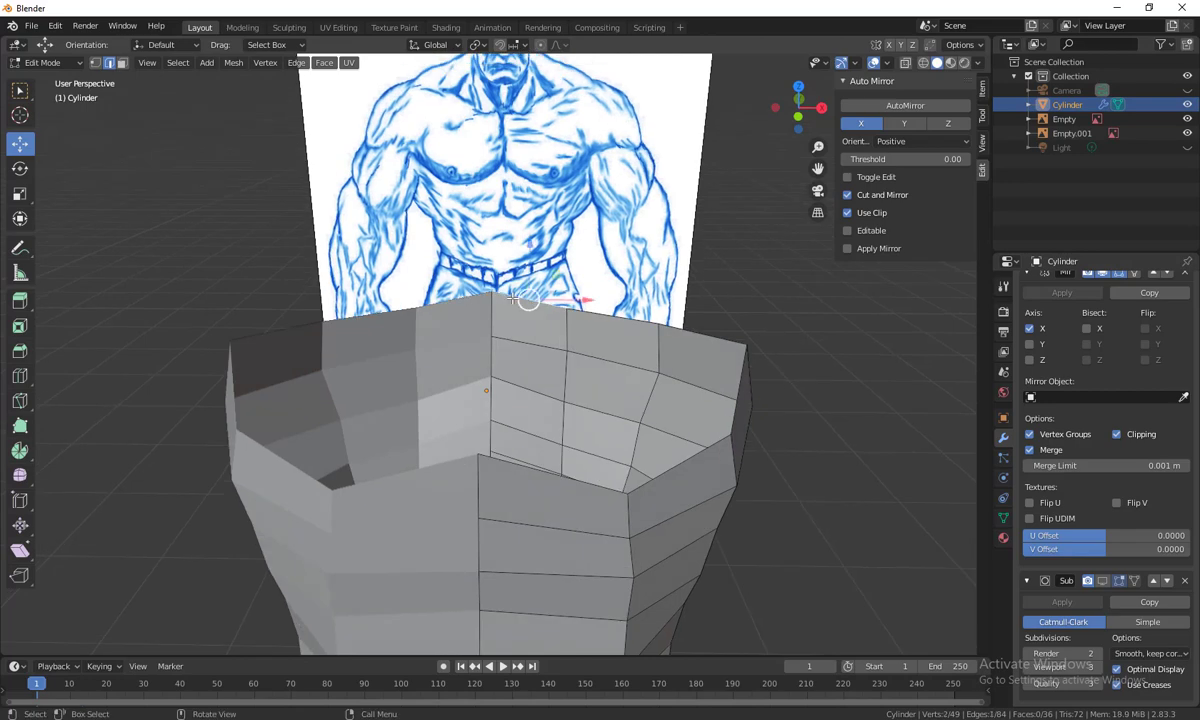
left_click(528, 466, "ctrl")
middle_click_drag(552, 496, 658, 513)
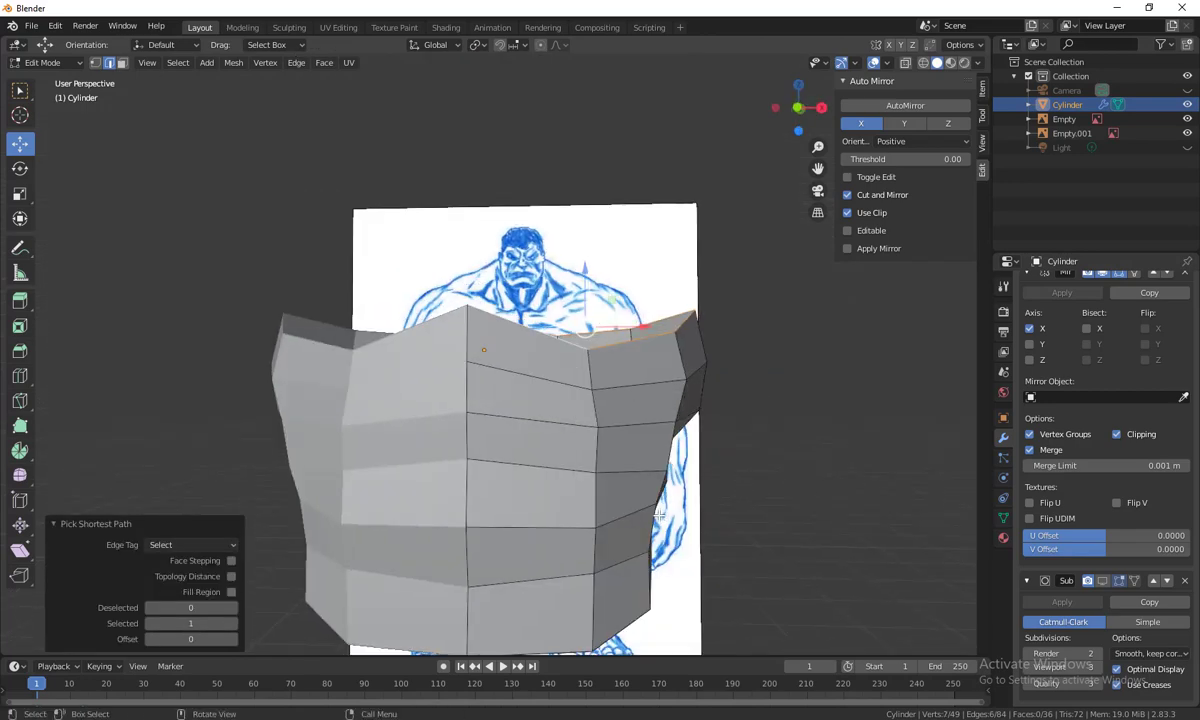
key("KP_1")
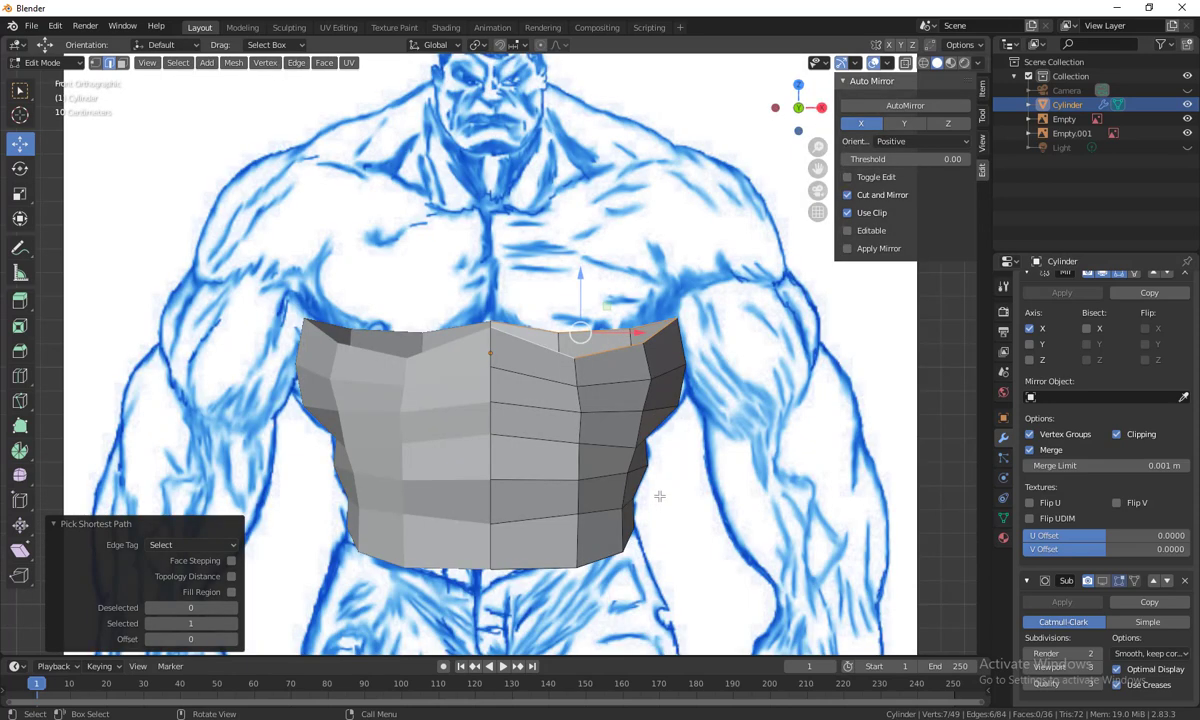
key("e")
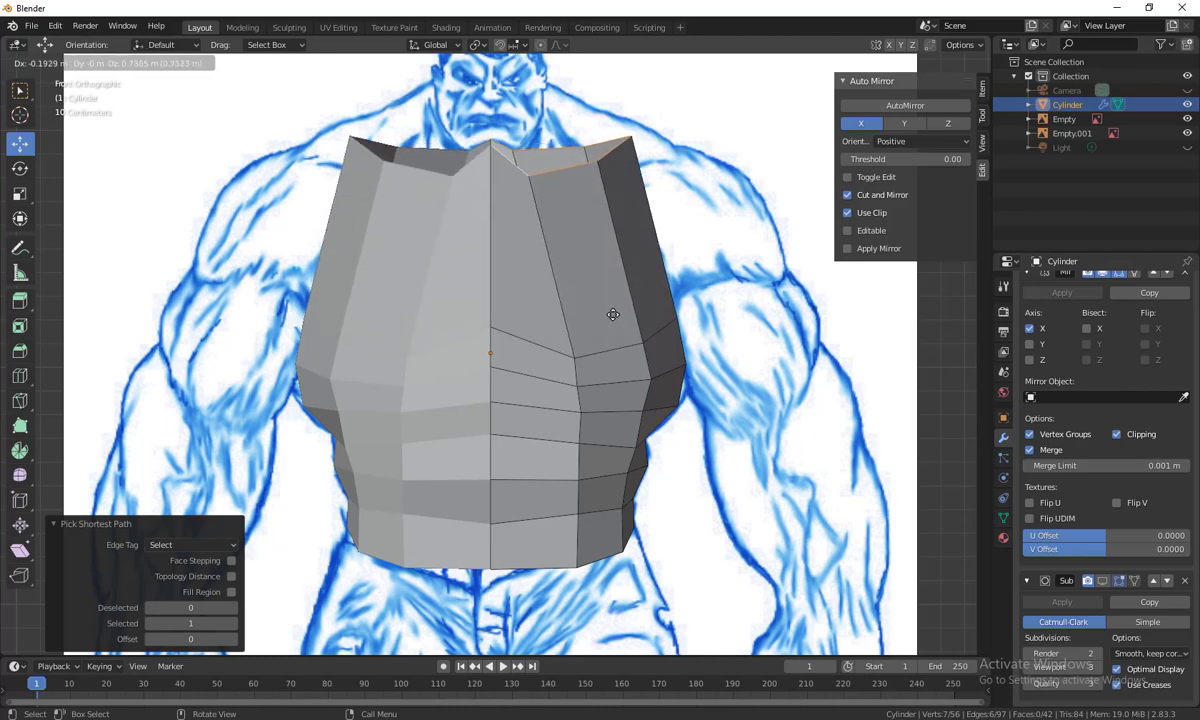
left_click(611, 317)
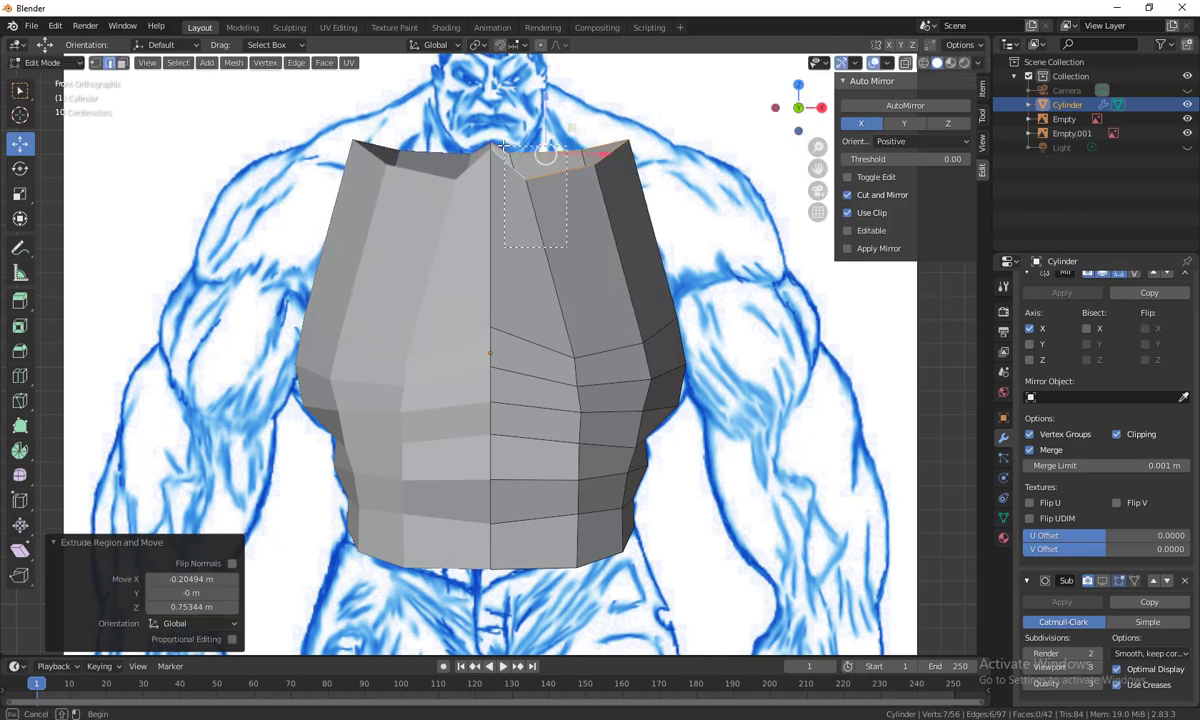
Raise the new rim's front and back vertices beside the centre line slightly
left_click(517, 208, "alt")
key("1")
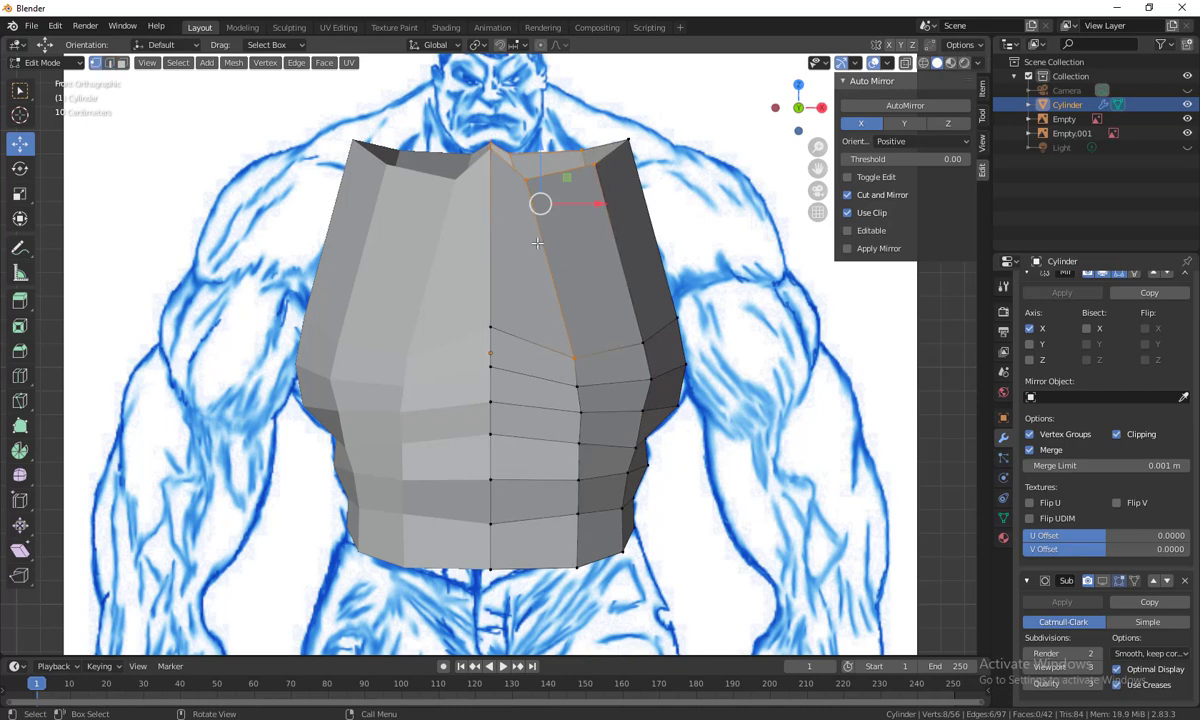
left_click(522, 172)
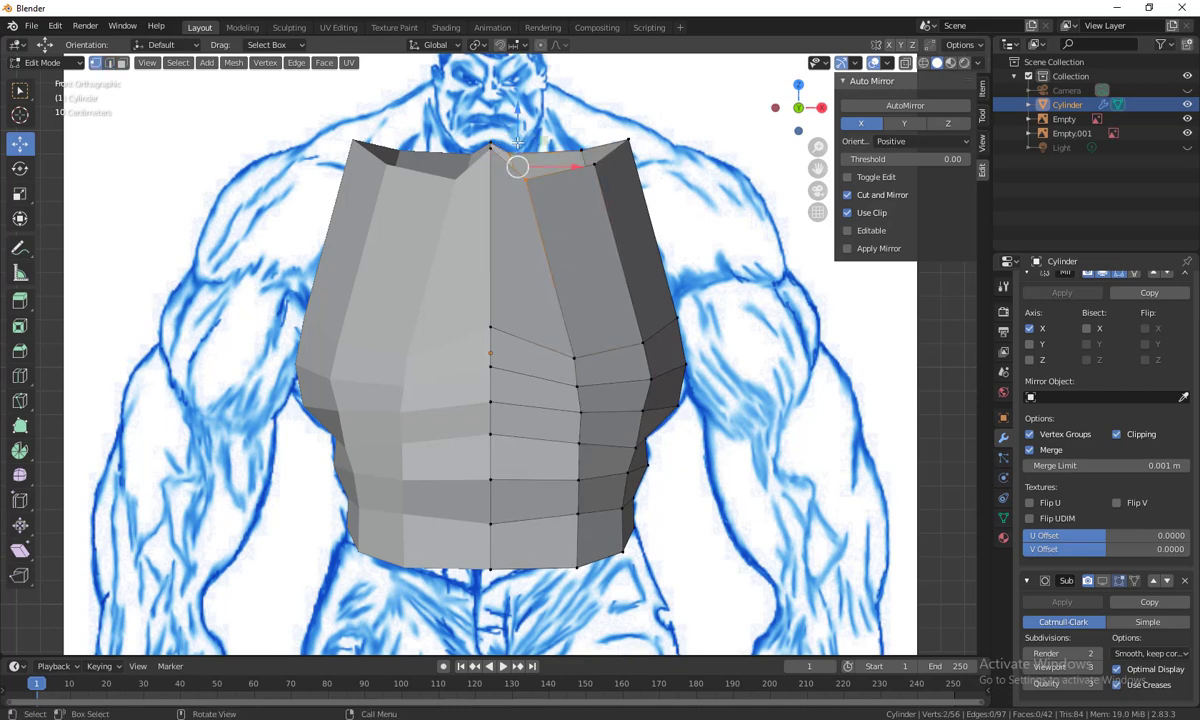
key("g")
left_click(495, 150)
Move the new rim's front centre vertex -0.271 m in Z and its front neighbour -0.139 m in Z
left_click(490, 148)
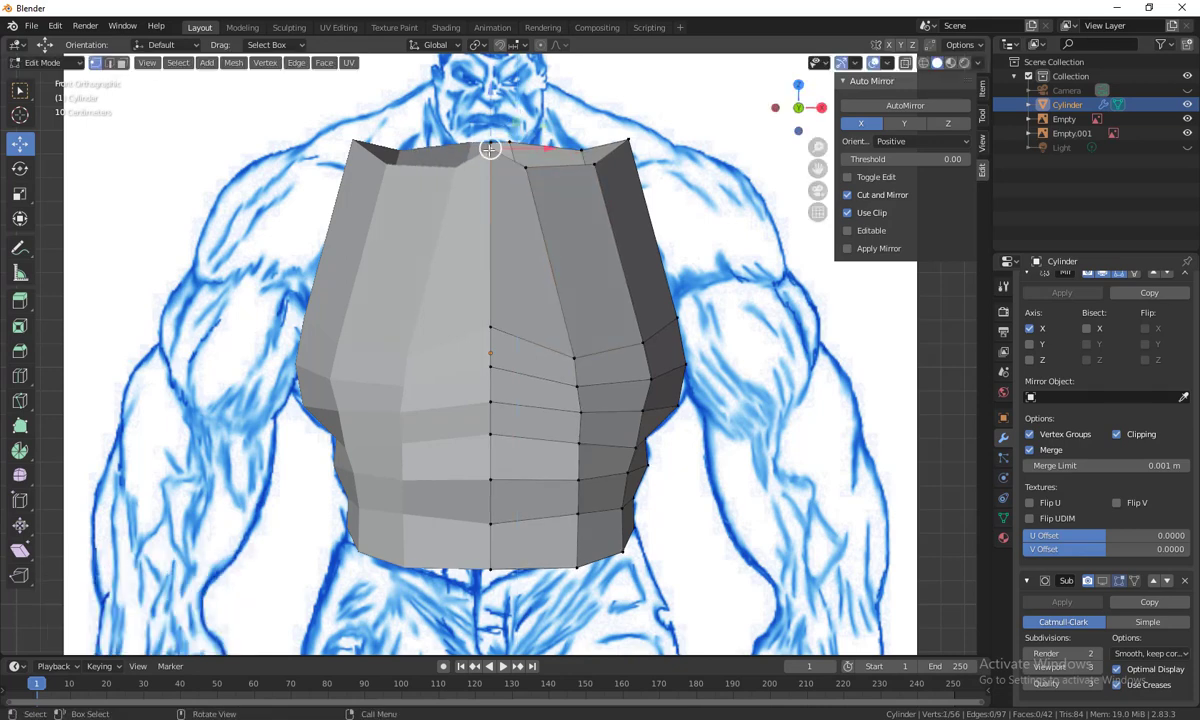
left_click_drag(490, 148, 490, 211)
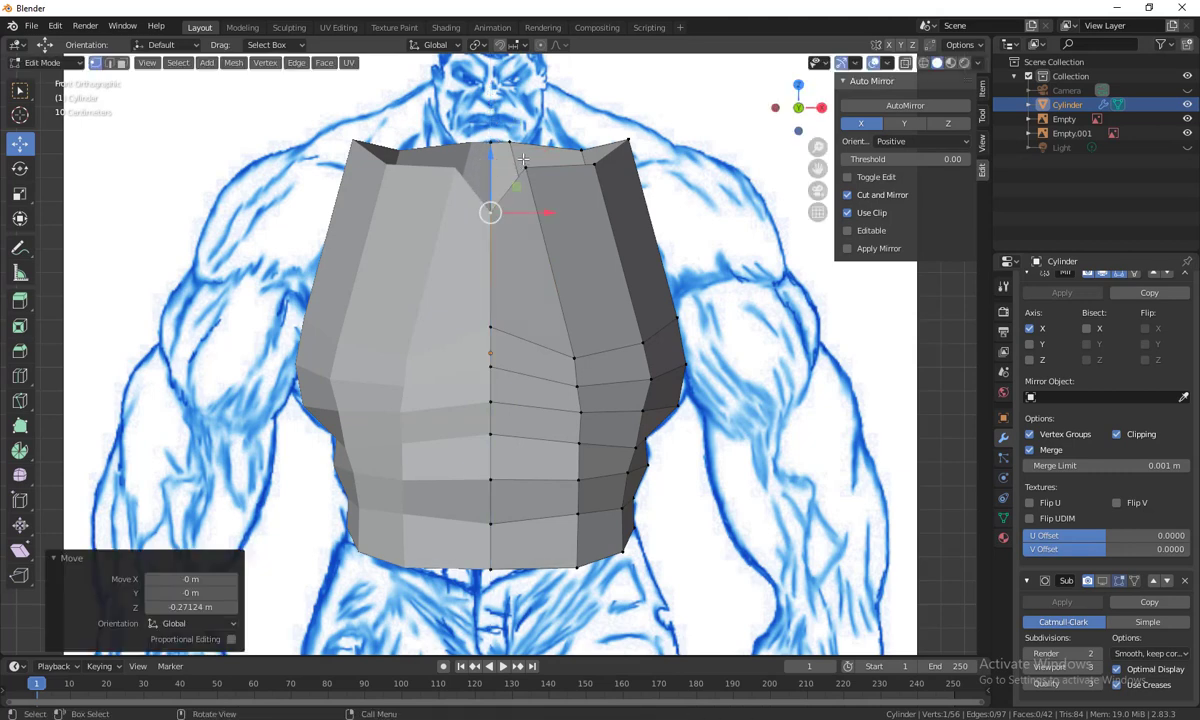
left_click(525, 160)
left_click_drag(524, 152, 525, 185)
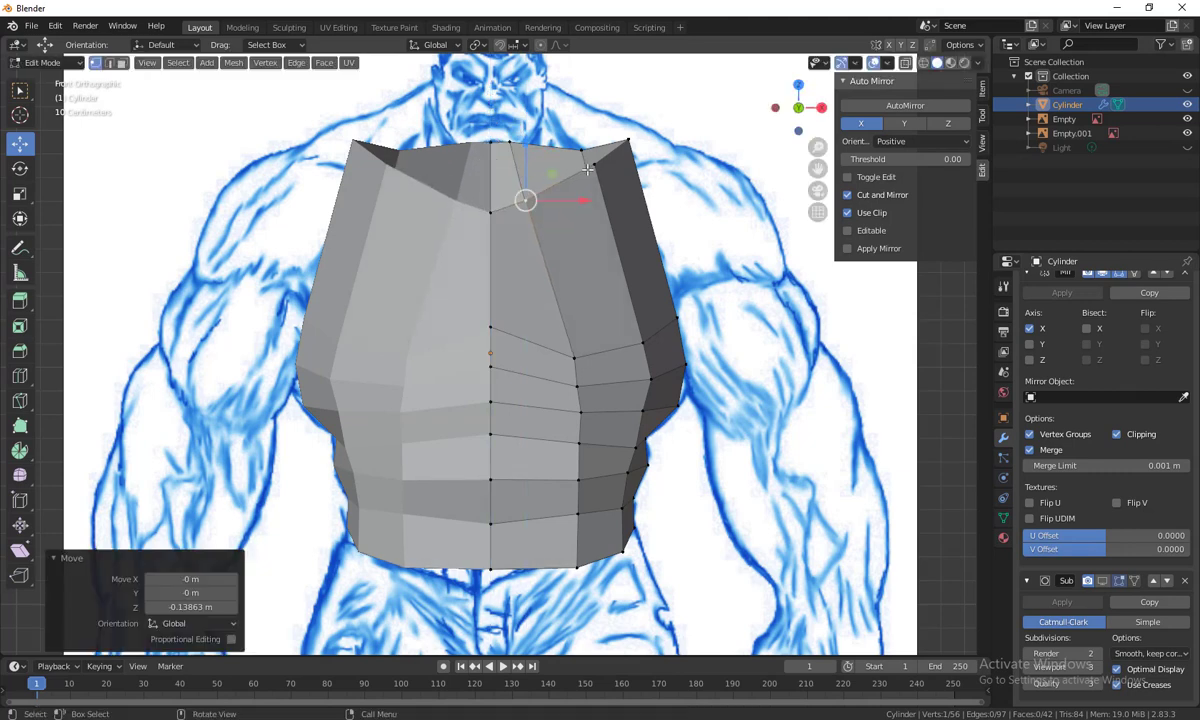
Raise the outer back vertex of the neck rim by 0.045 m in Z
left_click(583, 150)
key("g")
key("z")
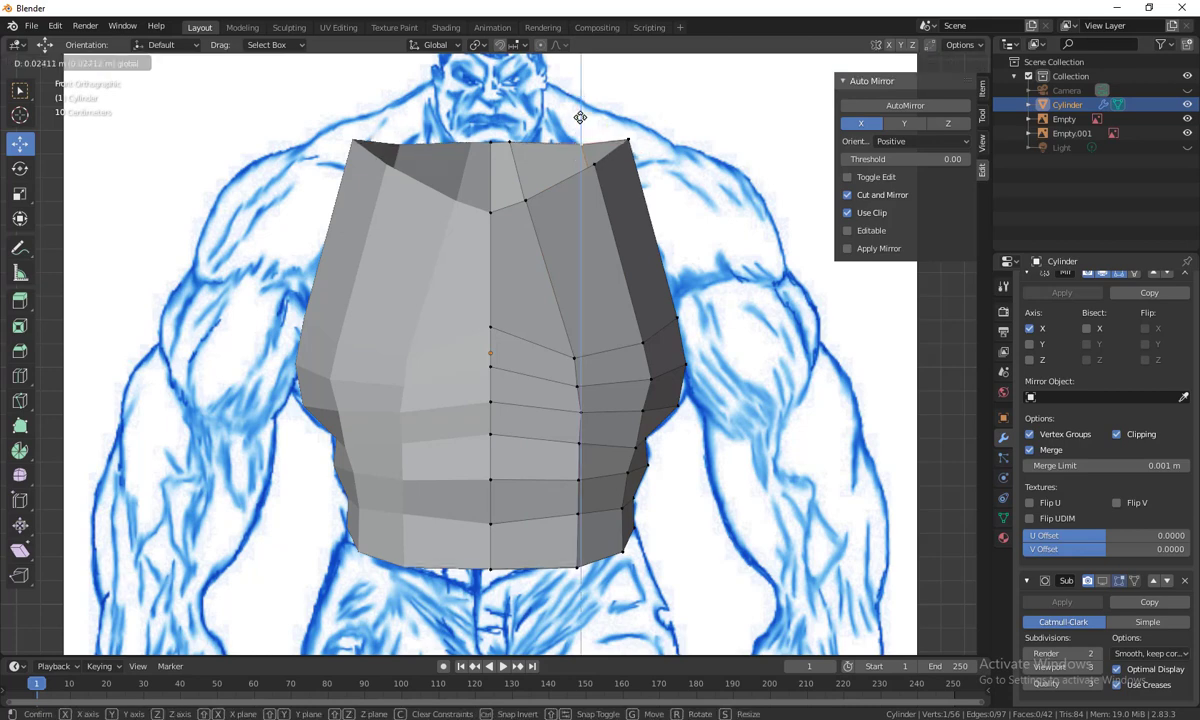
left_click(581, 115)
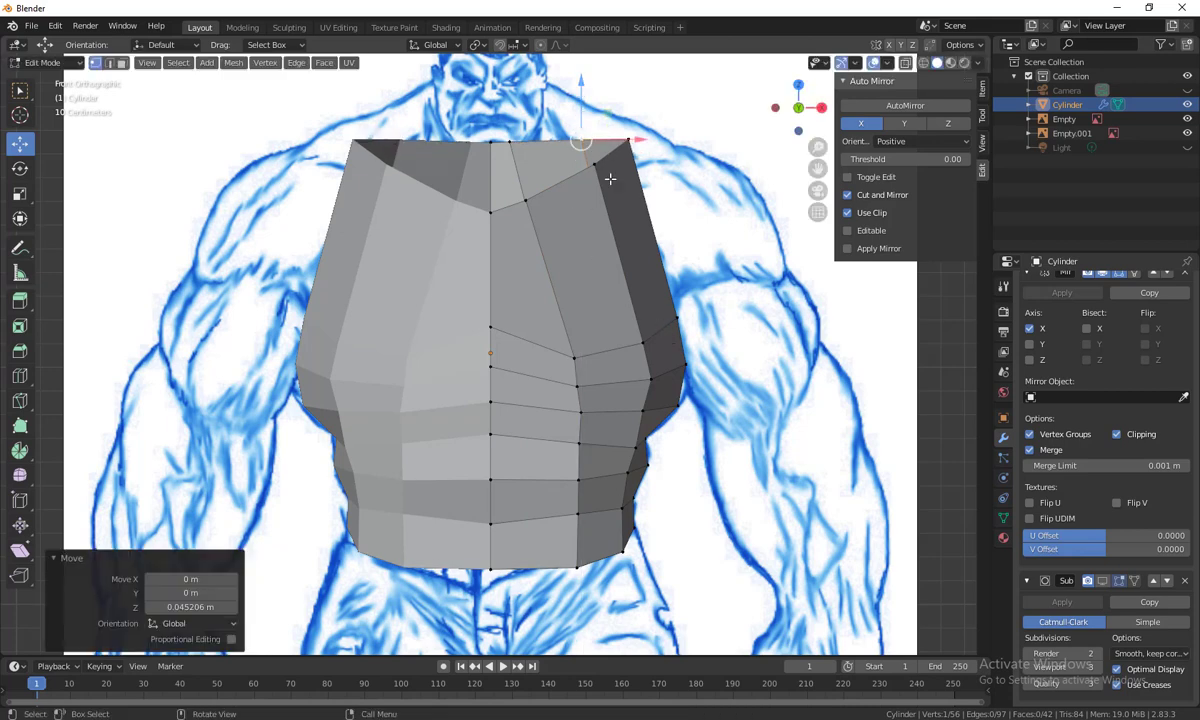
Shift the front rim vertex beside the centre line 0.021 m in X and -0.018 m in Z, and fine-tune its position
left_click(520, 200)
key("g")
left_click(538, 206)
key("g")
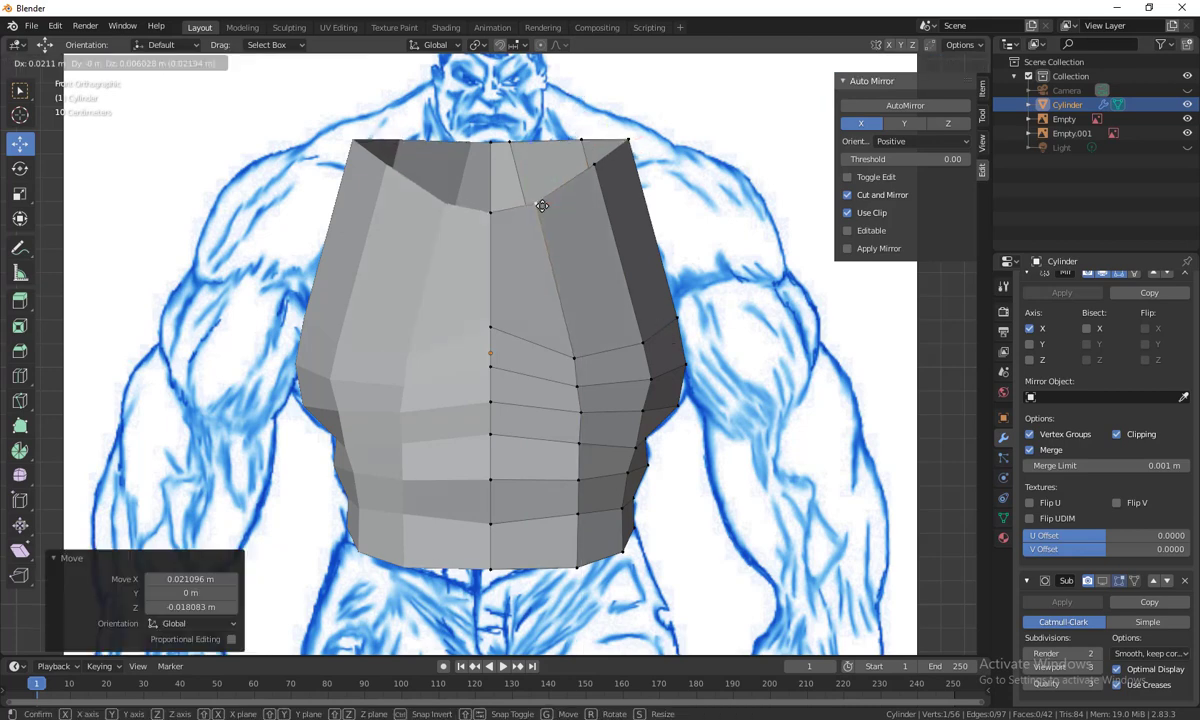
left_click(538, 197)
Move the outer front rim vertex about -0.048 m in X and -0.033 m in Z, and the rim's corner vertex -0.048 m in X
left_click(594, 163)
key("g")
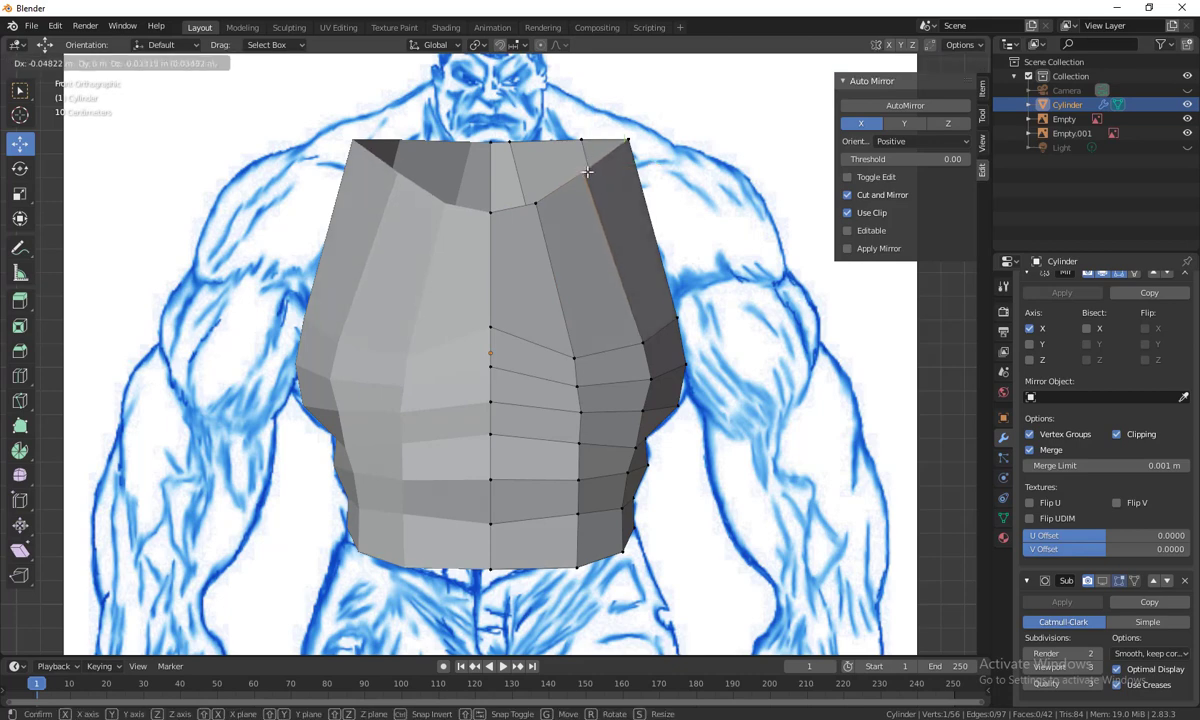
left_click(586, 171)
left_click(596, 133)
key("g")
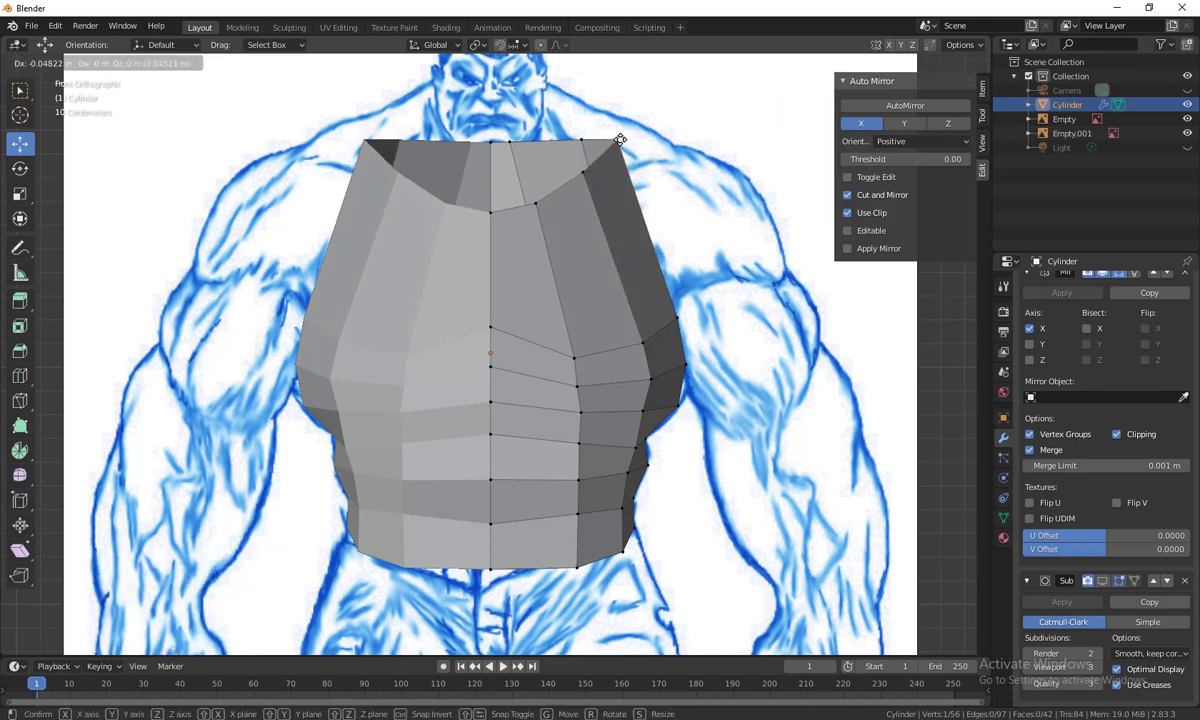
left_click(620, 139)
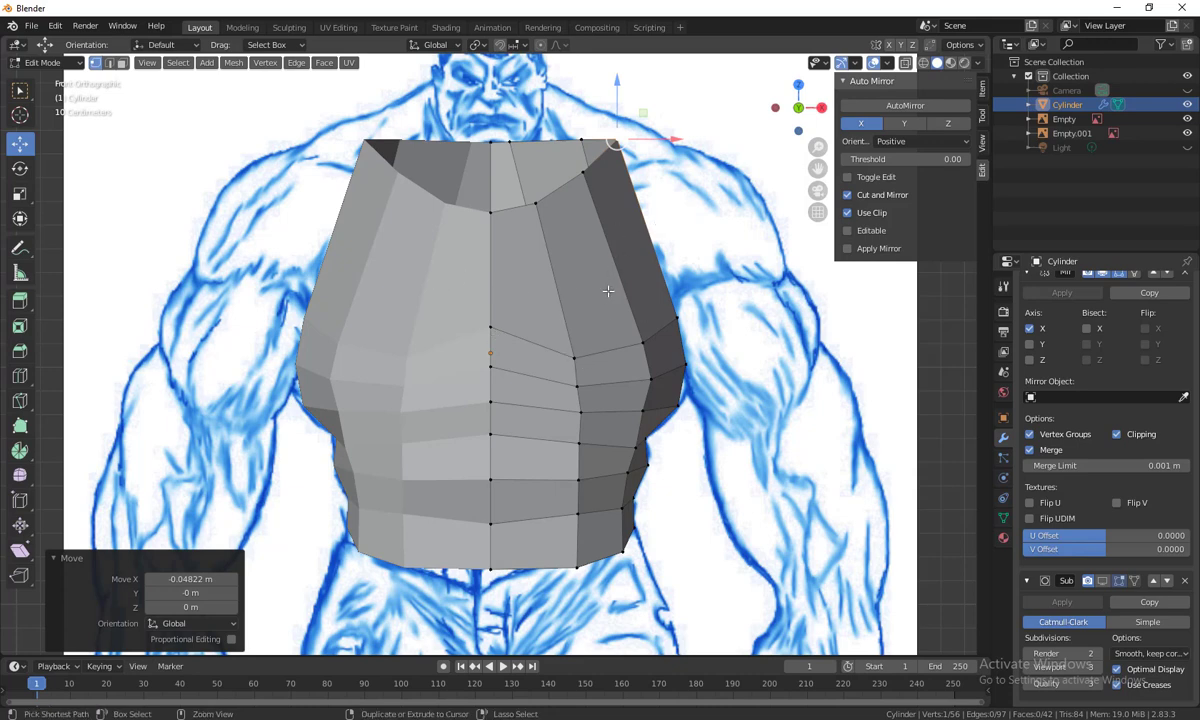
Add one centred horizontal loop cut through the tall extruded chest section
key("ctrl+r")
left_click(565, 275)
right_click(596, 292)
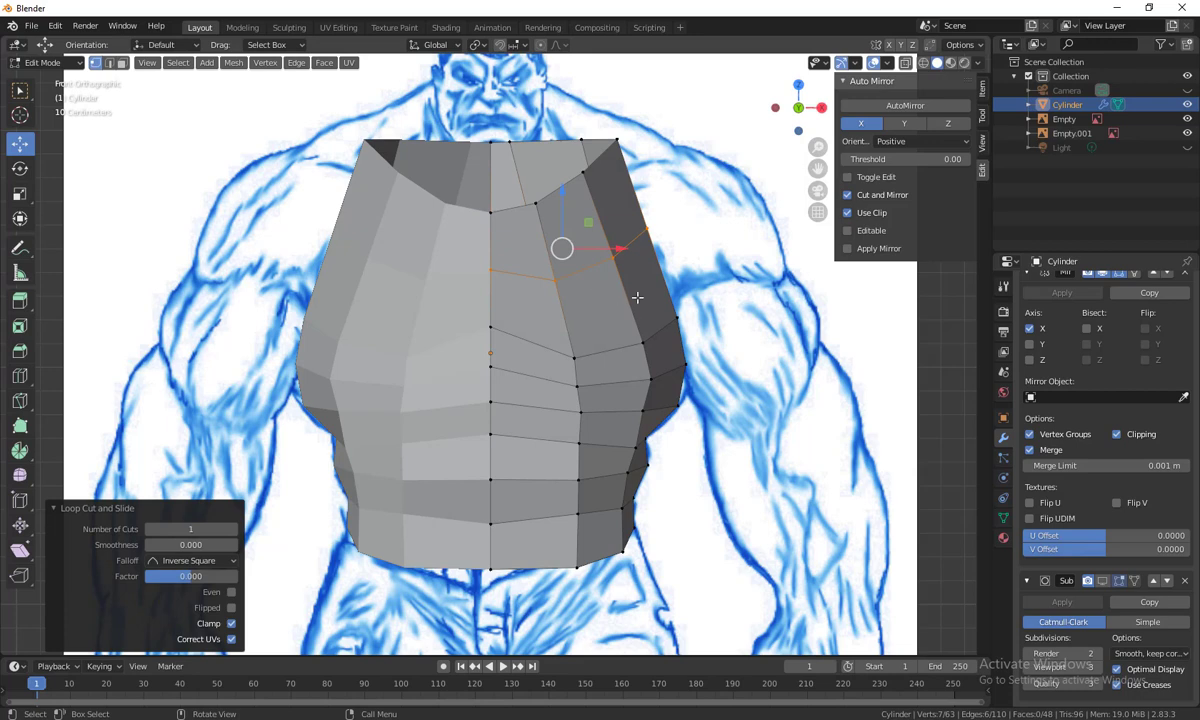
Move the new loop's outer edge -0.018 m in X and 0.060 m in Z, and the rim's corner vertex -0.057 m in X and -0.021 m in Z
left_click(613, 243)
left_click_drag(630, 242, 625, 228)
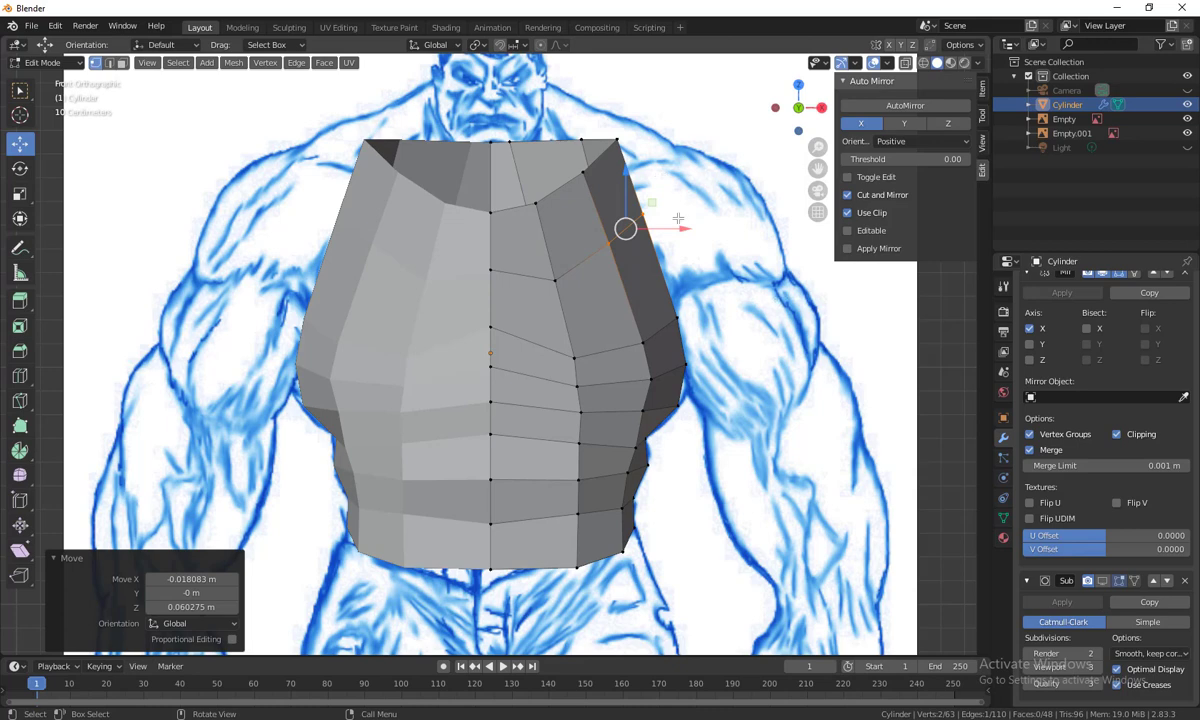
left_click(603, 127)
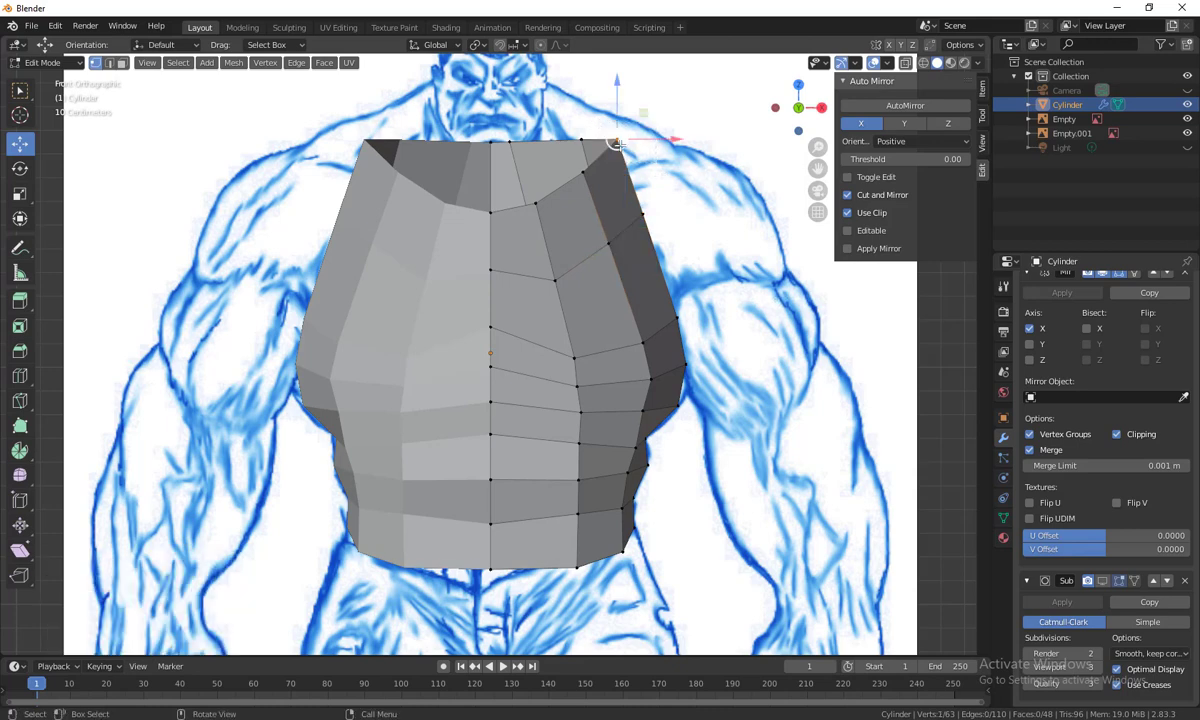
left_click_drag(619, 145, 601, 146)
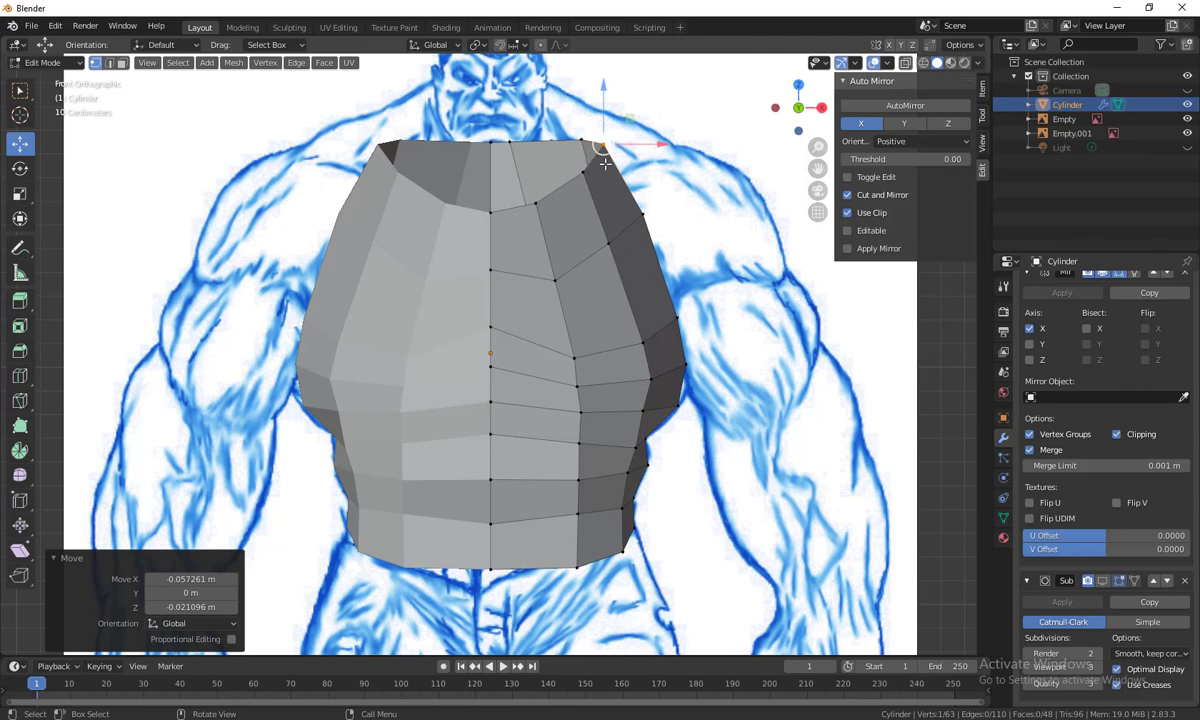
Select the bottom edge loop at the waist and extrude it 0.028 m in X and -0.472 m in Z
scroll(613, 320, "down", 3)
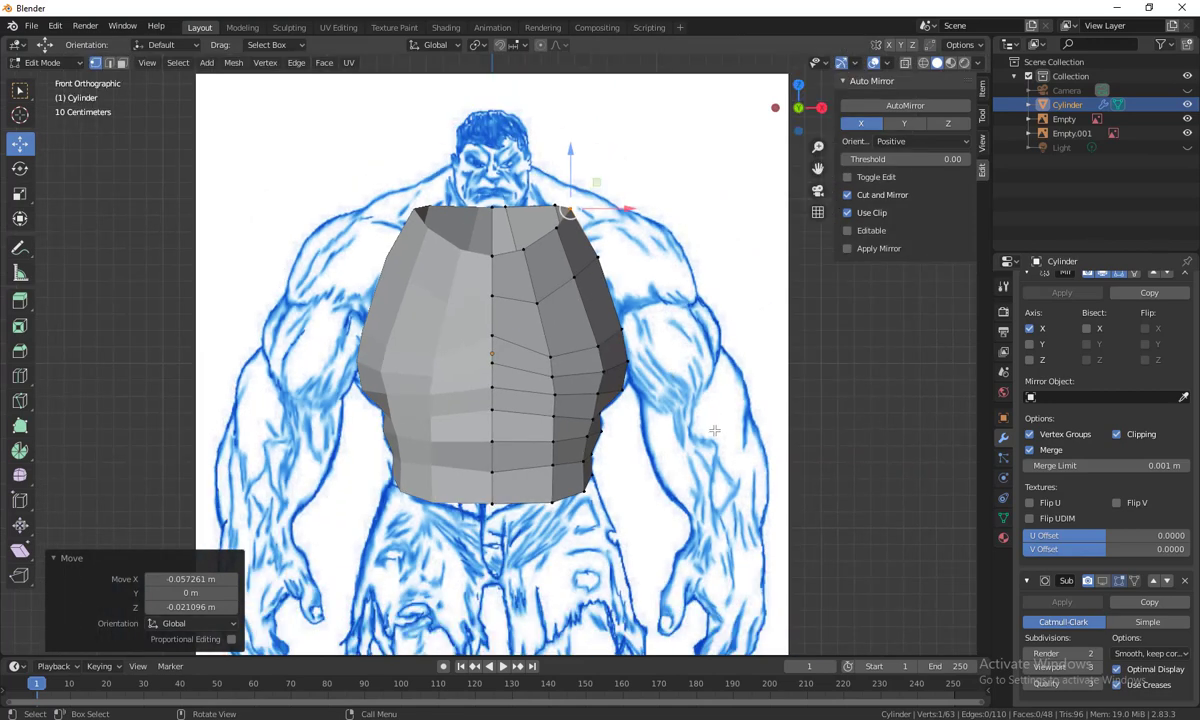
scroll(706, 373, "down", 5, "shift")
scroll(706, 373, "up", 5)
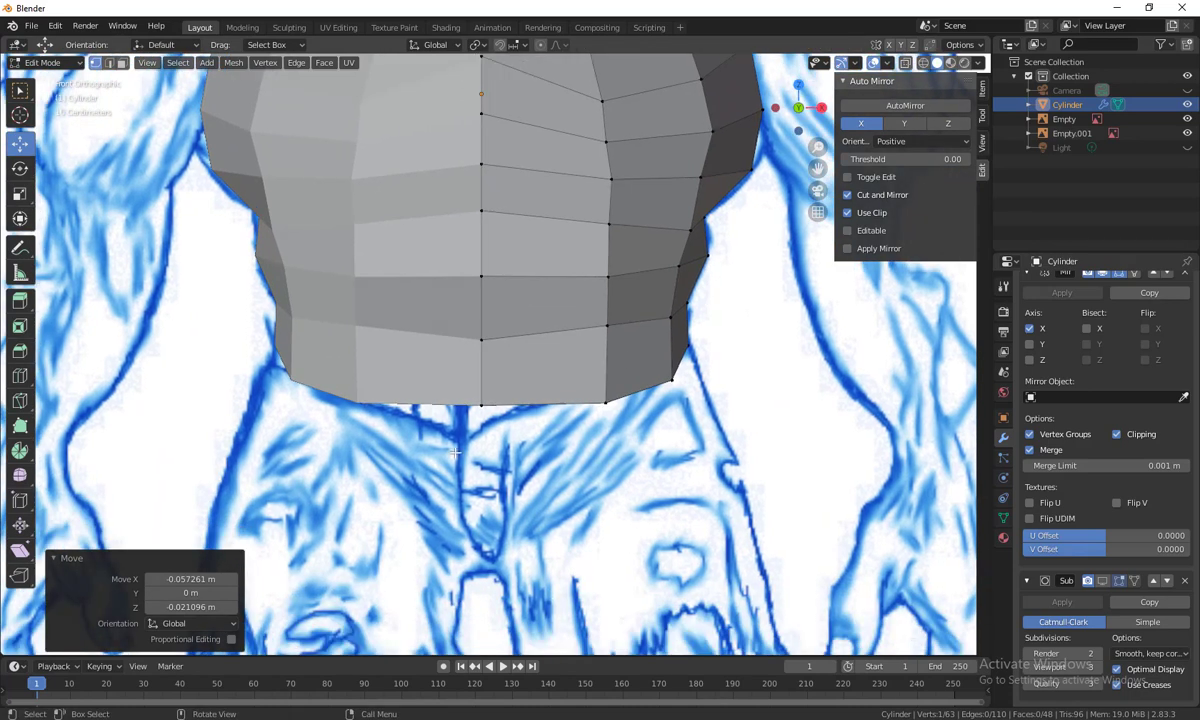
middle_click_drag(660, 416, 597, 449, "shift")
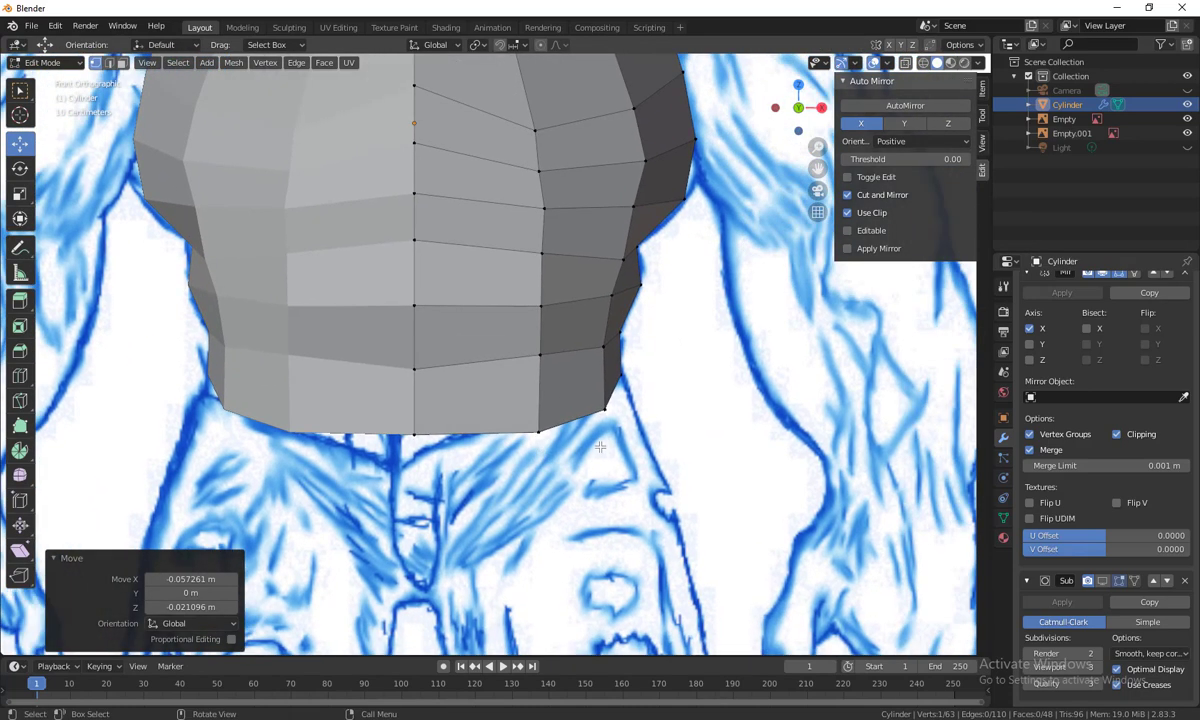
key("alt+a")
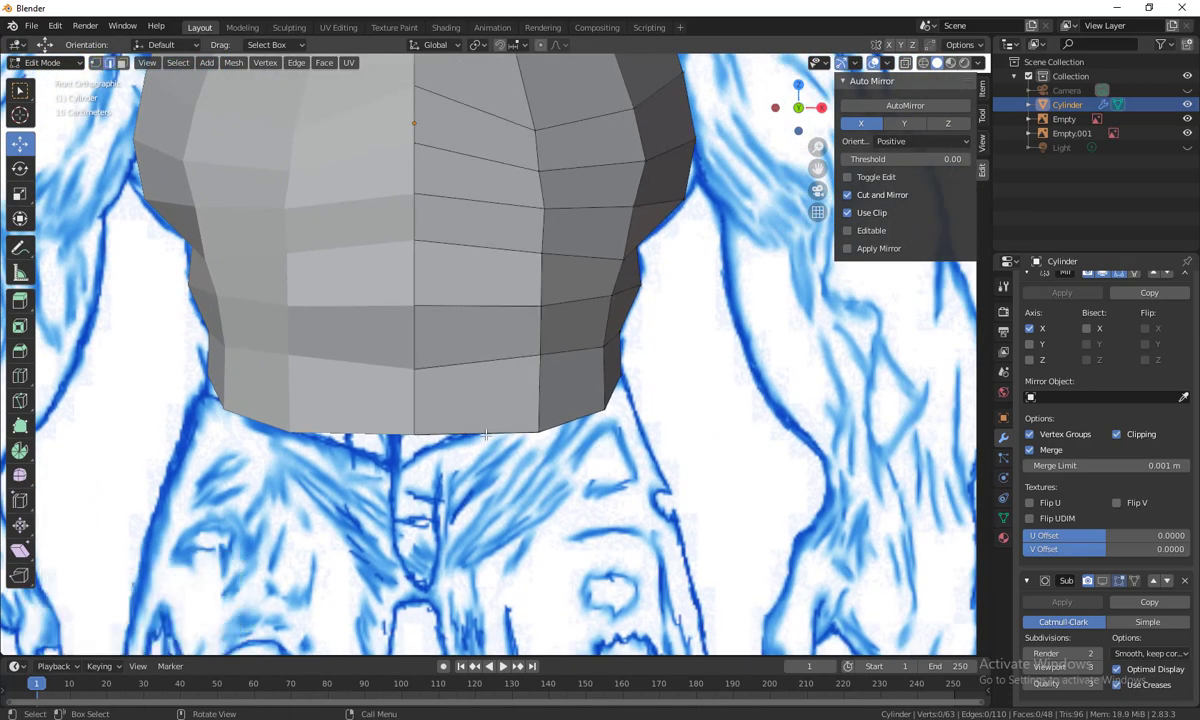
key("2")
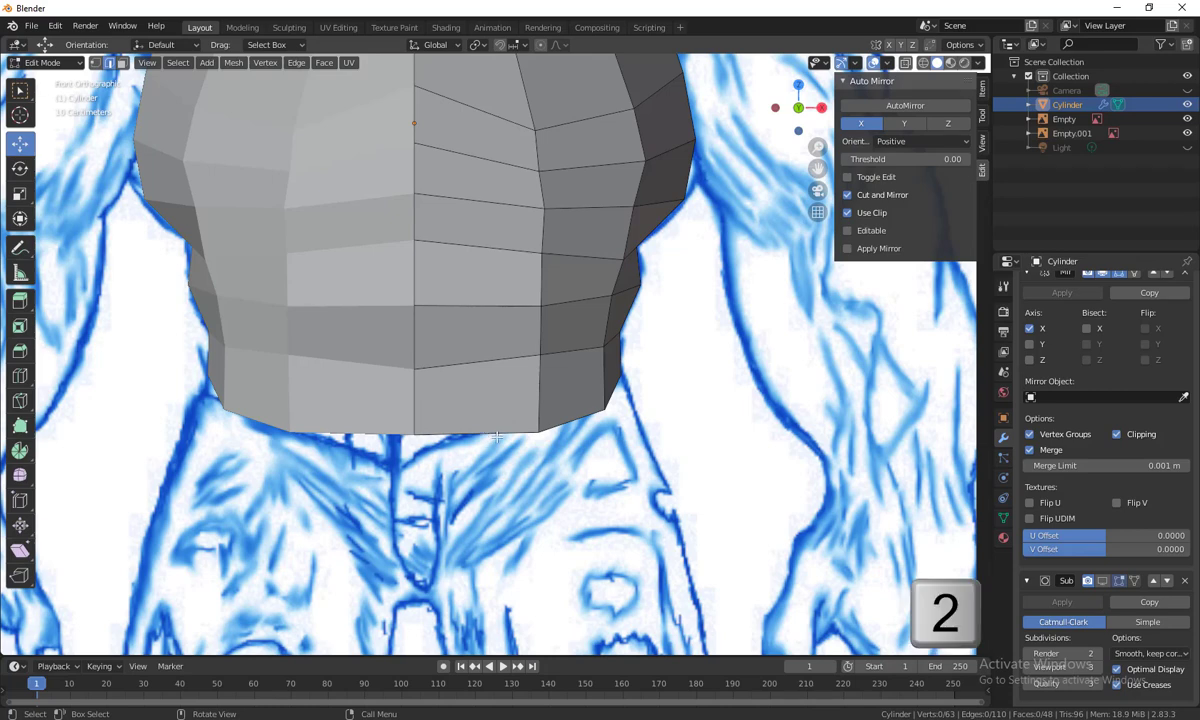
key("alt")
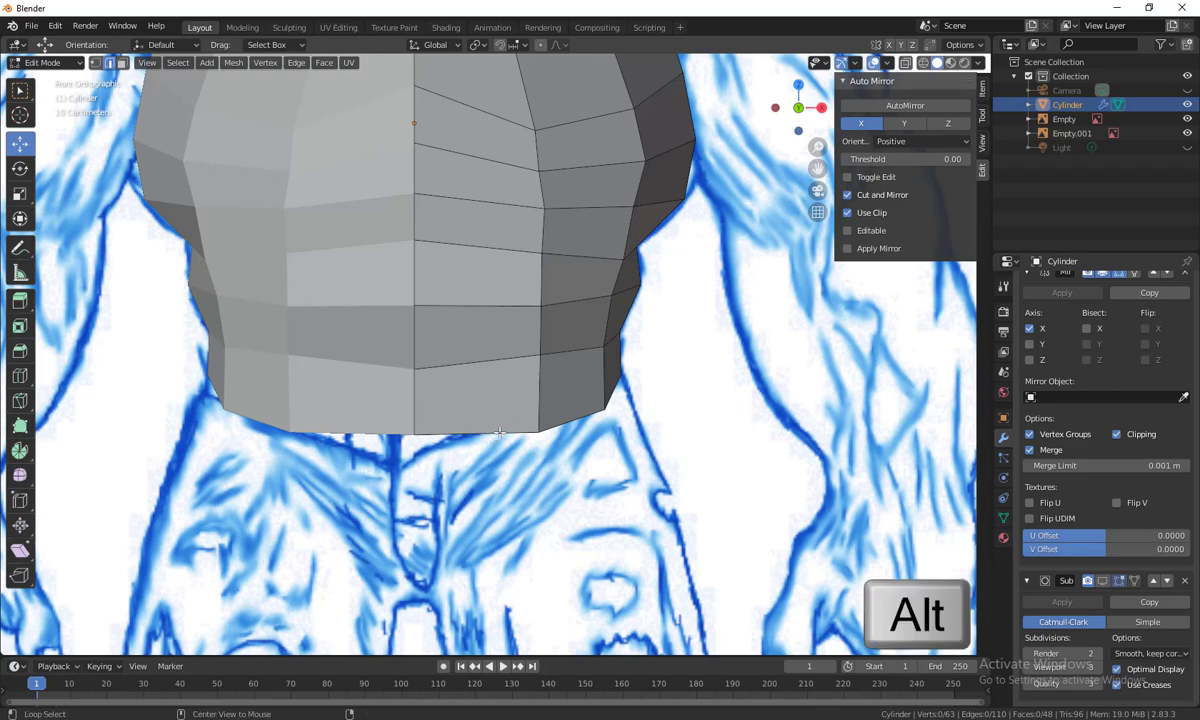
left_click(500, 432, "alt")
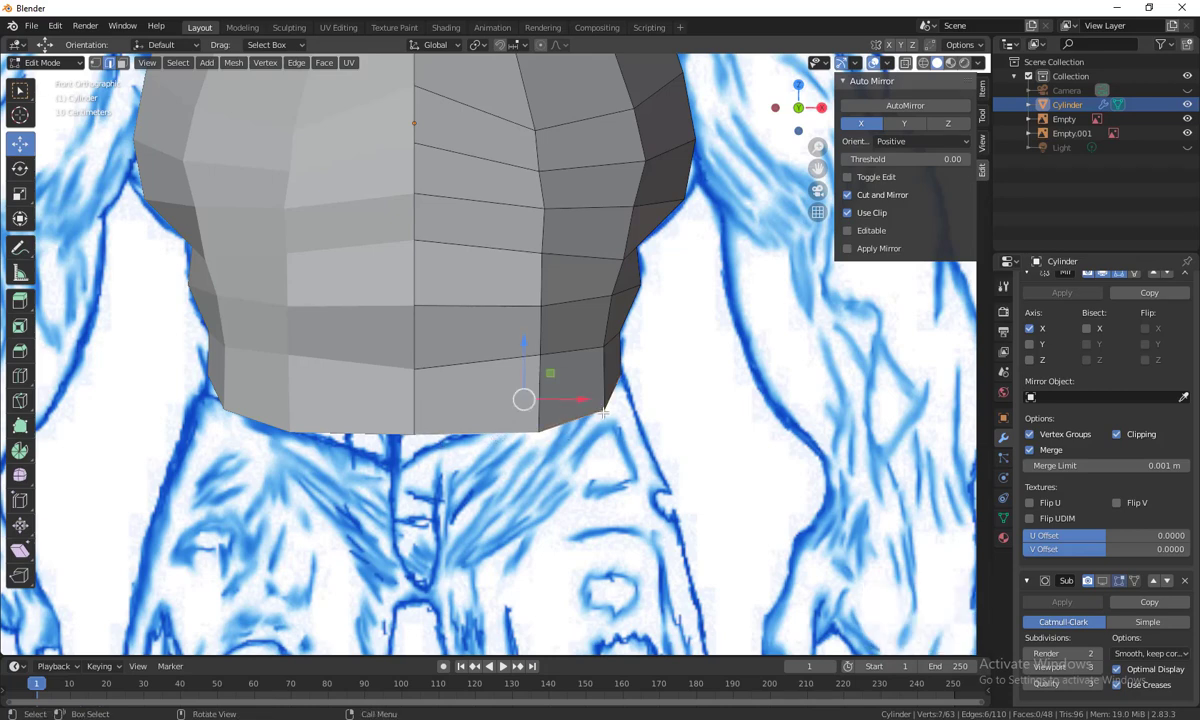
scroll(609, 443, "down", 1)
scroll(625, 453, "down", 2, "shift")
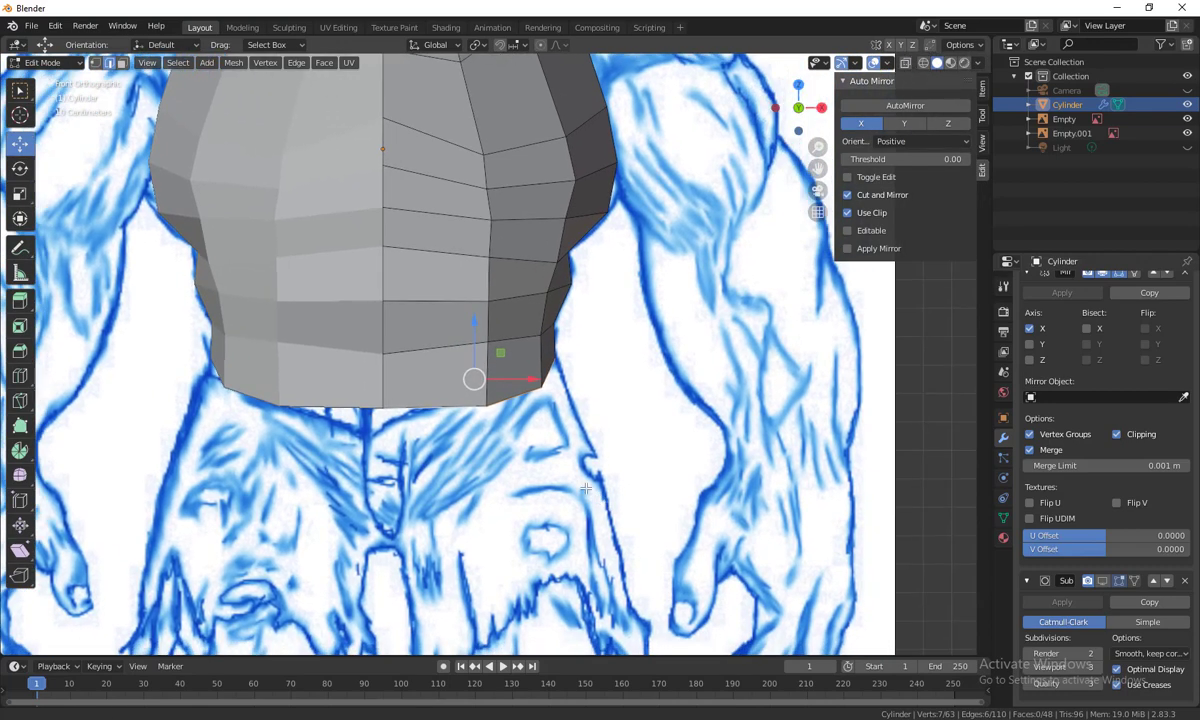
scroll(625, 453, "down", 2, "shift")
scroll(514, 423, "down", 1, "shift")
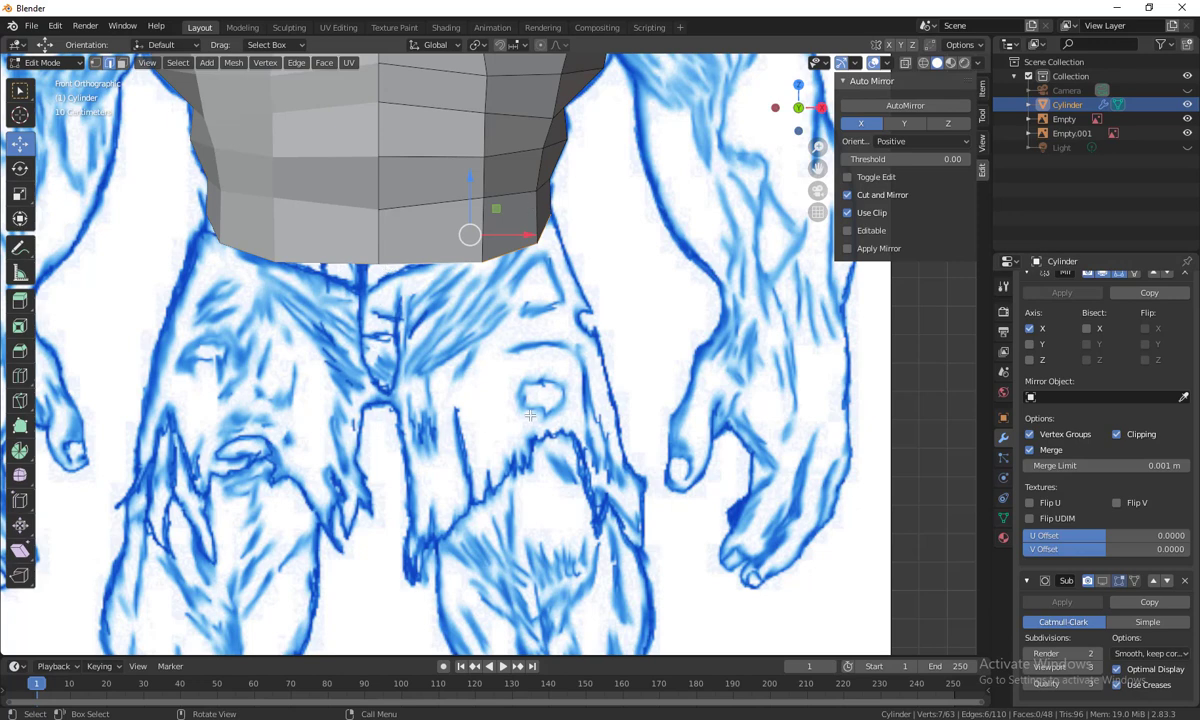
key("e")
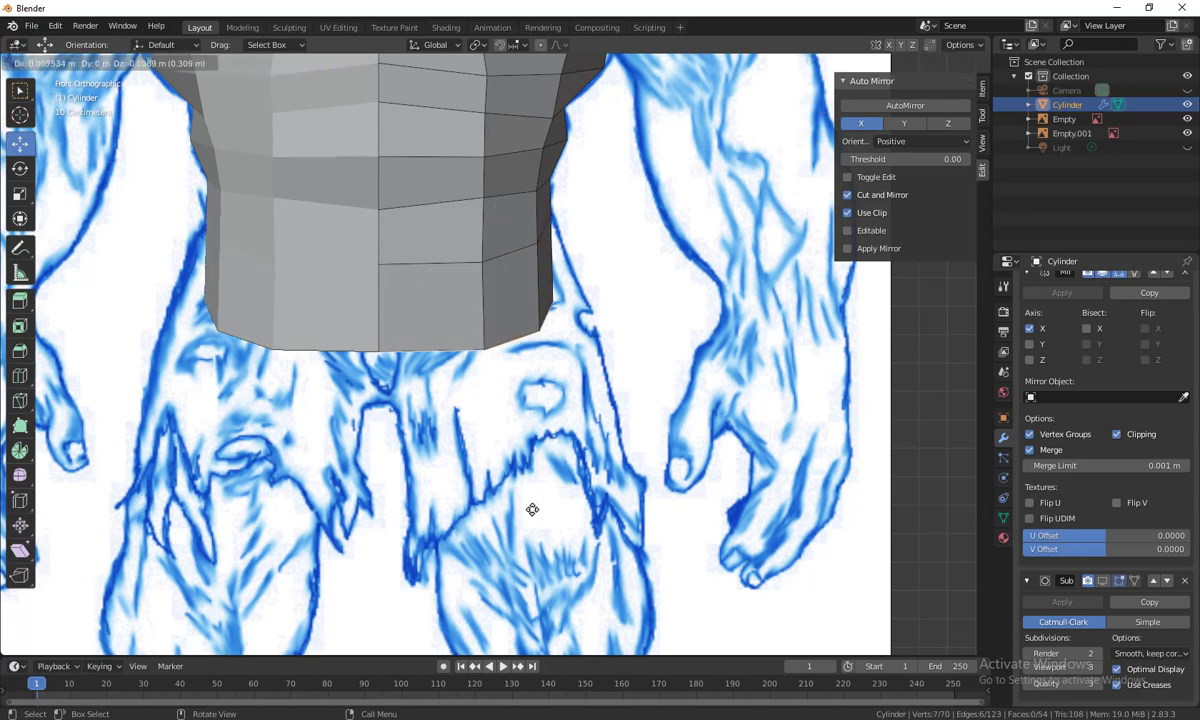
left_click(538, 548)
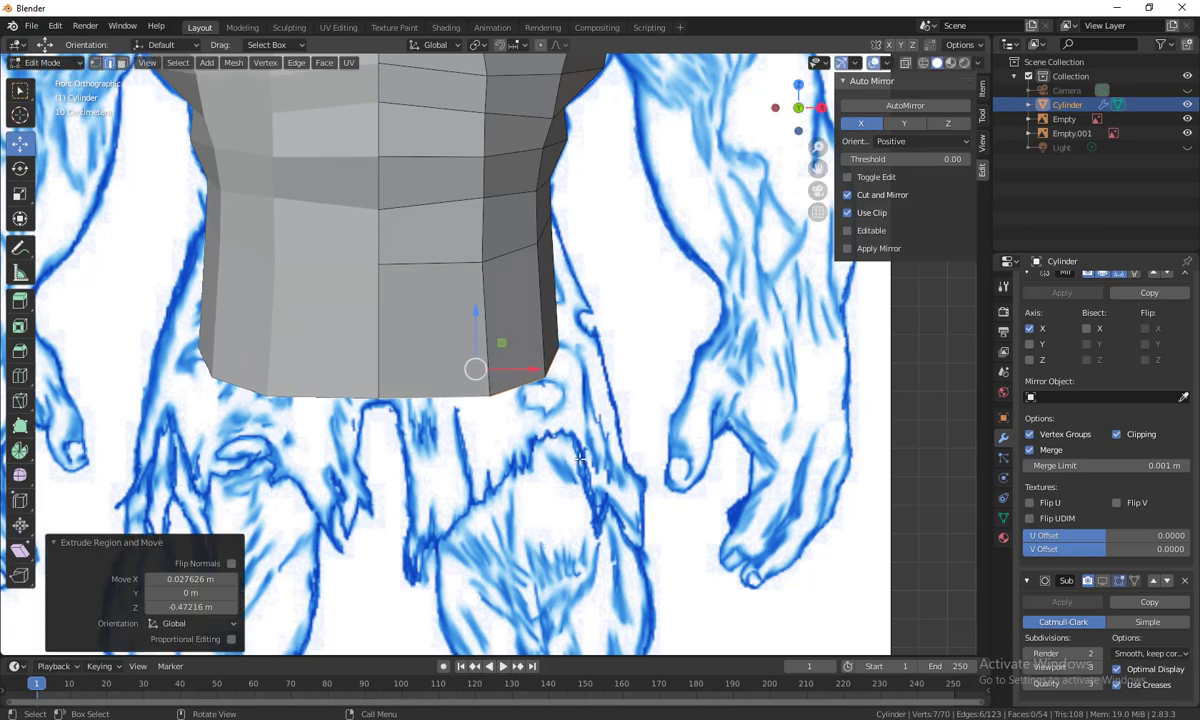
Move the extrusion's outer hip edge onto the sketch outline, and shift the lower front vertex -0.073 m in X and 0.148 m in Z
left_click(550, 355)
key("g")
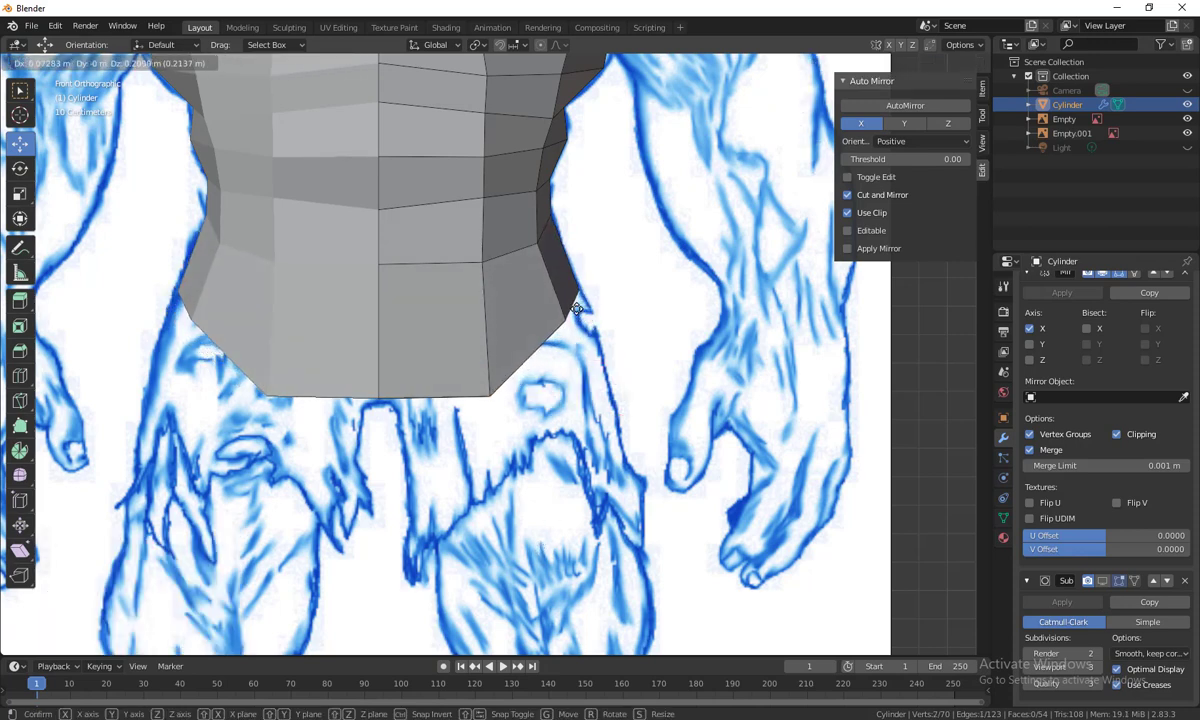
left_click(572, 300)
left_click(496, 413)
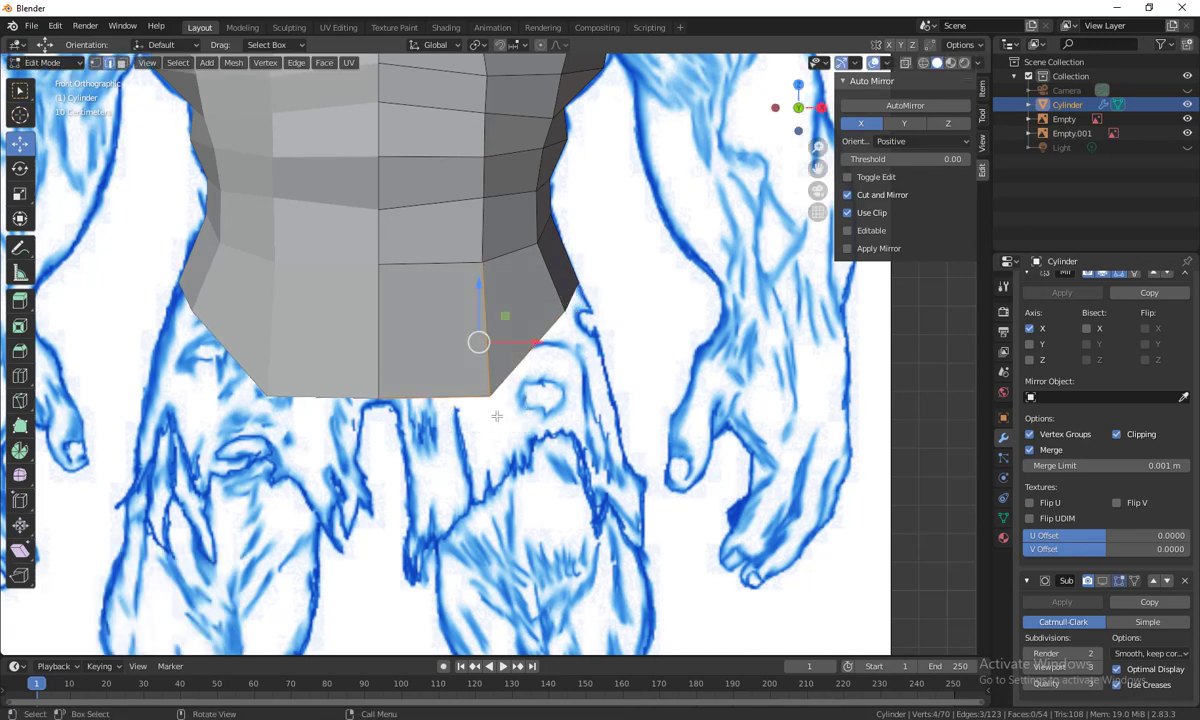
key("g")
left_click(471, 354)
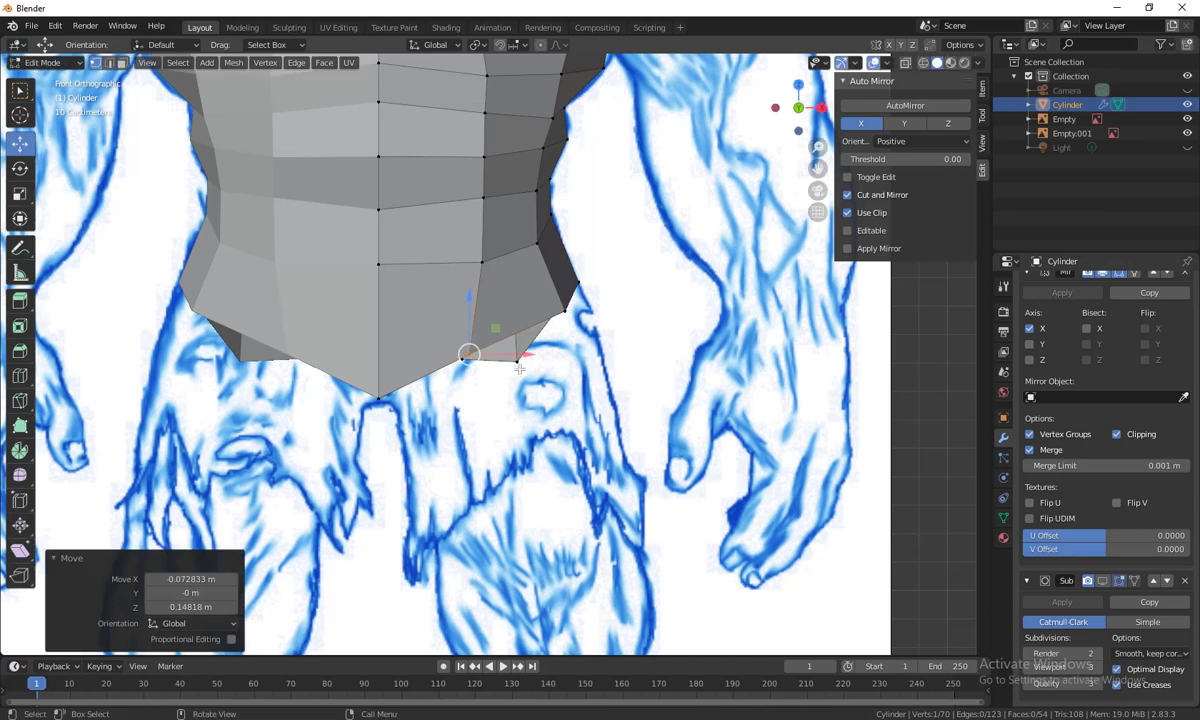
Move the two rear lower-rim vertices: the outer one -0.038 m in X and 0.126 m in Z, the inner one -0.058 m and 0.083 m
left_click(519, 365)
key("g")
left_click(465, 365)
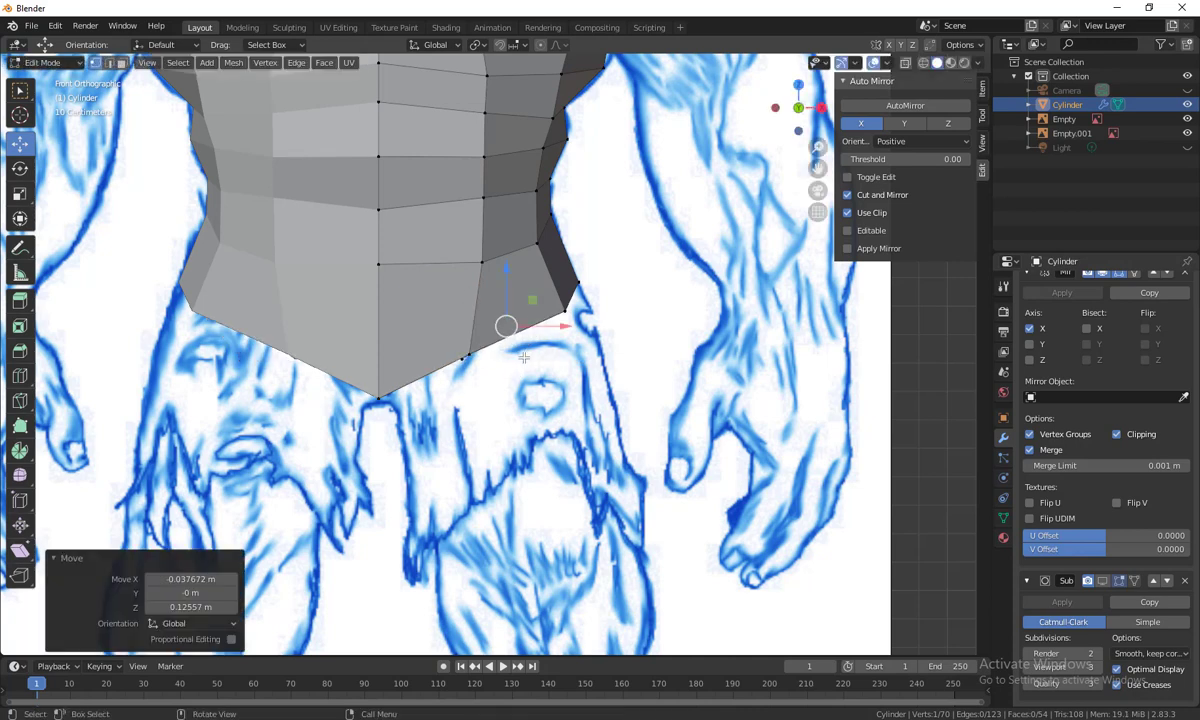
key("shift+z")
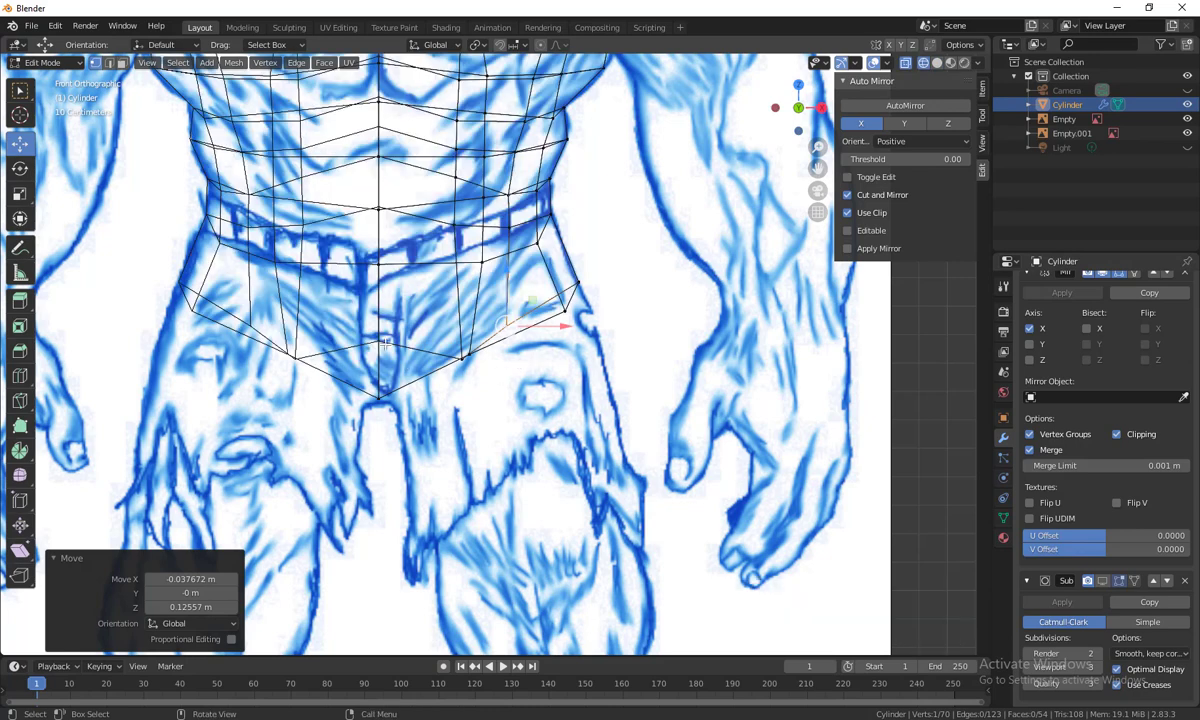
left_click(459, 359)
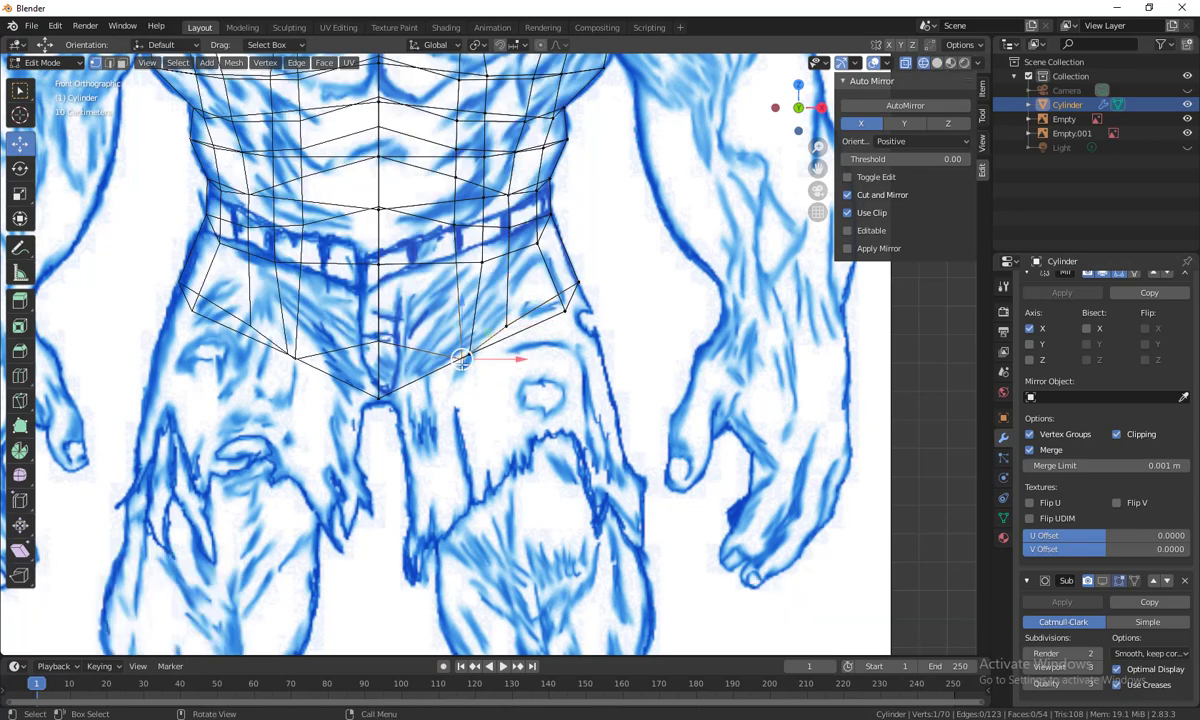
left_click_drag(460, 358, 441, 334)
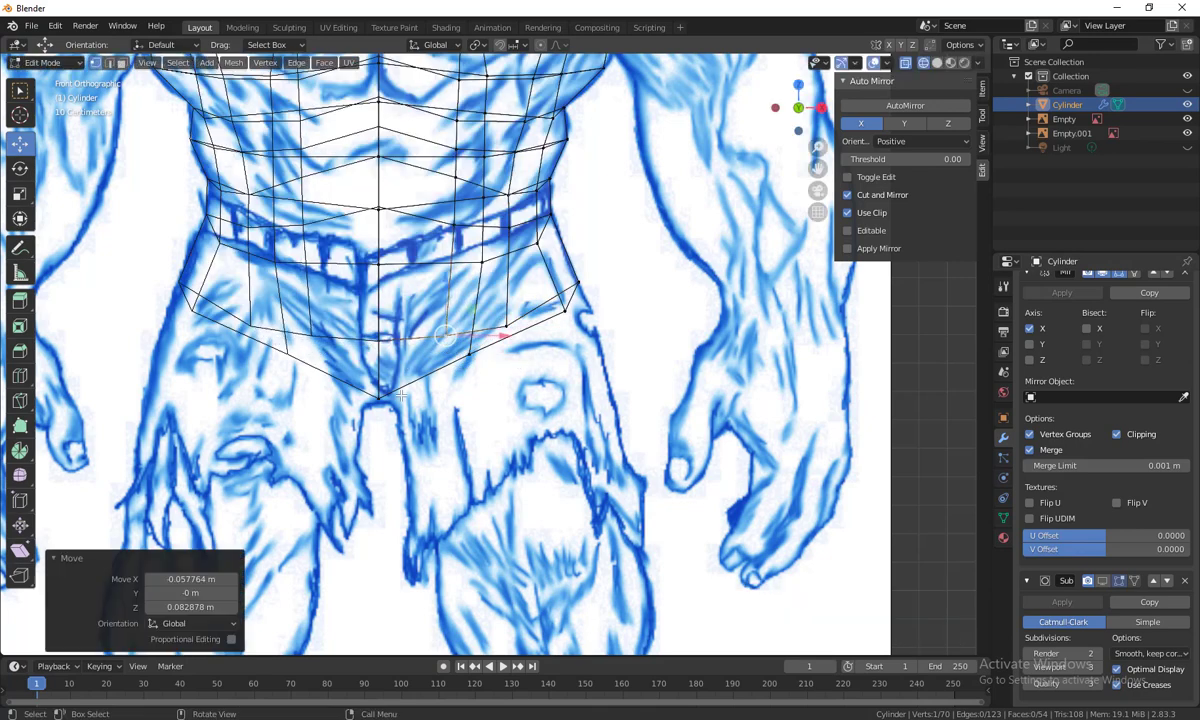
Return to solid shading and add one centred horizontal loop cut through the extruded hip section
left_click(379, 396)
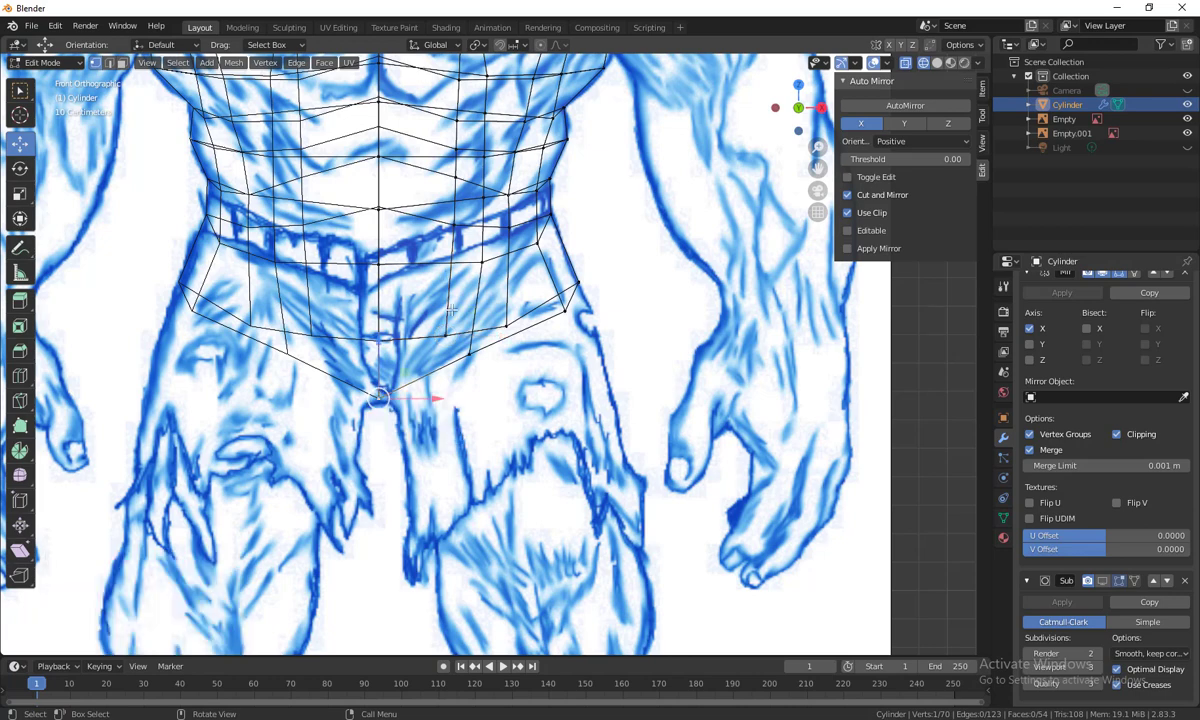
scroll(462, 388, "down", 2)
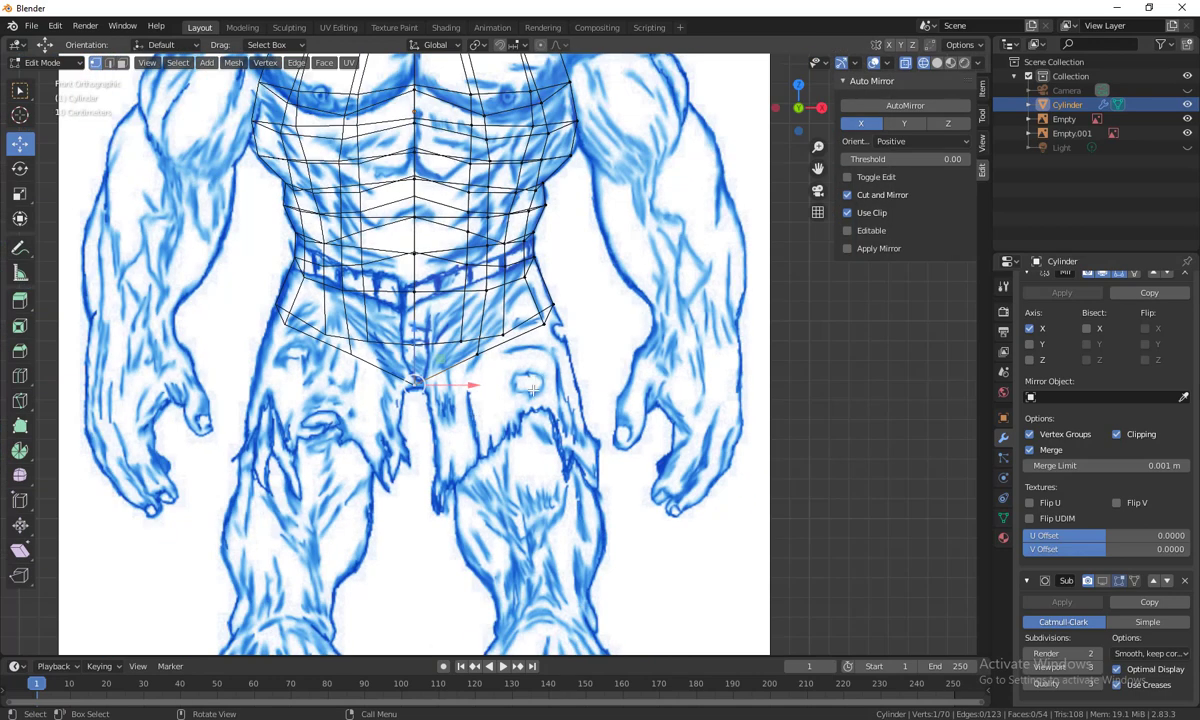
scroll(532, 390, "down", 4)
scroll(532, 390, "up", 4)
scroll(545, 405, "down", 2)
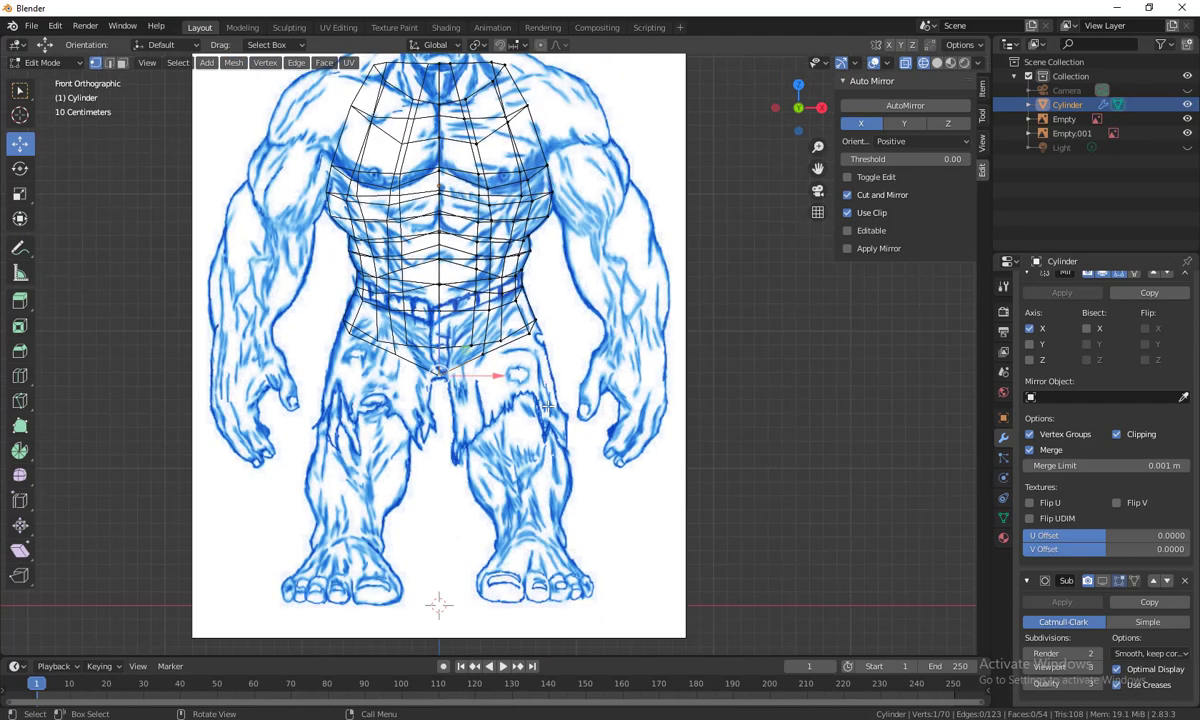
middle_click_drag(546, 407, 517, 419)
key("shift+z")
scroll(517, 419, "down", 1)
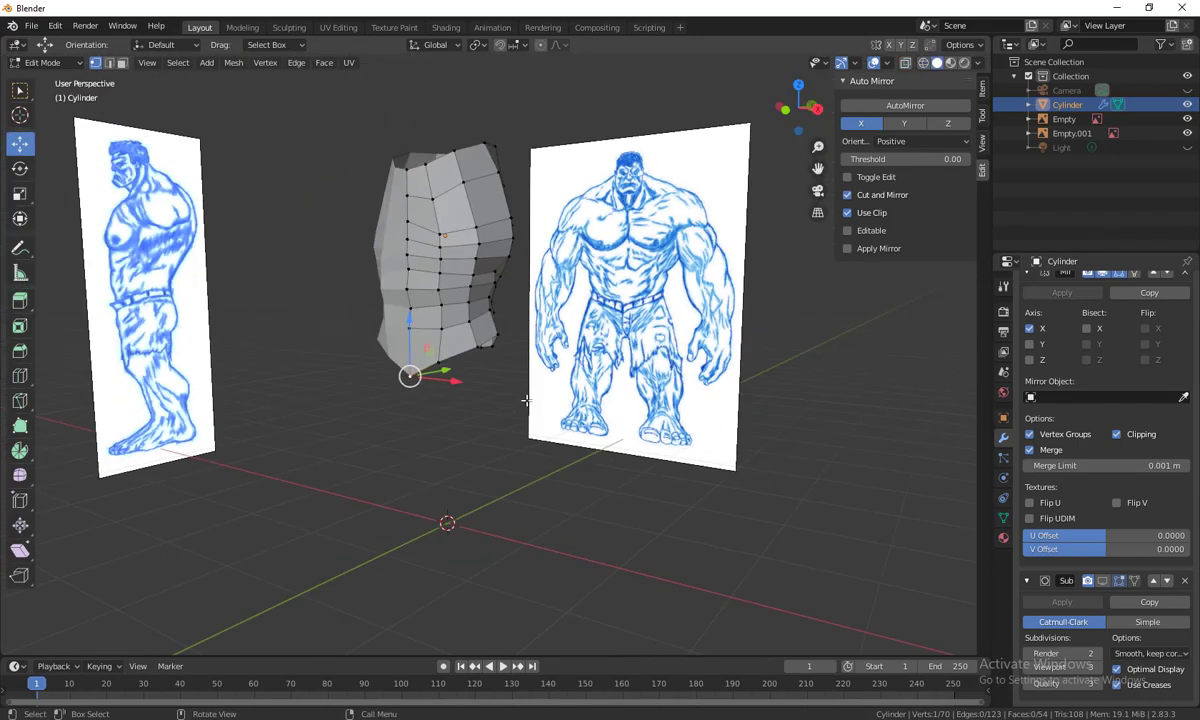
scroll(528, 501, "up", 2)
mouse_move(528, 501)
middle_mouse_down()
mouse_move(557, 418)
mouse_move(528, 514)
mouse_move(498, 517)
mouse_move(544, 490)
mouse_move(411, 510)
mouse_move(548, 448)
mouse_move(469, 544)
mouse_move(487, 533)
mouse_move(490, 437)
mouse_move(560, 437)
mouse_move(600, 447)
mouse_move(603, 462)
mouse_move(596, 444)
mouse_move(599, 485)
mouse_move(632, 482)
mouse_move(621, 482)
mouse_move(639, 357)
middle_mouse_up()
key("ctrl+r")
left_click(426, 373)
right_click(522, 477)
In the right side view, move the upper back vertices of the chest loop 0.113 m in Y and 0.198 m in Z
key("KP_3")
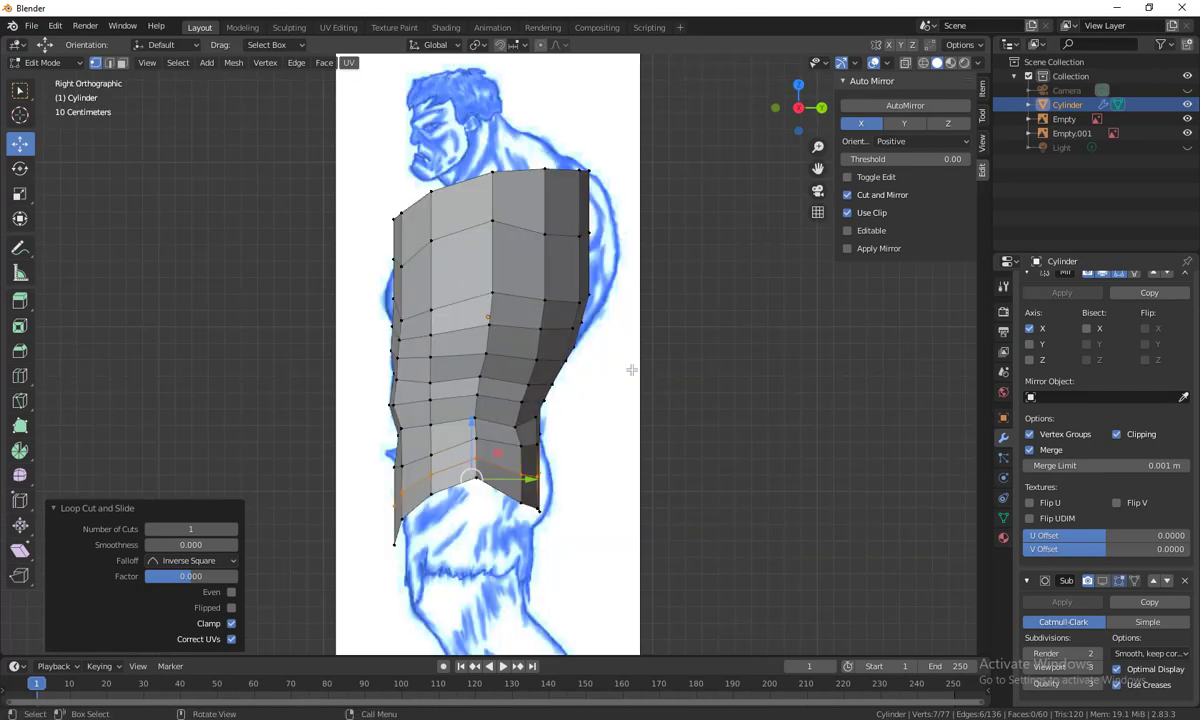
scroll(594, 298, "up", 3)
middle_click_drag(637, 295, 560, 491, "shift")
left_click_drag(672, 381, 472, 285)
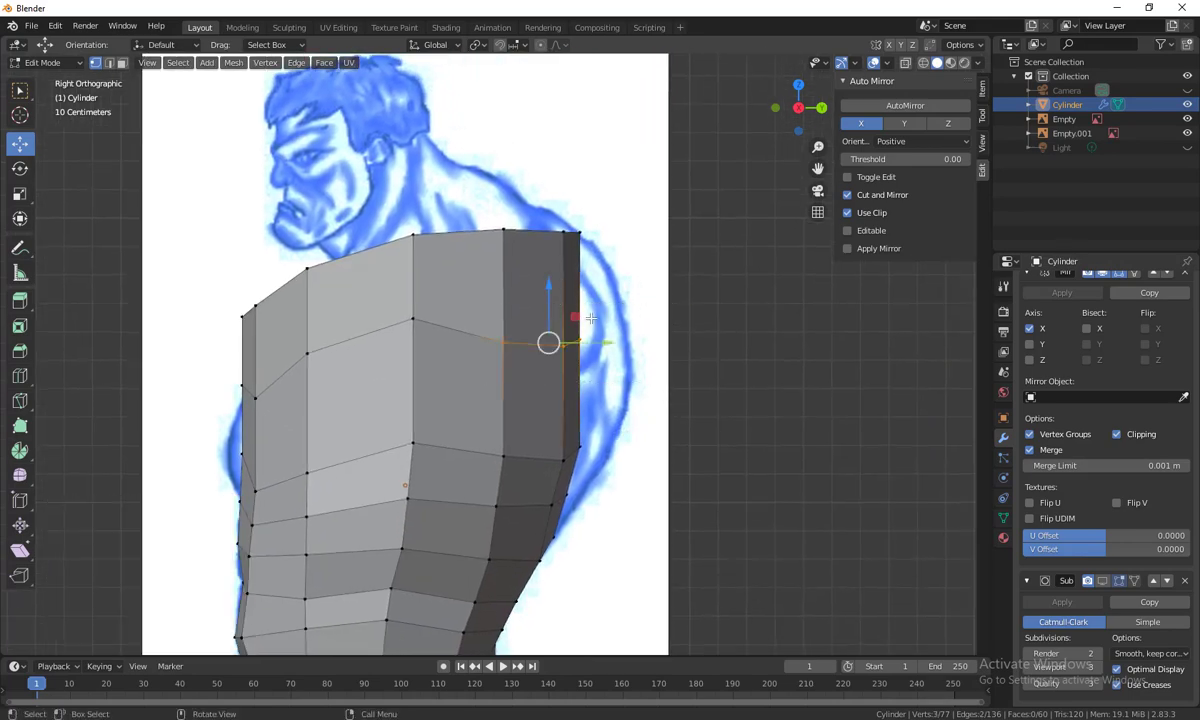
key("g")
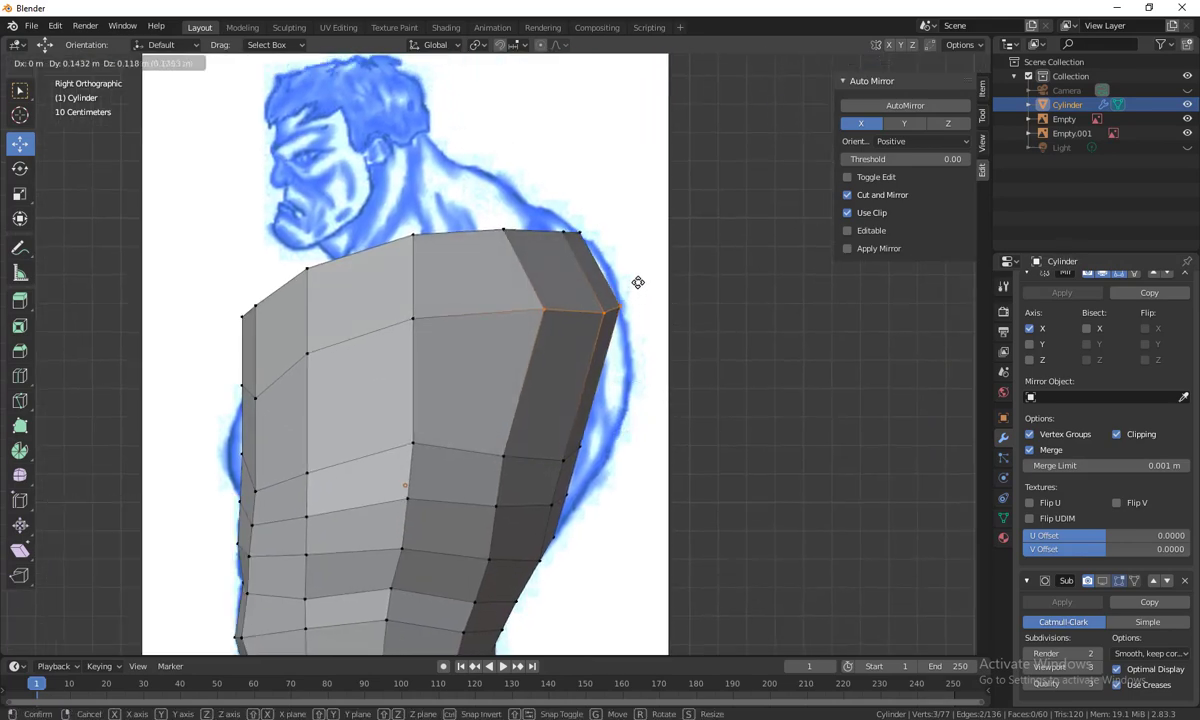
left_click(597, 247)
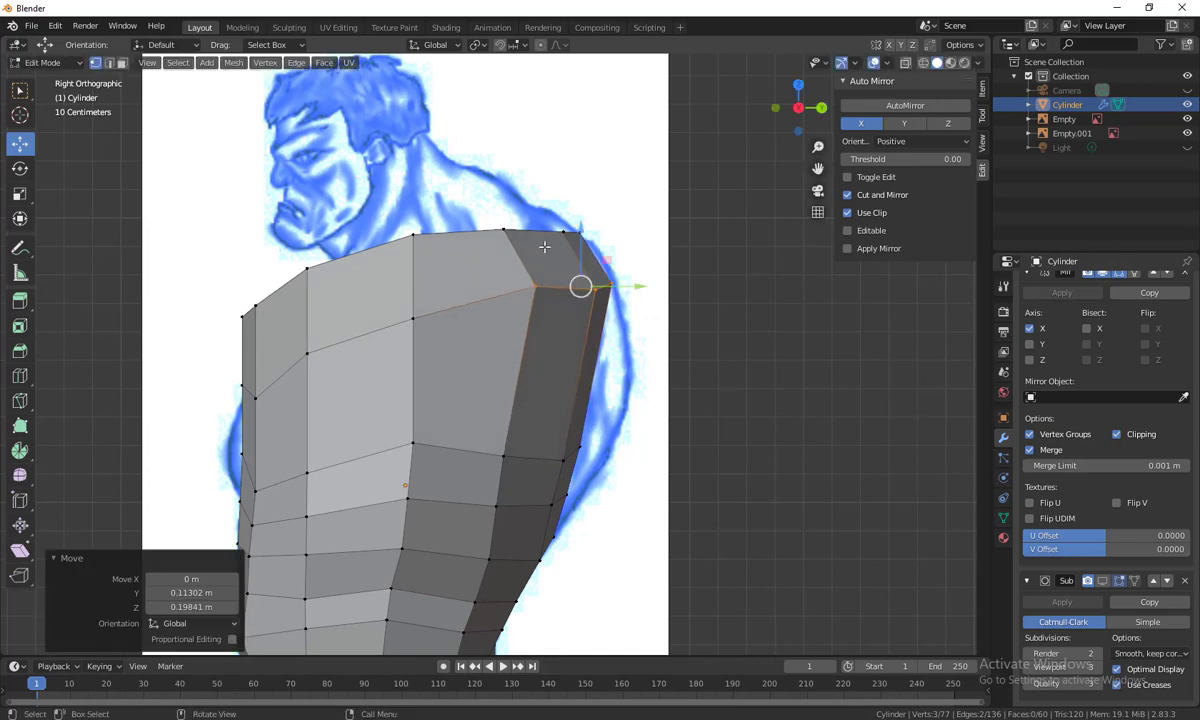
Shift the rear top rim edge forward and up along the shoulder line, and the adjacent rim vertex -0.121 m in Y and 0.053 m in Z
left_click(565, 233)
key("g")
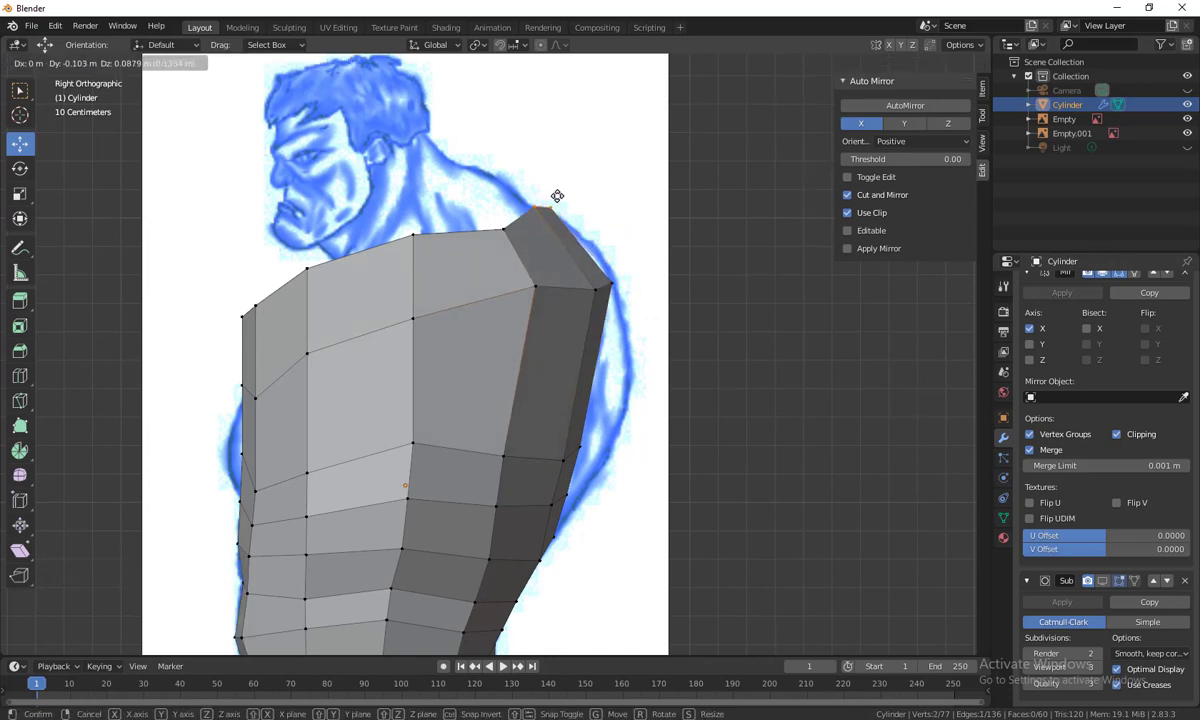
left_click(549, 198)
left_click(503, 230)
left_click_drag(503, 230, 450, 196)
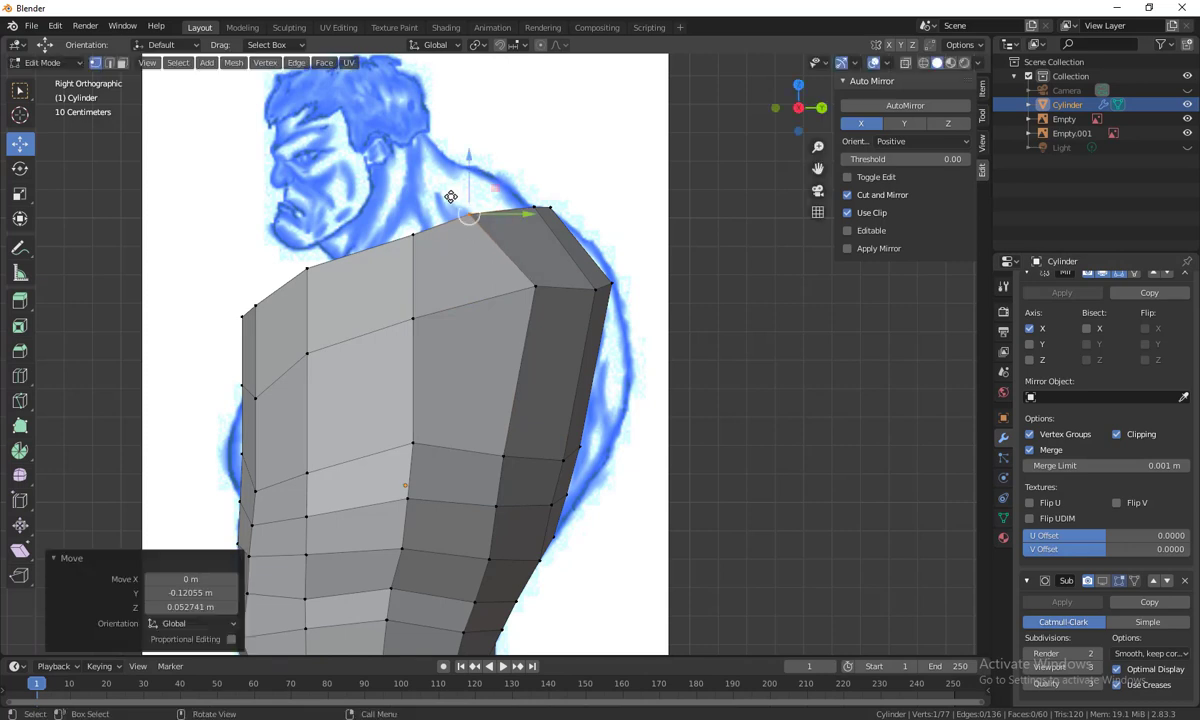
left_click(568, 233, "shift")
key("g")
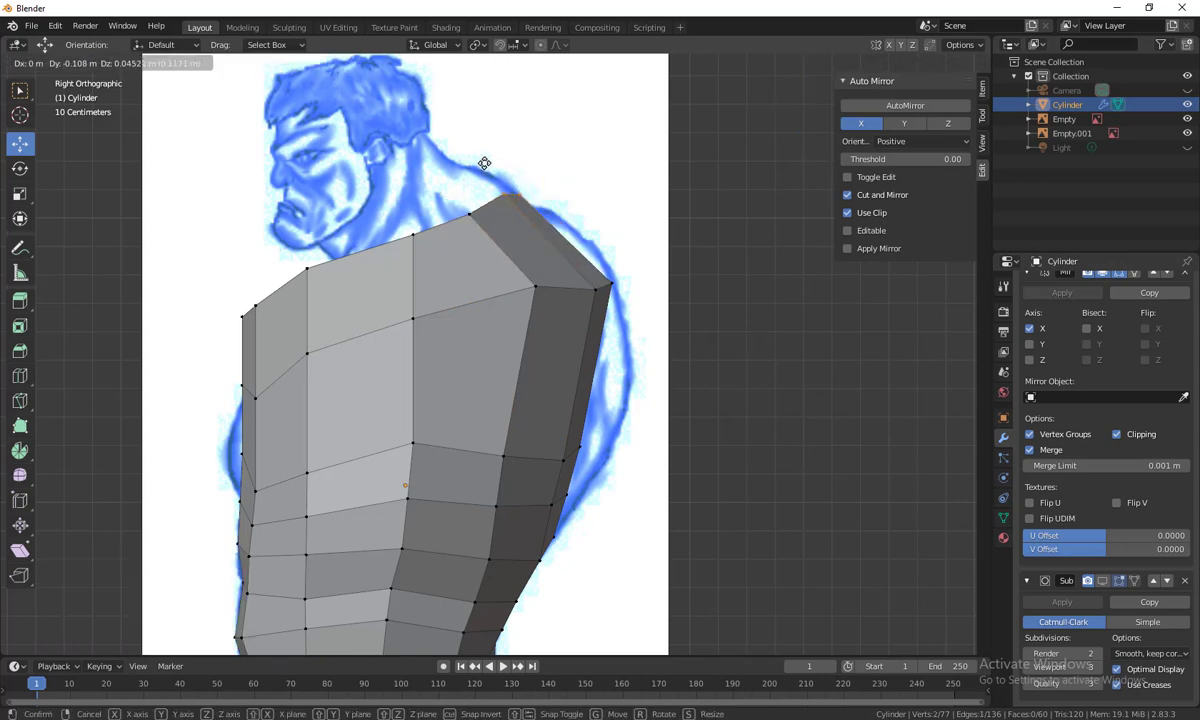
left_click(482, 166)
Move the upper loop's side vertex forward and down, and the back edge below it 0.171 m in Y and 0.274 m in Z
key("g")
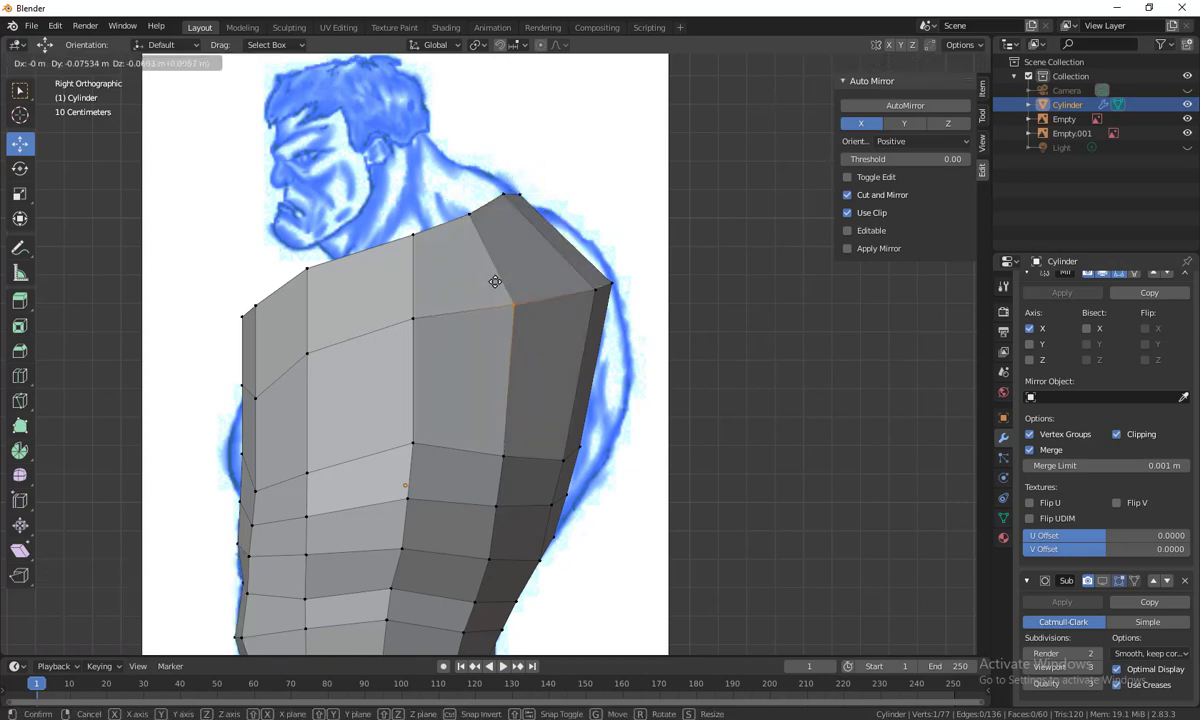
left_click(604, 475)
left_click(580, 452)
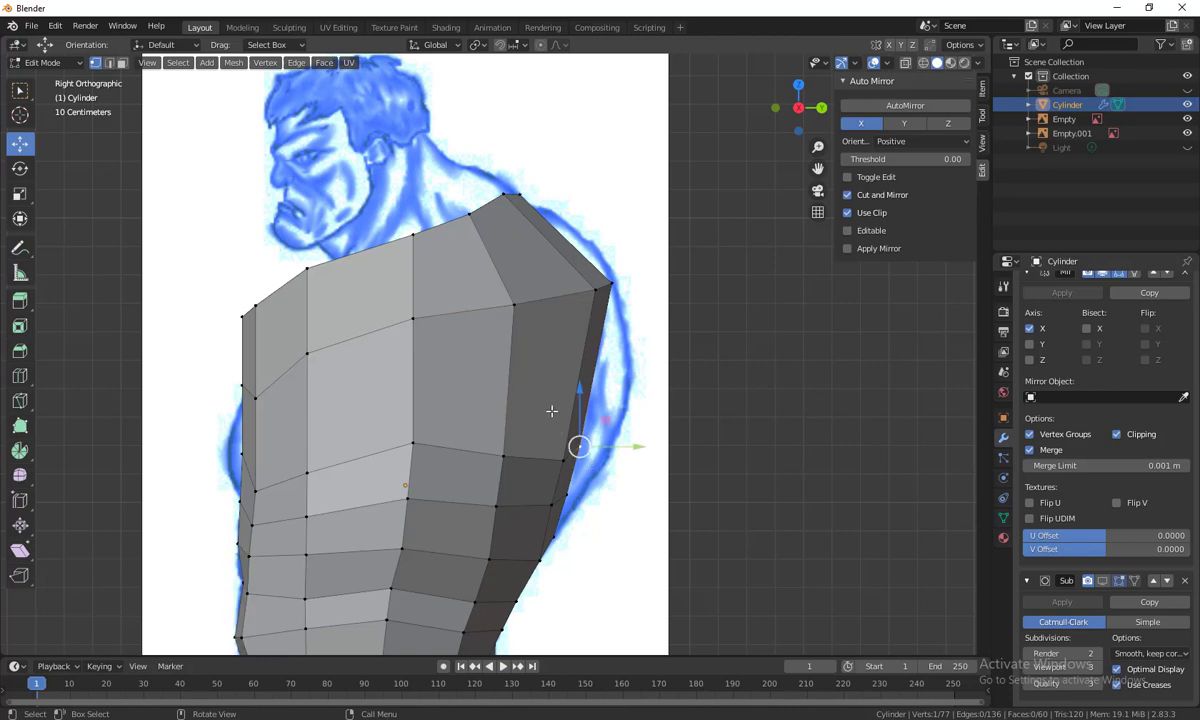
key("g")
left_click(648, 392)
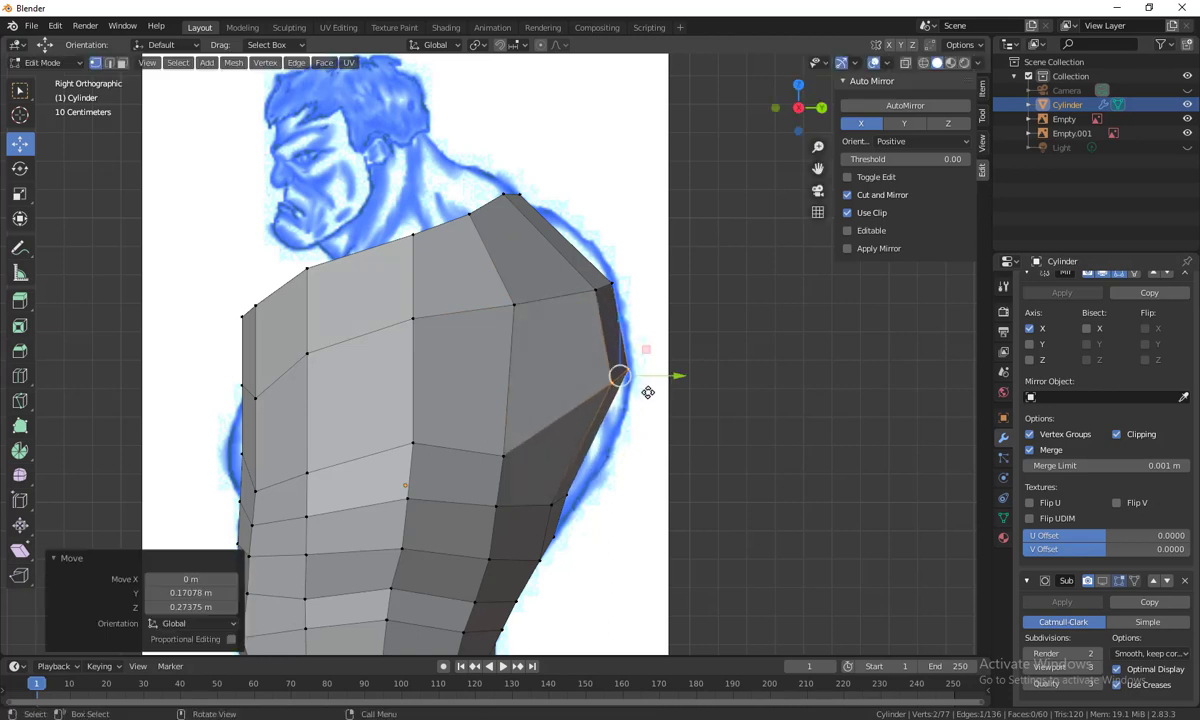
Move the next lower back edge out to the sketch's back outline, and the side vertex above it 0.023 m in Y and 0.148 m in Z
key("g")
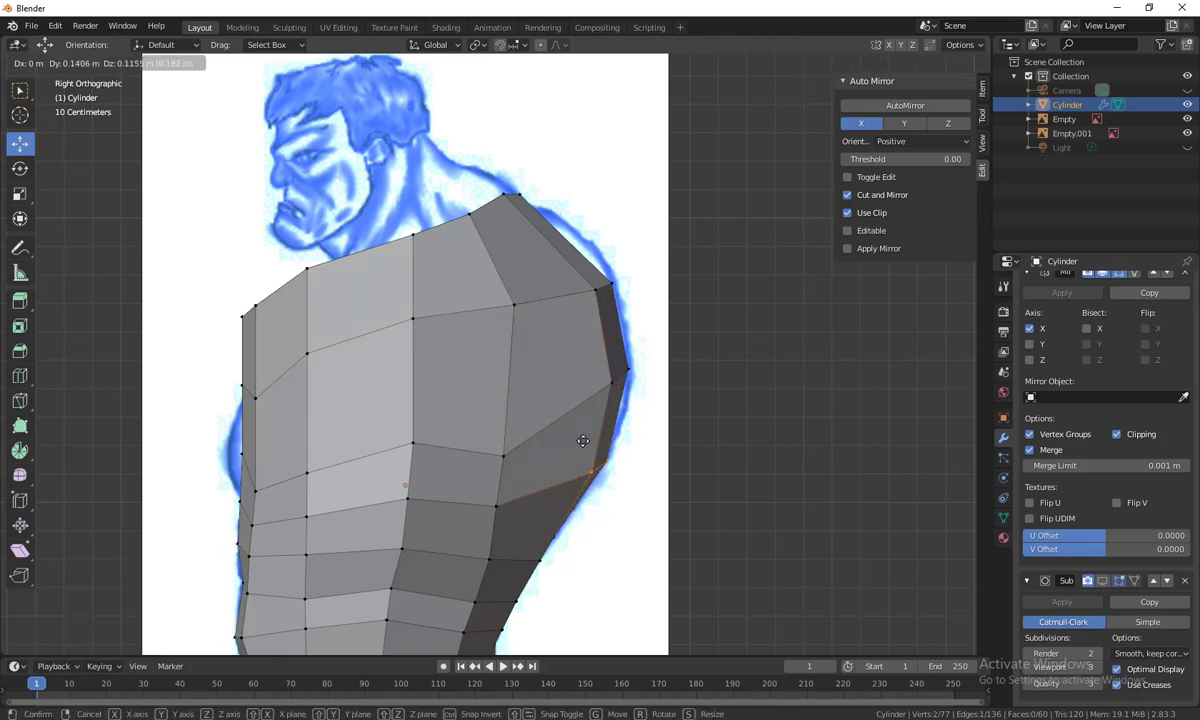
left_click(521, 473)
left_click(503, 455)
key("g")
left_click(500, 407)
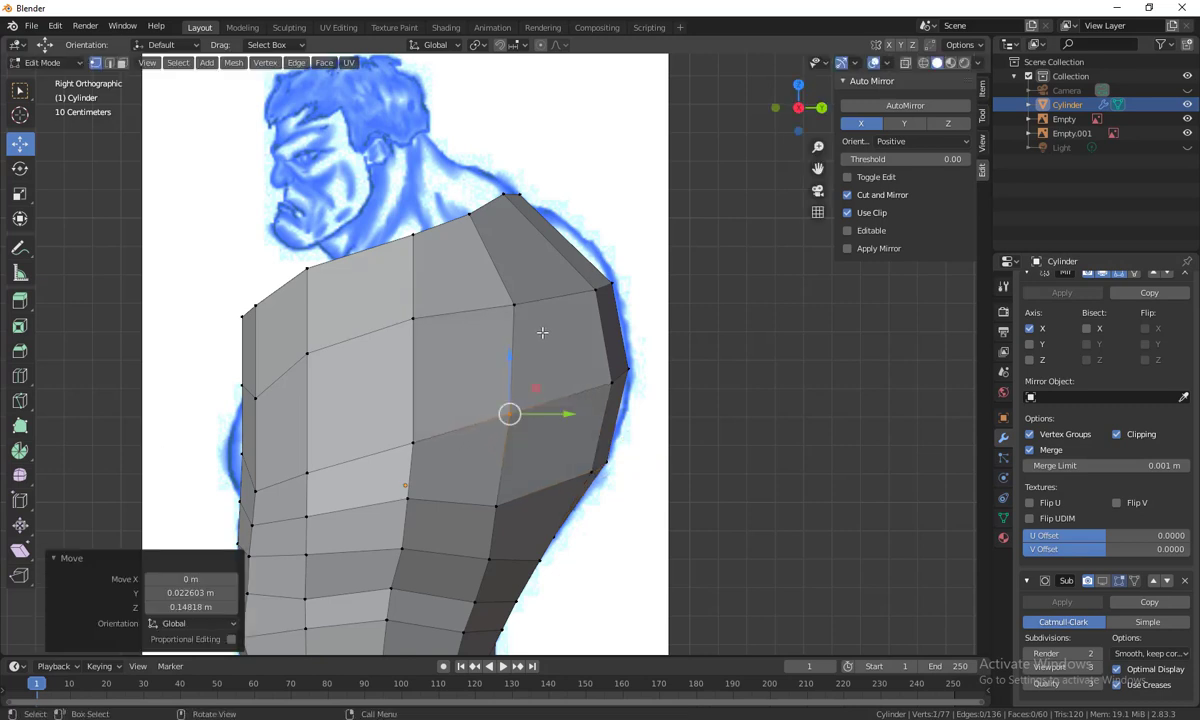
Move the upper loop's rear side vertex -0.033 m in Y and 0.043 m in Z, and its front vertex 0.015 m and 0.048 m
left_click(513, 304)
key("g")
left_click(477, 260)
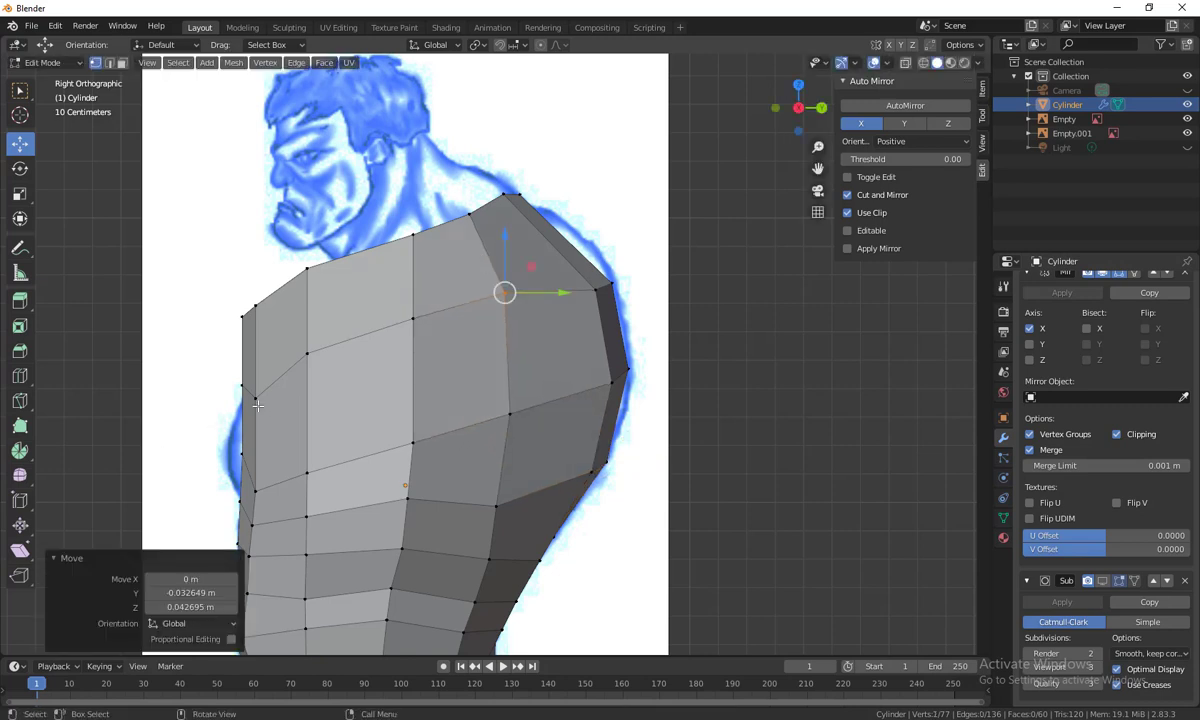
left_click(257, 405)
key("g")
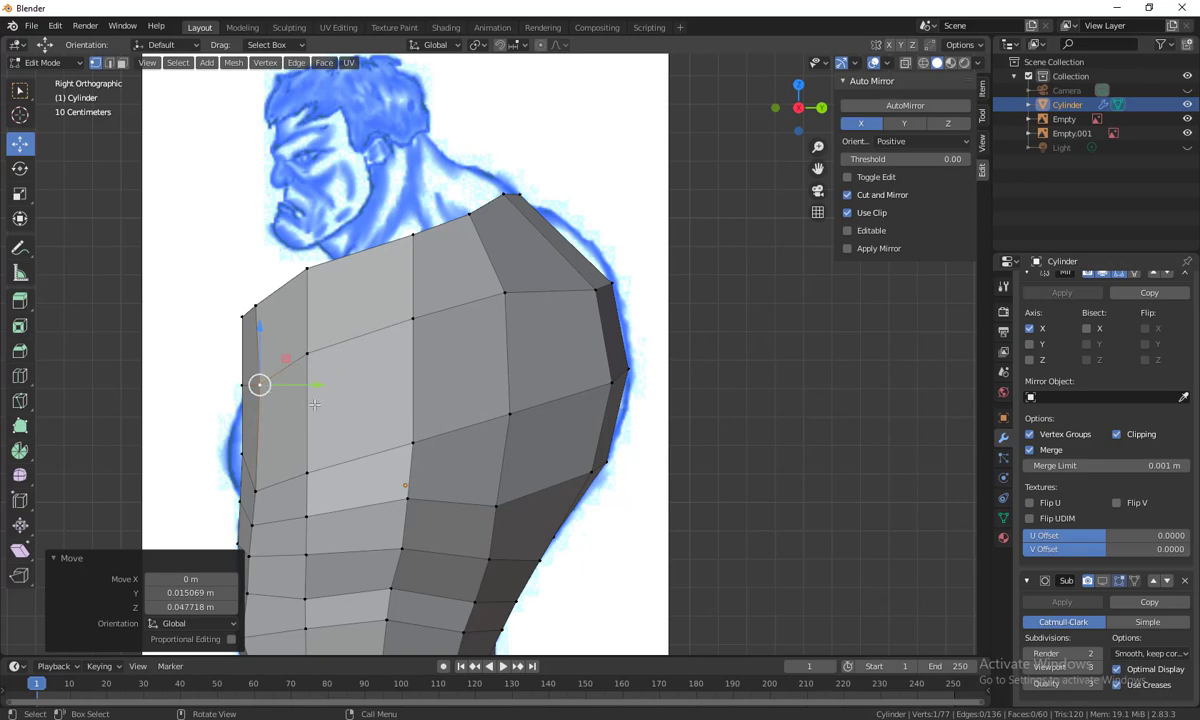
Switch to wireframe and move the three front top rim vertices together back and up to the sketch's chest and neck outline
key("alt+z")
key("shift+a")
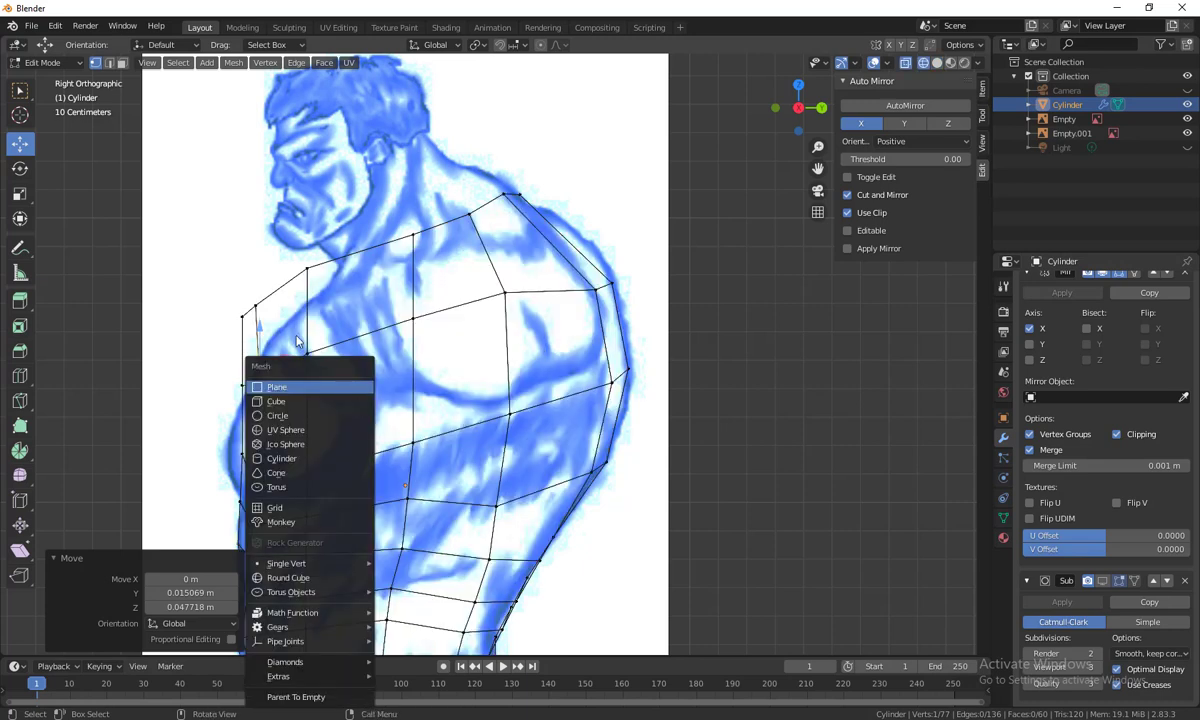
left_click_drag(214, 261, 330, 338)
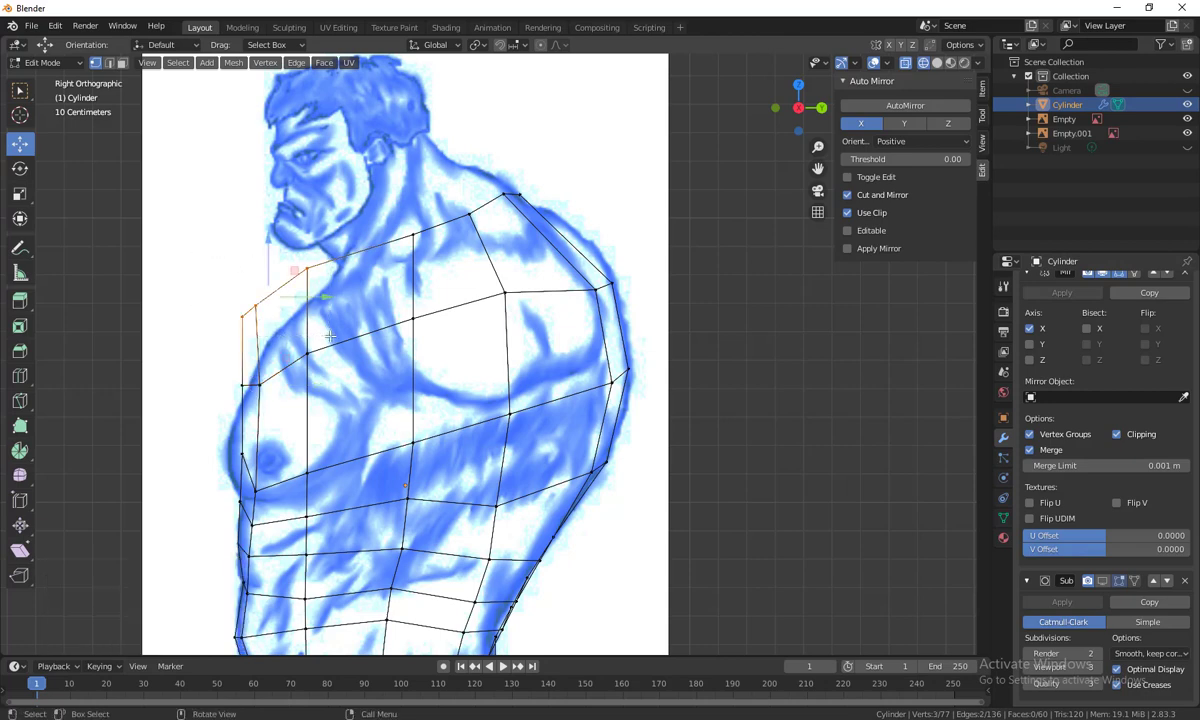
key("g")
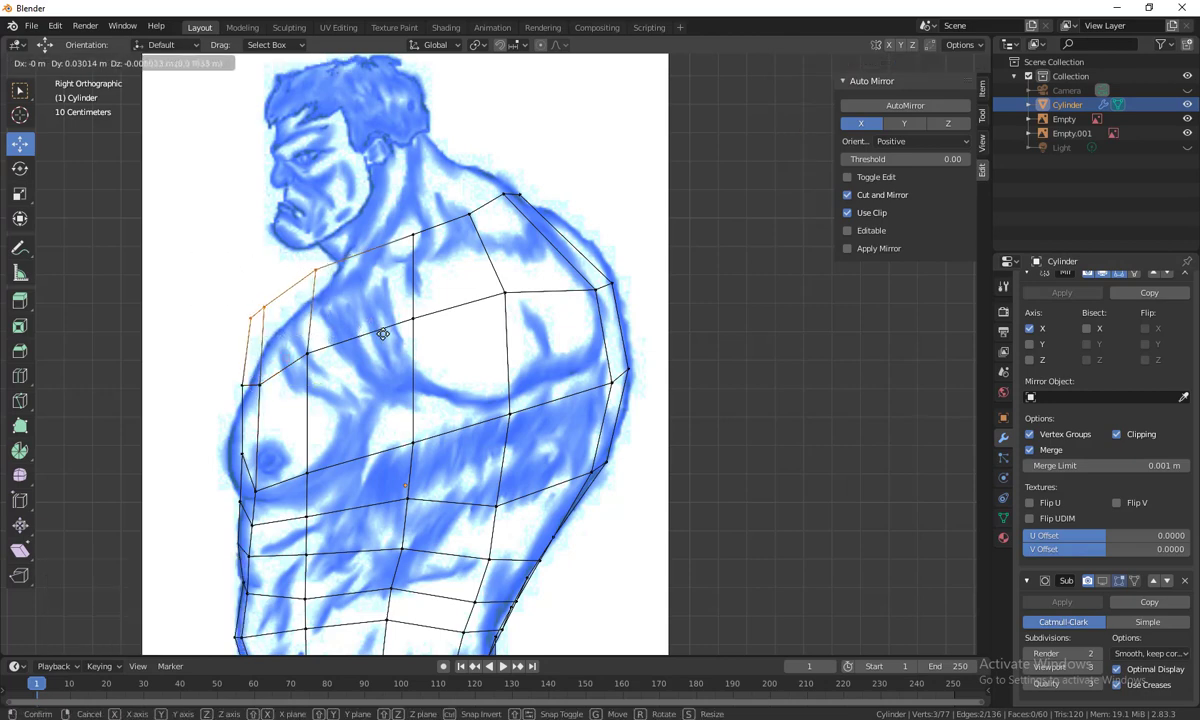
left_click(435, 306)
left_click(370, 243)
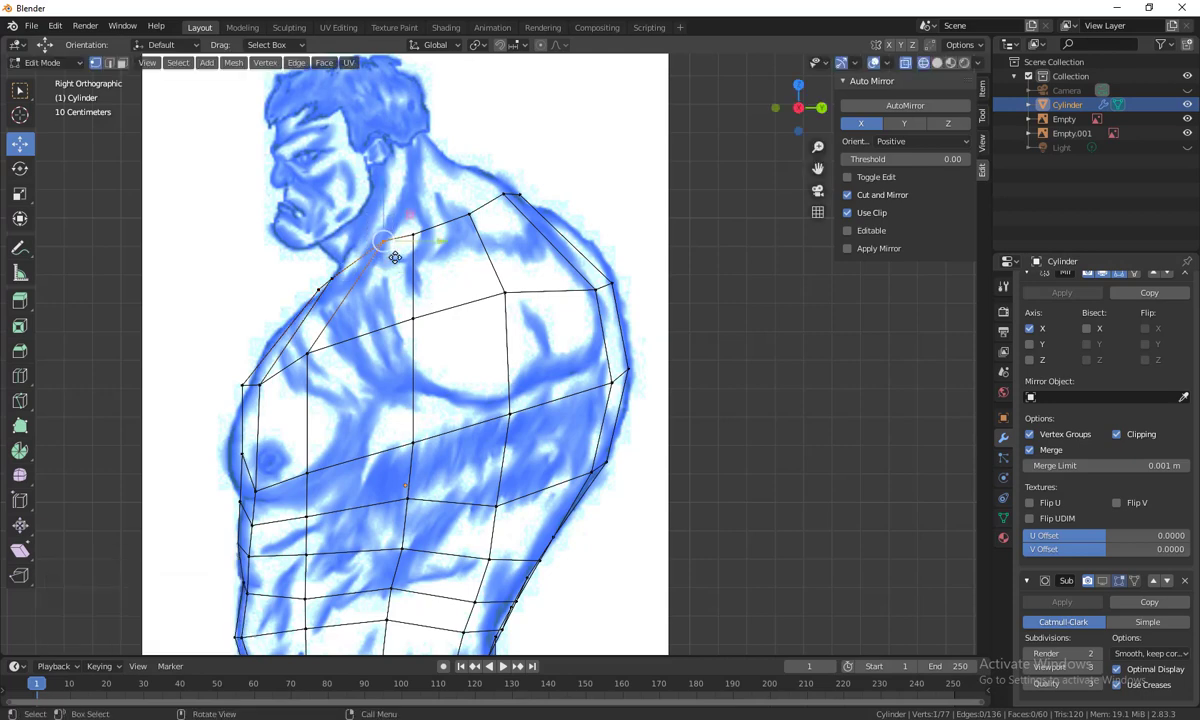
Move the three vertices along the neck edge to follow the sloping neck-to-shoulder line of the side reference drawing
key("g")
left_click(390, 261)
left_click(412, 237)
key("g")
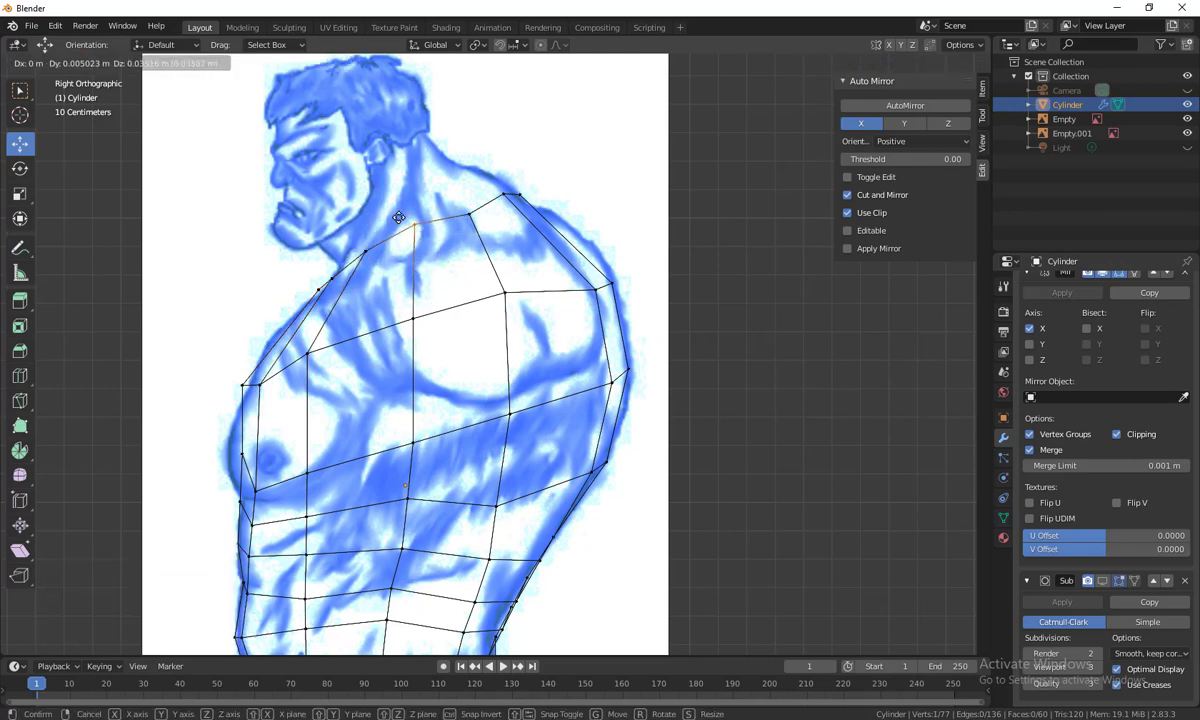
left_click(405, 226)
left_click(470, 213)
key("g")
left_click(443, 201)
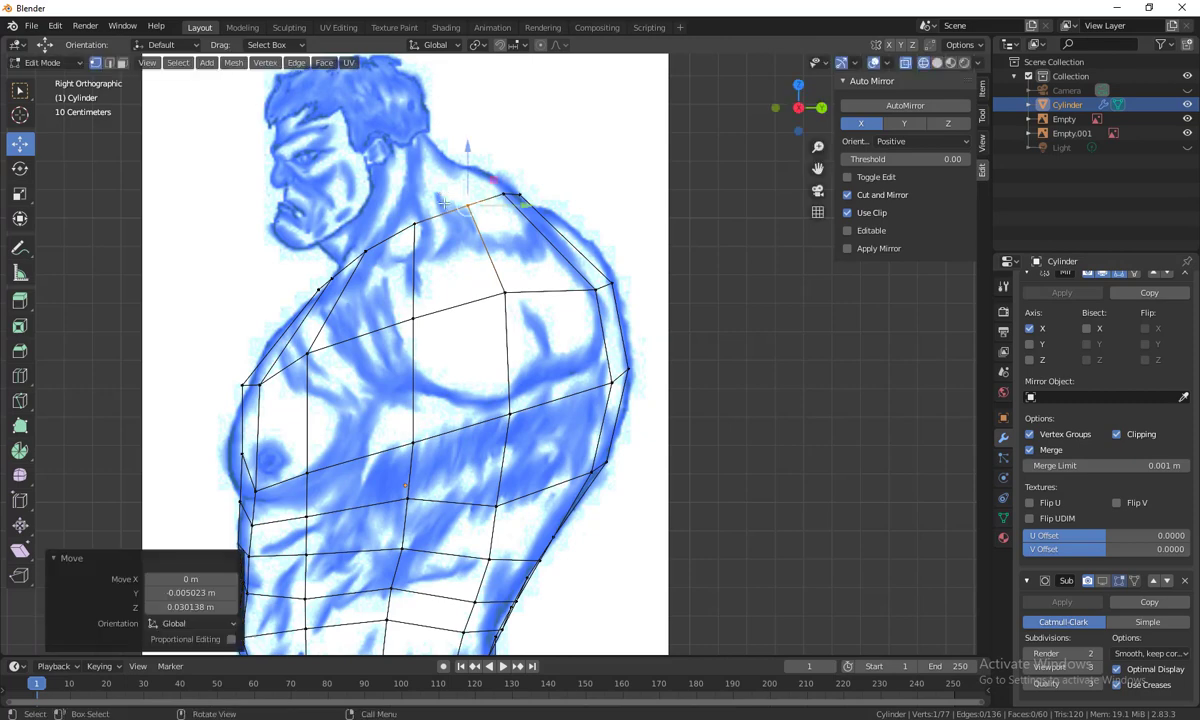
Move the upper front chest vertices backward about 0.118 m in Y, raising the foremost pair about 0.023 m in Z
left_click(307, 352)
key("g")
left_click(340, 350)
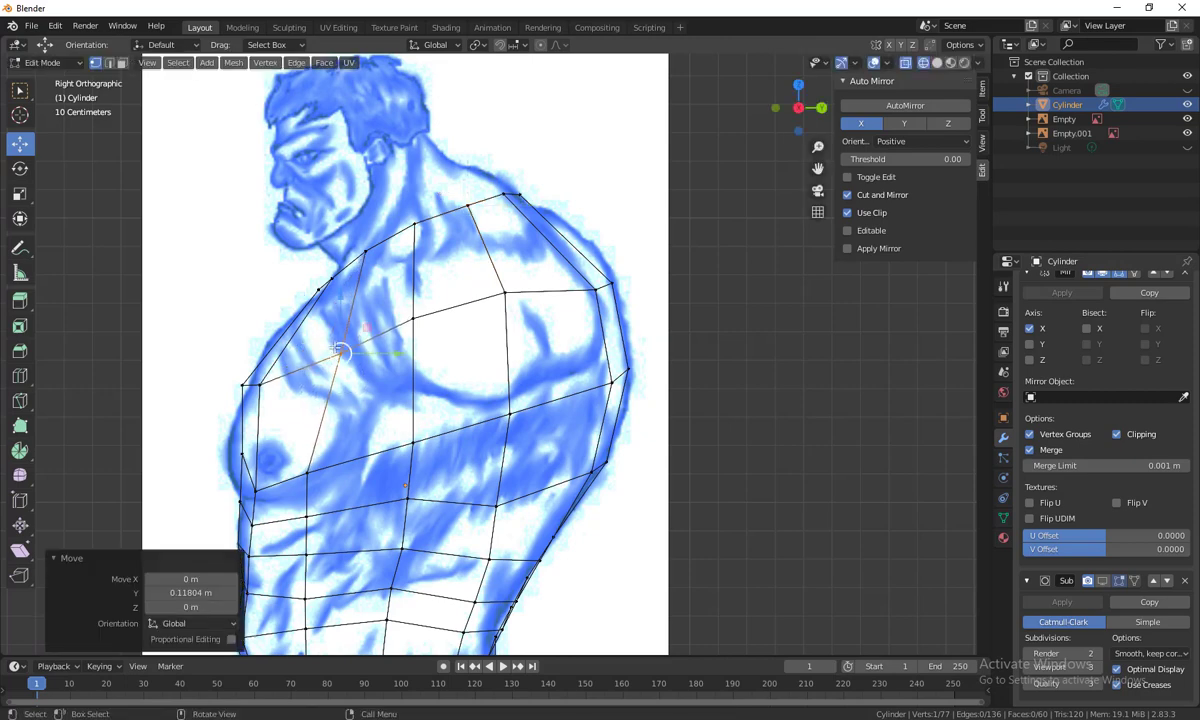
left_click(258, 382)
key("g")
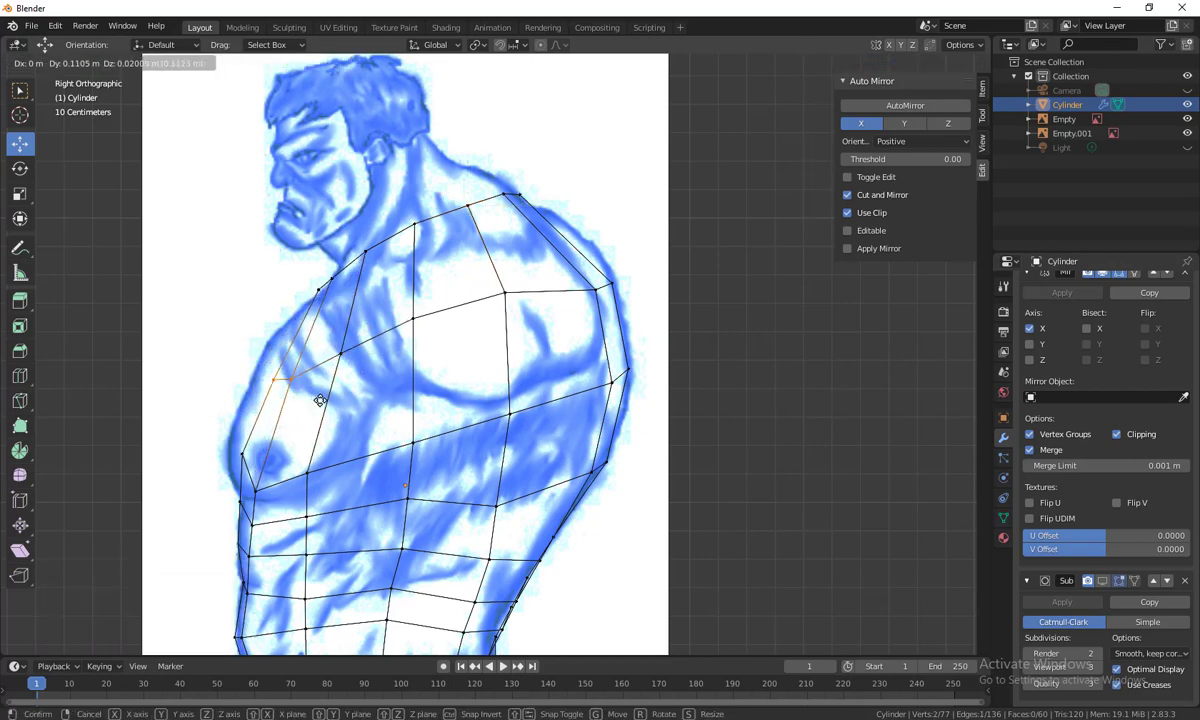
left_click(320, 399)
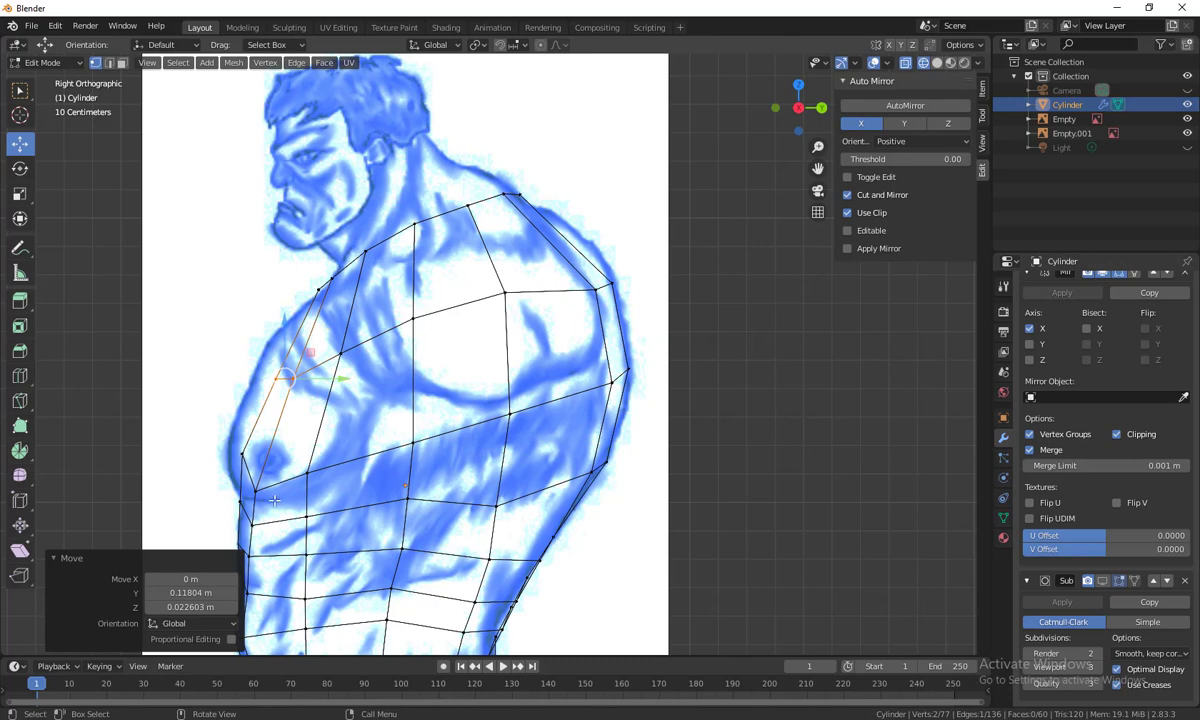
Shift the nipple-level chest vertices backward and slightly up, moving the one behind them about 0.045 m in Y and 0.015 m in Z
left_click(241, 453)
key("g")
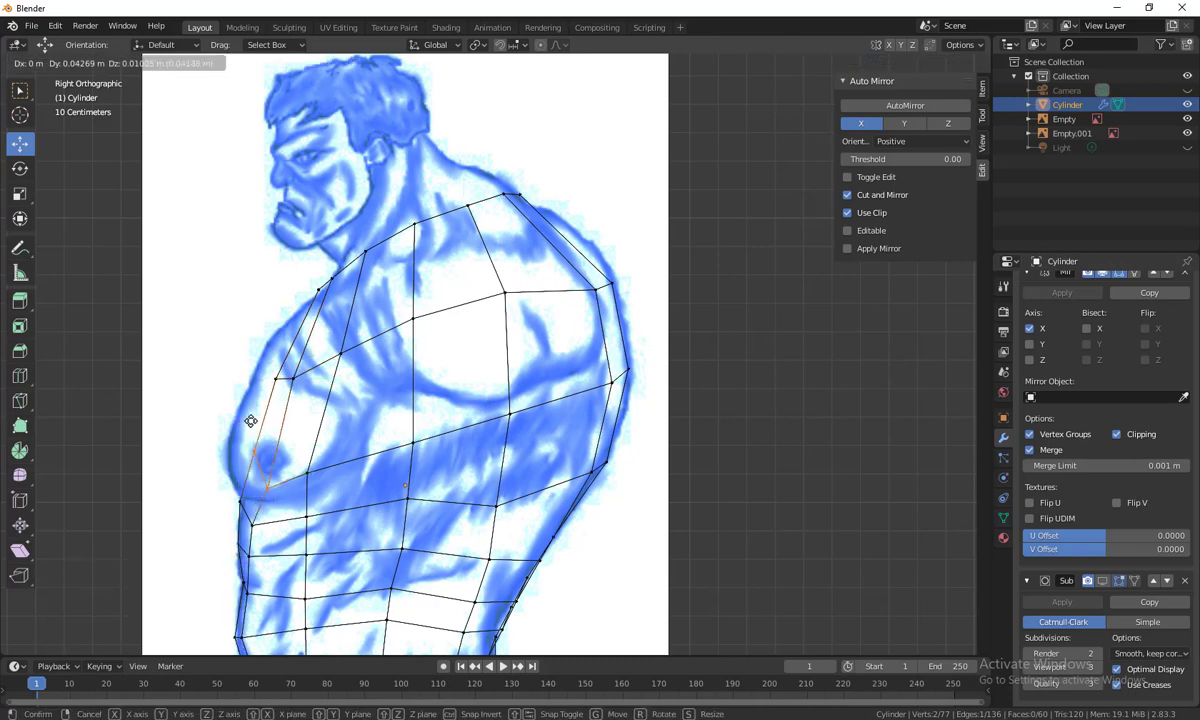
left_click(251, 422)
key("g")
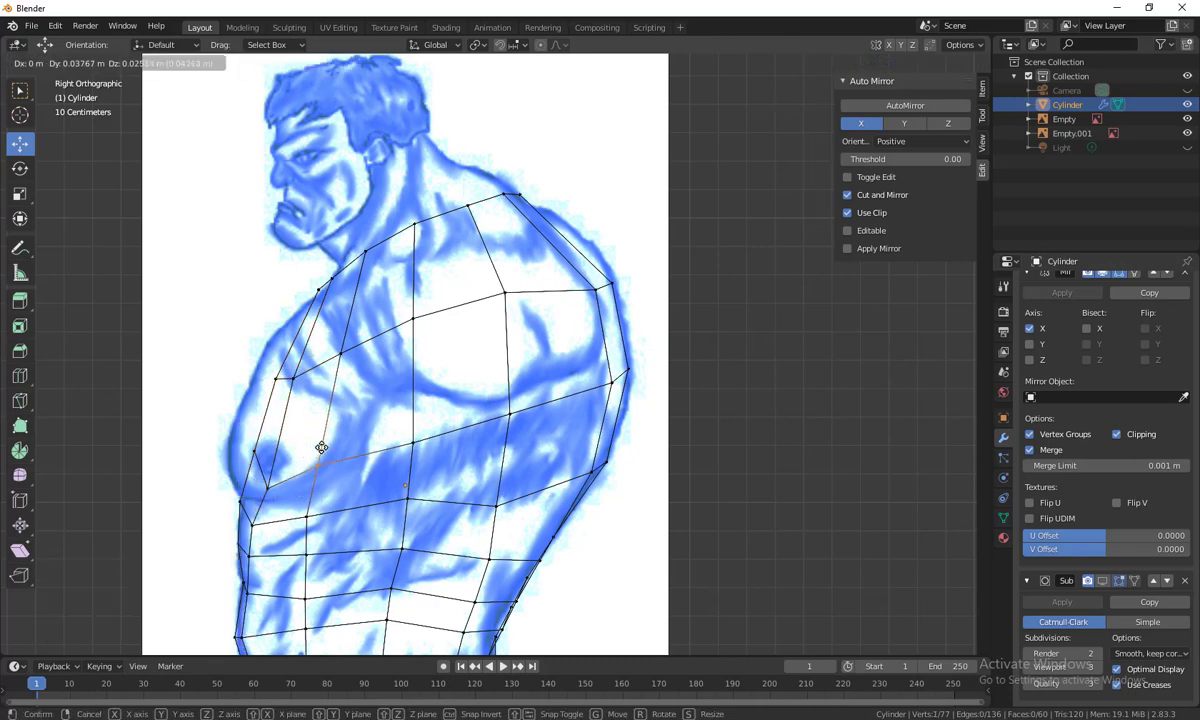
left_click(323, 444)
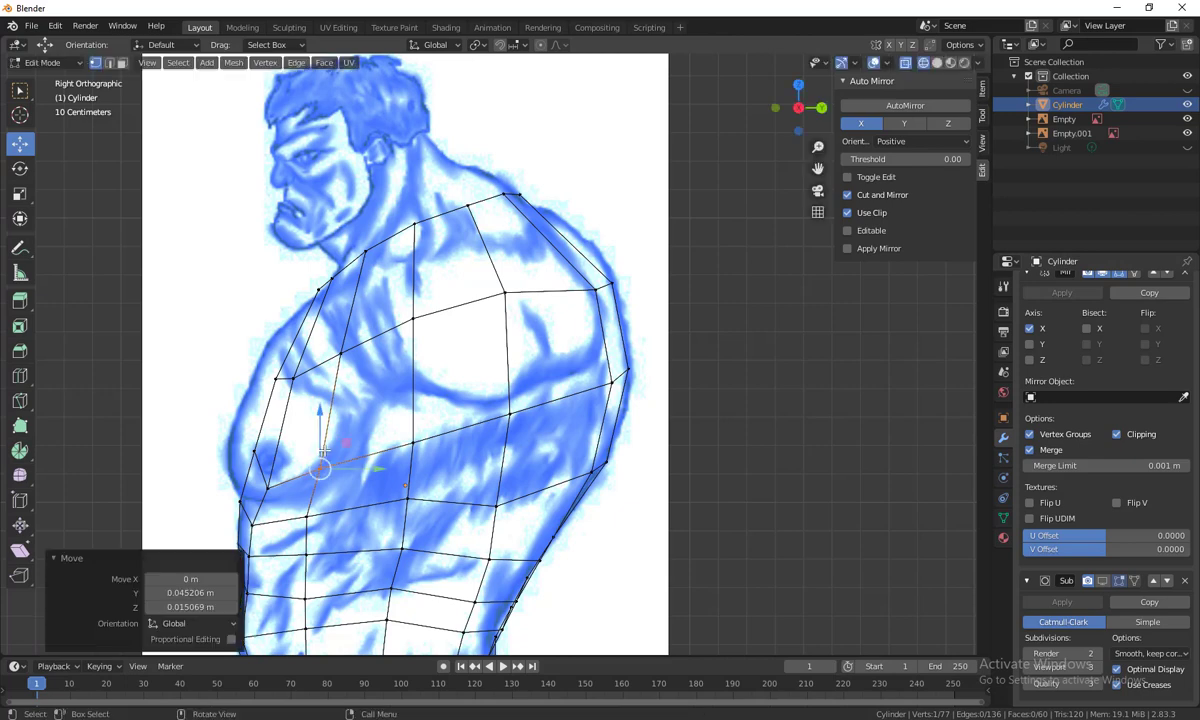
Move the rear upper vertex of the shoulder area about -0.025 m in Y and 0.07 m up in Z
left_click(489, 287)
key("g")
left_click(444, 235)
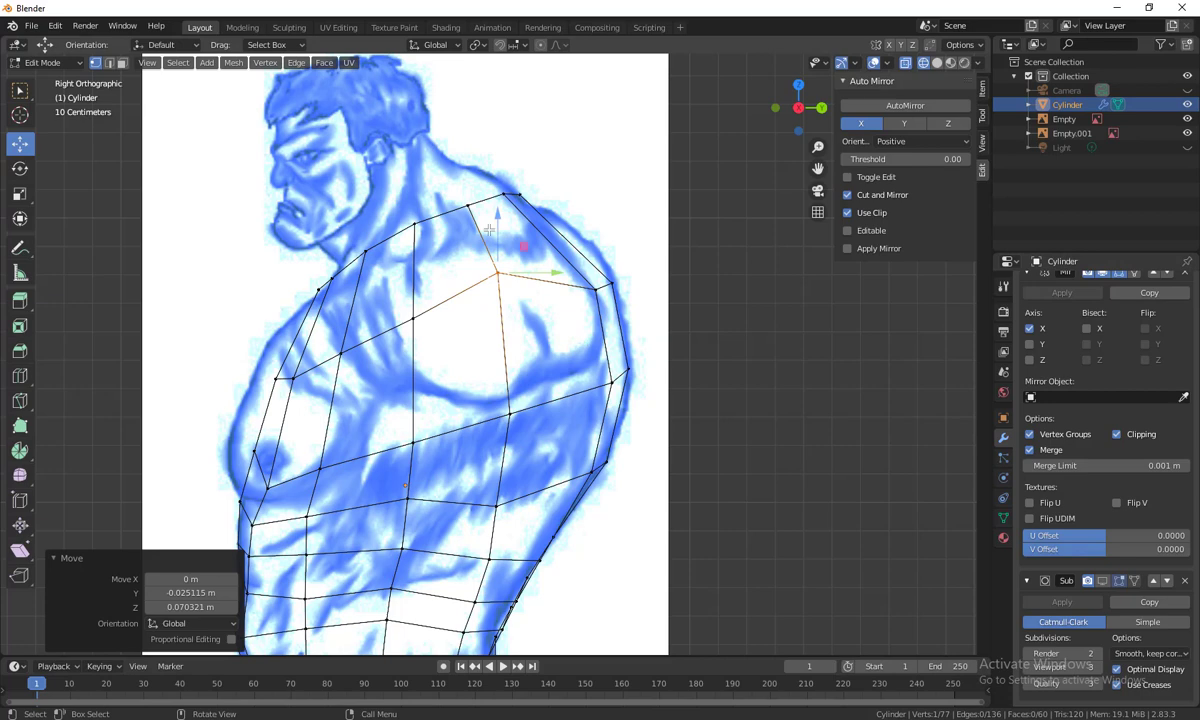
Lower the middle and rear vertices of the row below the shoulder by about 0.033, 0.073 and 0.015 m in Z
left_click(414, 446)
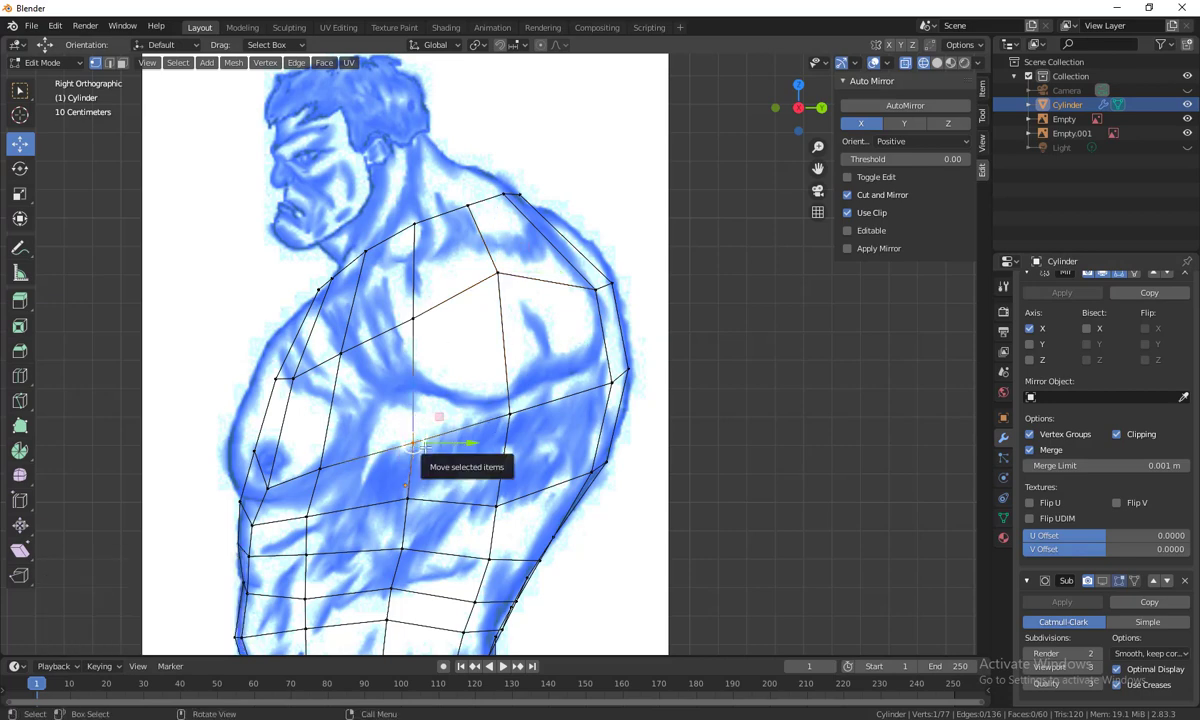
left_click_drag(413, 444, 416, 453)
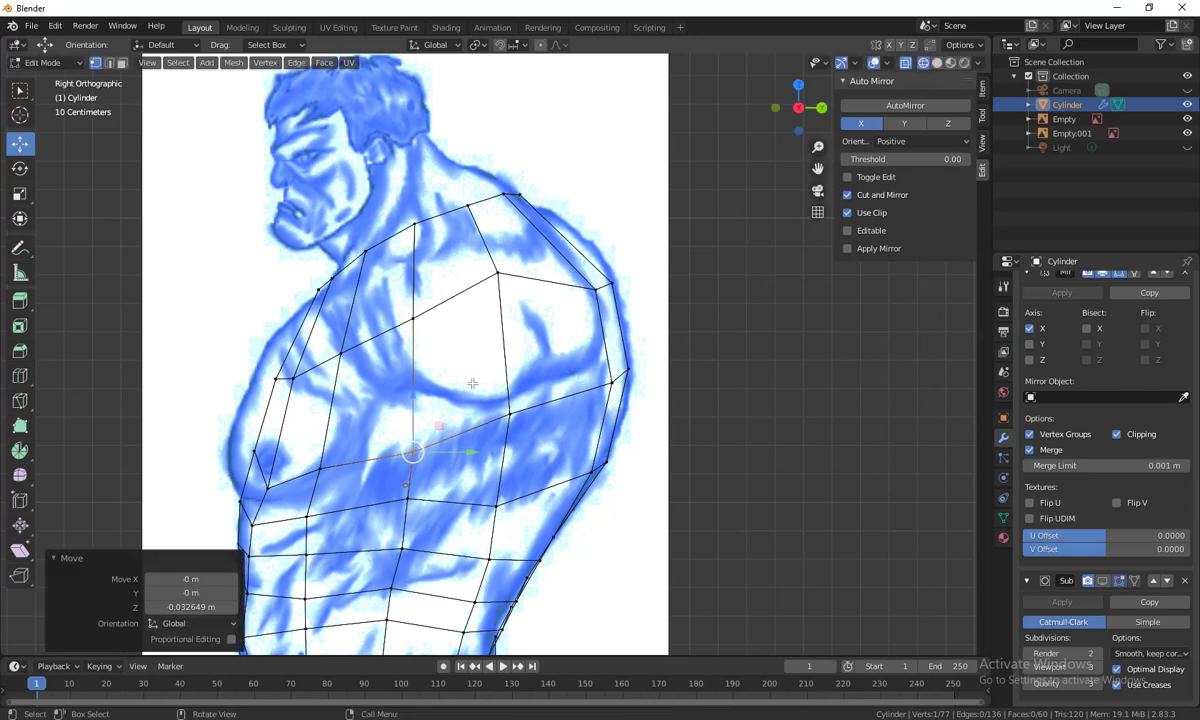
left_click(510, 412)
left_click_drag(510, 412, 507, 433)
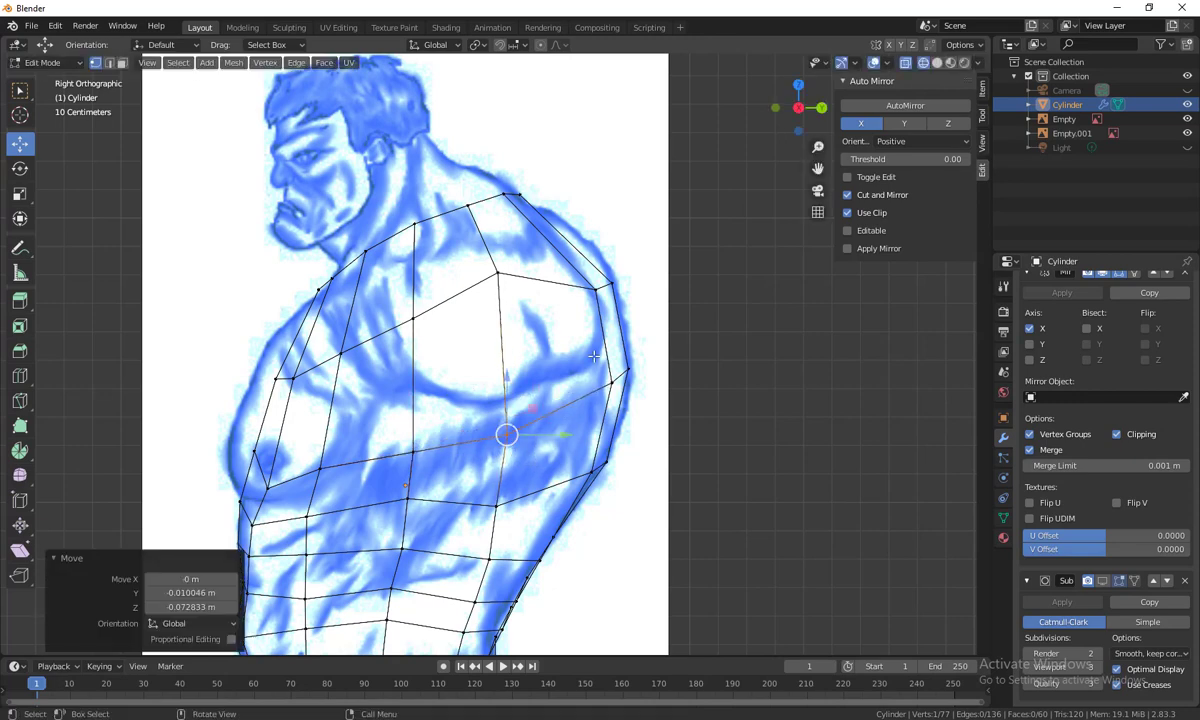
left_click(611, 381)
left_click_drag(611, 381, 605, 386)
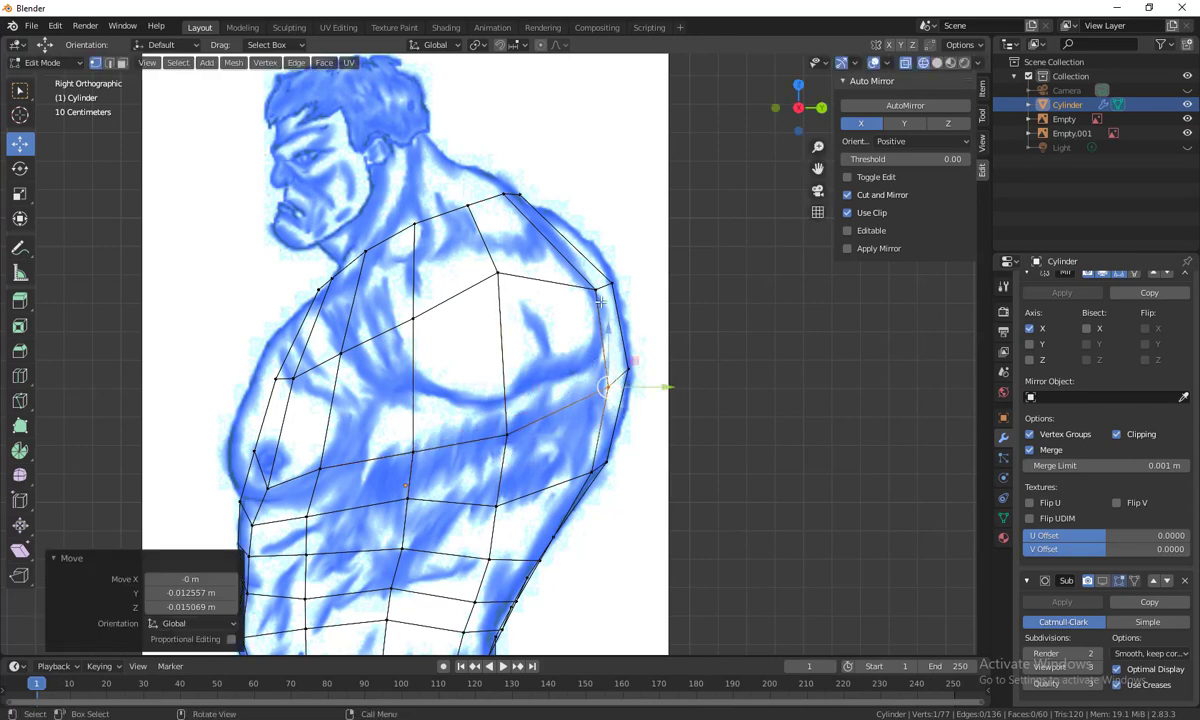
Fit the upper back and shoulder-top vertices to the reference outline and lower the mid-side torso vertex about 0.025 m
left_click_drag(597, 289, 604, 257)
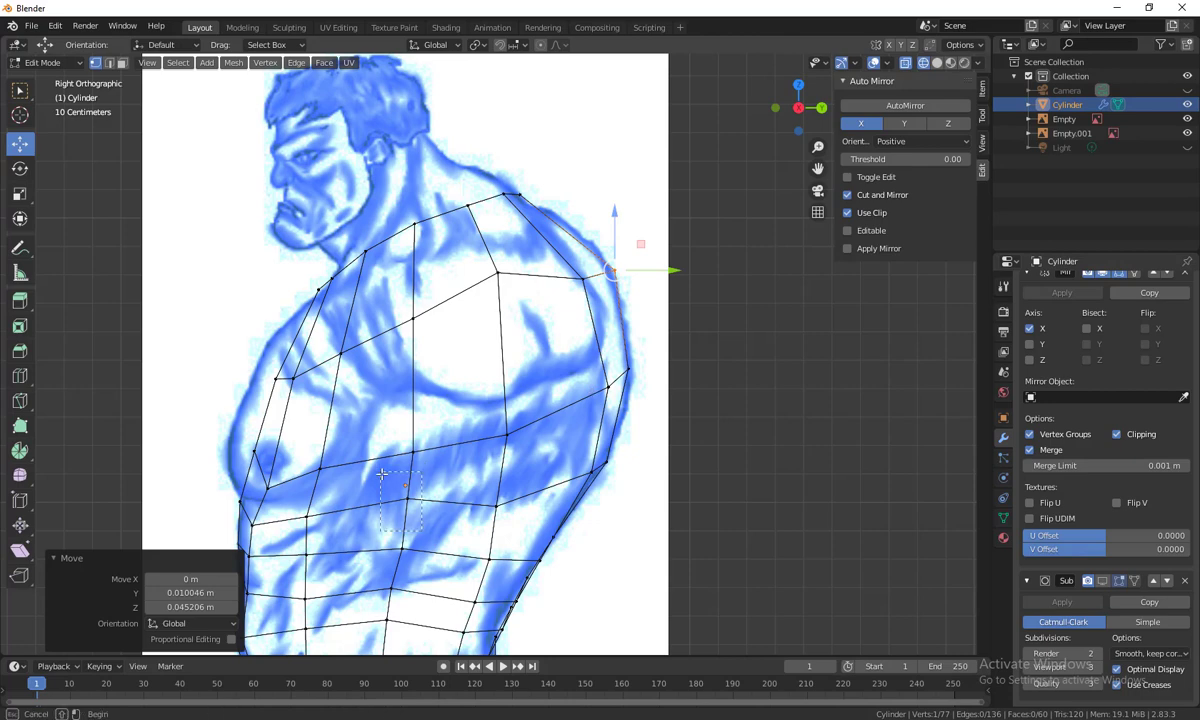
mouse_move(406, 487)
left_mouse_down()
mouse_move(390, 490)
mouse_move(406, 505)
left_mouse_up()
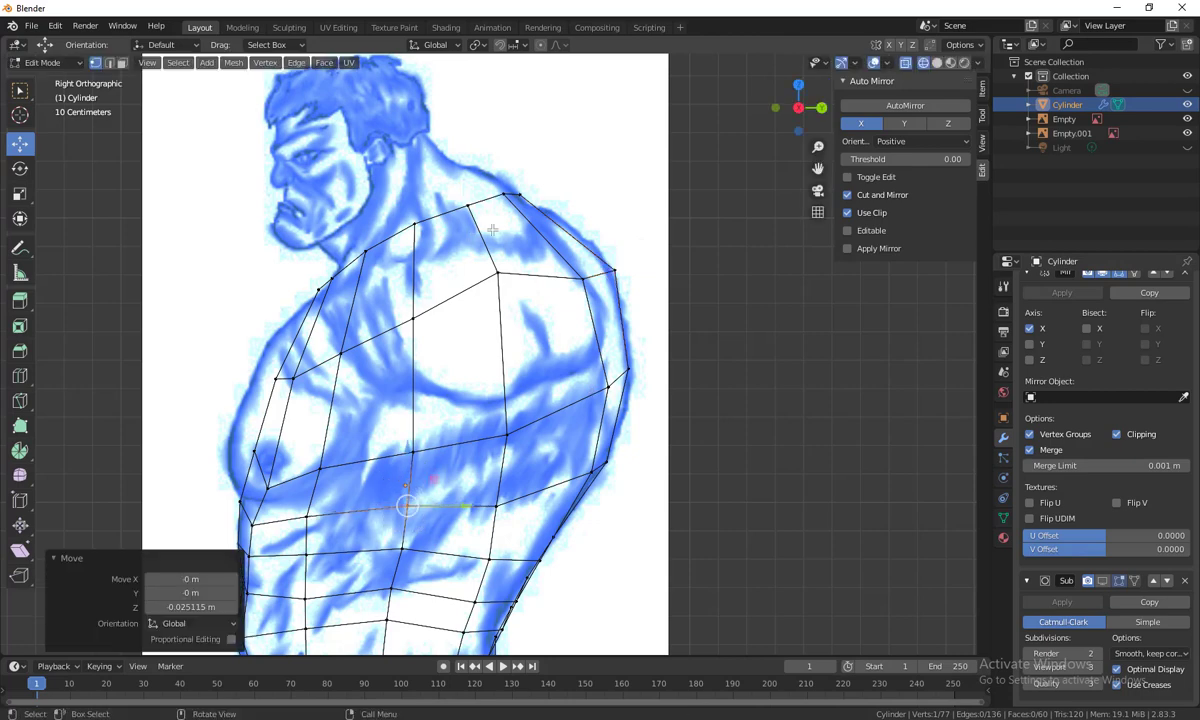
left_click_drag(467, 206, 435, 180)
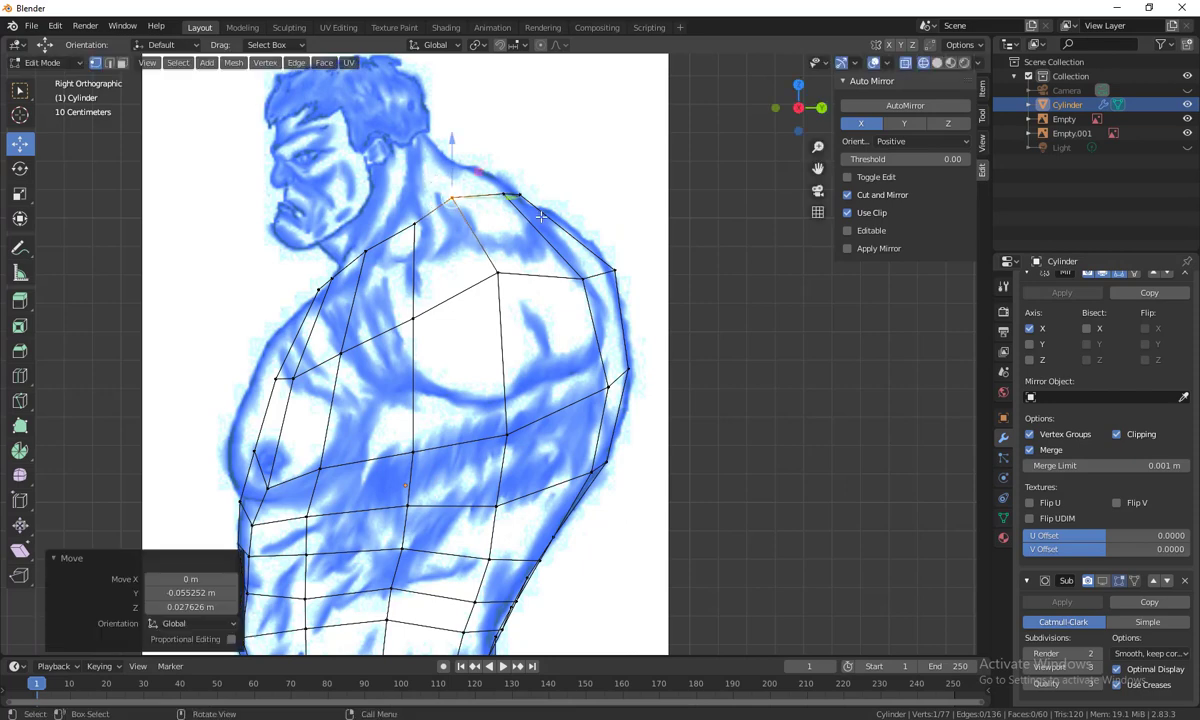
left_click_drag(540, 215, 496, 180)
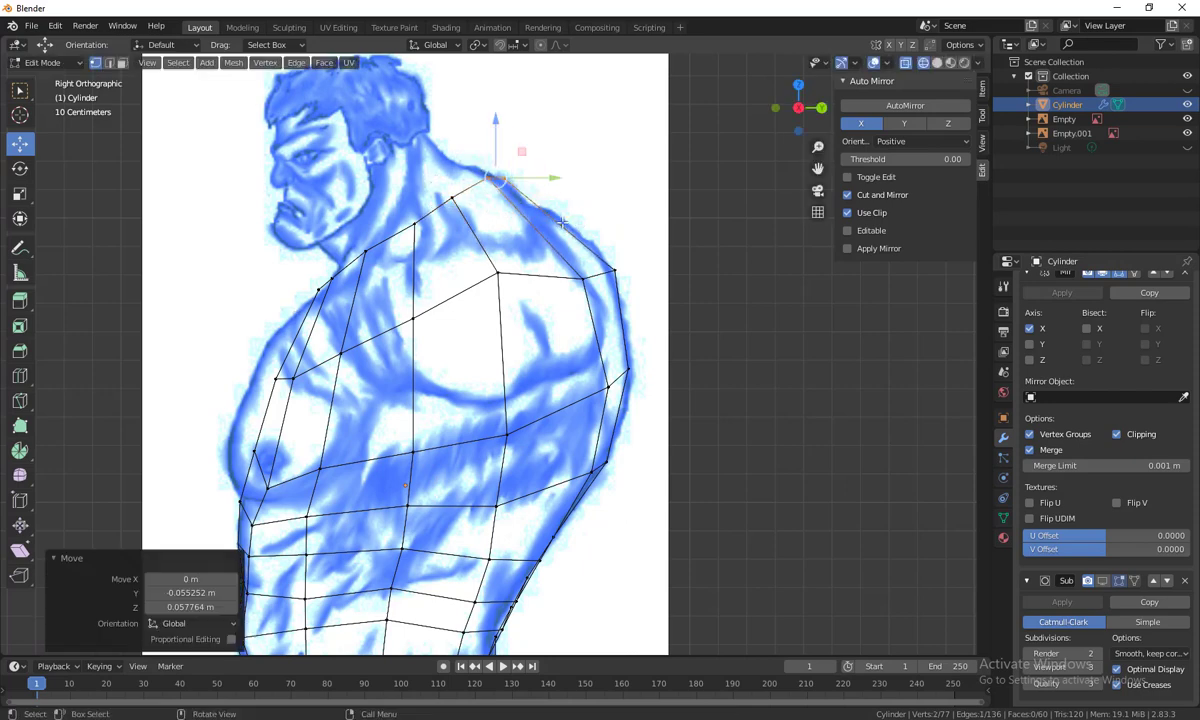
Add two centred single loop cuts around the torso, one through the upper shoulder and one through the mid-chest
key("ctrl+r")
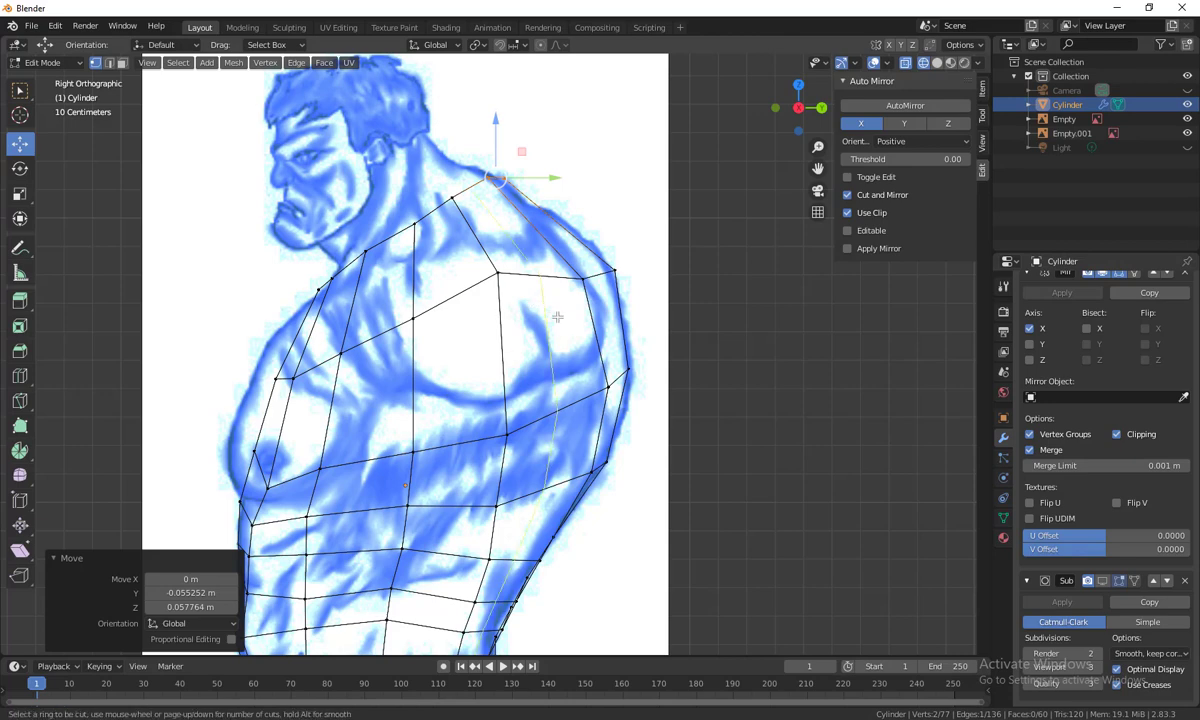
left_click(536, 234)
right_click(598, 295)
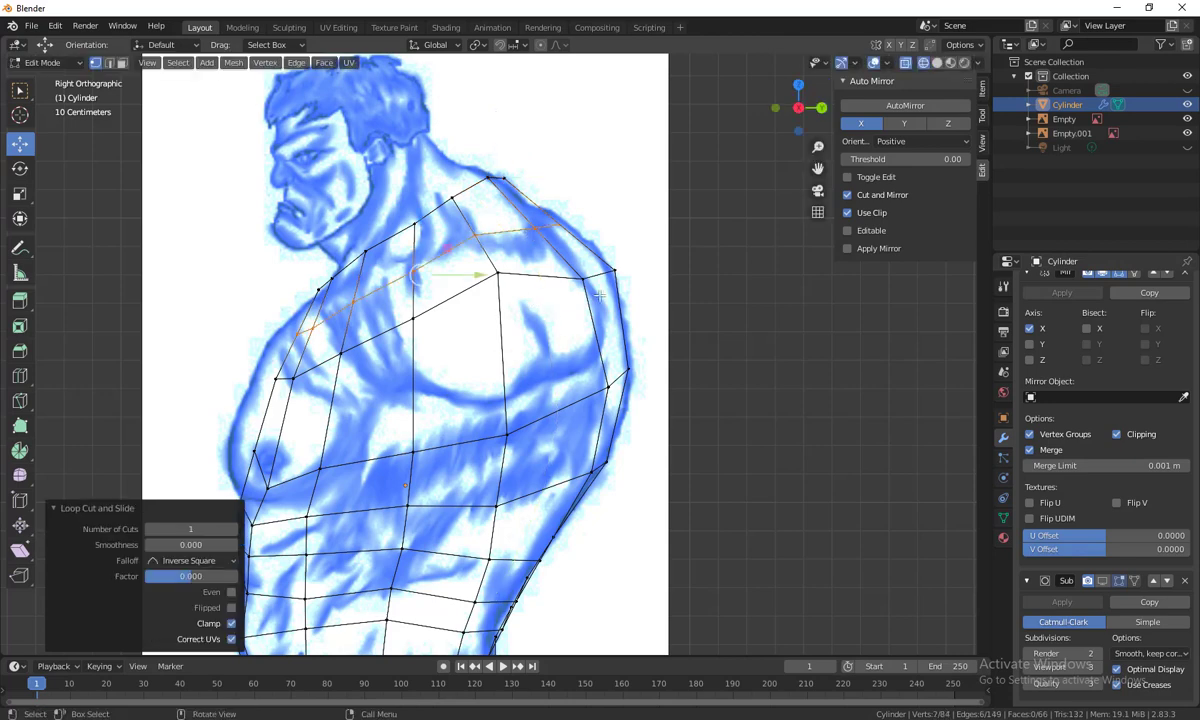
key("ctrl+r")
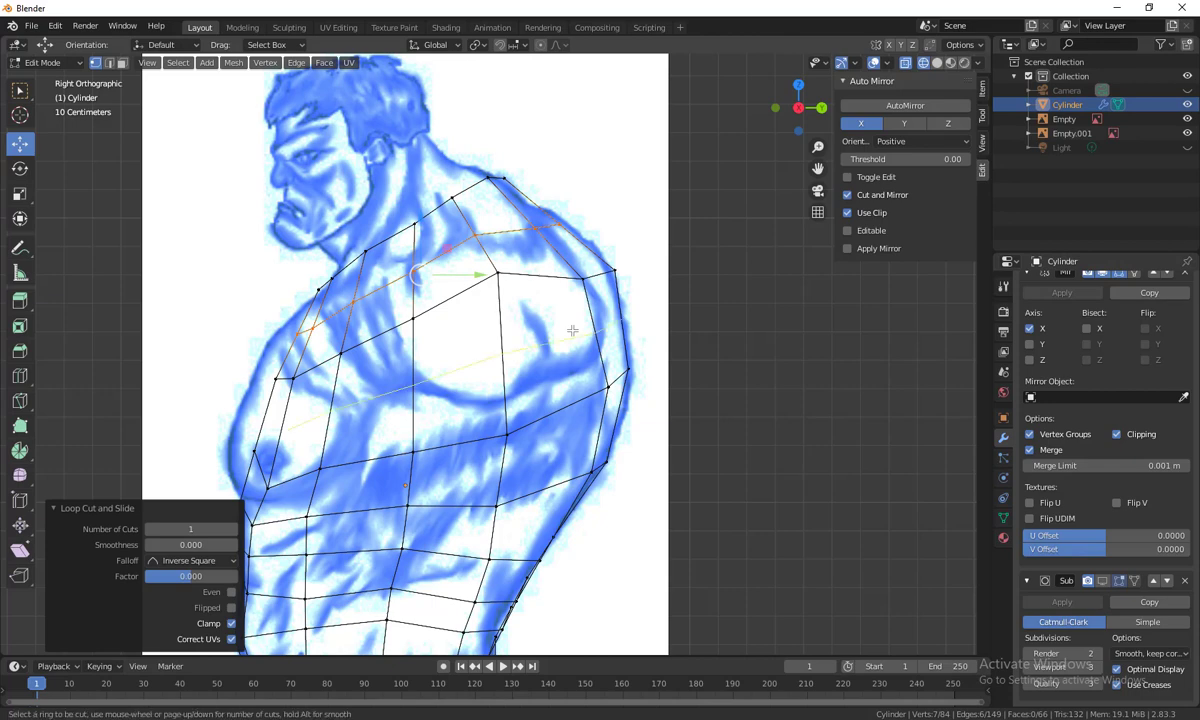
left_click(598, 342)
right_click(598, 342)
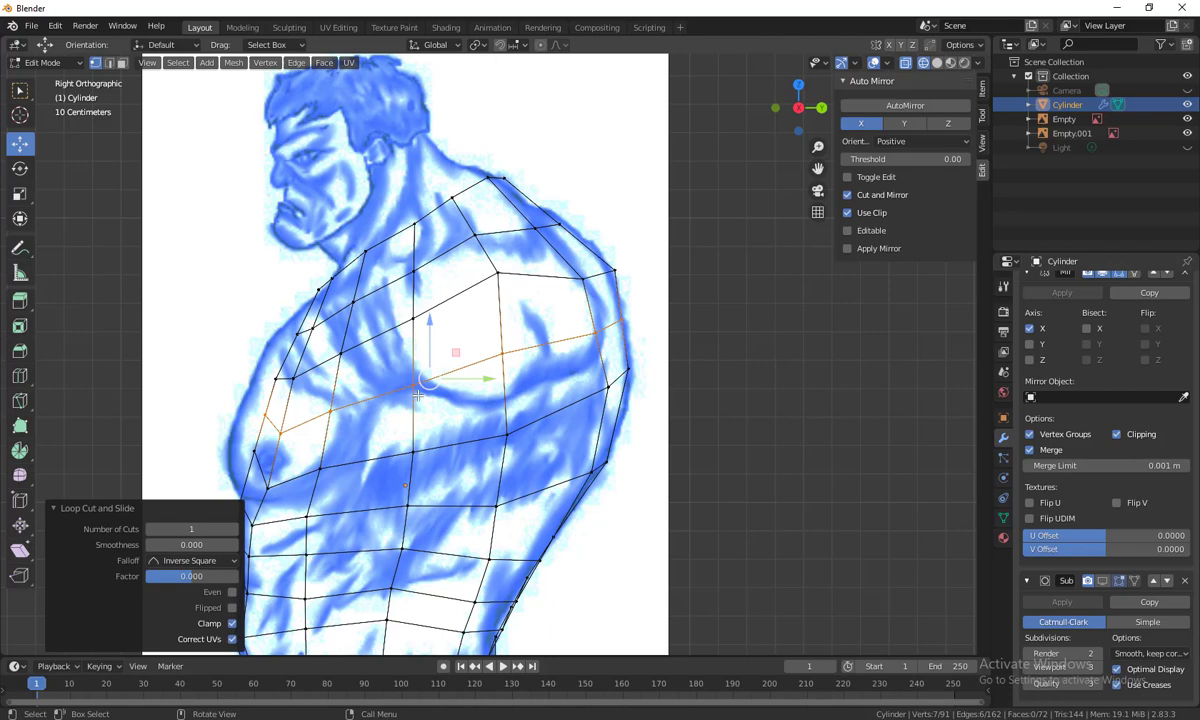
Move the front, upper-middle and lower-middle vertices around the shoulder to rough out the arm opening
key("g")
right_click(441, 363)
key("g")
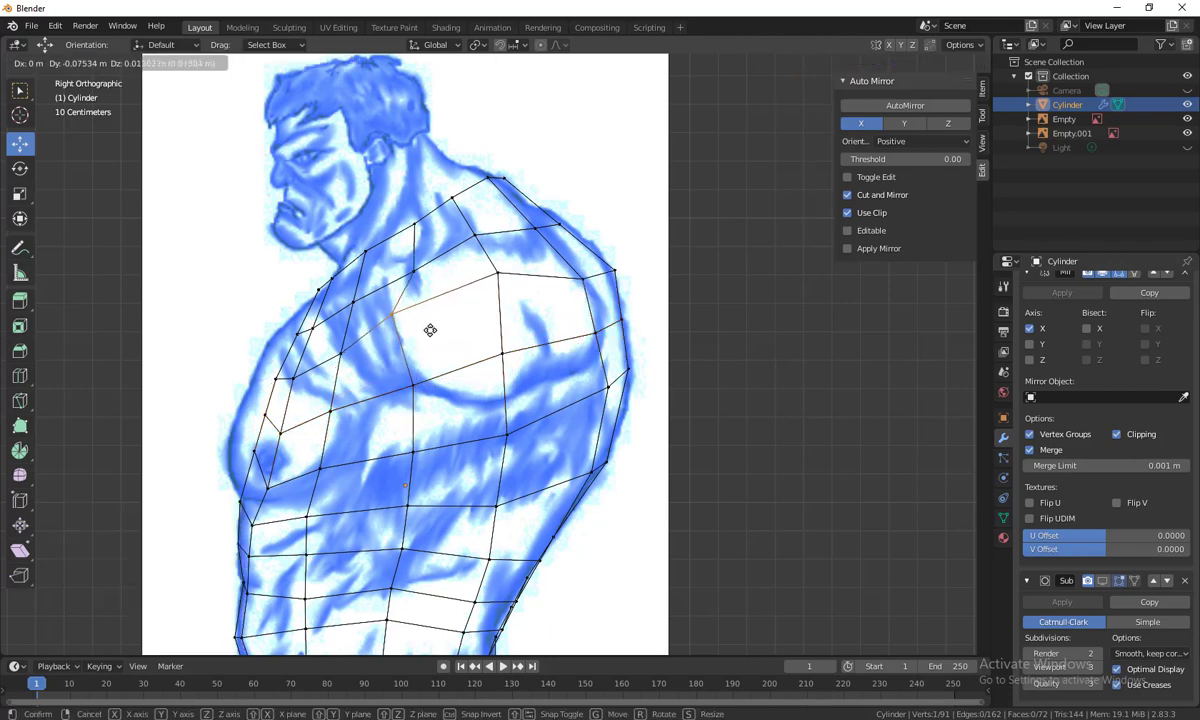
left_click(432, 329)
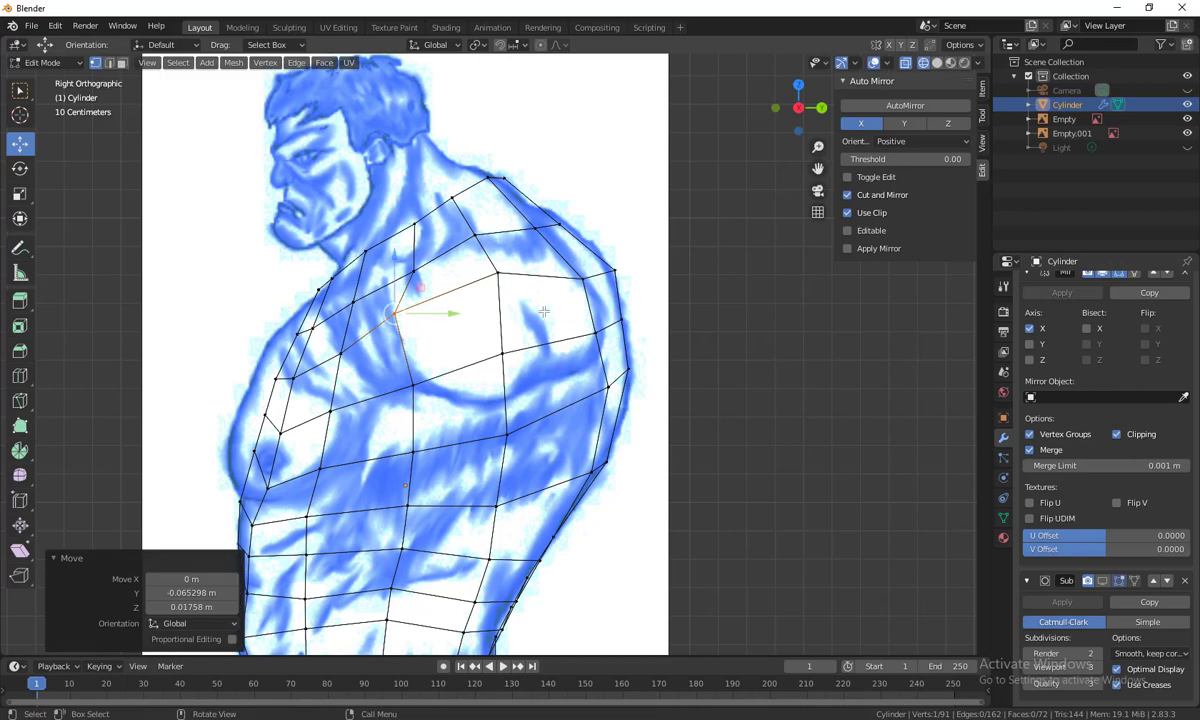
left_click(495, 275)
key("g")
left_click(478, 292)
left_click_drag(520, 378, 475, 337)
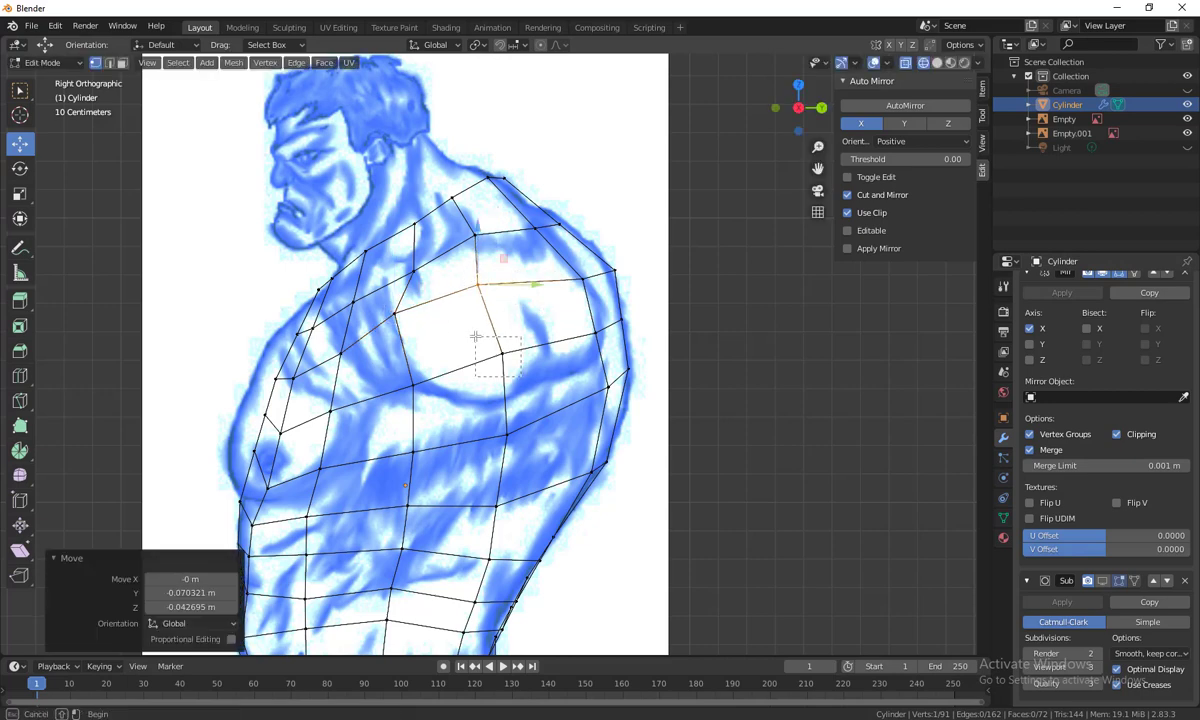
key("g")
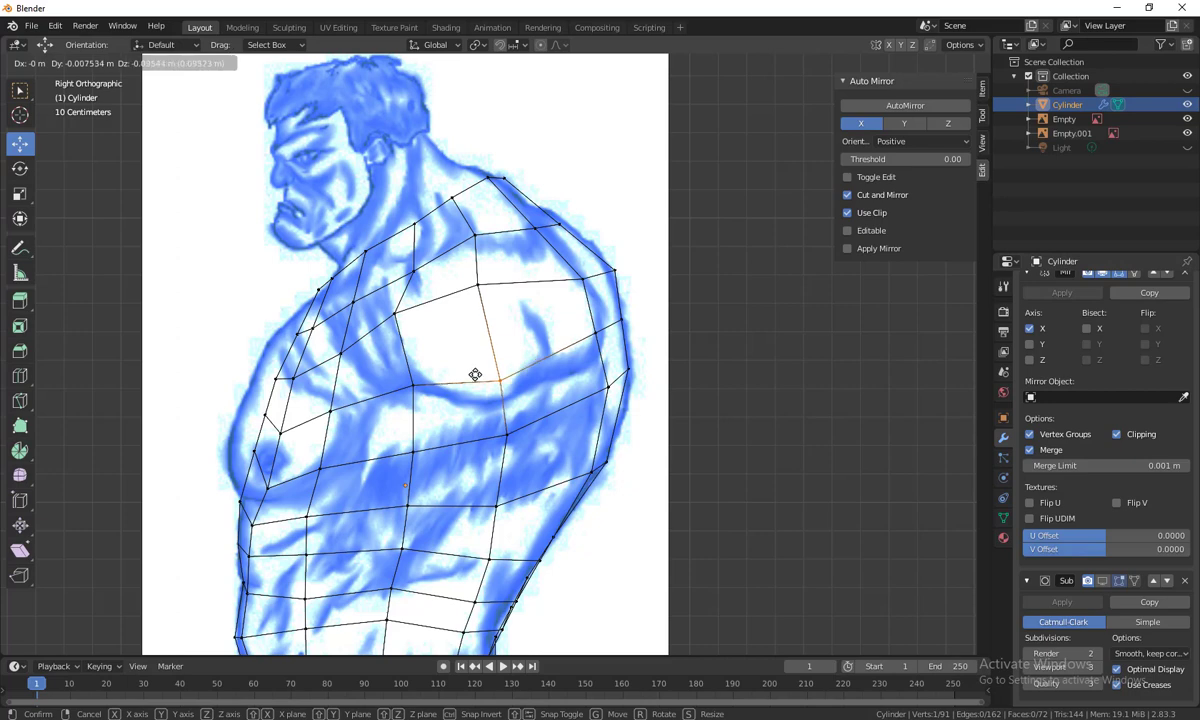
left_click(476, 376)
Lower the front vertex of the shoulder area and its upper-middle neighbour, the latter by about 0.08 m in Z
left_click(401, 319)
key("g")
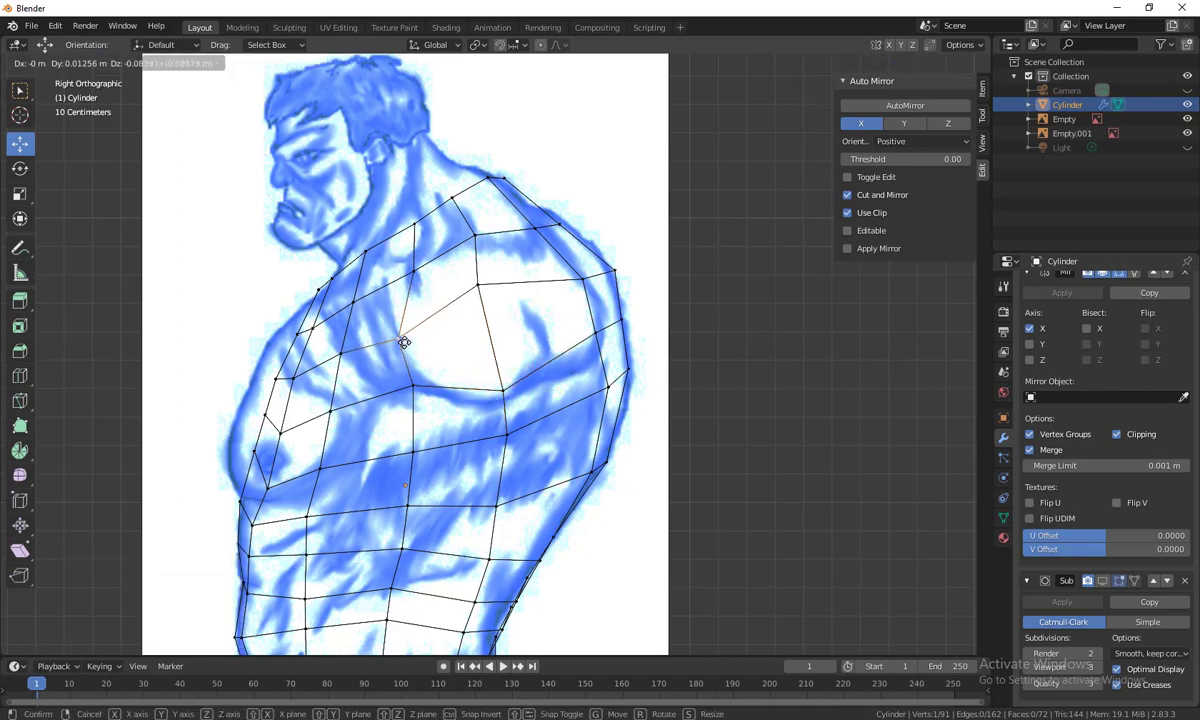
left_click(400, 335)
key("b")
left_click_drag(462, 275, 493, 305)
key("g")
left_click(495, 328)
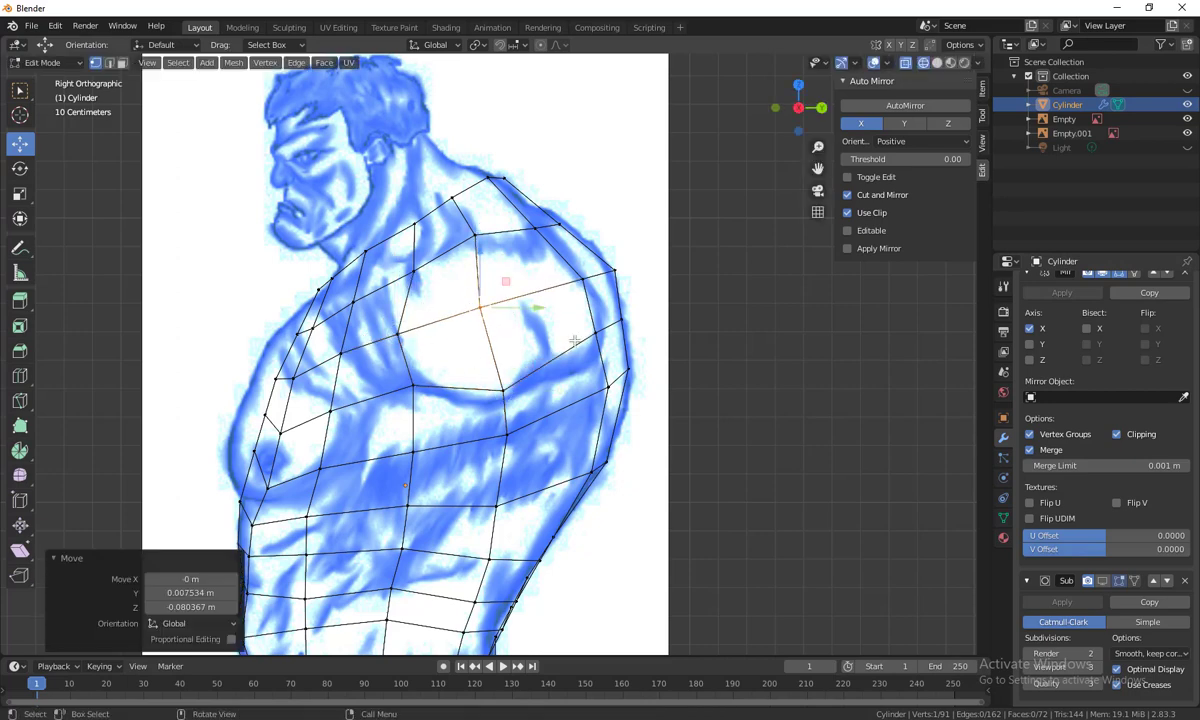
Lower the rear shoulder vertex, the lower-middle one by about 0.038 m and the one beneath it by about 0.045 m
key("g")
right_click(570, 327)
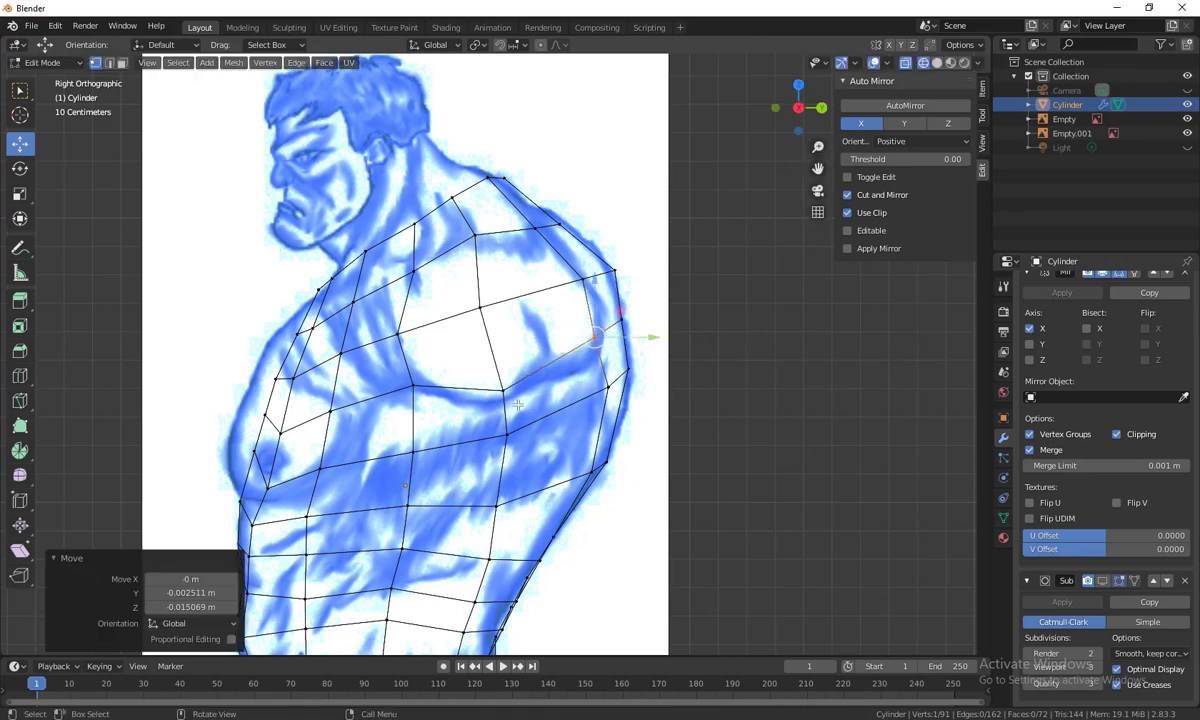
left_click(485, 383)
key("g")
left_click(488, 393)
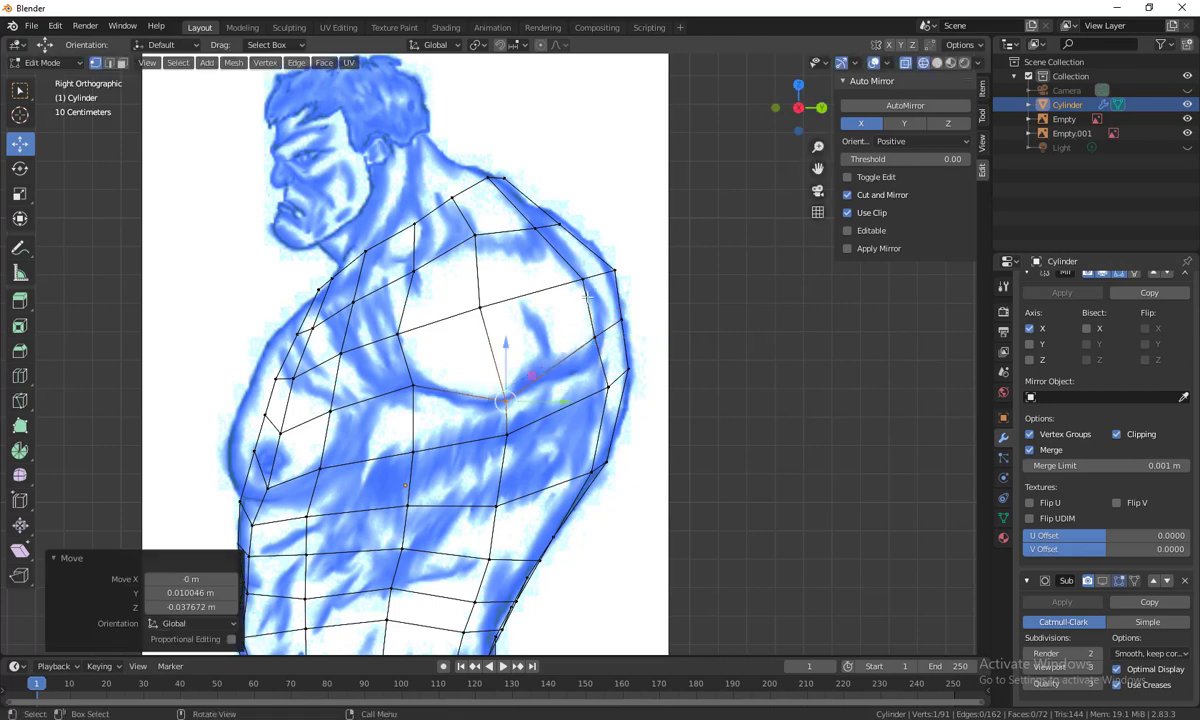
key("g")
left_click(545, 453)
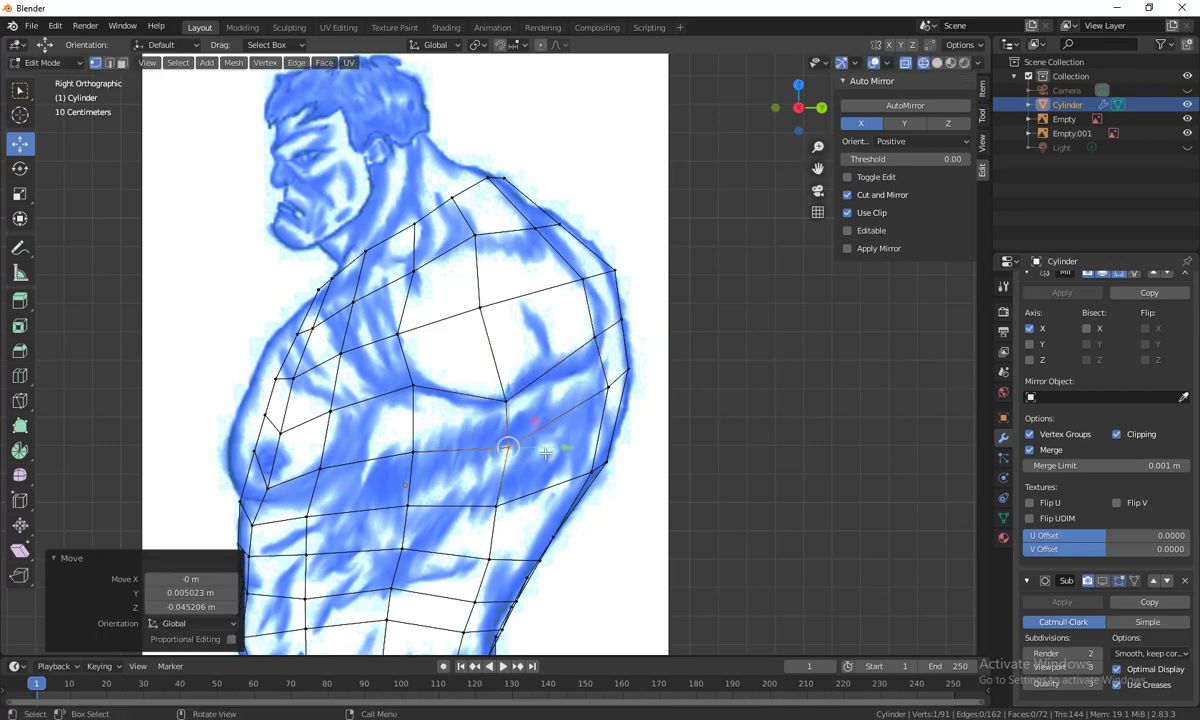
Adjust the two inner back vertices behind the shoulder, raising the upper one about 0.023 m in Z
left_click_drag(584, 362, 622, 408)
key("g")
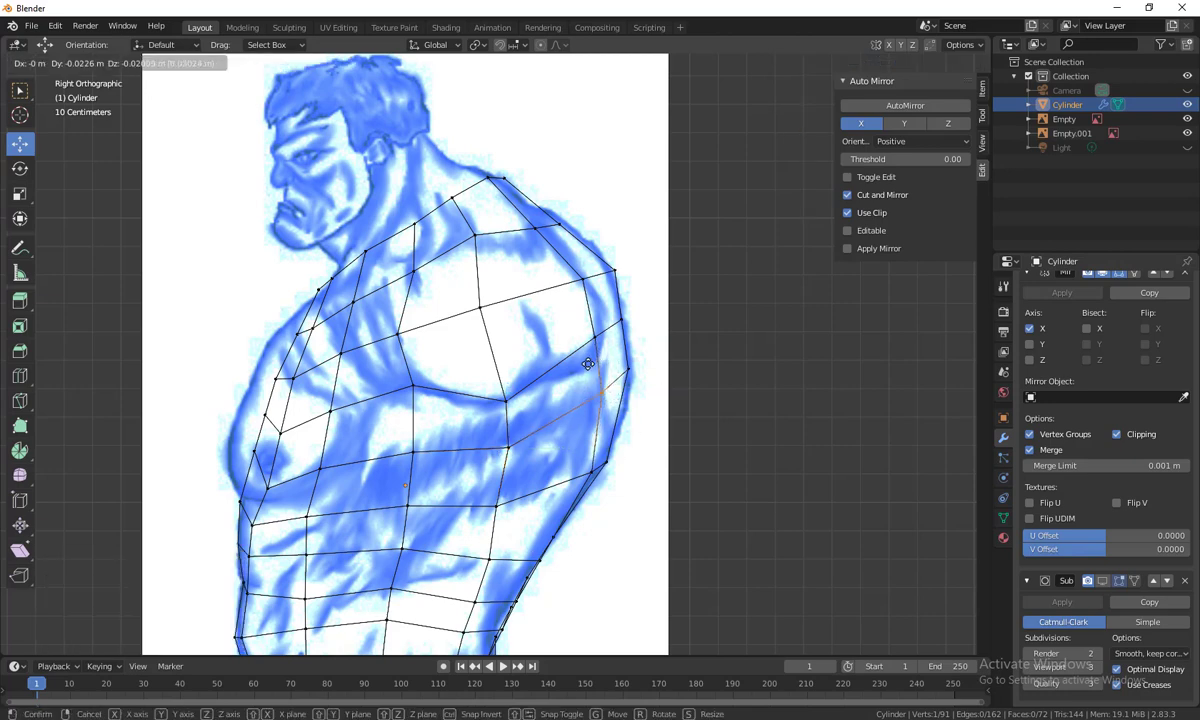
left_click(612, 411)
left_click_drag(568, 302, 605, 349)
key("g")
left_click(606, 343)
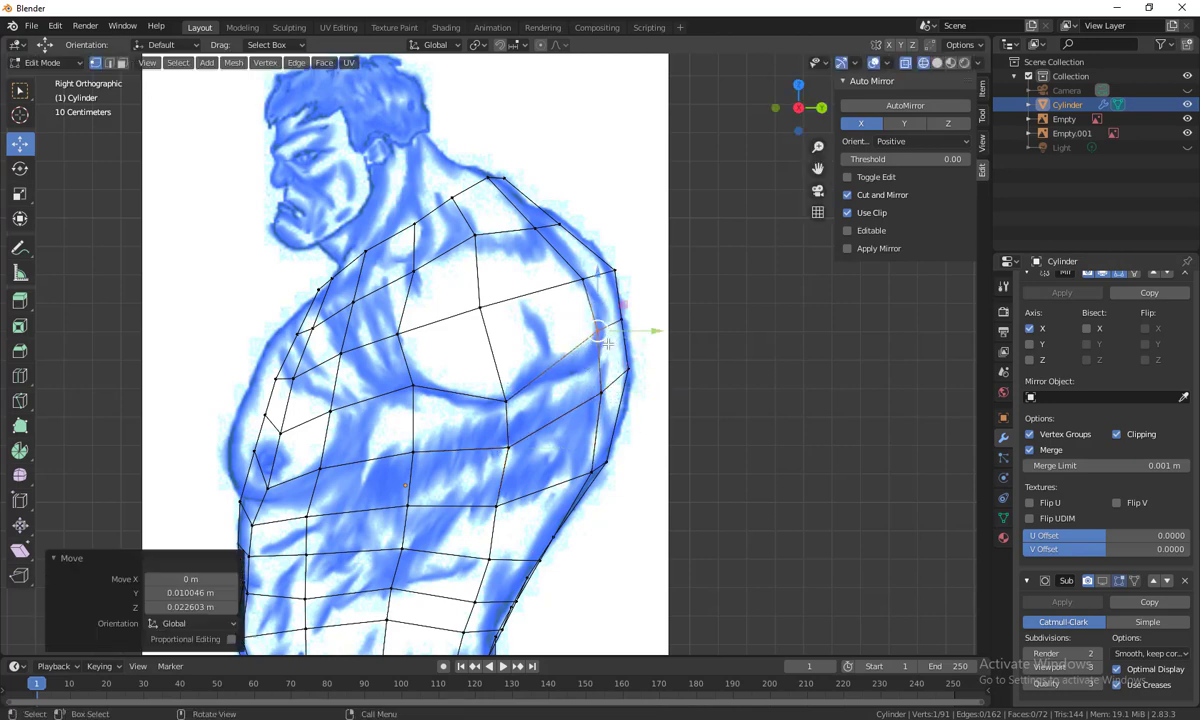
Move the two stacked vertices at the top of the shoulder slightly forward and down, about 0.013 m and 0.018 m in Z
left_click_drag(490, 276, 431, 176)
key("g")
left_click(421, 219)
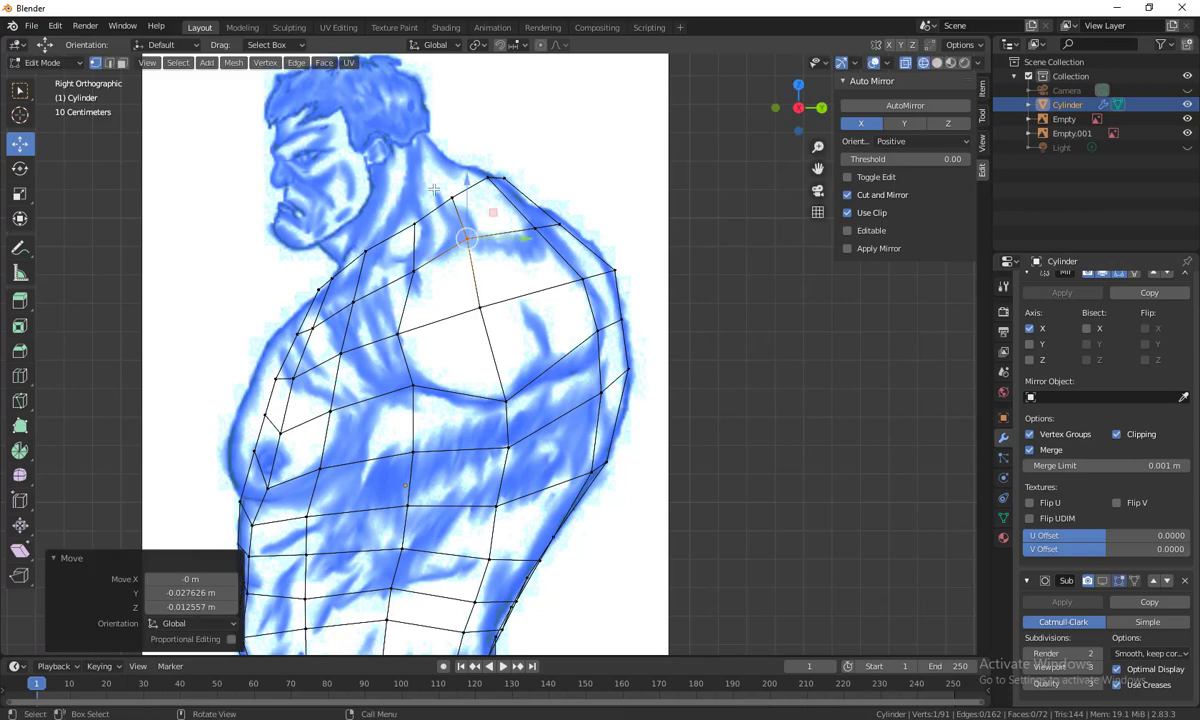
key("g")
left_click(463, 216)
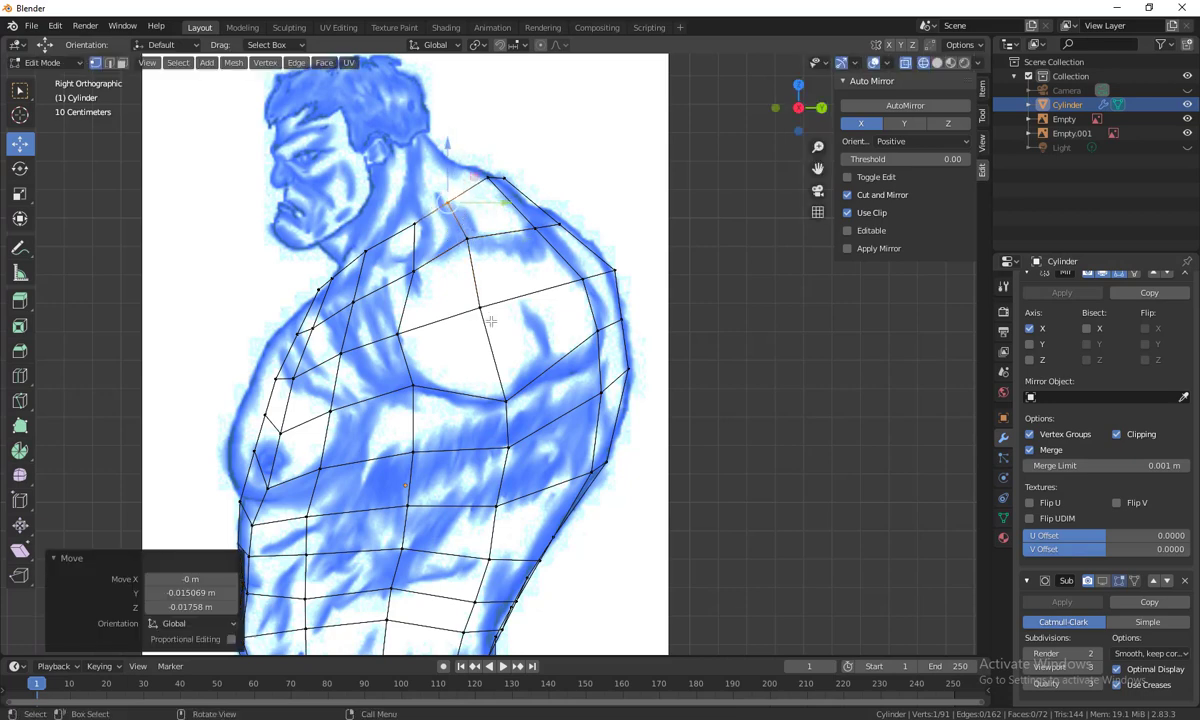
scroll(581, 487, "down", 2)
scroll(629, 450, "up", 5)
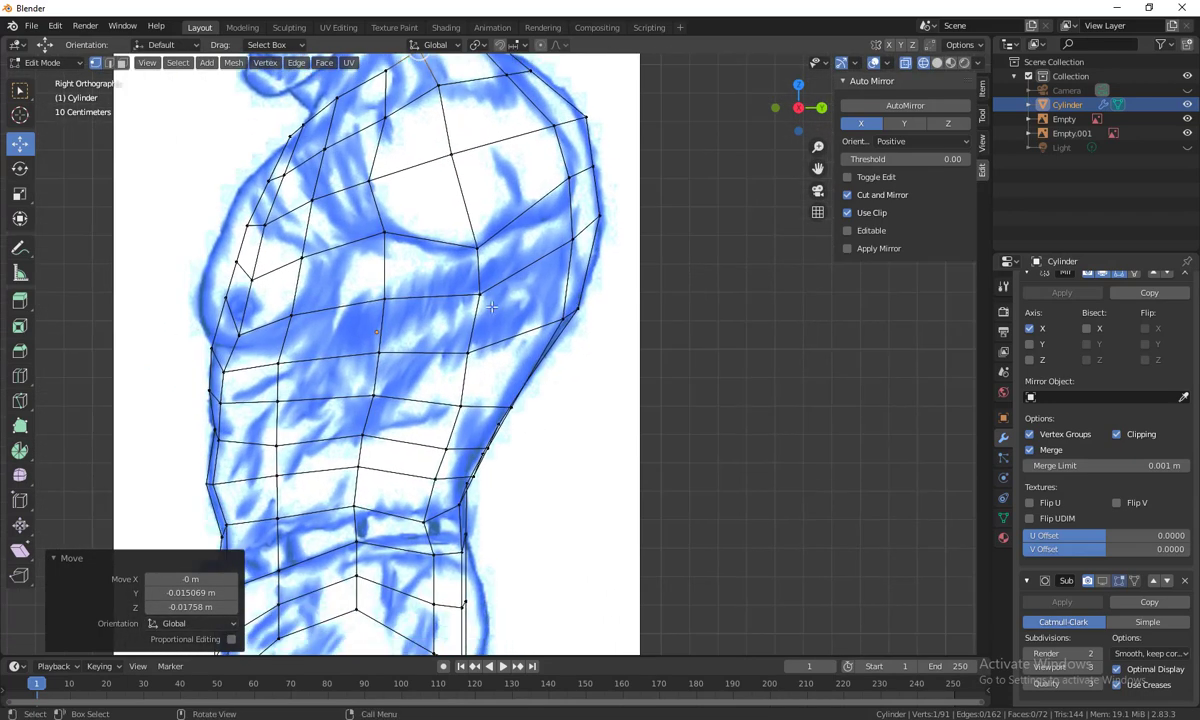
Switch to solid shading and move the two upper-back vertices beside the centerline outward about 0.038 m in X
scroll(491, 305, "up", 2)
scroll(495, 298, "down", 2)
left_click(499, 293)
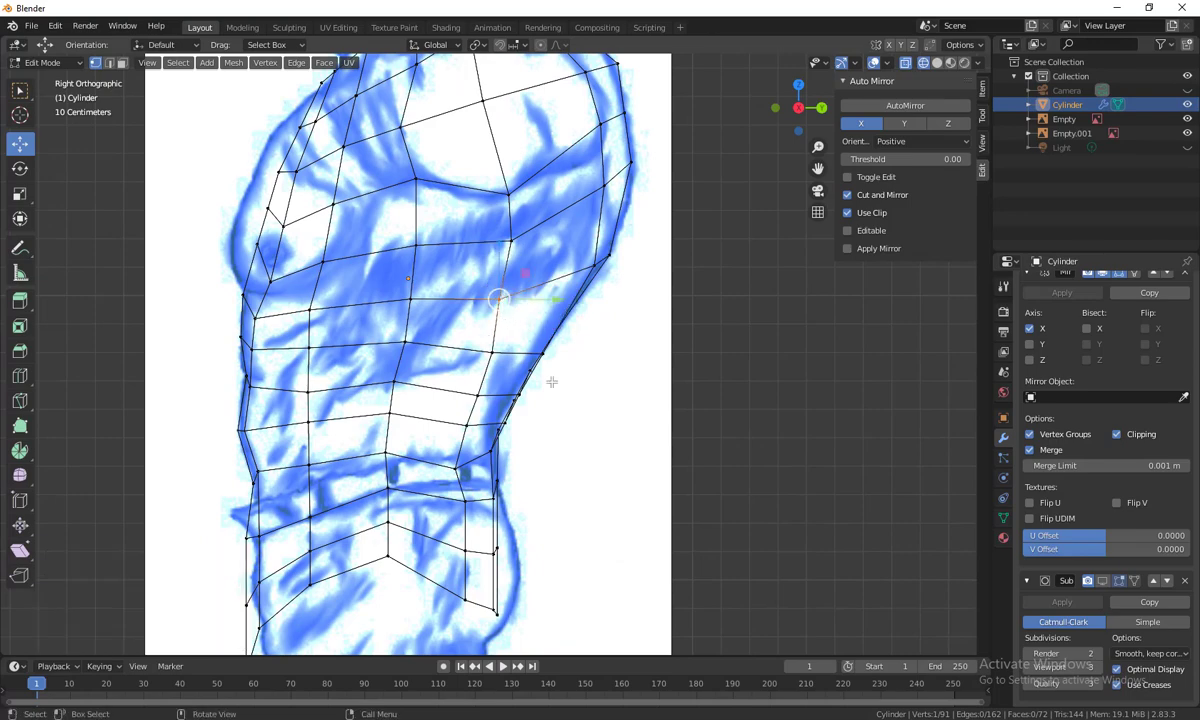
mouse_move(551, 382)
middle_mouse_down()
mouse_move(576, 415)
mouse_move(563, 563)
mouse_move(482, 688)
mouse_move(469, 630)
mouse_move(600, 555)
mouse_move(485, 551)
mouse_move(471, 565)
middle_mouse_up()
key("shift+z")
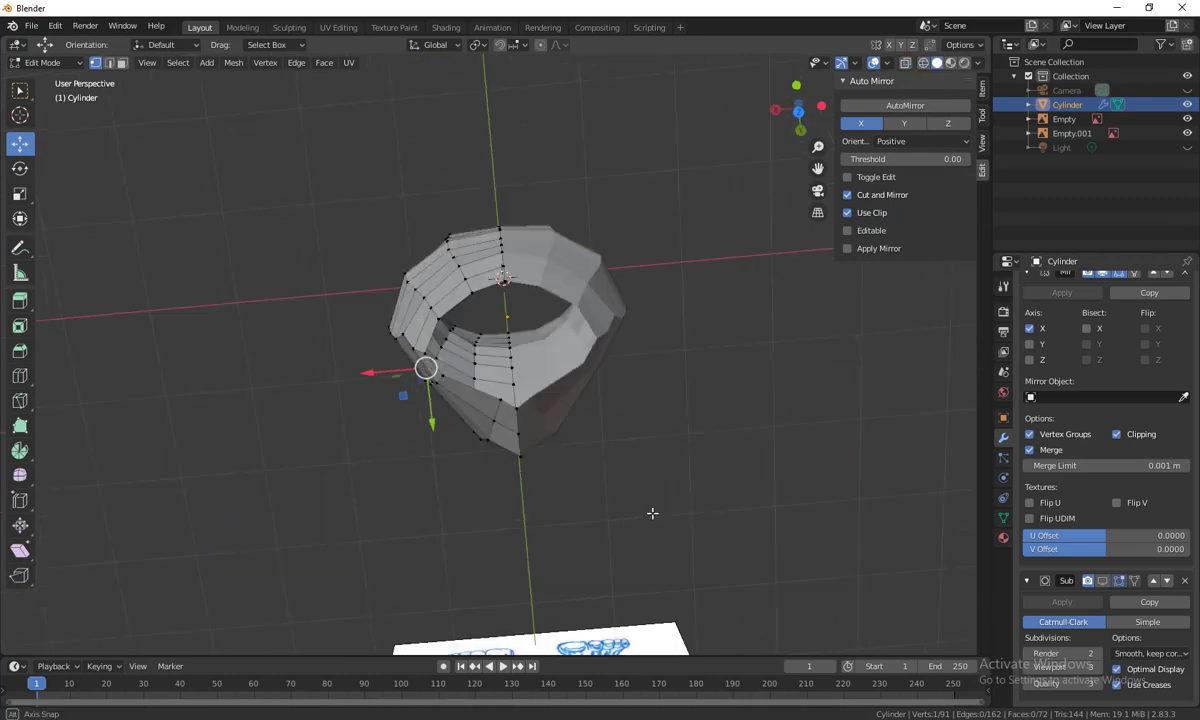
scroll(652, 513, "up", 3)
left_click(549, 395)
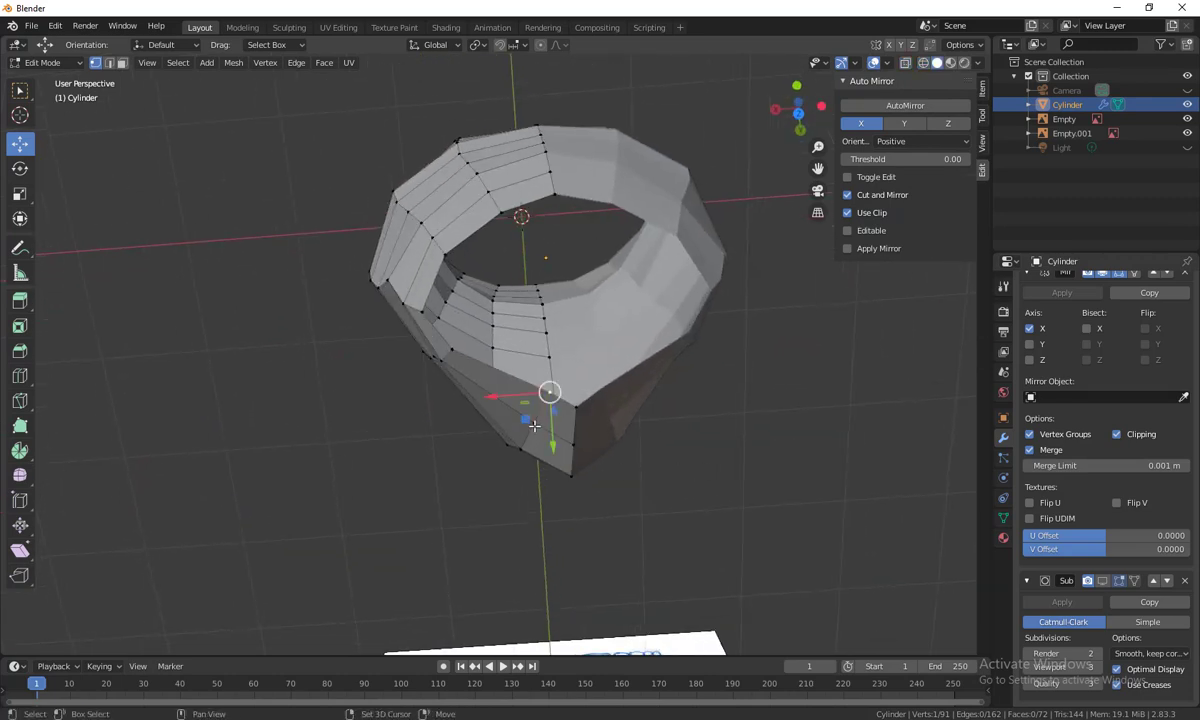
left_click(534, 423, "shift")
left_click_drag(545, 452, 501, 423)
key("x")
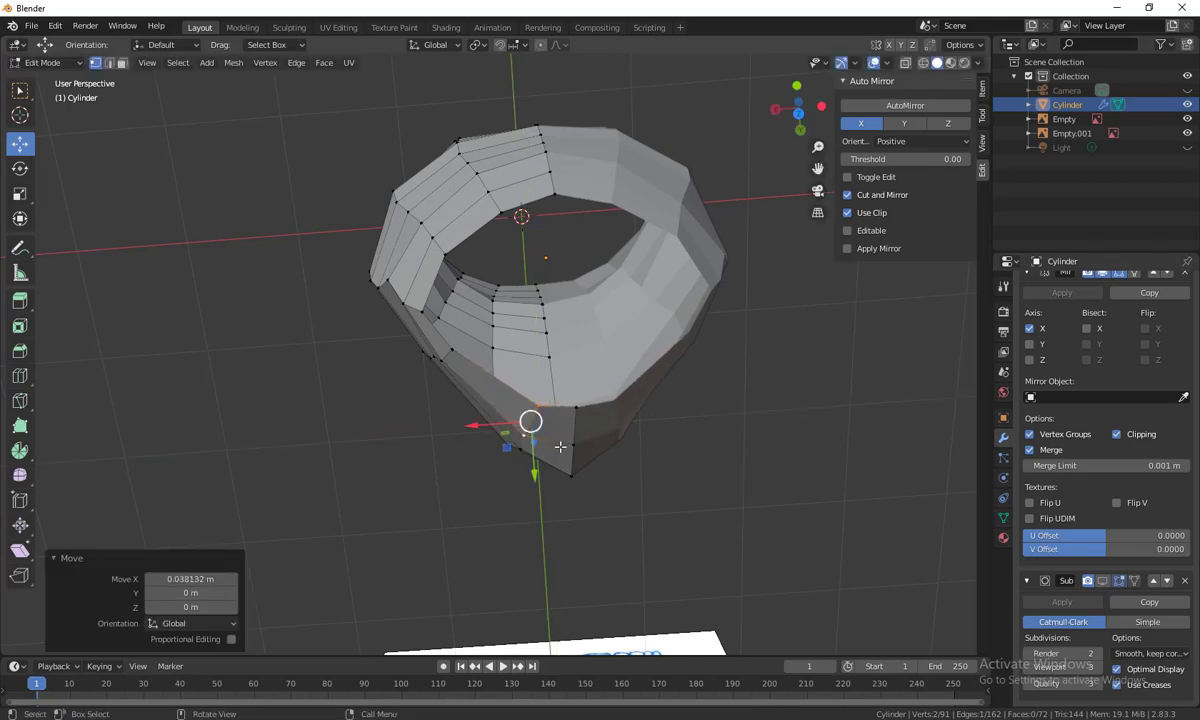
mouse_move(619, 500)
middle_mouse_down()
mouse_move(678, 484)
mouse_move(619, 500)
middle_mouse_up()
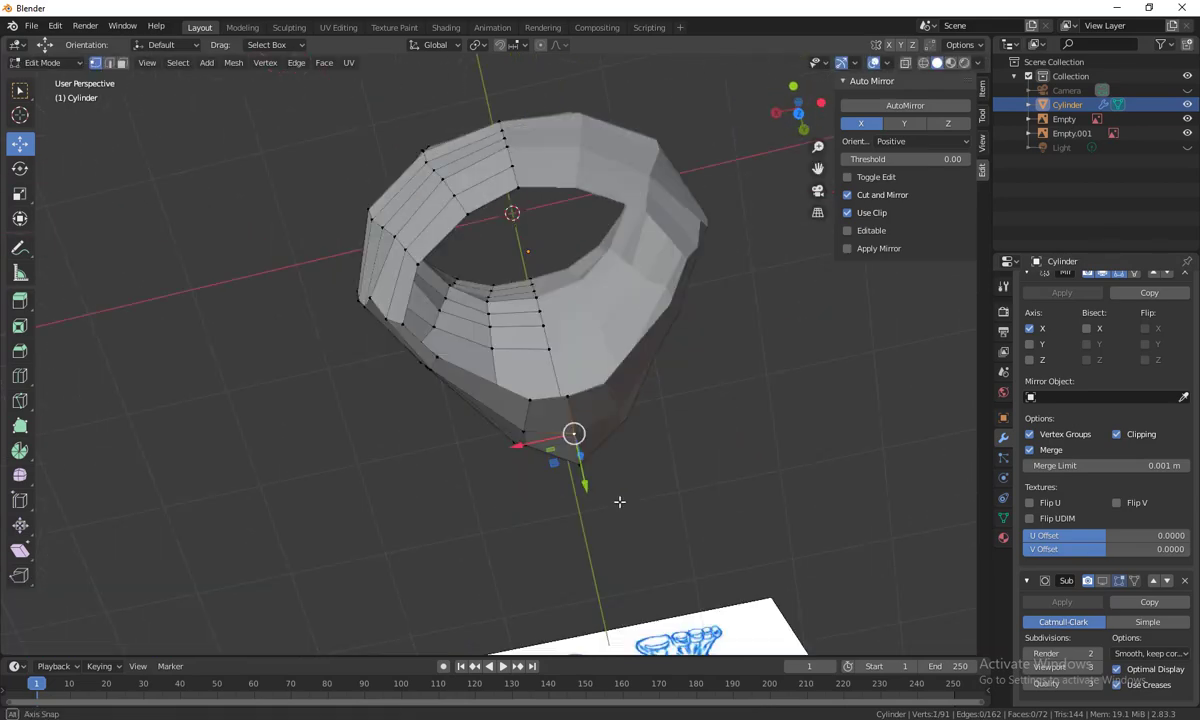
Move the three stacked vertices on the outer edge of the upper back inward about 0.026 m in X
middle_click_drag(452, 377, 433, 265)
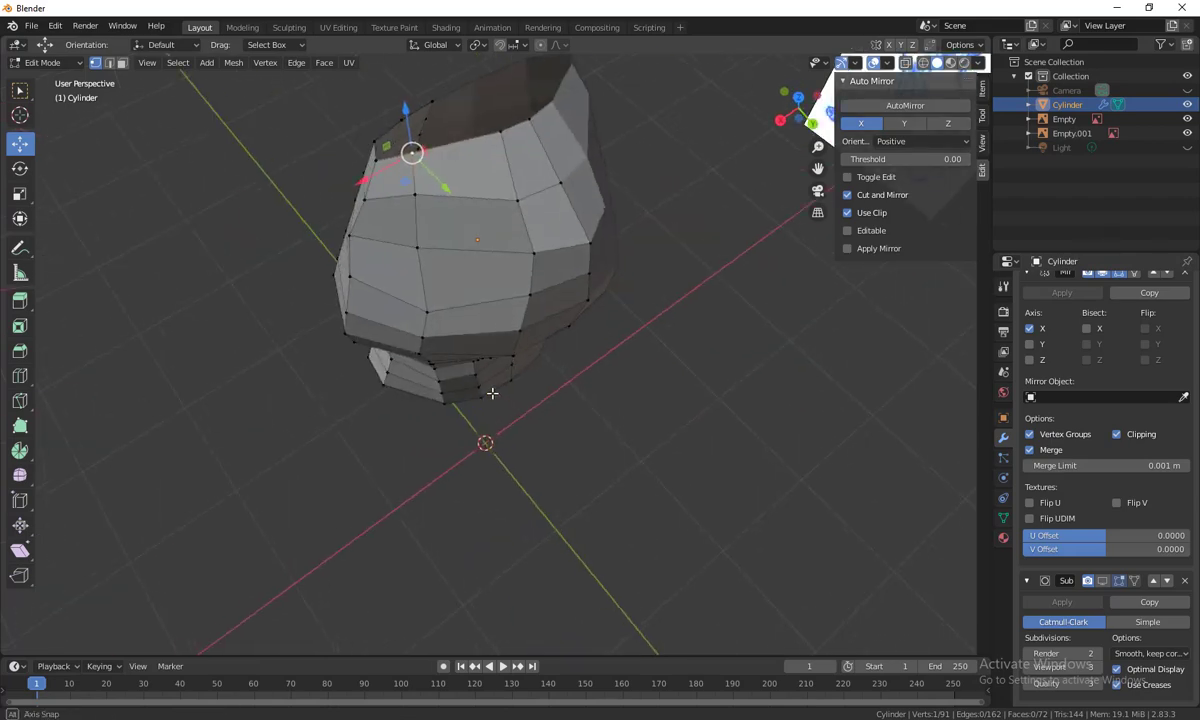
left_click(407, 197, "alt")
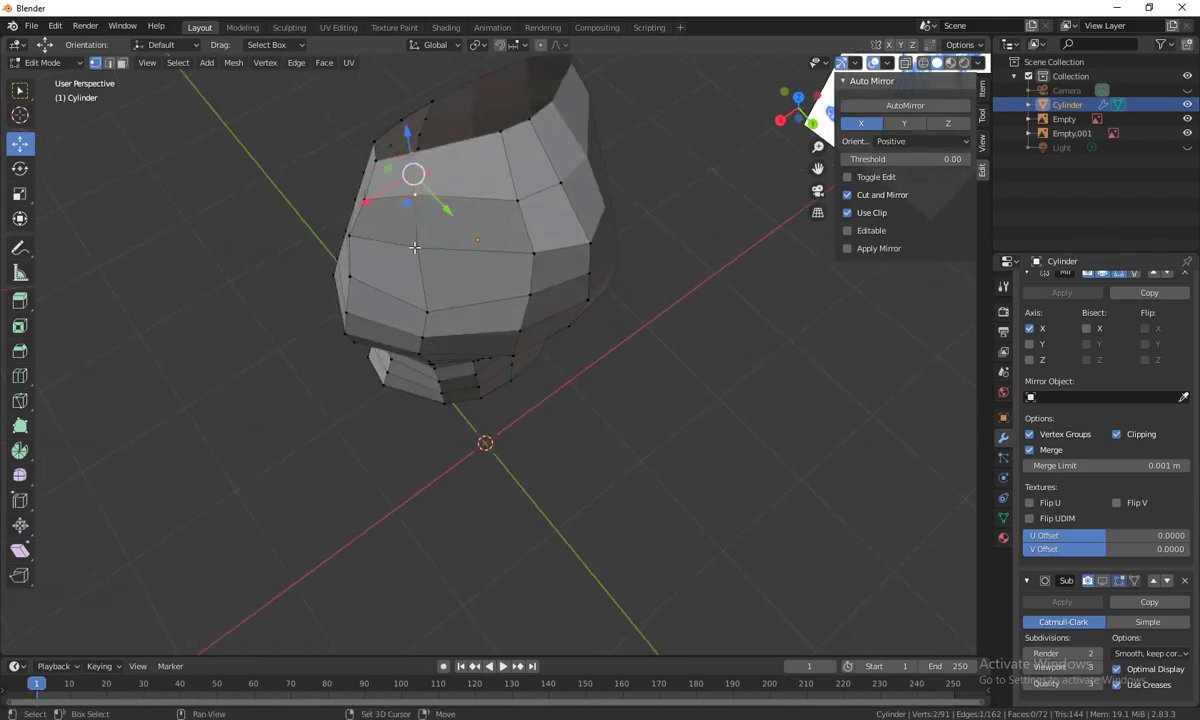
left_click(390, 232, "alt+shift")
middle_click_drag(390, 232, 463, 404)
left_click_drag(450, 395, 472, 402)
left_click_drag(378, 398, 411, 420)
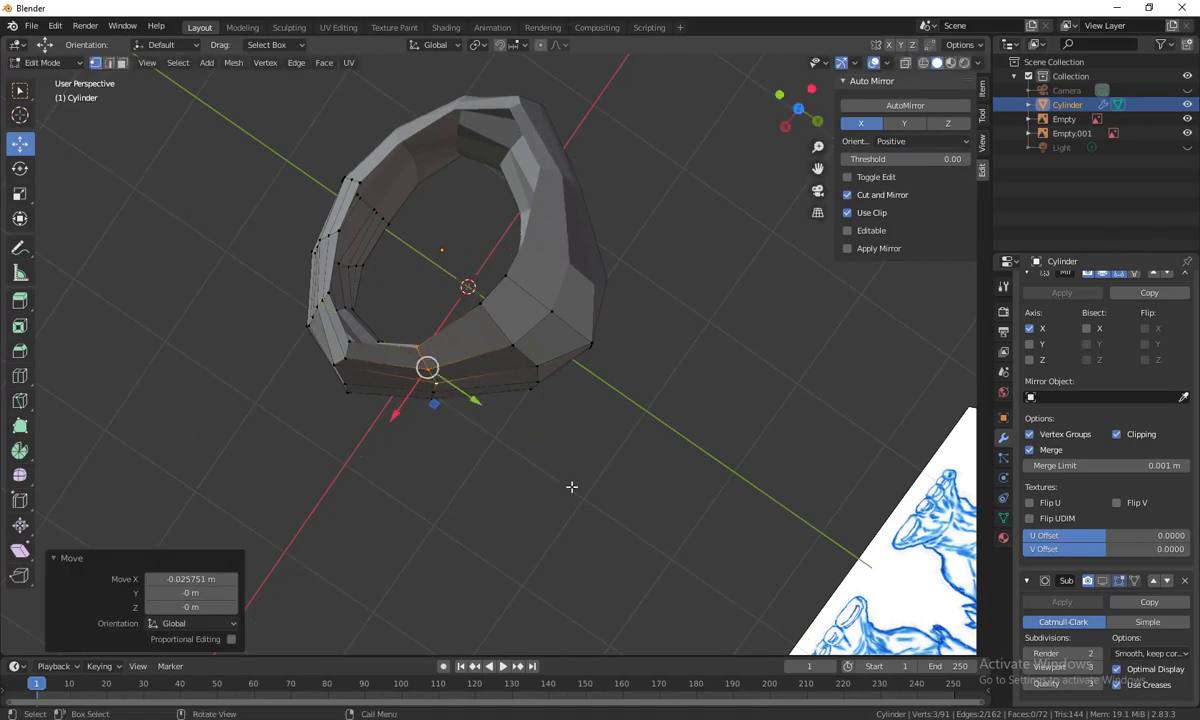
Move the three upper vertices of the inner back column outward along X, away from the centerline
middle_click_drag(570, 485, 407, 296)
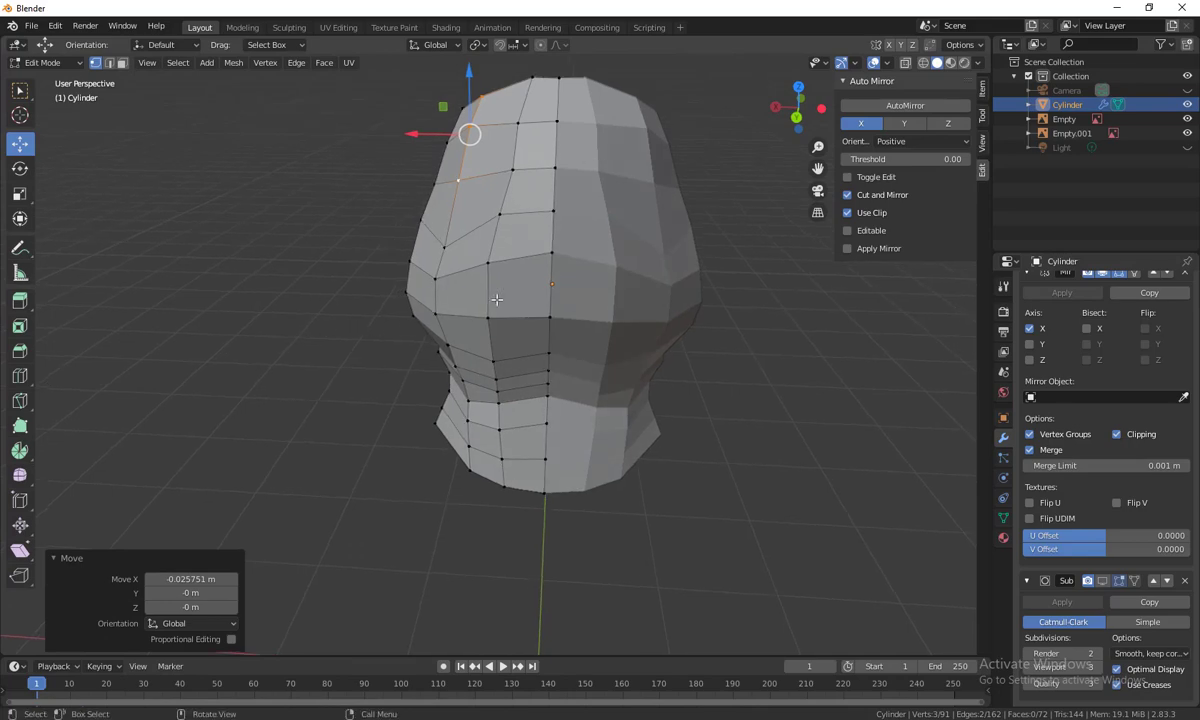
middle_click_drag(492, 298, 633, 292)
left_click(510, 212)
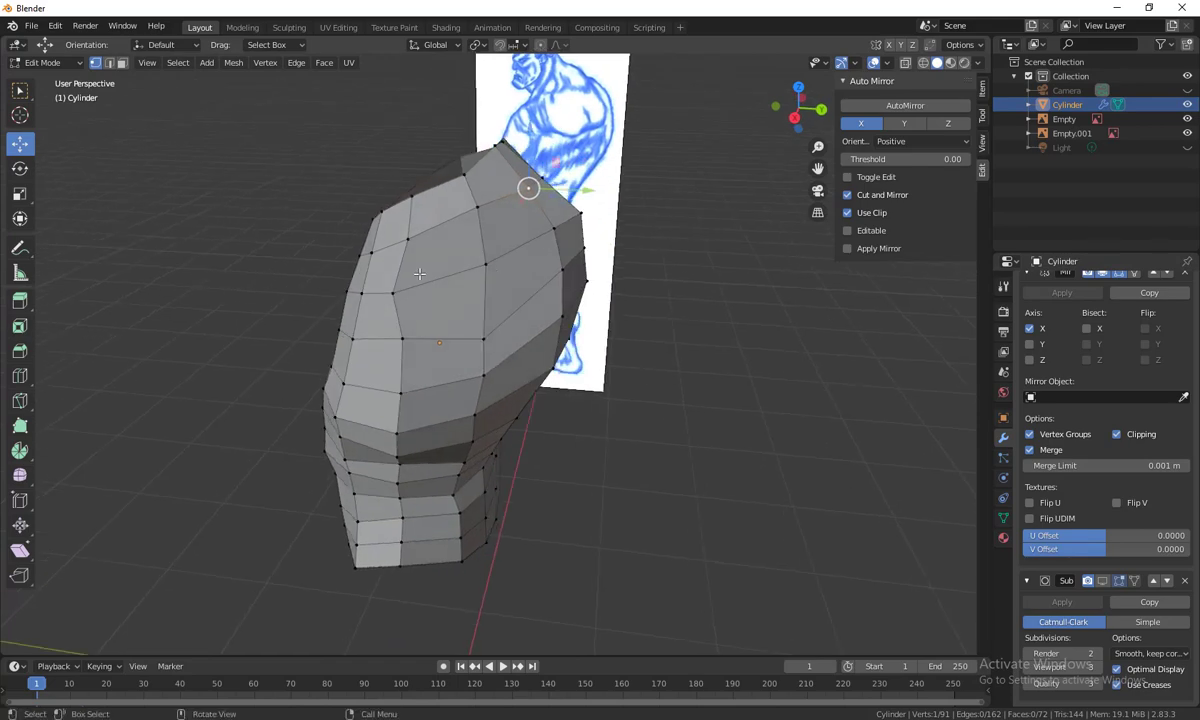
middle_click_drag(419, 273, 388, 246)
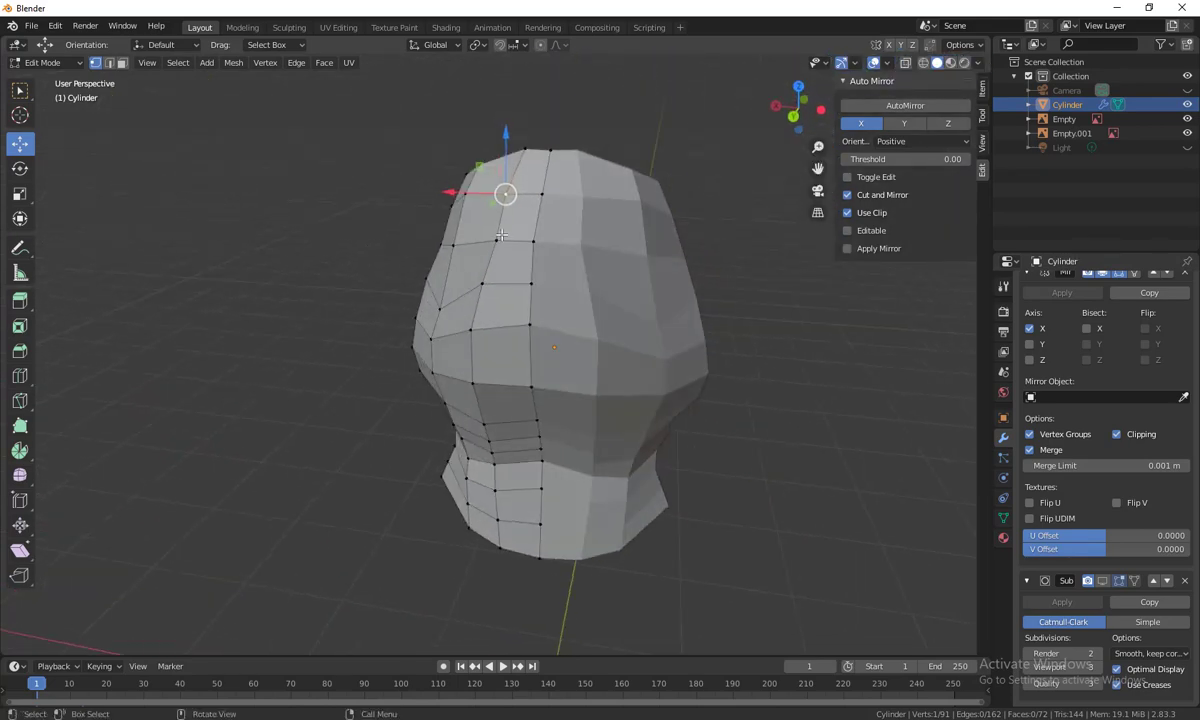
middle_click_drag(501, 236, 490, 262)
right_click(488, 267, "shift")
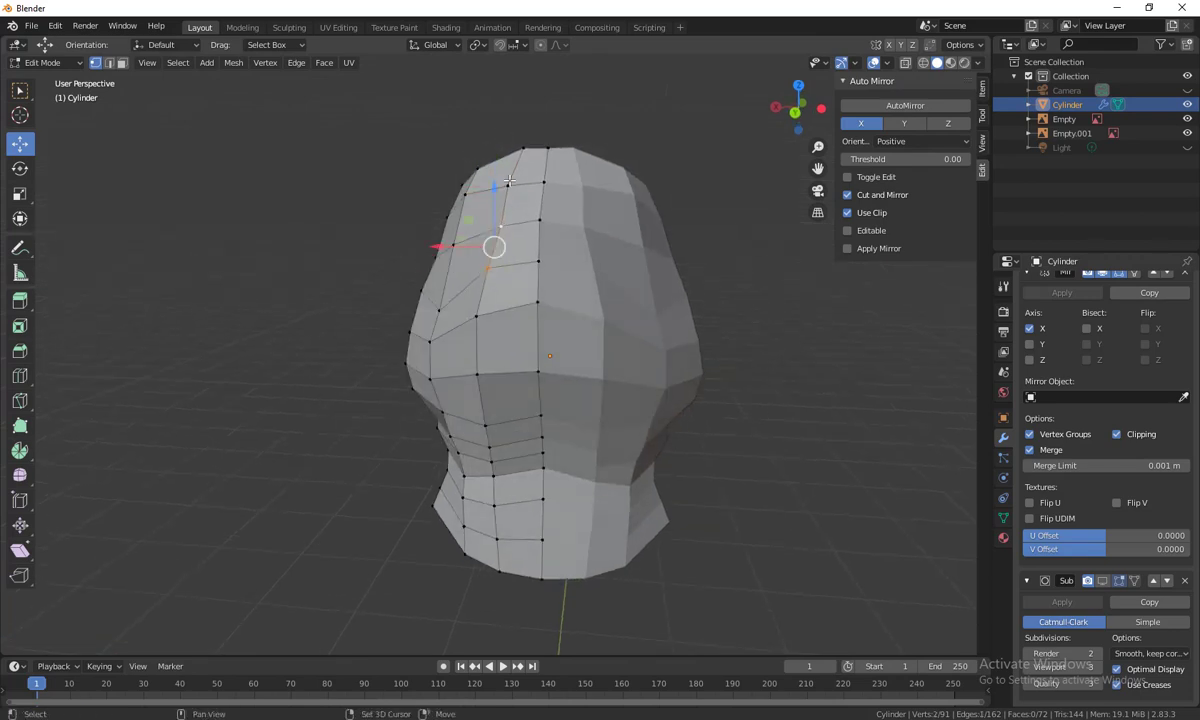
left_click_drag(498, 204, 410, 205)
Move three stacked vertices of the outer back column slightly outward along X
middle_click_drag(410, 205, 470, 352)
left_click(452, 222)
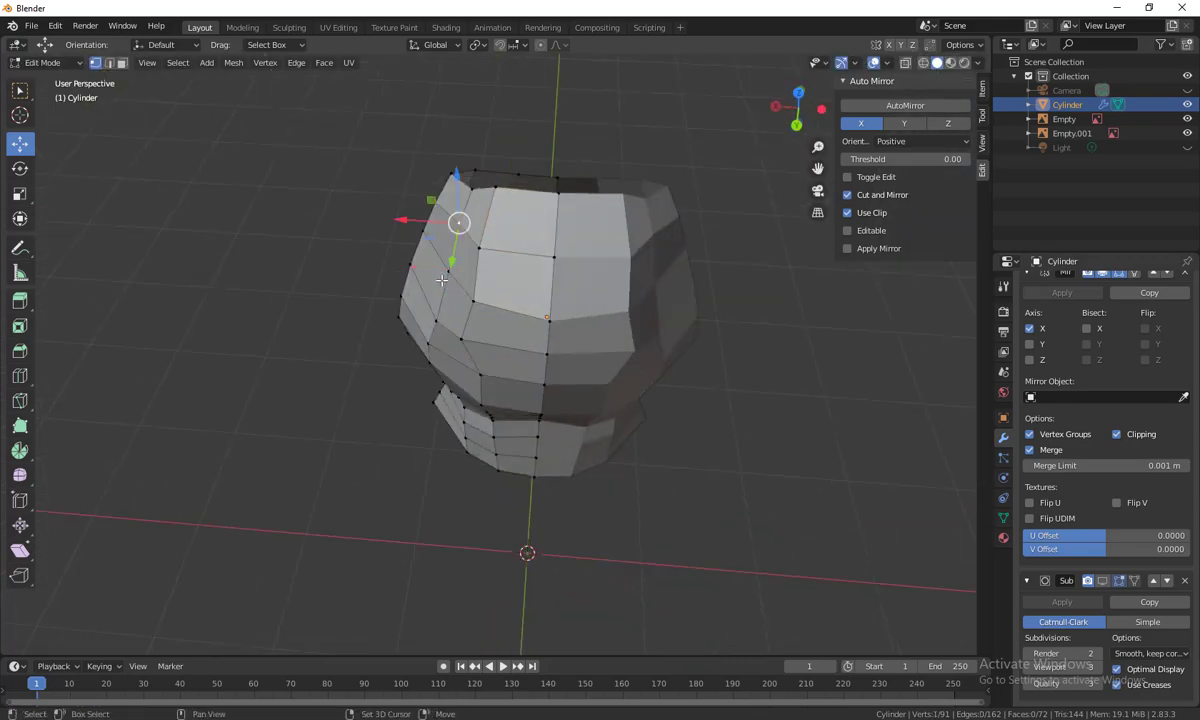
left_click(446, 272)
left_click(420, 286, "shift")
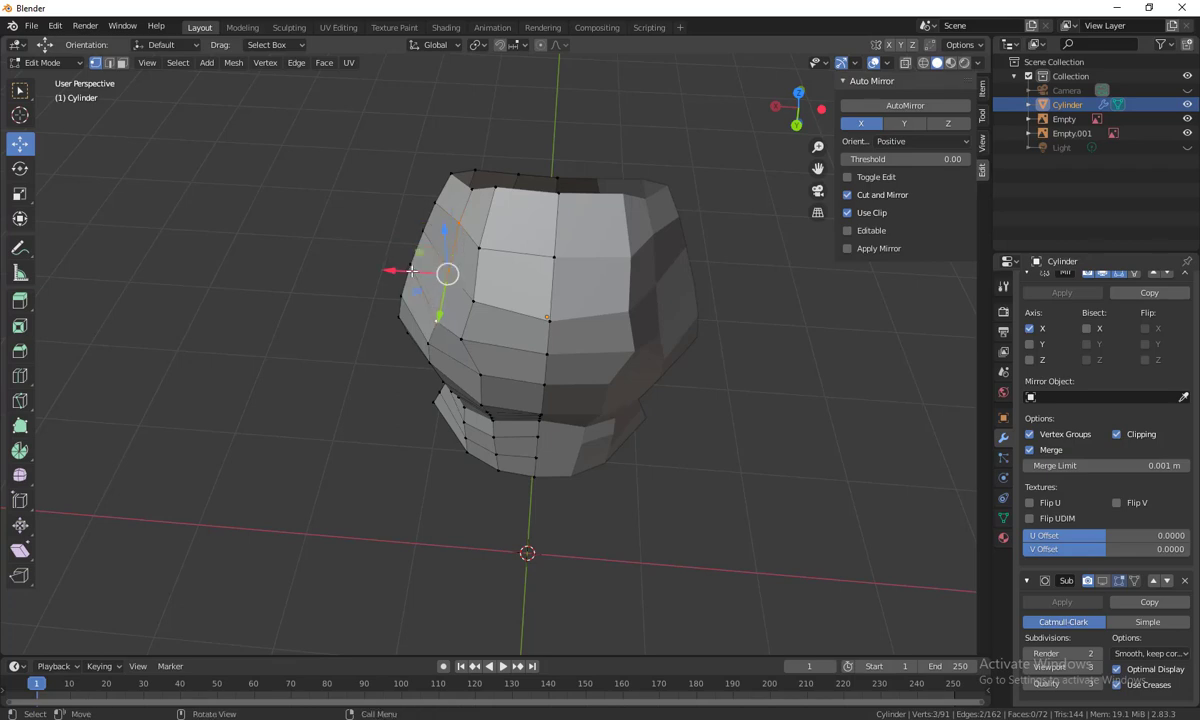
left_click_drag(412, 270, 400, 268)
Move two mid-back vertices of the inner column outward in X, the upper about 0.089 m and the lower about 0.033 m
middle_click_drag(400, 268, 484, 298)
left_click_drag(458, 299, 480, 352)
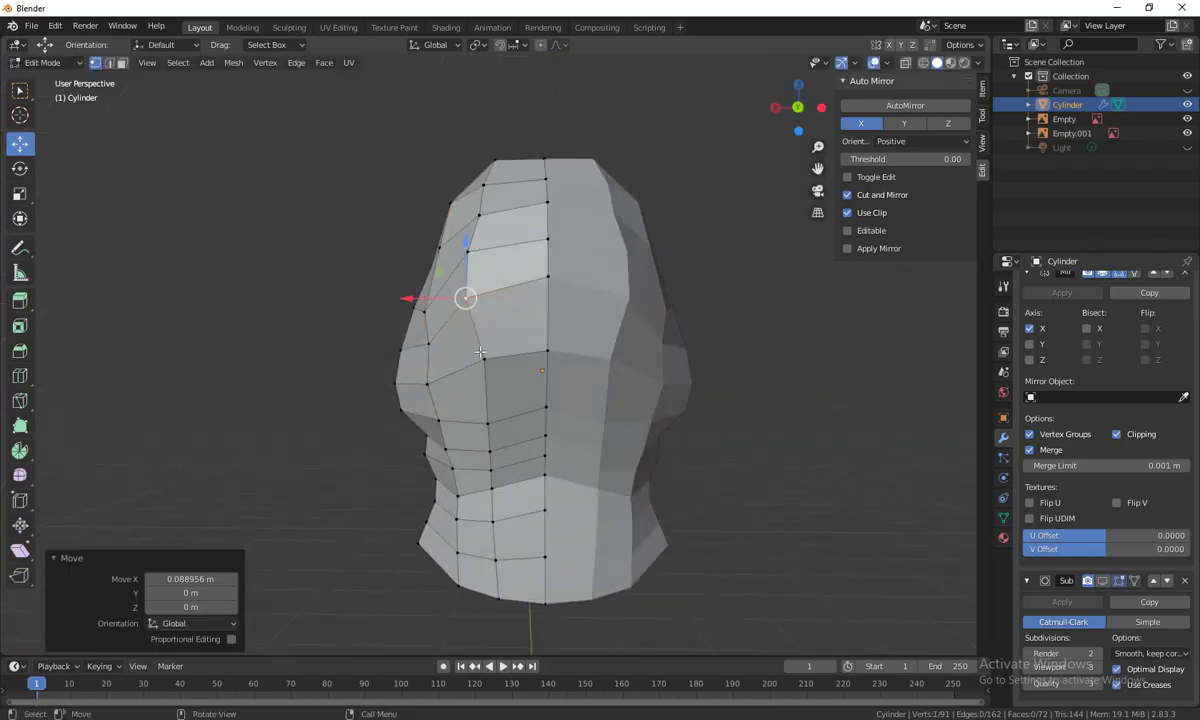
left_click(487, 357)
key("g")
key("x")
left_click(480, 358)
Add one centered vertical loop cut through the front strip of faces beside the centerline
middle_click_drag(480, 358, 569, 541)
scroll(569, 541, "down", 5)
mouse_move(640, 500)
middle_mouse_down()
mouse_move(686, 506)
mouse_move(679, 428)
mouse_move(644, 497)
middle_mouse_up()
scroll(660, 450, "up", 3)
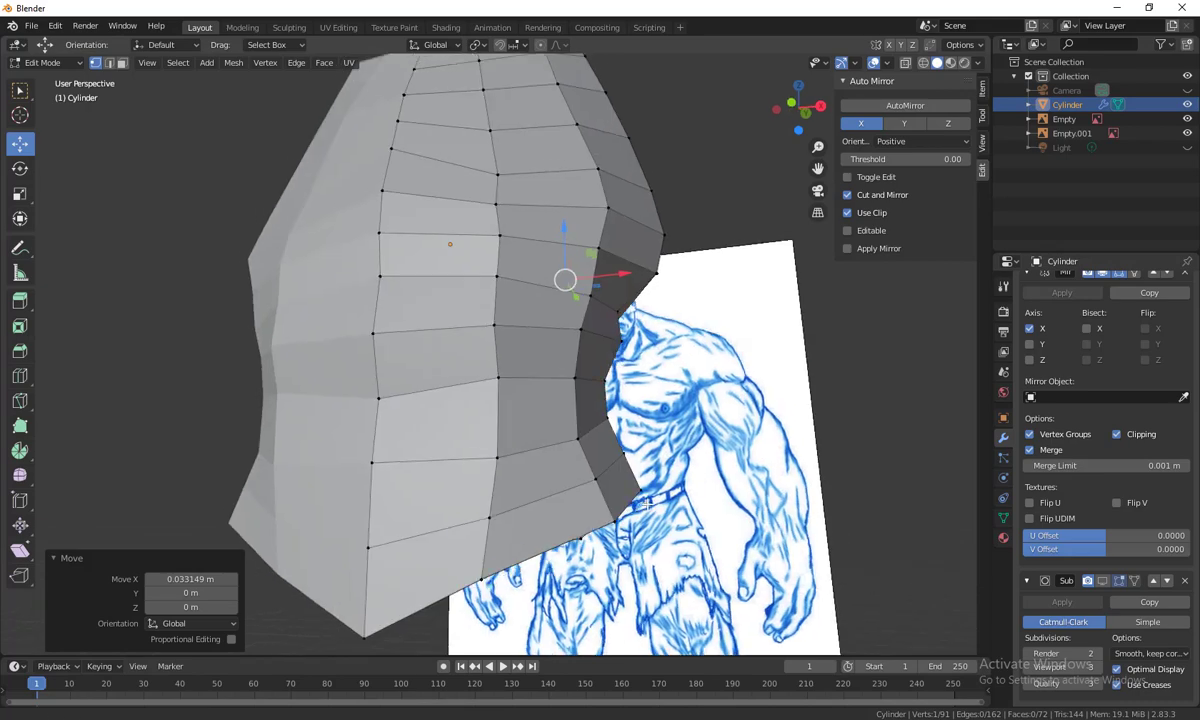
key("ctrl+r")
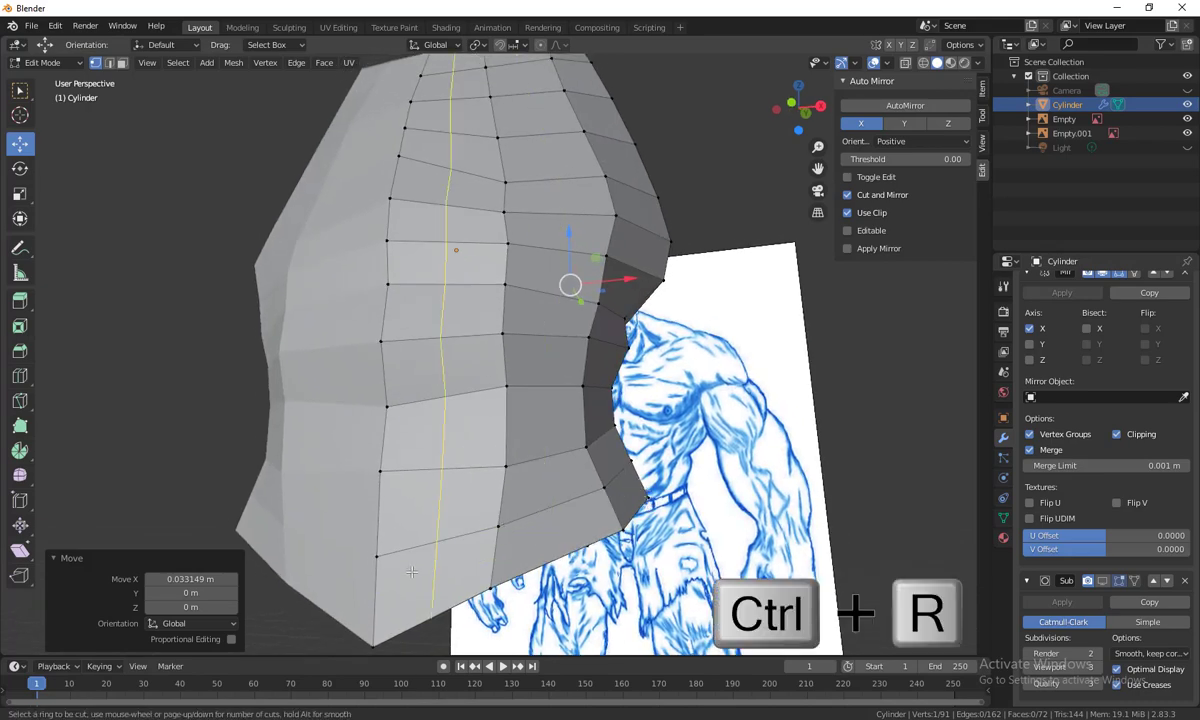
left_click(388, 537)
right_click(396, 570)
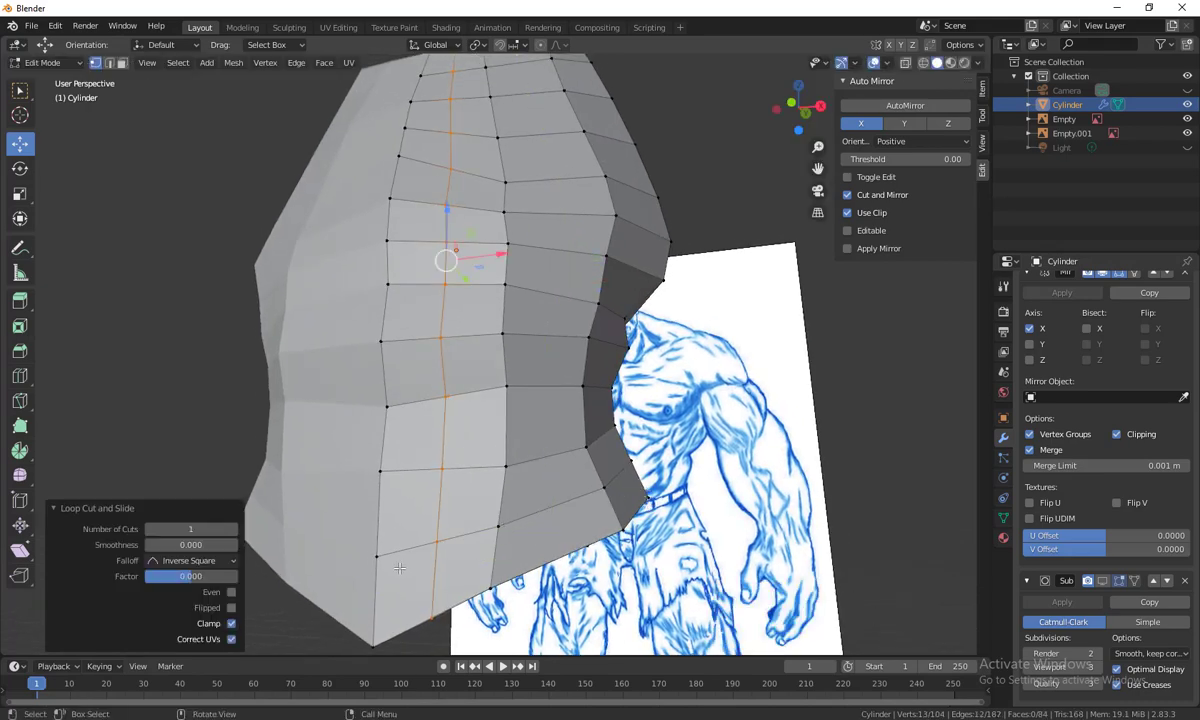
Add a vertical loop cut through the back strip beside the centerline, slid toward the centerline with a factor of 0.369
middle_click_drag(713, 516, 447, 456)
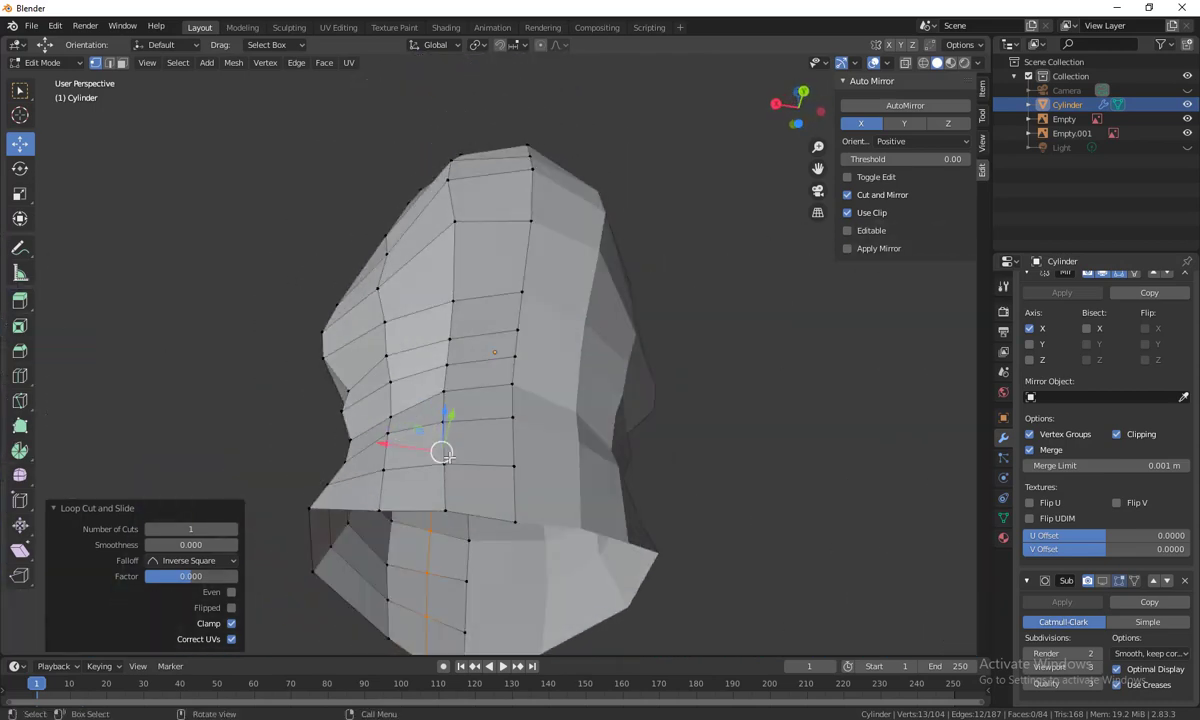
key("ctrl+r")
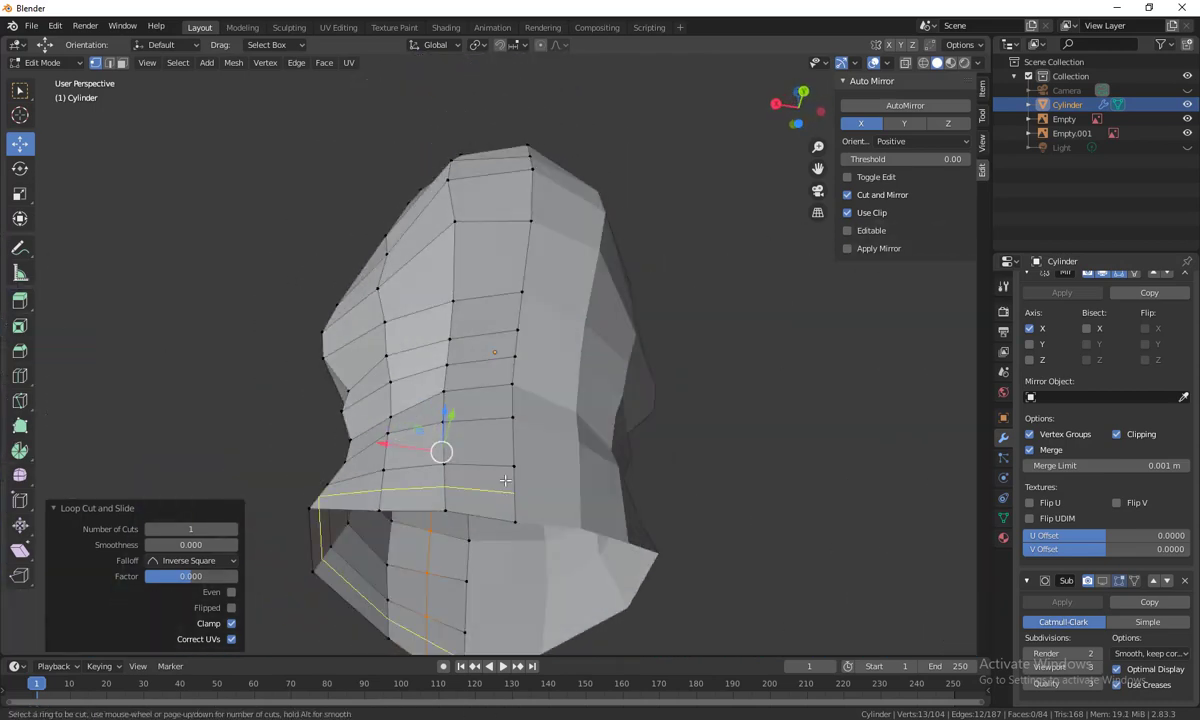
left_click(491, 470)
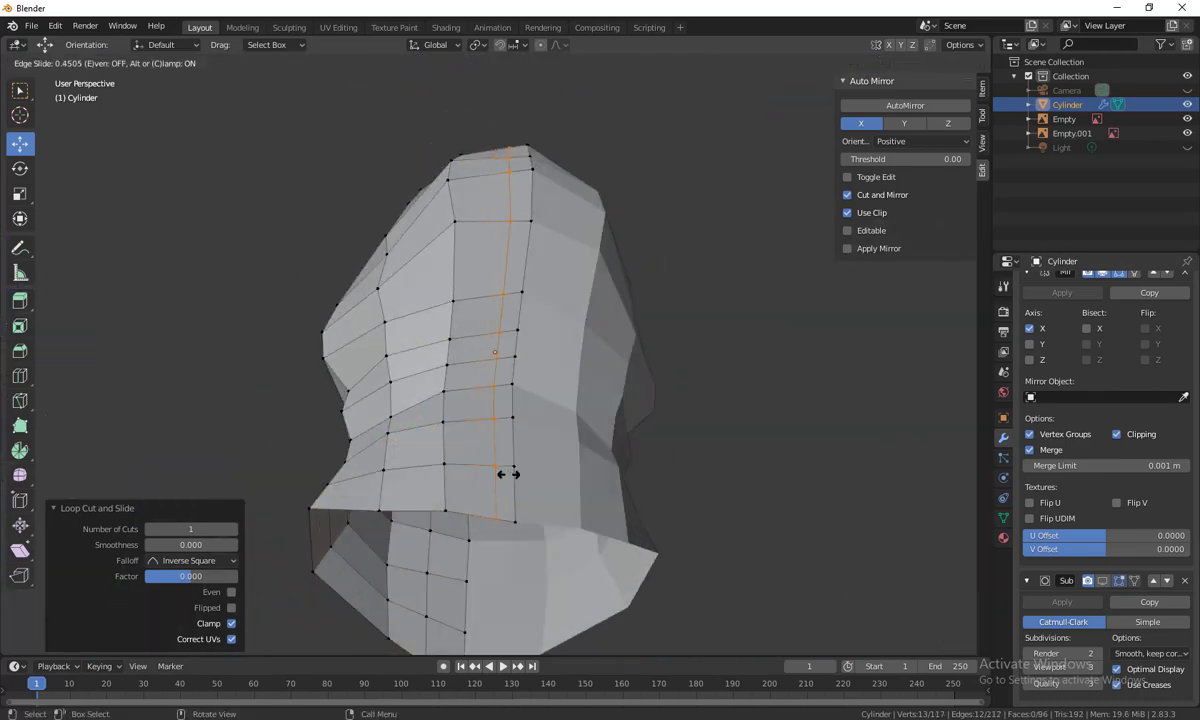
left_click(505, 474)
right_click(530, 472)
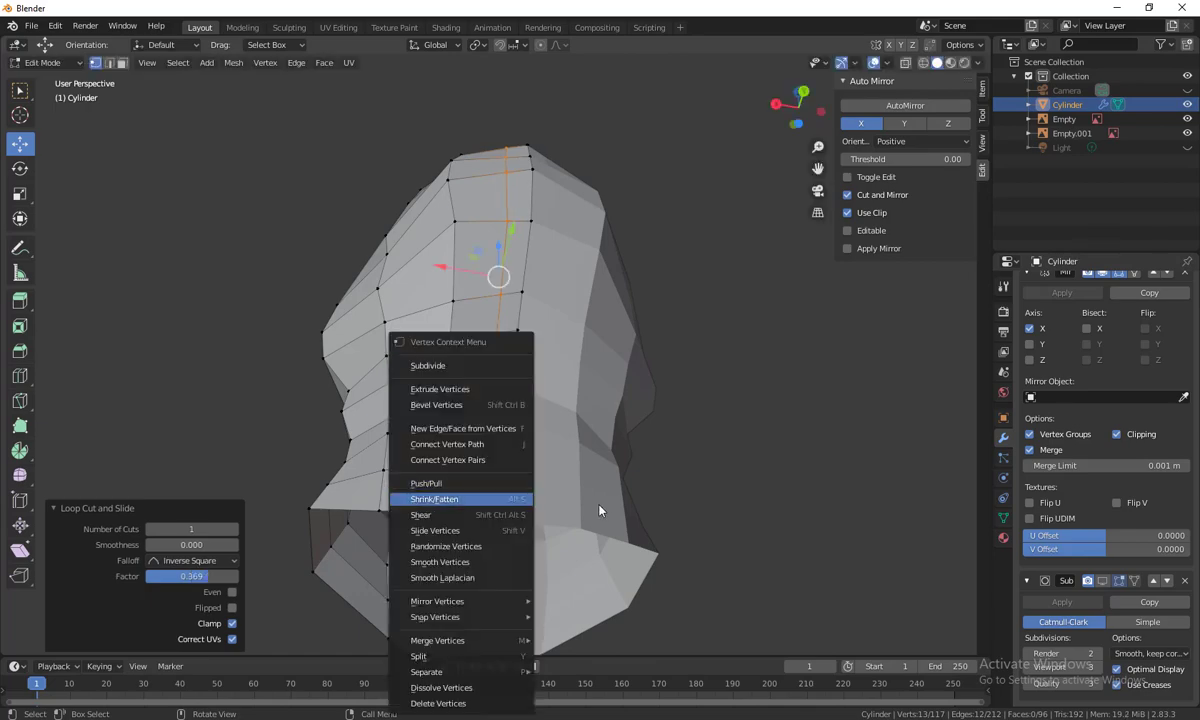
key("Escape")
Select the front vertical edge loop beside the centerline and edge-slide it toward the centerline by a factor of 0.265
middle_click_drag(627, 464, 529, 451)
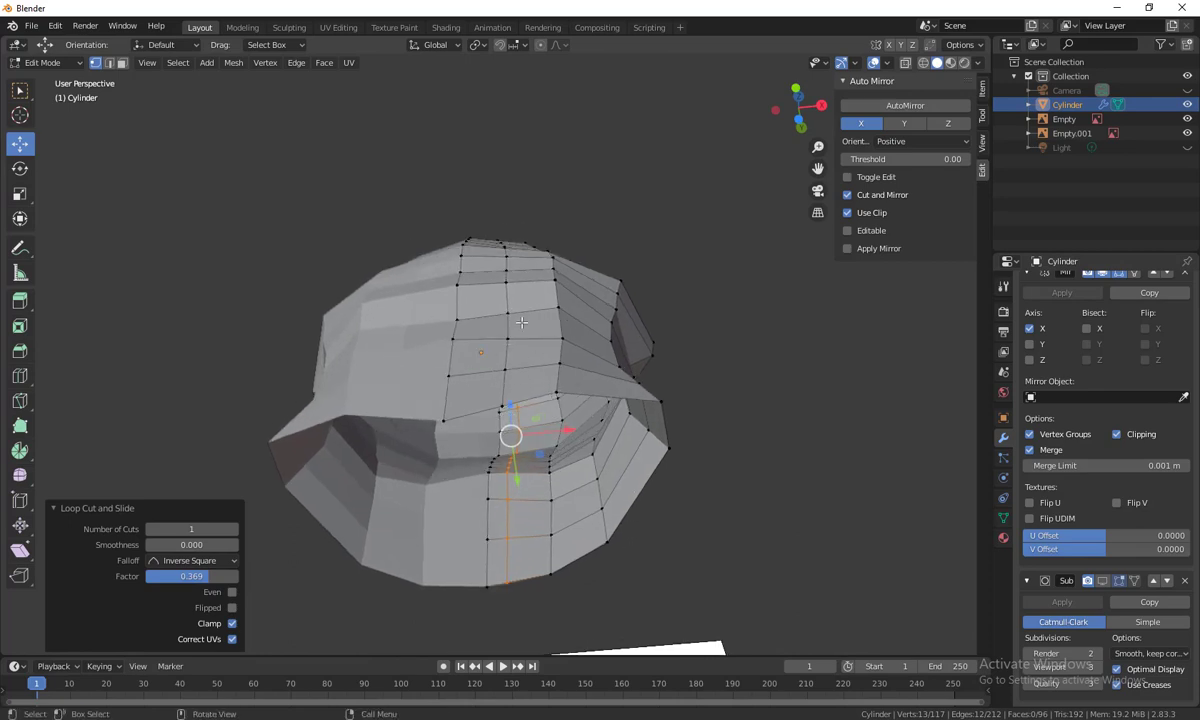
middle_click_drag(599, 344, 575, 410)
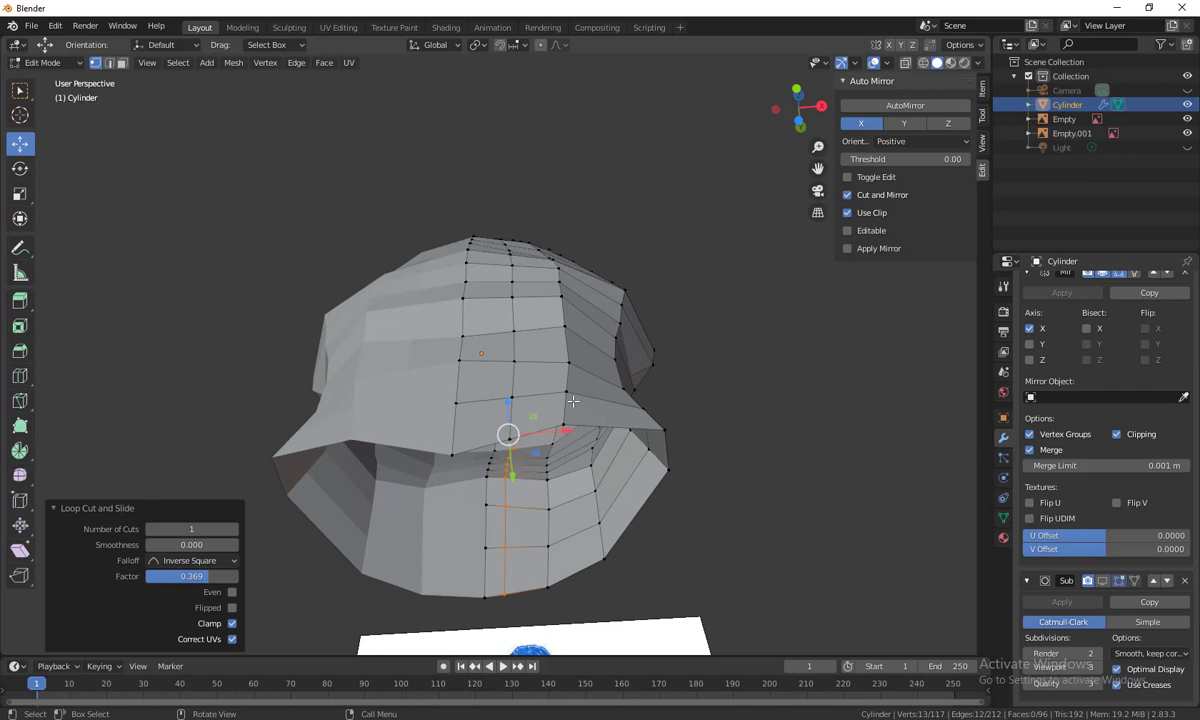
key("2")
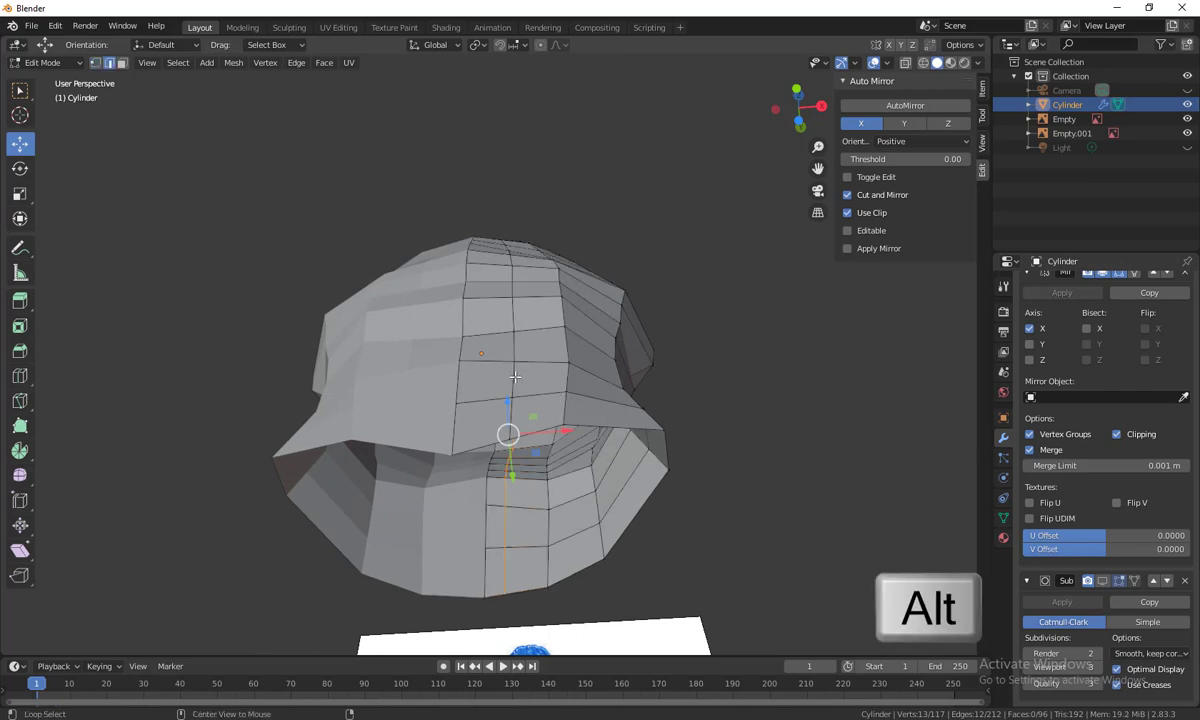
left_click(515, 377, "alt")
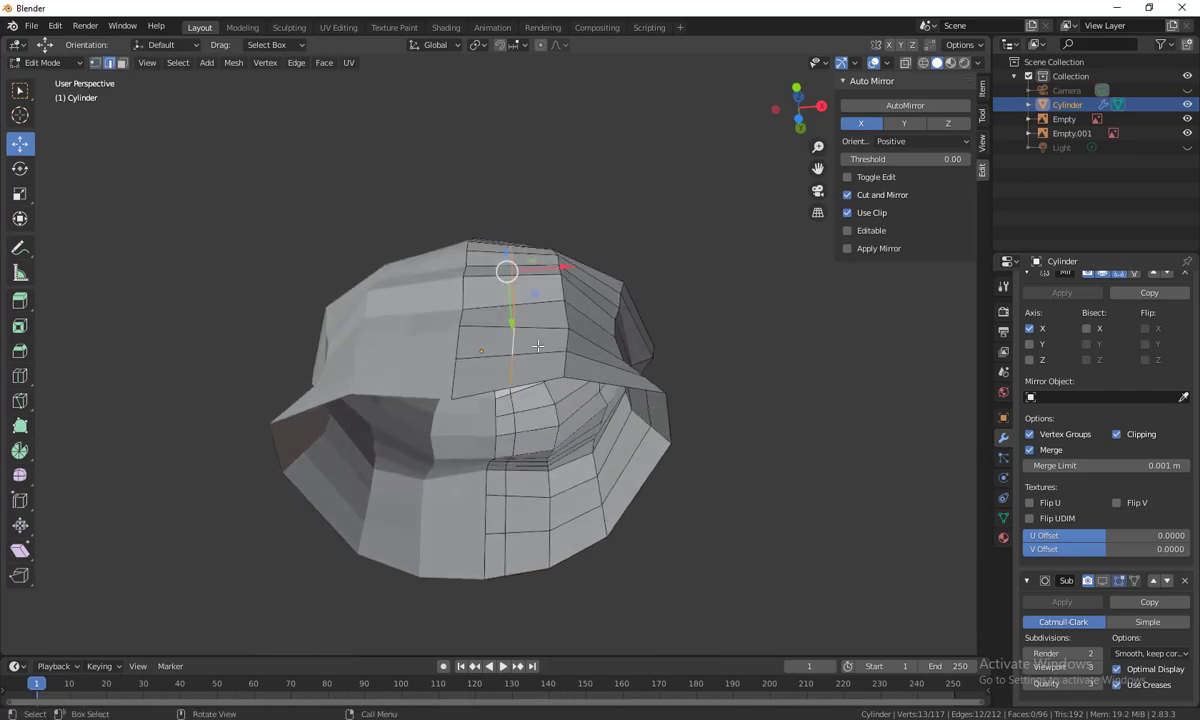
right_click(538, 345)
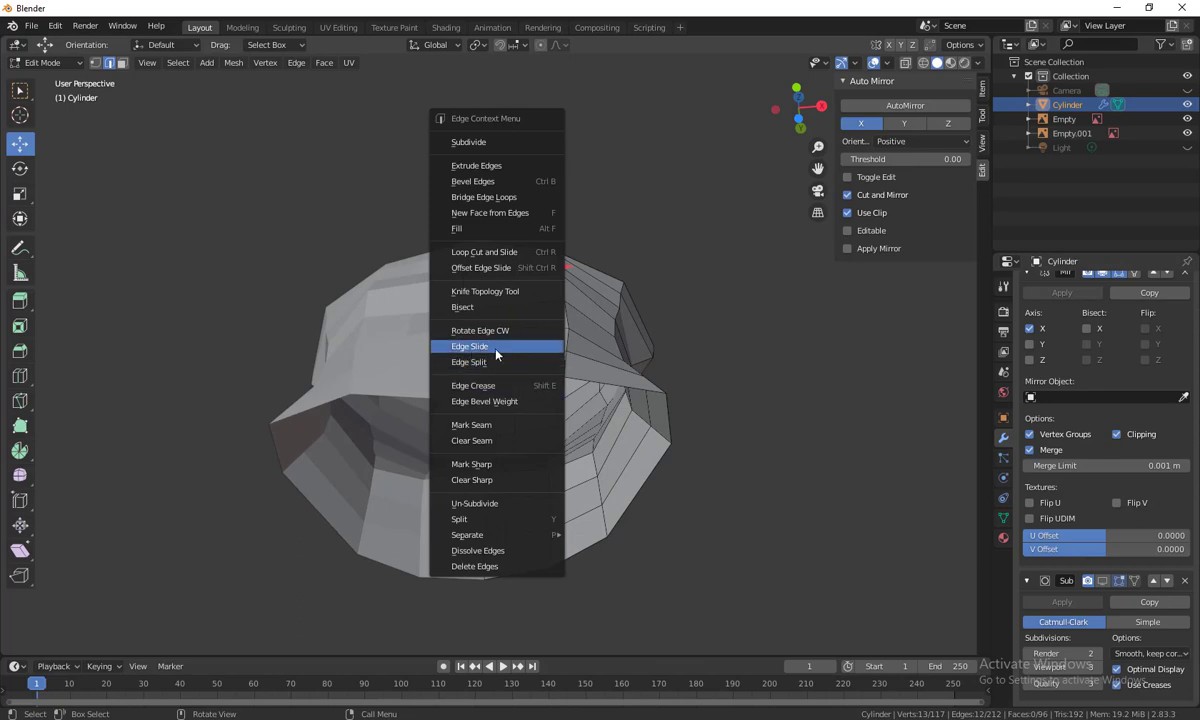
left_click(496, 347)
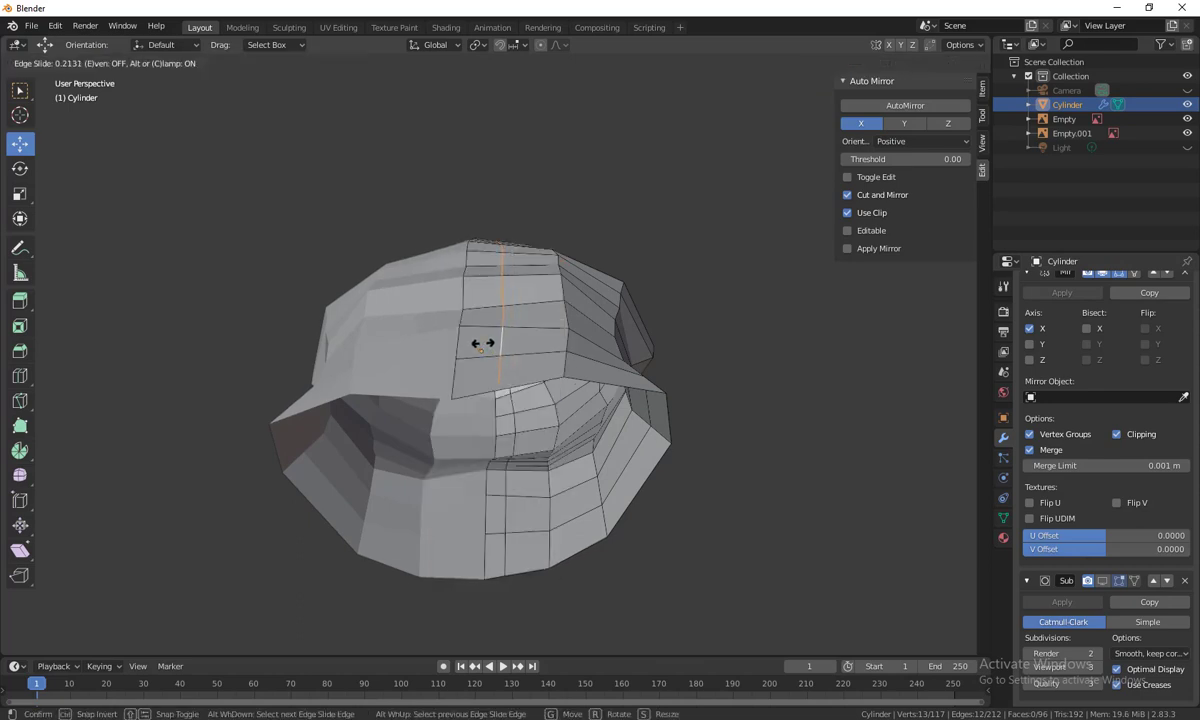
left_click(480, 343)
Bridge the front and back bottom edges beside the centerline with a strip of faces across the lower opening
middle_click_drag(718, 455, 605, 465)
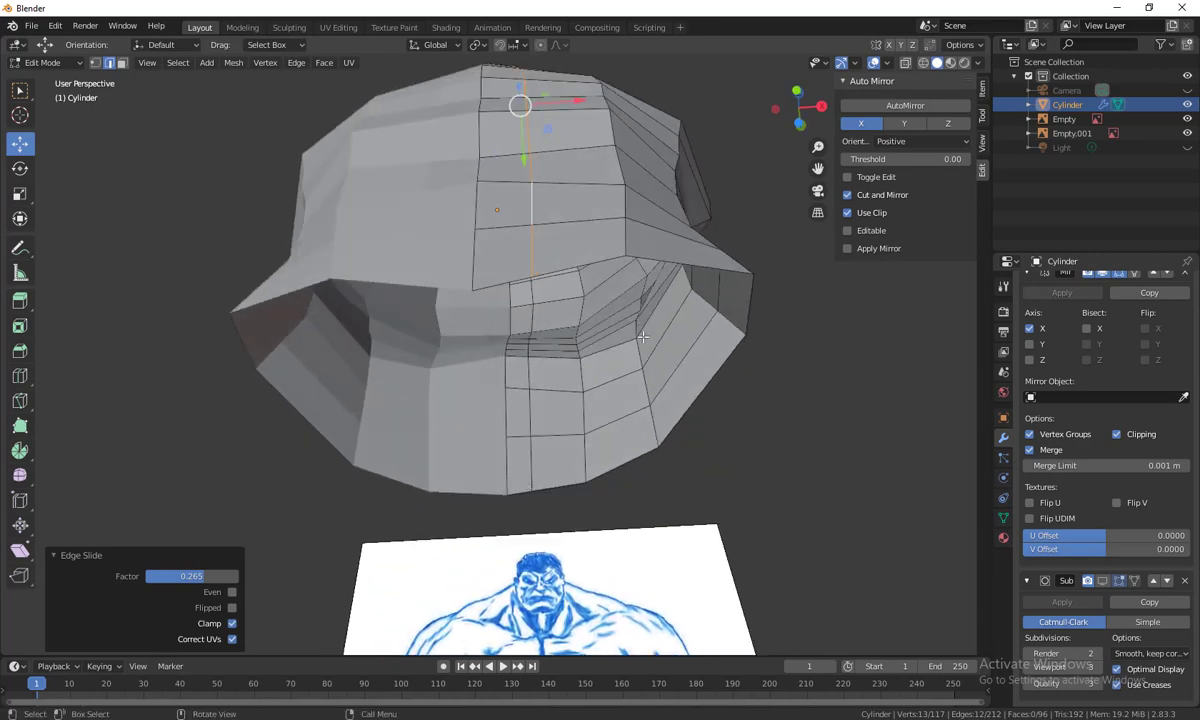
middle_click_drag(642, 337, 493, 334)
middle_click_drag(520, 478, 531, 444)
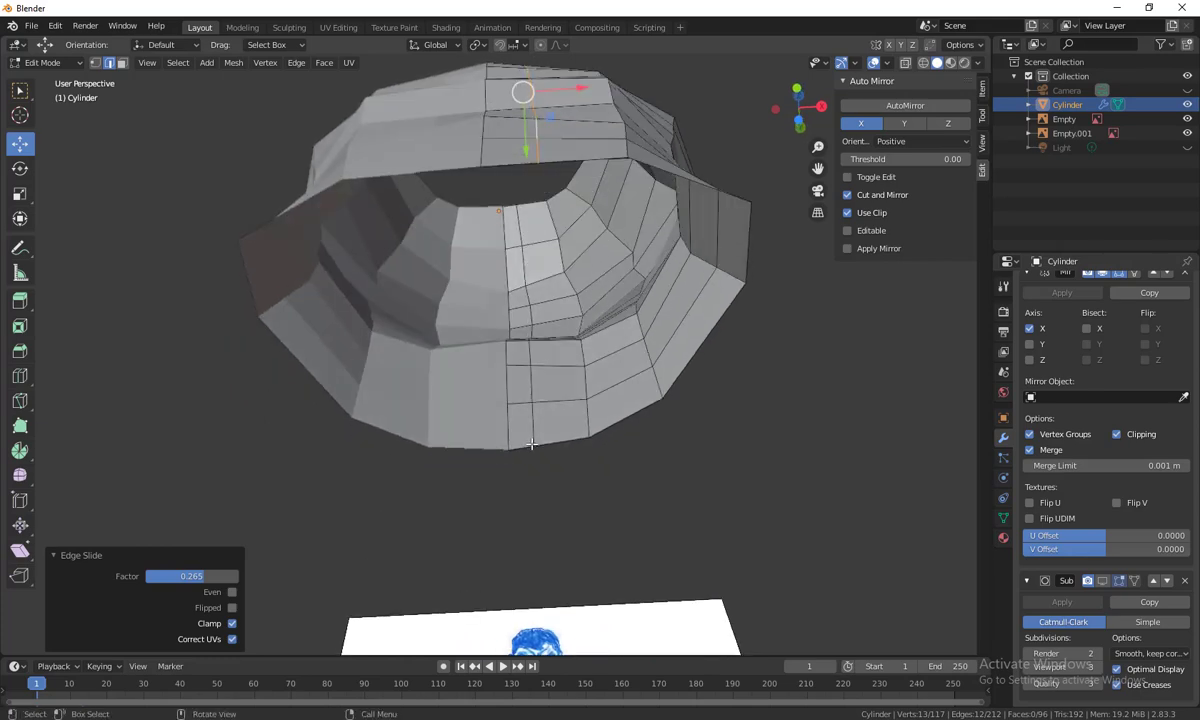
middle_click_drag(556, 387, 557, 357)
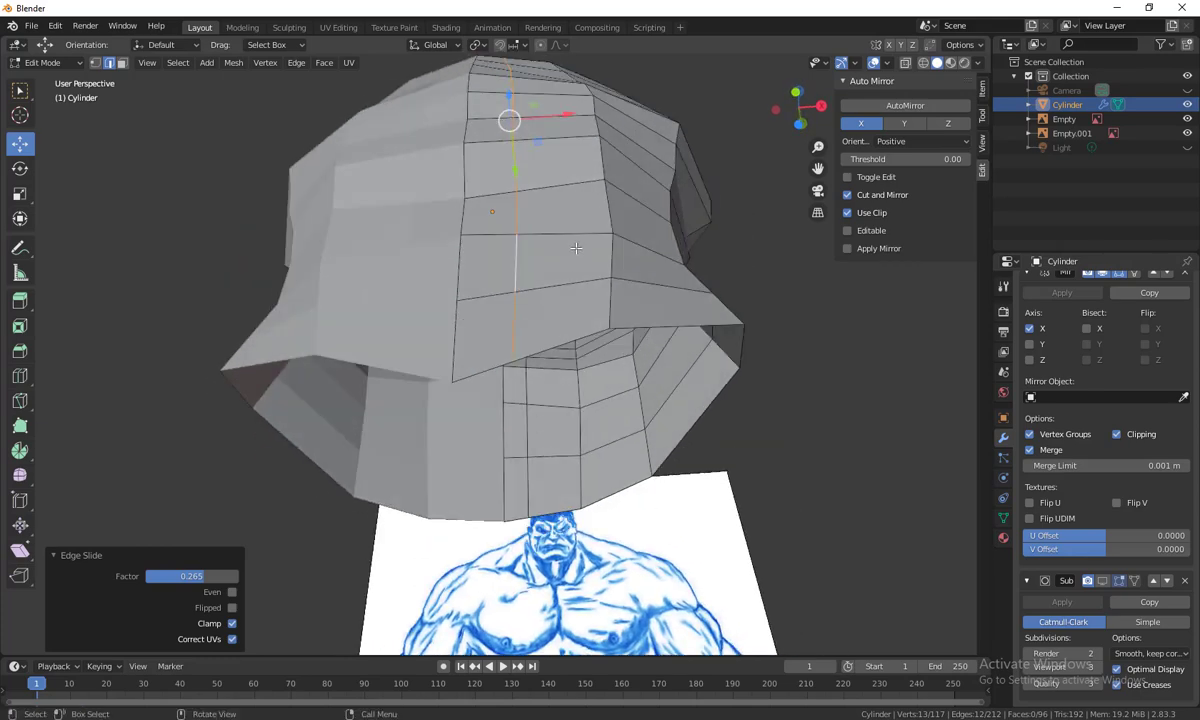
middle_click_drag(576, 247, 563, 307)
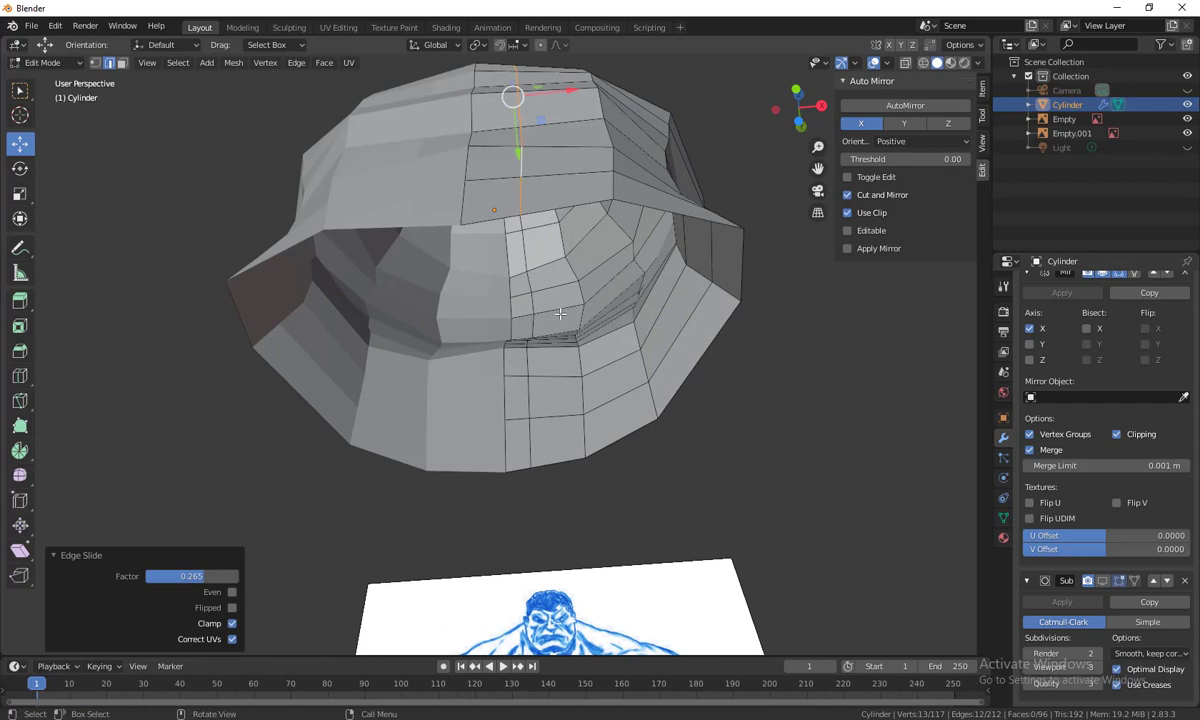
scroll(561, 310, "up", 2)
scroll(557, 300, "down", 4)
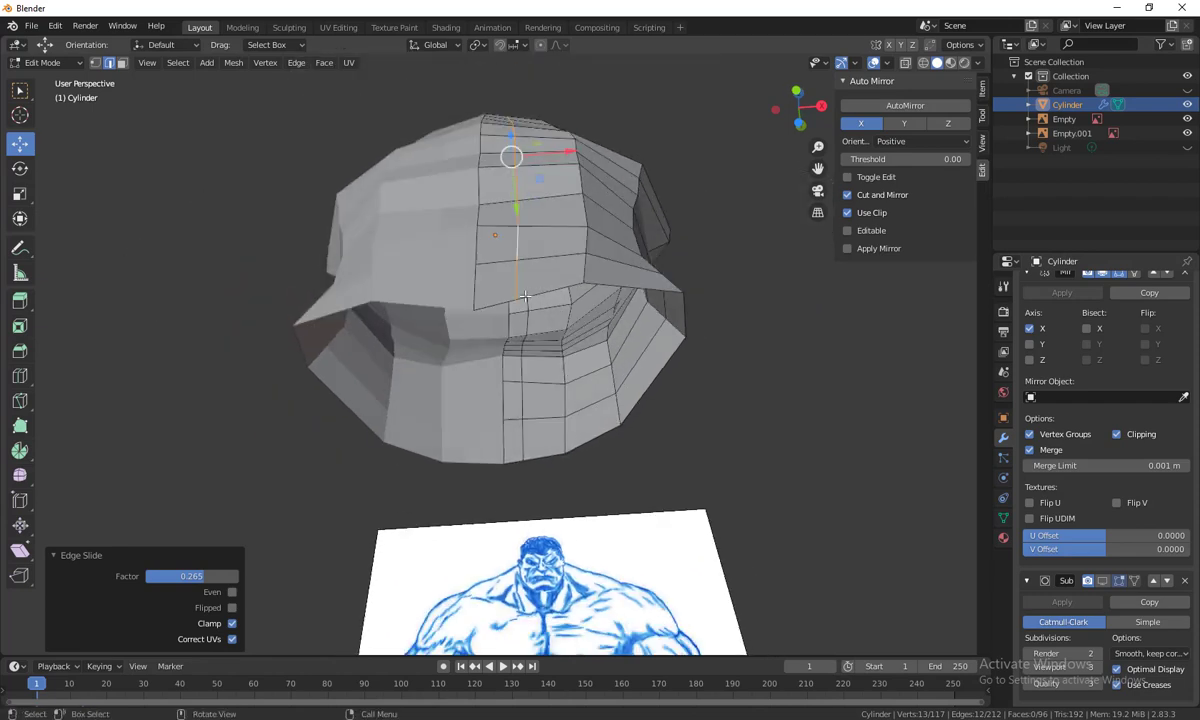
left_click(493, 302)
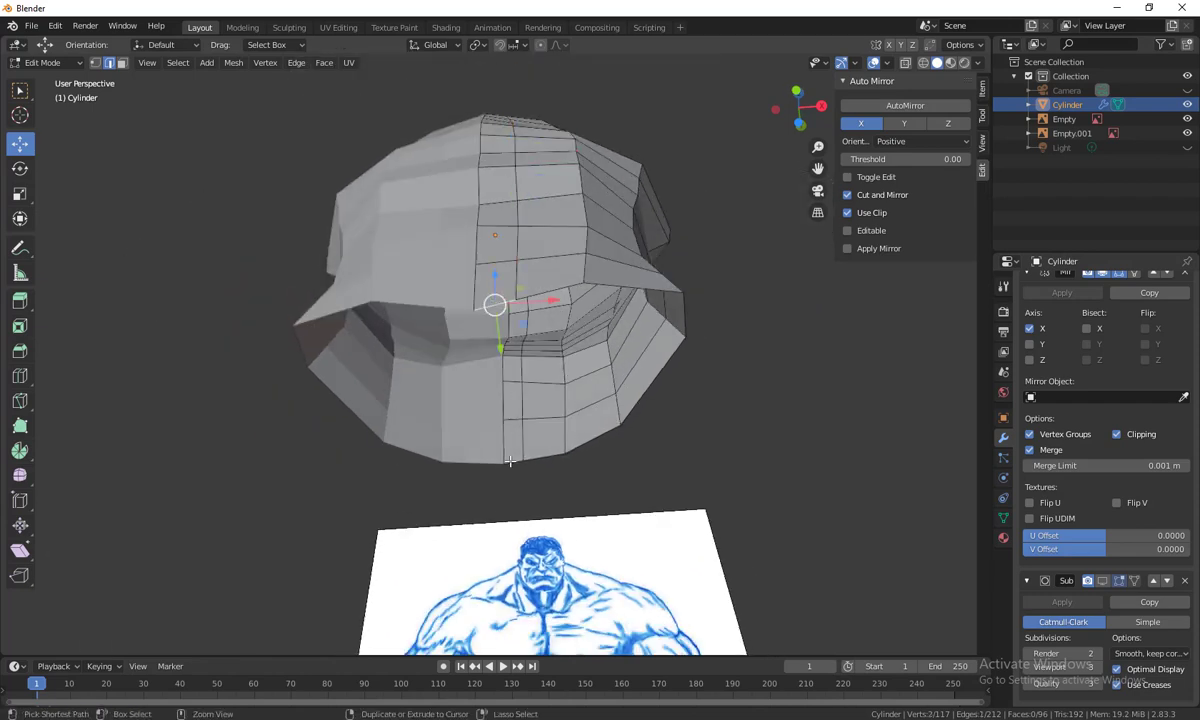
left_click(508, 452, "shift")
middle_click_drag(565, 474, 611, 476)
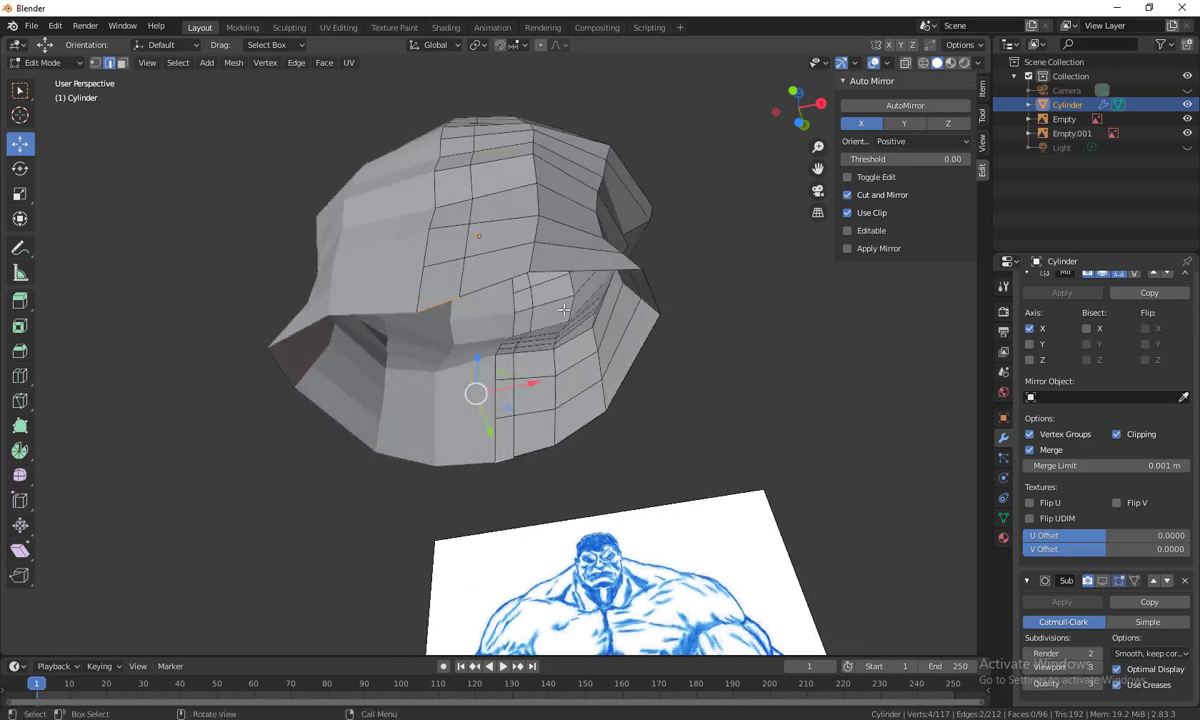
right_click(528, 290)
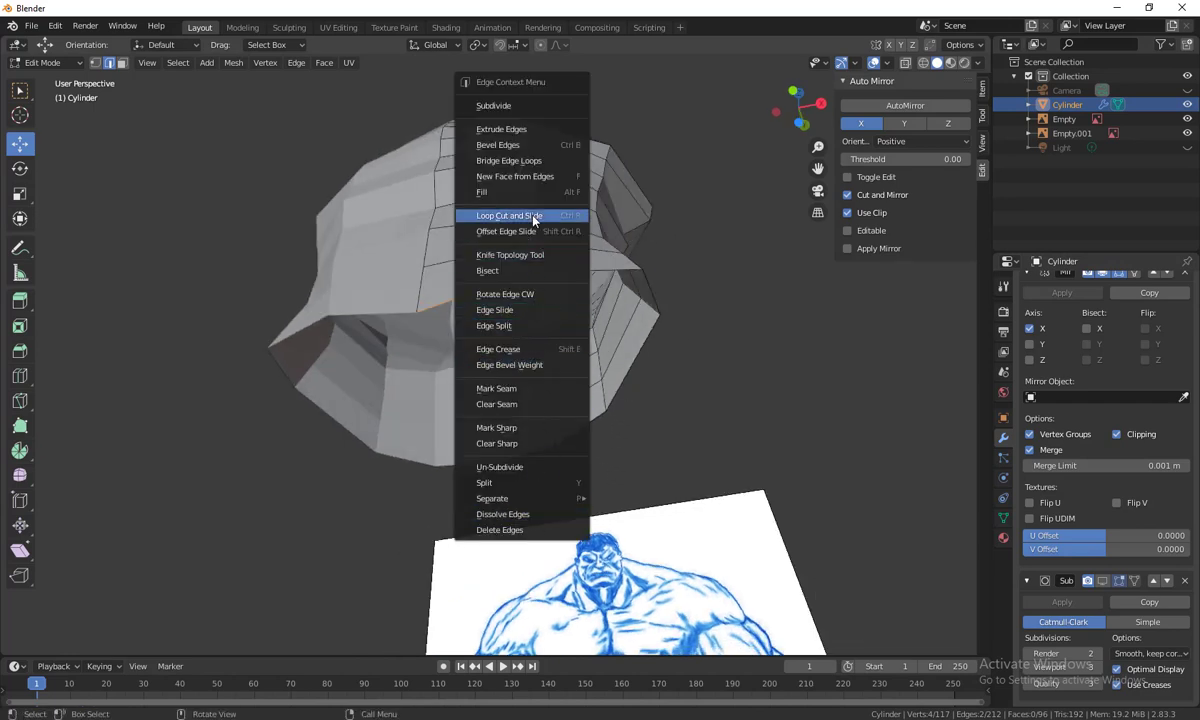
left_click(545, 162)
Add one centered loop cut across the bridging strip between the front and back of the bottom opening
middle_click_drag(545, 165, 492, 451)
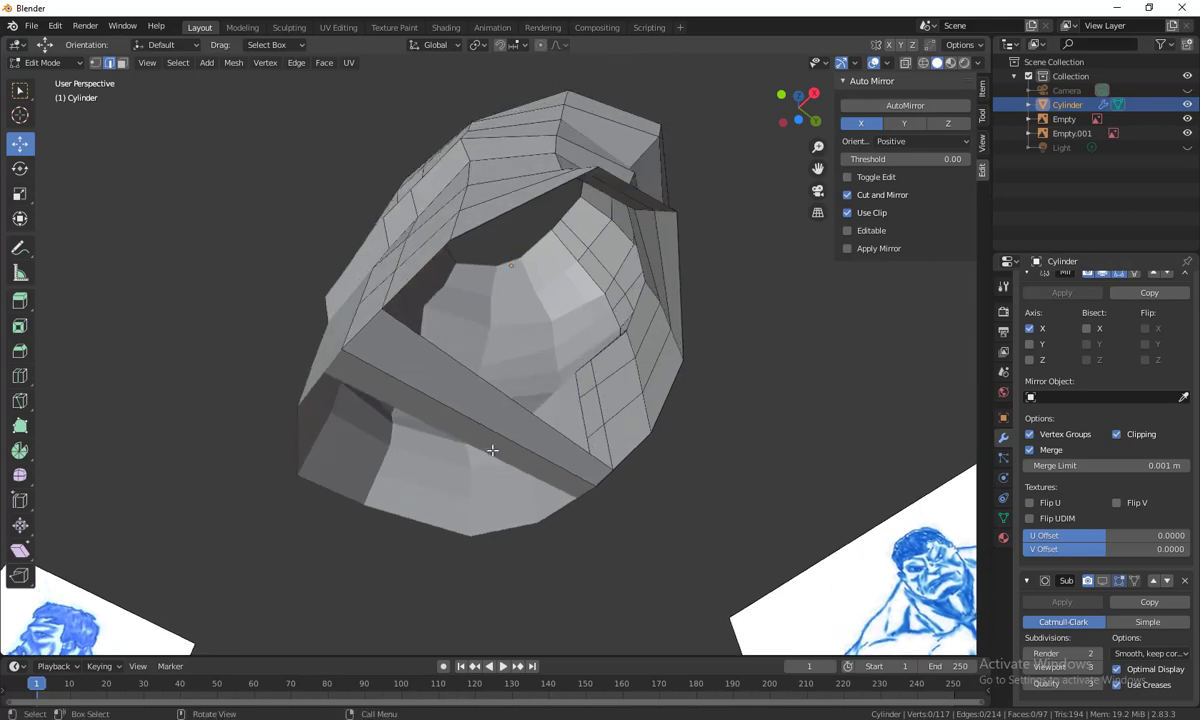
key("ctrl+r")
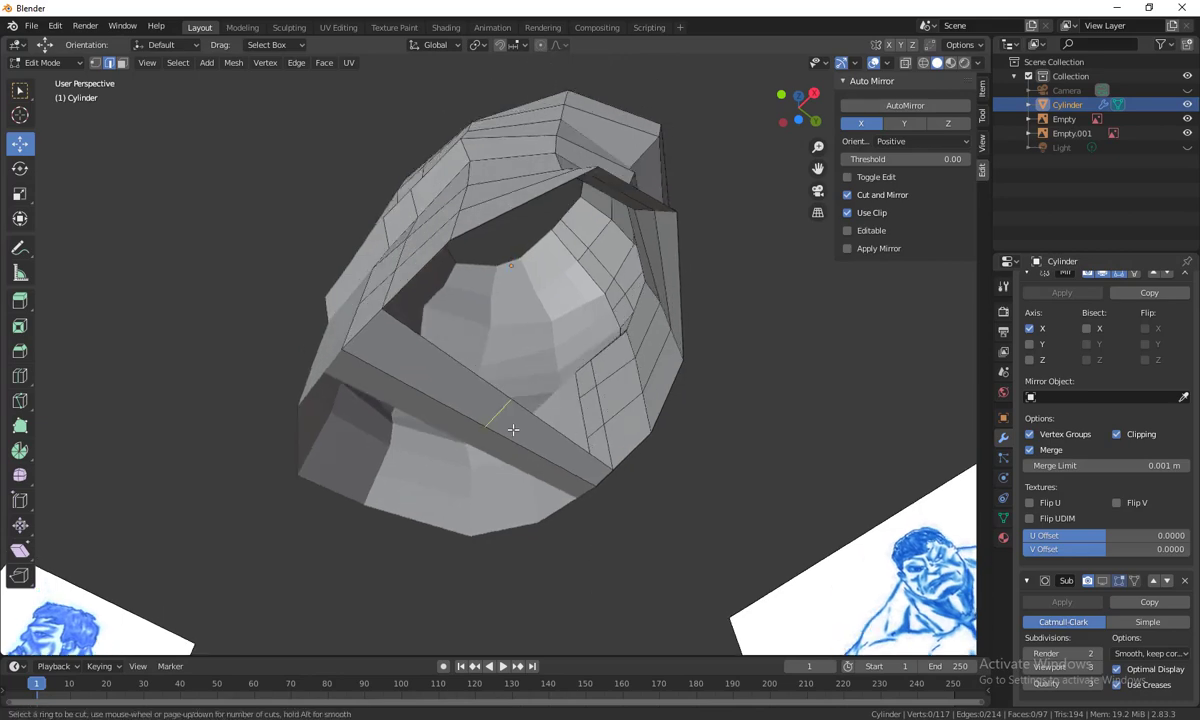
left_click(512, 429)
right_click(509, 420)
Lower the middle edge of the bridging strip about 0.13 m in Z to match the crotch in the front reference
middle_click_drag(597, 501, 621, 519)
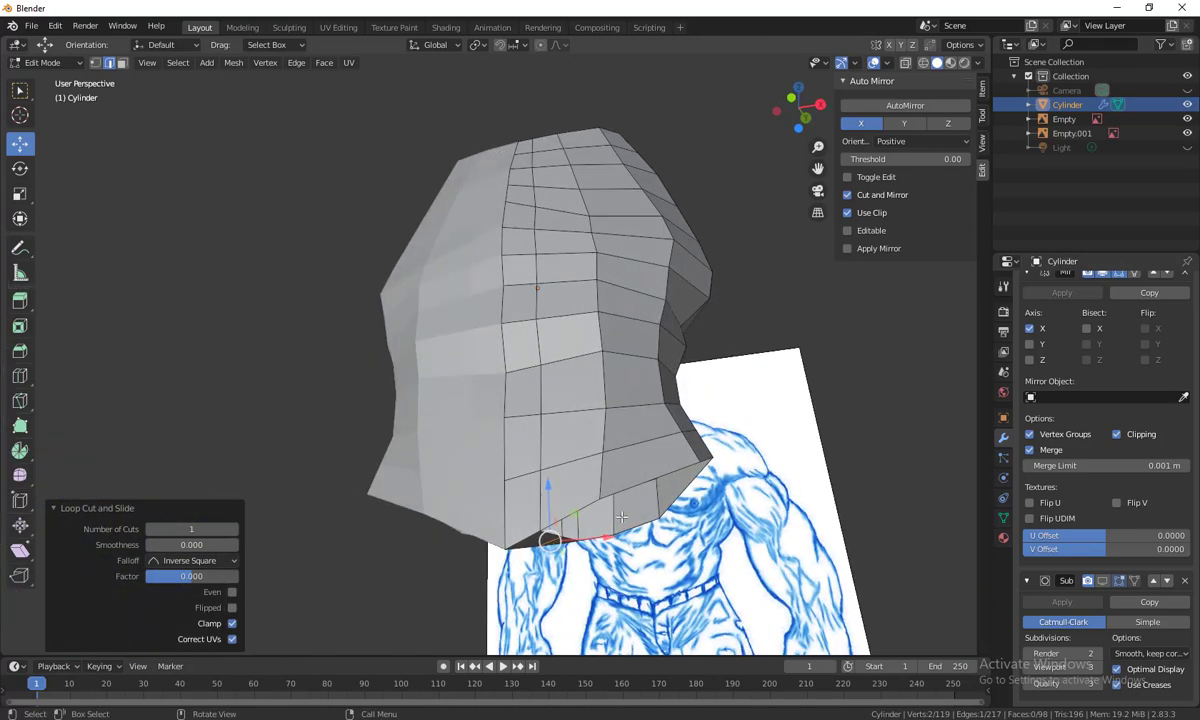
key("KP_1")
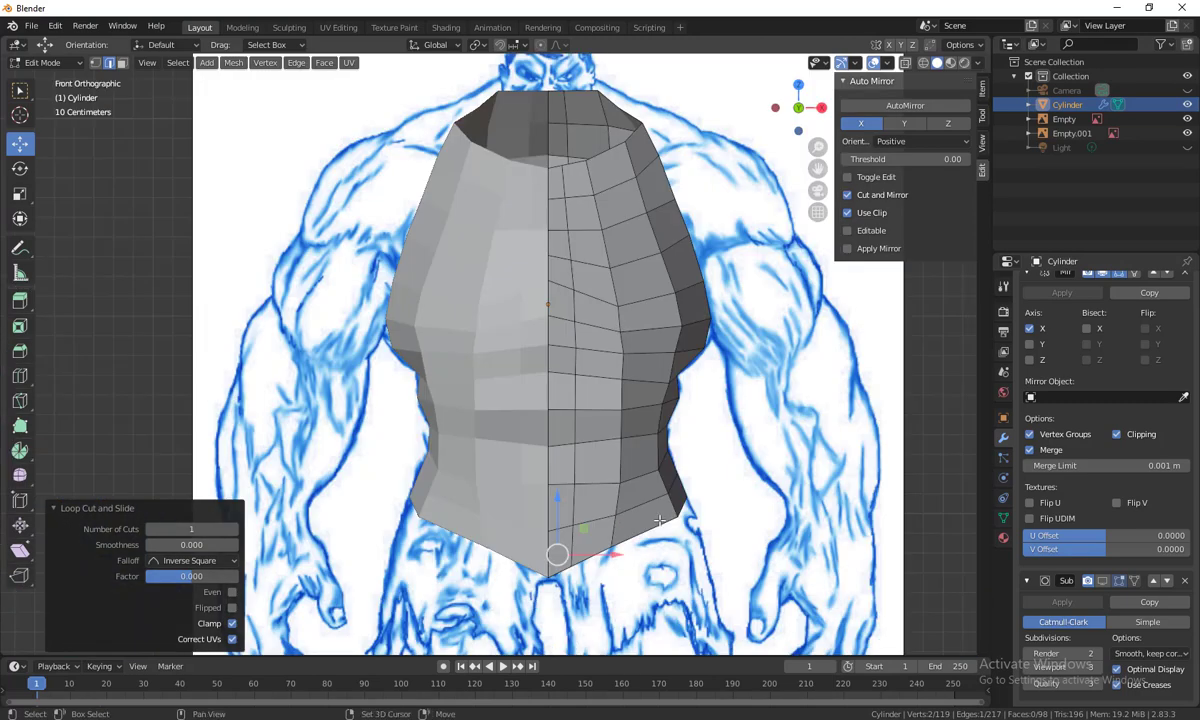
key("shift+z")
scroll(676, 526, "up", 3)
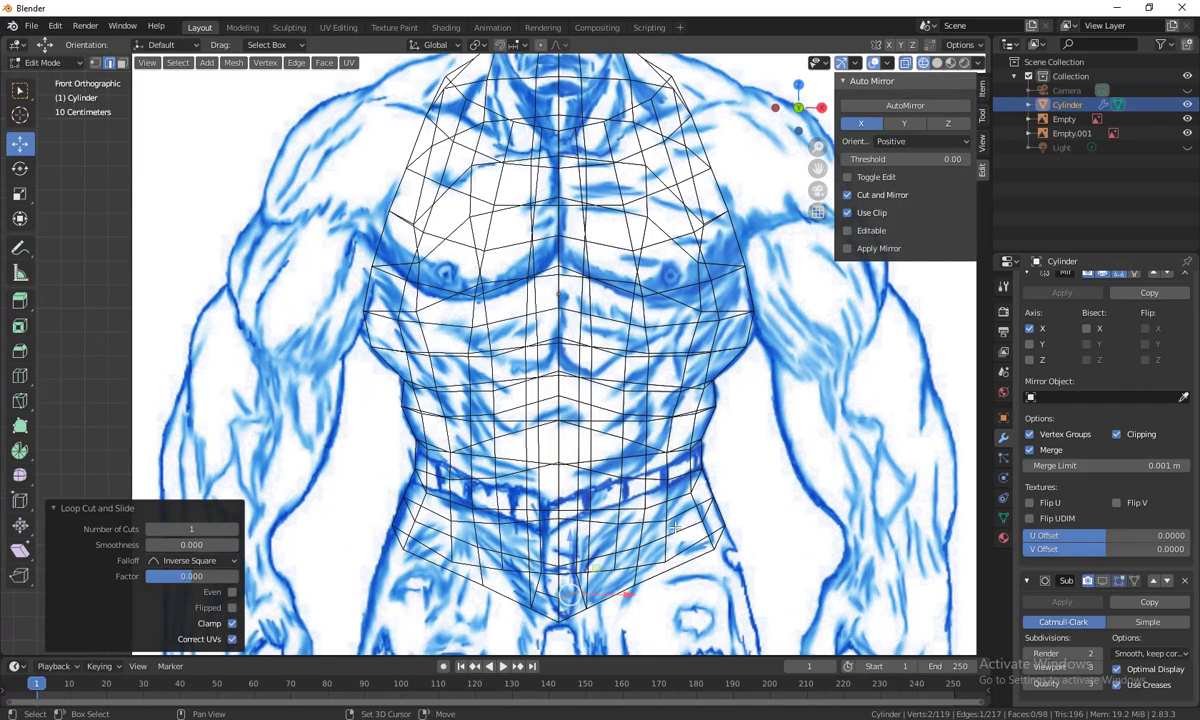
scroll(603, 428, "down", 3, "shift")
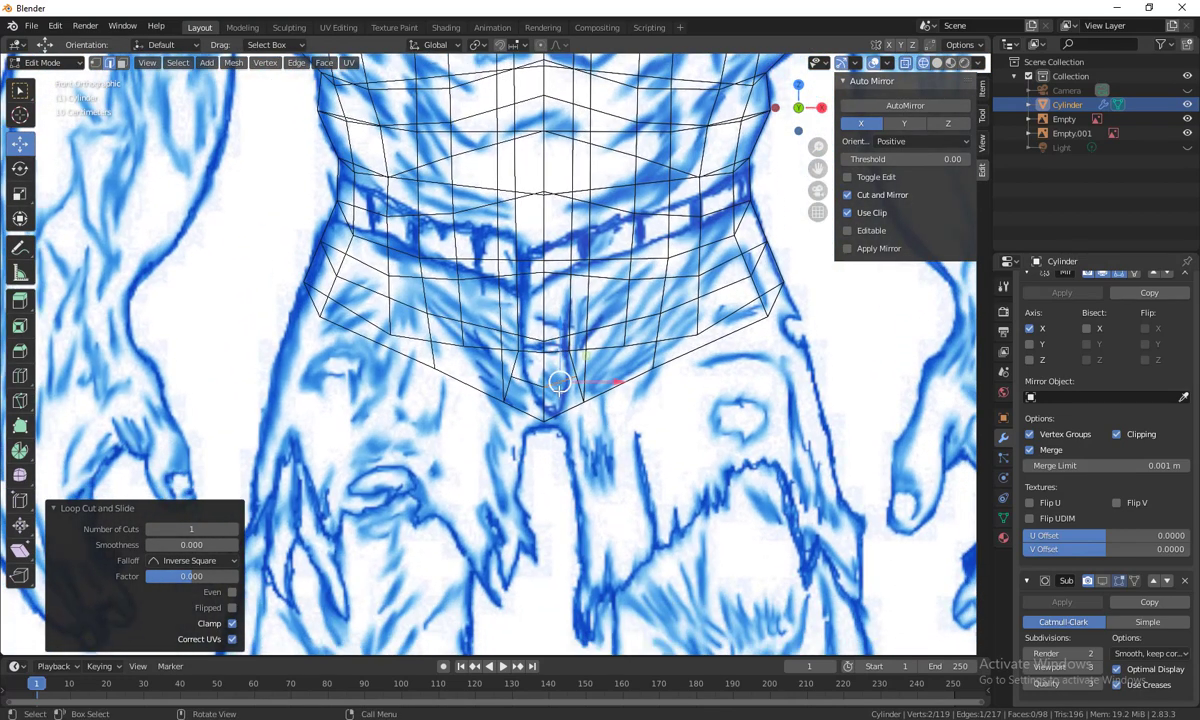
key("g")
key("z")
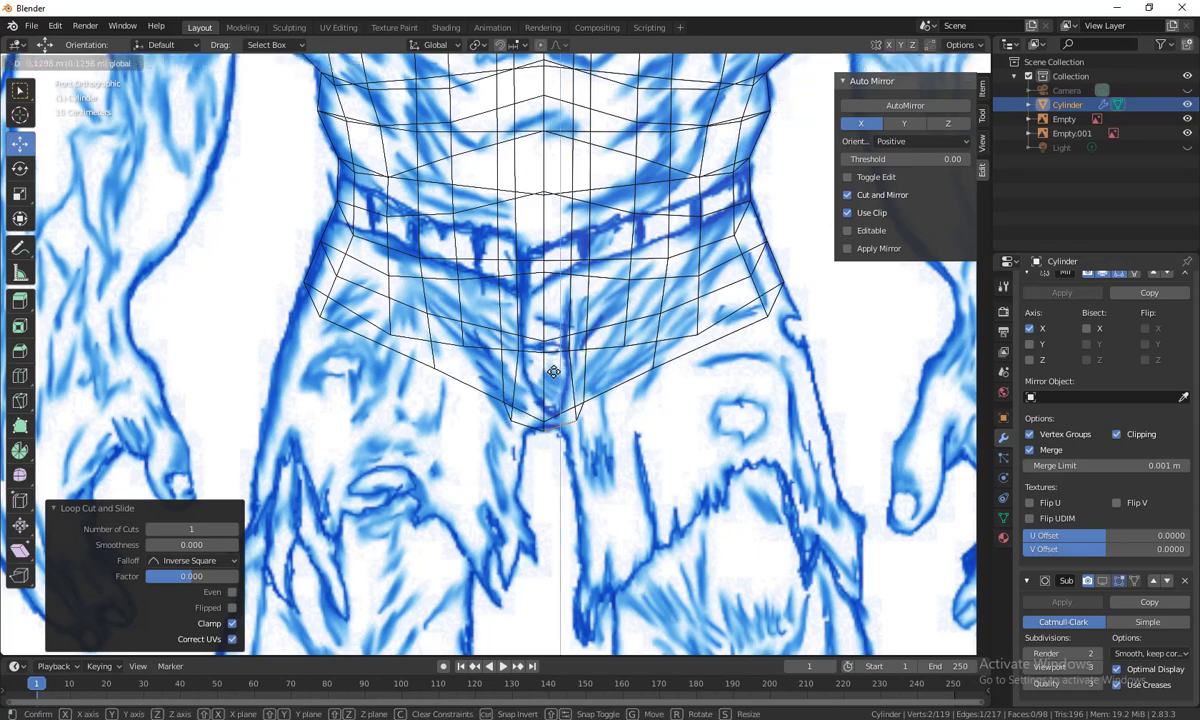
left_click(553, 371)
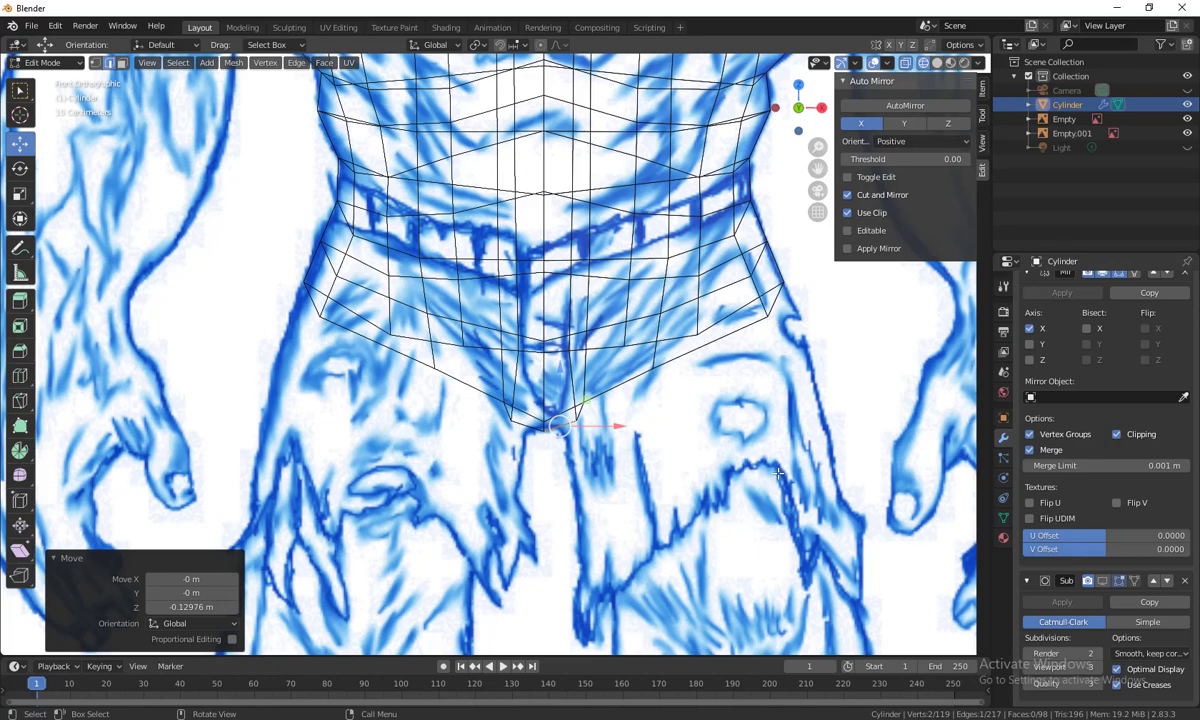
Raise the front bottom vertex on the centerline about 0.156 m in Z
scroll(778, 475, "down", 5)
middle_click_drag(778, 475, 698, 465)
scroll(698, 465, "up", 2)
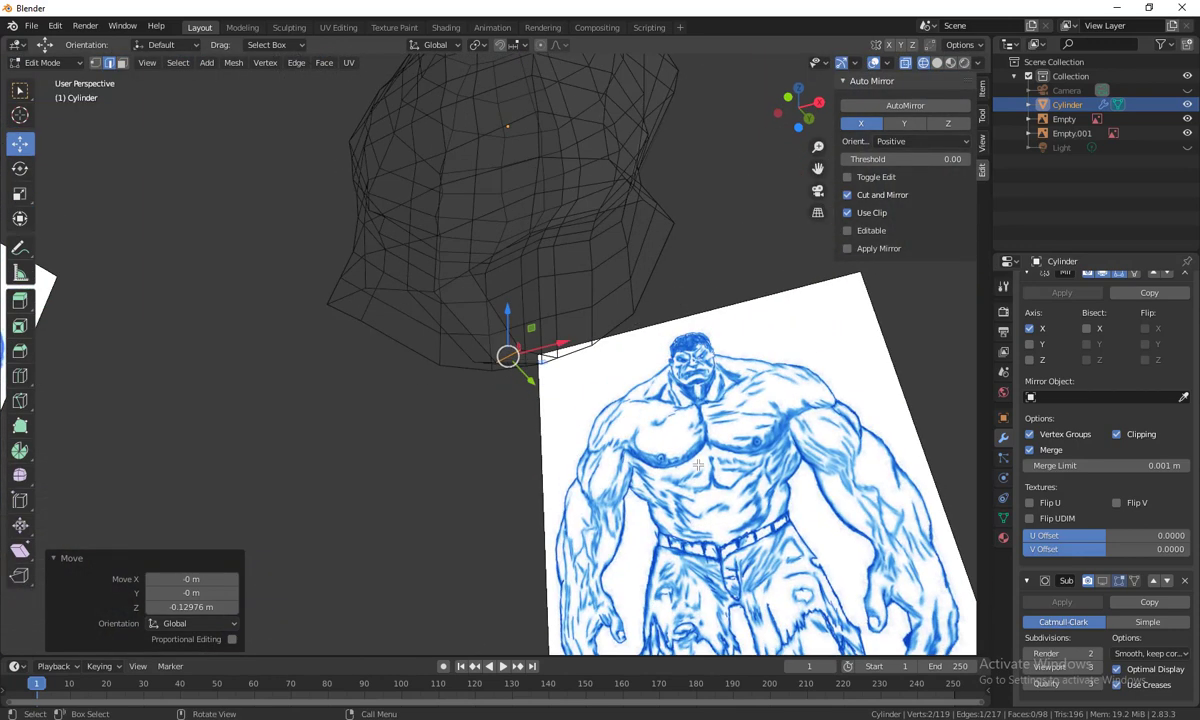
key("ctrl+Tab")
mouse_move(670, 311)
middle_mouse_down()
mouse_move(691, 353)
mouse_move(515, 500)
middle_mouse_up()
key("shift+z")
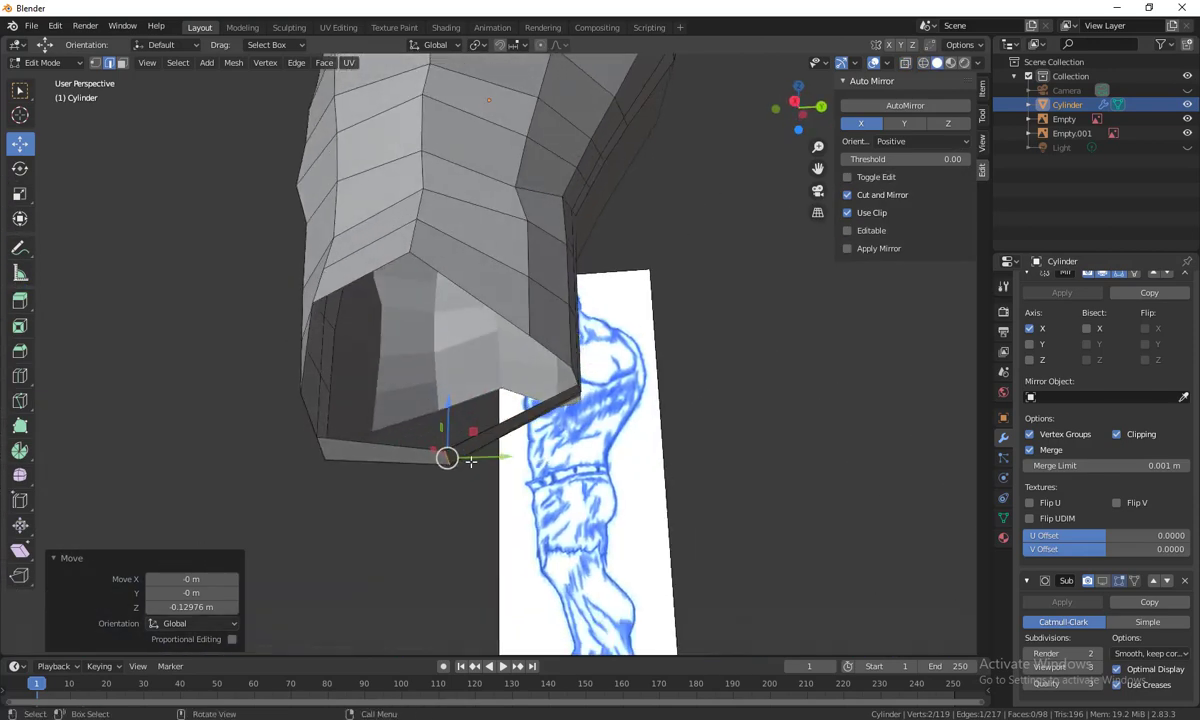
middle_click_drag(471, 461, 421, 447)
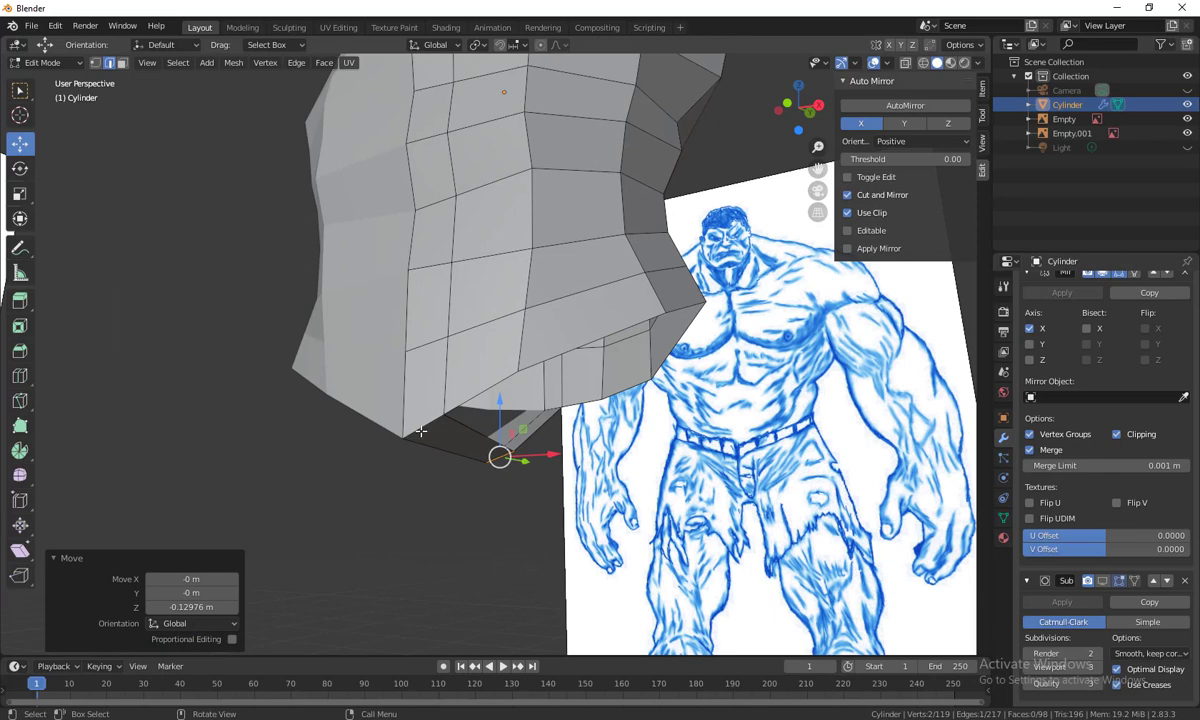
key("1")
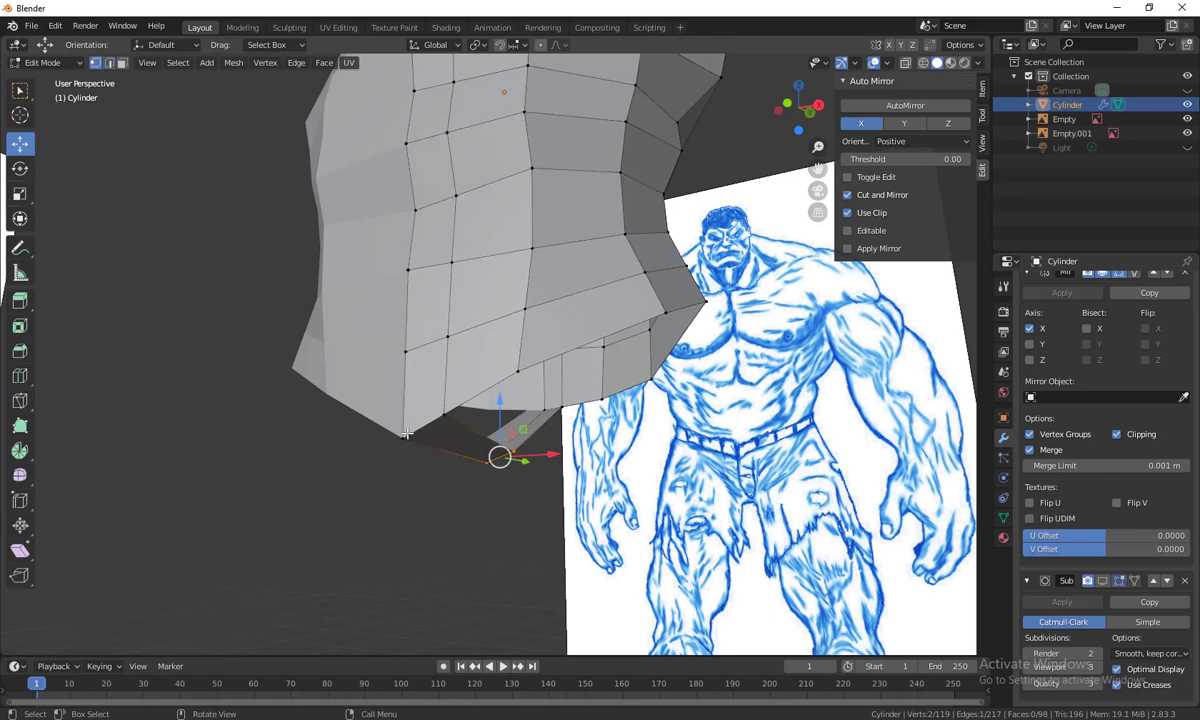
left_click(403, 435)
key("g")
key("z")
left_click(413, 338)
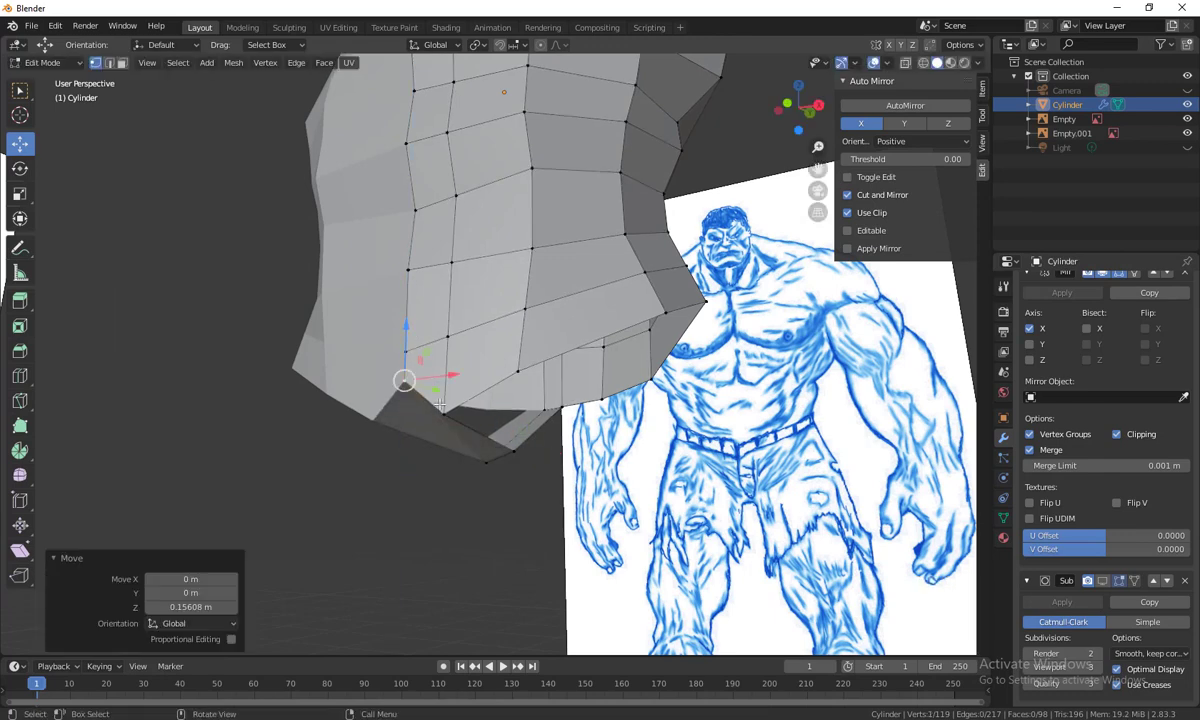
Raise the bottom vertex beside the front centerline about 0.089 m and the second-lowest centerline vertex about 0.055 m in Z
left_click(446, 407)
key("g")
key("z")
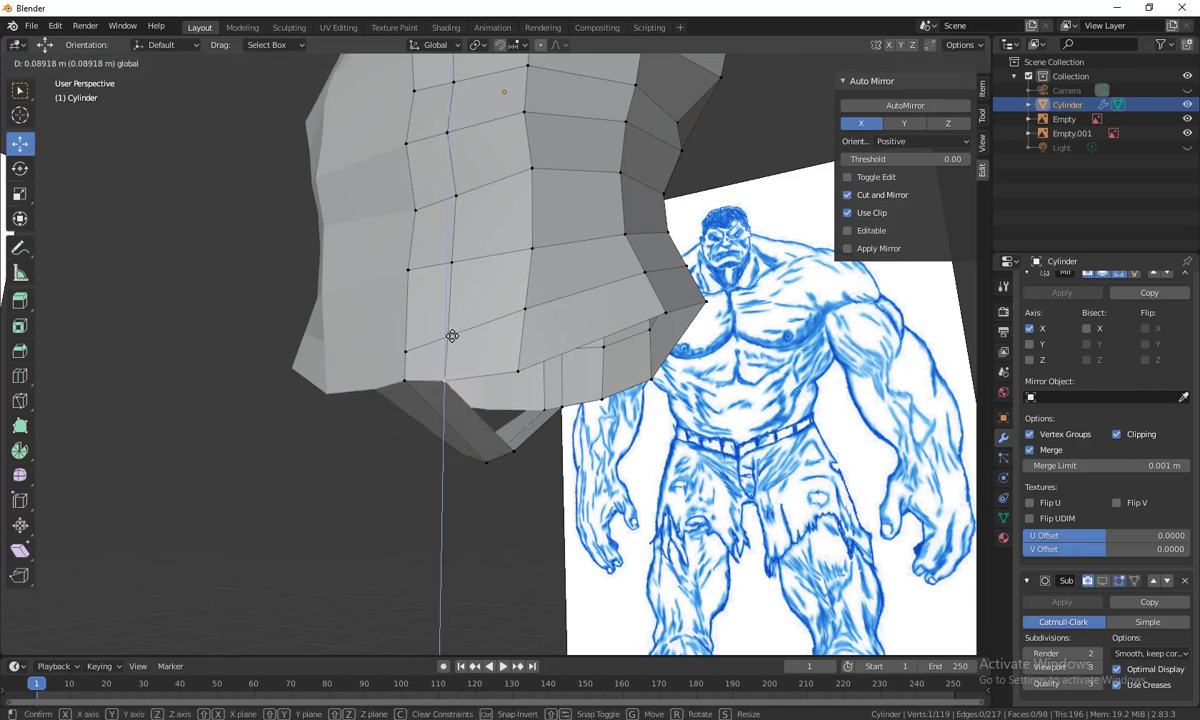
left_click(452, 336)
left_click(405, 351)
key("g")
key("z")
left_click(484, 491)
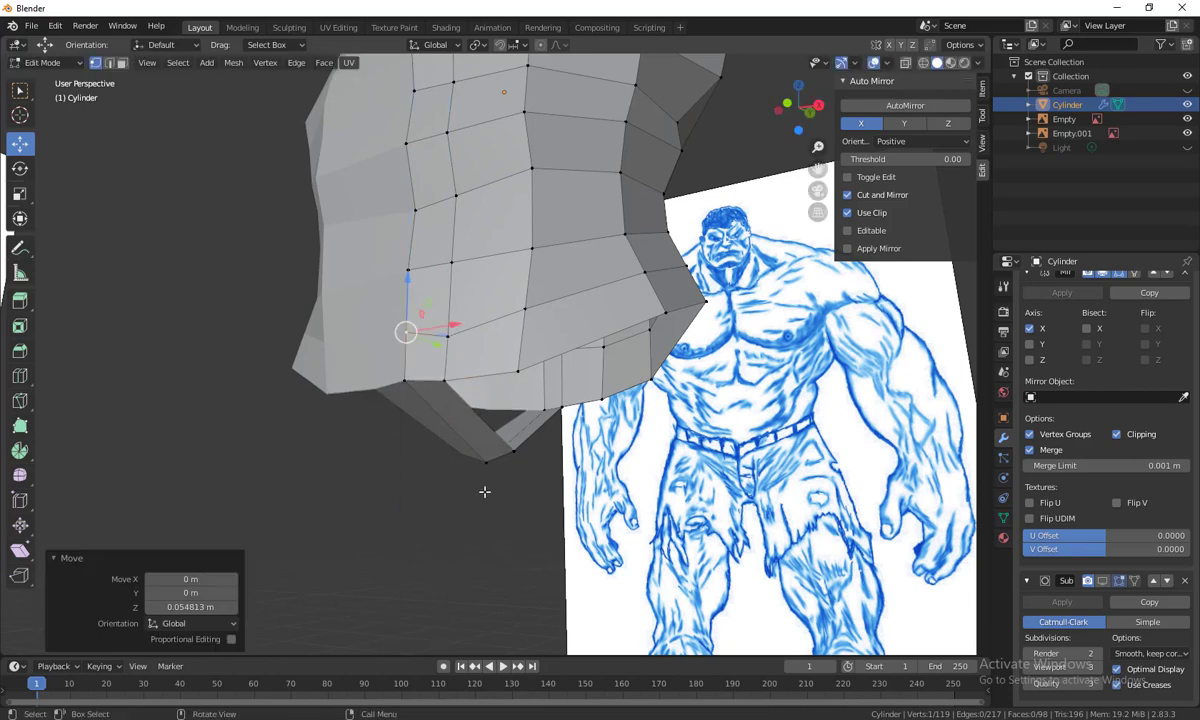
Pull the back bottom rim inward in Y near the bridging strip, moving the adjoining rim vertex about 0.041 m toward the front
middle_click_drag(484, 491, 471, 472)
middle_click_drag(563, 467, 585, 350)
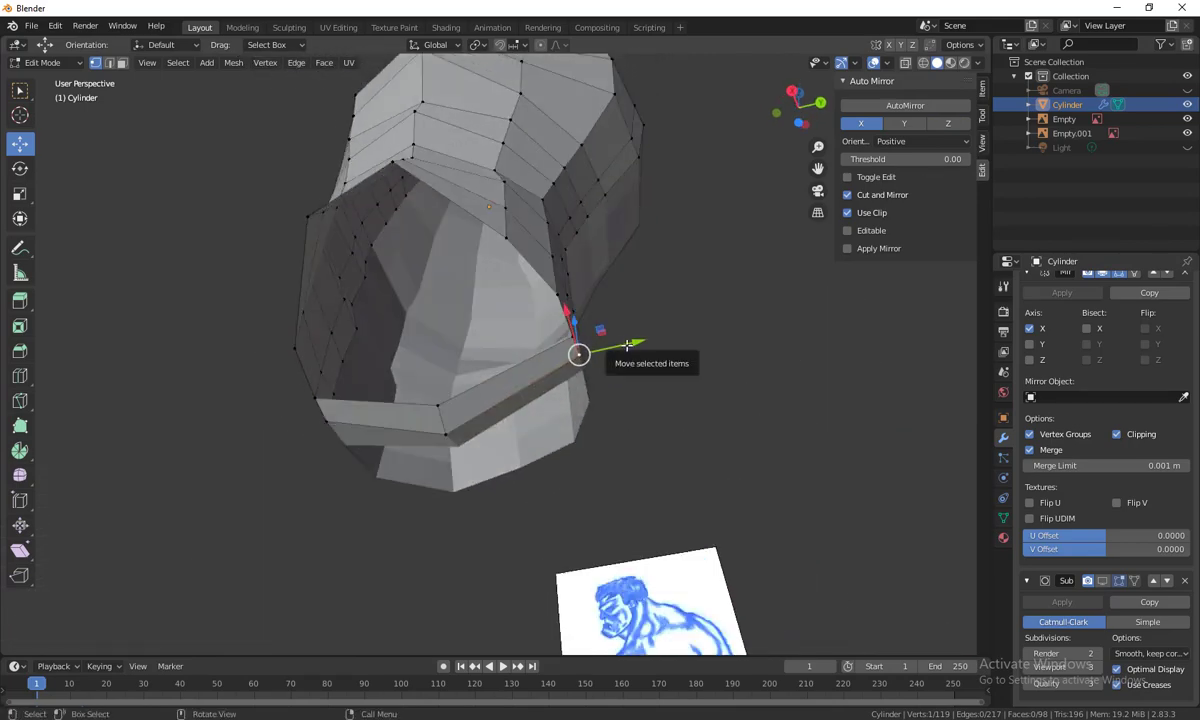
left_click_drag(587, 349, 532, 390)
middle_click_drag(532, 390, 568, 348)
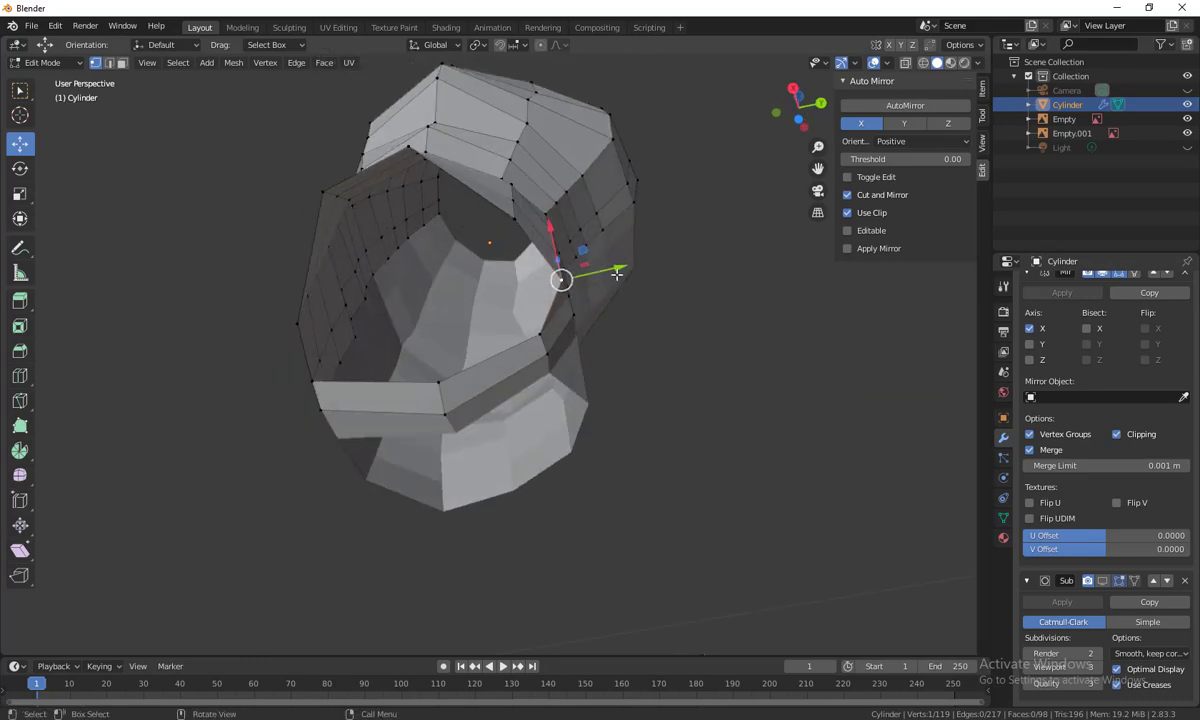
key("g")
key("y")
left_click(568, 345)
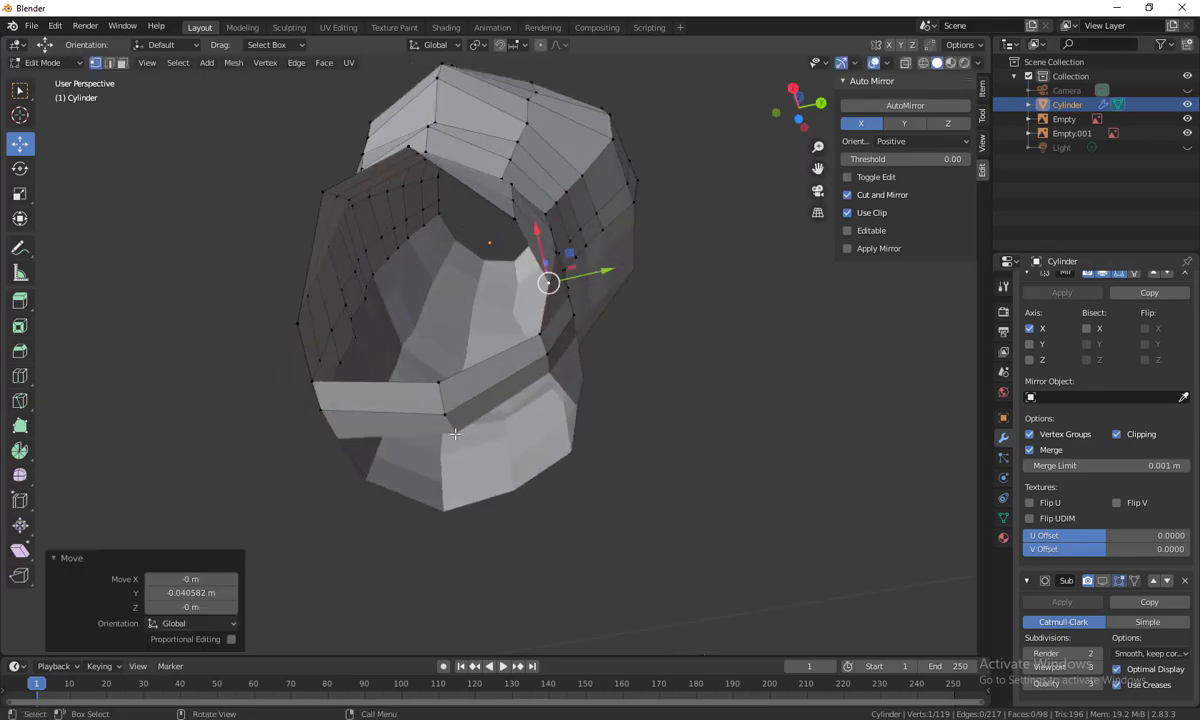
Move the outer back part of the bottom rim outward in X with vertex moves of about 0.114 m and 0.064 m
middle_click_drag(455, 432, 520, 408)
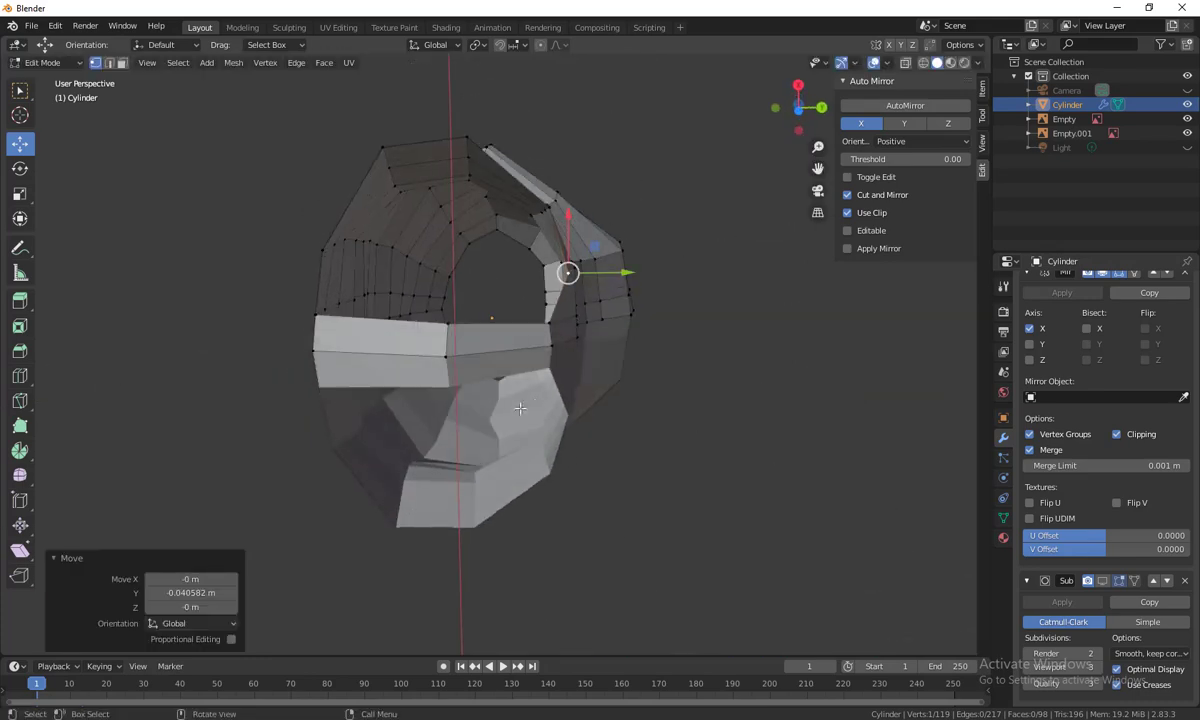
left_click(548, 183)
key("g")
key("x")
left_click(555, 171)
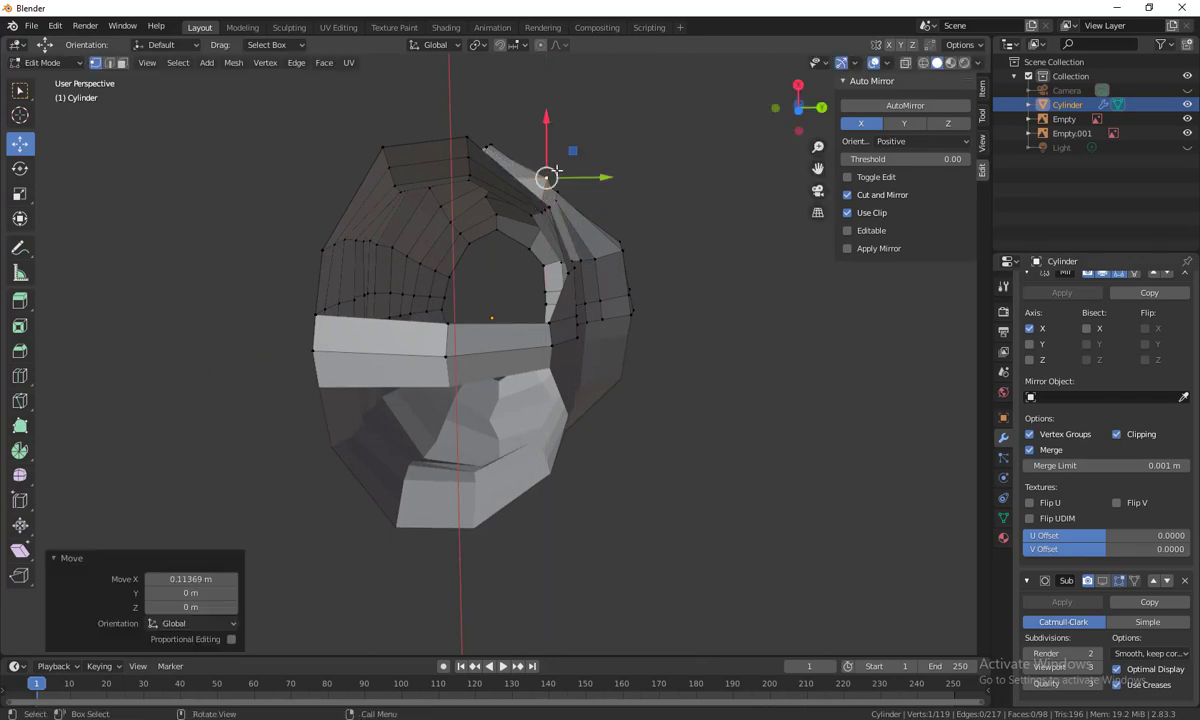
left_click(549, 200)
middle_click_drag(530, 260, 499, 288)
left_click(438, 184)
key("g")
key("x")
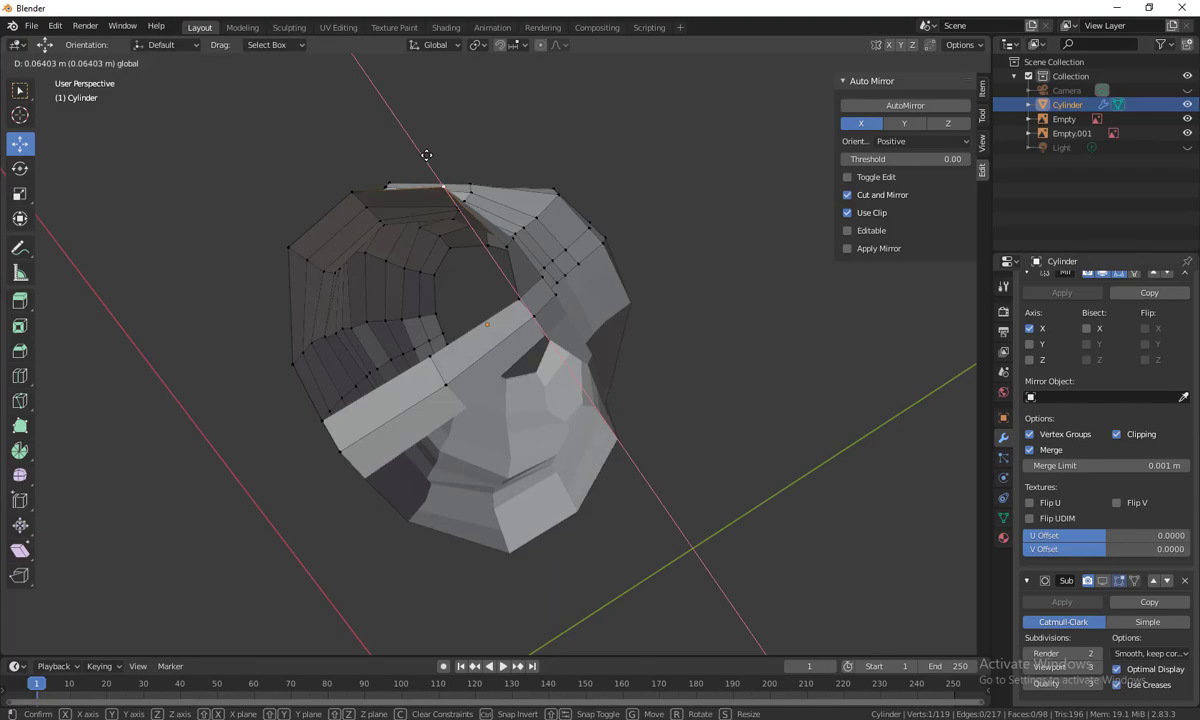
left_click(429, 161)
Add one centered vertical loop cut through the wide strip of faces on the outer front of the torso
mouse_move(429, 161)
middle_mouse_down()
mouse_move(501, 313)
mouse_move(617, 358)
mouse_move(605, 506)
mouse_move(660, 500)
mouse_move(577, 486)
mouse_move(673, 384)
middle_mouse_up()
middle_click_drag(607, 333, 677, 398)
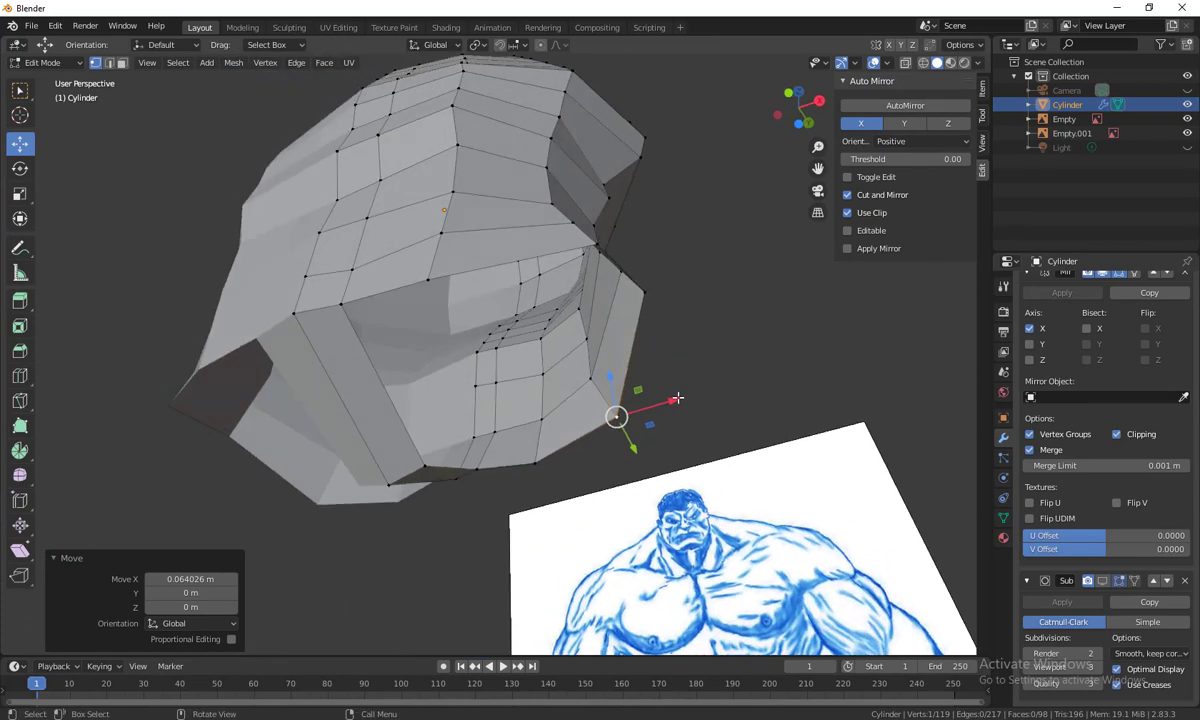
mouse_move(654, 286)
middle_mouse_down()
mouse_move(715, 356)
mouse_move(657, 281)
middle_mouse_up()
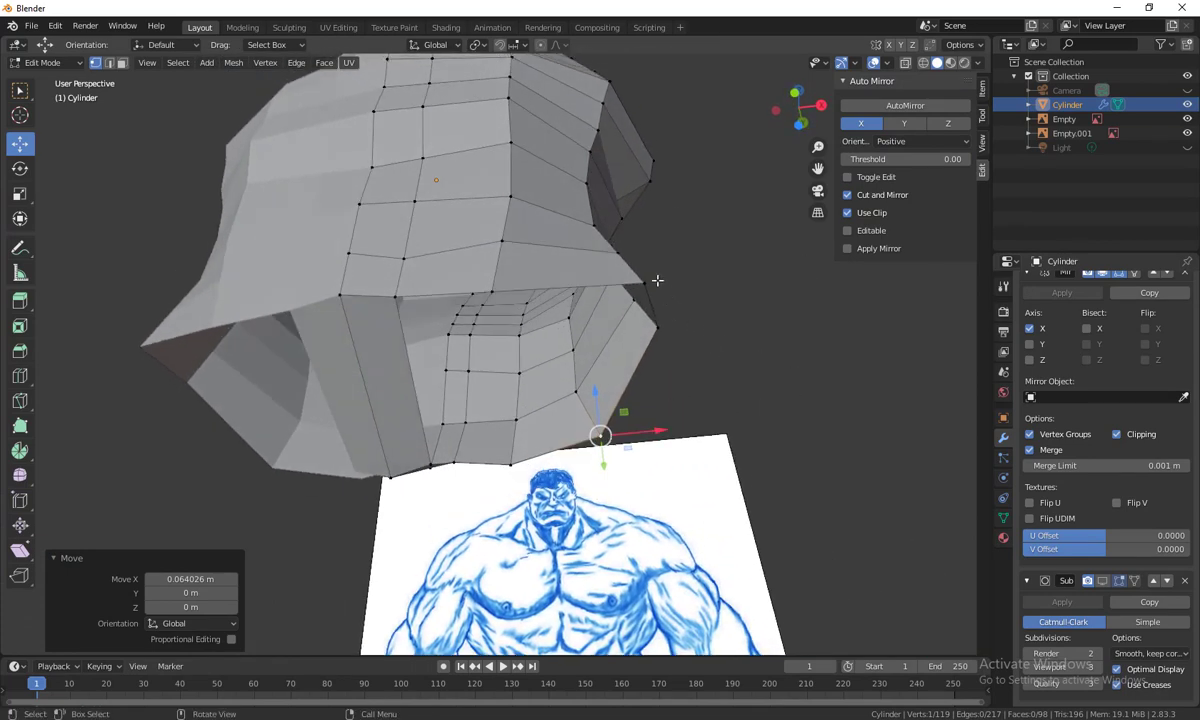
mouse_move(465, 498)
middle_mouse_down()
mouse_move(534, 482)
mouse_move(492, 543)
mouse_move(651, 469)
mouse_move(654, 568)
mouse_move(447, 62)
mouse_move(493, 463)
mouse_move(438, 263)
middle_mouse_up()
mouse_move(596, 441)
middle_mouse_down()
mouse_move(595, 490)
mouse_move(581, 437)
mouse_move(568, 522)
mouse_move(553, 497)
mouse_move(567, 432)
middle_mouse_up()
key("2")
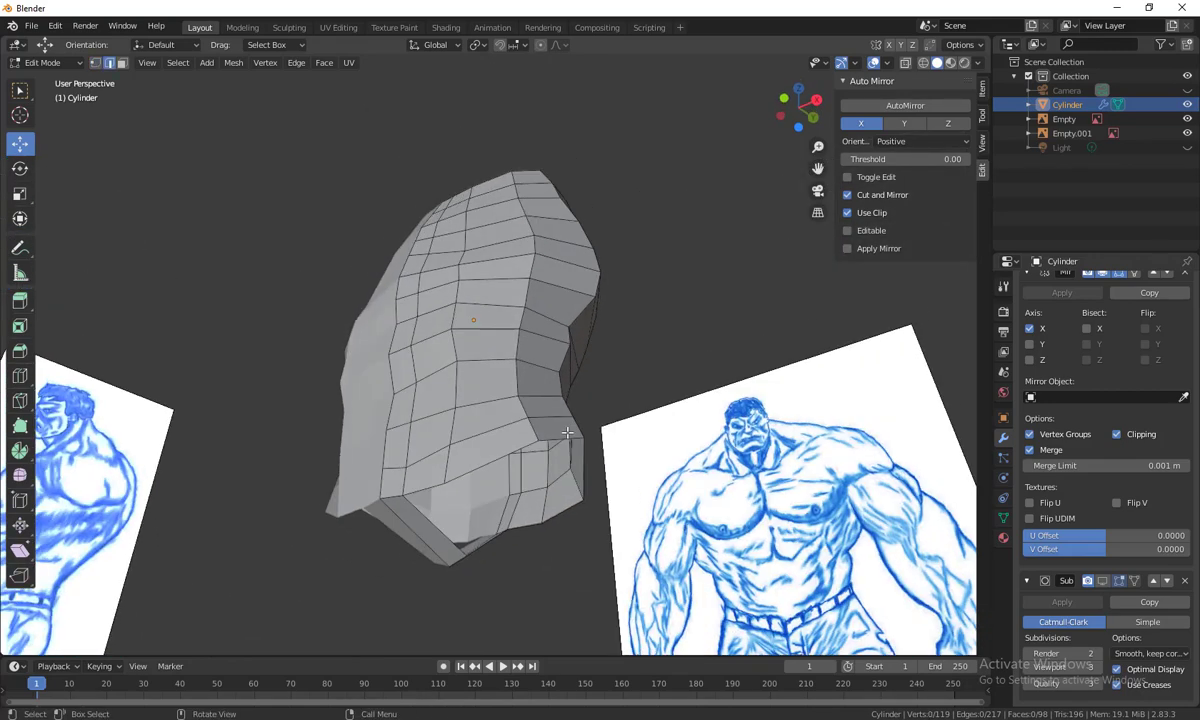
key("ctrl+r")
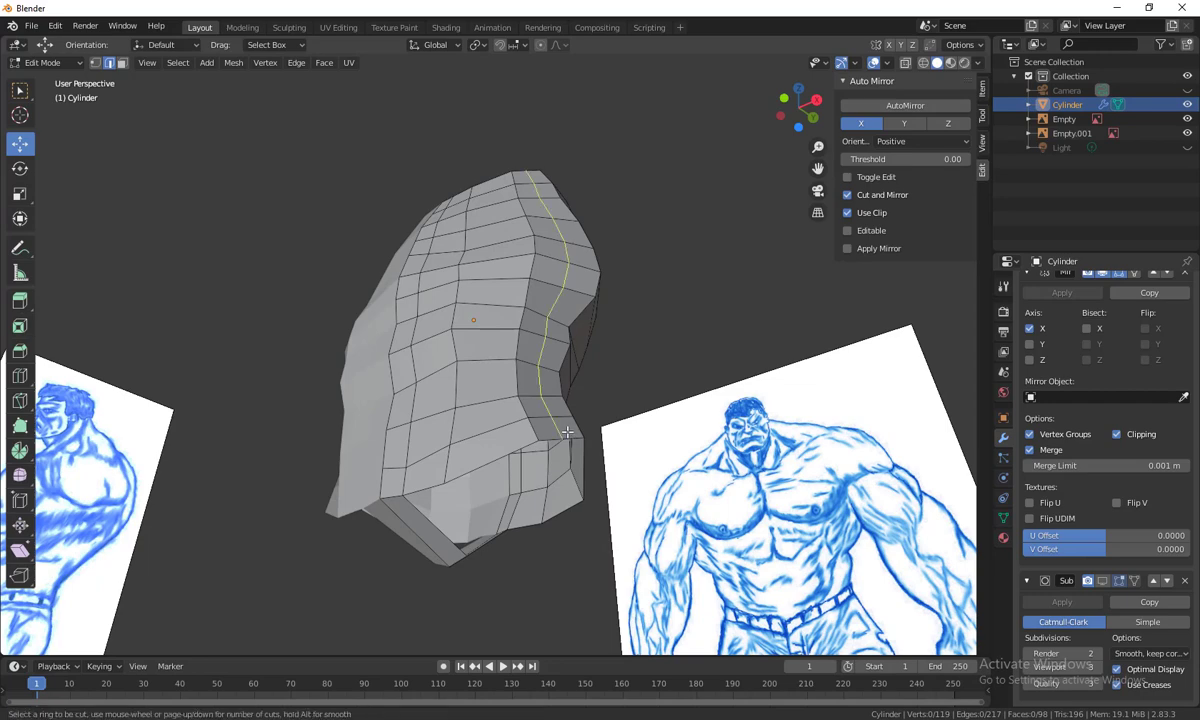
left_click(512, 440)
right_click(512, 440)
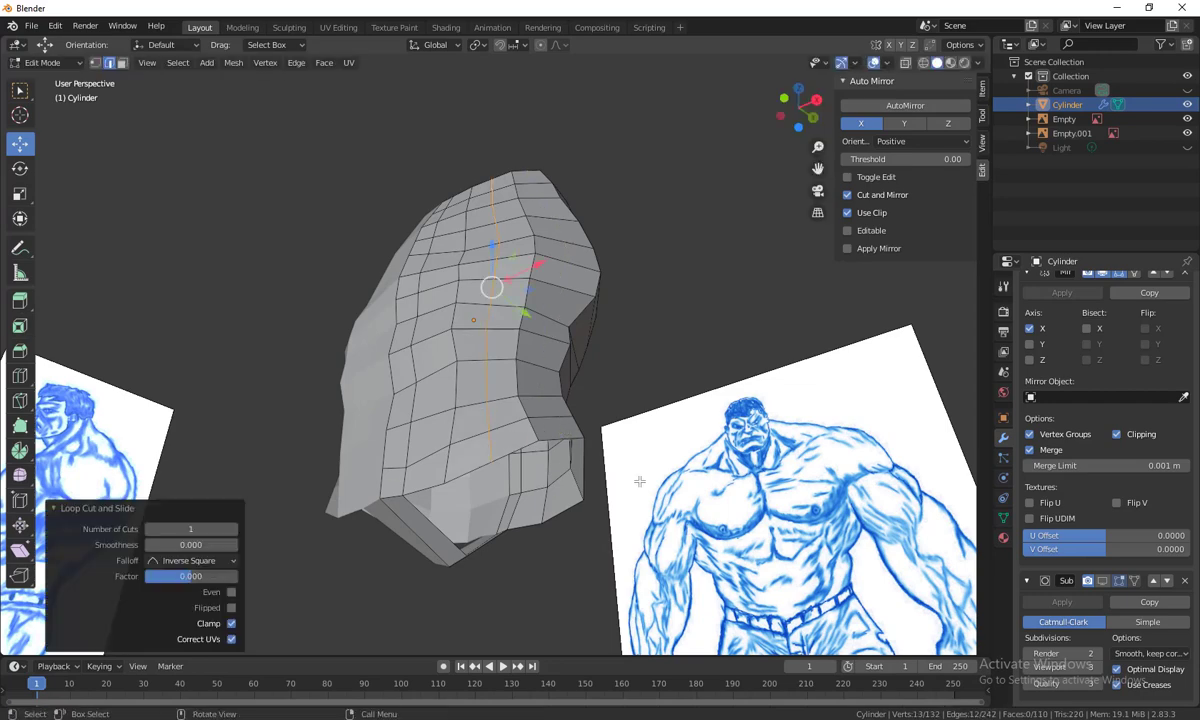
mouse_move(512, 440)
middle_mouse_down()
mouse_move(556, 487)
mouse_move(527, 218)
middle_mouse_up()
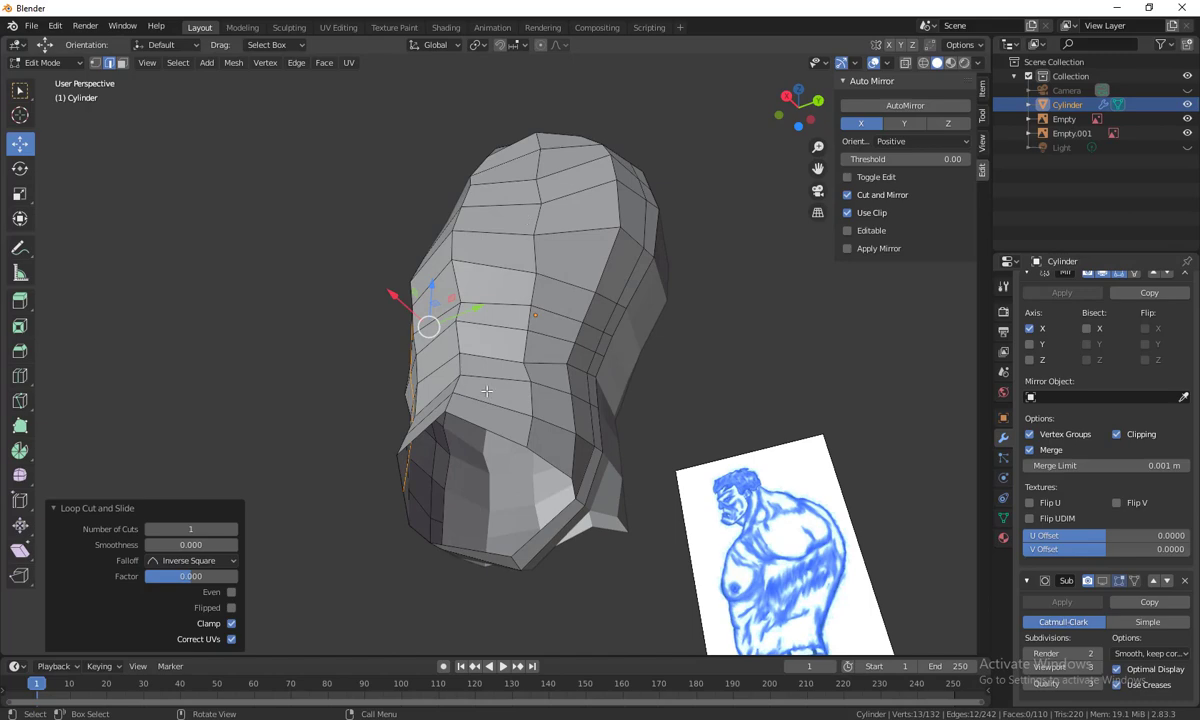
Add one centered vertical loop cut through the strip of faces near the back centerline of the torso
mouse_move(506, 379)
middle_mouse_down()
mouse_move(497, 437)
mouse_move(651, 431)
mouse_move(595, 429)
mouse_move(511, 356)
mouse_move(364, 410)
mouse_move(540, 440)
middle_mouse_up()
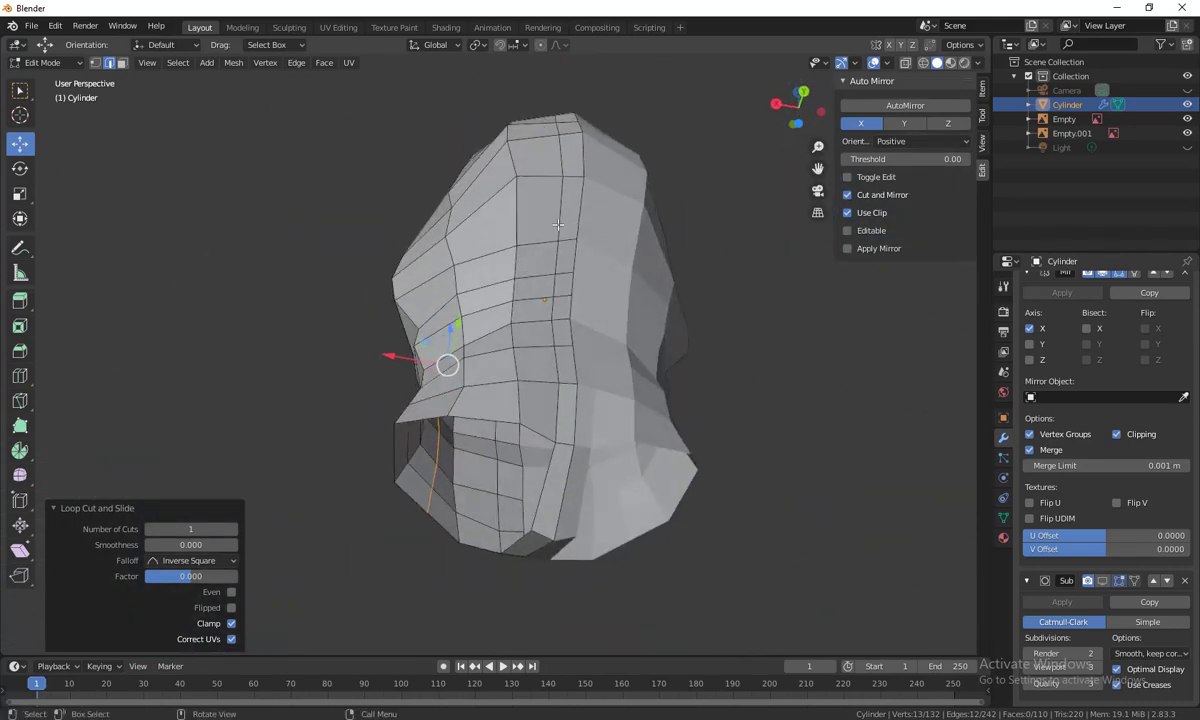
middle_click_drag(557, 224, 545, 189)
middle_click_drag(424, 195, 568, 424)
key("ctrl+r")
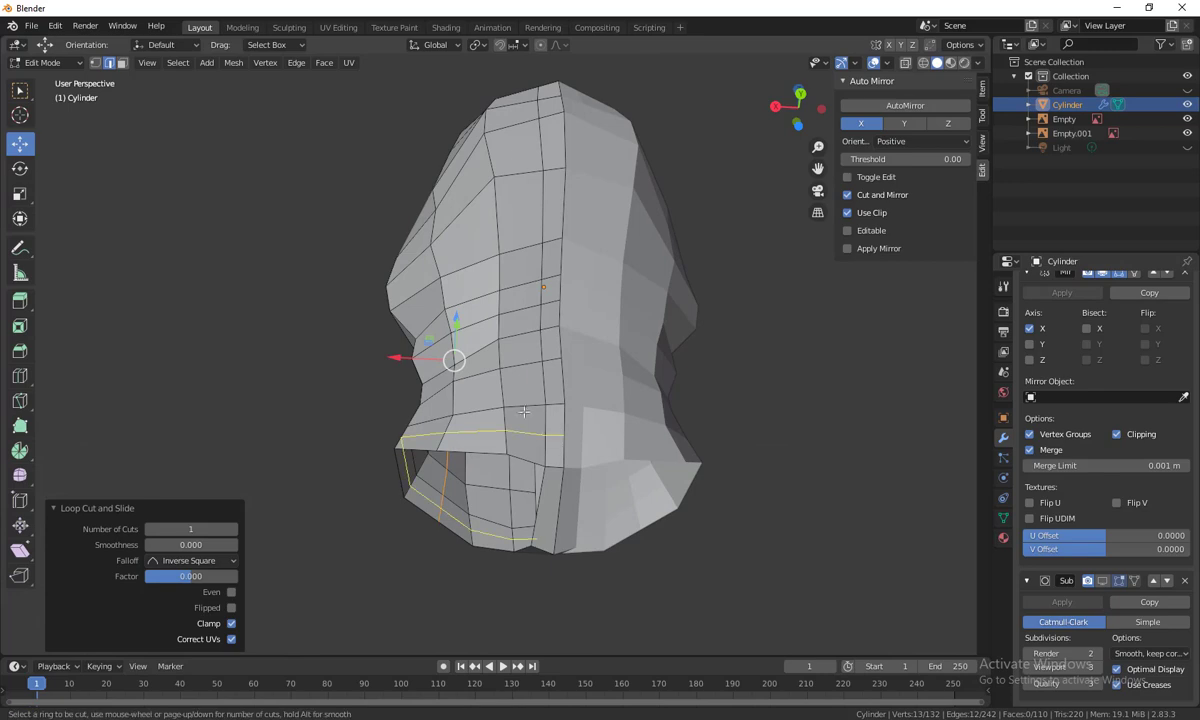
left_click(528, 411)
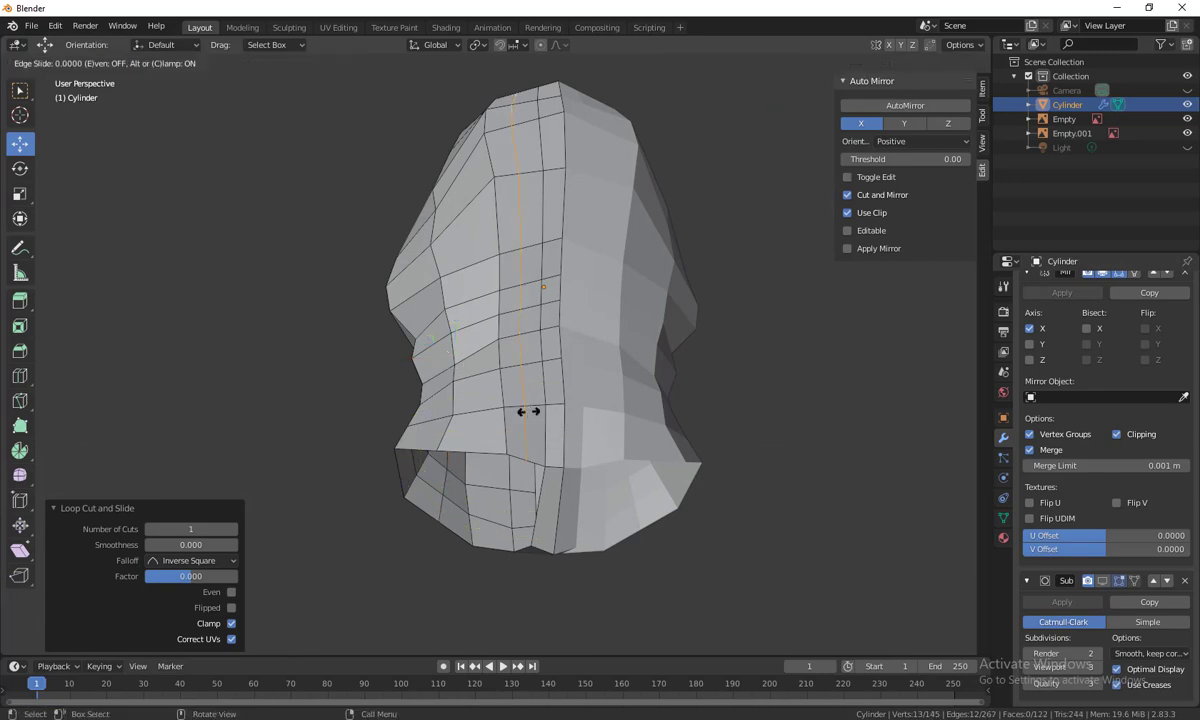
left_click(528, 411)
Move the outer vertex at the front end of the crotch strip about 0.038 m in X, 0.047 m in Y and -0.012 m in Z
middle_click_drag(616, 416, 451, 290)
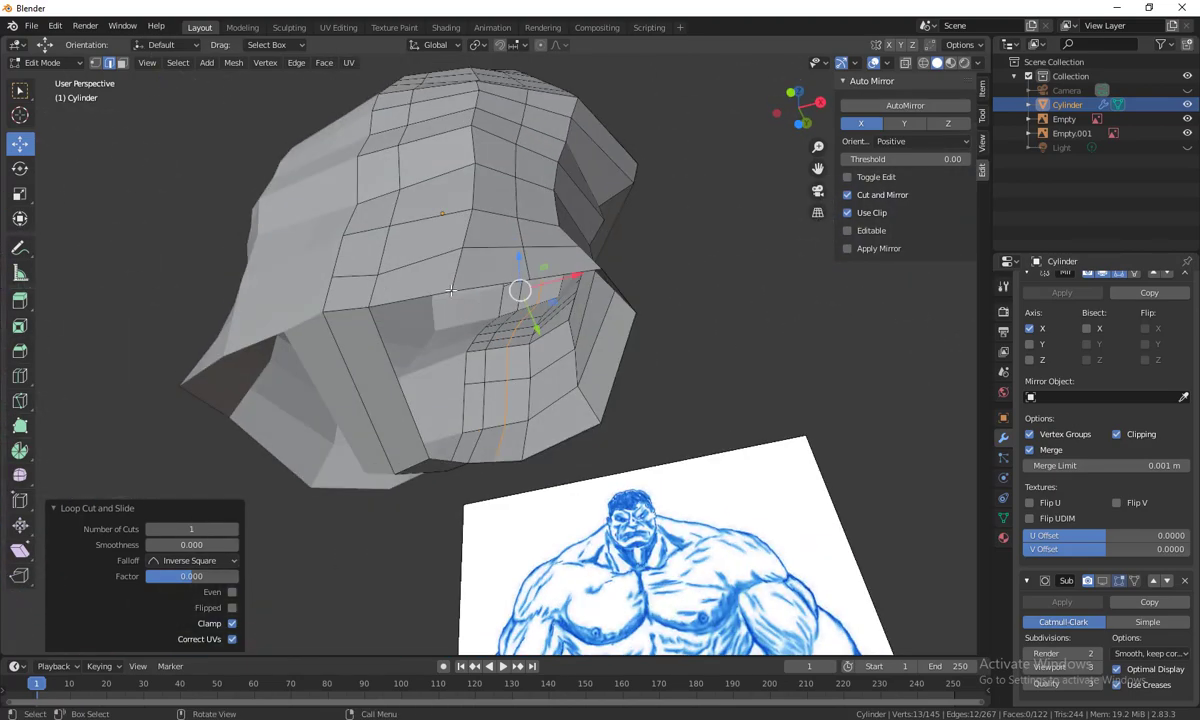
middle_click_drag(438, 443, 345, 370)
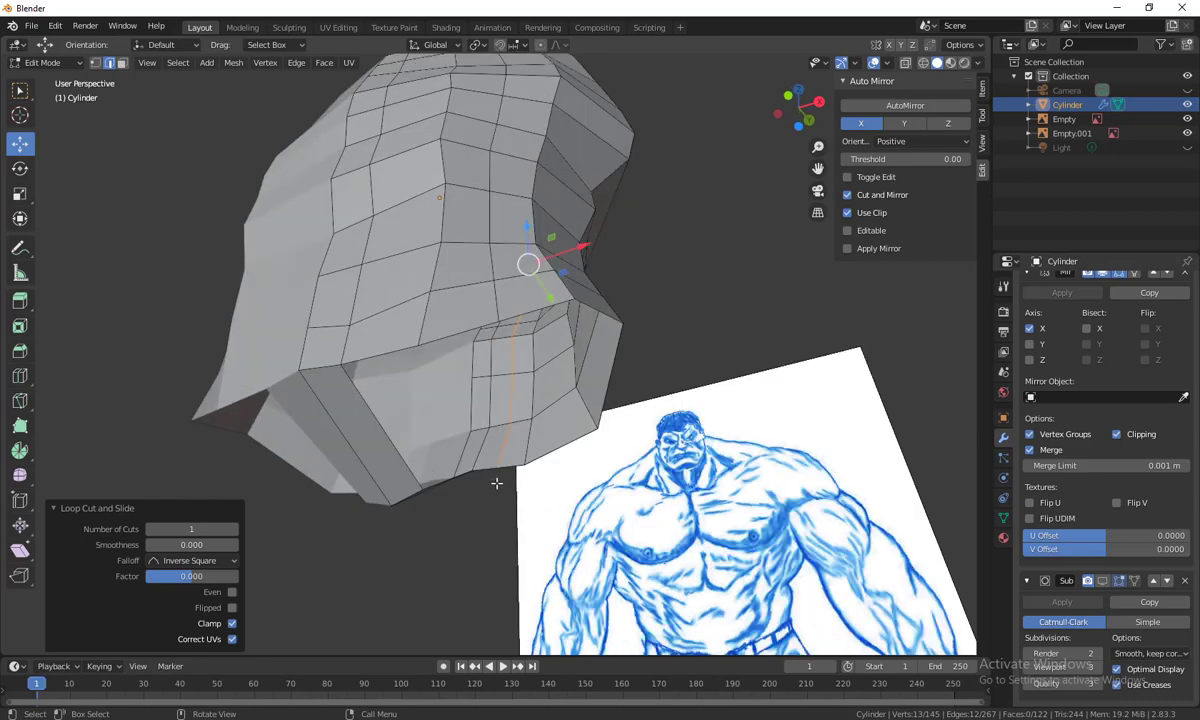
middle_click_drag(496, 483, 507, 426)
left_click(322, 272)
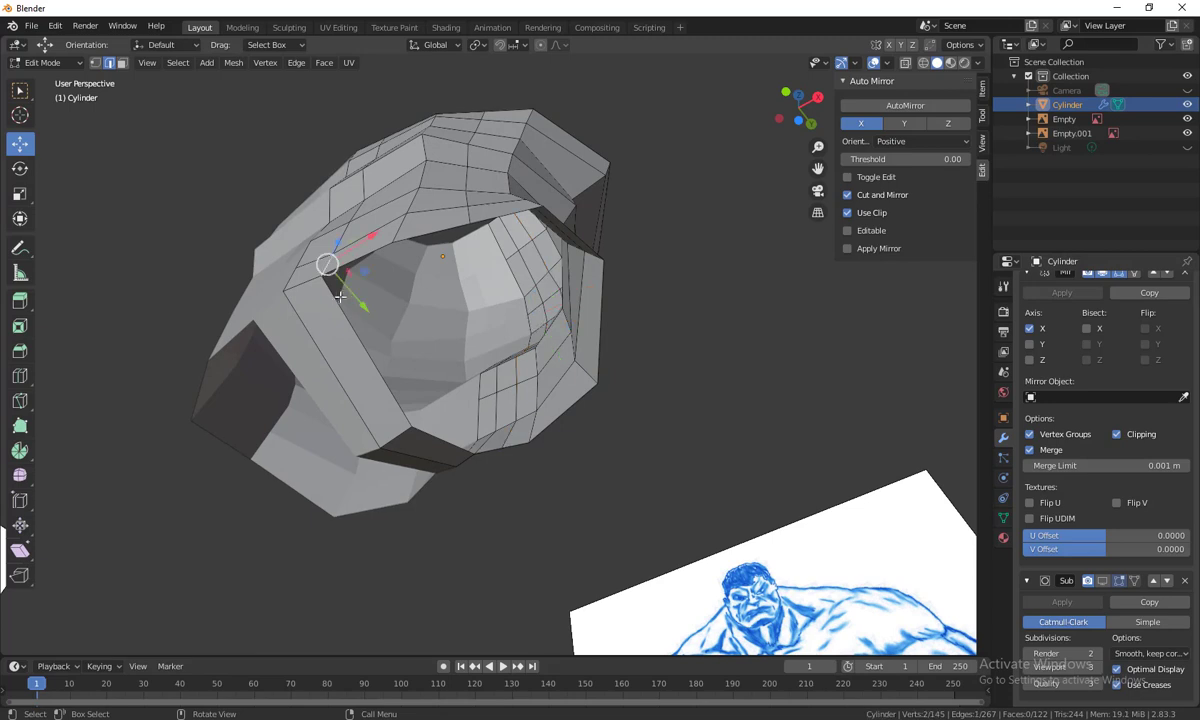
key("1")
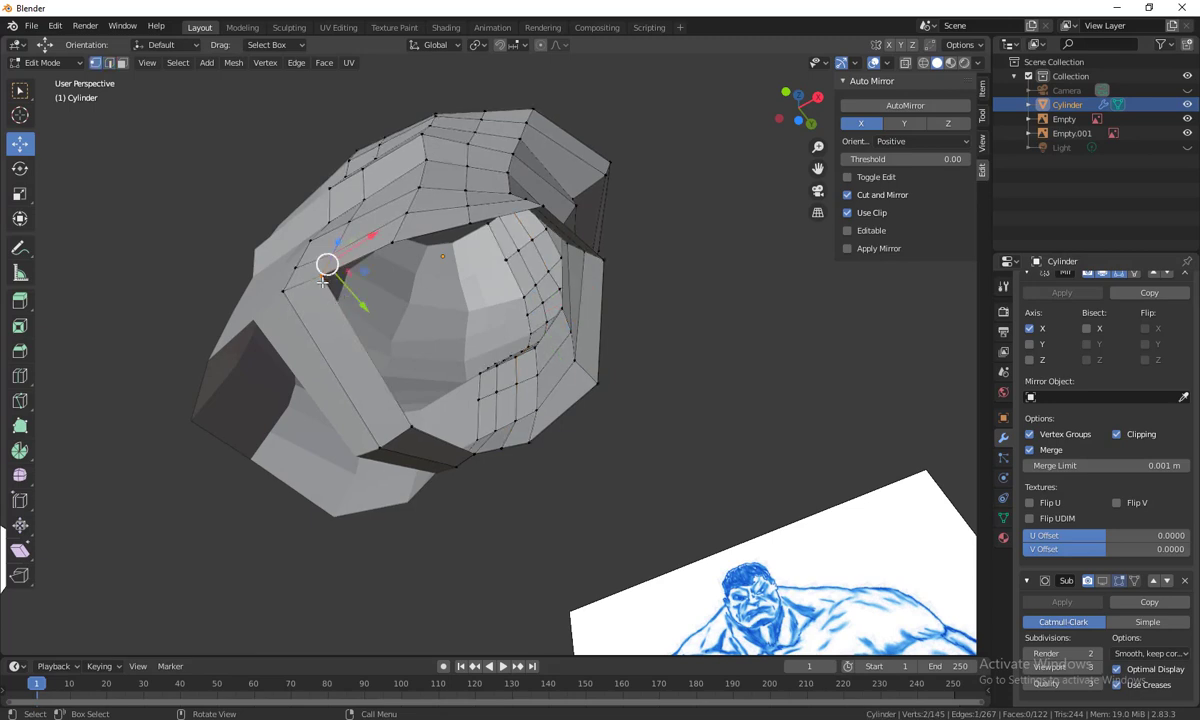
left_click(340, 290)
left_click_drag(321, 276, 340, 279)
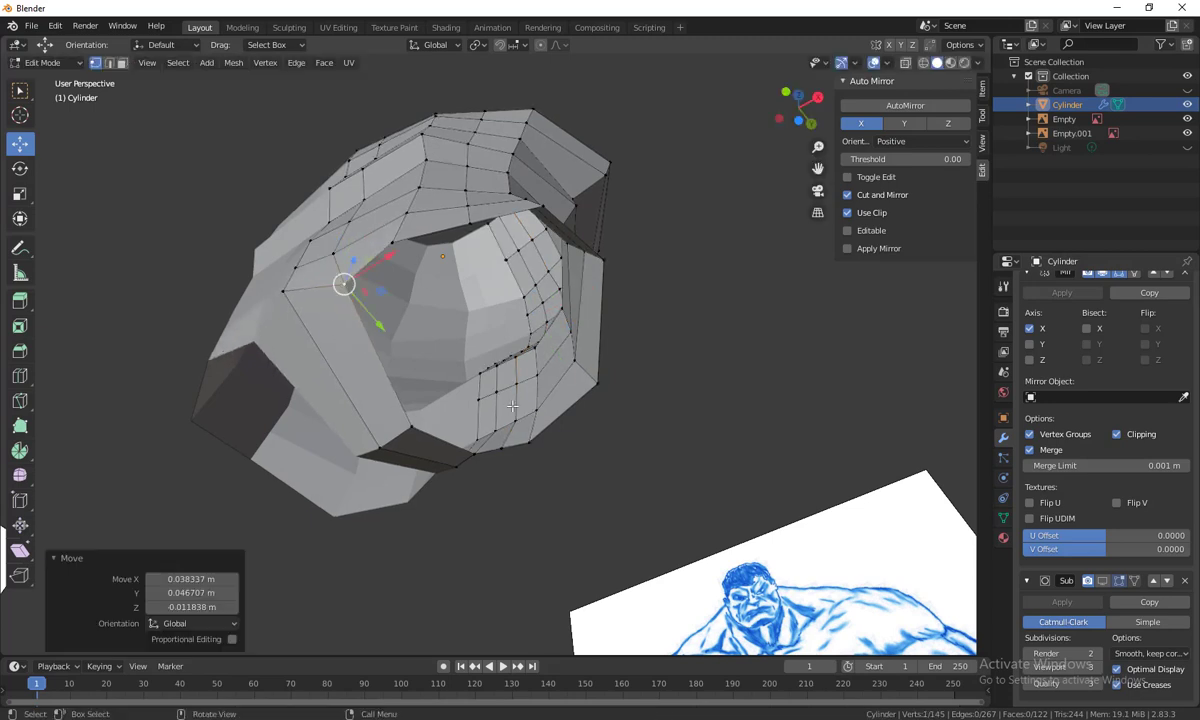
Nudge the outer vertex at the back end of the crotch strip slightly forward in Y
middle_click_drag(340, 279, 503, 418)
left_click(515, 411)
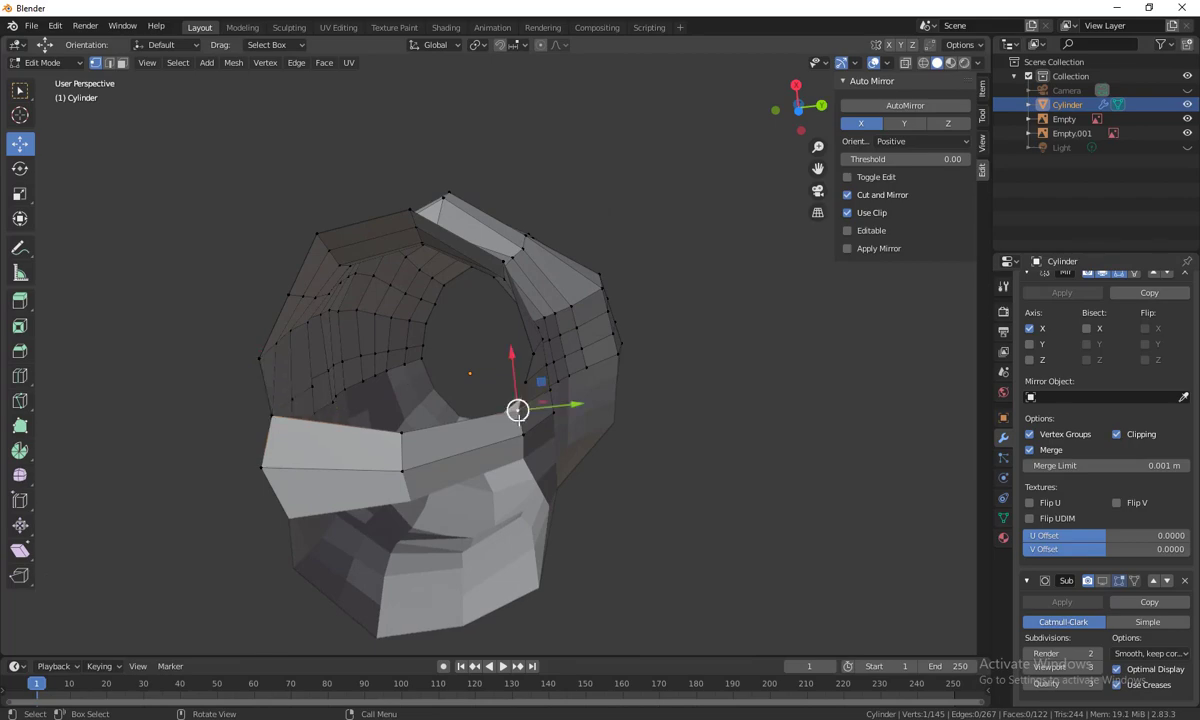
left_click_drag(543, 407, 535, 408)
middle_click_drag(565, 482, 476, 410)
Move the leg opening's front rim vertex about 0.022 m outward in X and nudge the outer side rim vertex to round the opening
left_click(448, 379)
left_click_drag(497, 369, 570, 242)
left_click(440, 253)
left_click(510, 233)
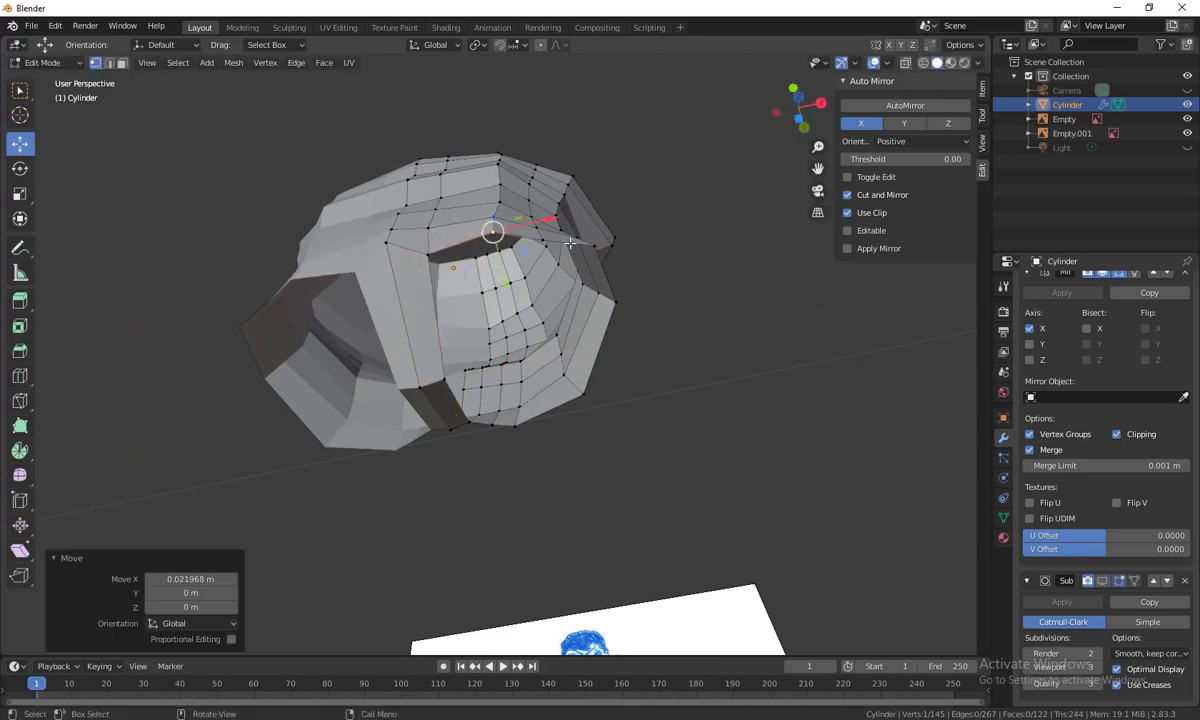
left_click(592, 246)
left_click_drag(648, 239, 645, 238)
left_click_drag(604, 297, 606, 305)
middle_click_drag(619, 395, 611, 429)
Select the edge loop around the leg opening and extrude it about 0.325 m downward and 0.036 m outward in X
left_click(659, 443)
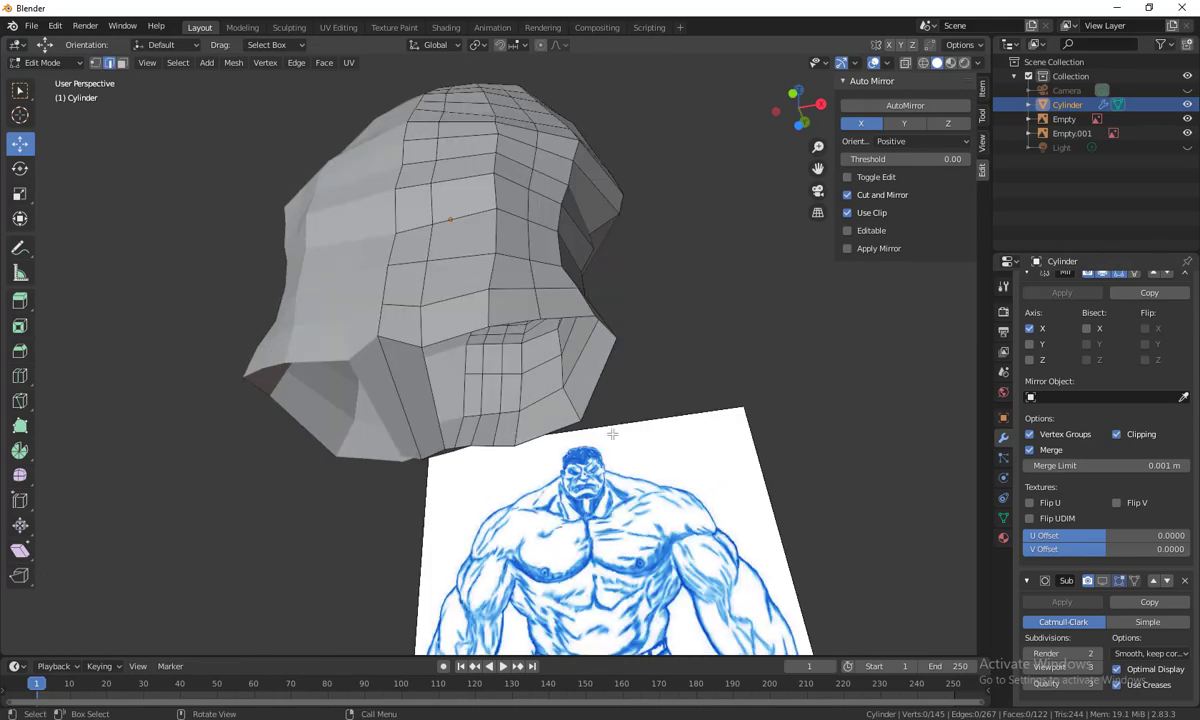
key("2")
middle_click_drag(593, 370, 459, 293)
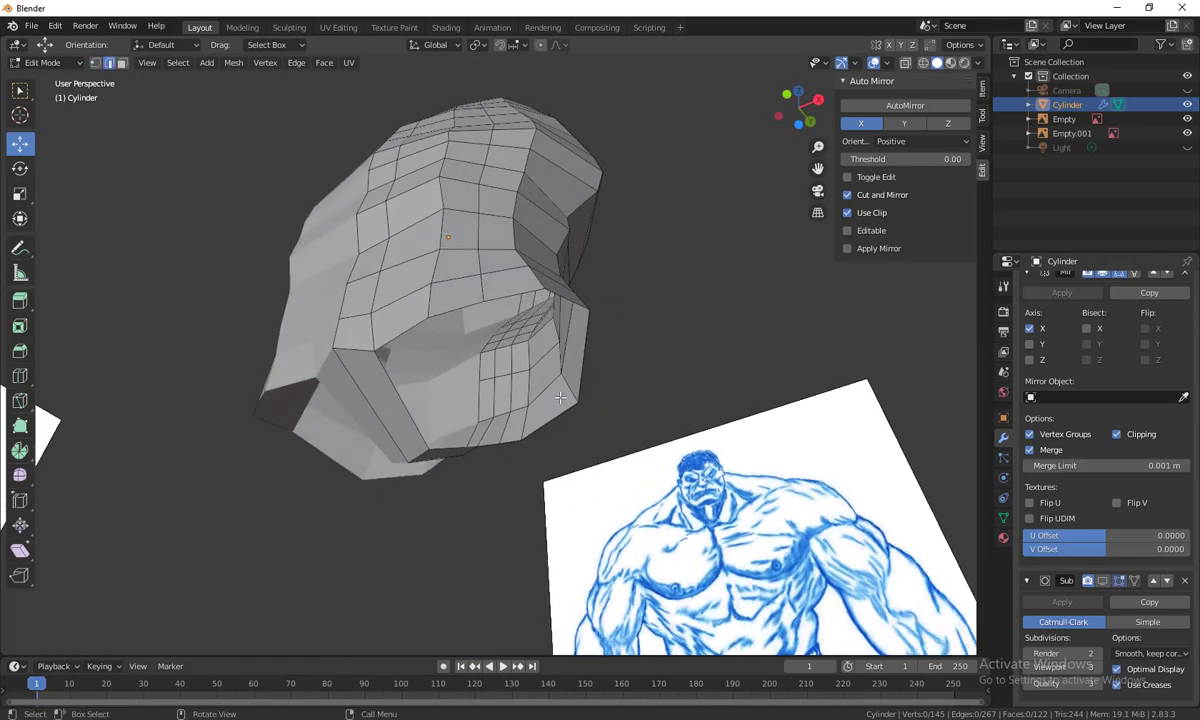
left_click(459, 305, "ctrl")
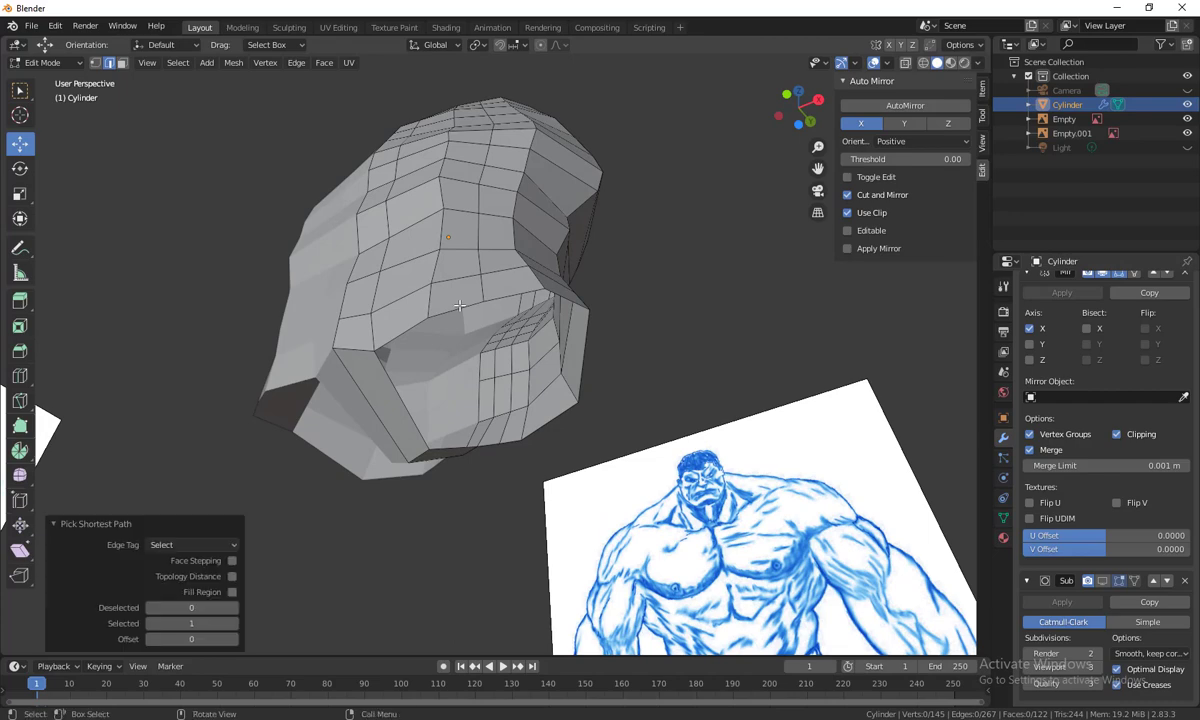
left_click(459, 305, "alt")
mouse_move(459, 305)
middle_mouse_down()
mouse_move(468, 296)
mouse_move(457, 283)
middle_mouse_up()
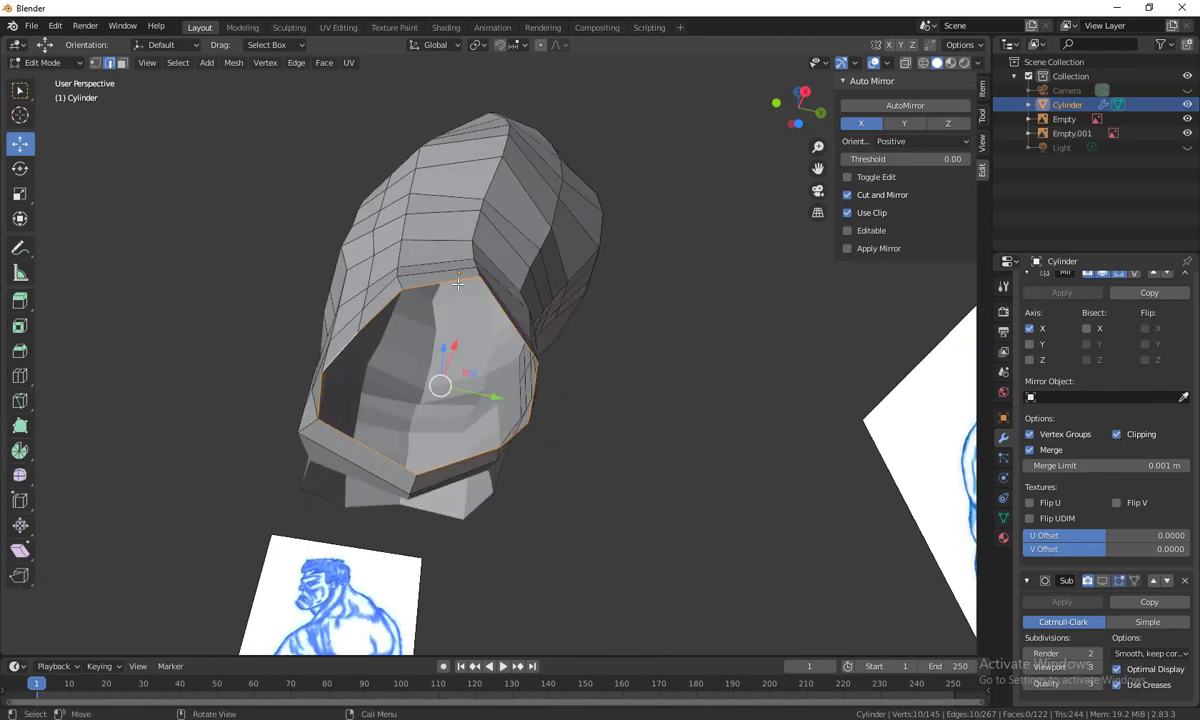
middle_click_drag(278, 442, 548, 540)
key("KP_1")
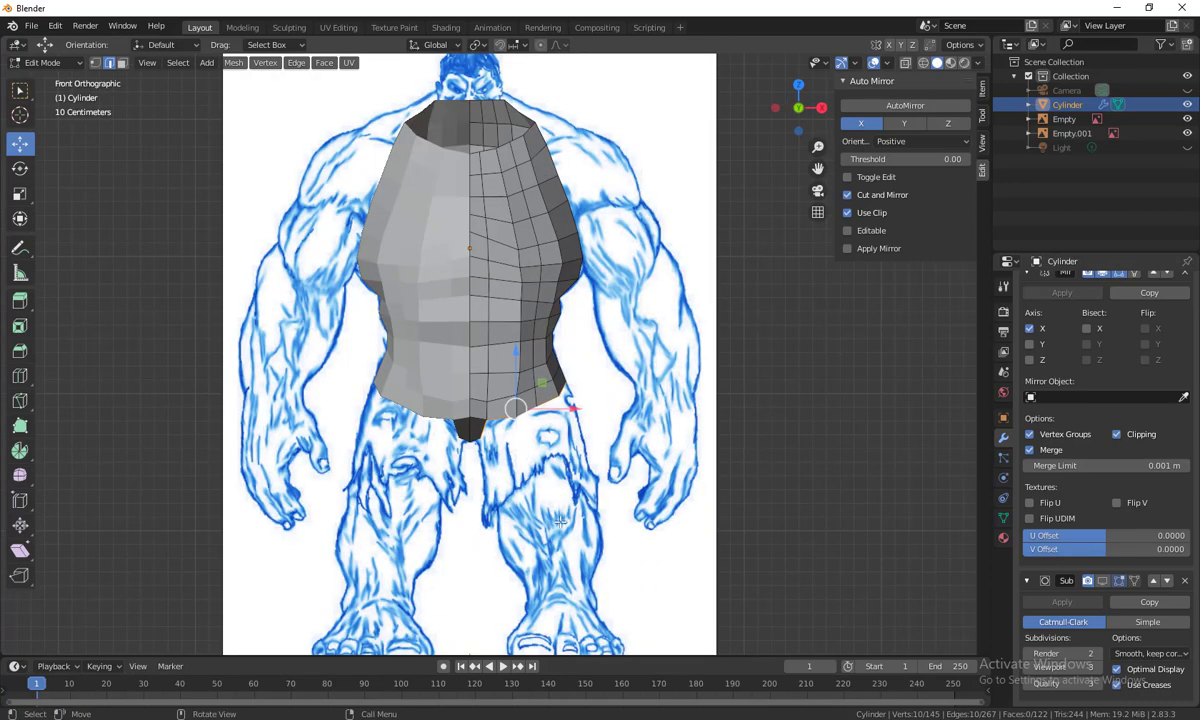
scroll(560, 520, "up", 3)
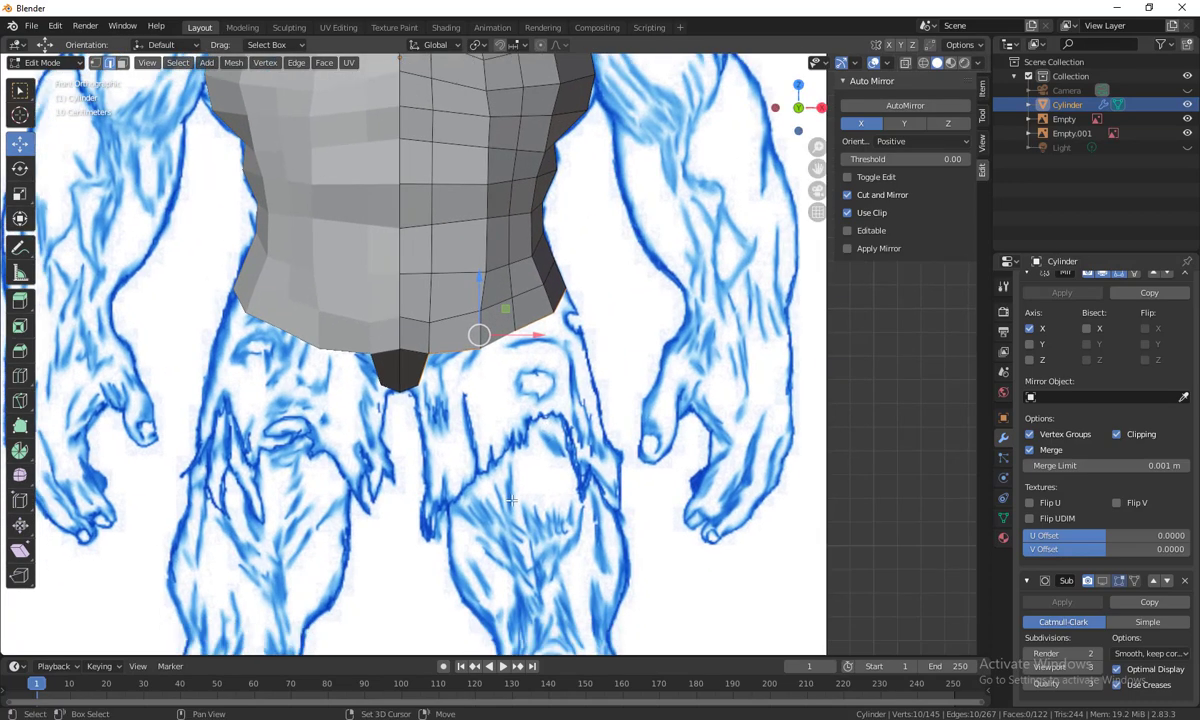
middle_click_drag(512, 500, 521, 484, "shift")
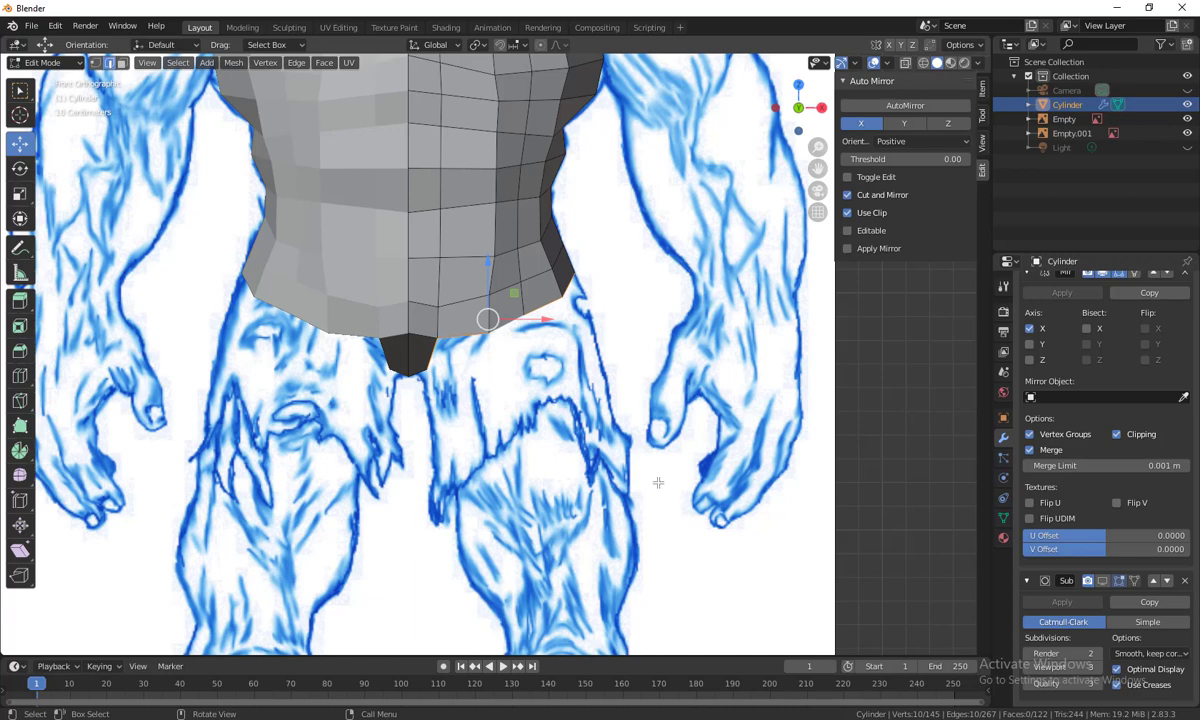
key("e")
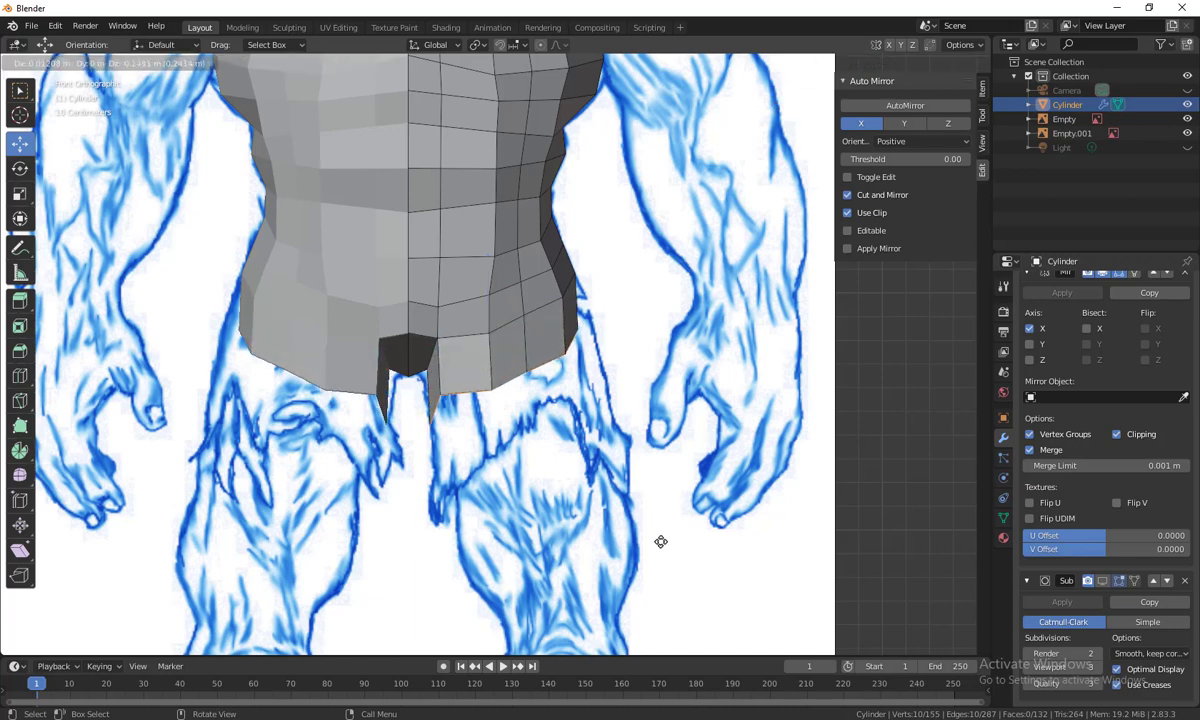
left_click(666, 557)
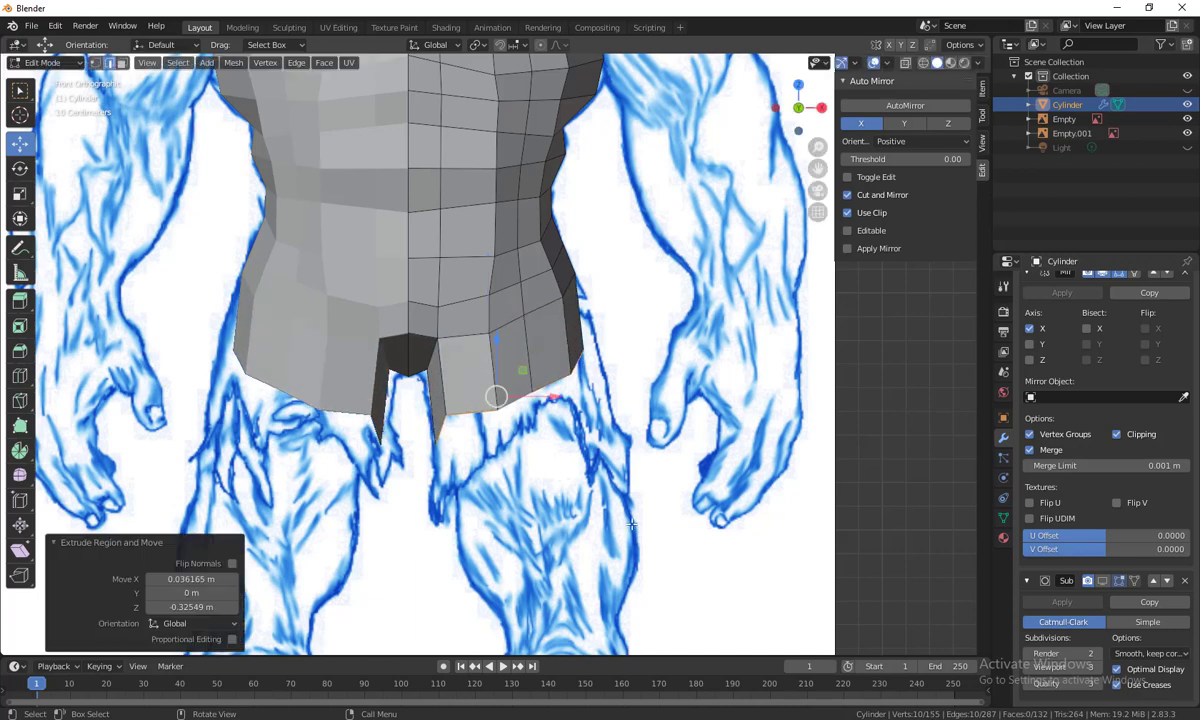
Flatten the extruded leg rim by scaling it to 0.420 along Z
key("s")
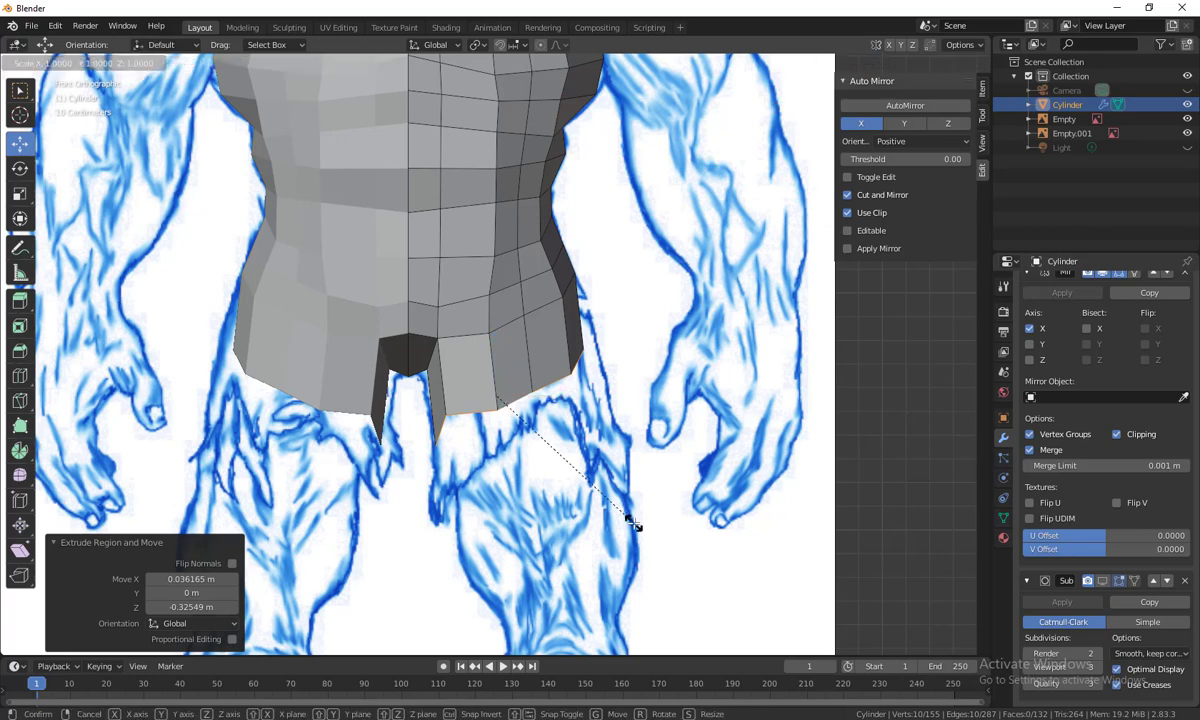
key("z")
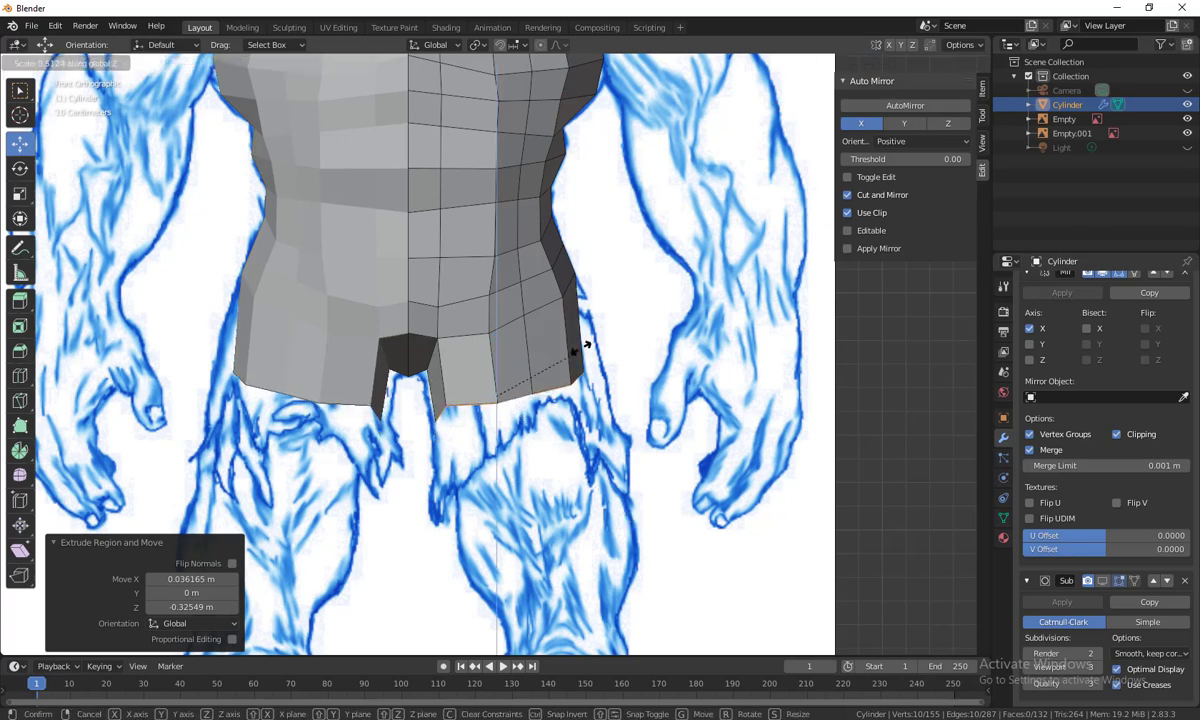
left_click(555, 345)
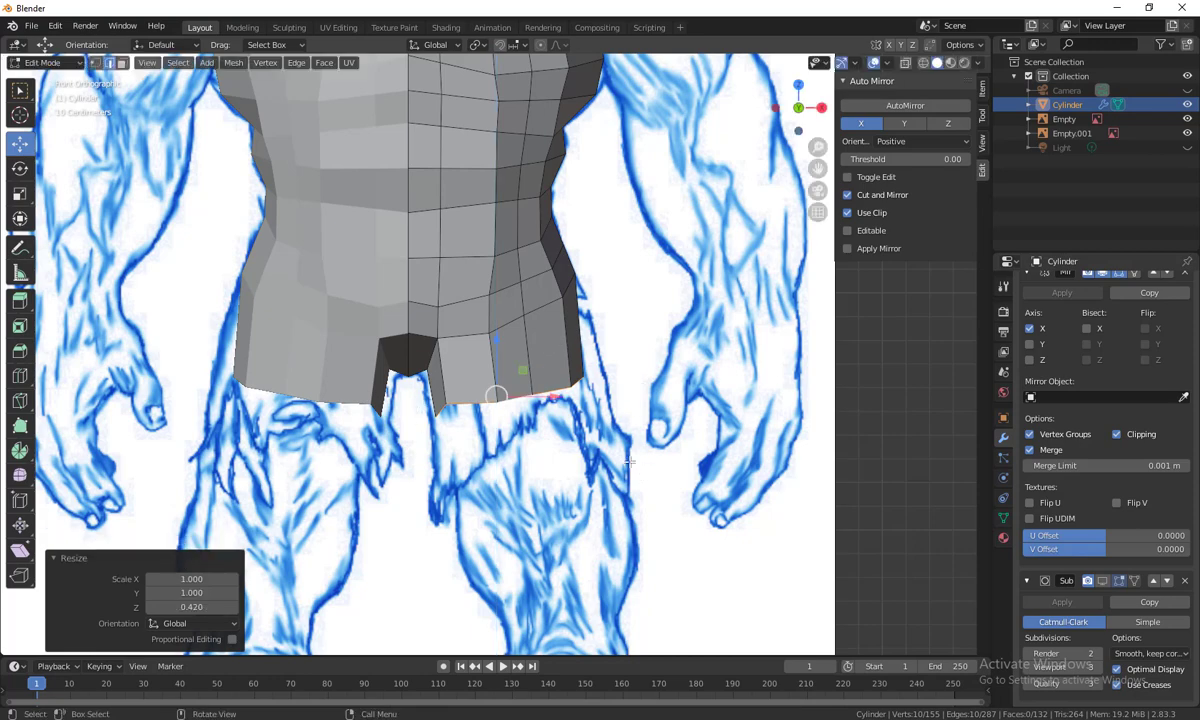
Nudge the leg's inner bottom corner vertices and move the crotch's side vertices about -0.030 m in X and -0.028 m in Z
mouse_move(650, 479)
middle_mouse_down("shift")
mouse_move(616, 501)
mouse_move(629, 490)
middle_mouse_up("shift")
scroll(629, 490, "up", 1)
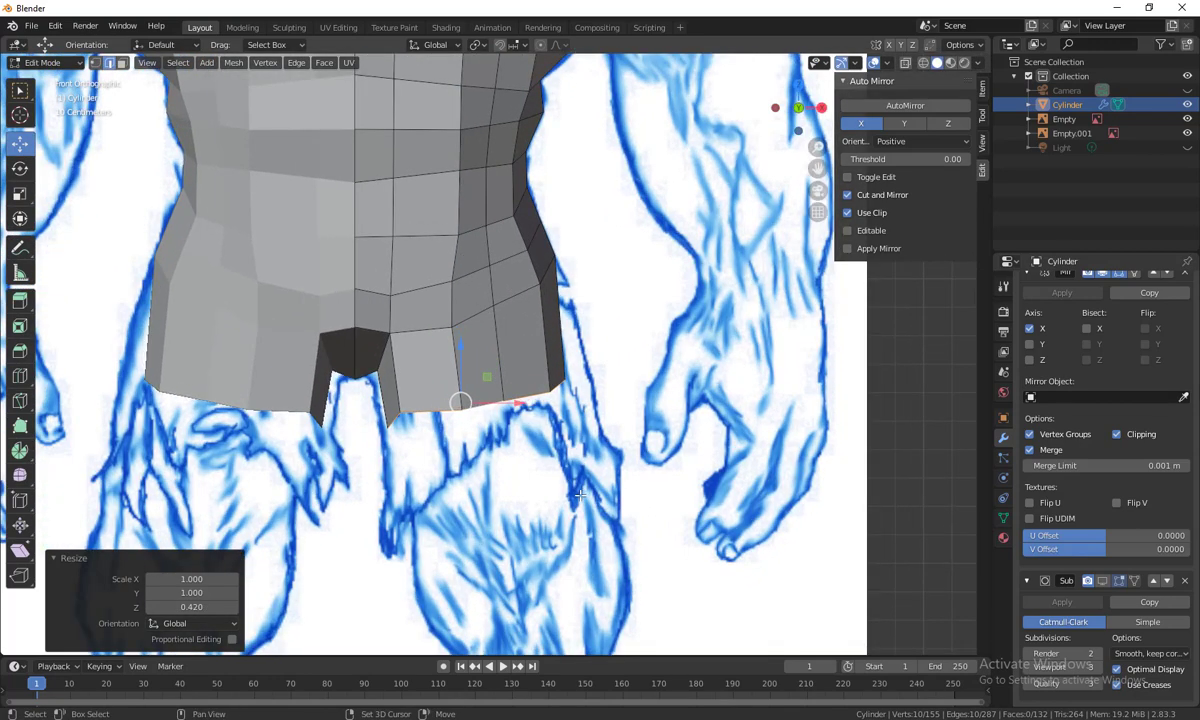
left_click(399, 419)
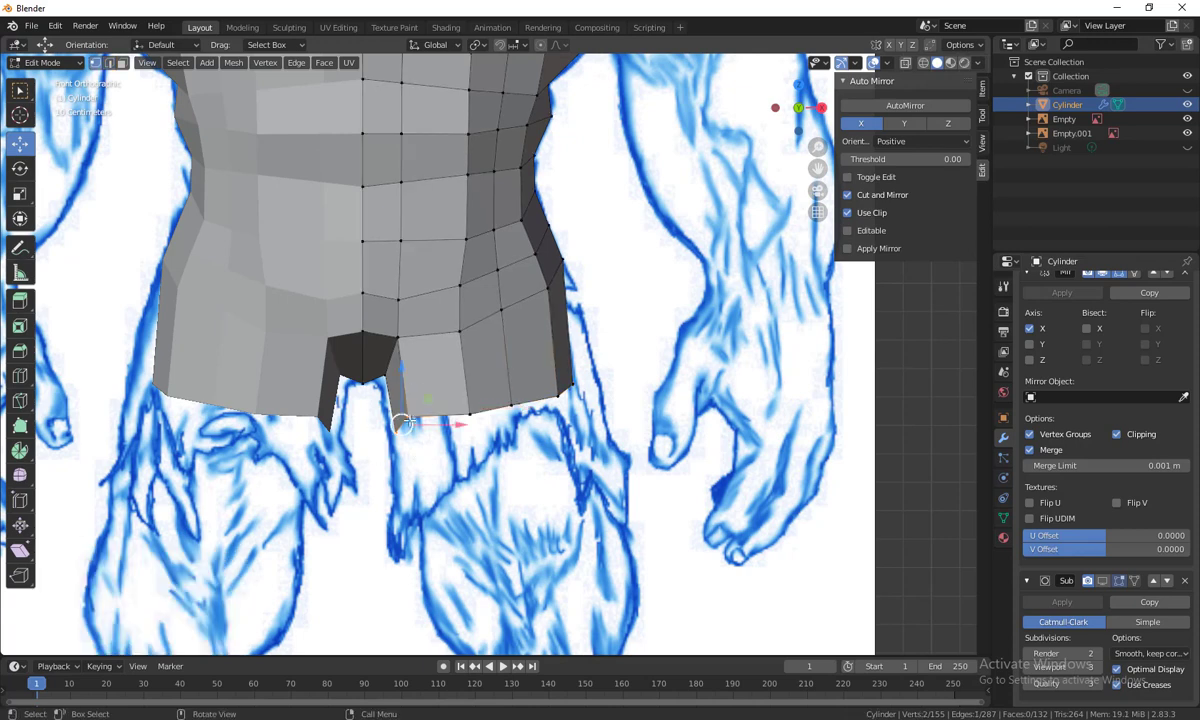
key("g")
left_click(400, 421)
left_click_drag(374, 322, 416, 386)
key("g")
left_click(404, 352)
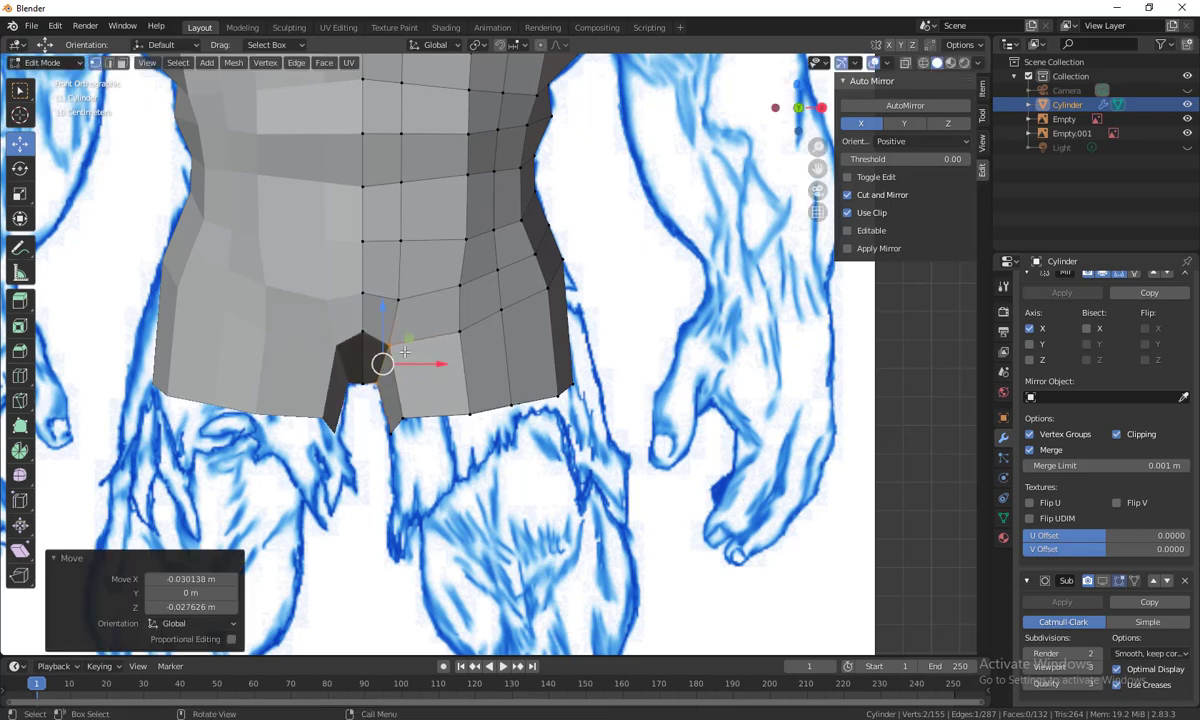
Raise two front vertices above the leg top, the inner one about 0.050 m and the outer one about 0.033 m in Z
left_click(399, 297)
key("g")
left_click(455, 297)
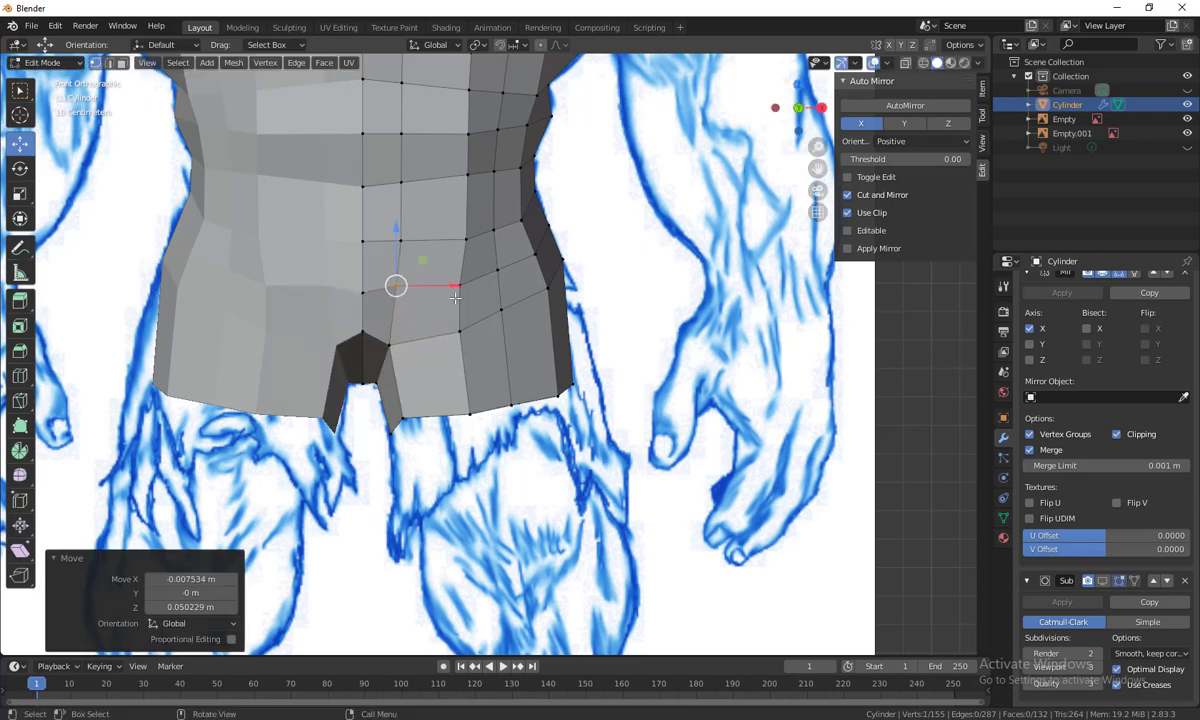
left_click(457, 289)
key("g")
left_click(462, 276)
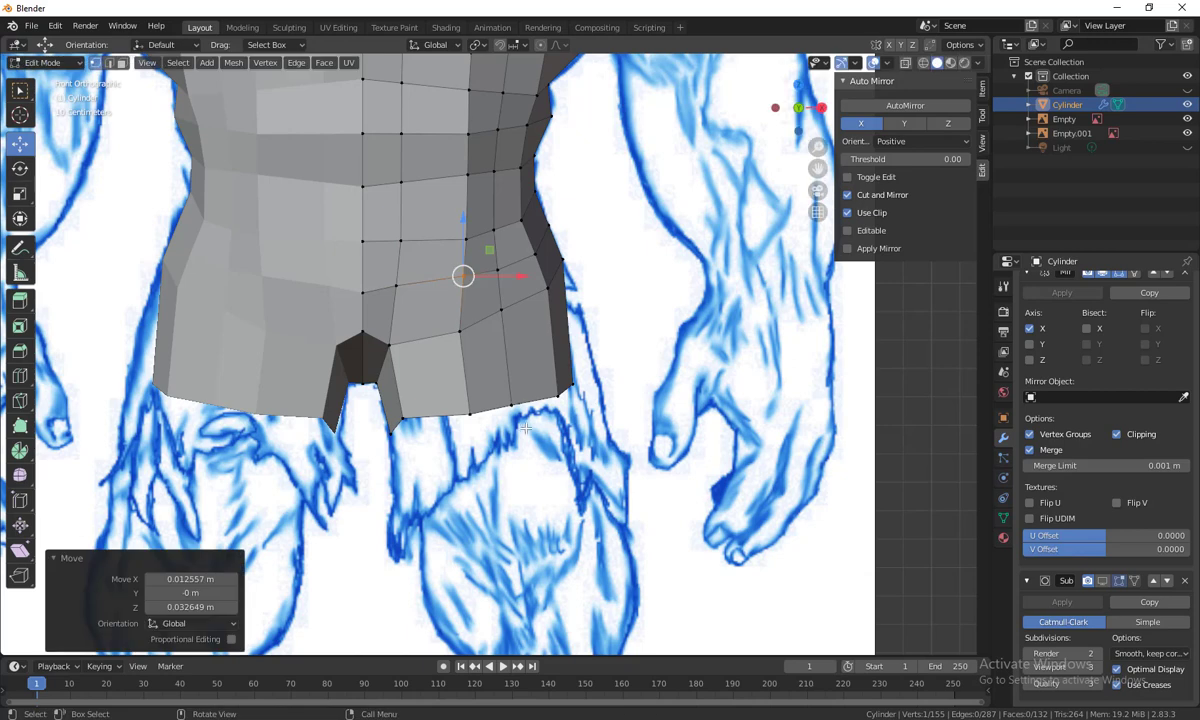
Move the outer front leg edge's vertices and the hip vertex above it about 0.033 m outward in X, raising the hip vertex 0.015 m
left_click_drag(525, 432, 492, 300)
key("g")
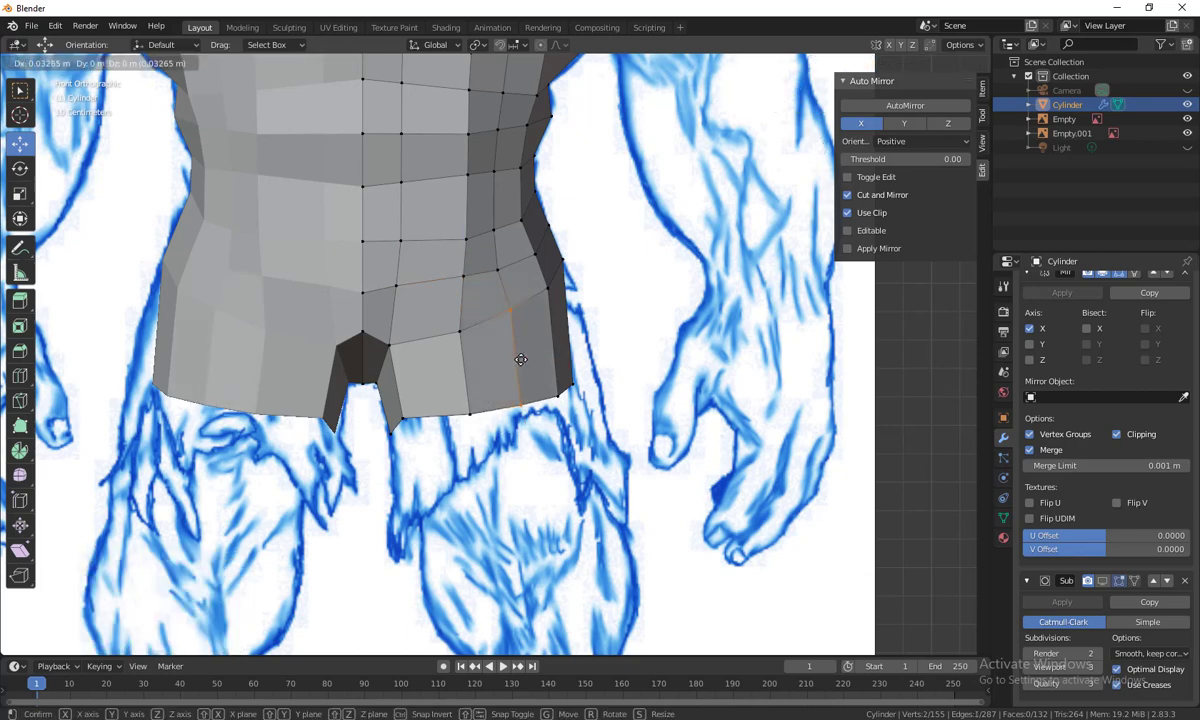
left_click(517, 356)
left_click(466, 262)
key("g")
left_click(509, 263)
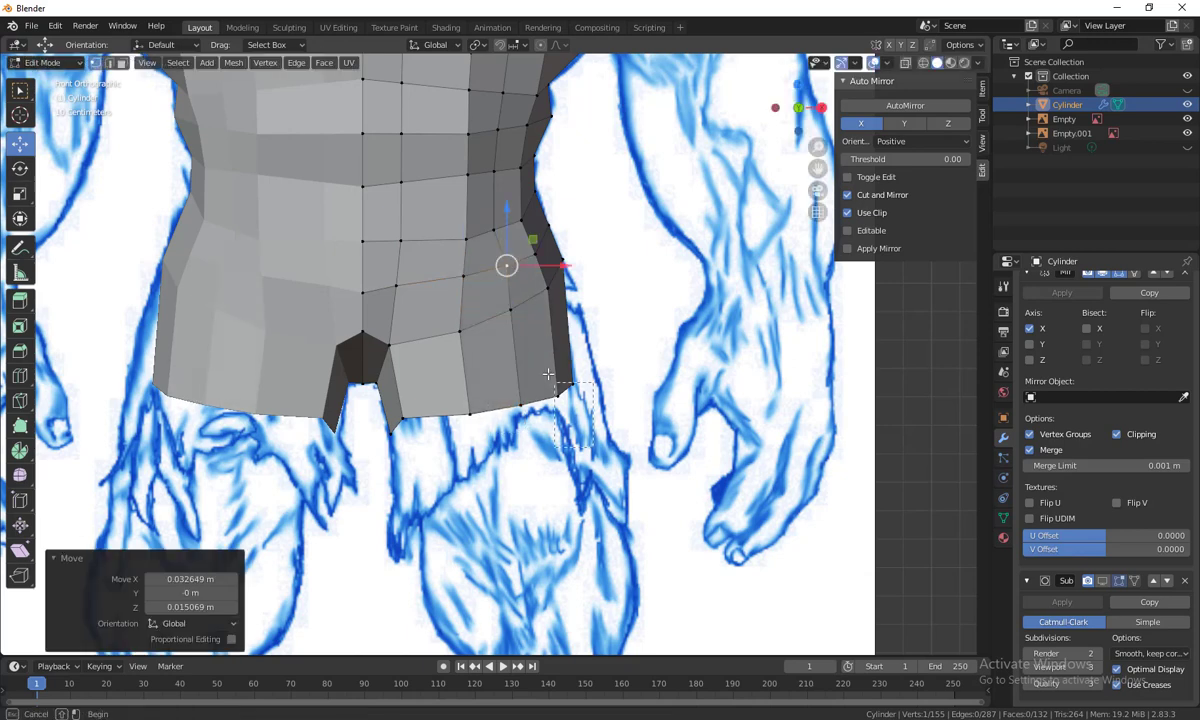
Move the leg's outer bottom corner vertices about 0.070 m outward in X and 0.013 m up in Z
left_click(565, 390)
key("g")
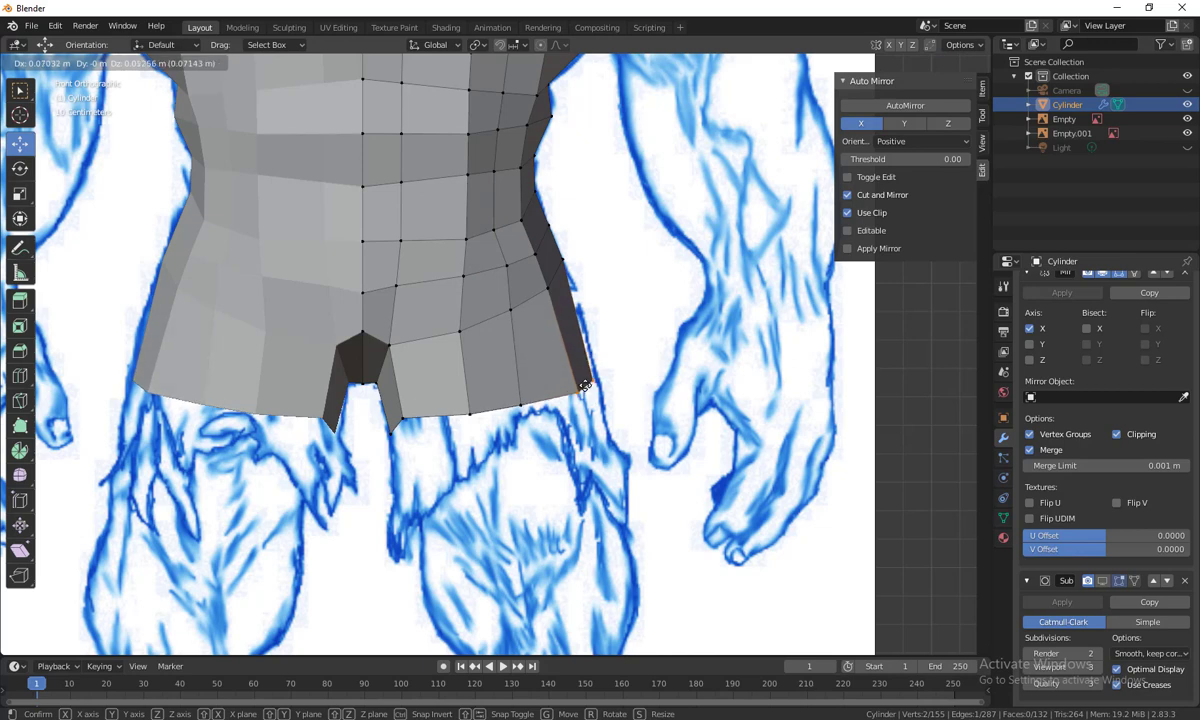
left_click(585, 386)
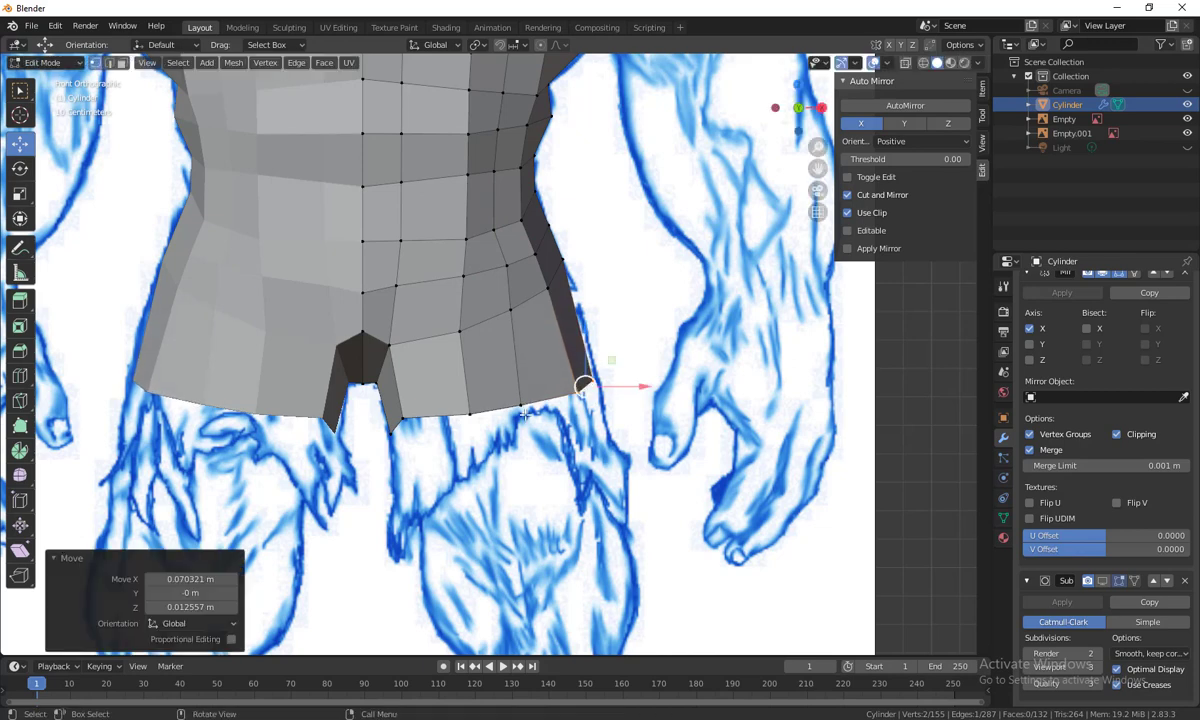
Nudge the front vertex at the leg top outward and move the two lower-belly vertices above it about 0.073 m inward in X
left_click(461, 333)
key("g")
left_click(465, 329)
left_click(466, 240)
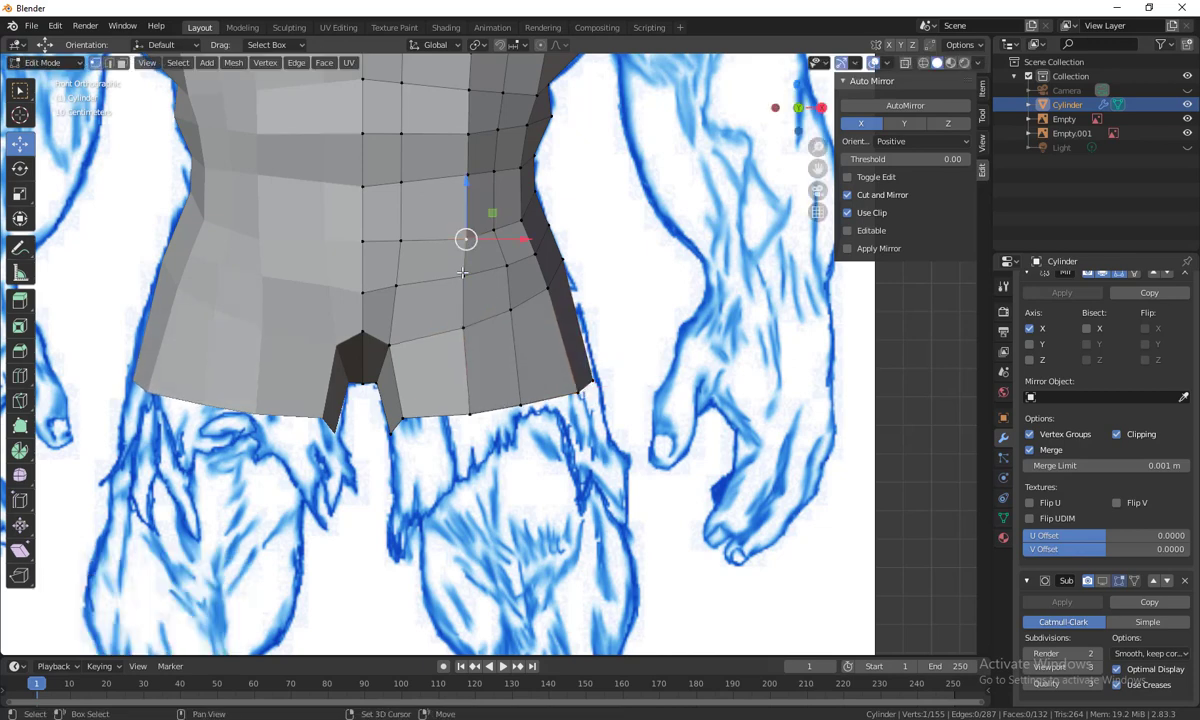
key("g")
left_click(448, 272)
Move the vertical run of front vertices from the chest down to the waist about 0.05 m inward in X
scroll(448, 300, "down", 2)
middle_click_drag(521, 470, 535, 124, "shift")
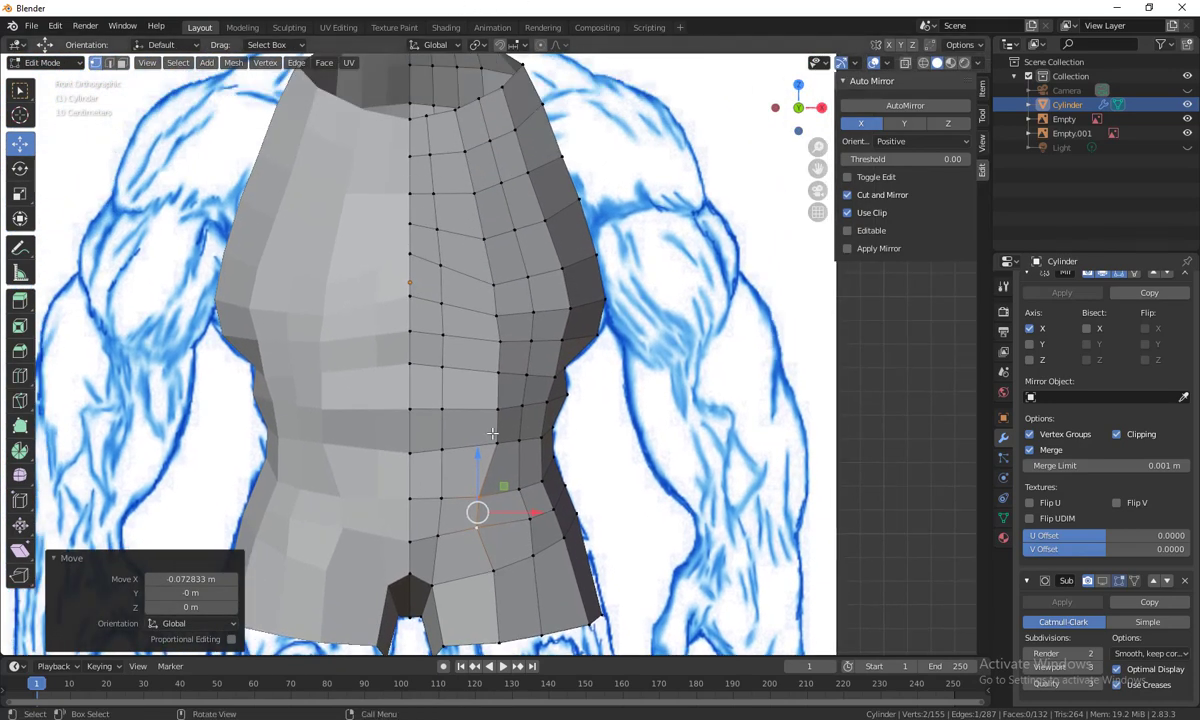
left_click(497, 445)
left_click(485, 236, "alt")
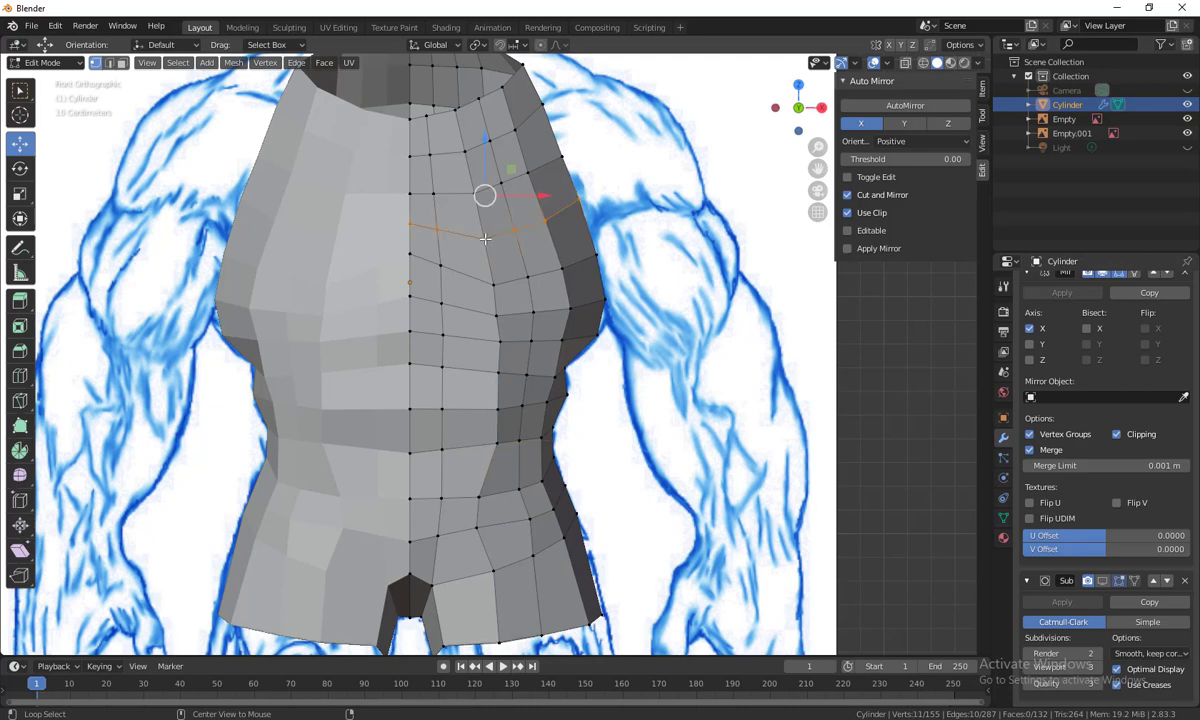
left_click(482, 237)
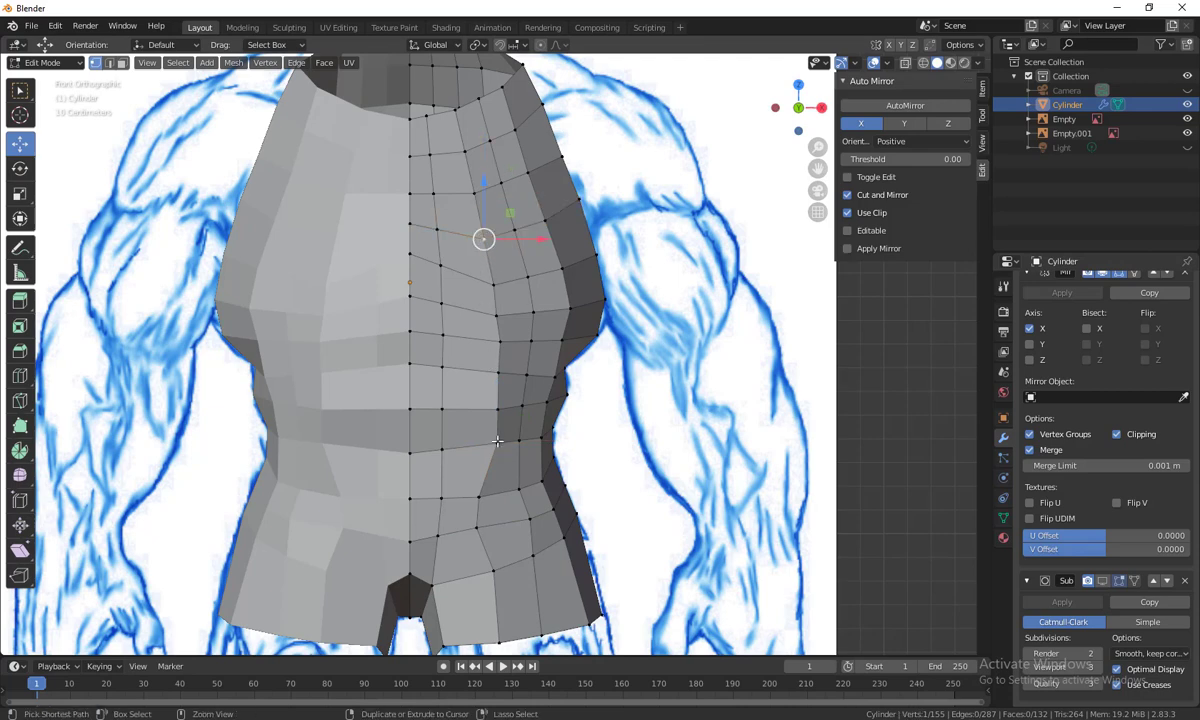
left_click(497, 441, "ctrl")
key("g")
key("x")
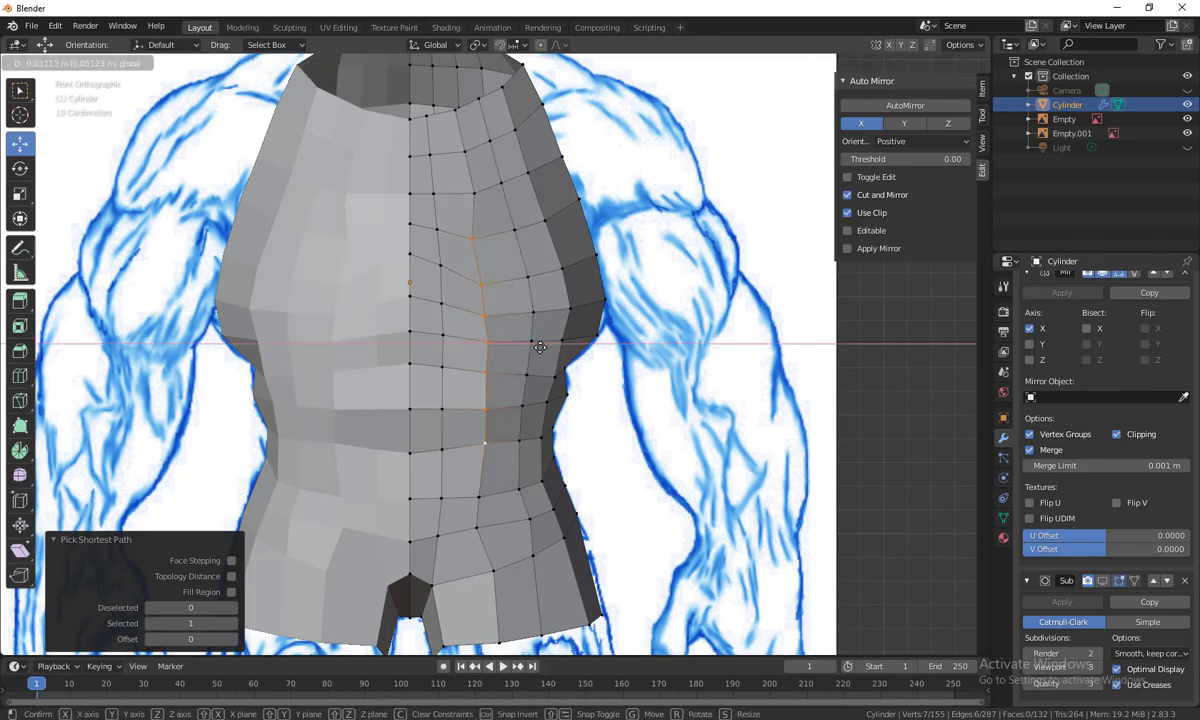
left_click(530, 346)
Move the rear inner vertex of the leg opening about 0.120 m forward in Y and fine-tune its position freely
scroll(500, 346, "down", 4)
middle_click_drag(500, 346, 515, 415)
middle_click_drag(490, 360, 493, 290)
left_click(493, 287)
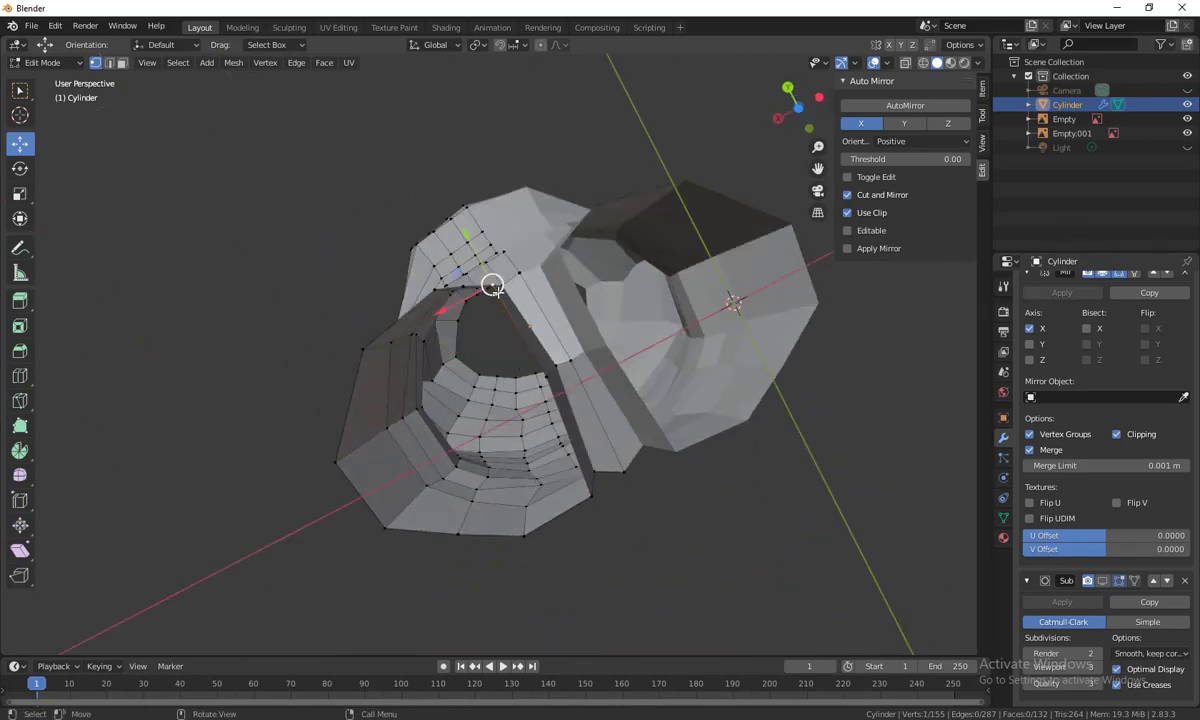
left_click_drag(477, 247, 491, 284)
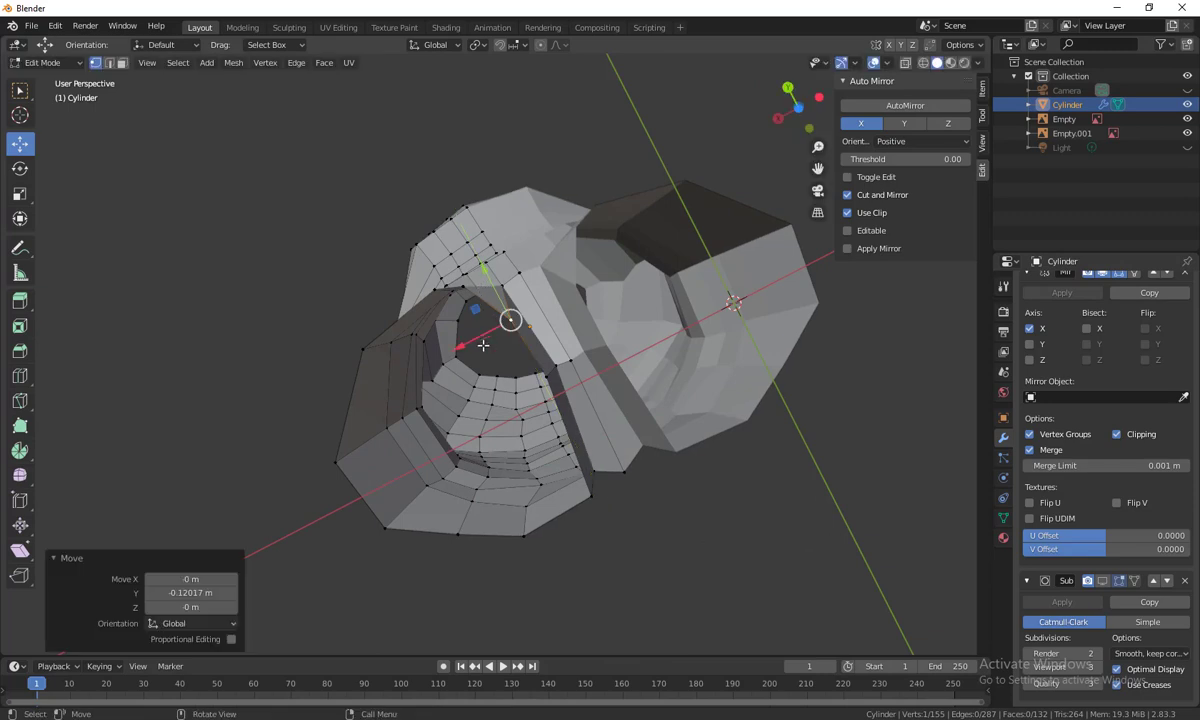
key("g")
left_click(473, 334)
Reposition the vertices along the leg opening's inner rim, shifting the lower one about 0.029 m inward in X and 0.018 m forward in Y
middle_click_drag(504, 348, 530, 385)
left_click_drag(507, 300, 457, 289)
left_click(482, 286)
left_click(522, 356)
left_click_drag(522, 356, 535, 357)
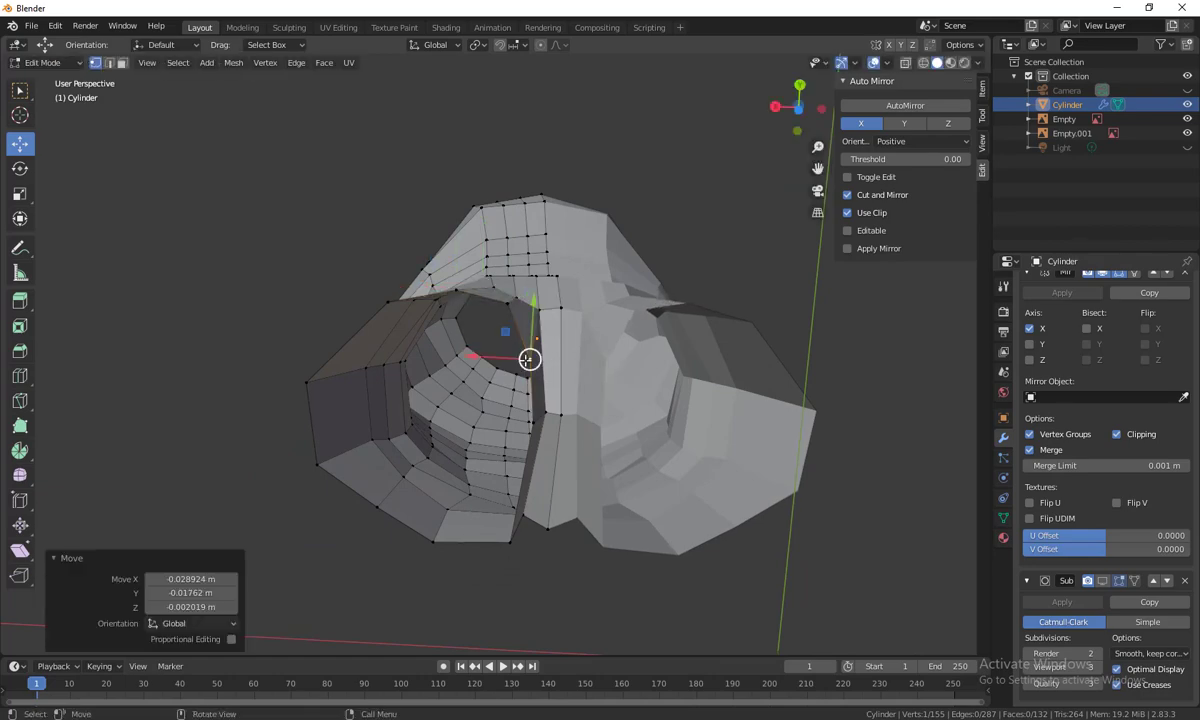
Move the buttock vertex above the leg's inner side about 0.038 m outward in X and 0.016 m forward in Y
middle_click_drag(535, 357, 510, 390)
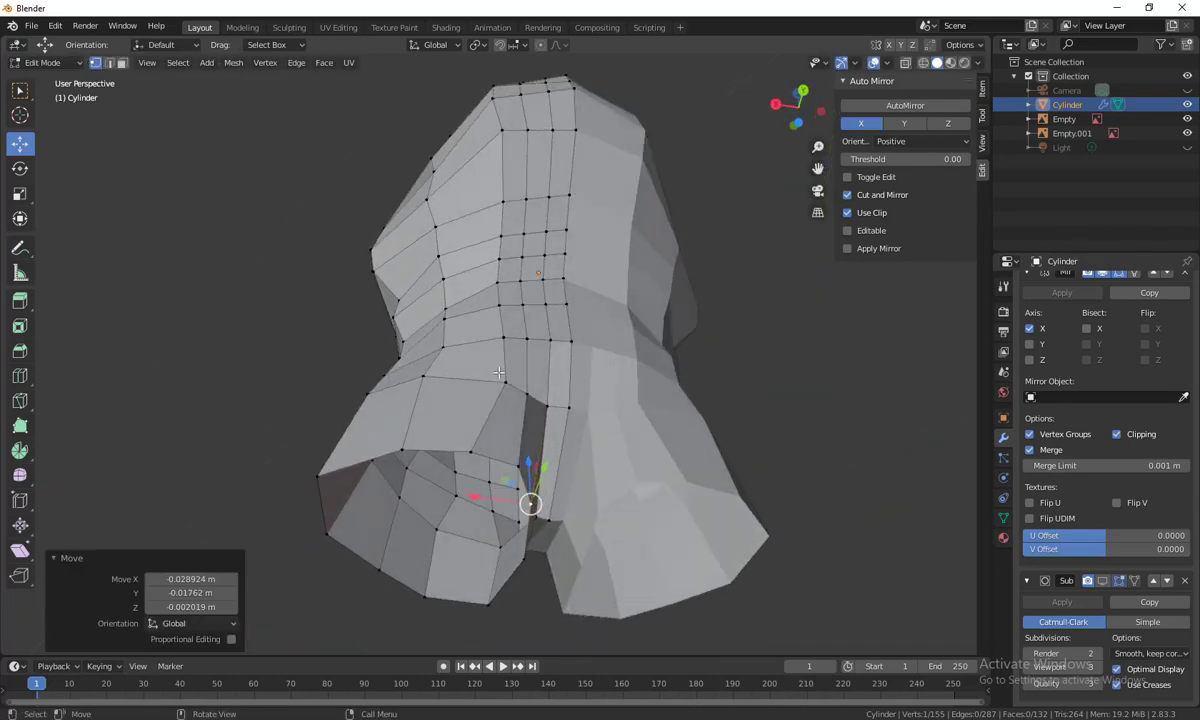
left_click(505, 381)
left_click_drag(506, 383, 490, 337)
left_click(501, 338)
middle_click_drag(490, 337, 454, 343)
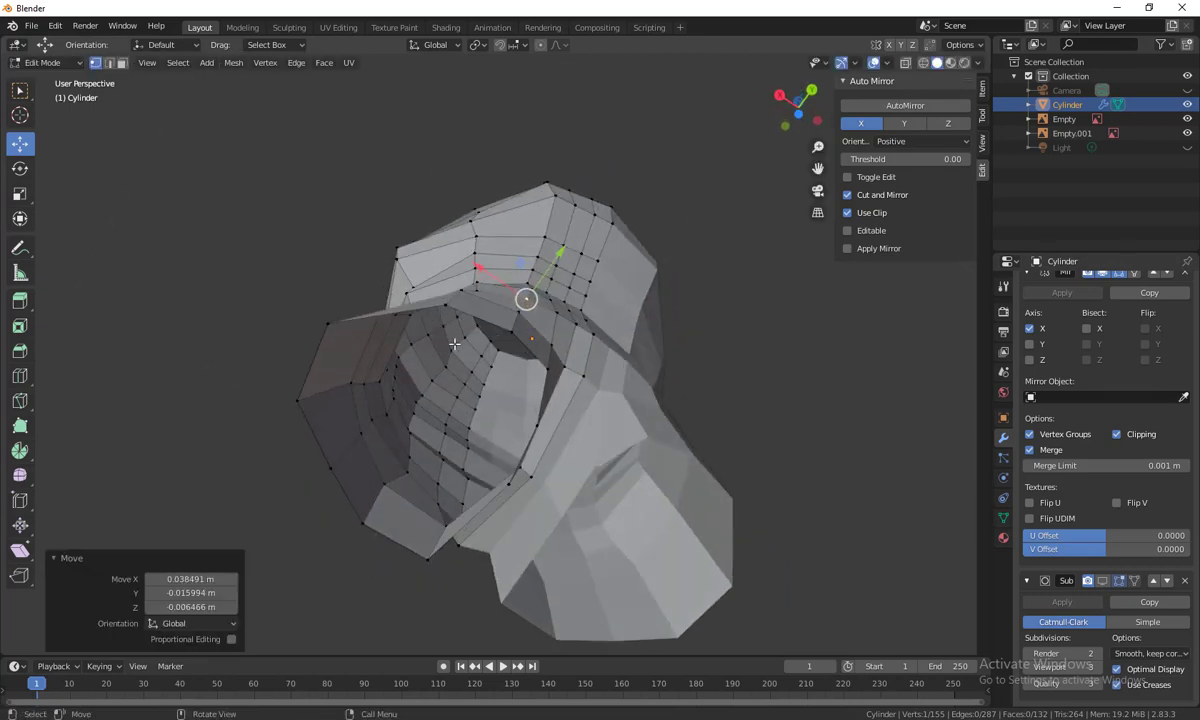
Shift the leg opening's rear rim vertex outward and move the inner rim vertex about 0.038 m in X and 0.044 m in Y
left_click(440, 307)
left_click_drag(443, 305, 421, 305)
mouse_move(421, 305)
middle_mouse_down()
mouse_move(758, 394)
mouse_move(604, 425)
mouse_move(430, 287)
middle_mouse_up()
left_click(443, 270)
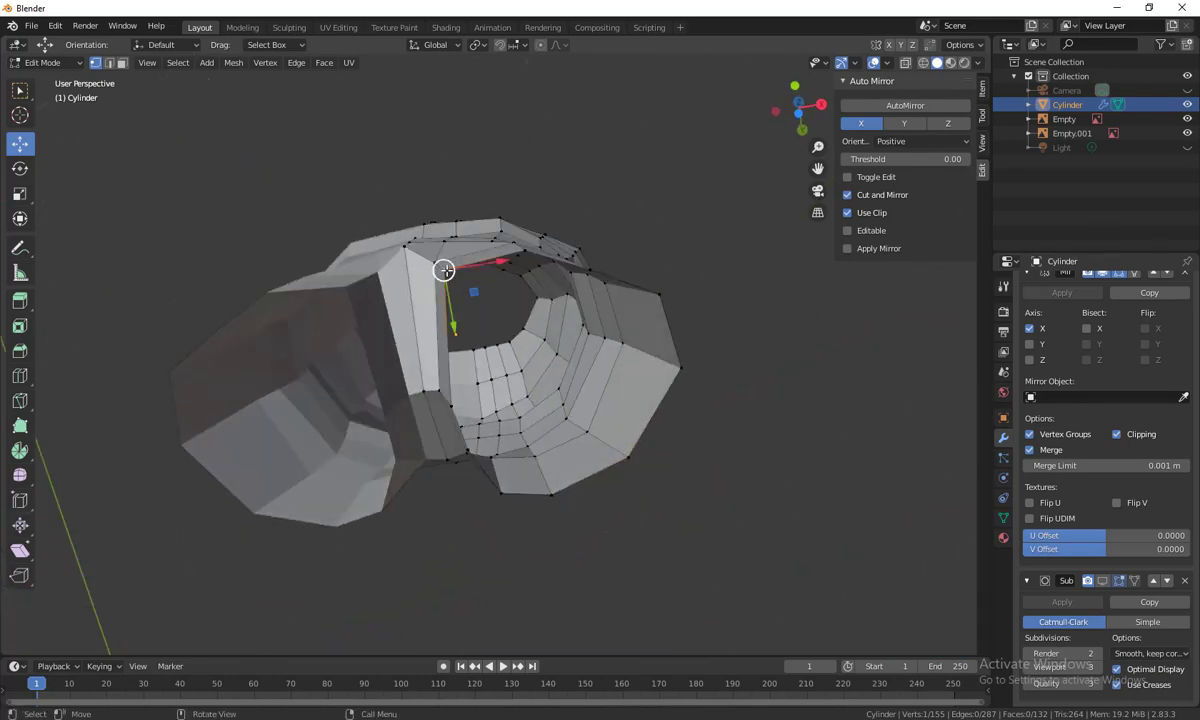
left_click_drag(445, 268, 452, 262)
Even out the heights of the five inner vertices on the leg opening's bottom edge by scaling them -0.267 in Z
scroll(643, 468, "down", 3)
middle_click_drag(643, 468, 615, 440)
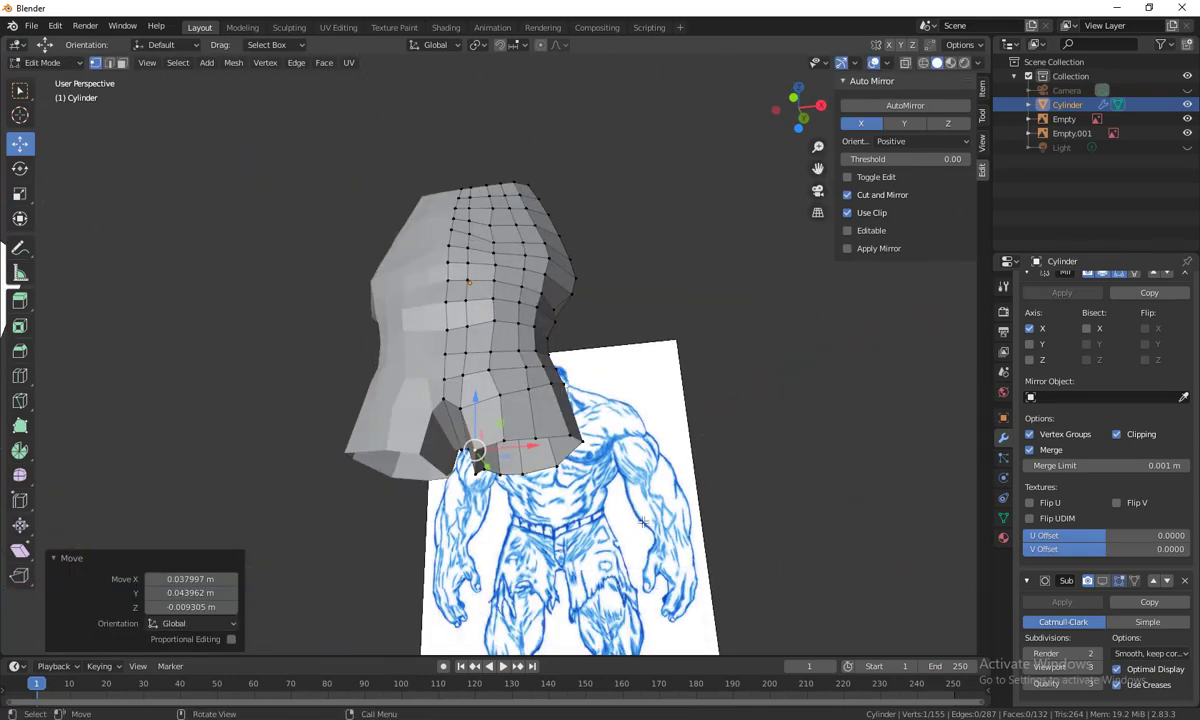
scroll(608, 432, "up", 5)
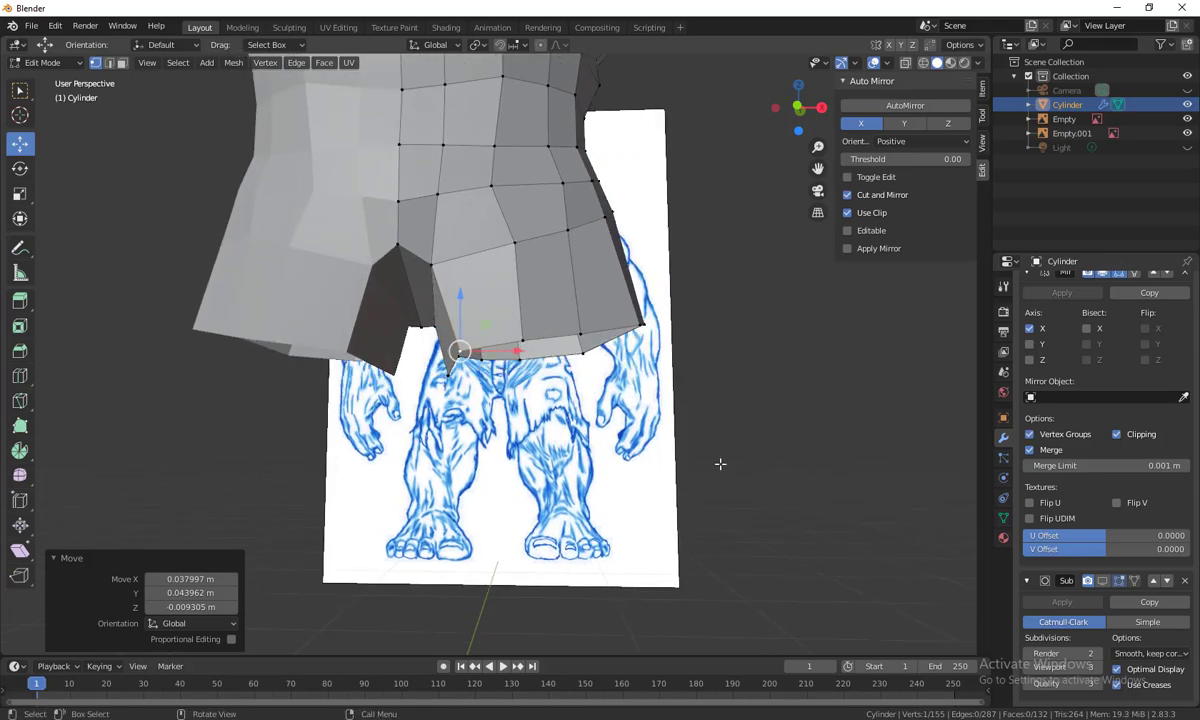
middle_click_drag(720, 464, 533, 436)
left_click_drag(527, 434, 440, 349)
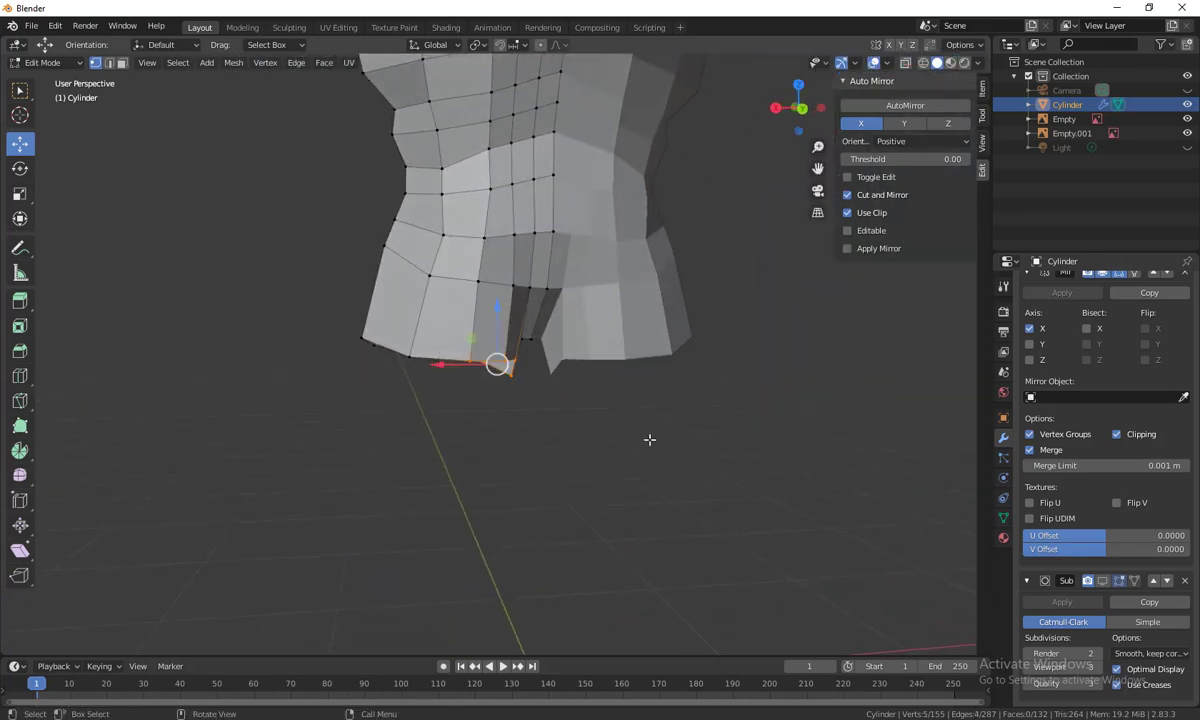
key("s")
key("z")
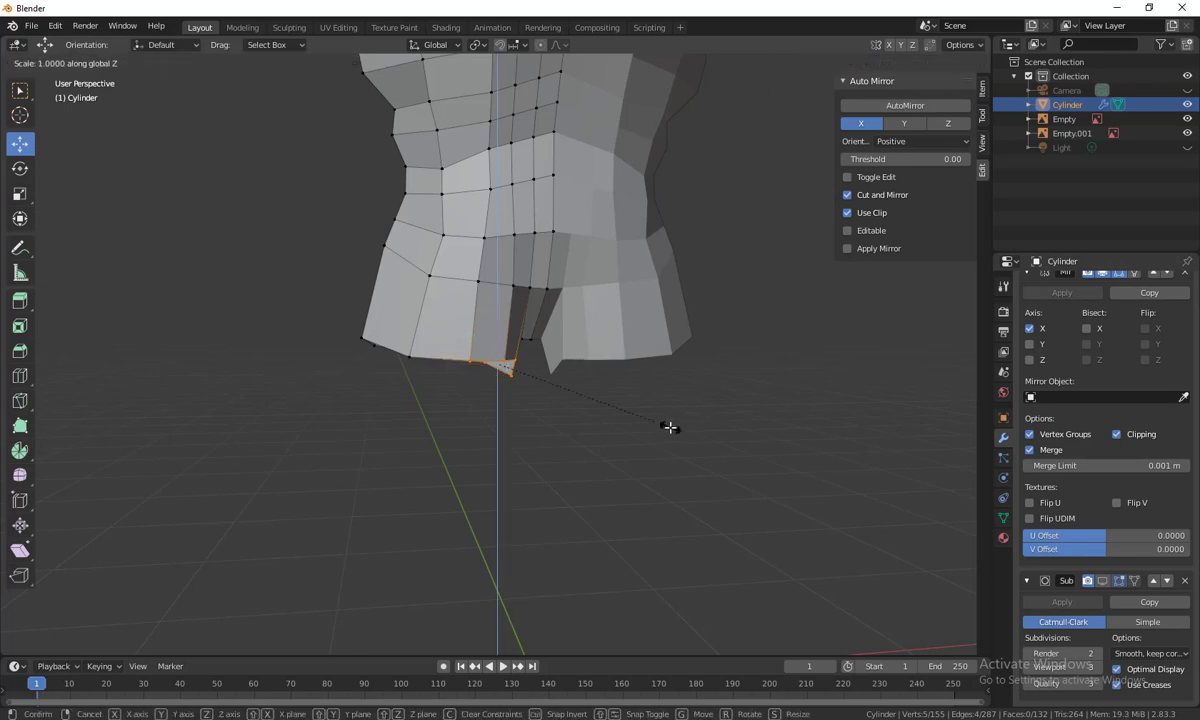
left_click(382, 380)
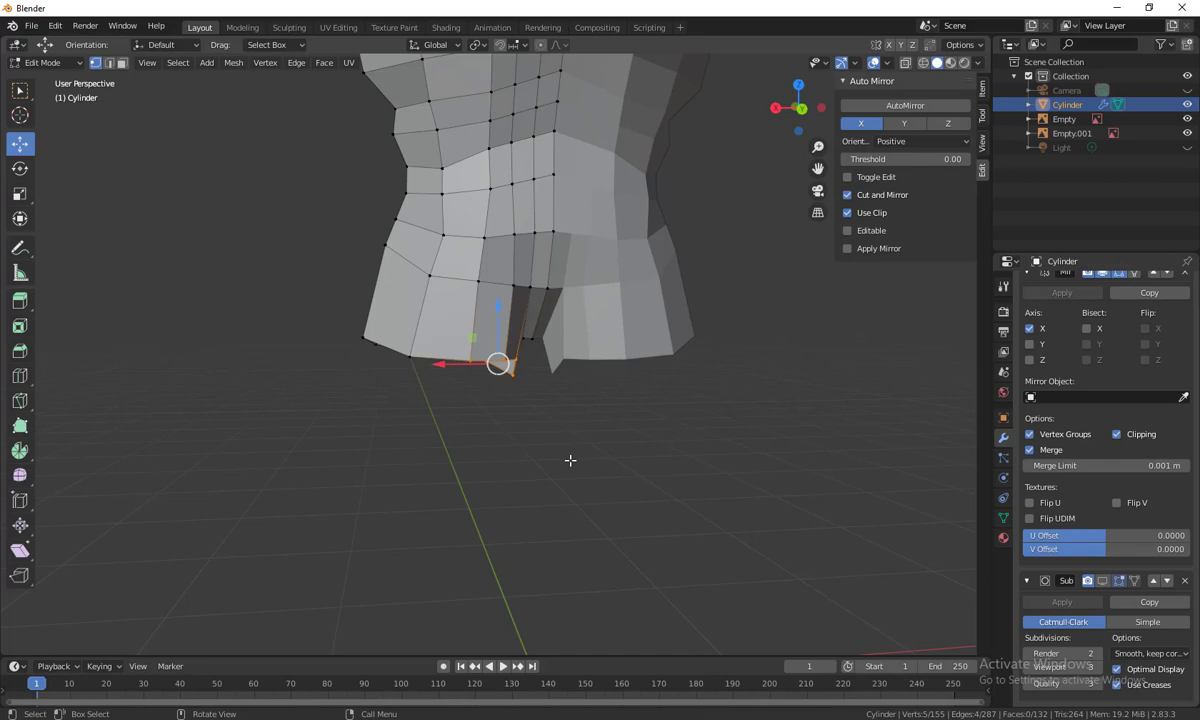
key("s")
key("z")
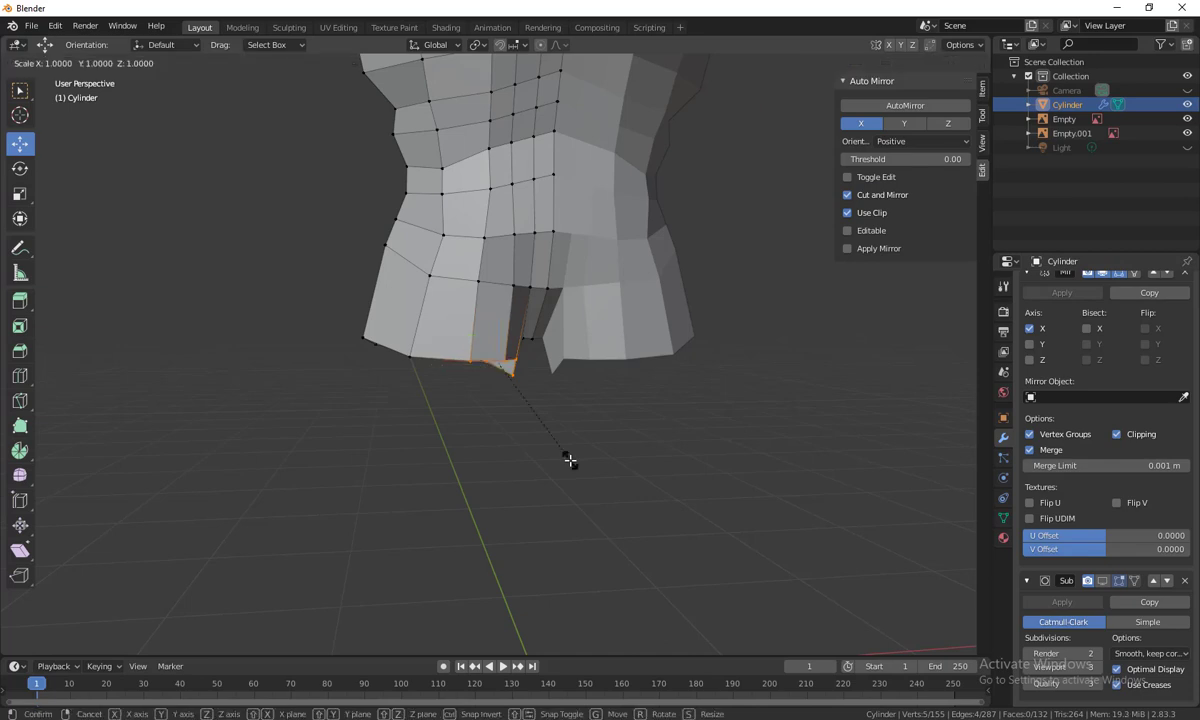
left_click(462, 378)
Extrude the leg opening's edge loop to the ankle, about 0.221 m in X and -1.038 m in Z, and scale it to 0.654
middle_click_drag(505, 478, 562, 536)
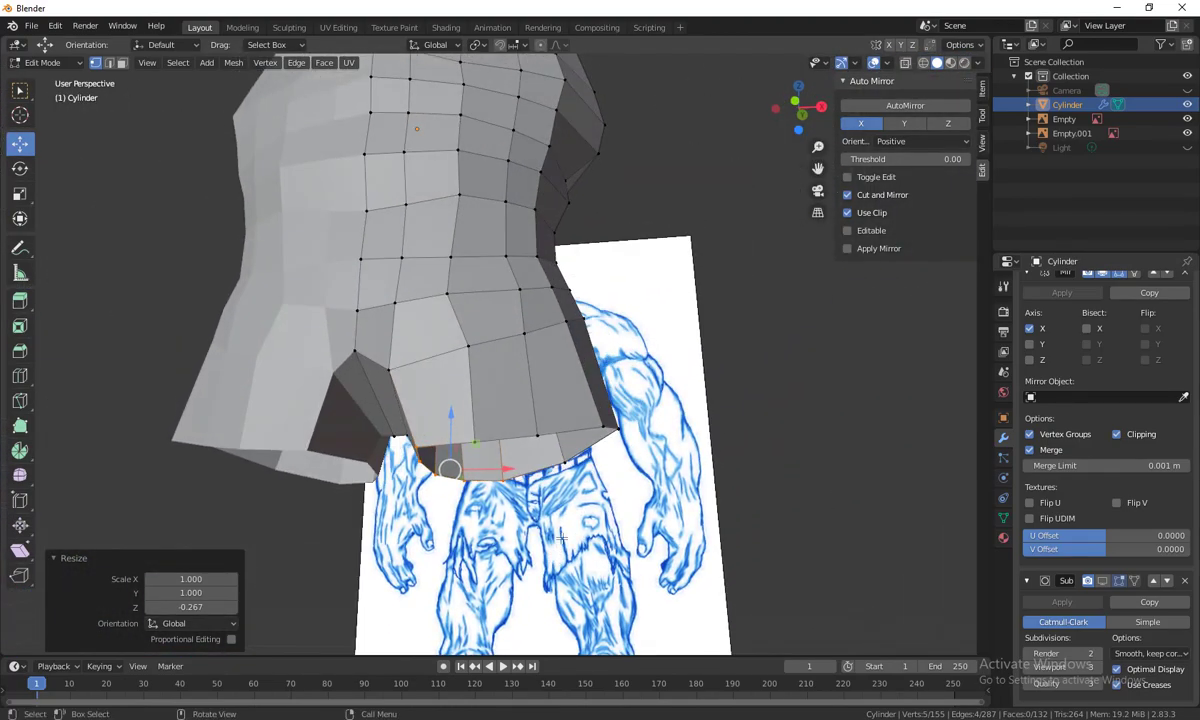
key("2")
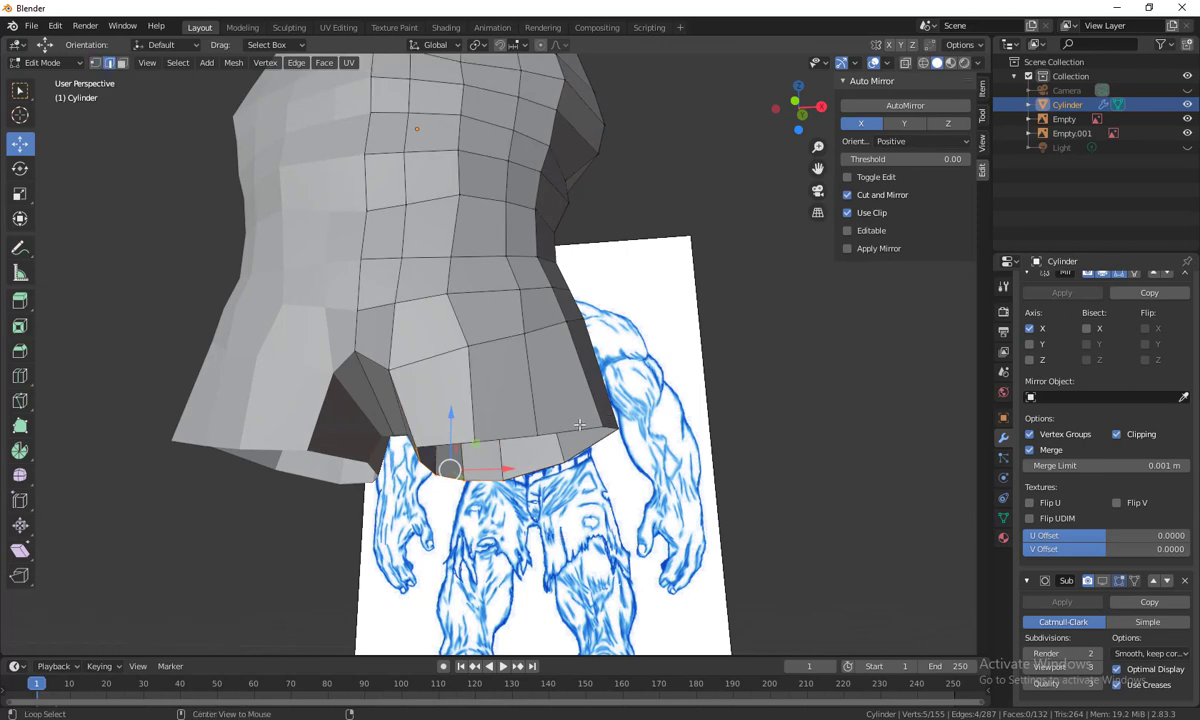
left_click(579, 430, "alt")
middle_click_drag(579, 430, 643, 491, "alt")
scroll(638, 520, "down", 3)
scroll(630, 512, "up", 3)
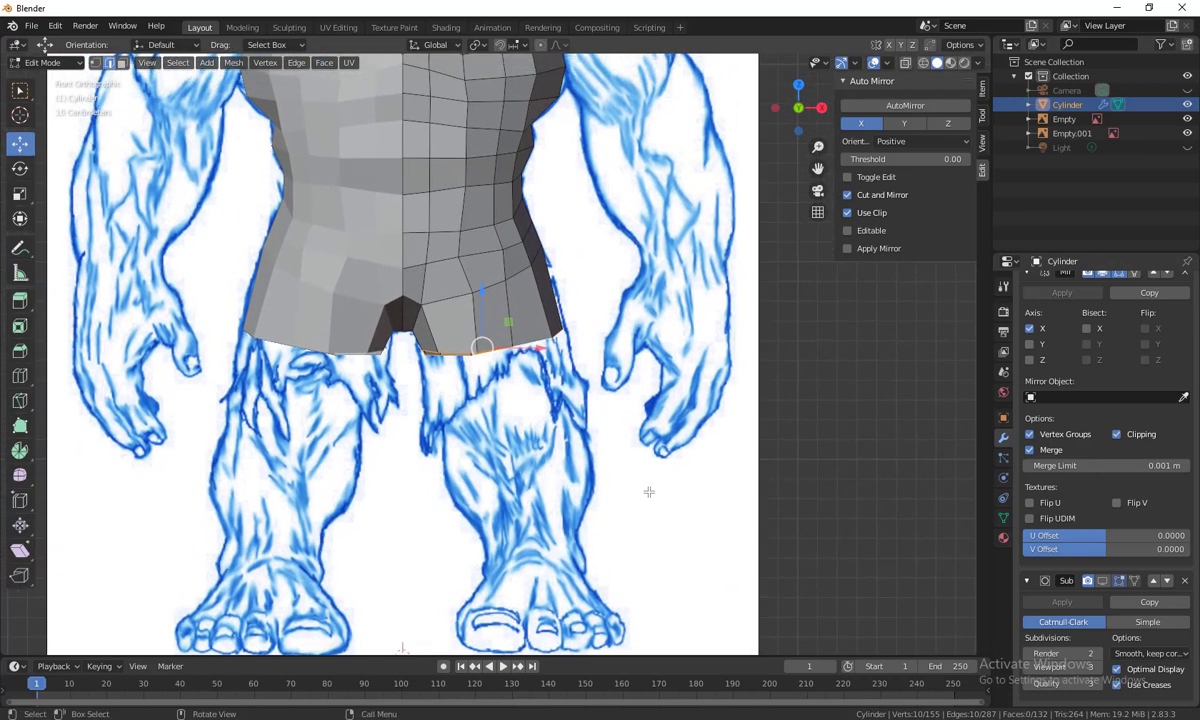
key("g")
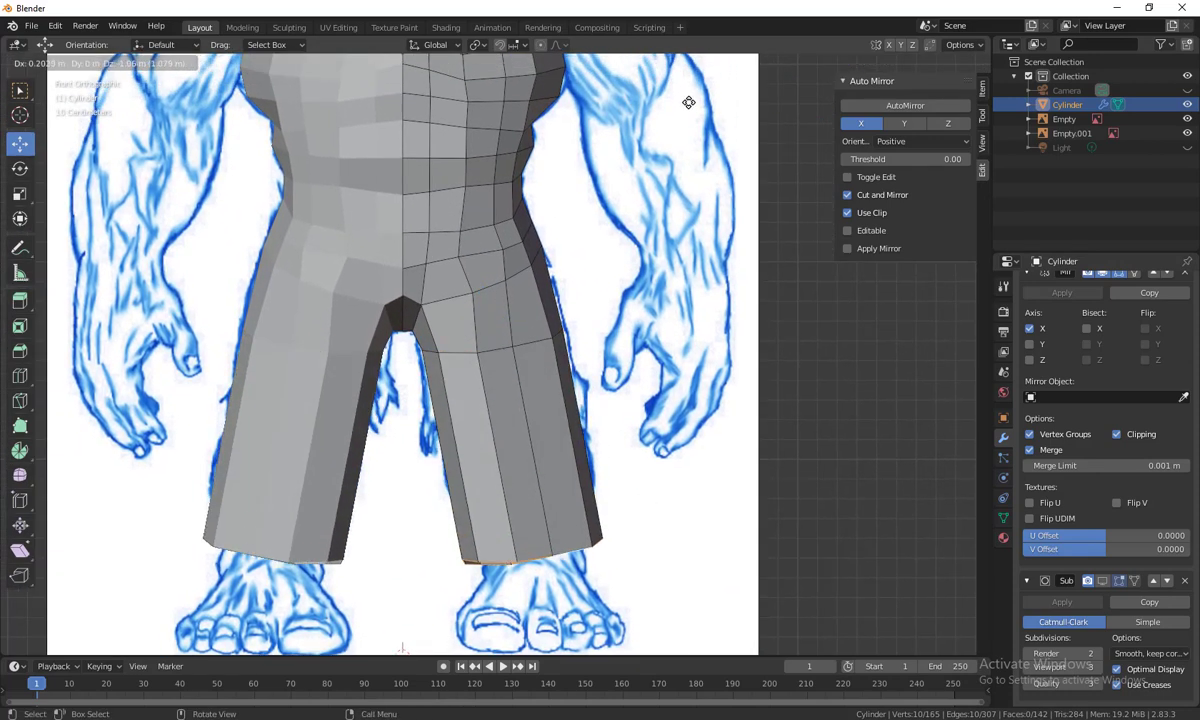
left_click(692, 98)
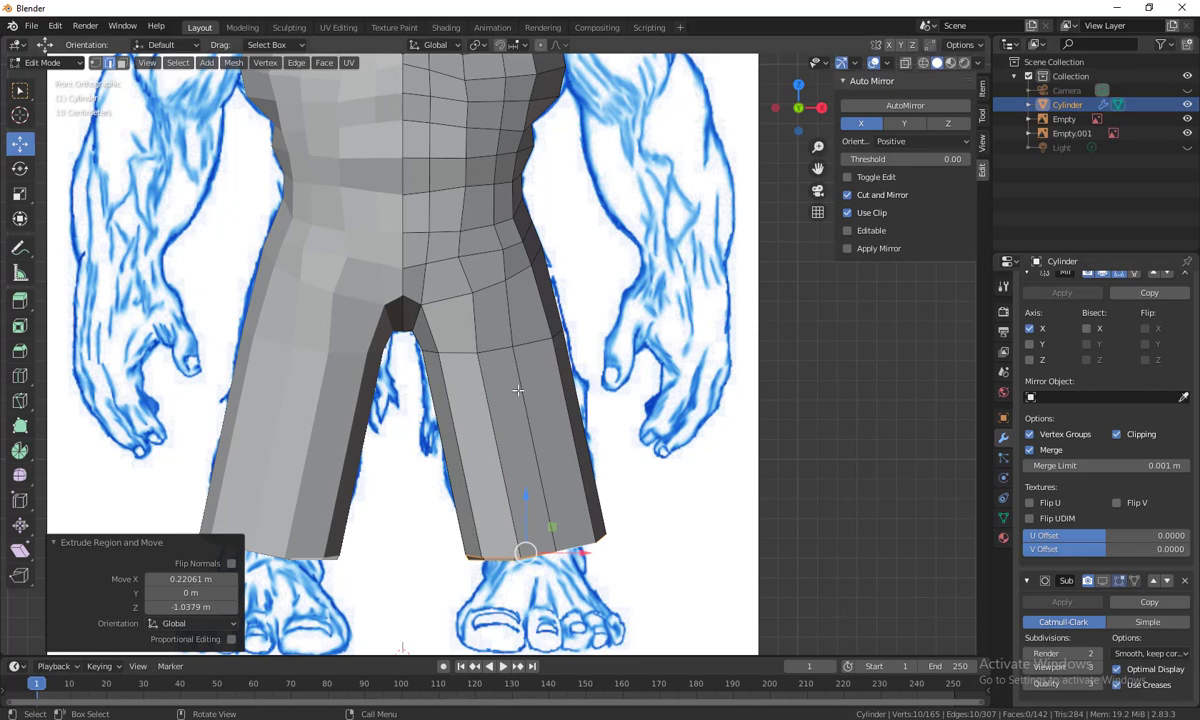
key("s")
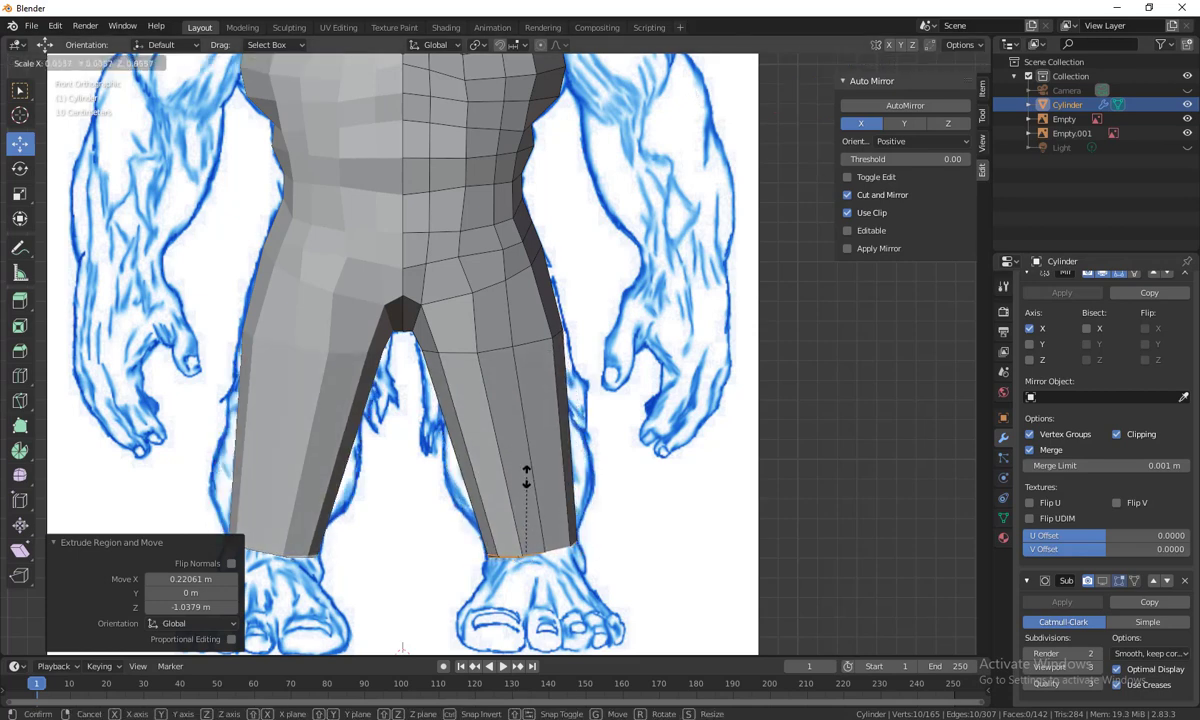
left_click(527, 476)
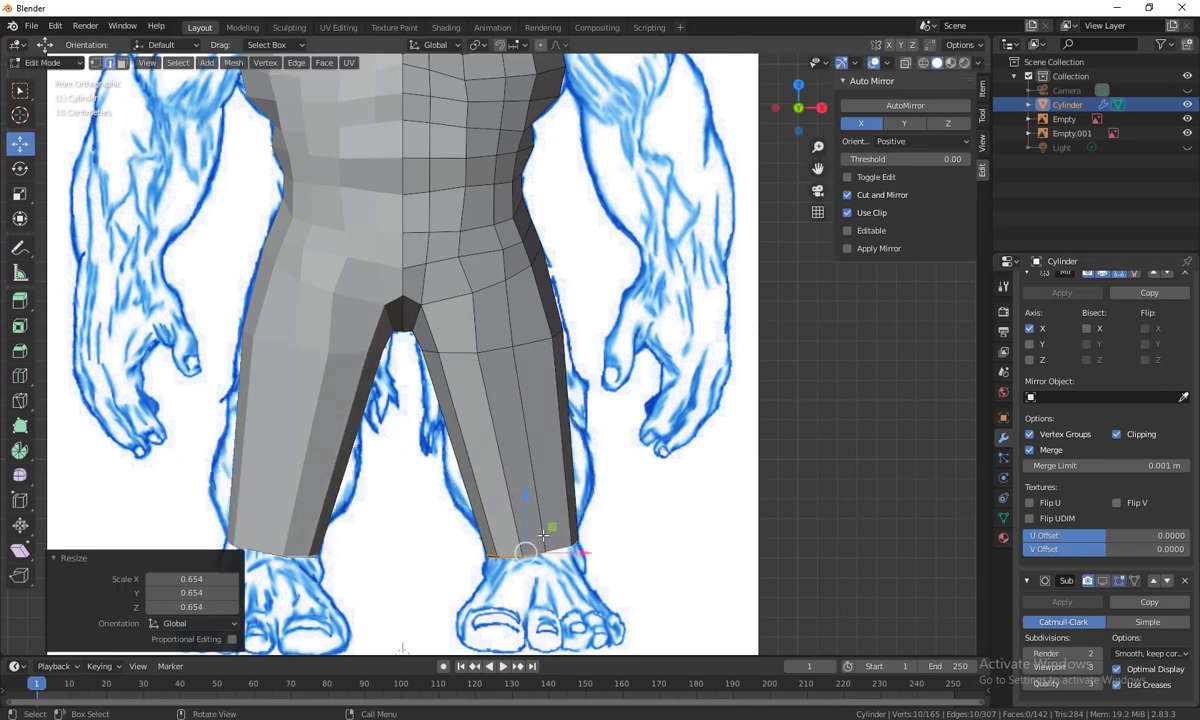
In the right side view, move the ankle loop about 0.319 m backward in Y and scale it 1.259 in Y to match the drawing
middle_click_drag(772, 544, 593, 530)
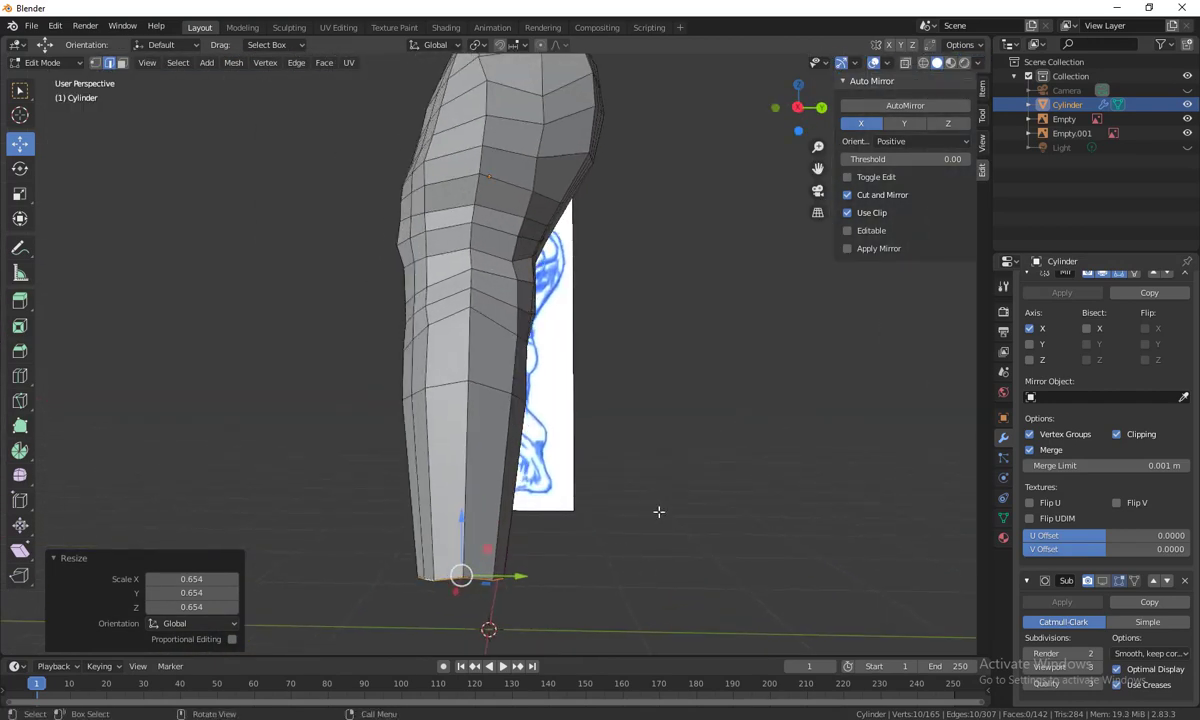
middle_click_drag(659, 511, 693, 507)
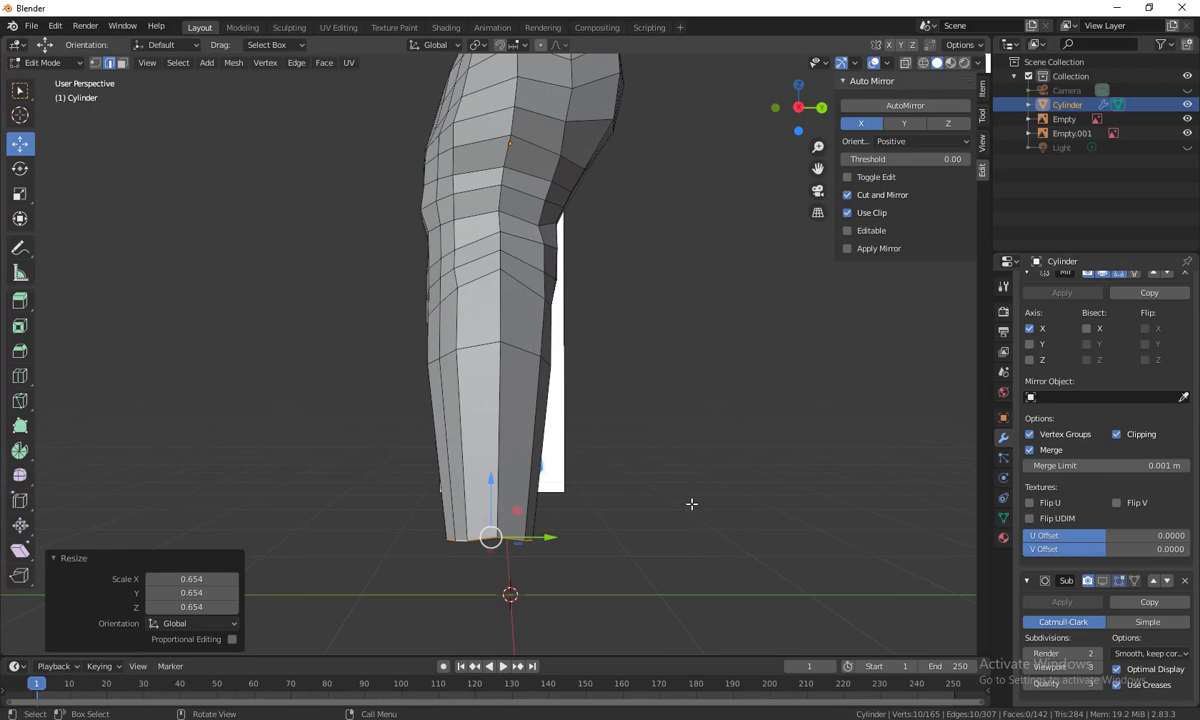
key("KP_3")
scroll(637, 393, "up", 2)
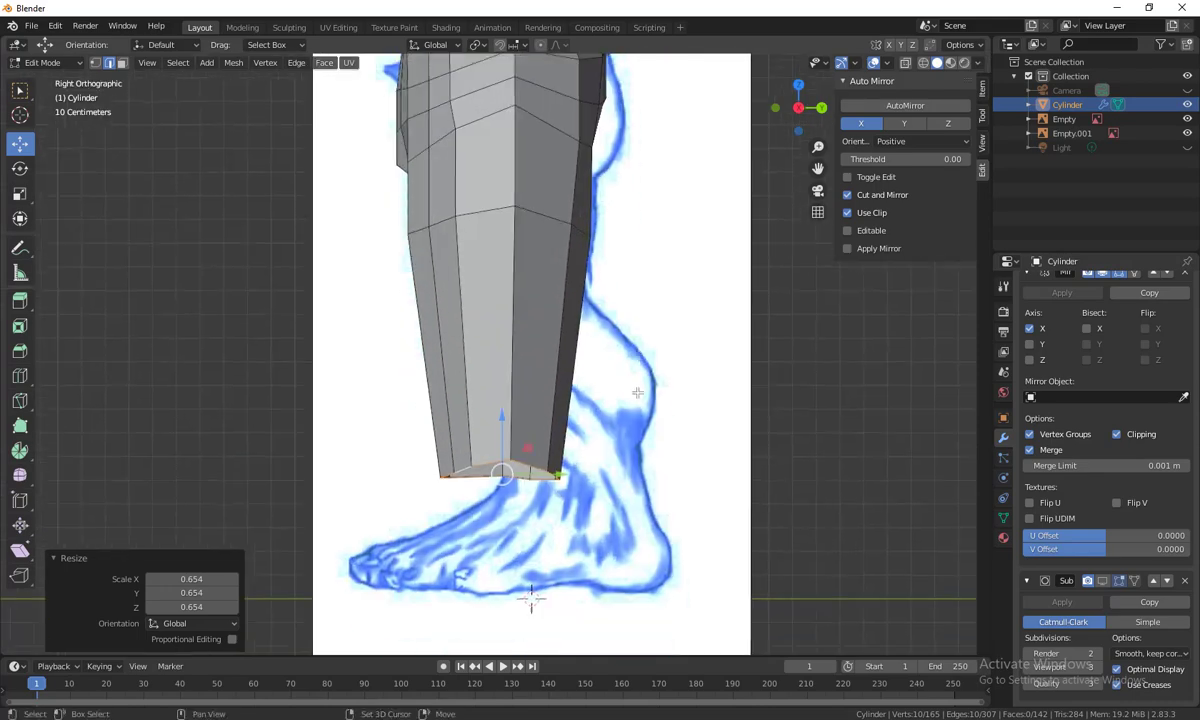
key("g")
key("y")
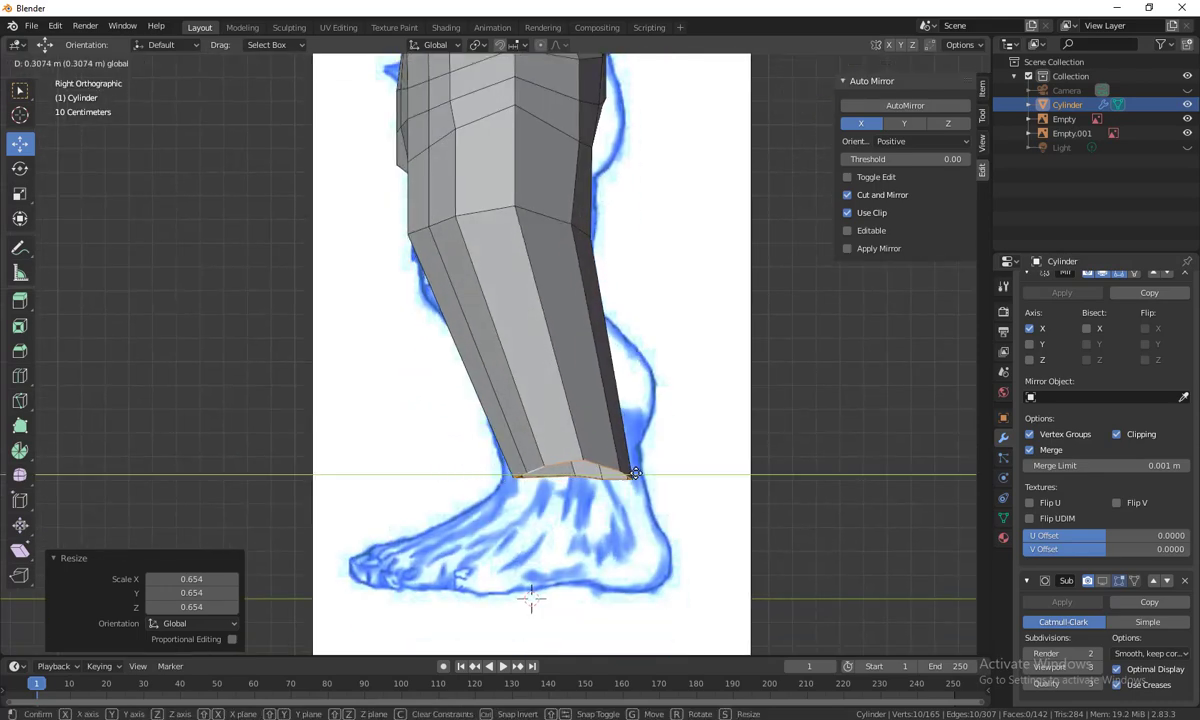
left_click(684, 487)
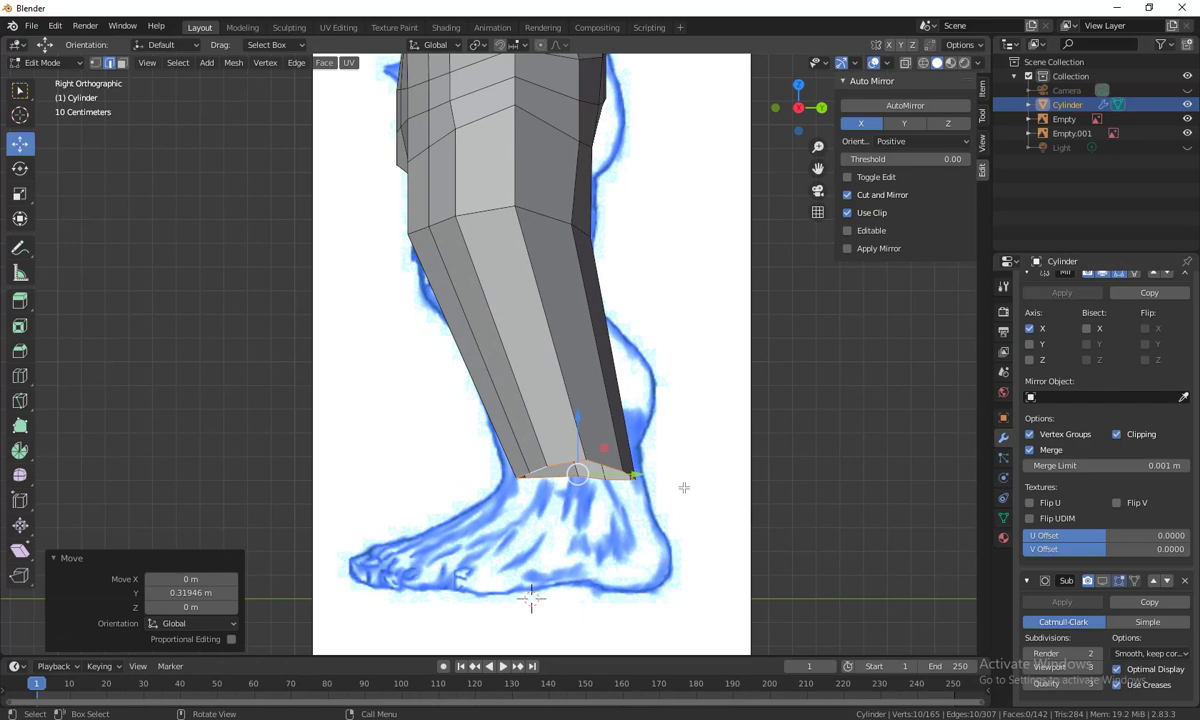
key("s")
key("y")
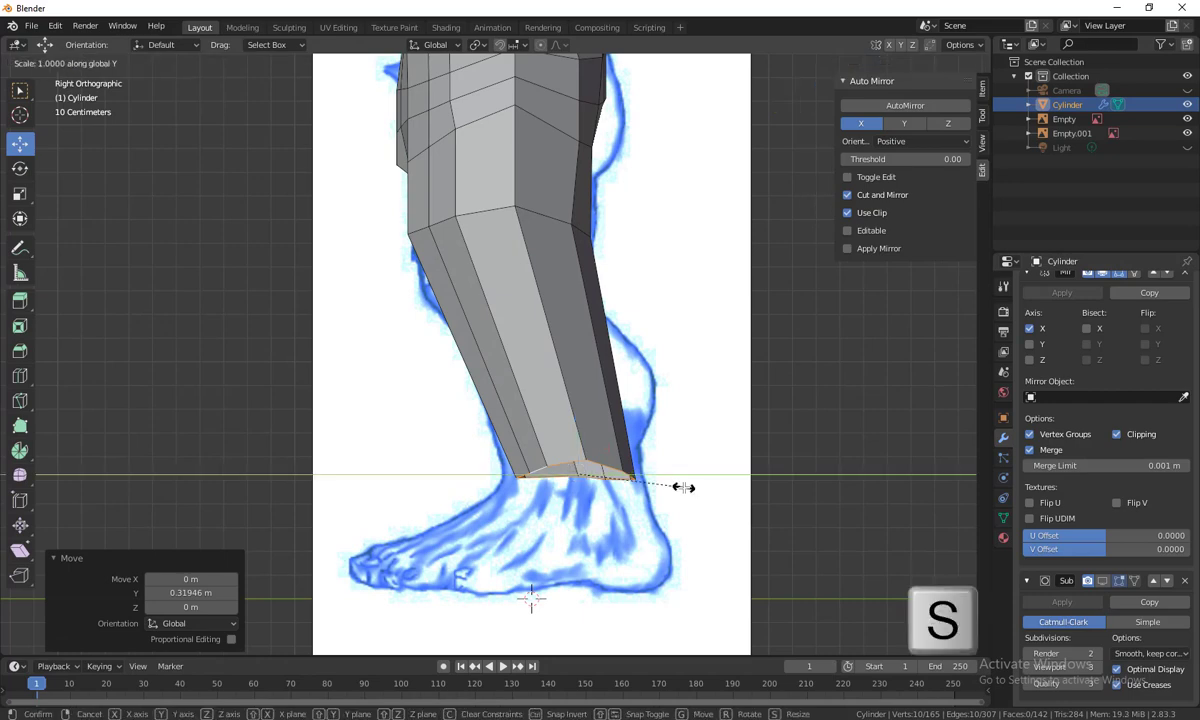
left_click(690, 487)
Show the mesh as wireframe in vertex mode and move the buttock's rear vertices backward to the drawing's outline
scroll(690, 487, "down", 1)
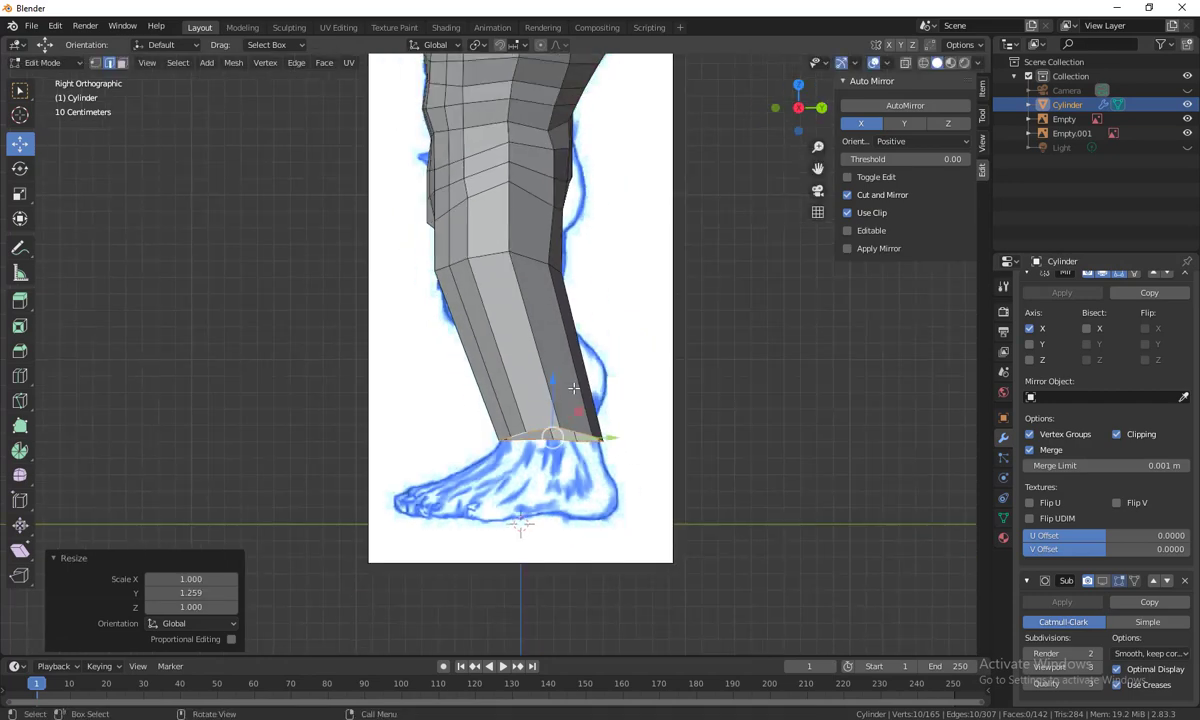
scroll(645, 468, "up", 2)
key("shift+z")
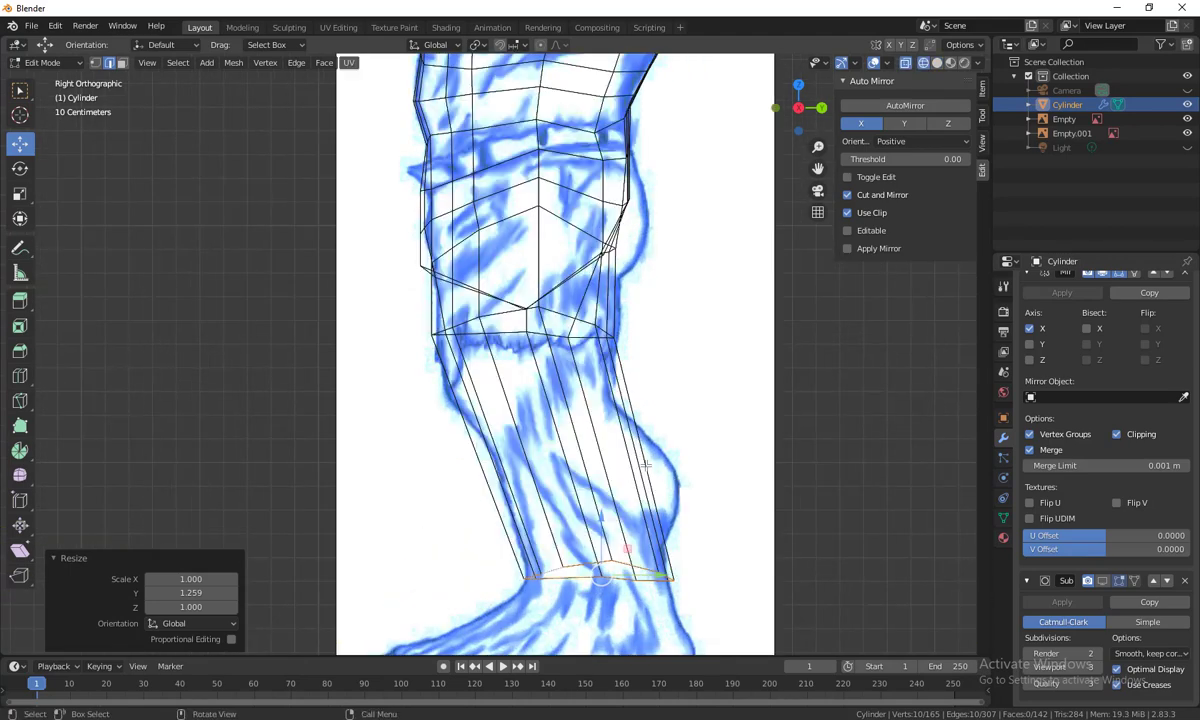
mouse_move(645, 468)
middle_mouse_down("shift")
mouse_move(669, 272)
mouse_move(666, 303)
mouse_move(603, 310)
middle_mouse_up("shift")
scroll(669, 272, "up", 1)
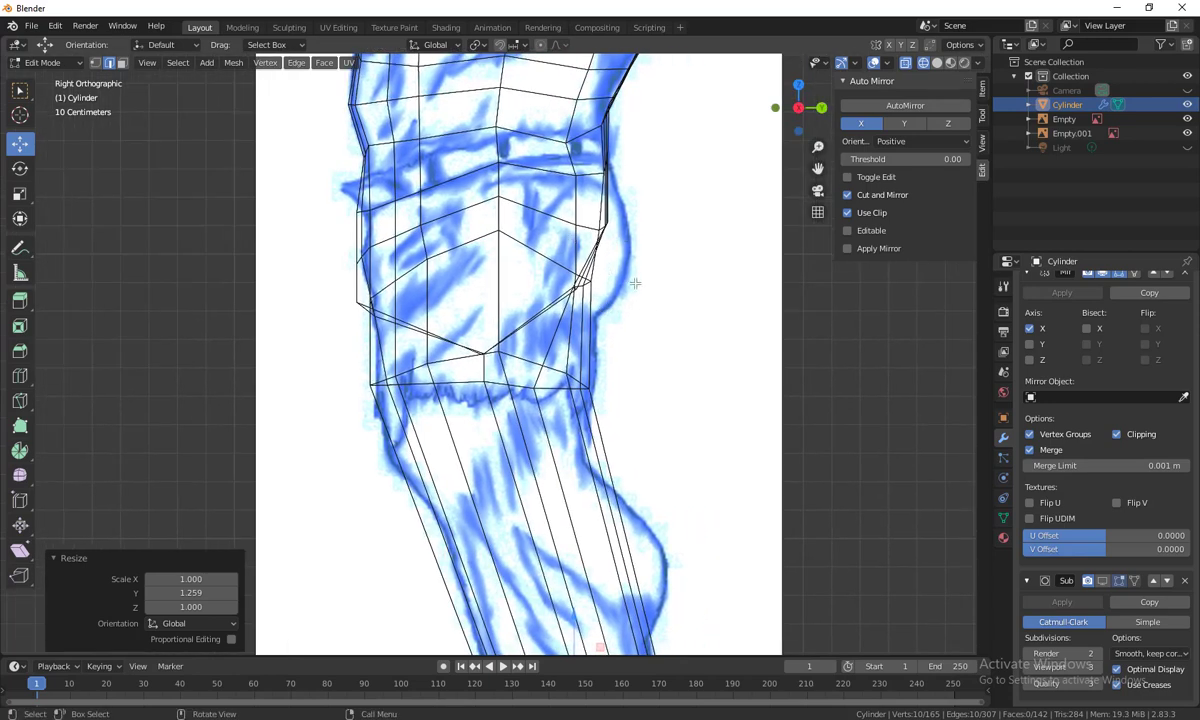
key("1")
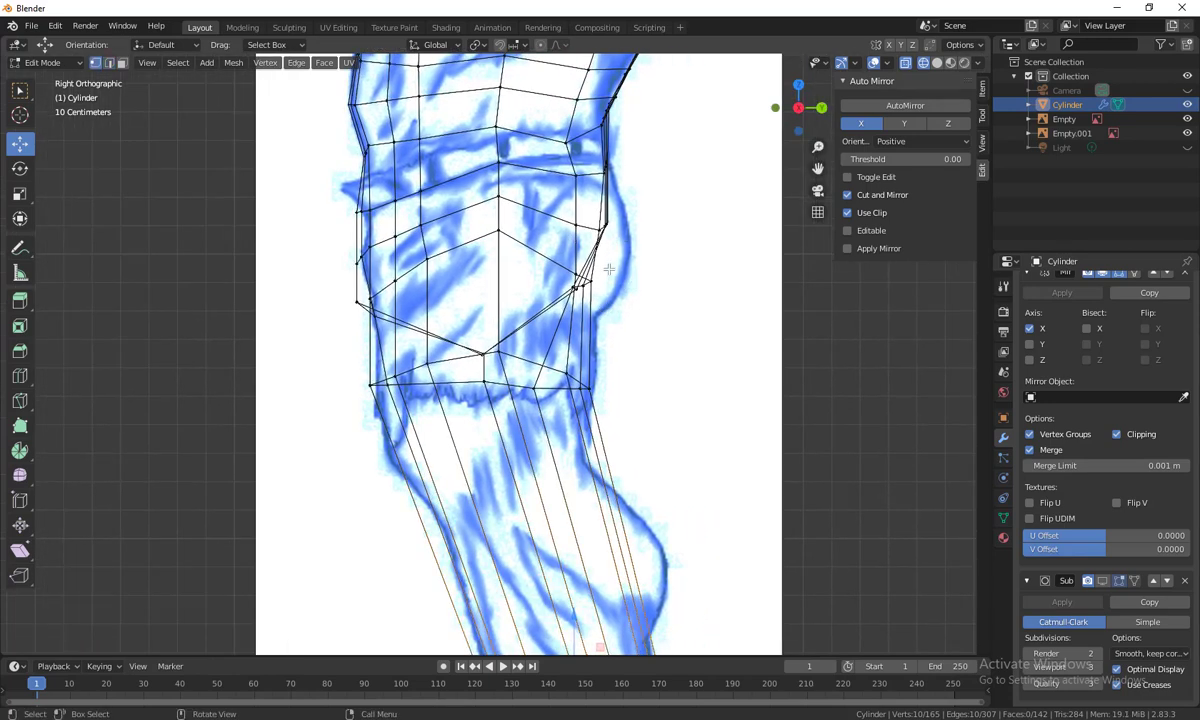
left_click_drag(555, 210, 641, 311)
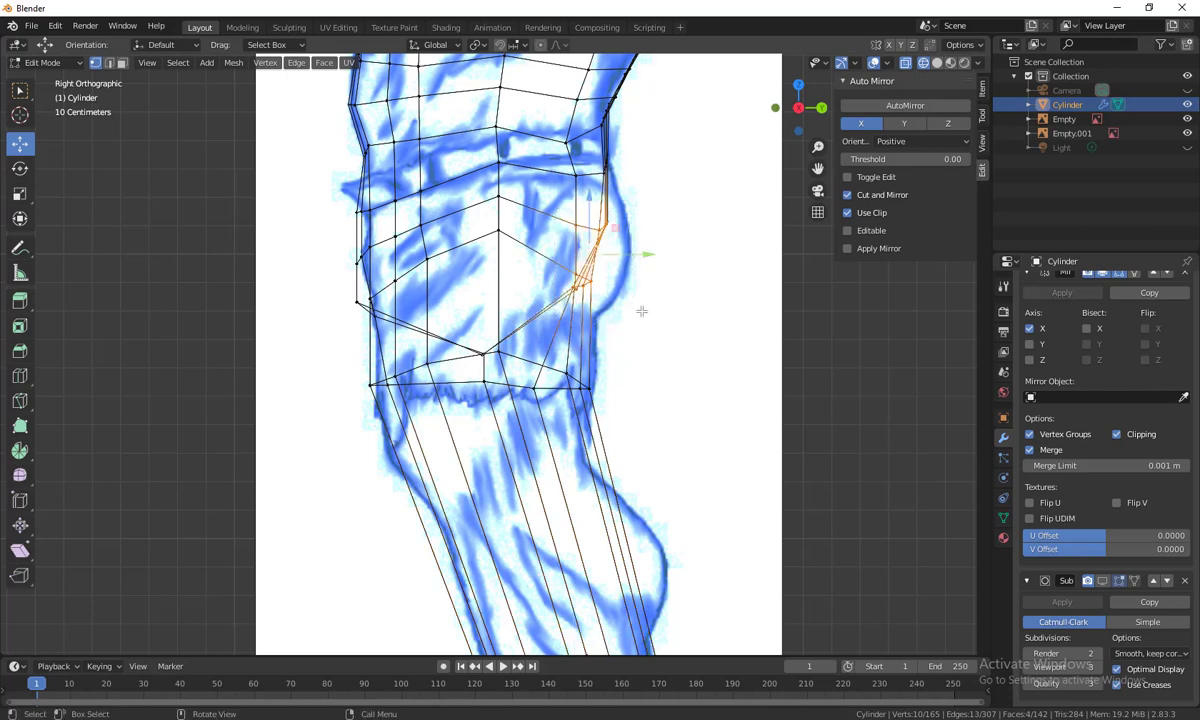
key("g")
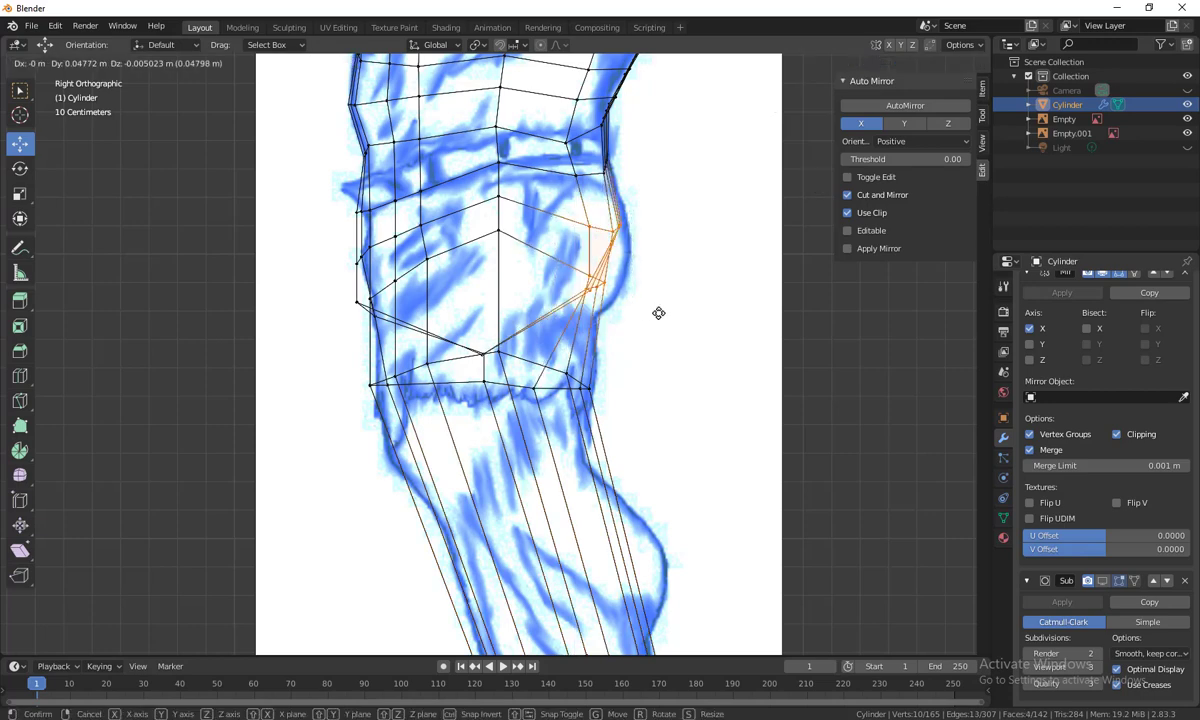
left_click(661, 321)
Move the five lower rear buttock vertices about 0.010 m in Y and -0.025 m in Z
left_click_drag(668, 335, 608, 291)
key("g")
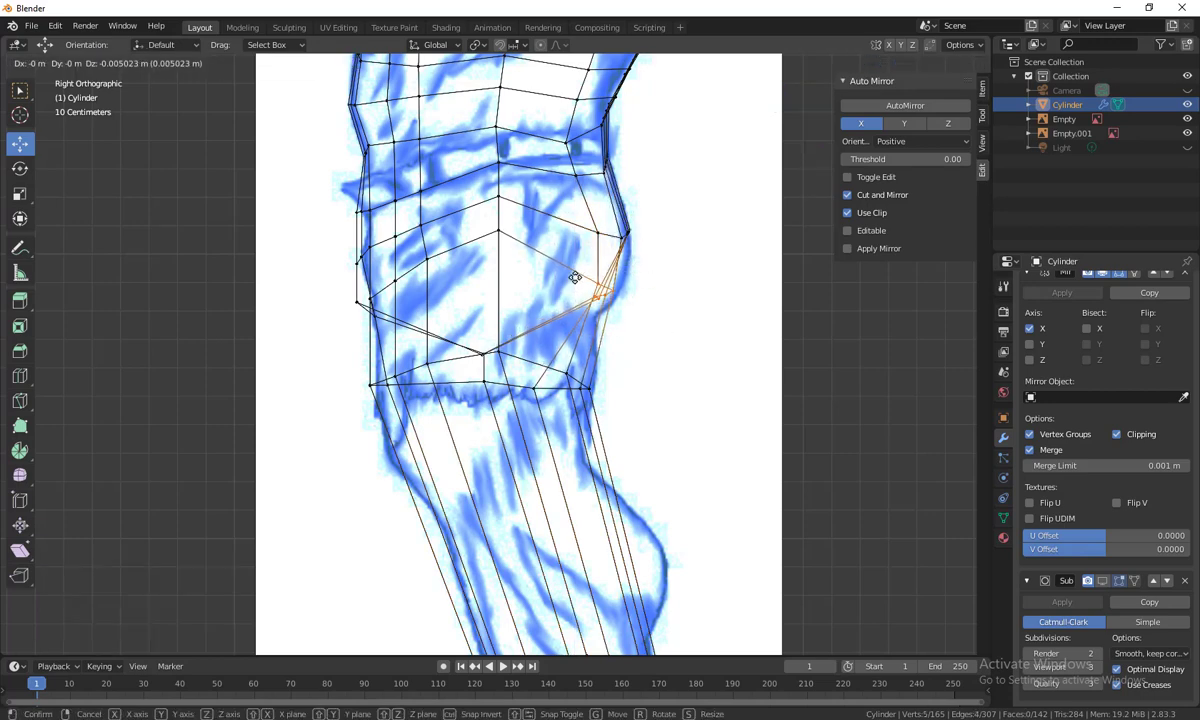
left_click(573, 371)
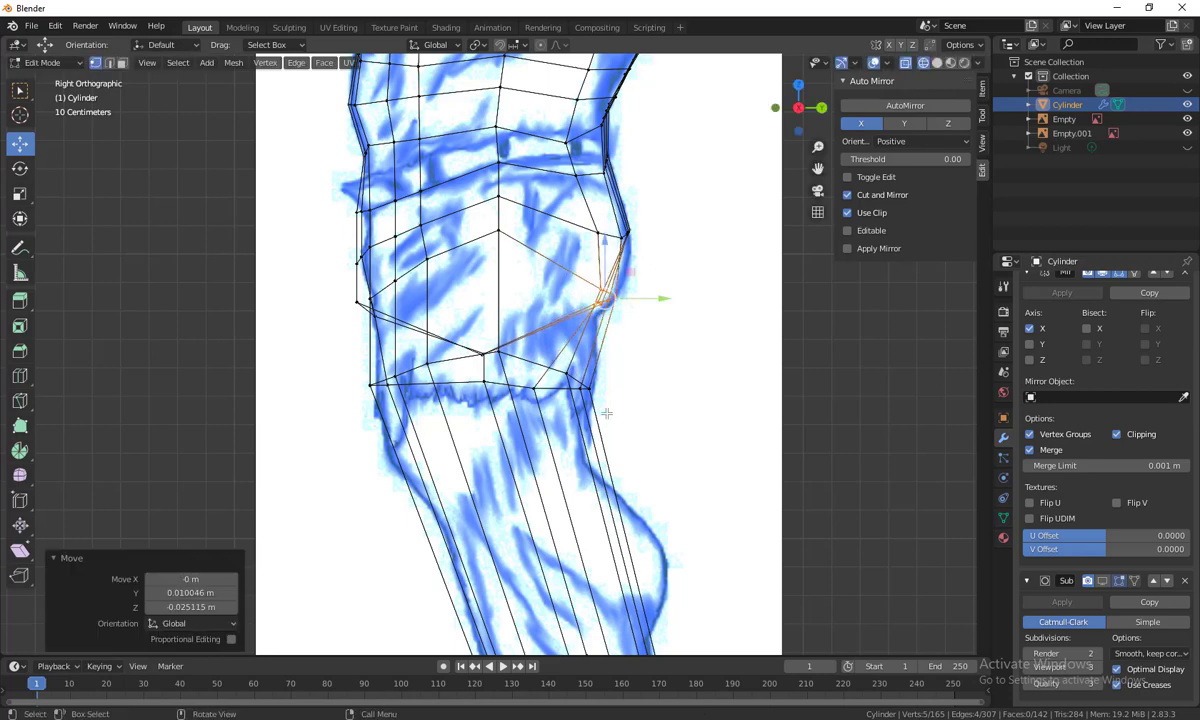
Move the thigh loop's three rear vertices about 0.015 m in Y and 0.065 m in Z, and its middle vertex 0.010 m and -0.063 m
key("g")
left_click(563, 353)
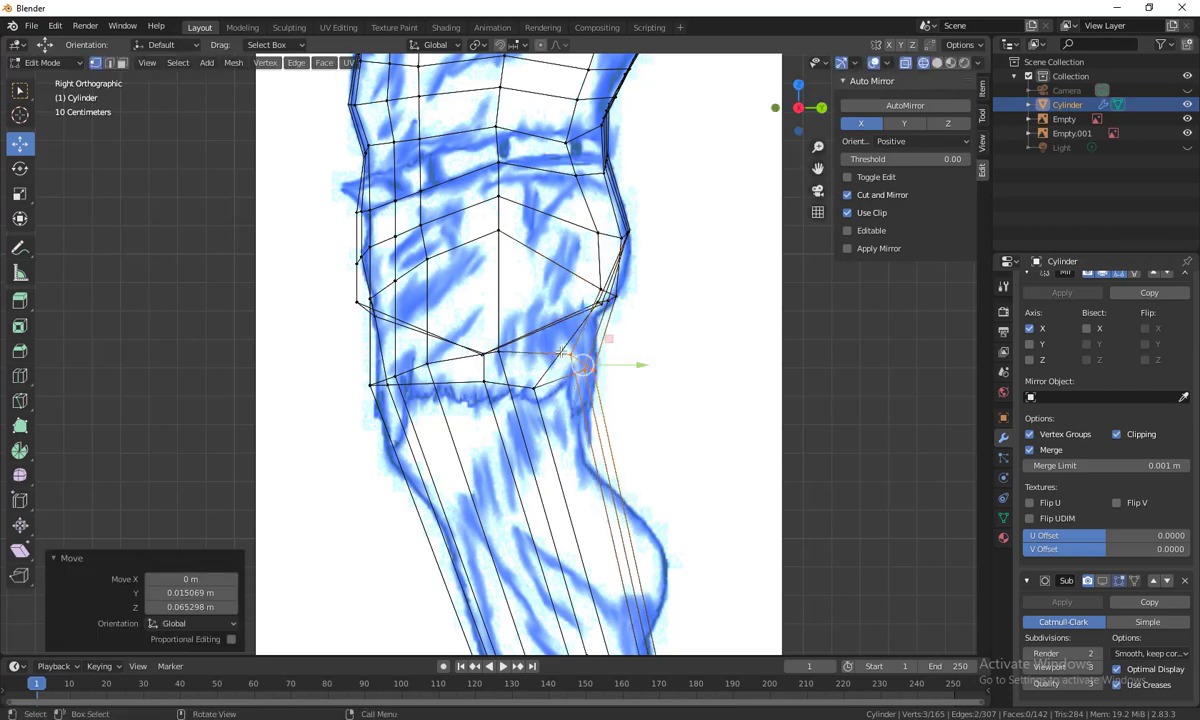
left_click(486, 384)
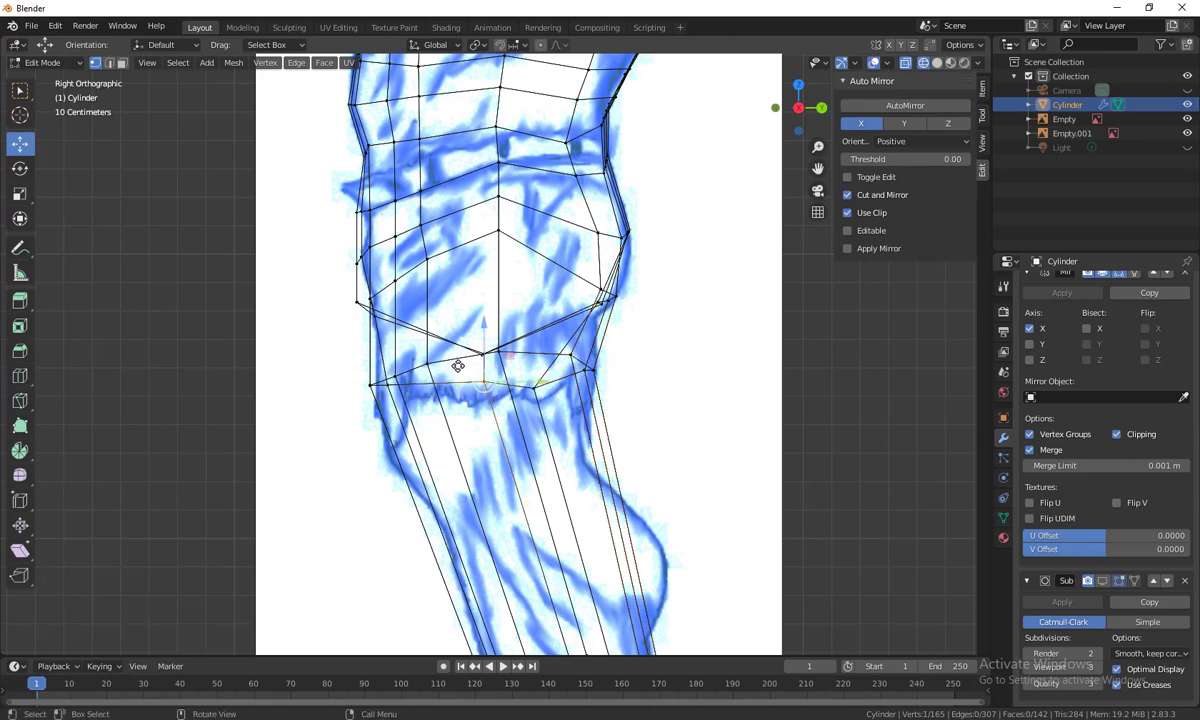
key("g")
left_click(488, 398)
Flatten the ankle loop by lowering its two raised vertices, the front one about 0.015 m in Y and -0.038 m in Z
scroll(628, 399, "down", 6, "shift")
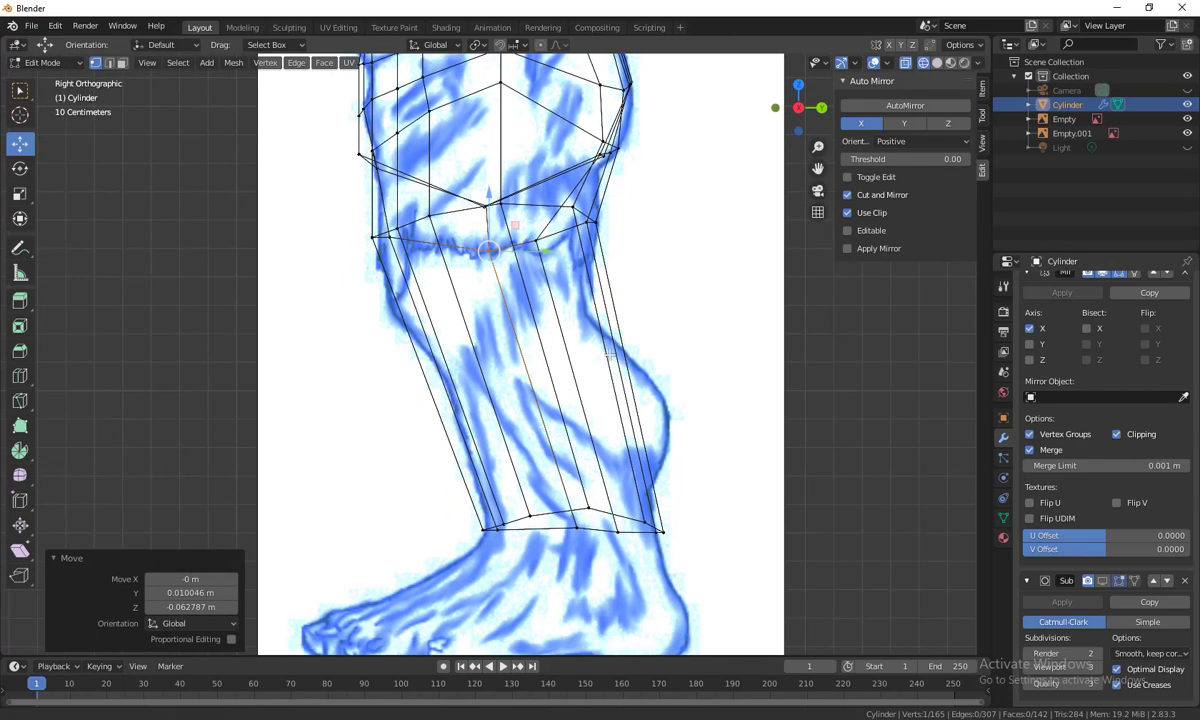
left_click(590, 455)
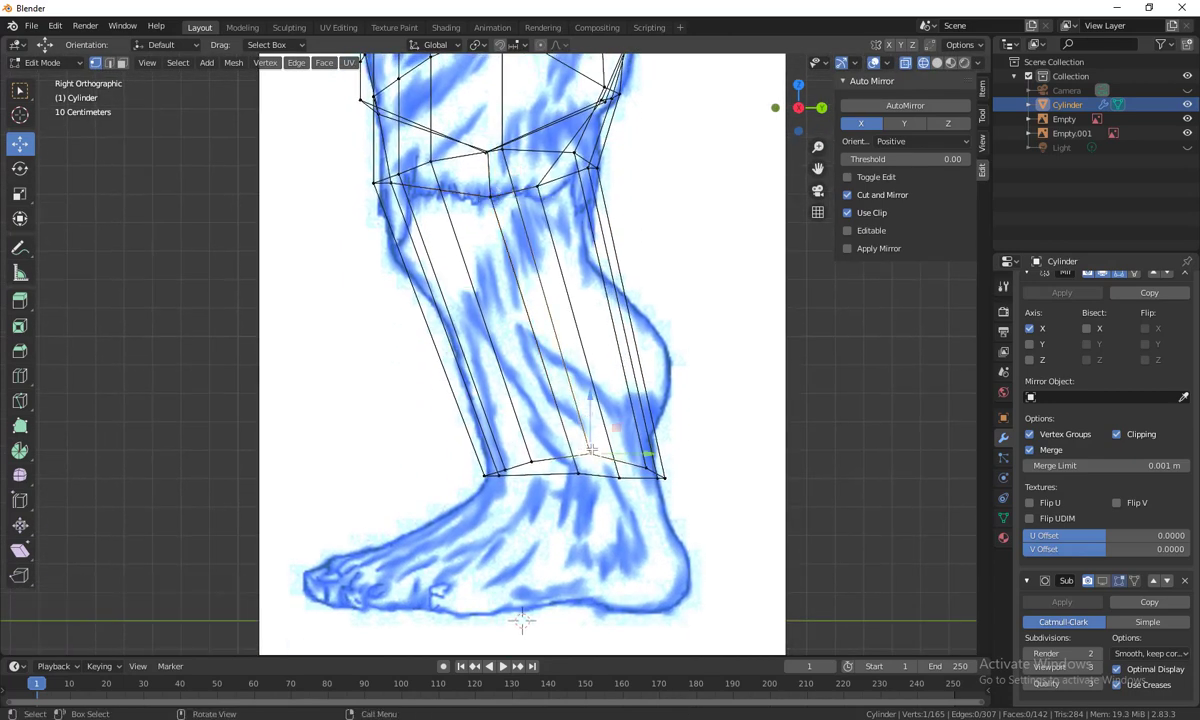
key("g")
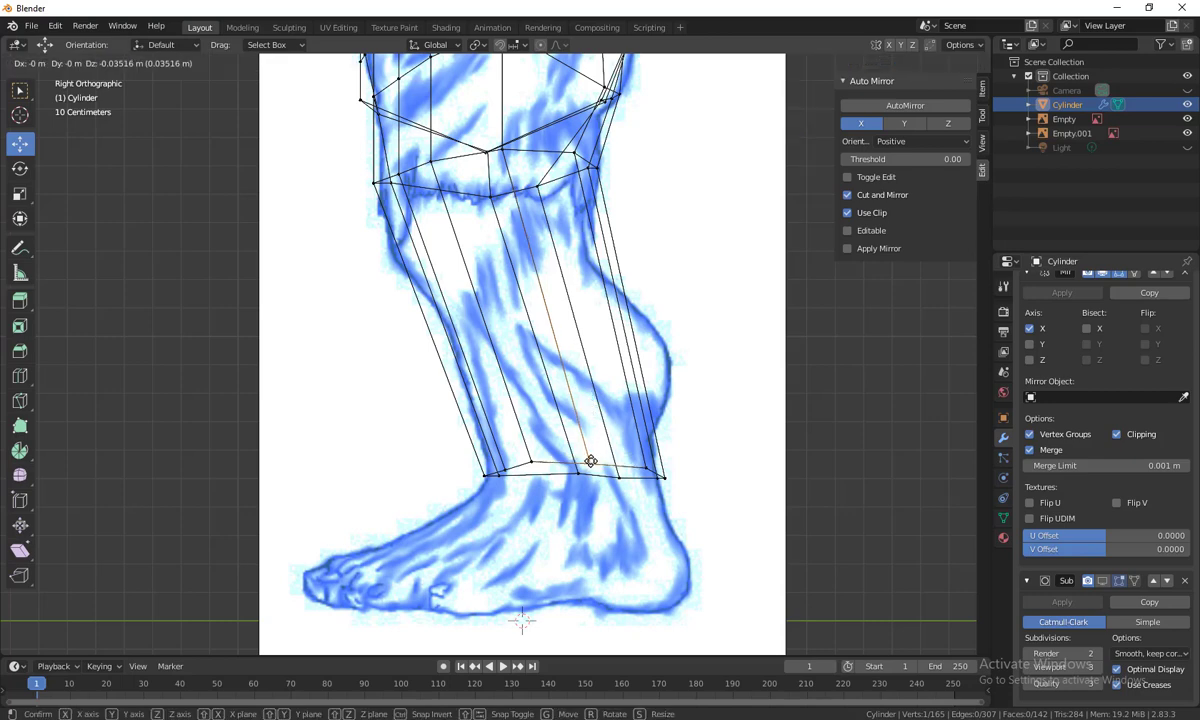
left_click(592, 461)
left_click(530, 462)
key("g")
left_click(590, 472)
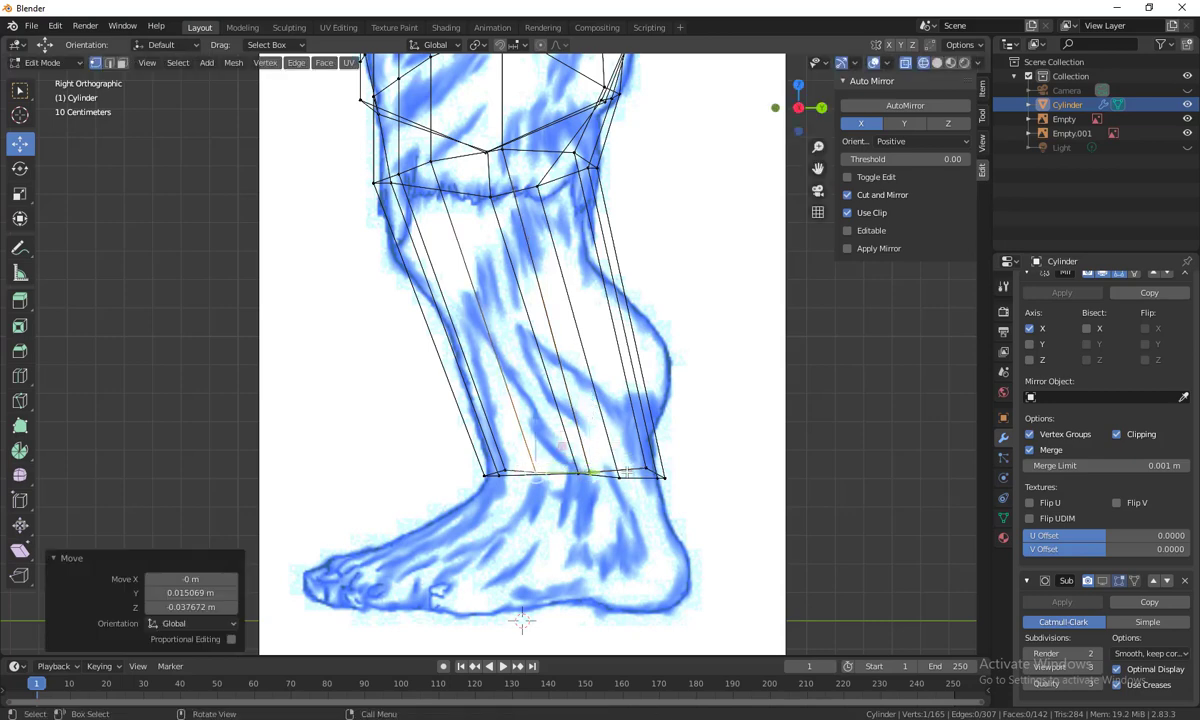
Raise the thigh loop's lower middle vertex and move the vertex behind it about 0.075 m in Y and 0.073 m in Z
middle_click_drag(668, 373, 630, 466, "shift")
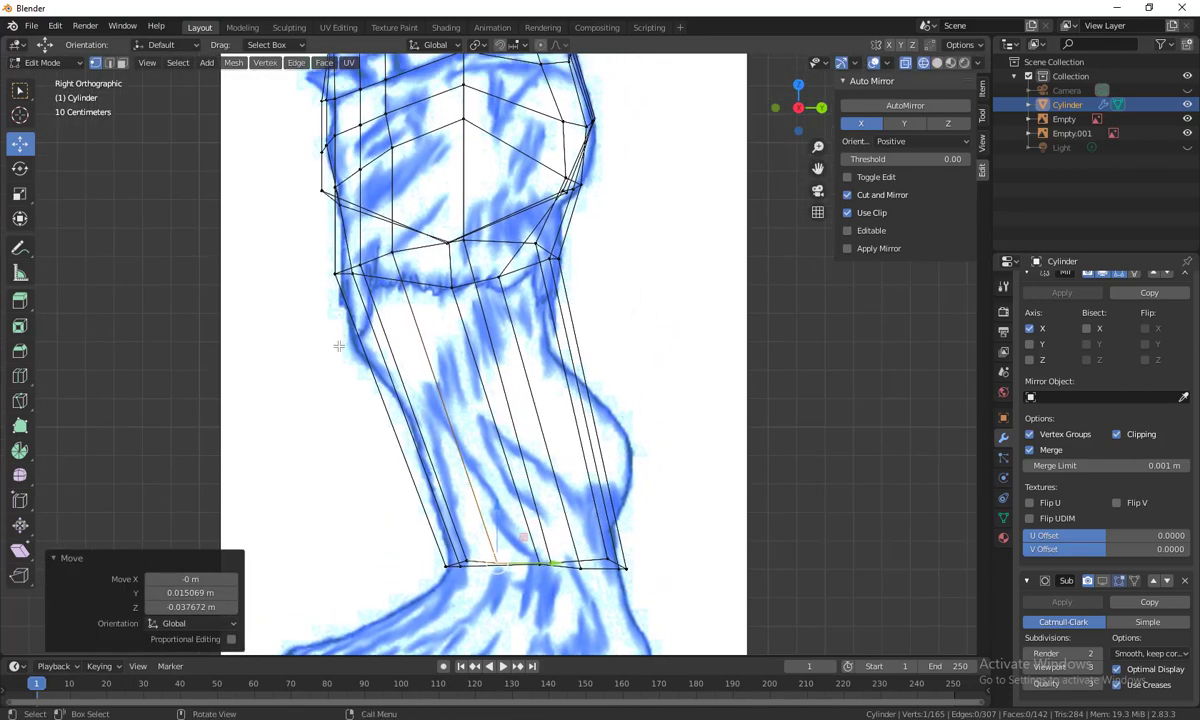
middle_click_drag(476, 313, 500, 344, "shift")
left_click(468, 320)
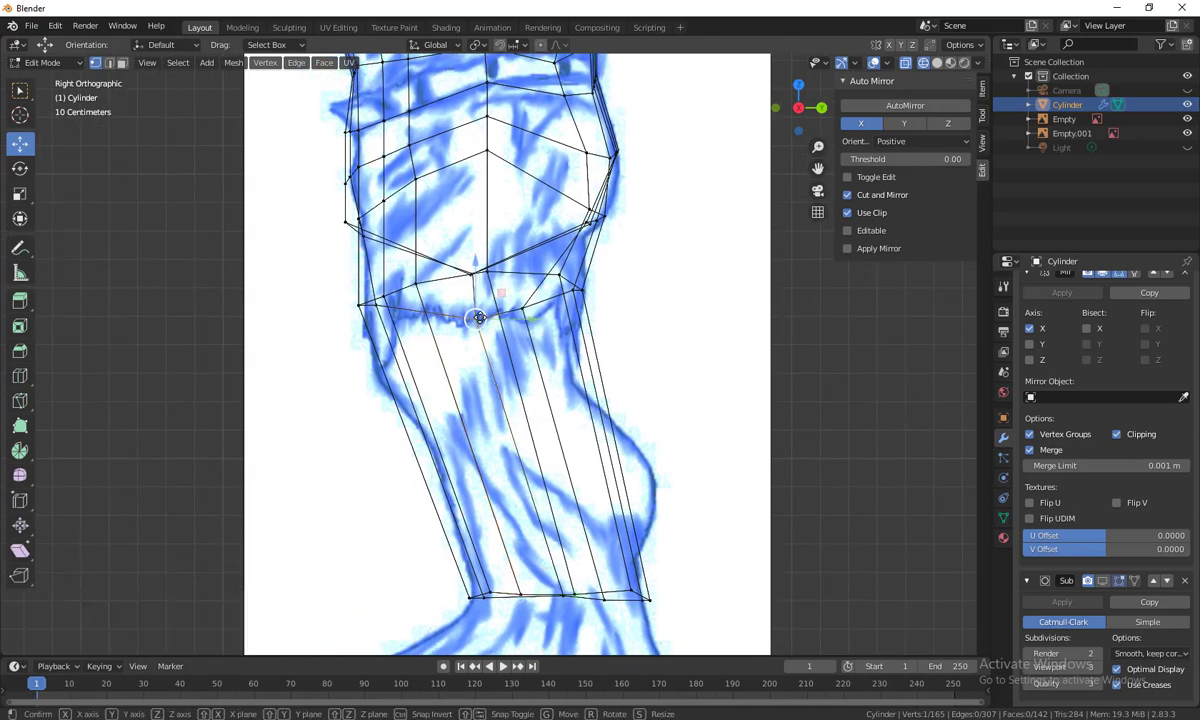
key("g")
left_click(477, 303)
left_click(520, 312)
key("g")
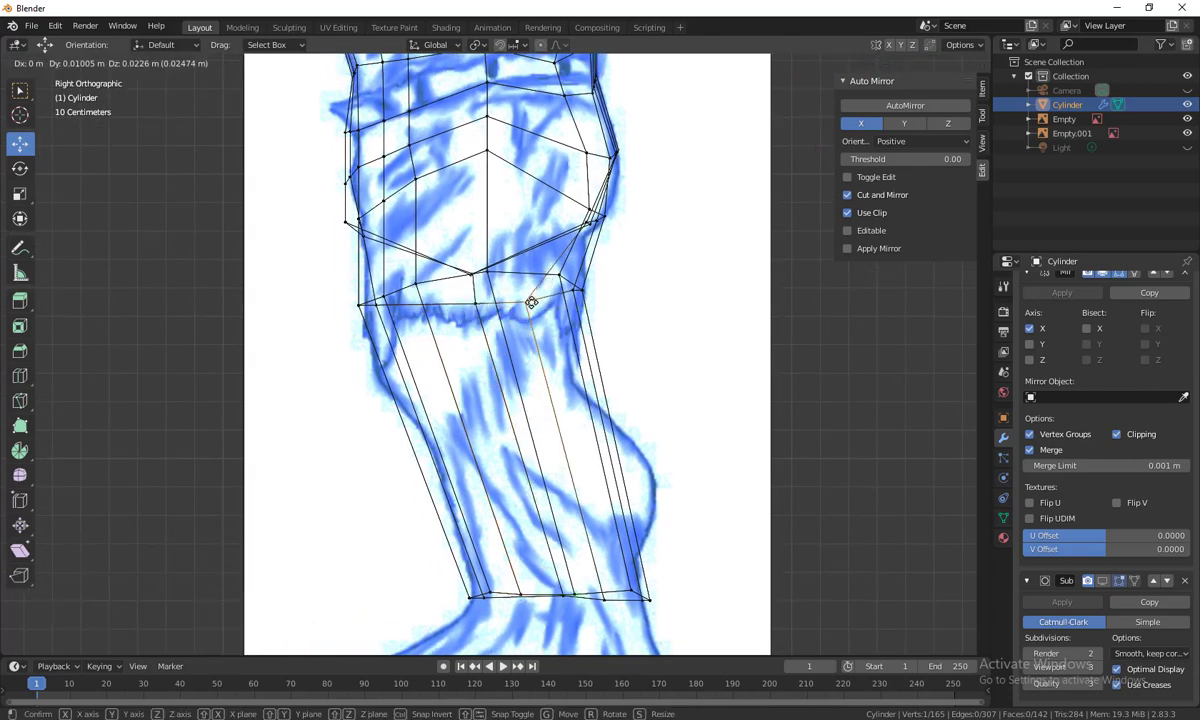
left_click(548, 287)
Add a loop cut at the knee with a slide factor of 0.507 and a centred loop cut across the calf
key("ctrl+r")
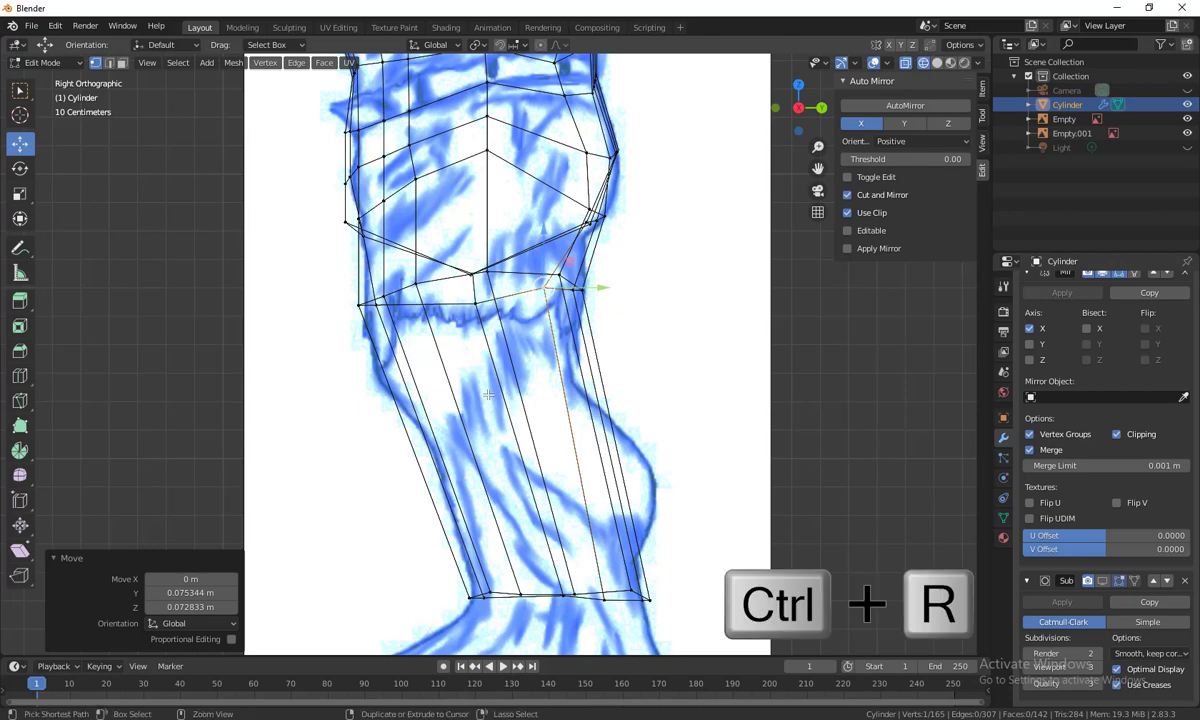
left_click(400, 364)
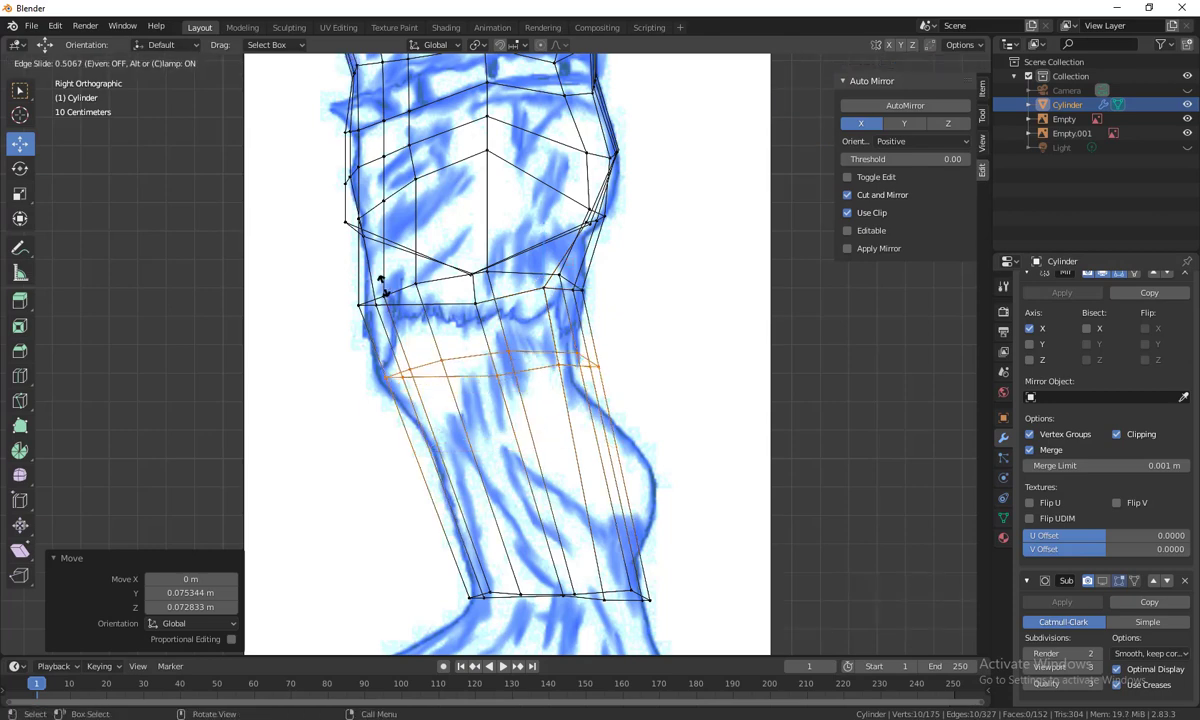
left_click(383, 288)
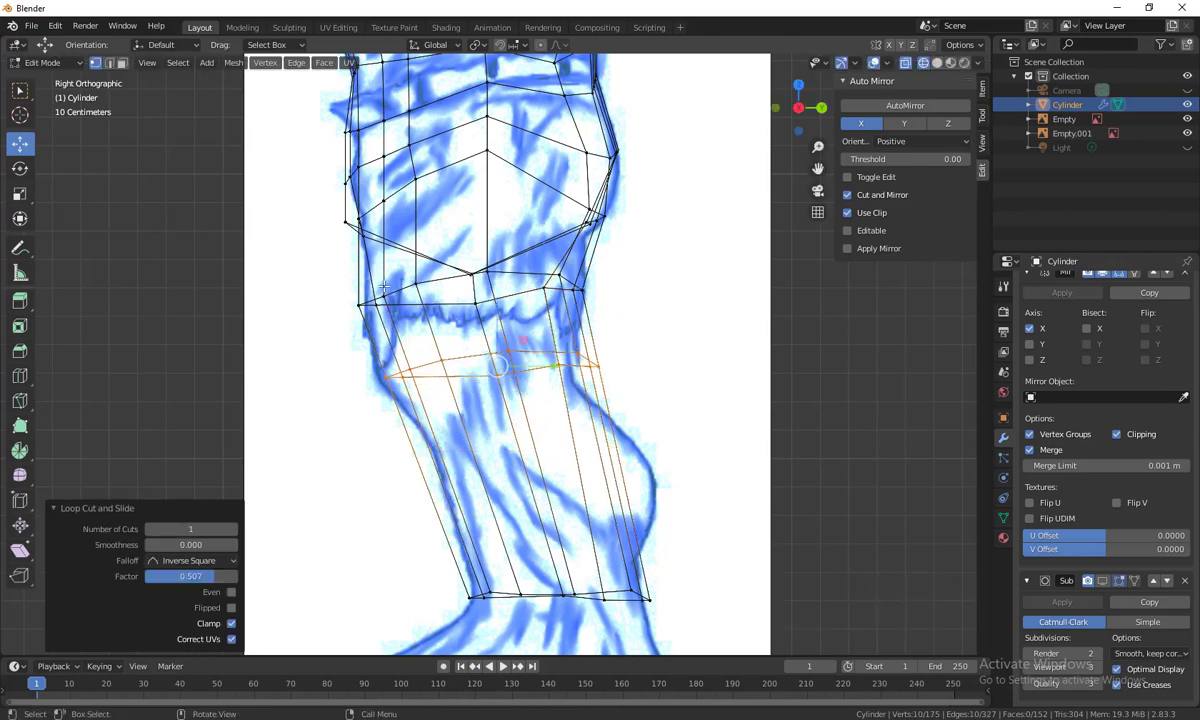
key("ctrl+r")
left_click(631, 490)
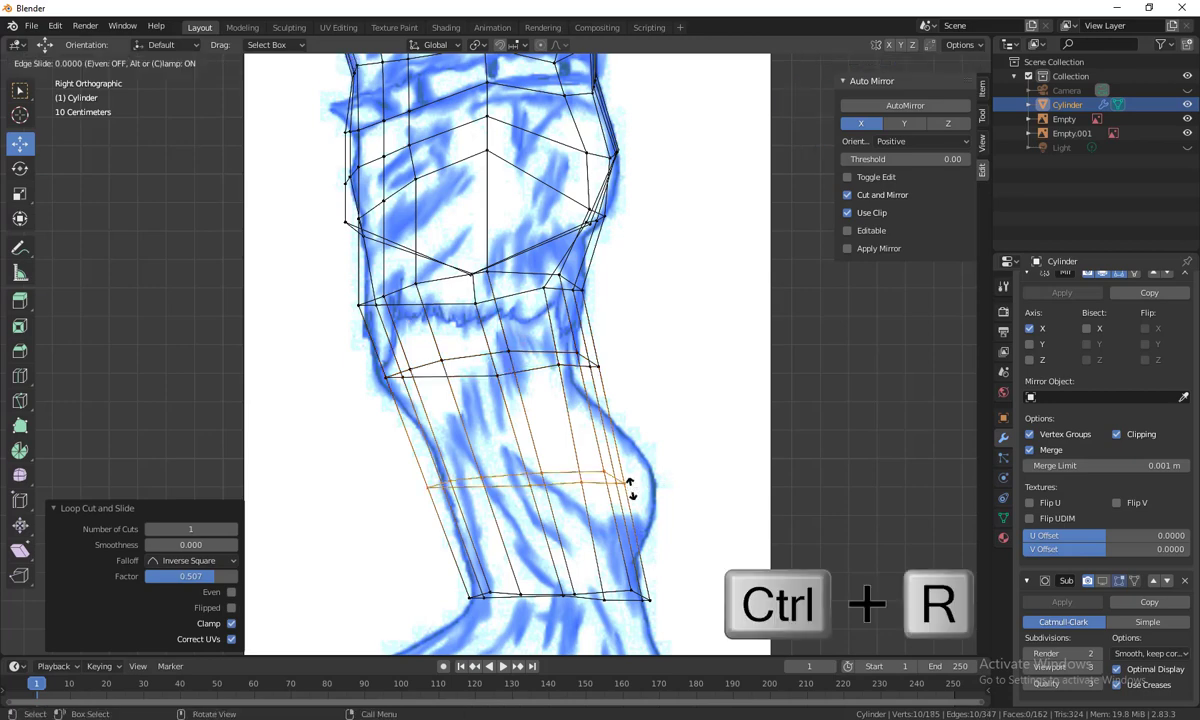
right_click(631, 490)
Move the calf loop's rear vertices about 0.108 m in Y and -0.008 m in Z, and the knee loop's rear vertices forward and down
left_click_drag(657, 508, 592, 452)
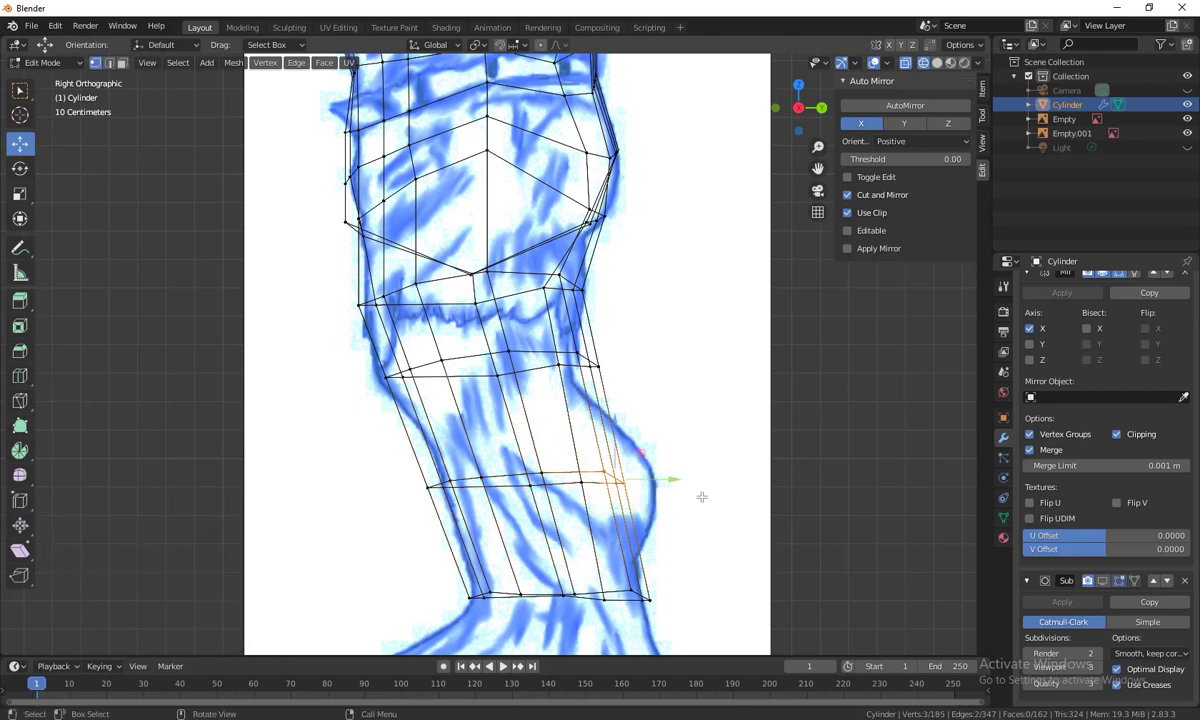
key("g")
left_click(732, 499)
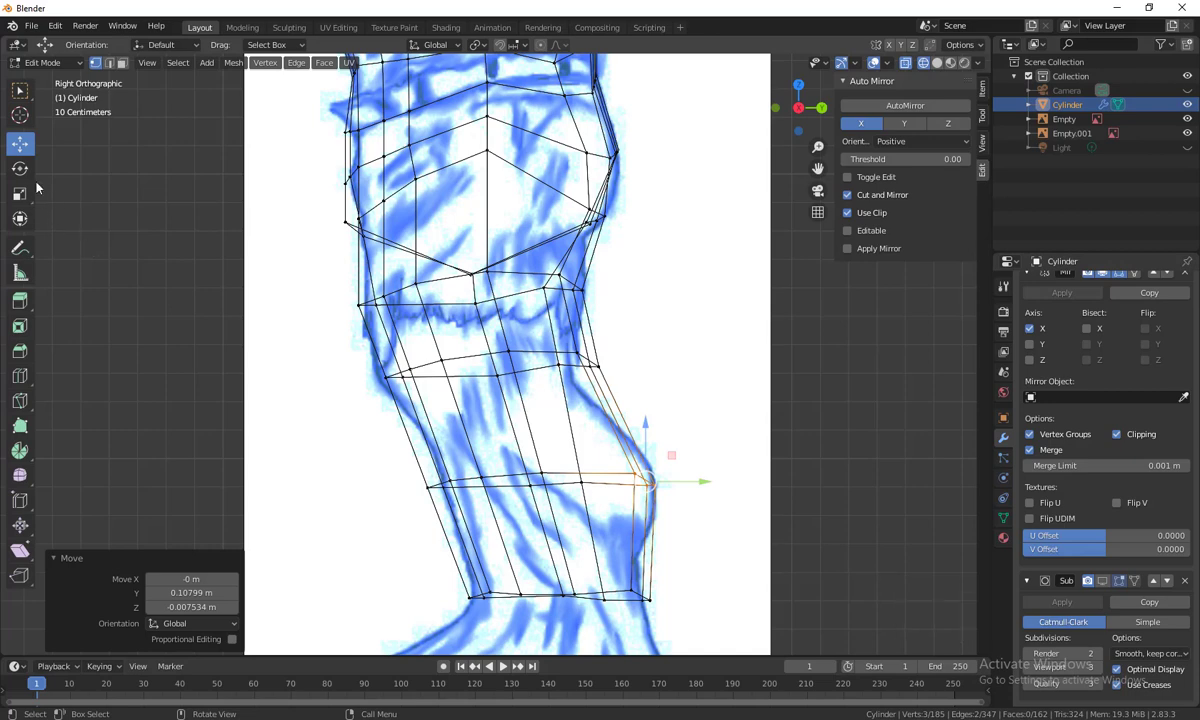
key("g")
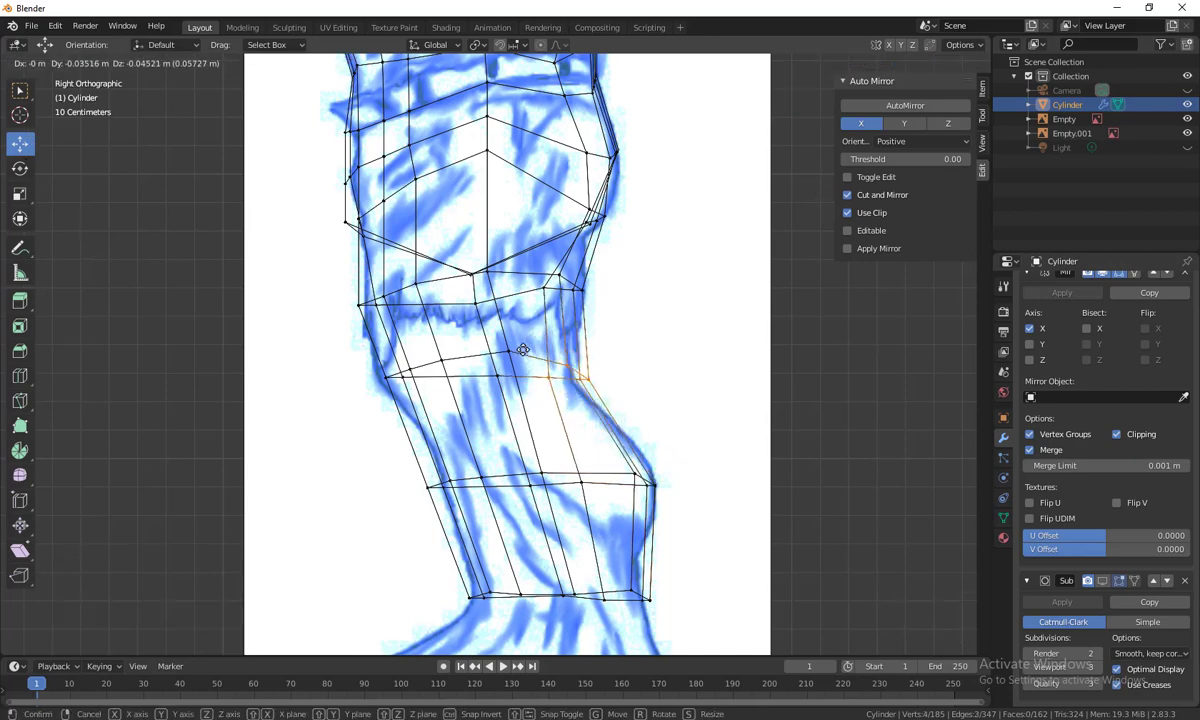
left_click(524, 388)
Shift the knee loop's middle vertices forward and down, and move its front vertices about -0.035 m in Y
key("g")
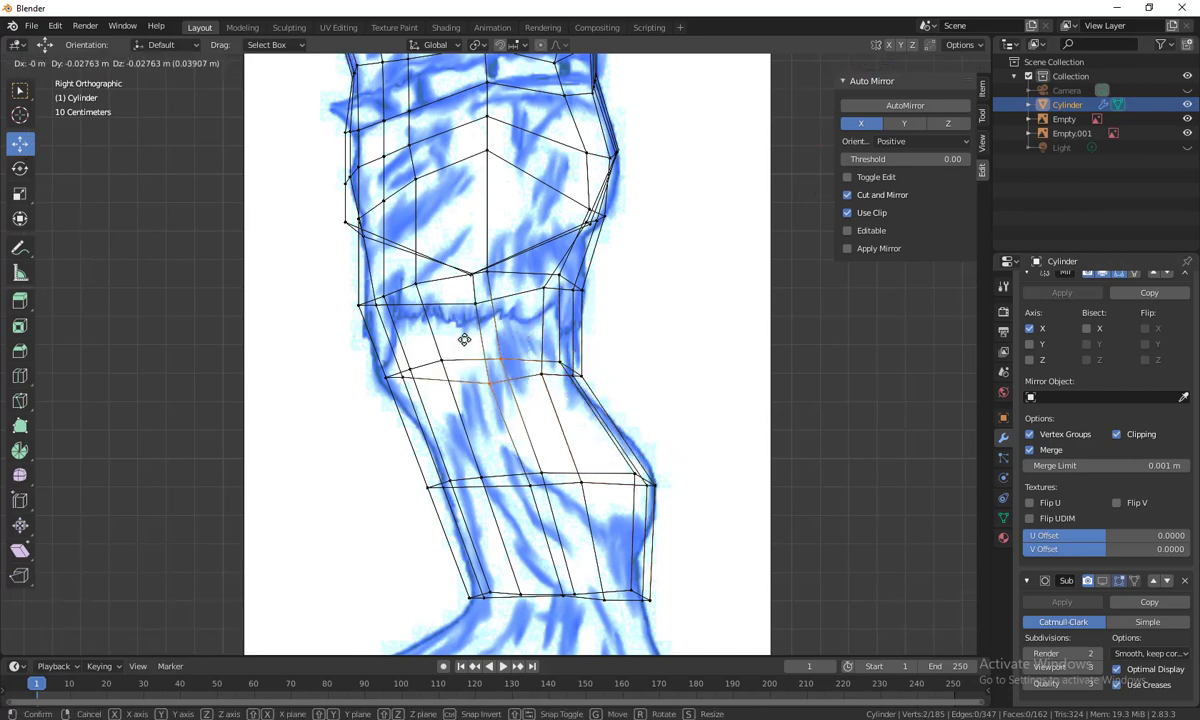
left_click(475, 350)
left_click(392, 378)
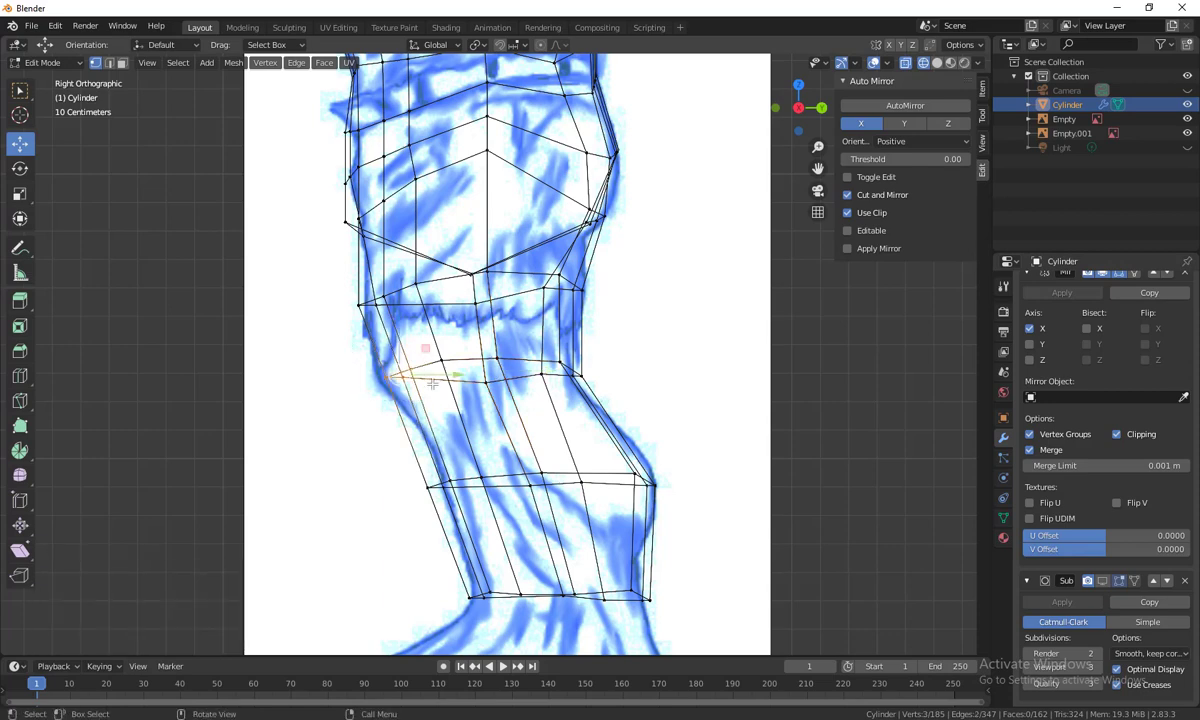
key("g")
key("y")
left_click(445, 378)
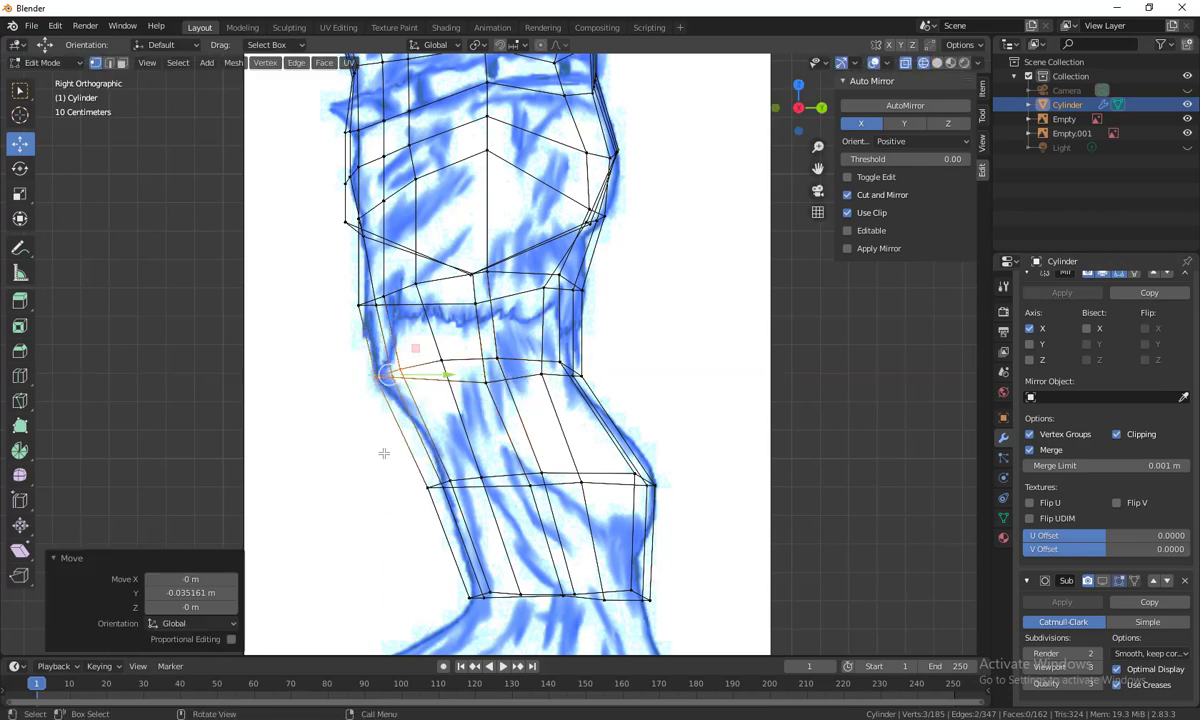
Shift the calf loop's front vertices backward and the ankle loop's rear vertices forward to match the drawing
left_click_drag(383, 453, 526, 485)
mouse_move(649, 614)
left_mouse_down()
mouse_move(622, 594)
mouse_move(667, 598)
left_mouse_up()
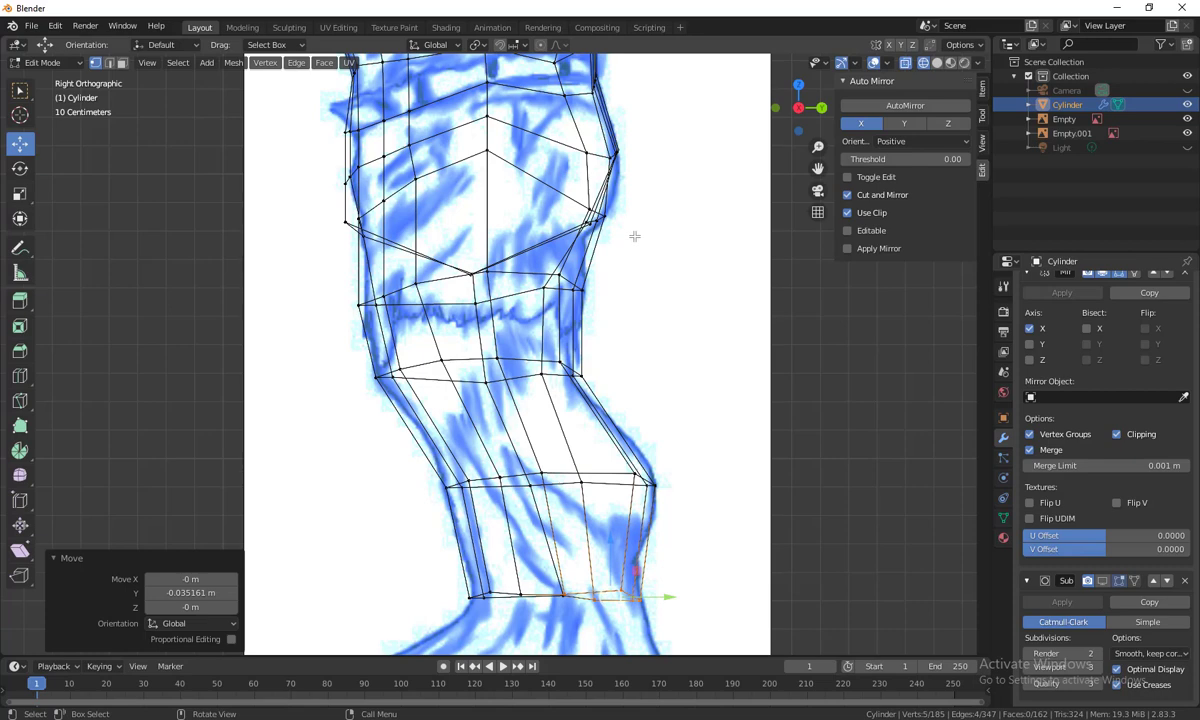
Open the preferences and apply the Maya theme preset to the interface
left_click(122, 25)
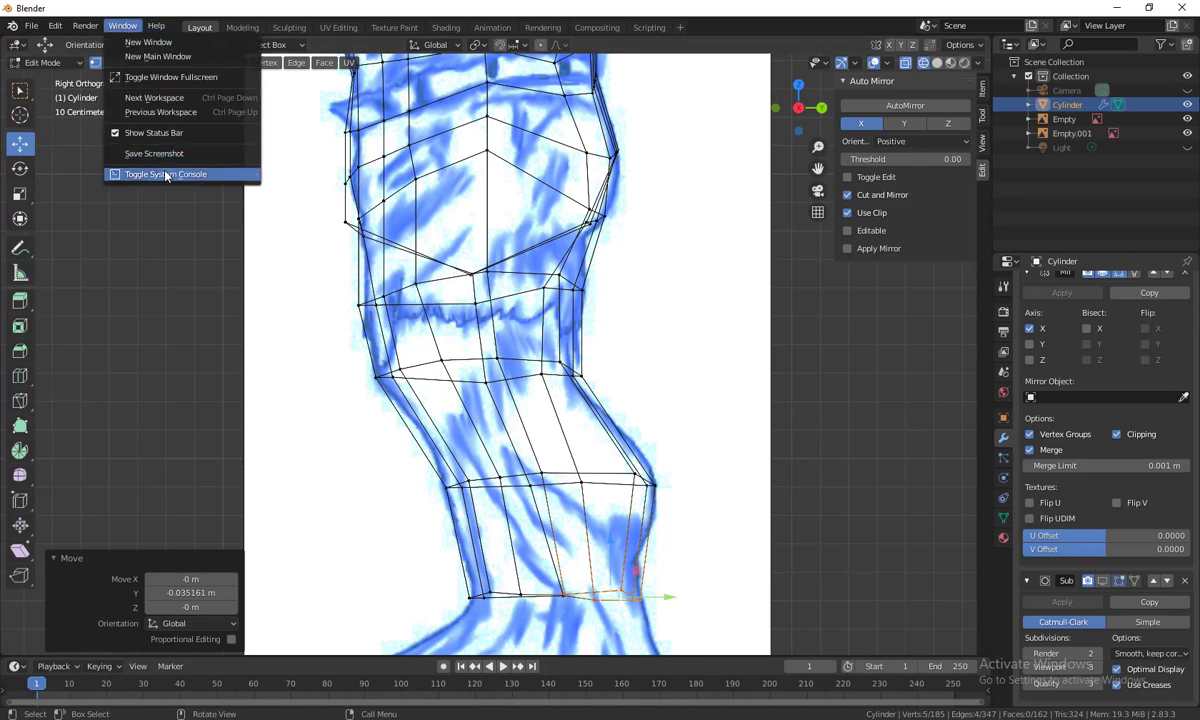
mouse_move(55, 25)
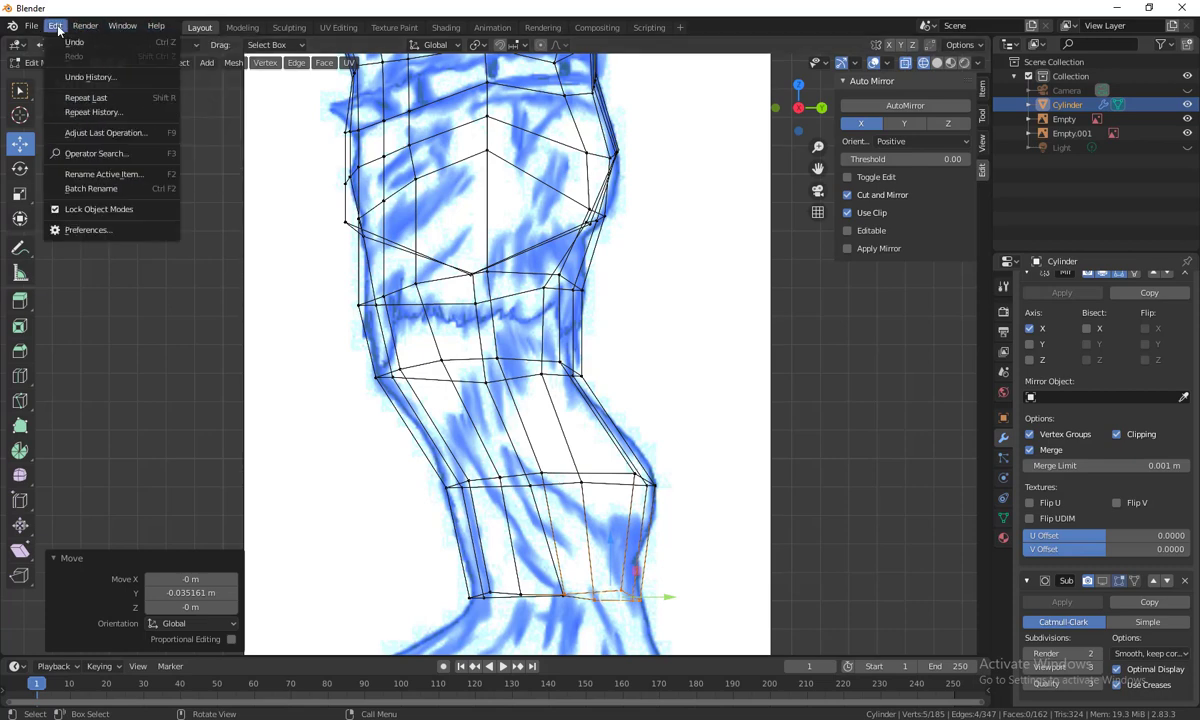
left_click(110, 231)
left_click_drag(261, 55, 718, 147)
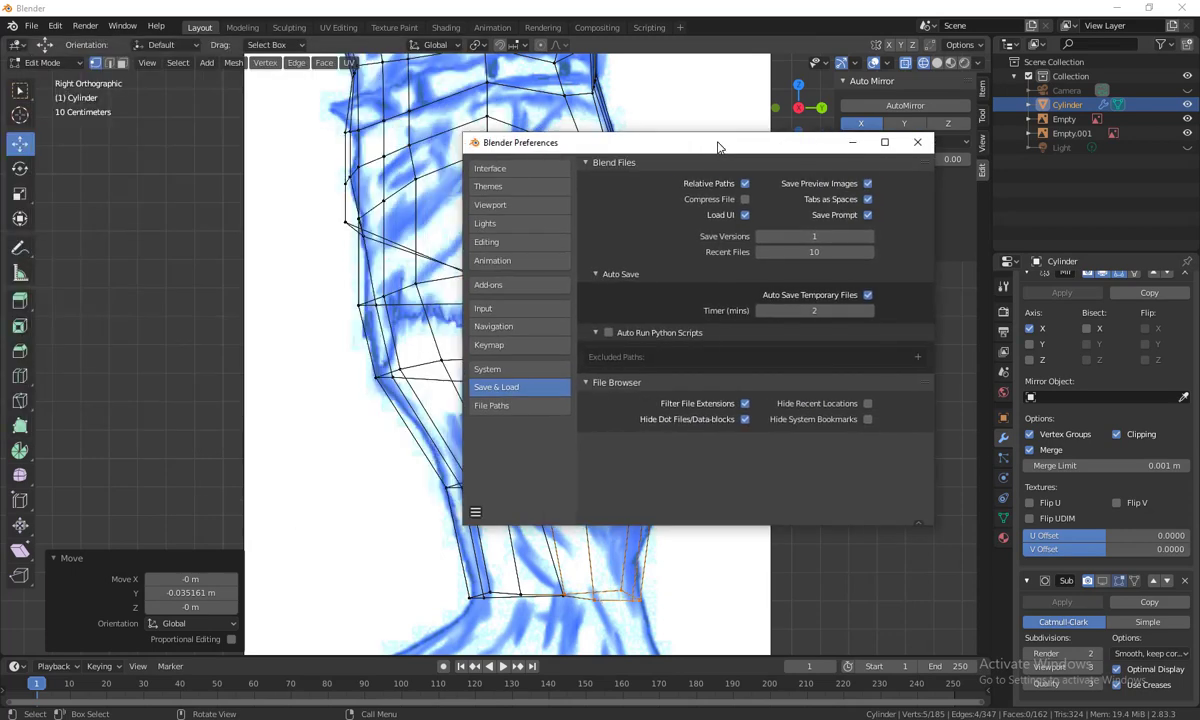
left_click(527, 194)
left_click(521, 170)
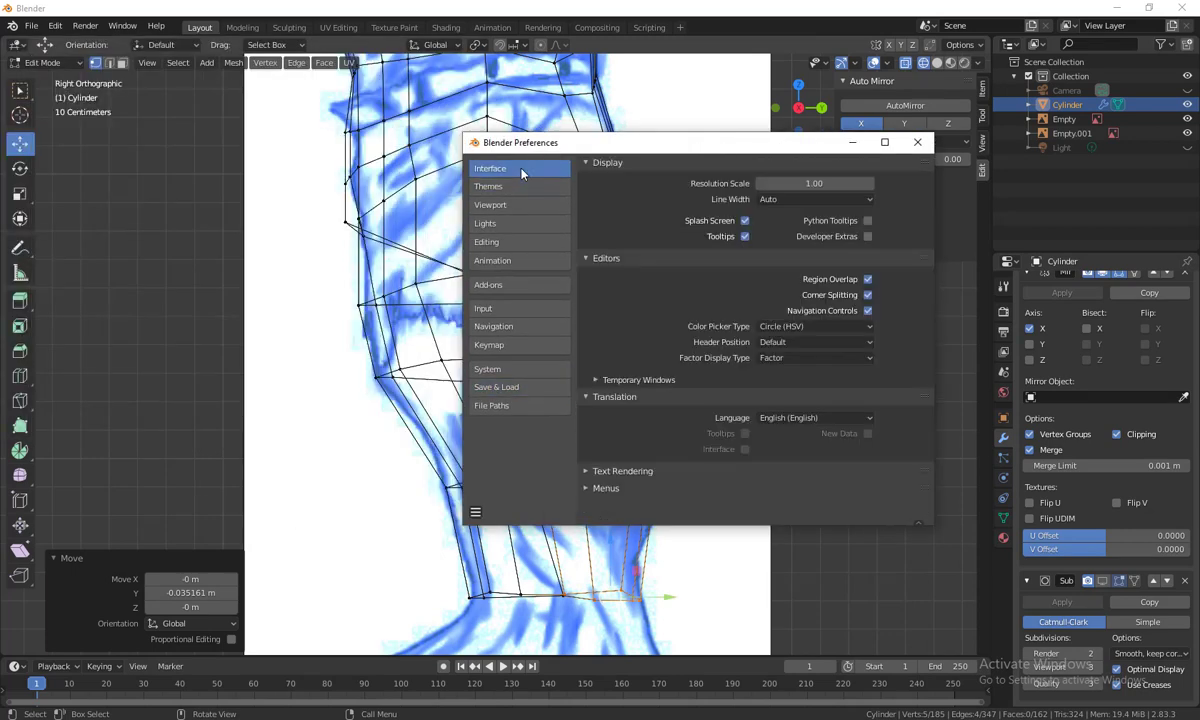
left_click(495, 186)
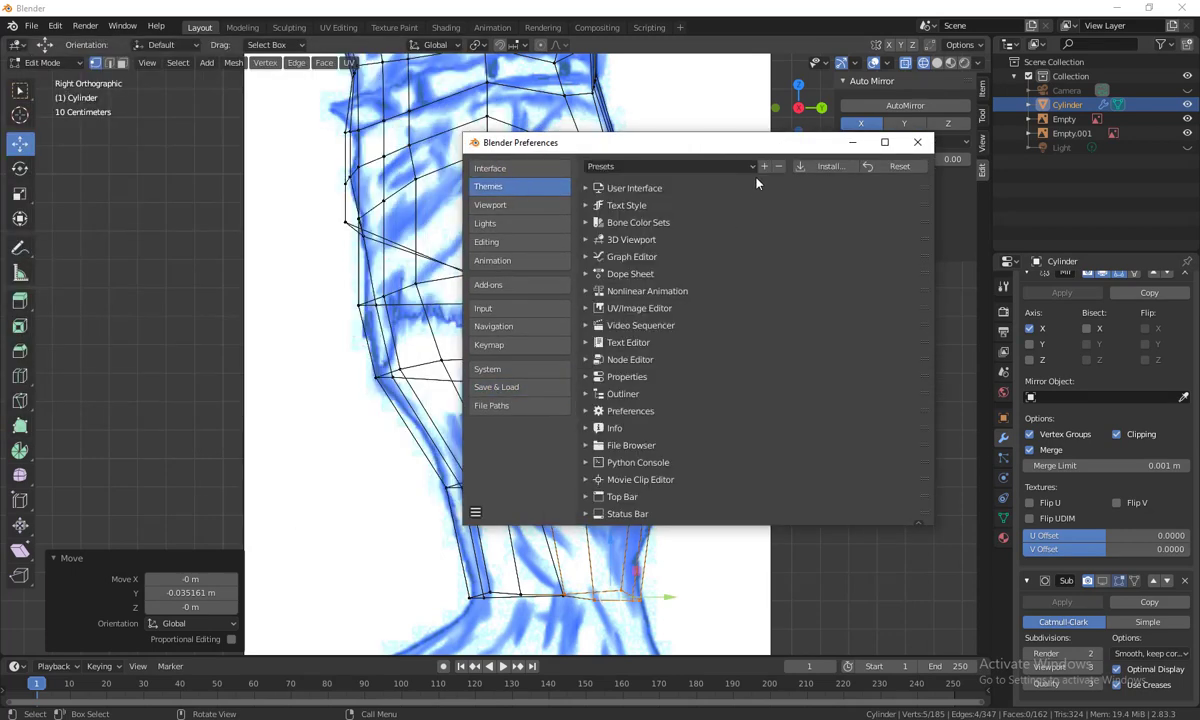
left_click(700, 166)
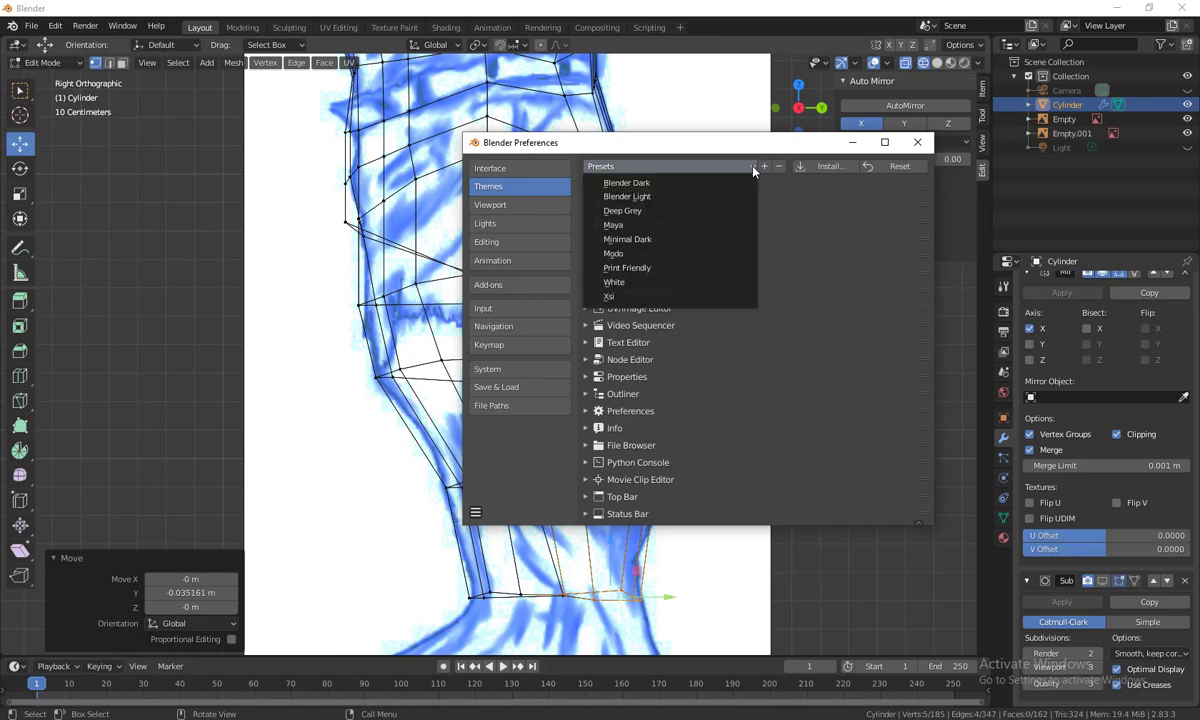
left_click(645, 226)
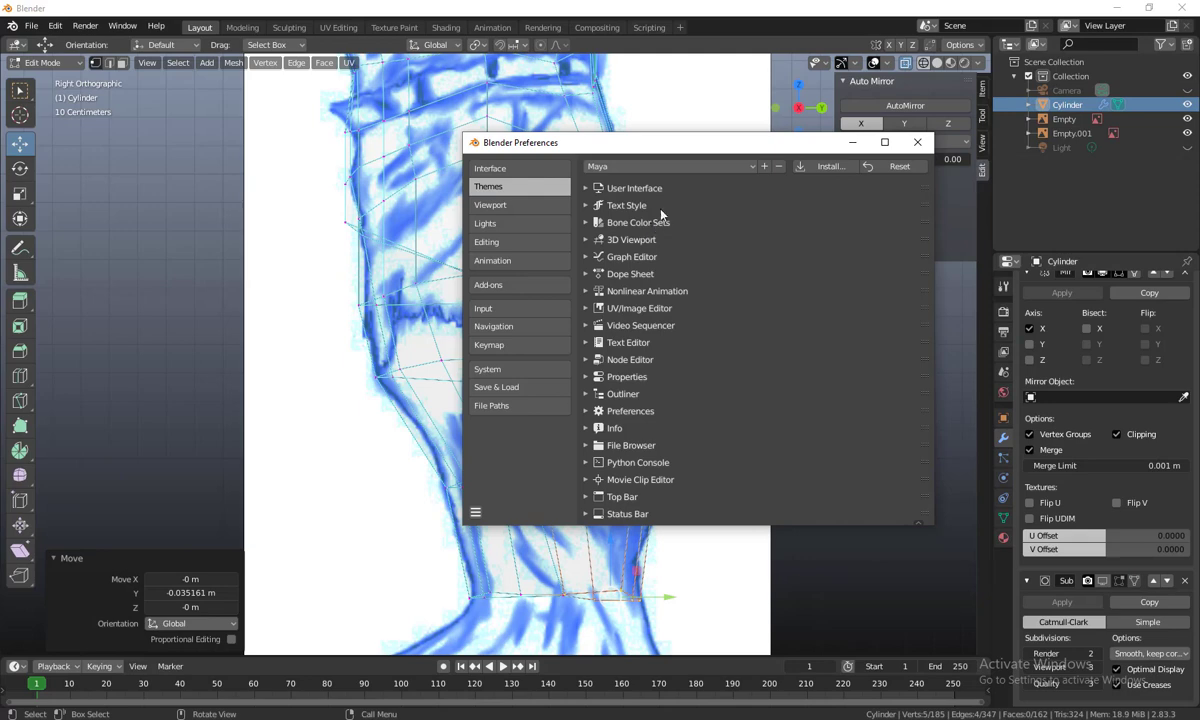
Apply the Blender Dark theme preset to the interface and close the preferences
left_click_drag(661, 150, 410, 167)
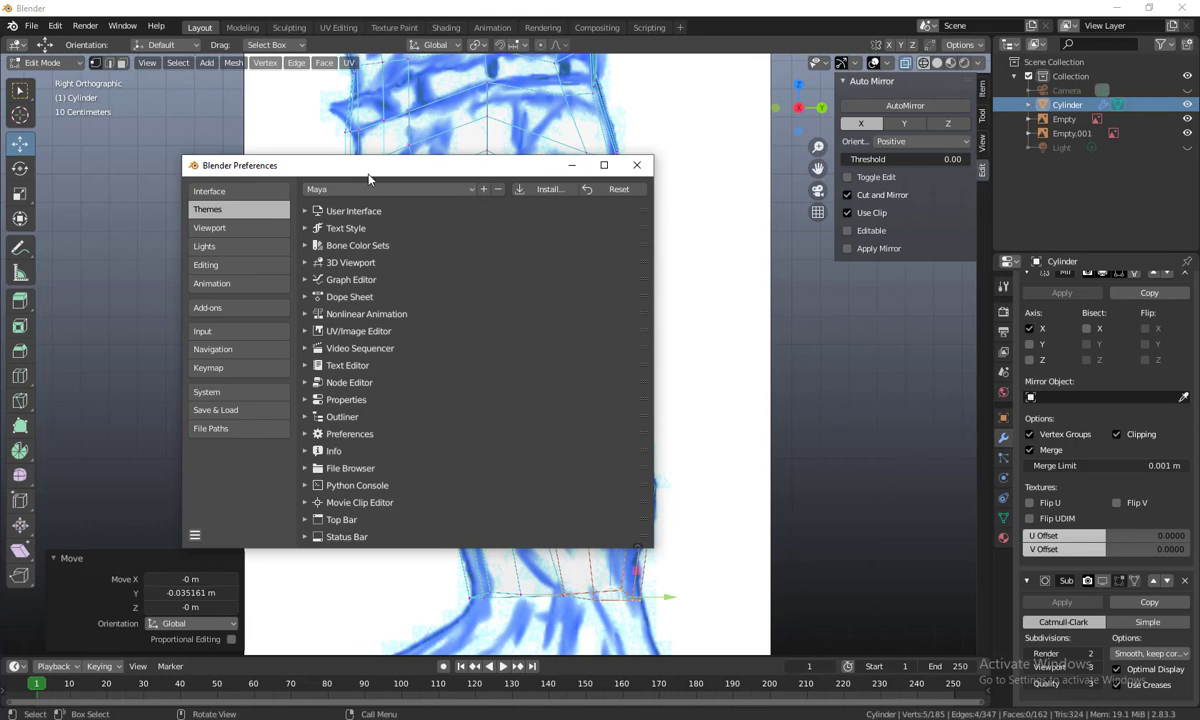
left_click_drag(377, 165, 726, 228)
left_click(740, 253)
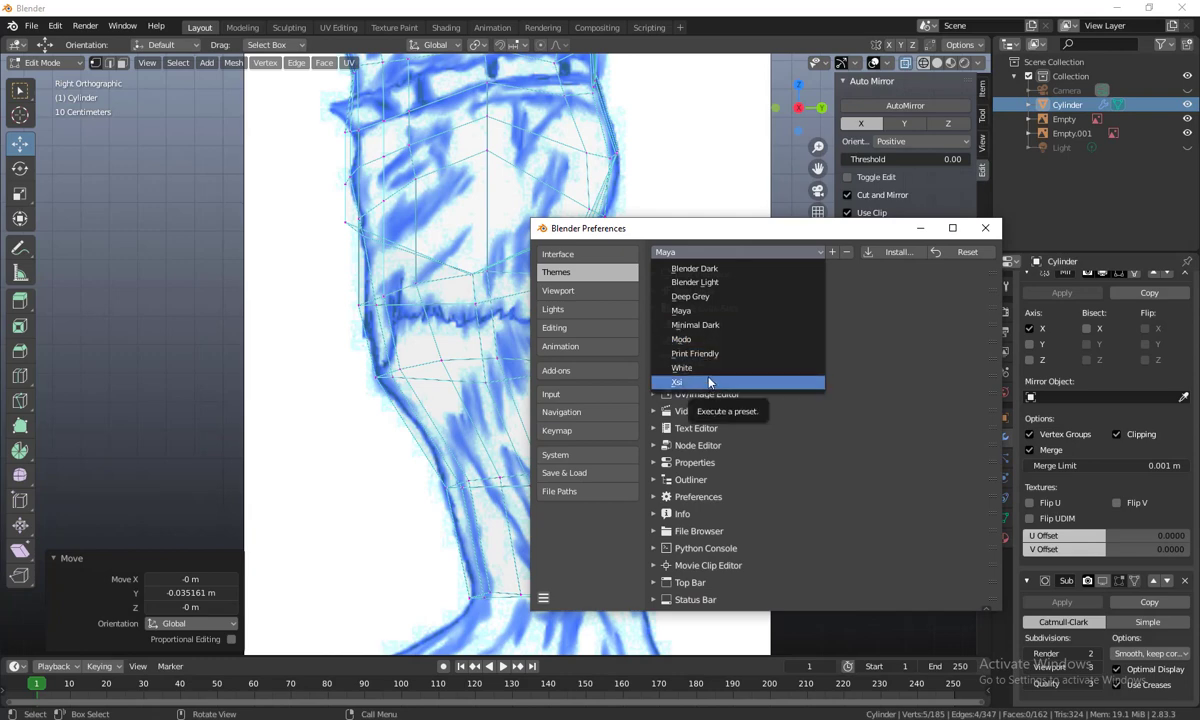
left_click(731, 268)
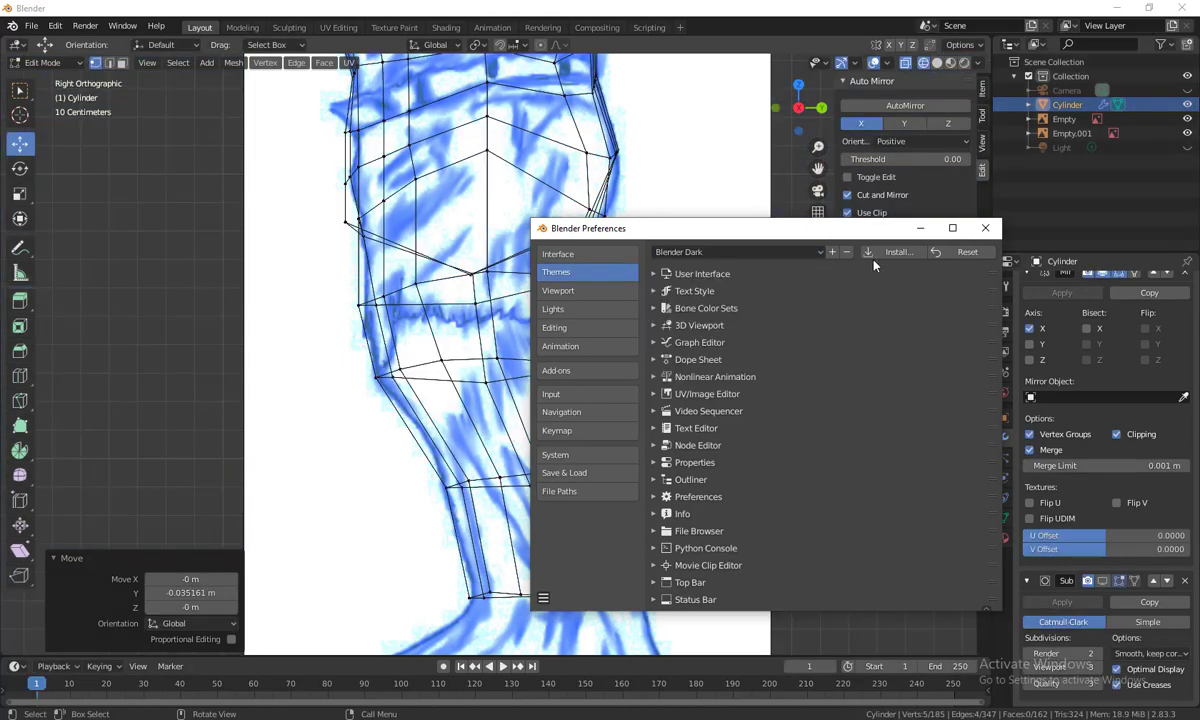
left_click(985, 228)
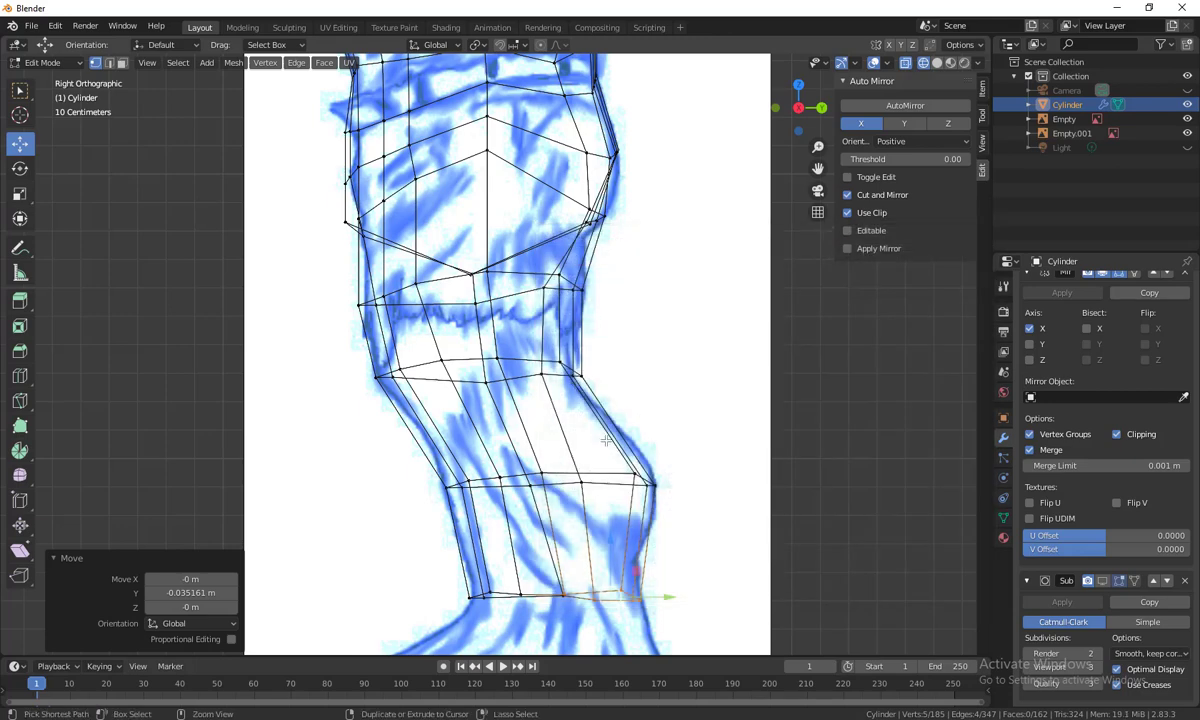
Add one centred loop cut between the knee and calf loops and another between the calf and ankle loops
key("ctrl+r")
left_click(594, 413)
right_click(594, 413)
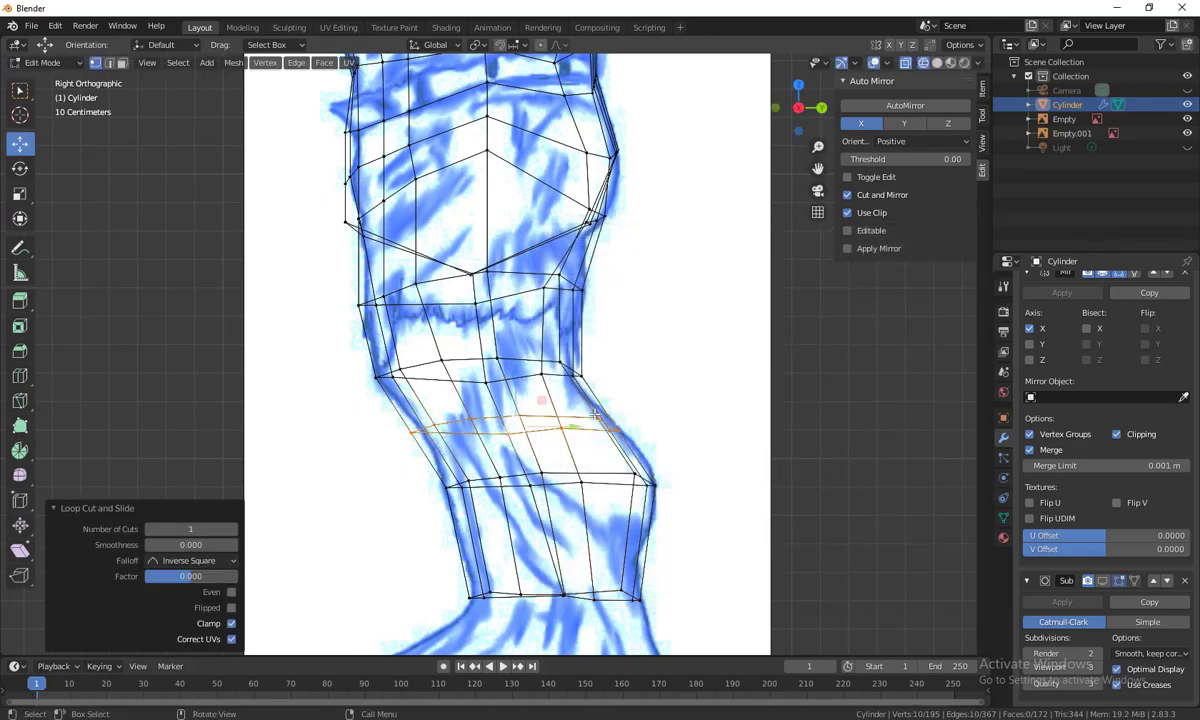
key("ctrl+r")
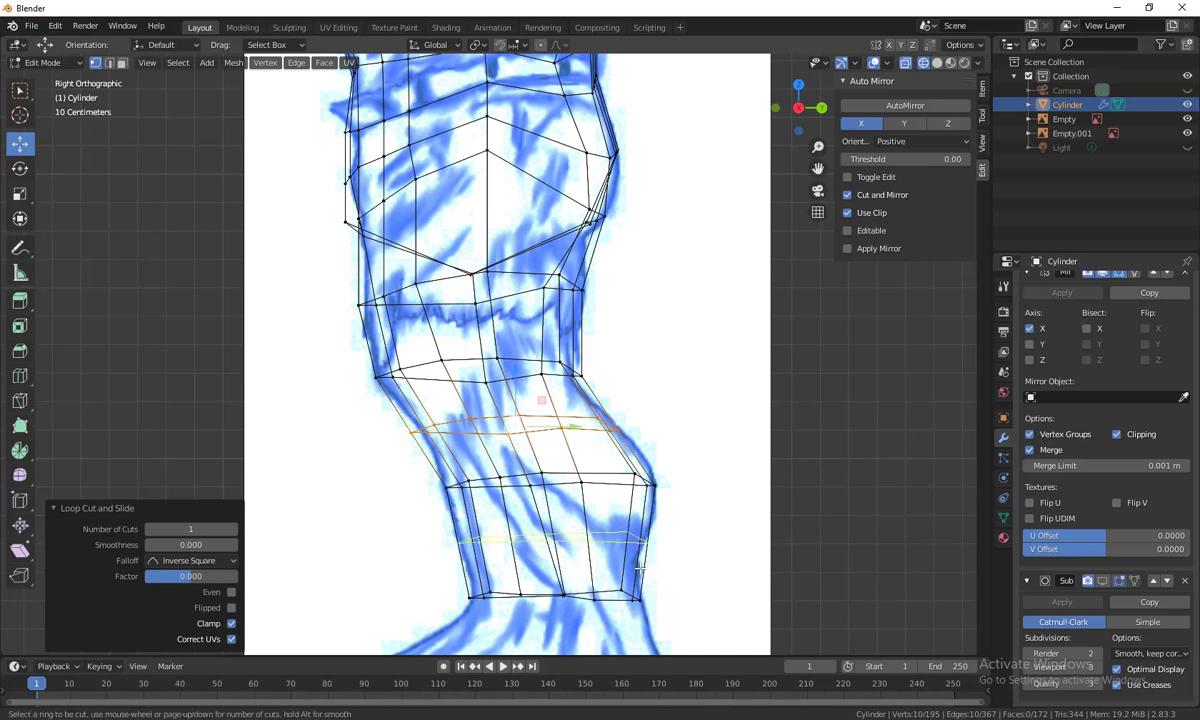
left_click(640, 567)
right_click(640, 567)
scroll(663, 487, "up", 3)
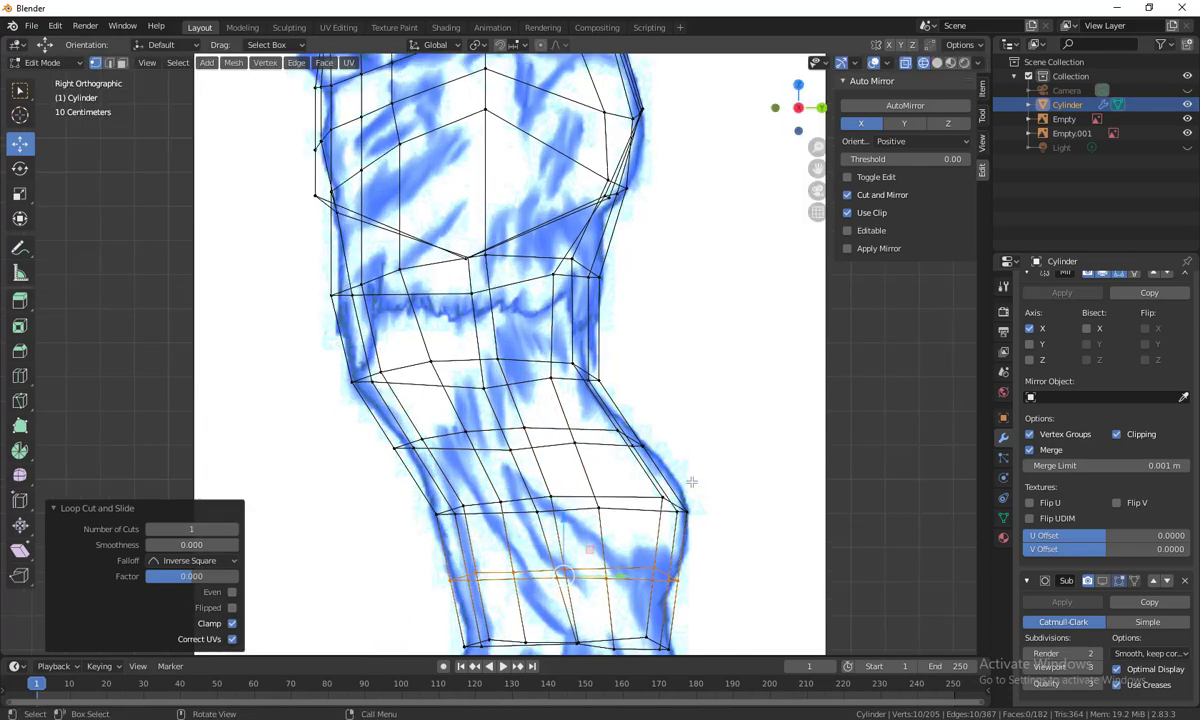
Move the upper-calf loop's front vertices about 0.038 m in Y and 0.005 m in Z, and its rear vertices about 0.009 m in Z
left_click_drag(395, 370, 505, 432)
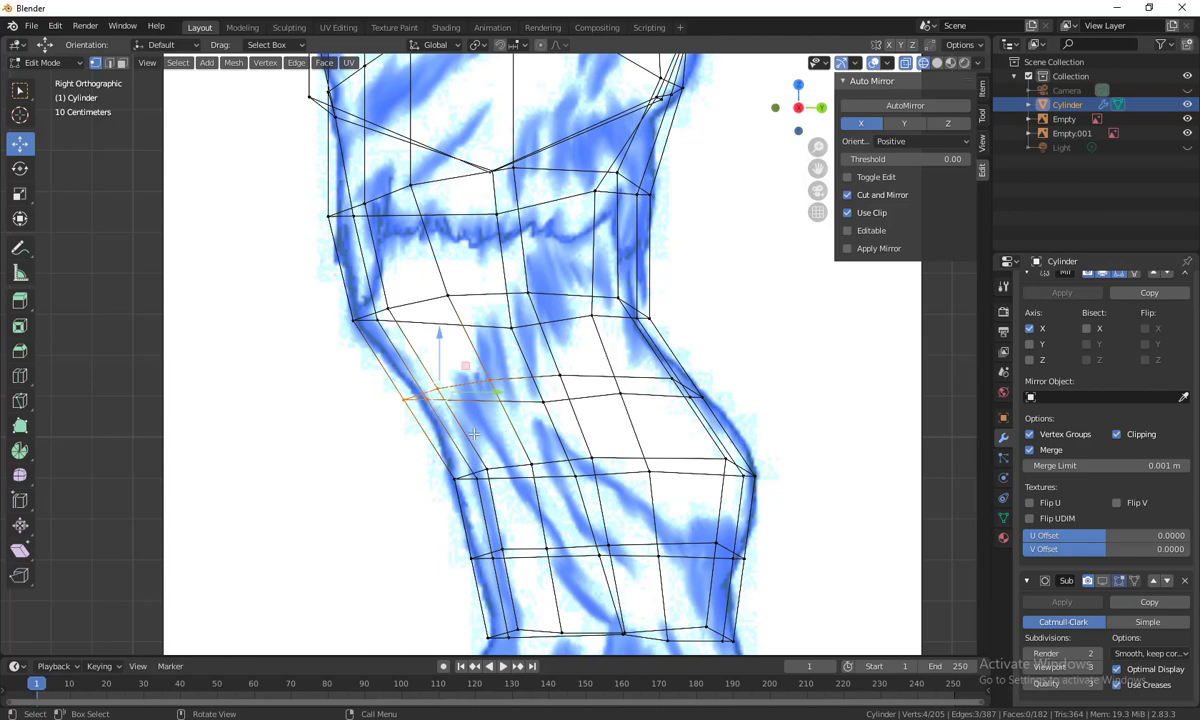
key("g")
left_click(489, 432)
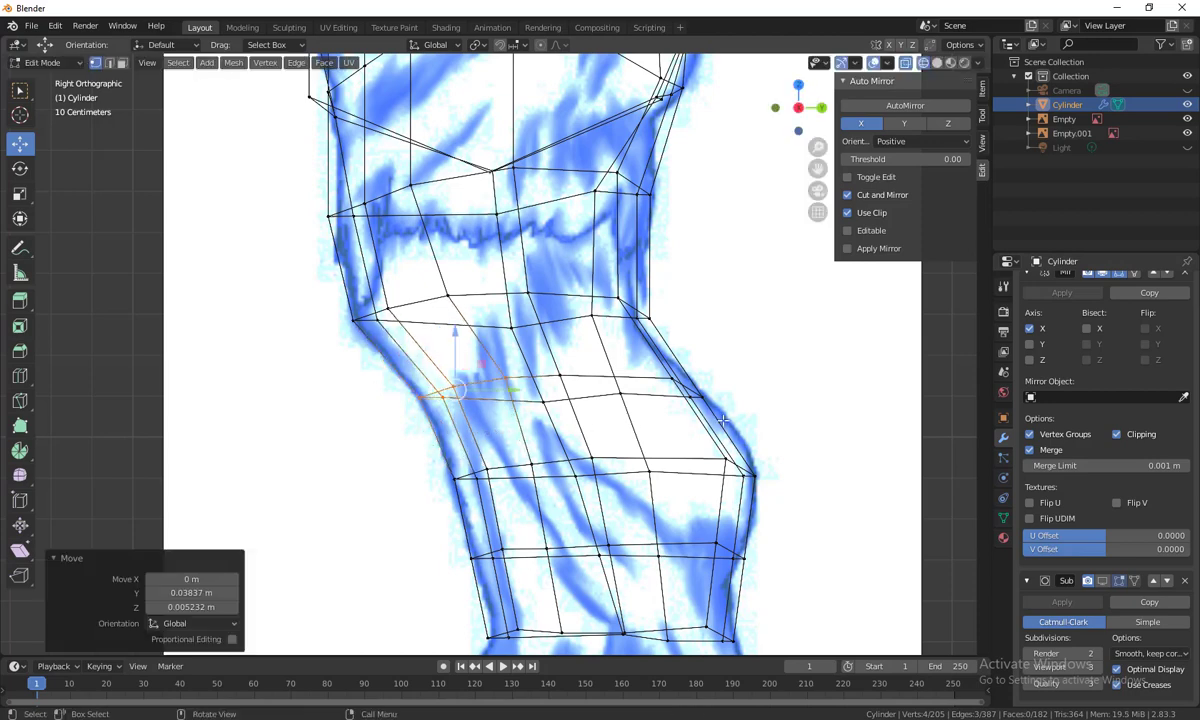
left_click_drag(722, 420, 637, 357)
key("g")
left_click(637, 357)
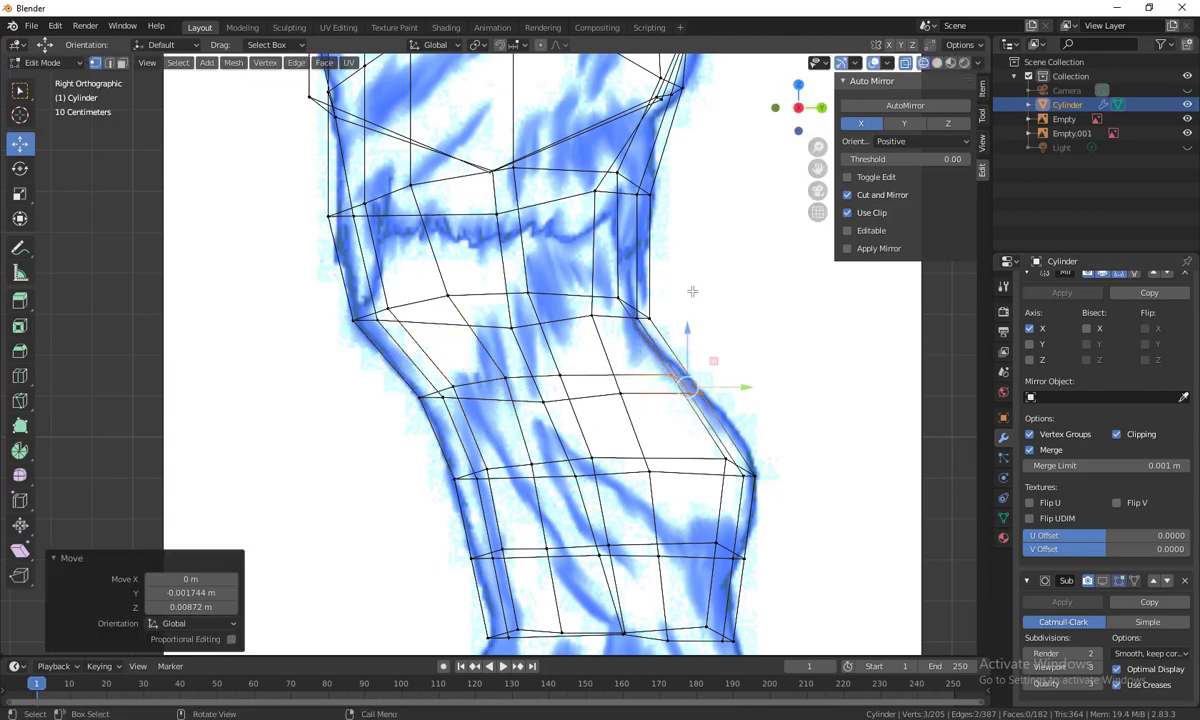
Shift the knee loop's rear vertices forward and down, and move the calf loop's rear vertices about 0.010 m in Y and 0.012 m in Z
left_click(612, 302)
key("g")
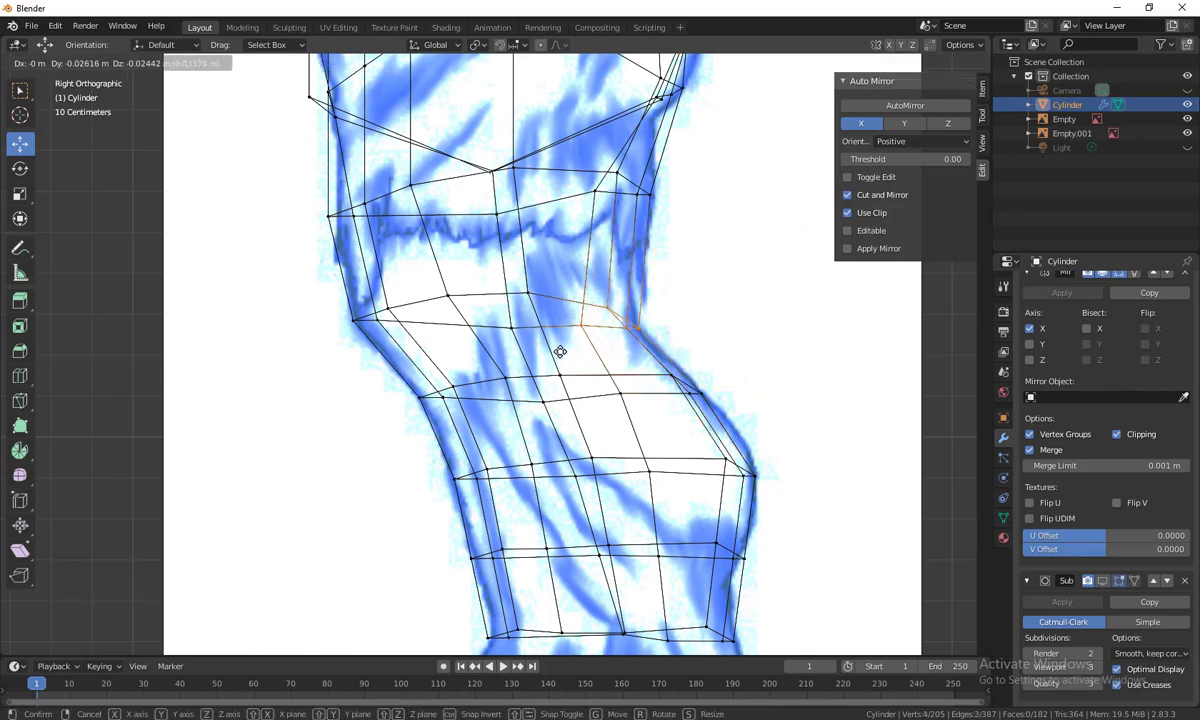
left_click(560, 352)
left_click(742, 466)
key("g")
left_click(718, 422)
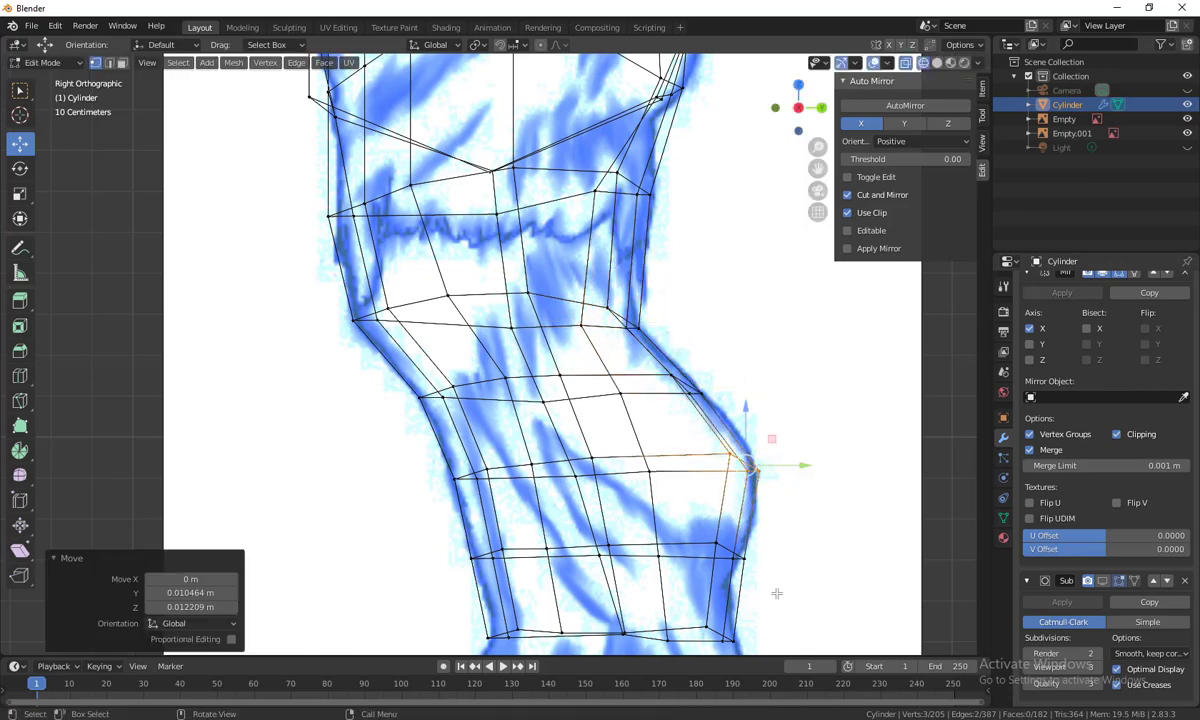
Move the lower-calf loop's rear vertices about -0.035 m in Y and -0.049 m in Z
left_click(743, 557)
key("g")
left_click(673, 549)
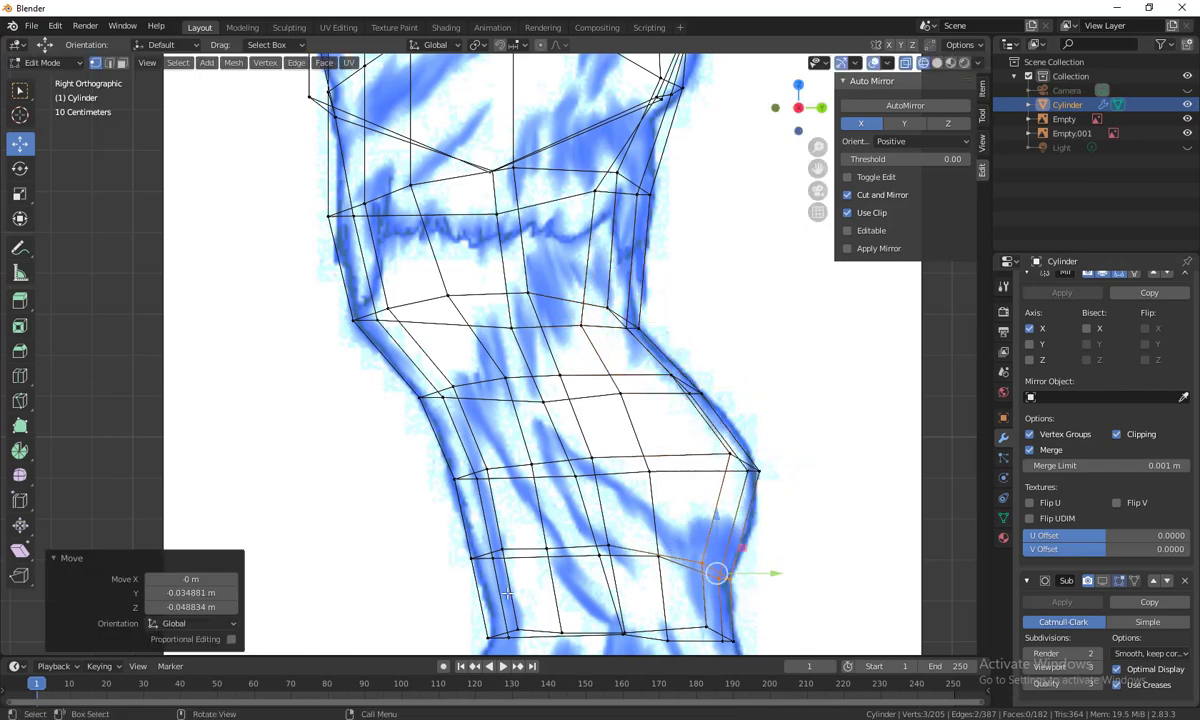
Turn off X-ray and move the two centre-line vertices between the buttocks about -0.092 m in Y
scroll(627, 478, "up", 3, "shift")
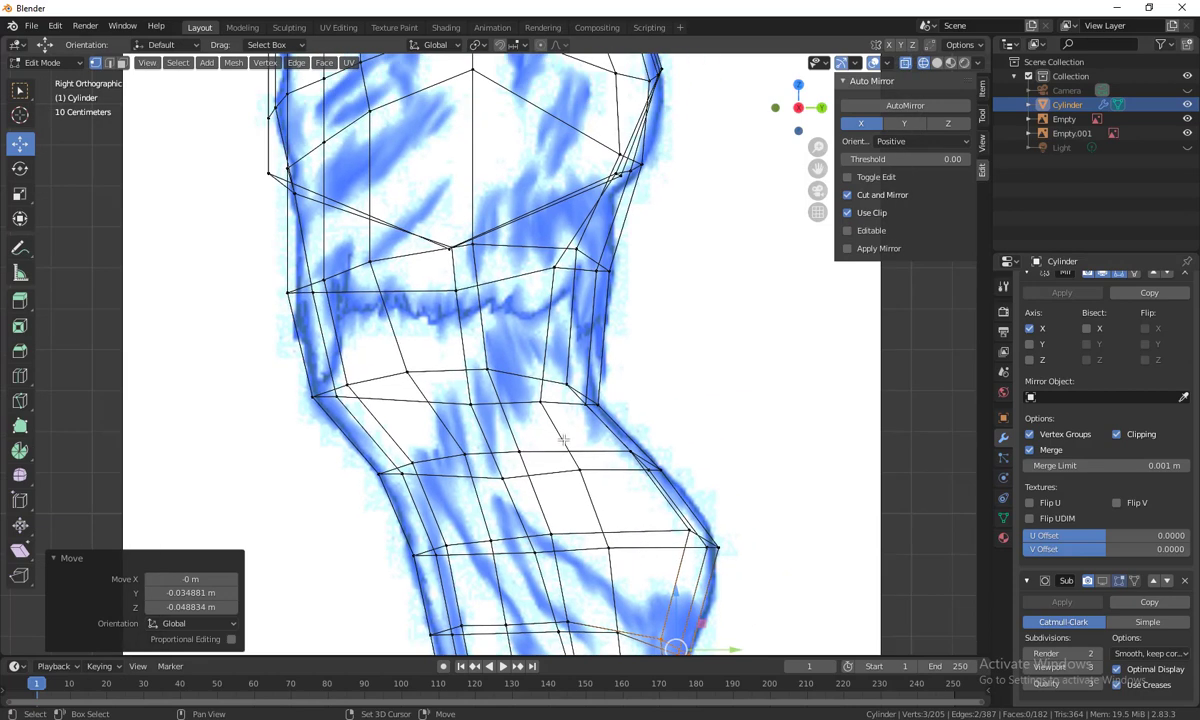
scroll(655, 441, "up", 1, "shift")
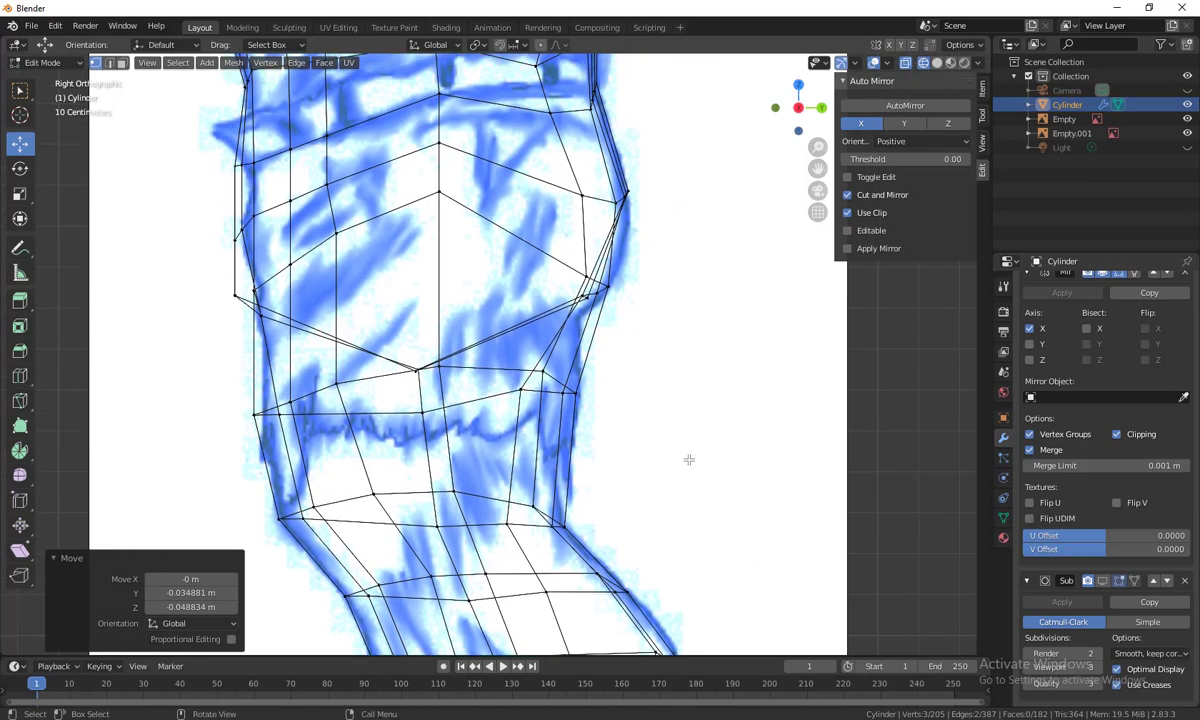
middle_click_drag(689, 453, 552, 490)
key("alt+z")
scroll(570, 512, "up", 3)
middle_click_drag(590, 537, 557, 438)
left_click(538, 333)
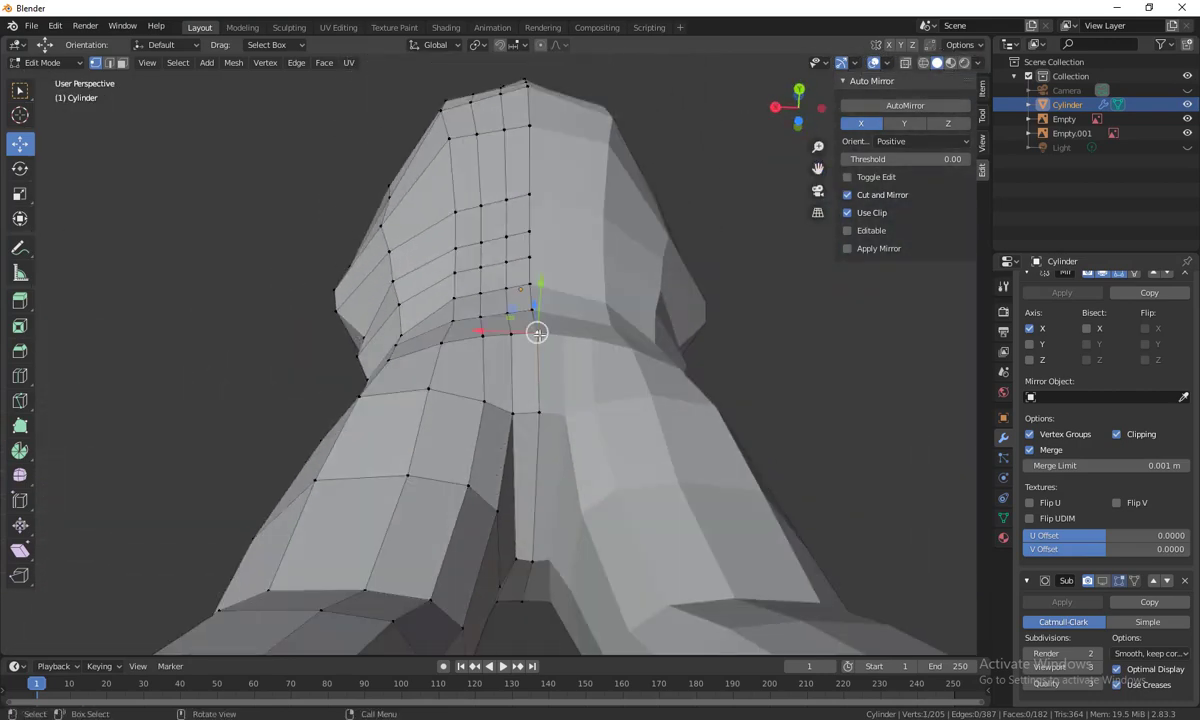
left_click(541, 411, "ctrl")
left_click_drag(541, 323, 538, 349)
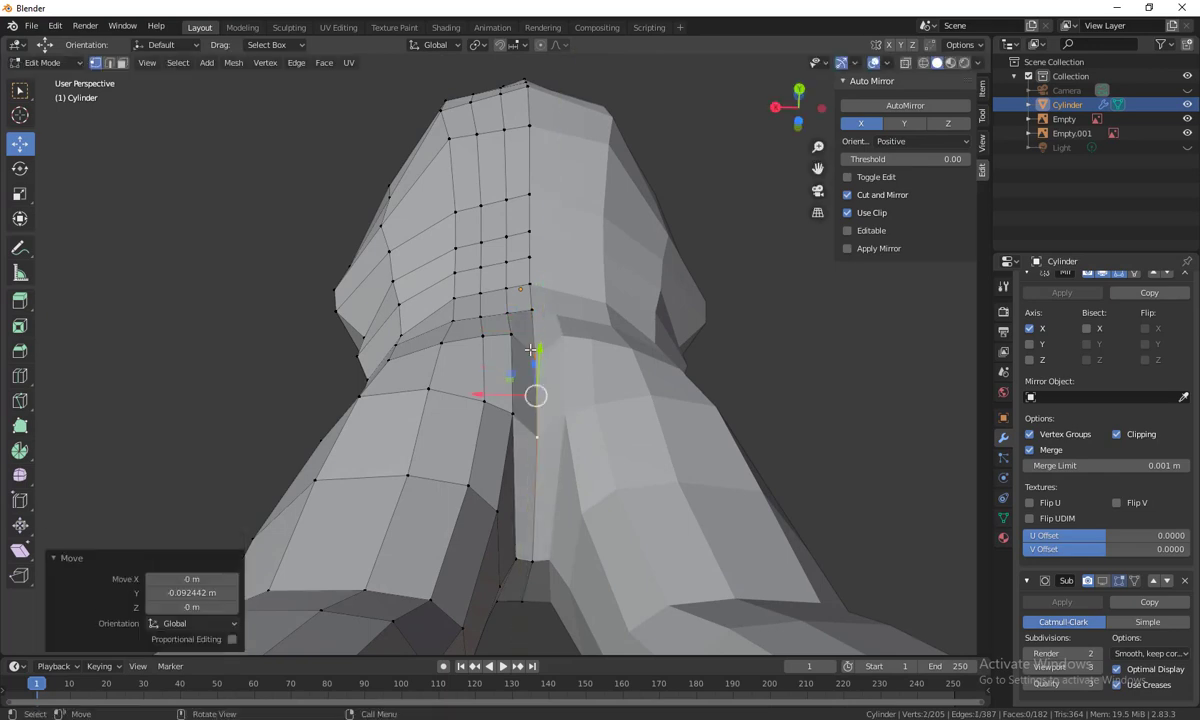
Shift the middle buttock vertices, the vertex above them and the neighbouring outer vertex outward along X
left_click(480, 336)
middle_click_drag(480, 338, 445, 414)
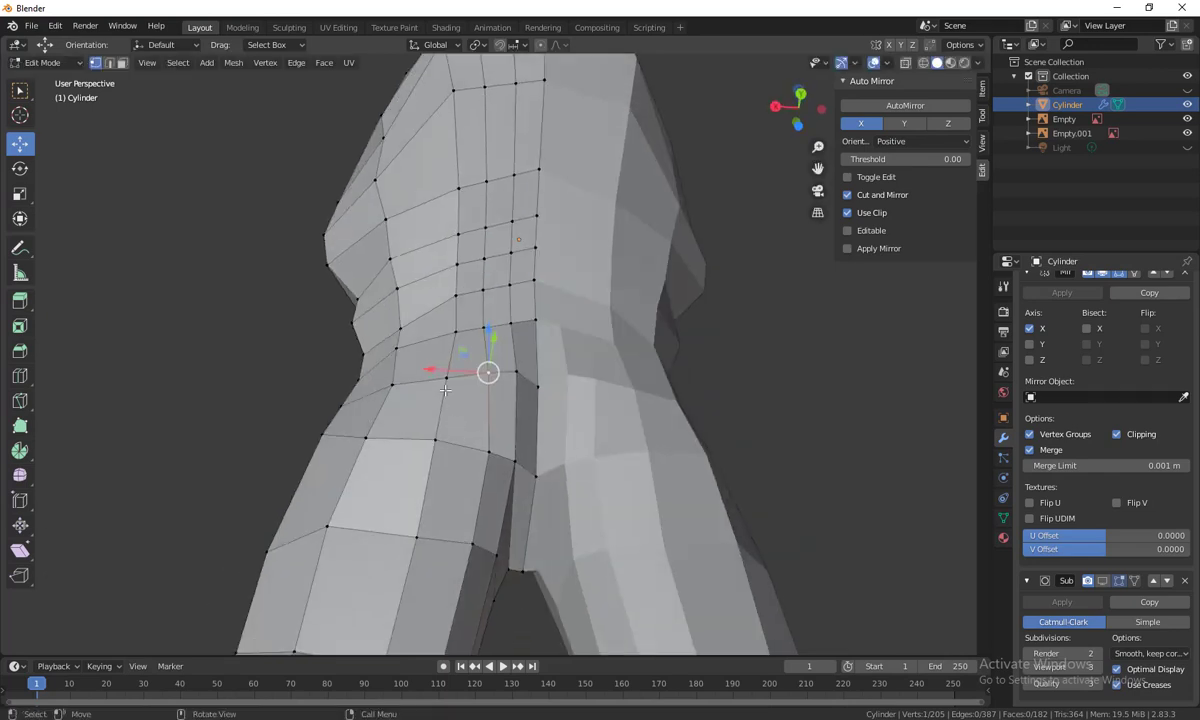
left_click(434, 429, "shift")
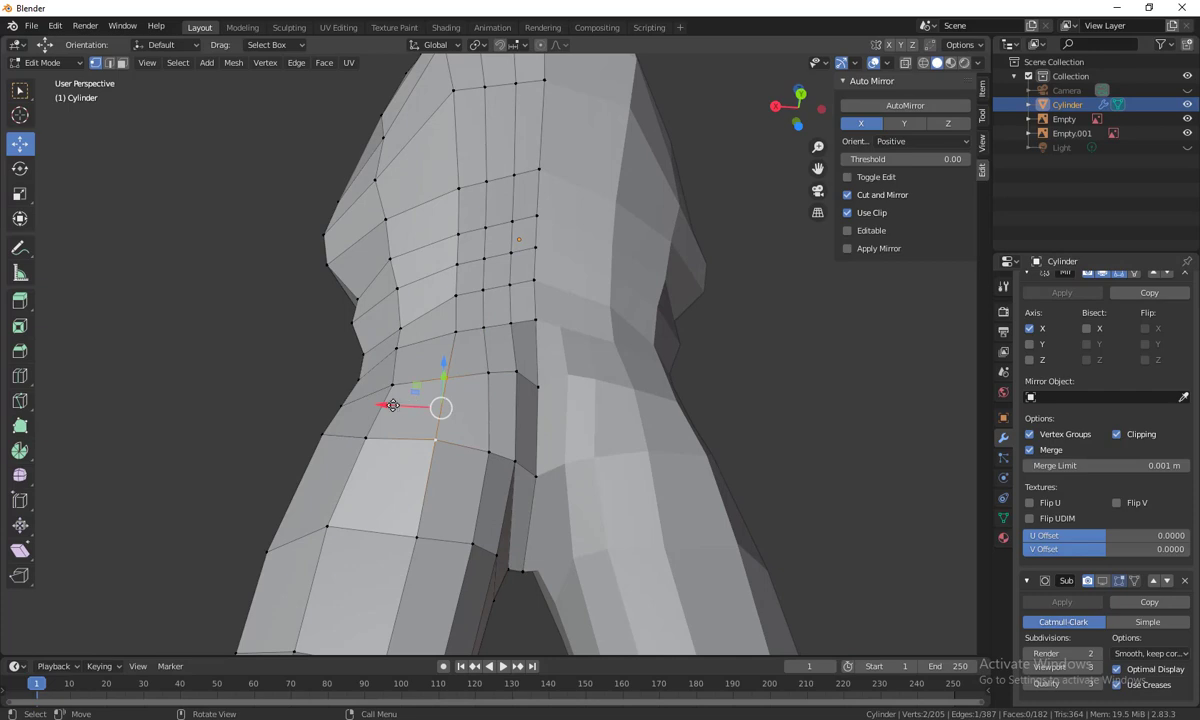
left_click_drag(393, 405, 370, 405)
left_click(446, 336)
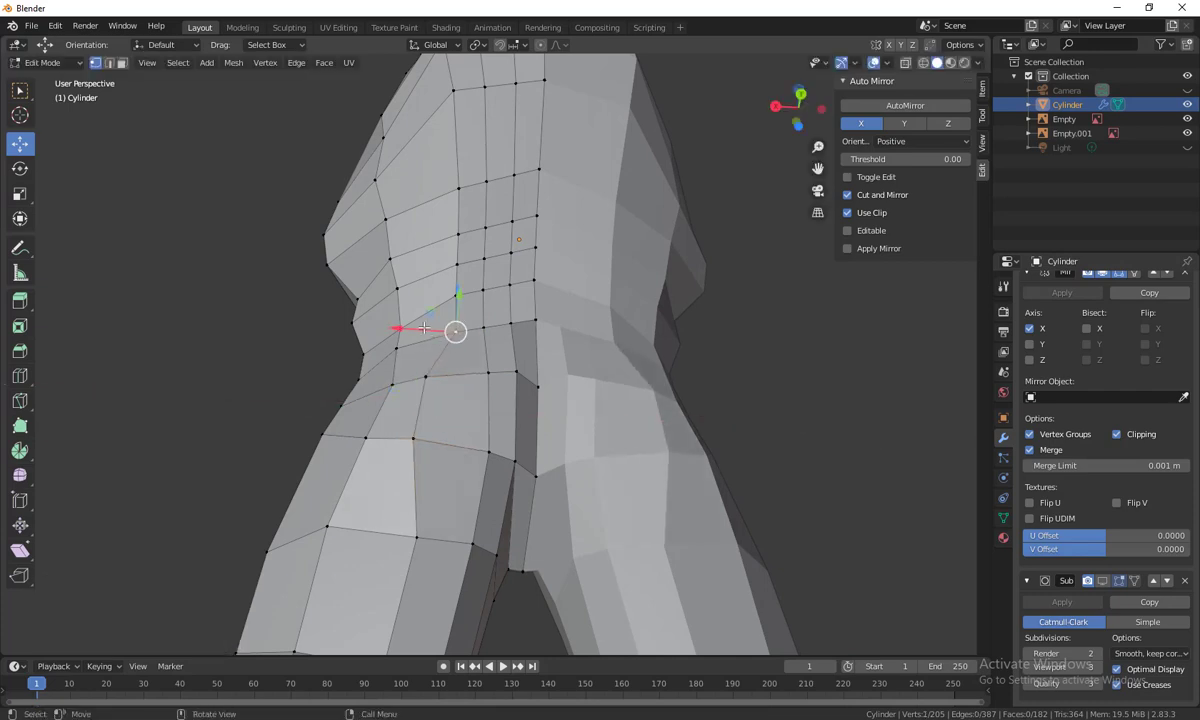
left_click_drag(424, 328, 406, 329)
left_click(372, 364)
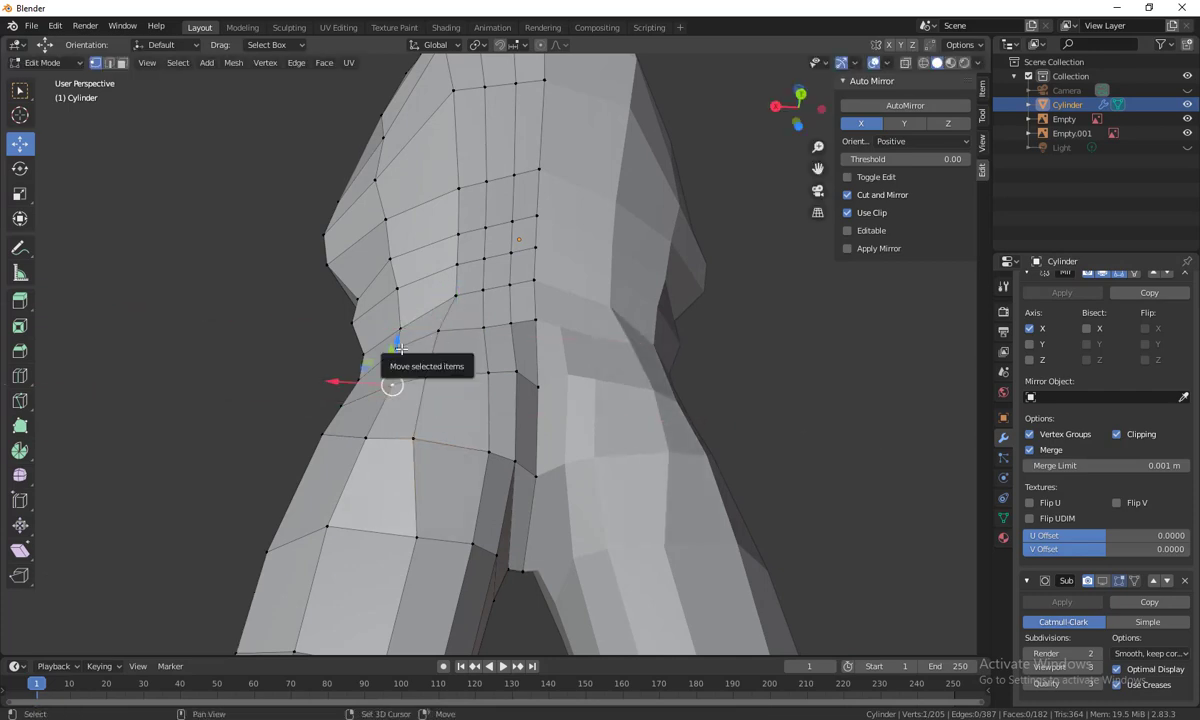
left_click_drag(334, 381, 330, 383)
Move the vertex beside the top of the buttock crease forward along Y, finishing with an adjustment of about -0.002 m
middle_click_drag(330, 383, 537, 270)
left_click(490, 352)
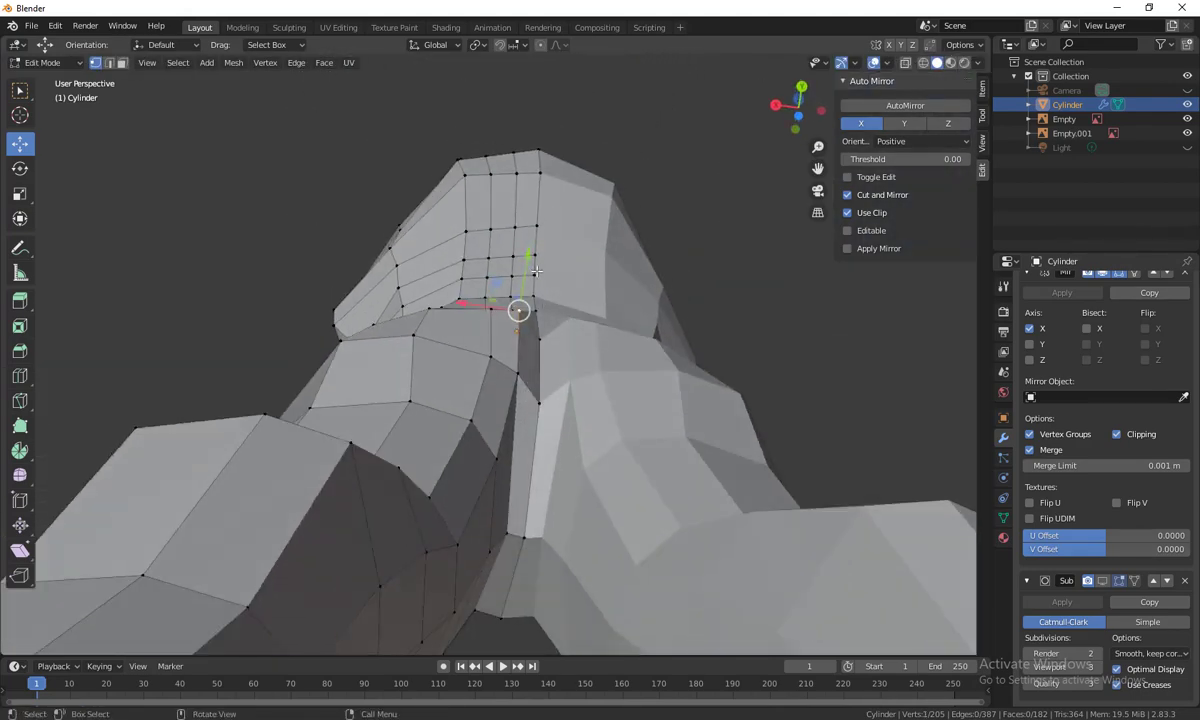
mouse_move(537, 270)
left_mouse_down()
mouse_move(527, 264)
mouse_move(524, 283)
left_mouse_up()
left_click_drag(460, 323, 470, 324)
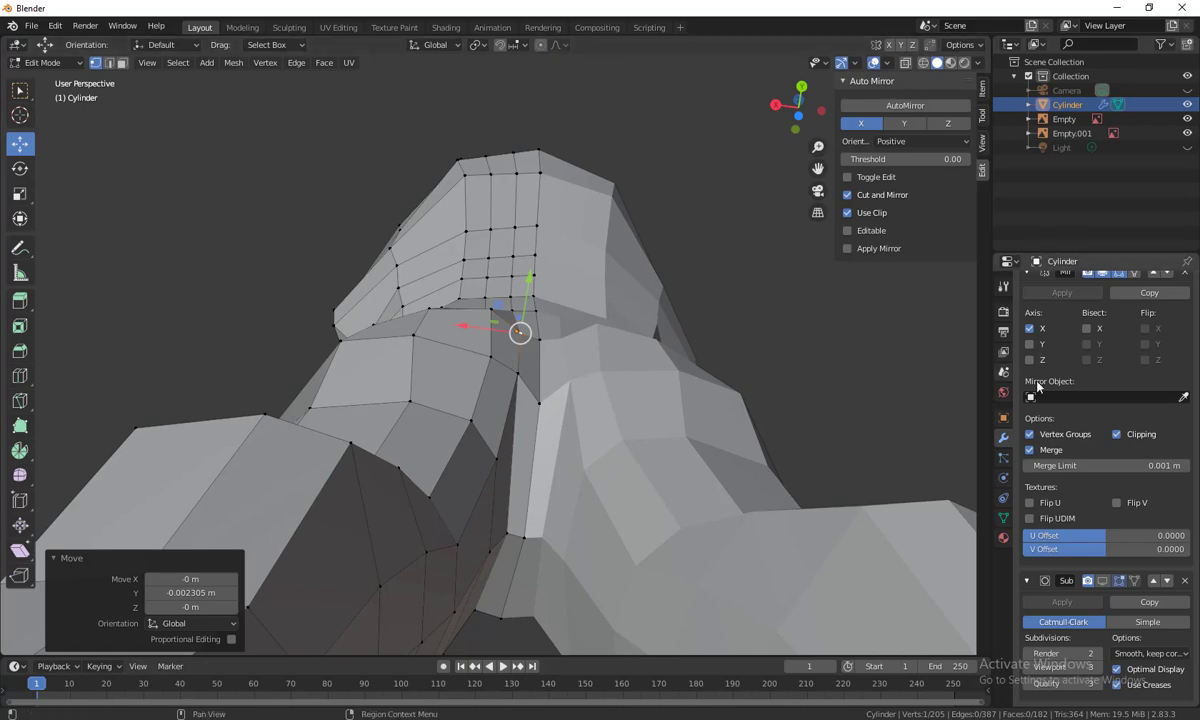
Move the outer buttock vertex about 0.026 m in Y, and shift it together with its inner neighbour slightly backward in the side view
middle_click_drag(782, 430, 764, 456)
left_click(409, 401)
middle_click_drag(409, 401, 380, 459)
left_click_drag(390, 469, 464, 463)
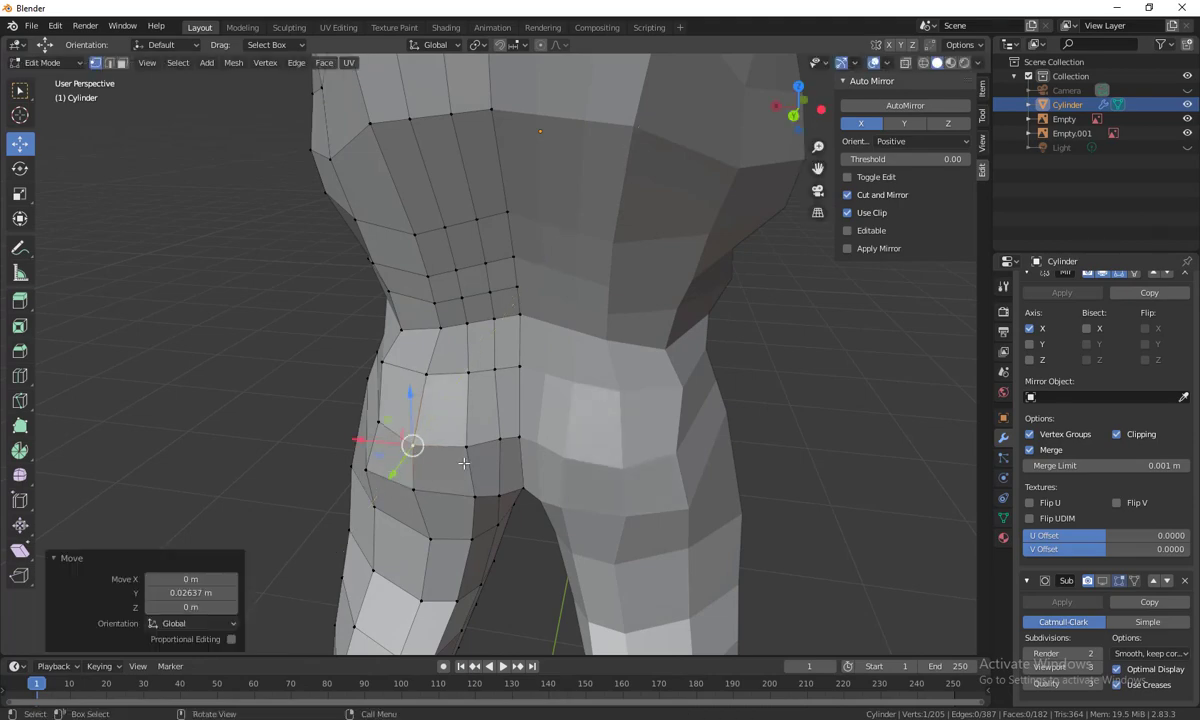
left_click(466, 447, "shift")
middle_click_drag(466, 447, 590, 474)
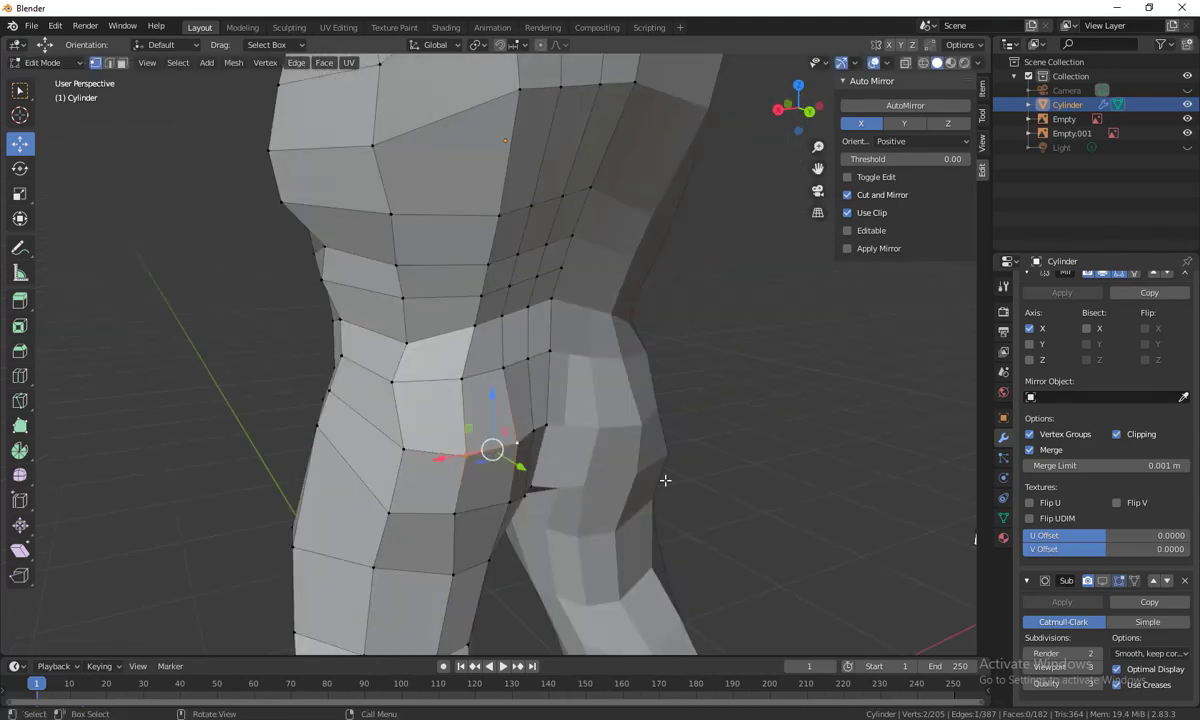
key("KP_3")
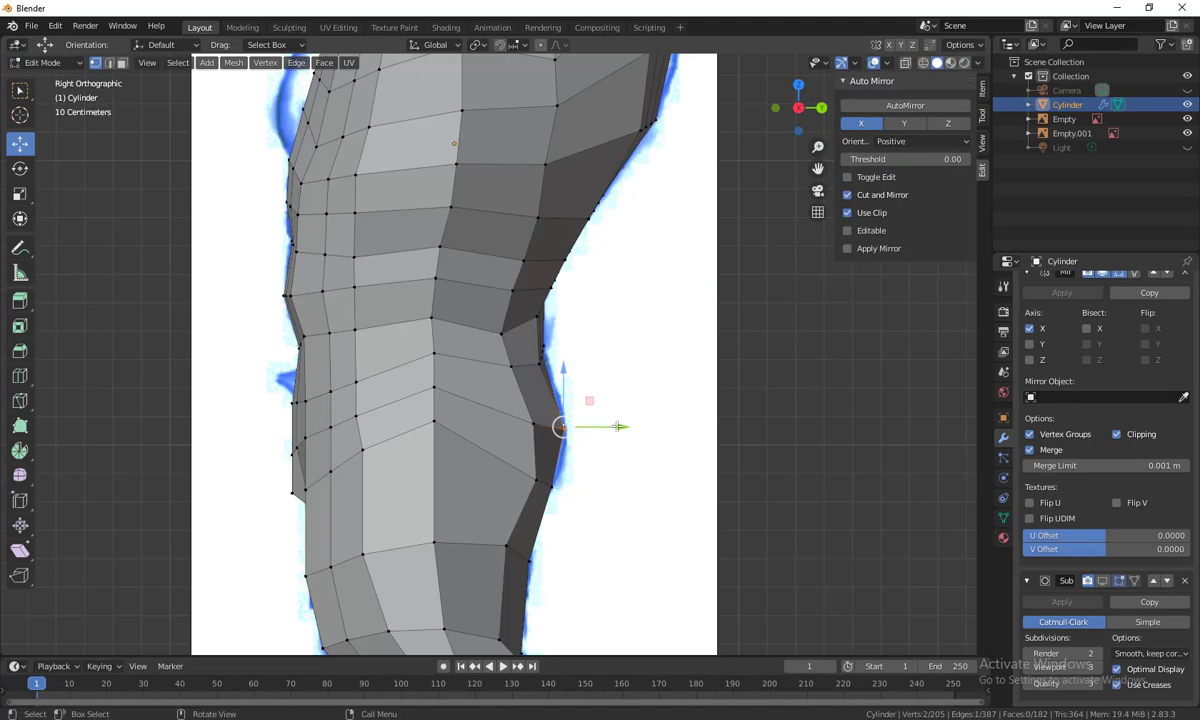
left_click_drag(618, 427, 621, 428)
Try to lower the side vertex of the hip's lowest loop by about 0.070 m along Z
middle_click_drag(621, 428, 602, 444)
left_click(412, 441)
middle_click_drag(412, 441, 406, 494)
left_click(287, 472)
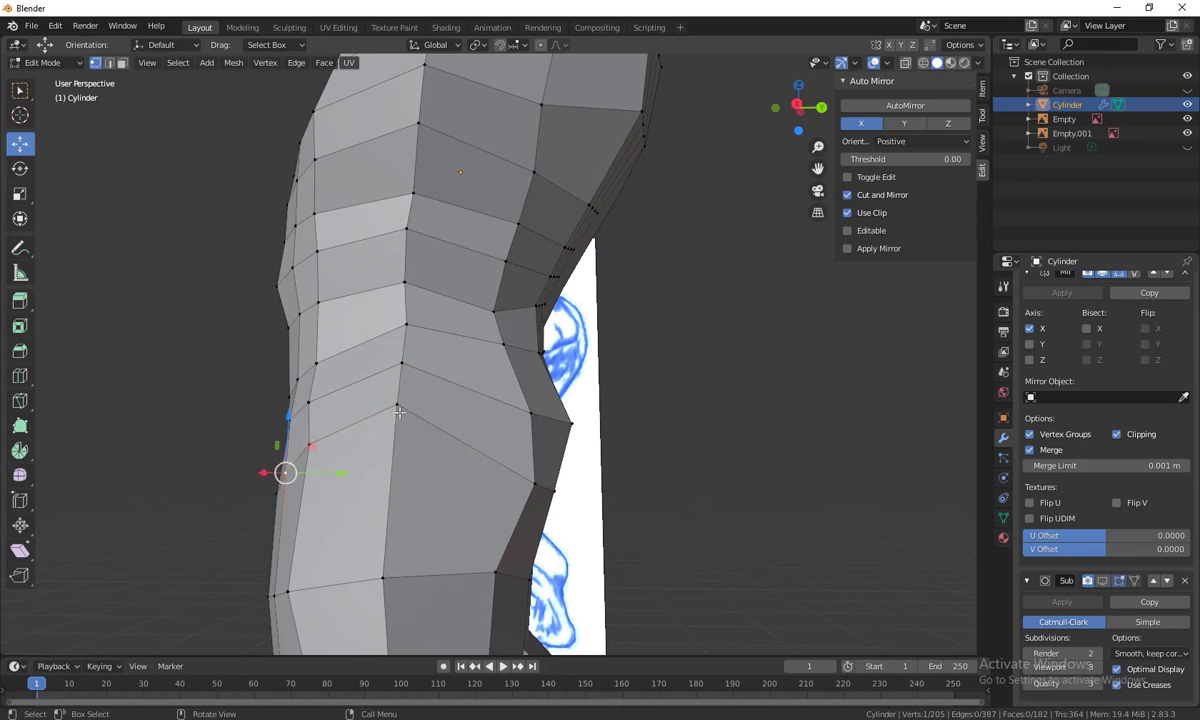
left_click(397, 404)
left_click_drag(397, 348, 397, 382)
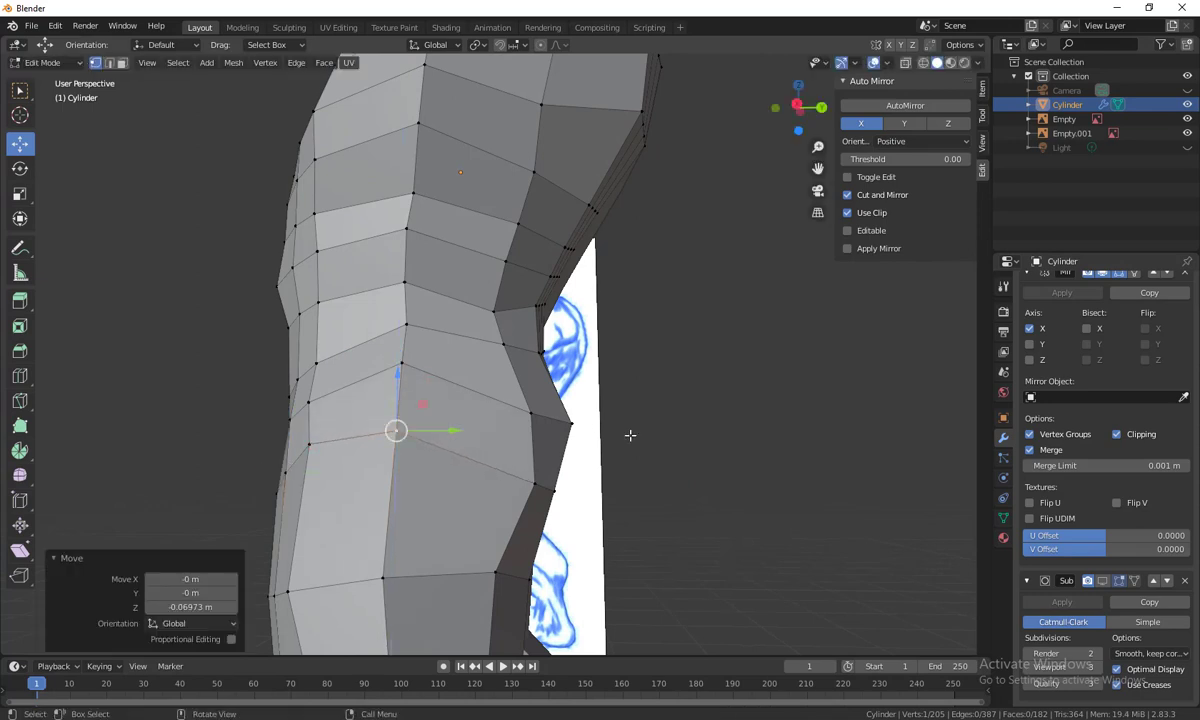
Lower the side vertex of the hip's lowest loop by about 0.082 m along Z
middle_click_drag(623, 436, 381, 362)
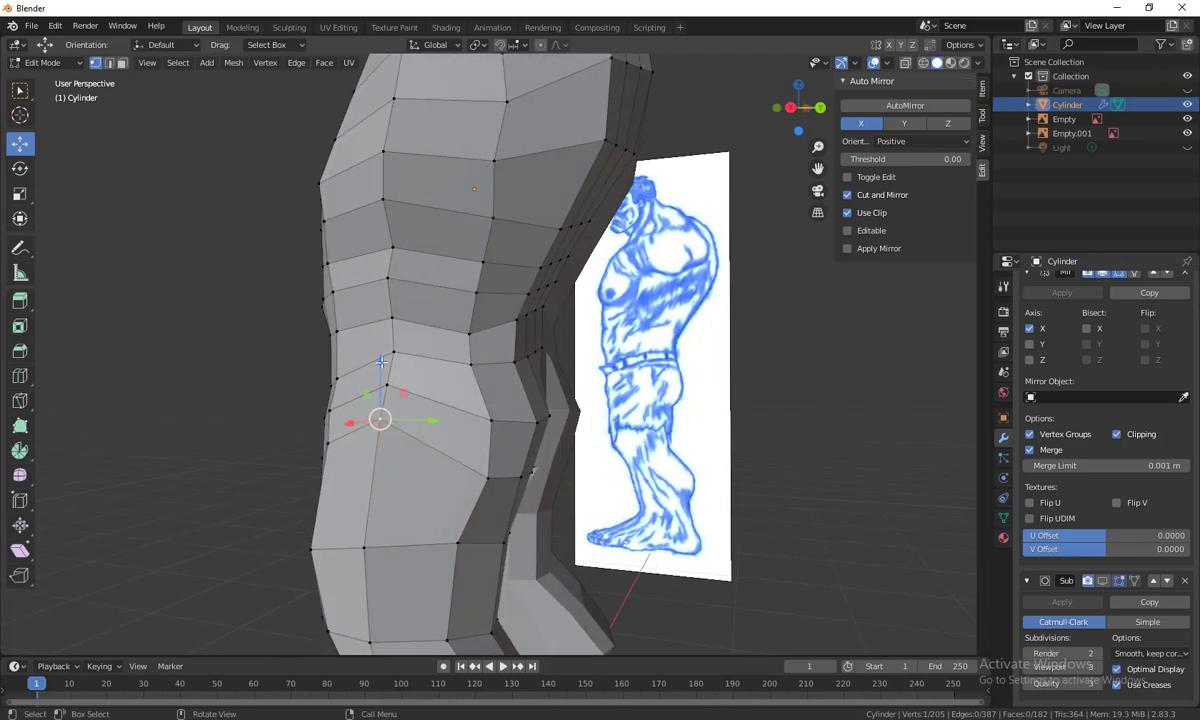
middle_click_drag(557, 474, 636, 492)
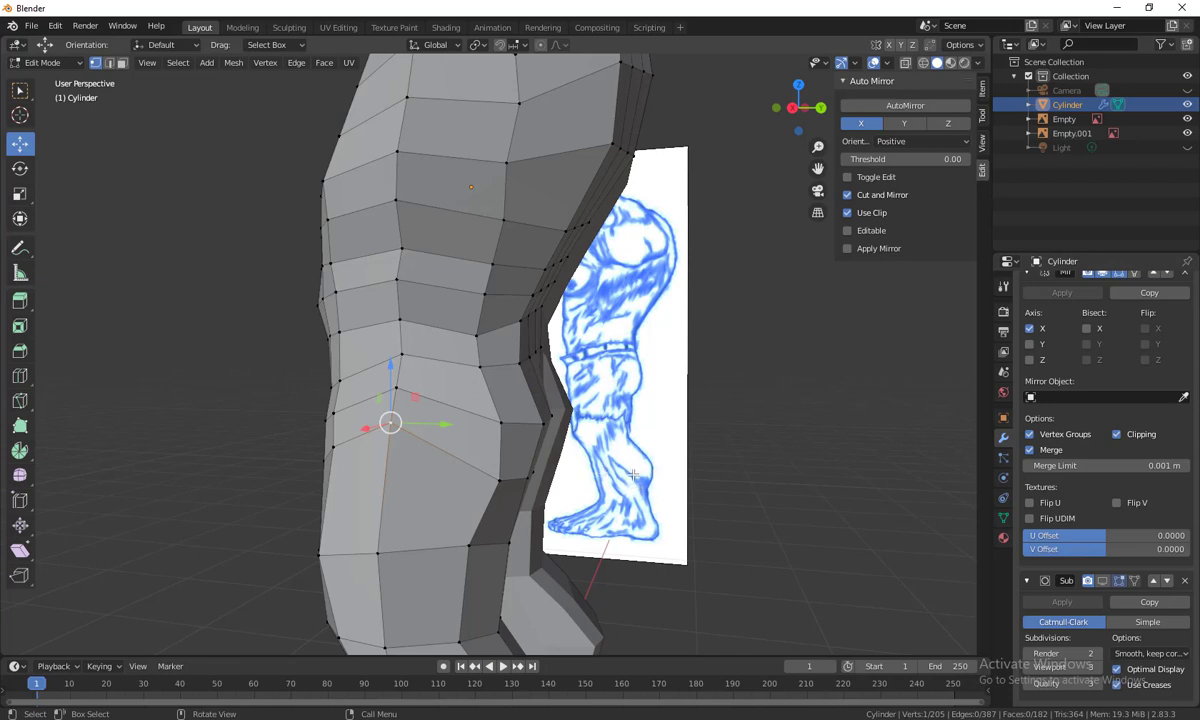
key("g")
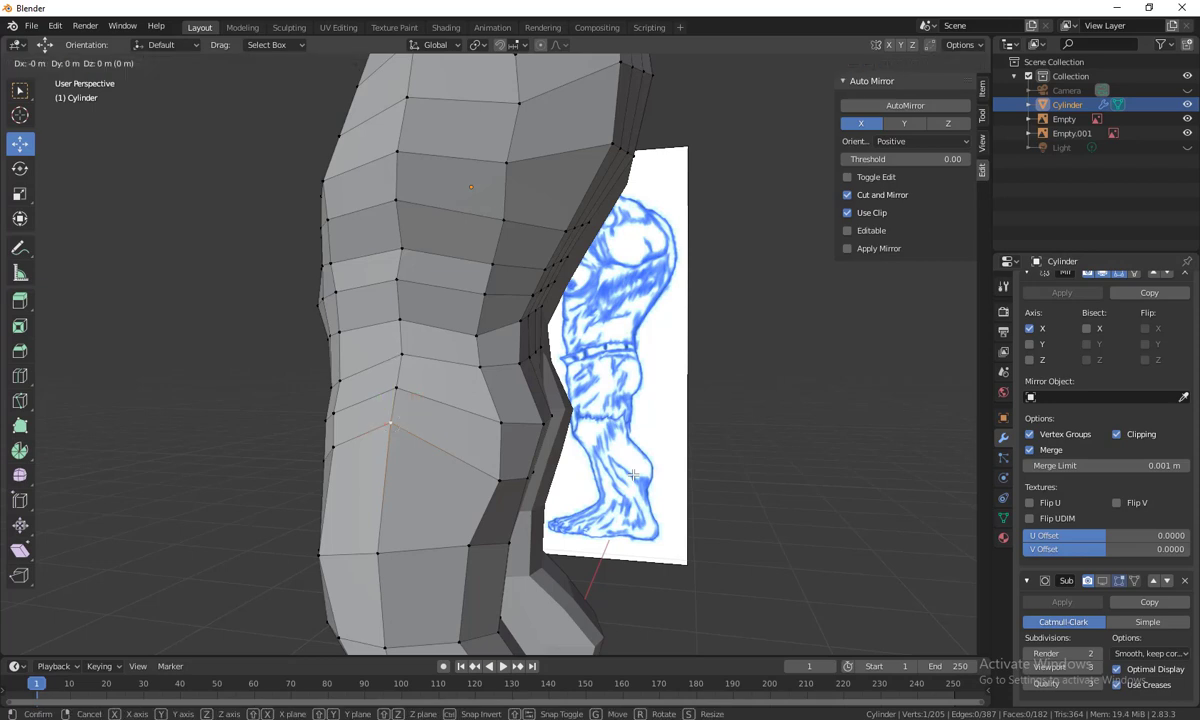
key("z")
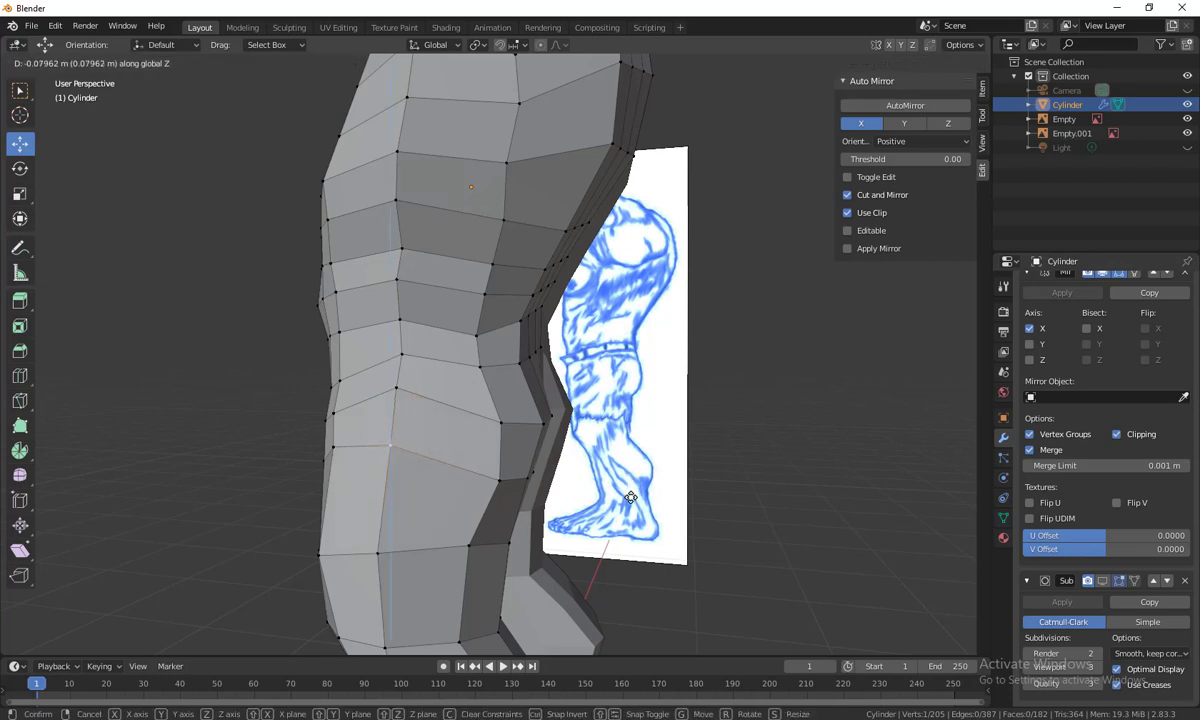
left_click(630, 497)
middle_click_drag(630, 497, 541, 610)
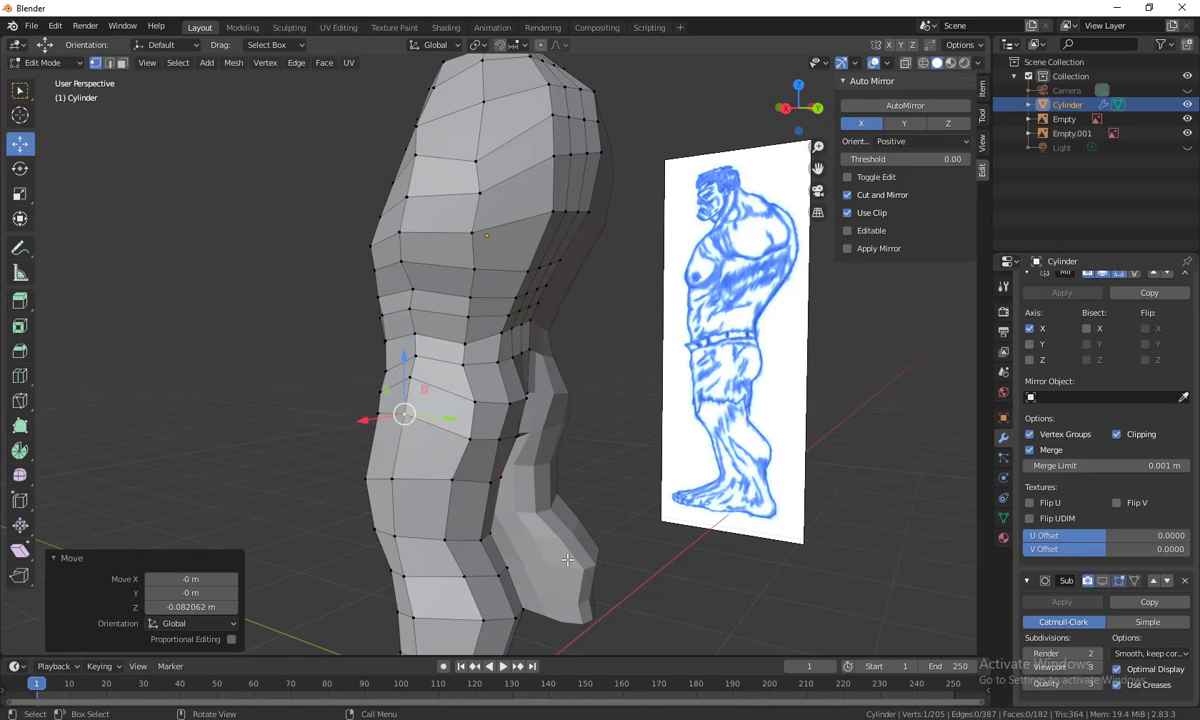
middle_click_drag(567, 612, 509, 600)
scroll(509, 600, "up", 10)
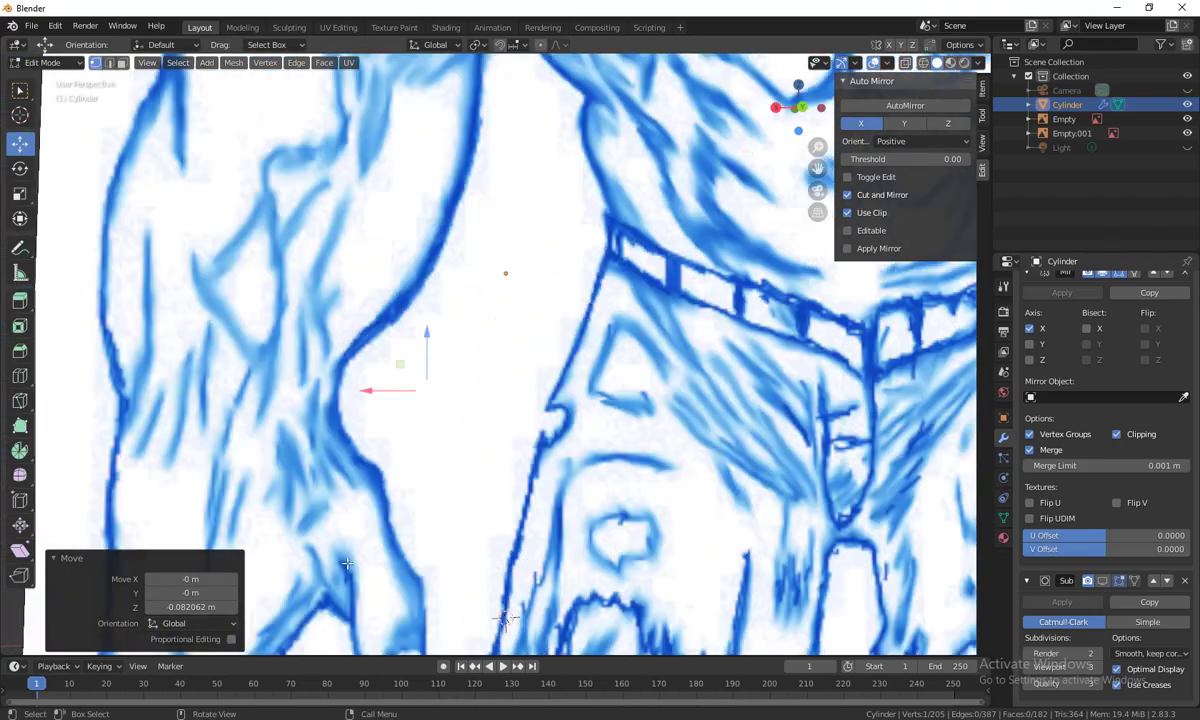
scroll(347, 563, "down", 10)
mouse_move(347, 563)
middle_mouse_down()
mouse_move(618, 479)
mouse_move(517, 487)
mouse_move(483, 358)
middle_mouse_up()
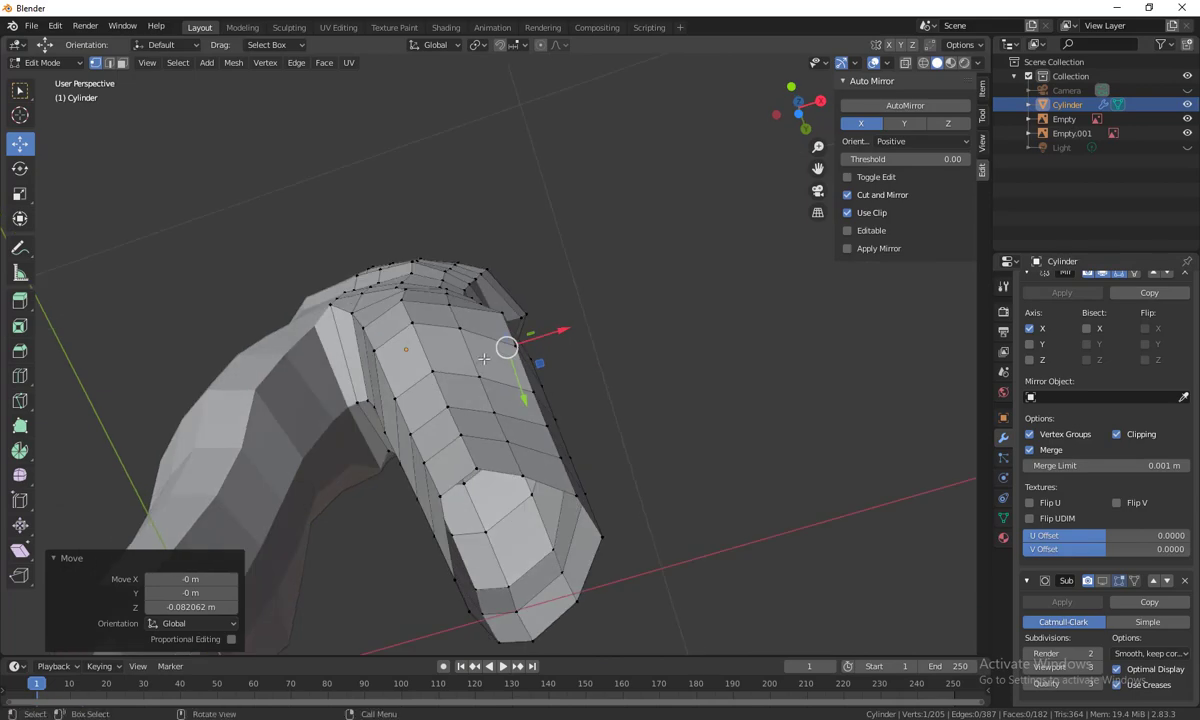
Show the model in front wireframe view and scale the widest calf edge loop by 1.388 along X
middle_click_drag(648, 530, 522, 449)
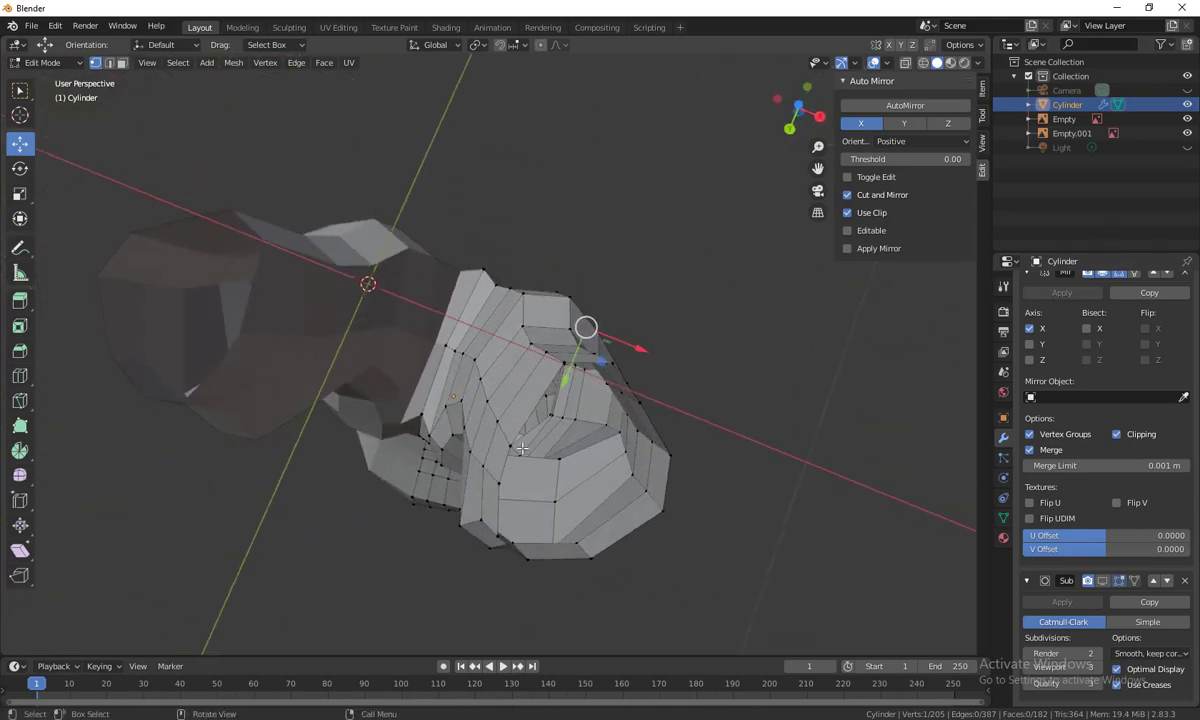
middle_click_drag(633, 438, 632, 579)
scroll(632, 579, "down", 2)
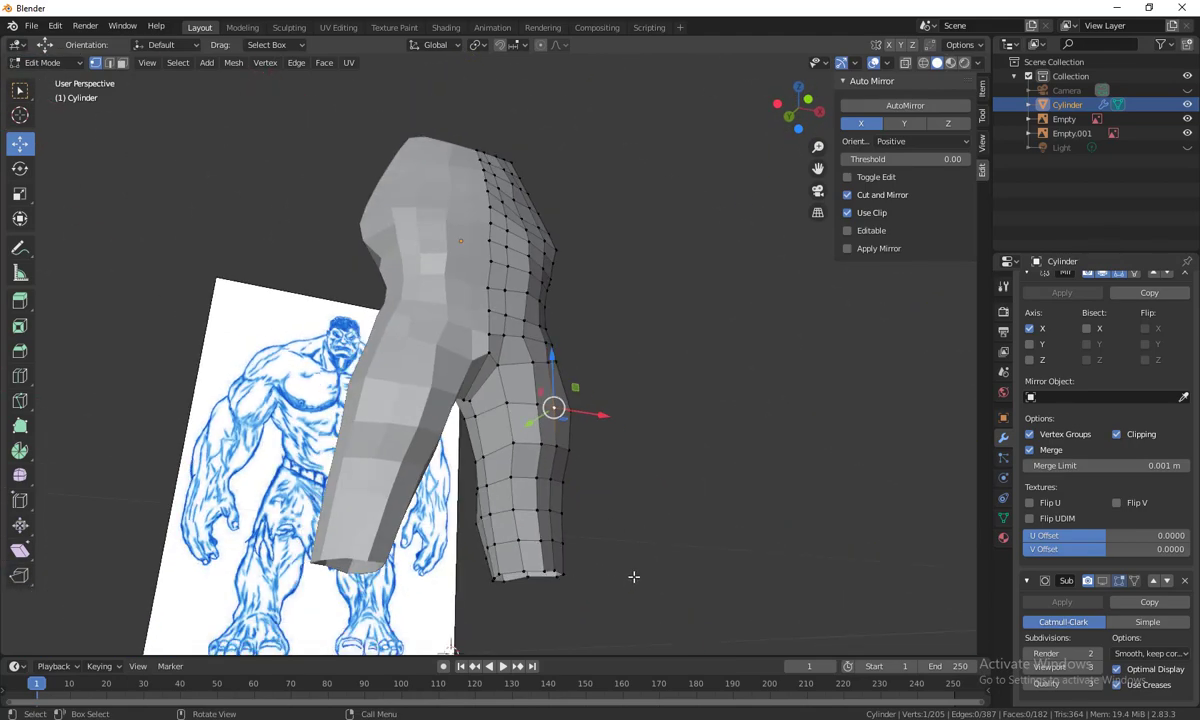
key("KP_1")
scroll(595, 535, "up", 2)
middle_click_drag(632, 498, 640, 460, "shift")
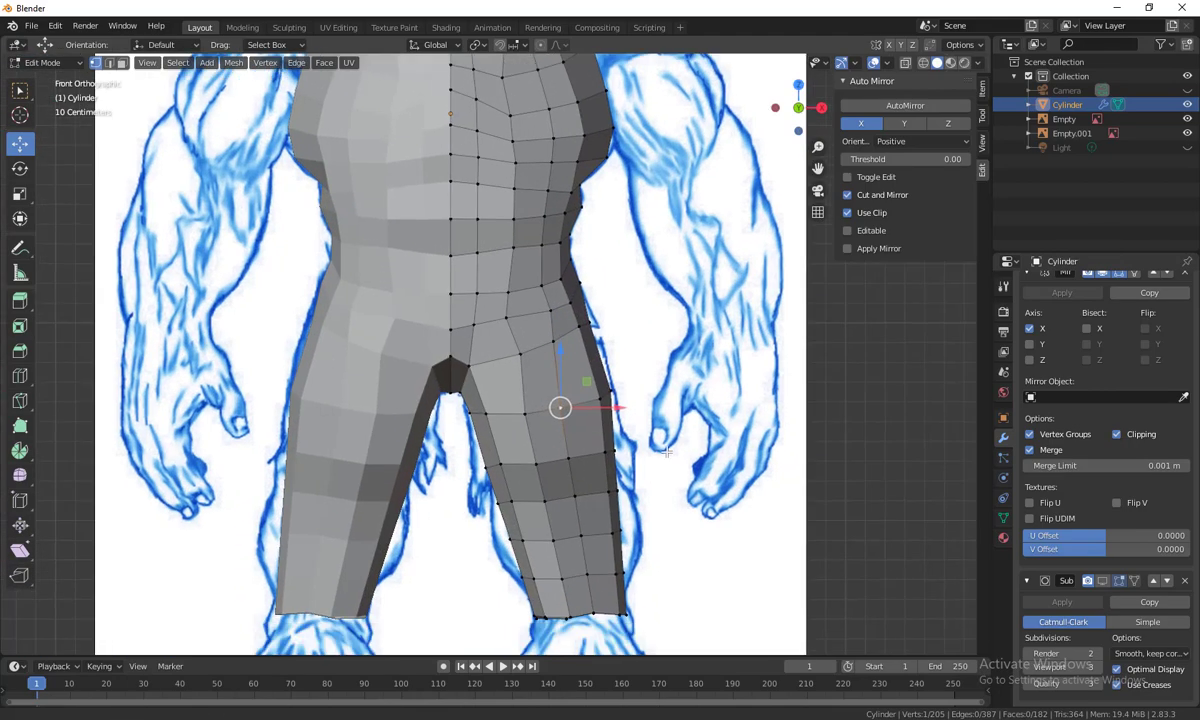
scroll(650, 389, "up", 2)
middle_click_drag(650, 389, 616, 333, "shift")
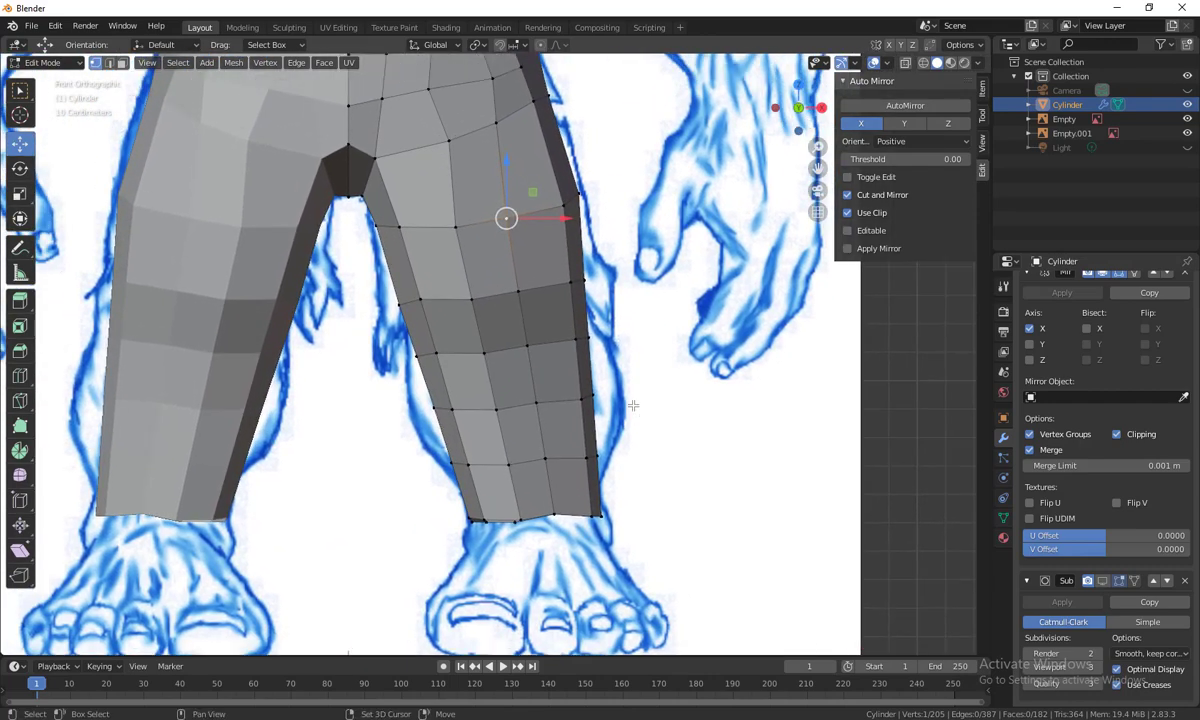
key("shift+z")
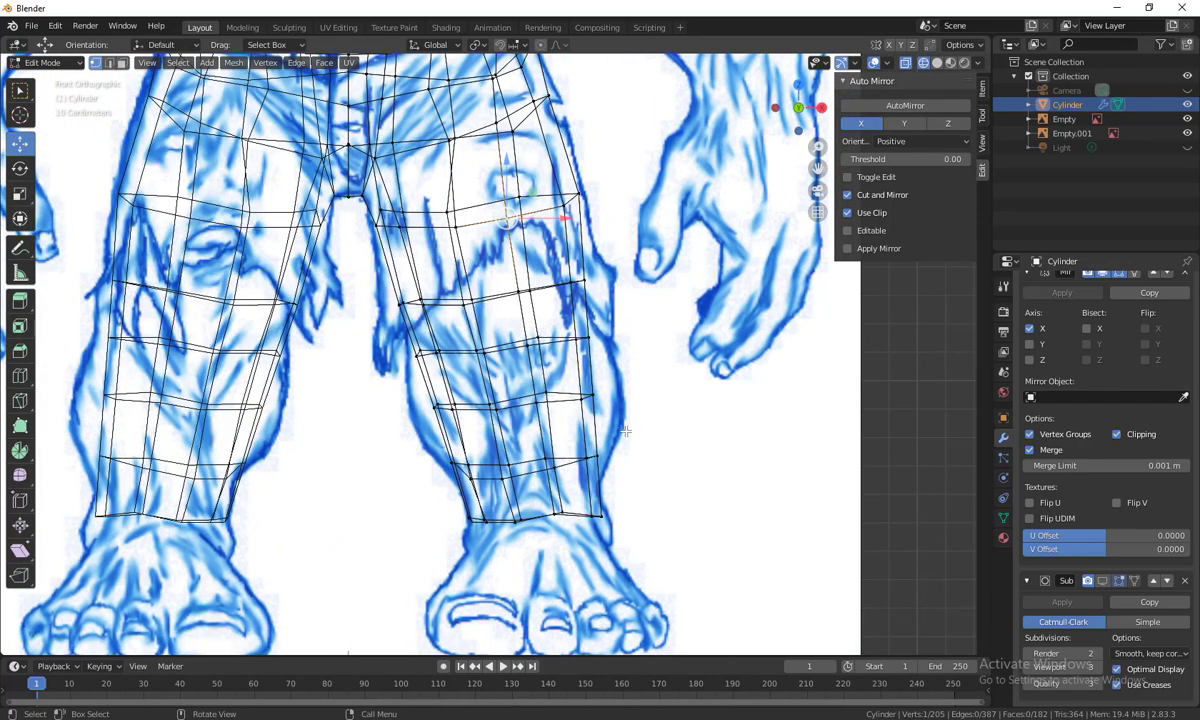
left_click(394, 379, "alt")
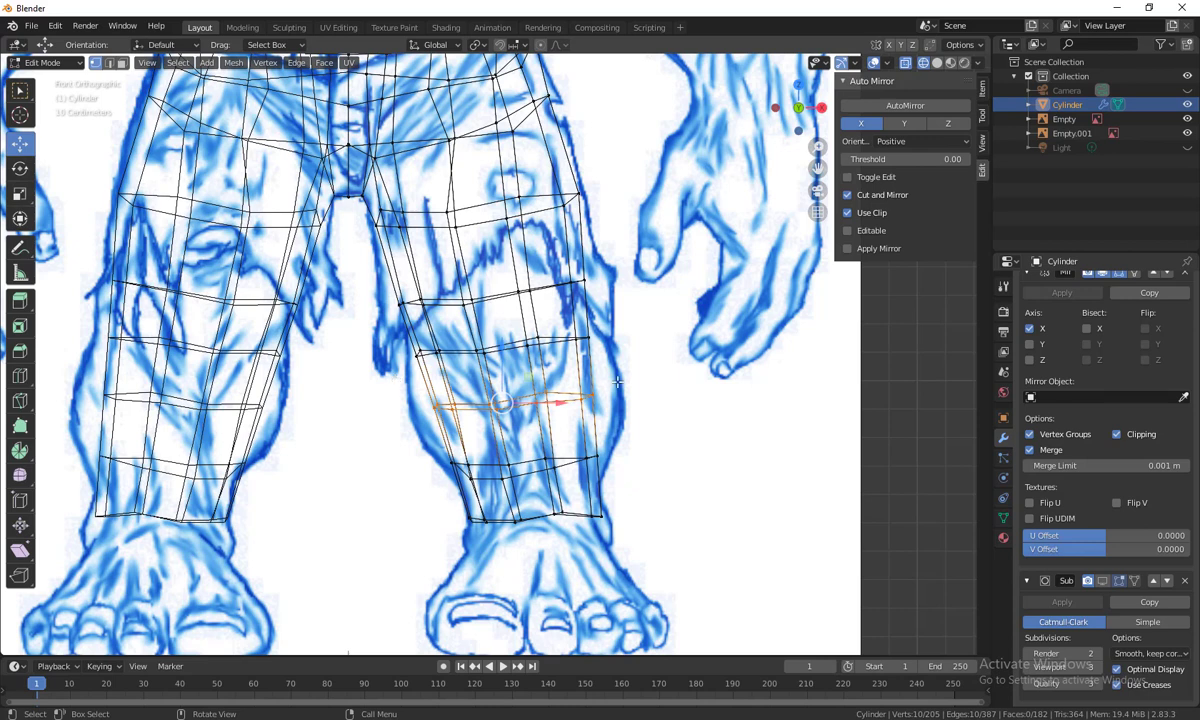
key("s")
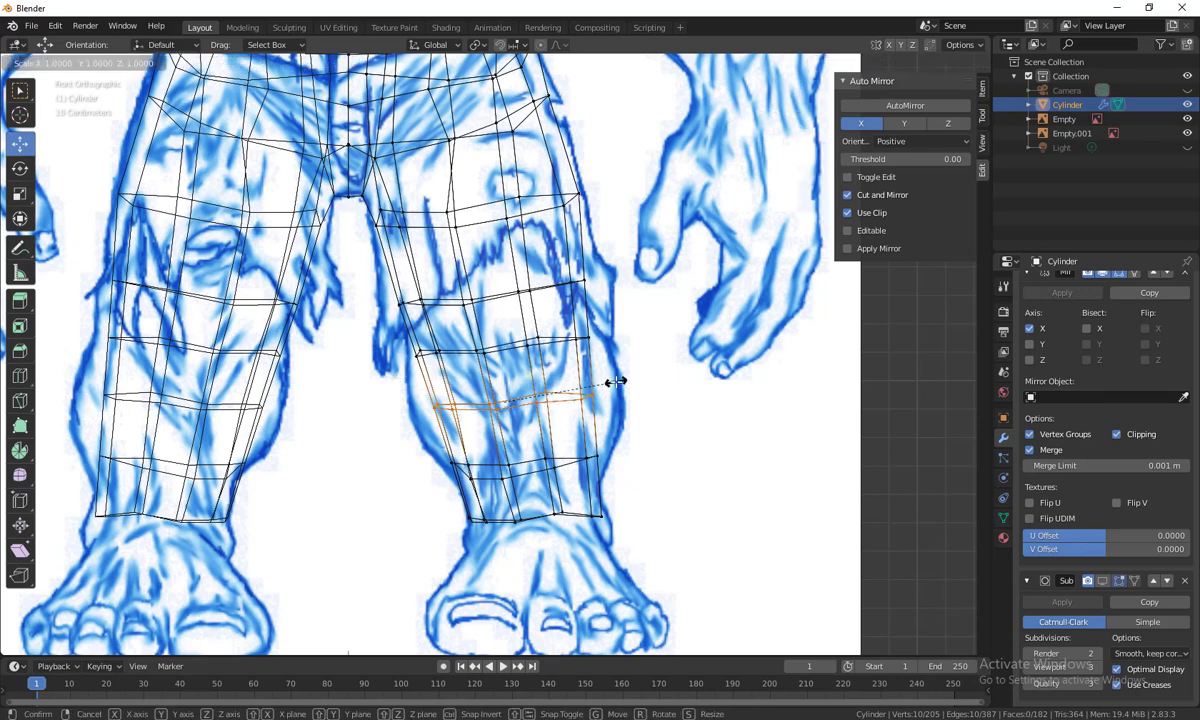
key("x")
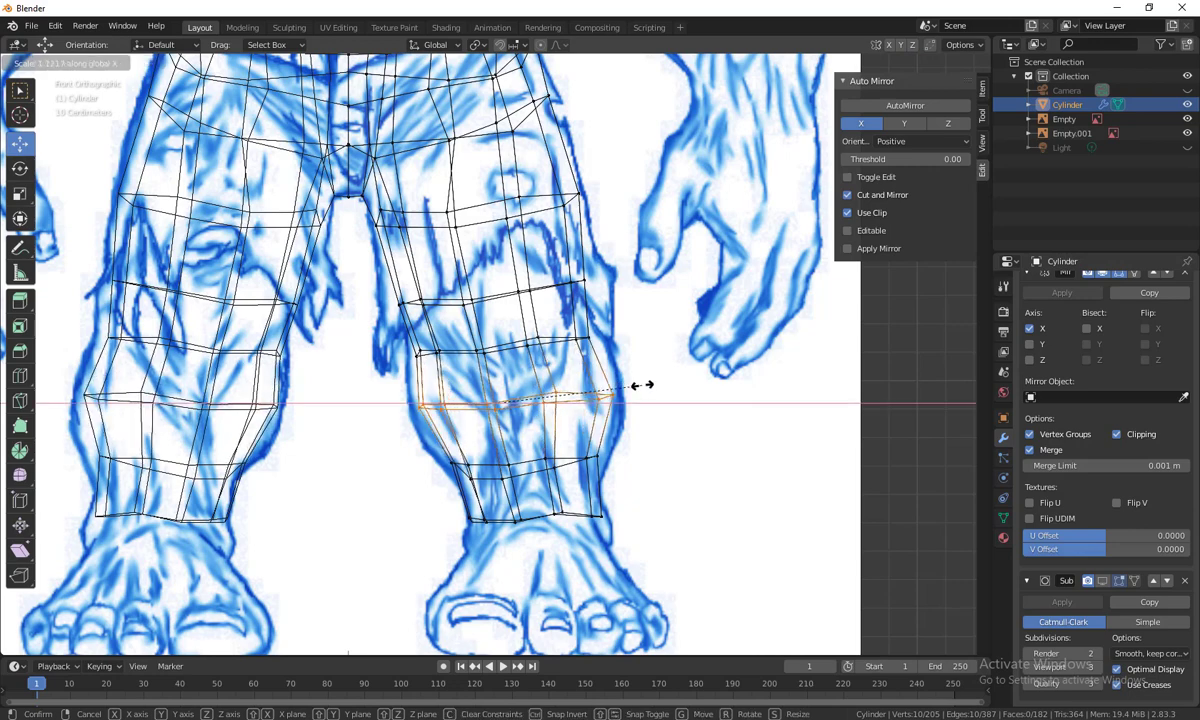
left_click(660, 385)
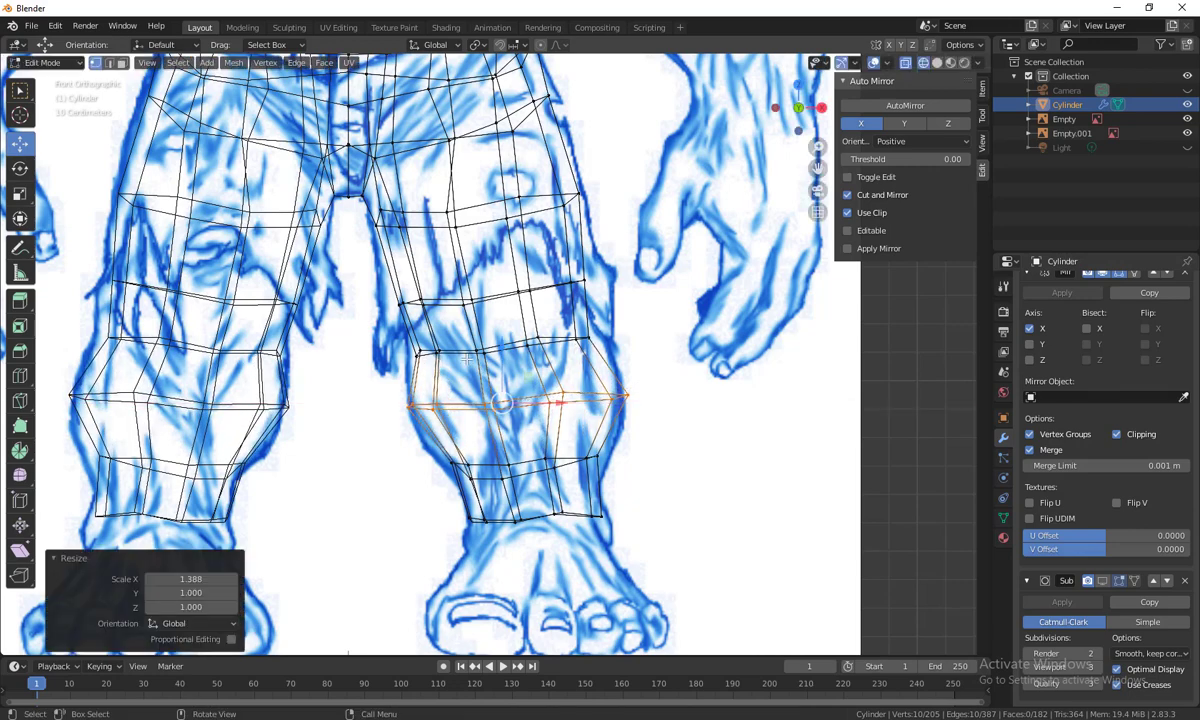
Scale the edge loop just above the widest calf loop by 1.228 along X
left_click(580, 343, "alt")
key("x")
key("Escape")
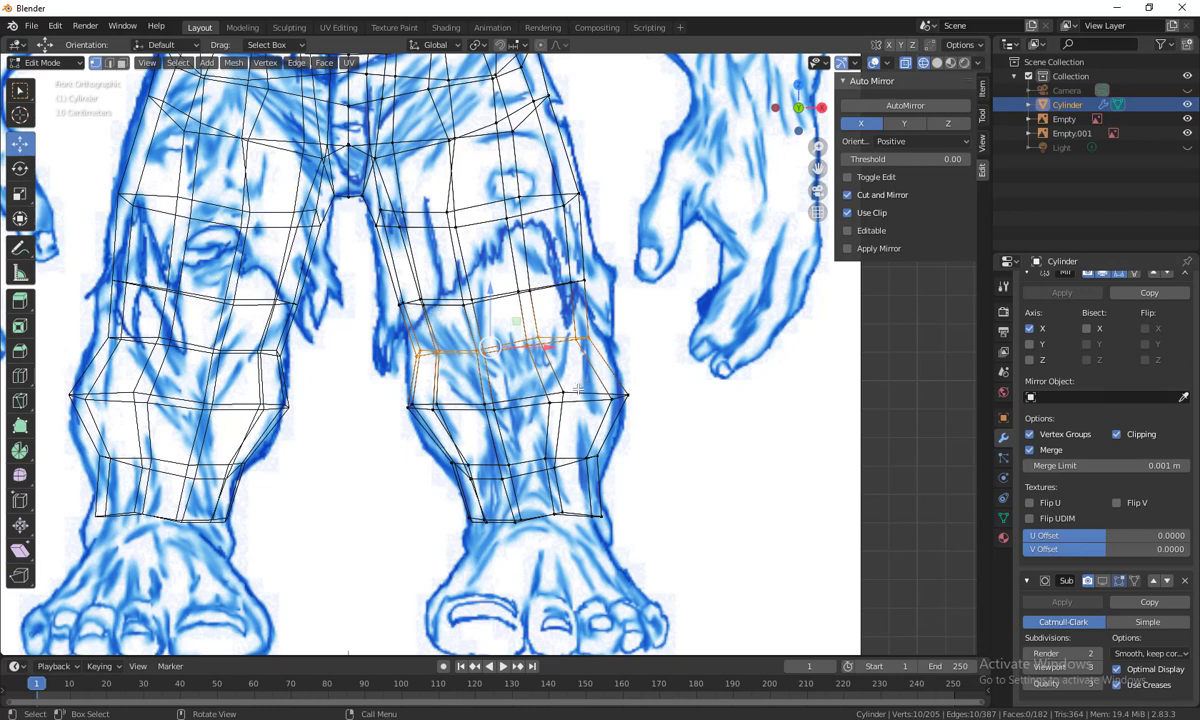
key("s")
key("x")
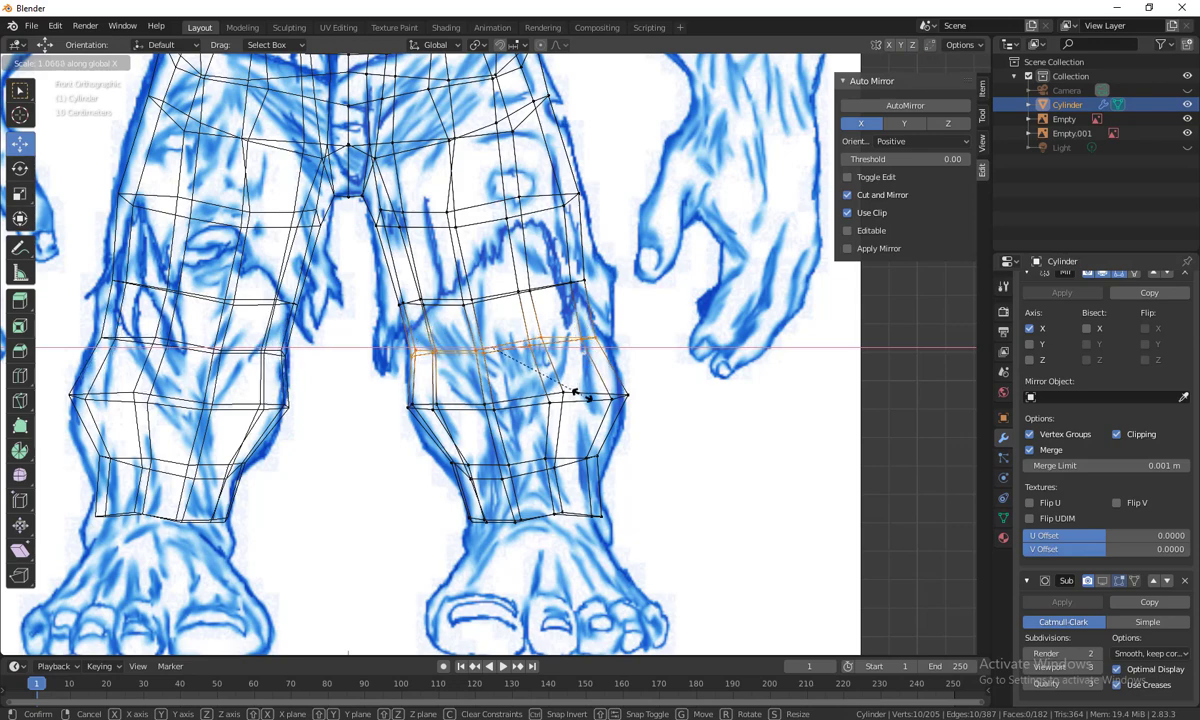
left_click(603, 398)
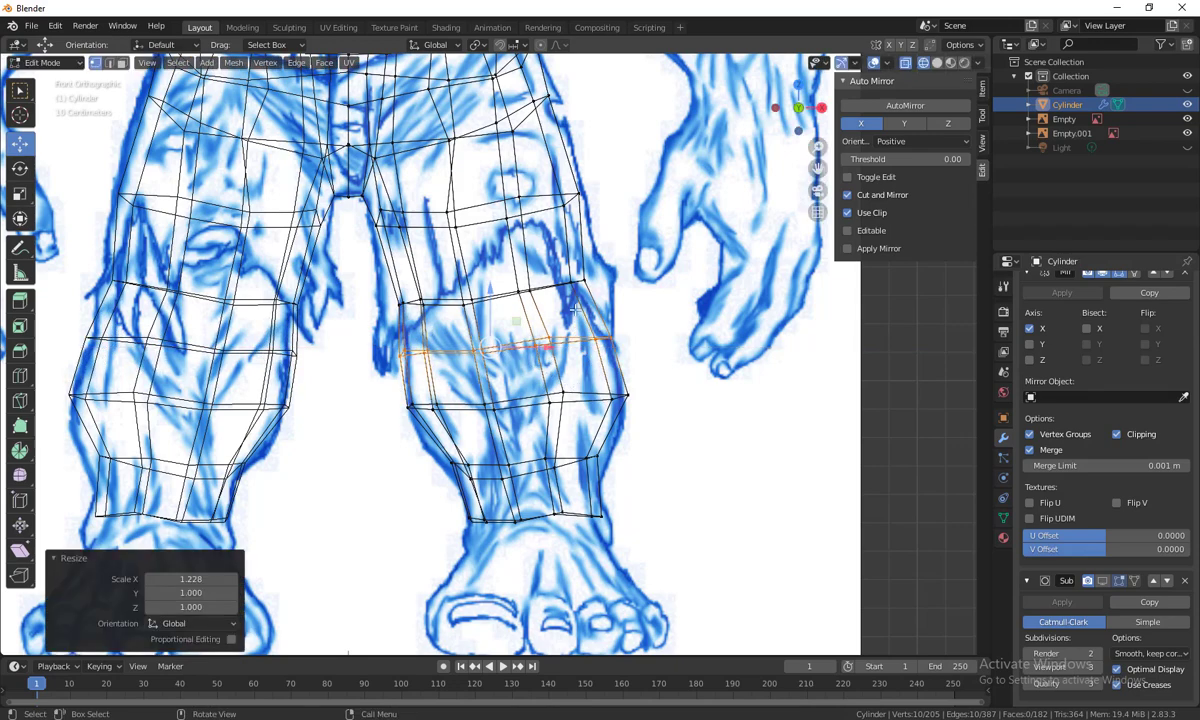
Move the outer vertices at the knee about 0.030 m in X and 0.028 m in Z
left_click(578, 289)
key("g")
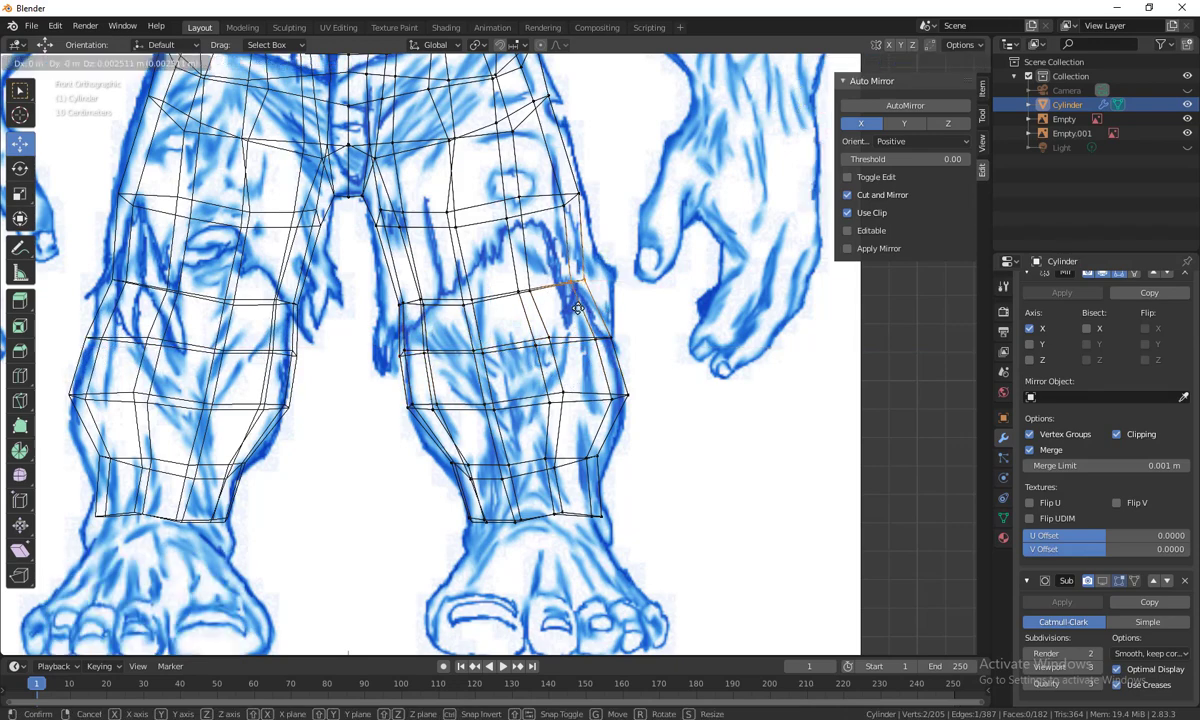
left_click(585, 302)
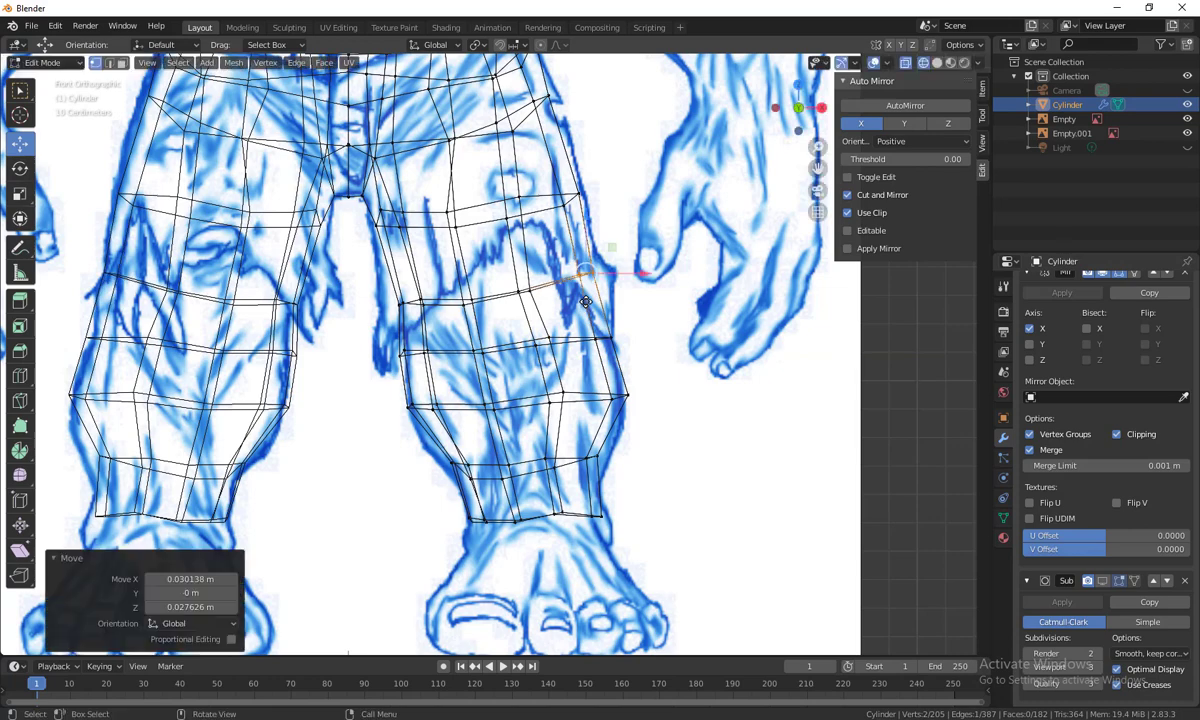
Move the inner vertices of the loop just below the knee about 0.015 m in X and -0.003 m in Z
left_click(405, 305, "alt")
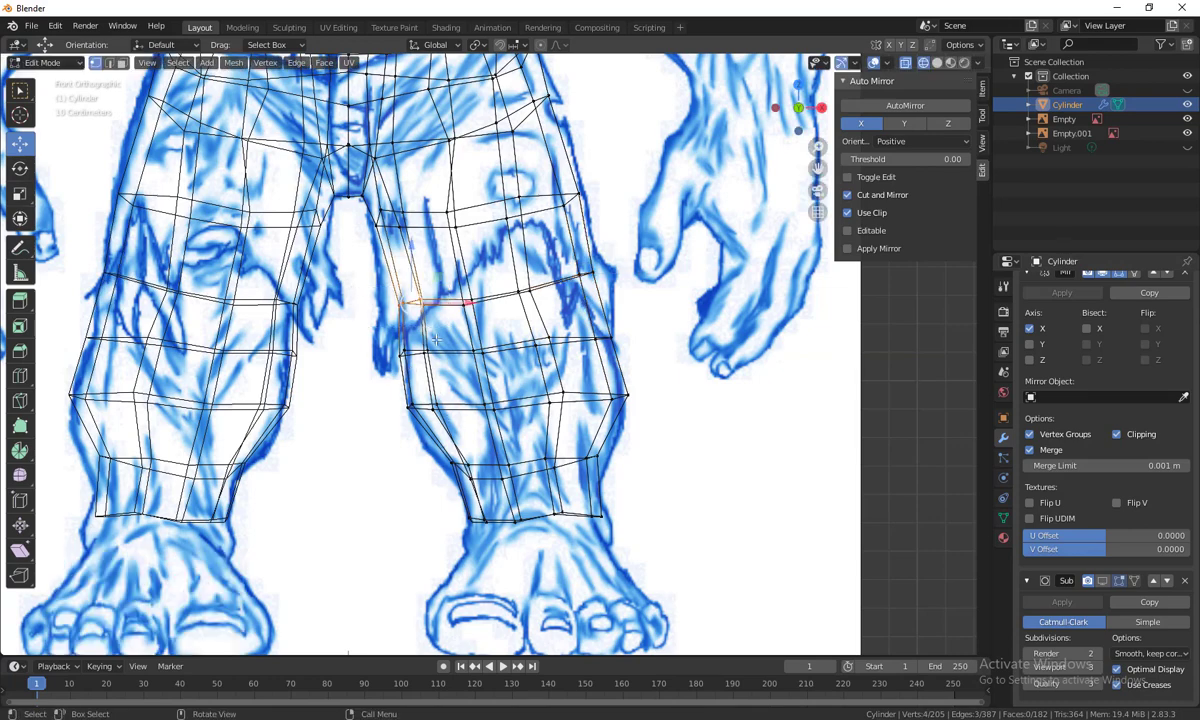
key("alt+a")
left_click_drag(458, 378, 332, 332)
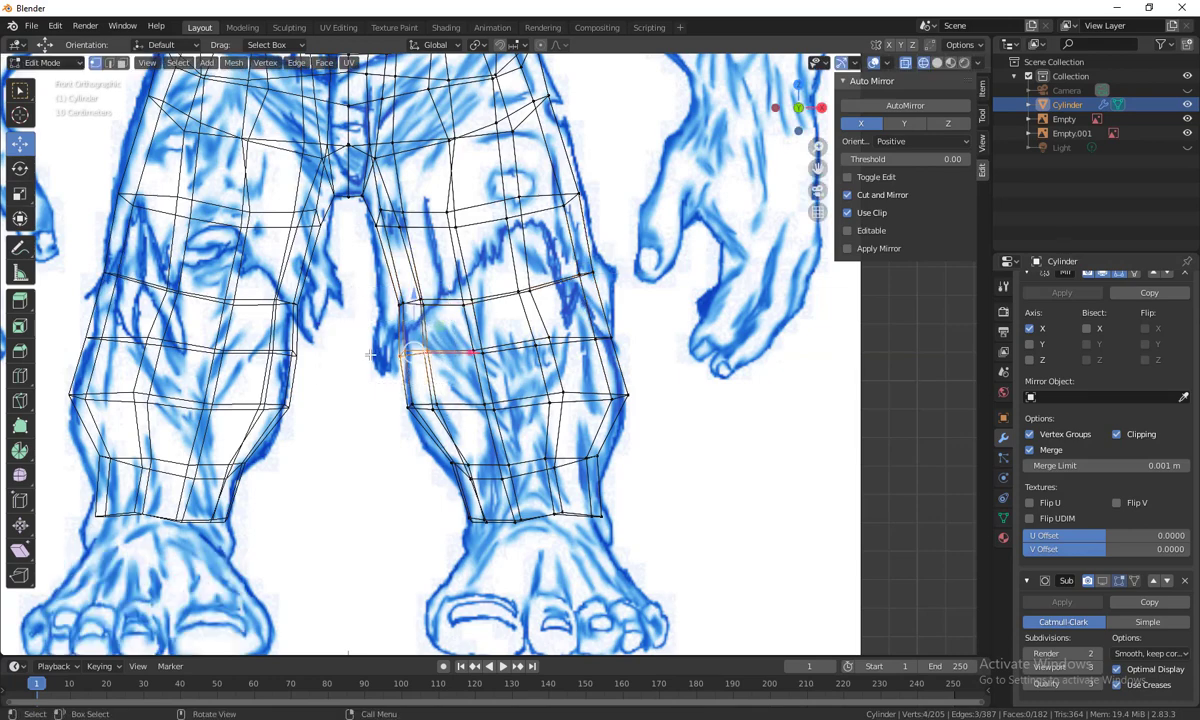
key("g")
left_click(422, 365)
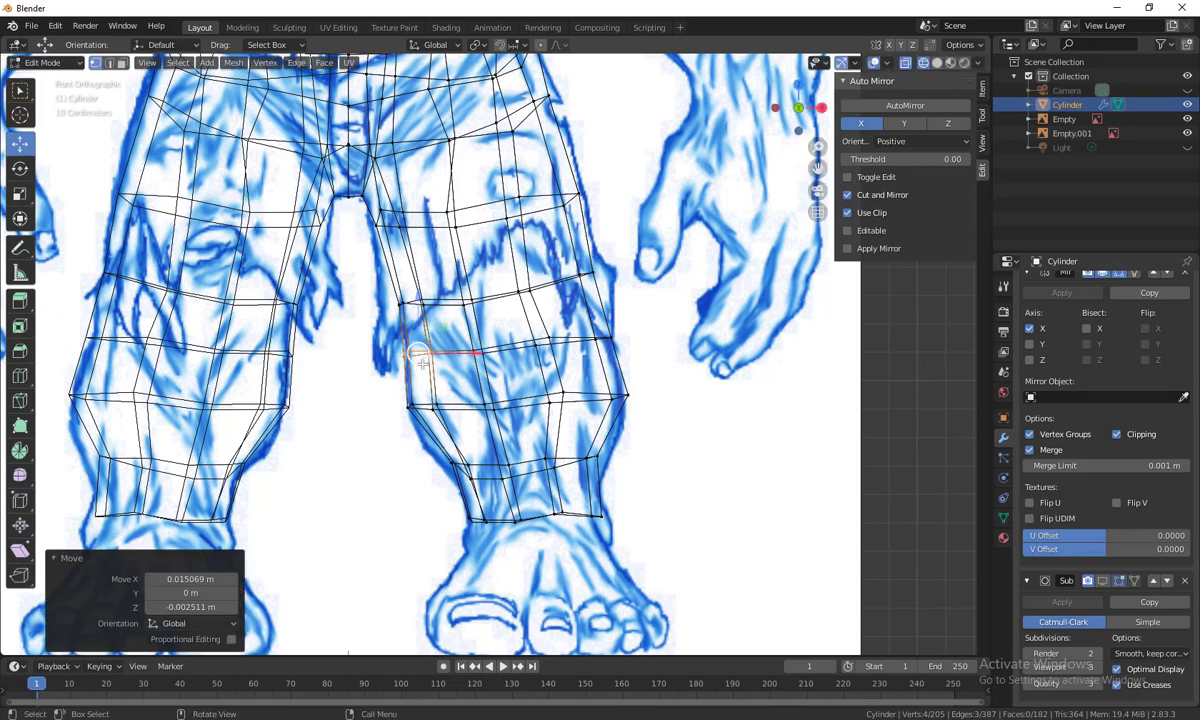
Move the outer and the inner vertices of the lower calf loop outward to meet the reference outline
left_click(630, 460, "alt")
key("g")
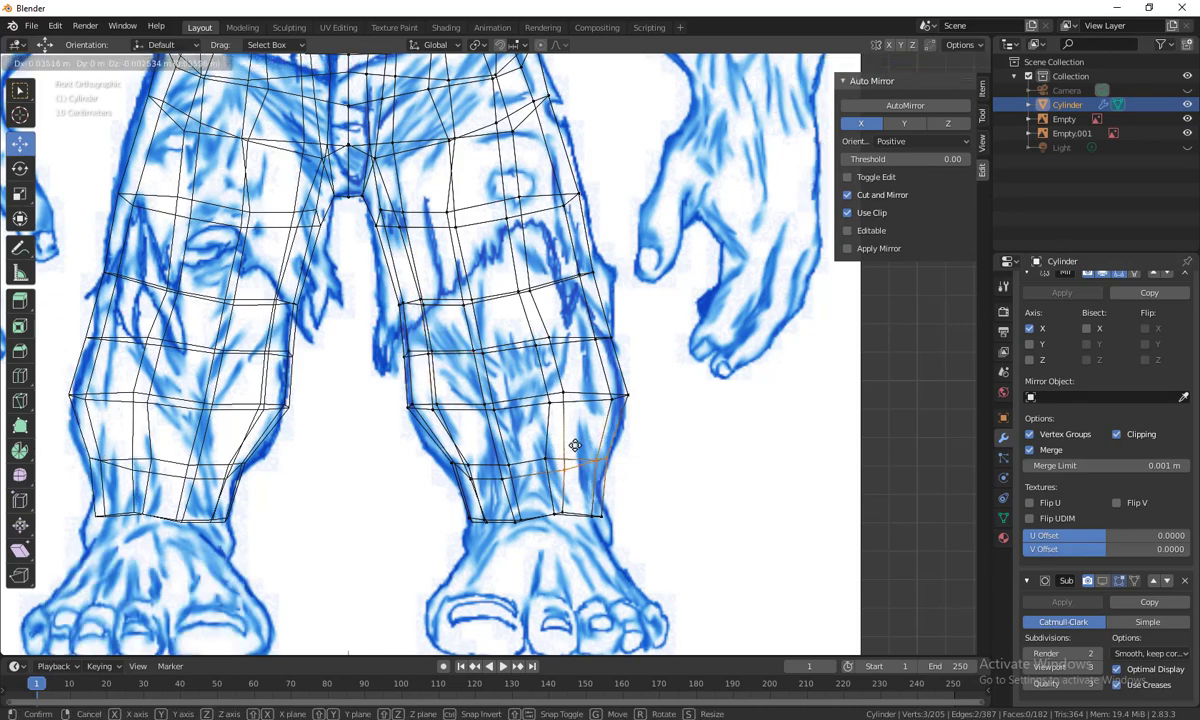
left_click(575, 445)
left_click(427, 444, "alt")
key("g")
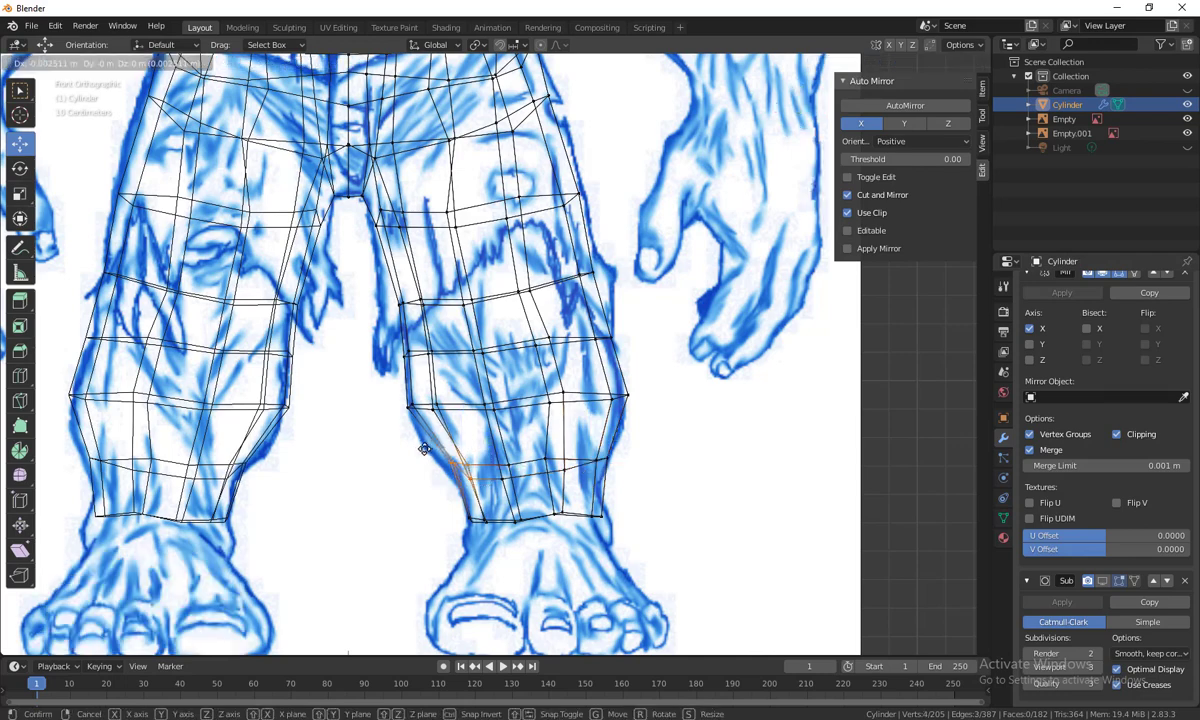
left_click(396, 434)
Move the outer vertices of the ankle loop about 0.020 m in X and 0.003 m in Z
left_click(604, 505, "alt")
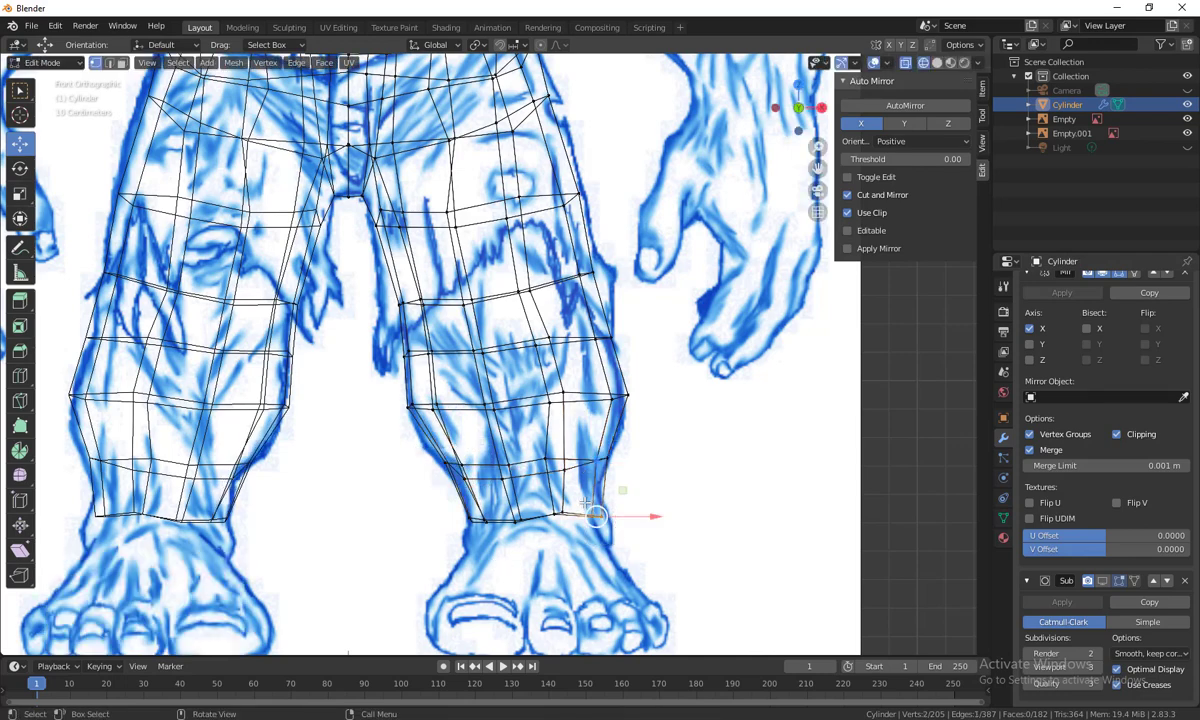
key("g")
left_click(654, 479)
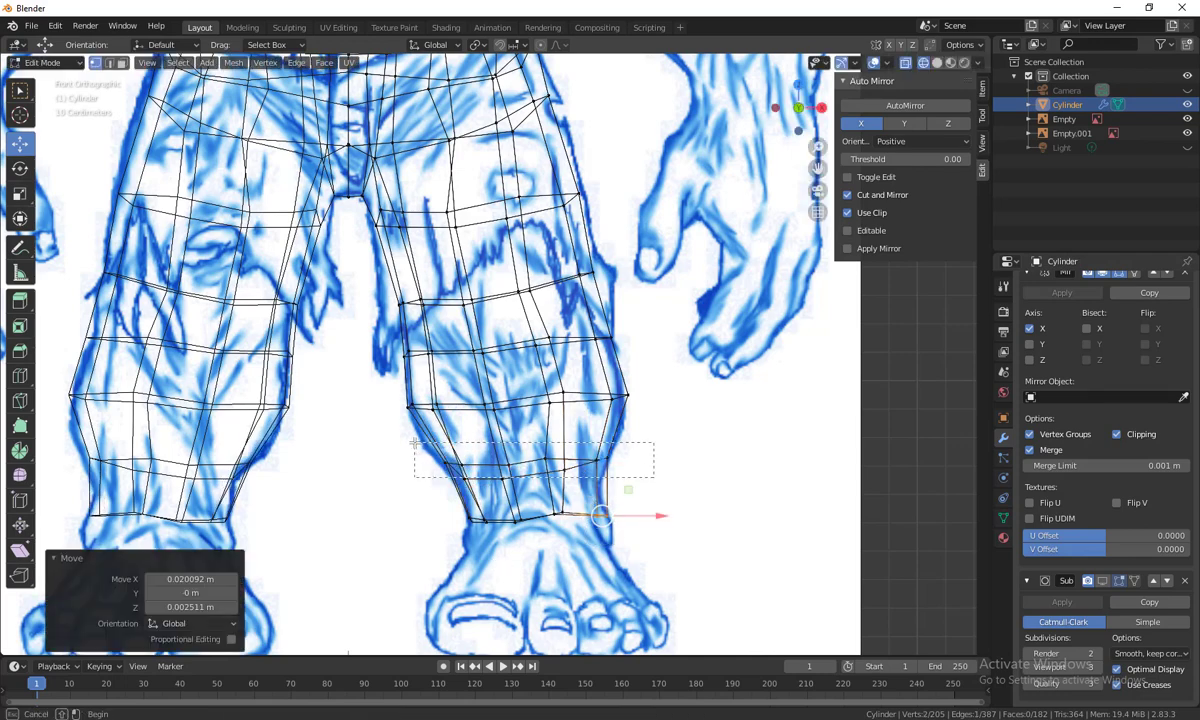
Shift the lower calf loop's vertices slightly upward in the front view
left_click(585, 472, "alt")
key("g")
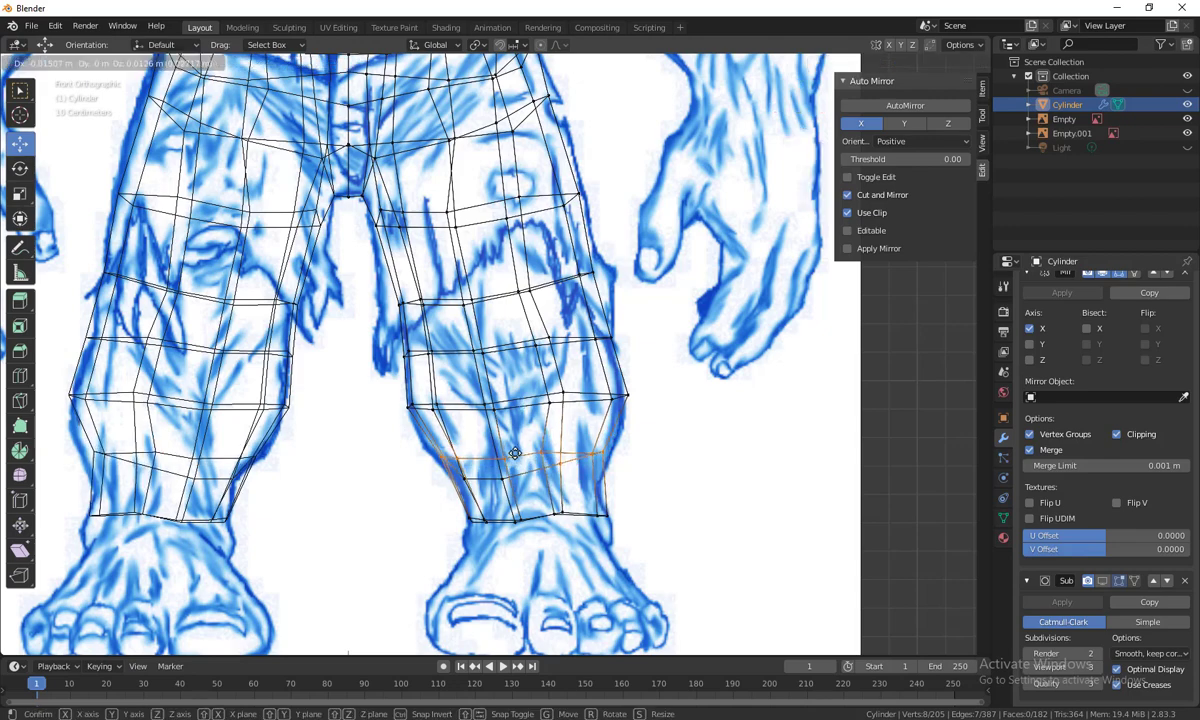
left_click(570, 452)
Pull the lower calf loop's outer vertices outward and up, and move its inner vertices about -0.030 m in X and -0.003 m in Z
left_click(597, 449, "alt")
key("g")
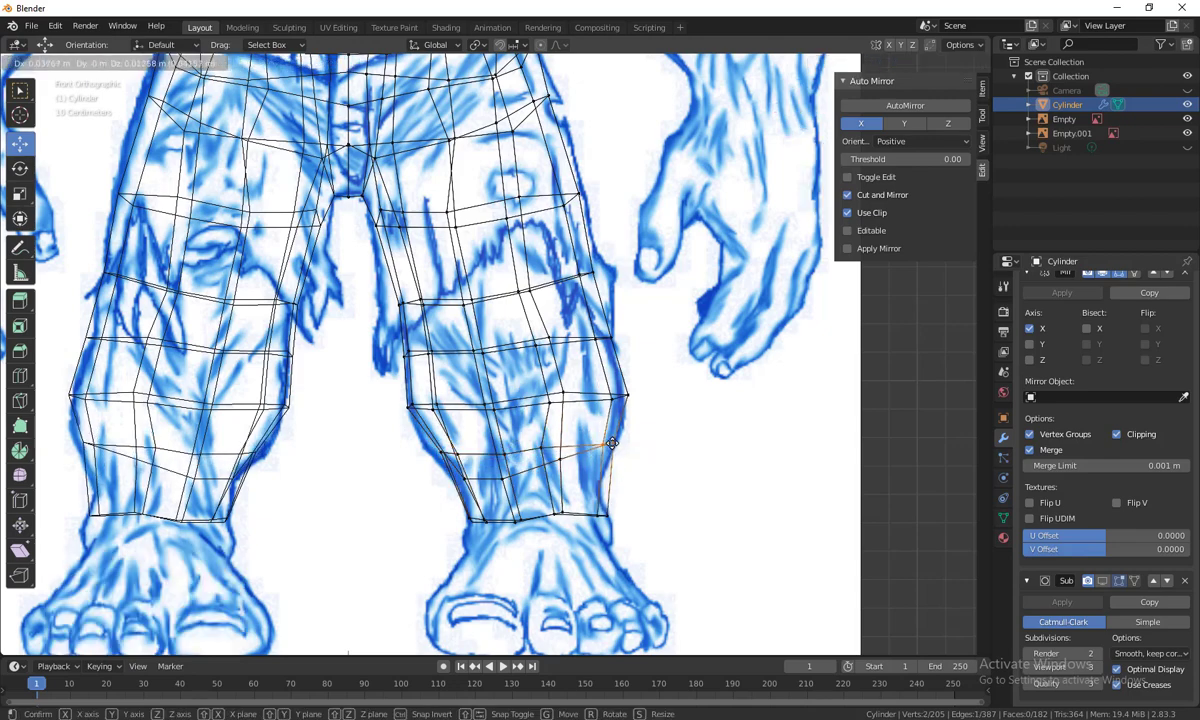
left_click(612, 438)
left_click(450, 460, "alt")
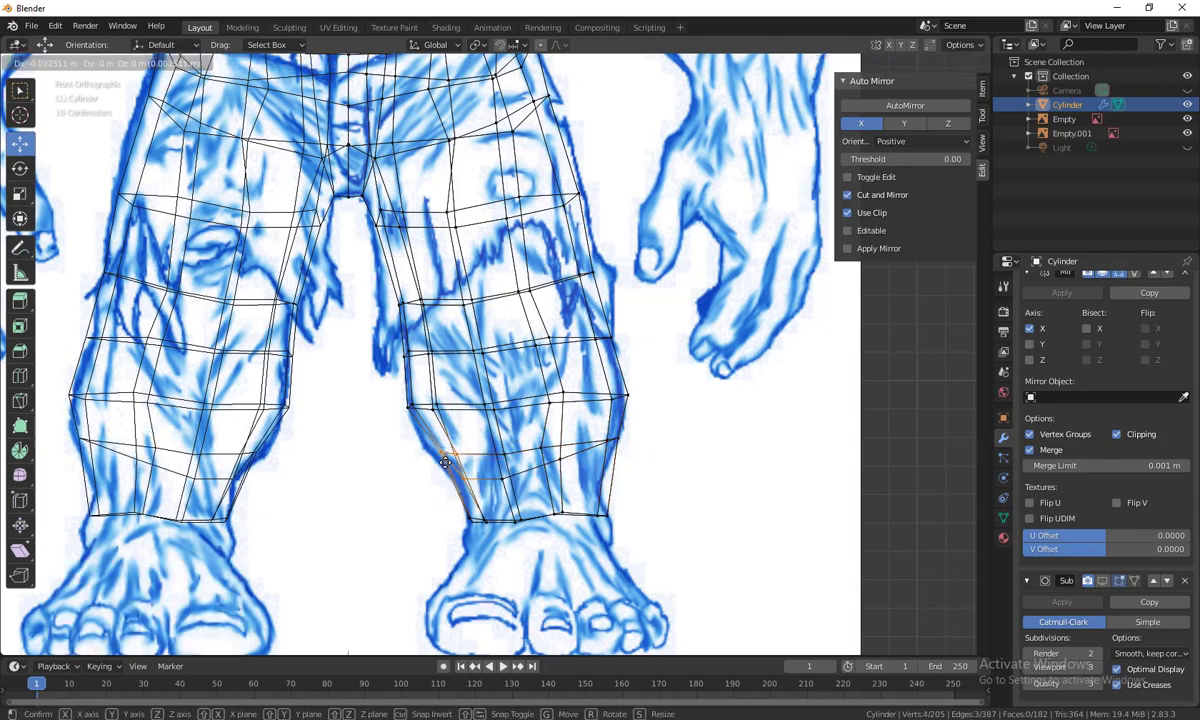
key("g")
left_click(597, 508)
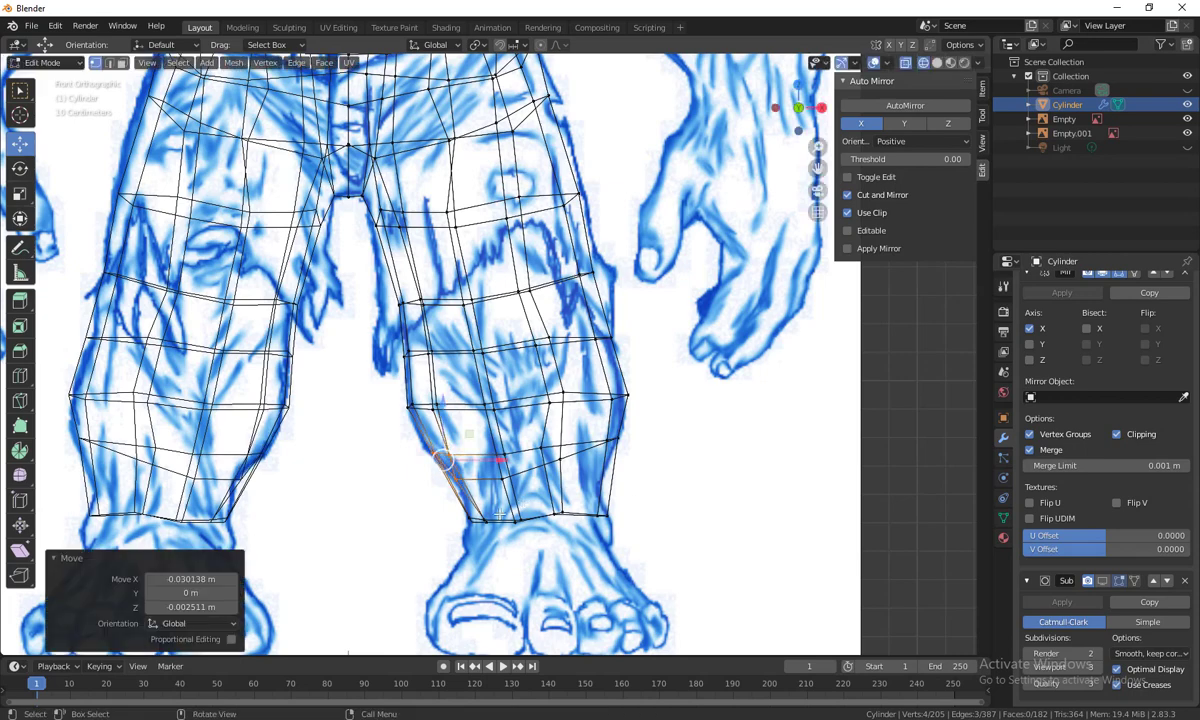
Add one edge loop between the lower calf and the ankle, and move its outer vertices about -0.048 m in X and -0.028 m in Z
key("ctrl+r")
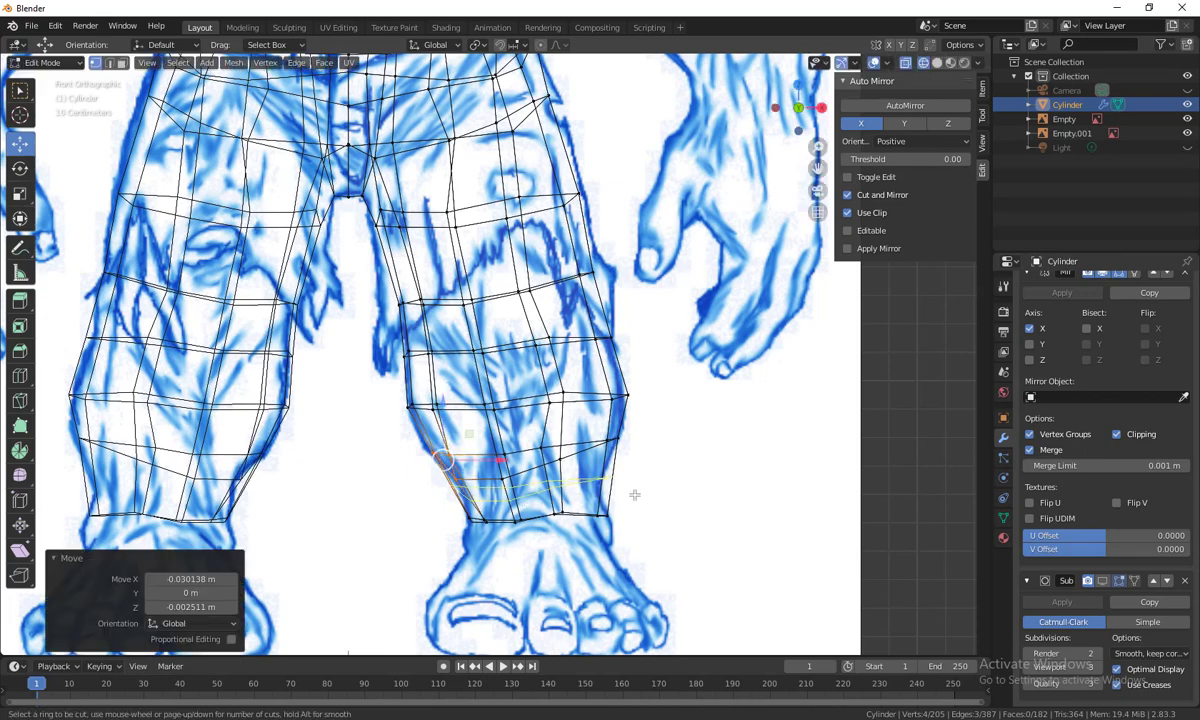
left_click(632, 497)
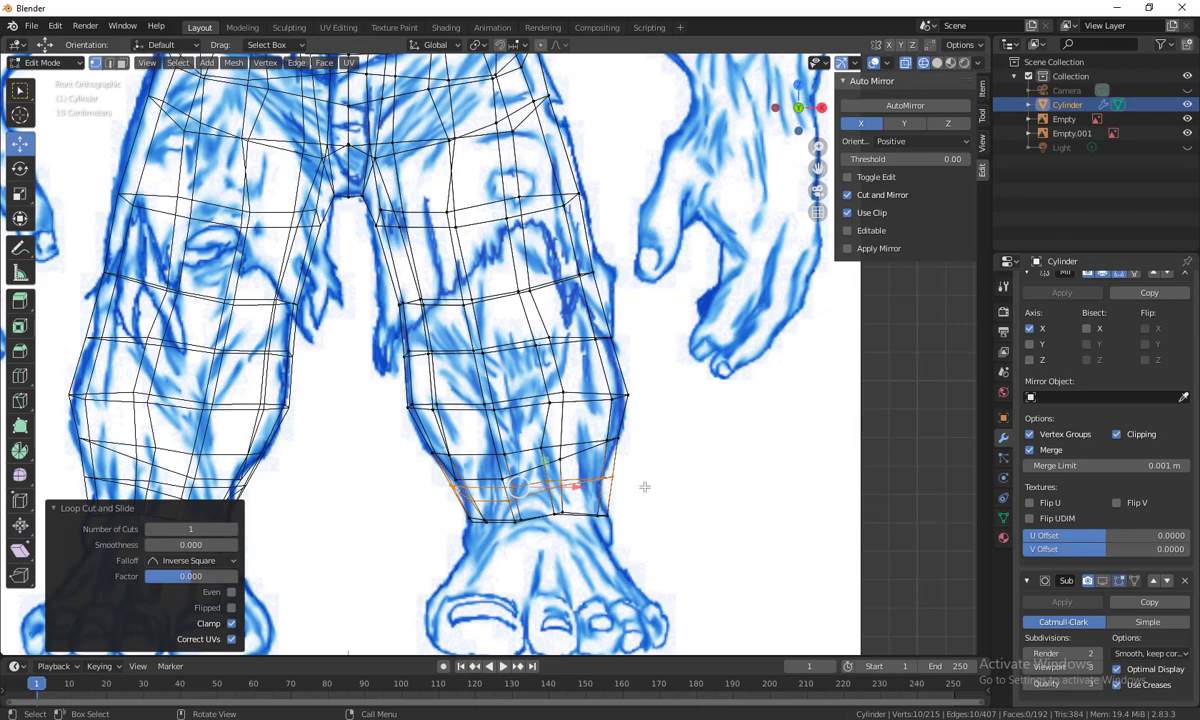
left_click(603, 480)
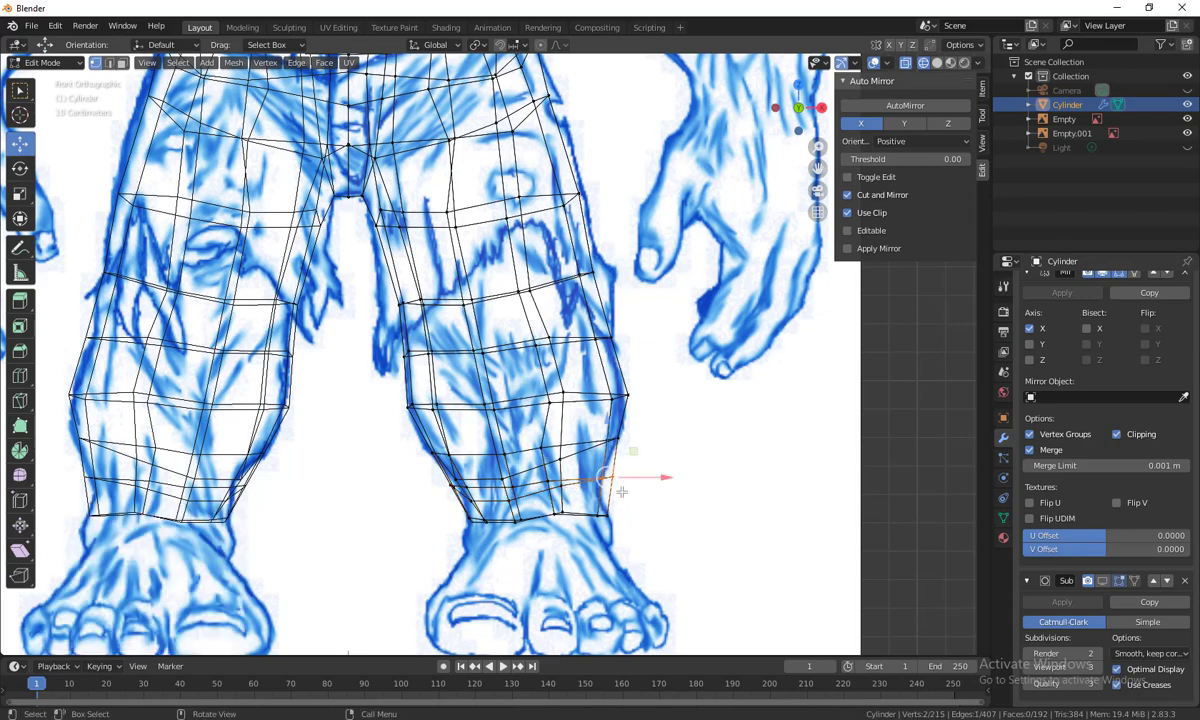
key("g")
left_click(615, 495)
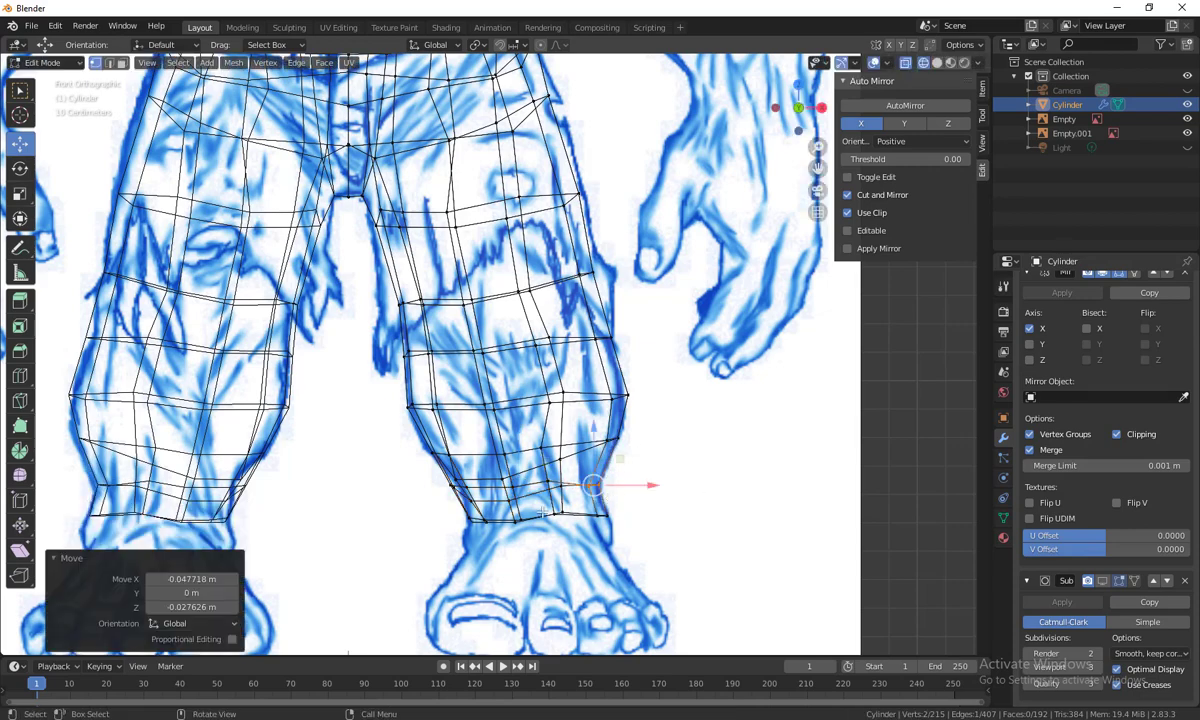
Move the inner vertices of the new loop above the ankle about 0.033 m in X and -0.023 m in Z
left_click_drag(500, 507, 436, 462)
key("g")
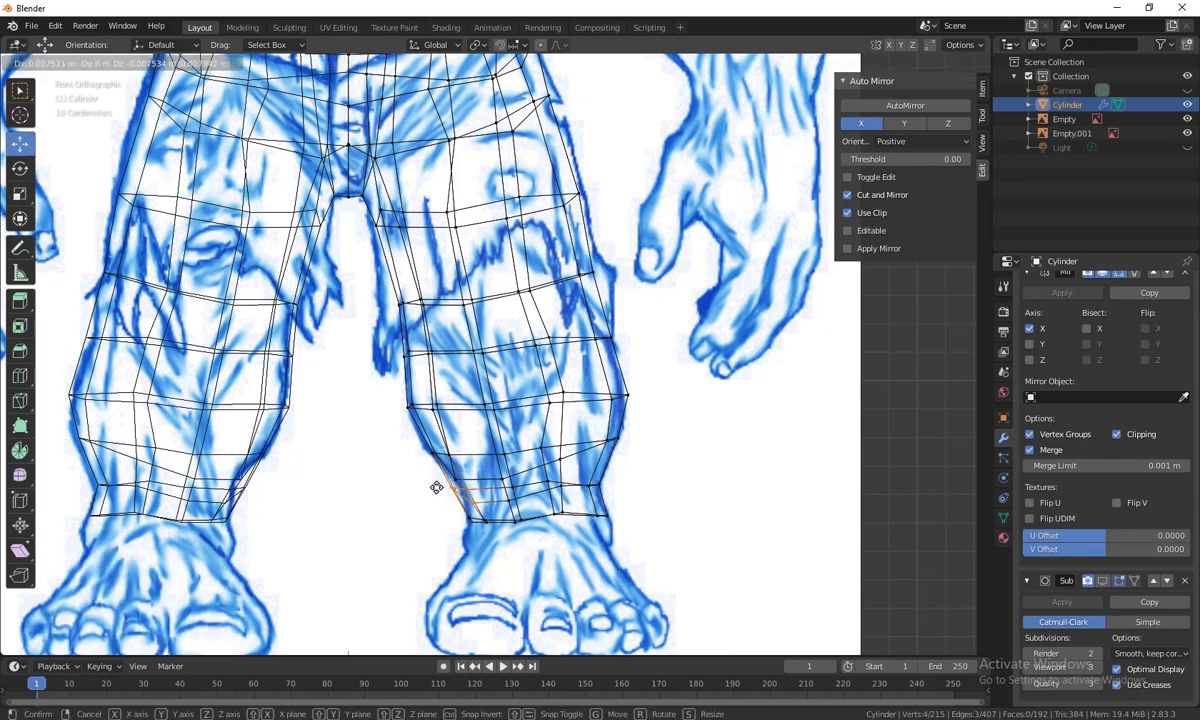
left_click(442, 489)
Move the vertices at the middle of the upper thigh about -0.043 m in X and 0.004 m in Z
scroll(570, 417, "down", 2)
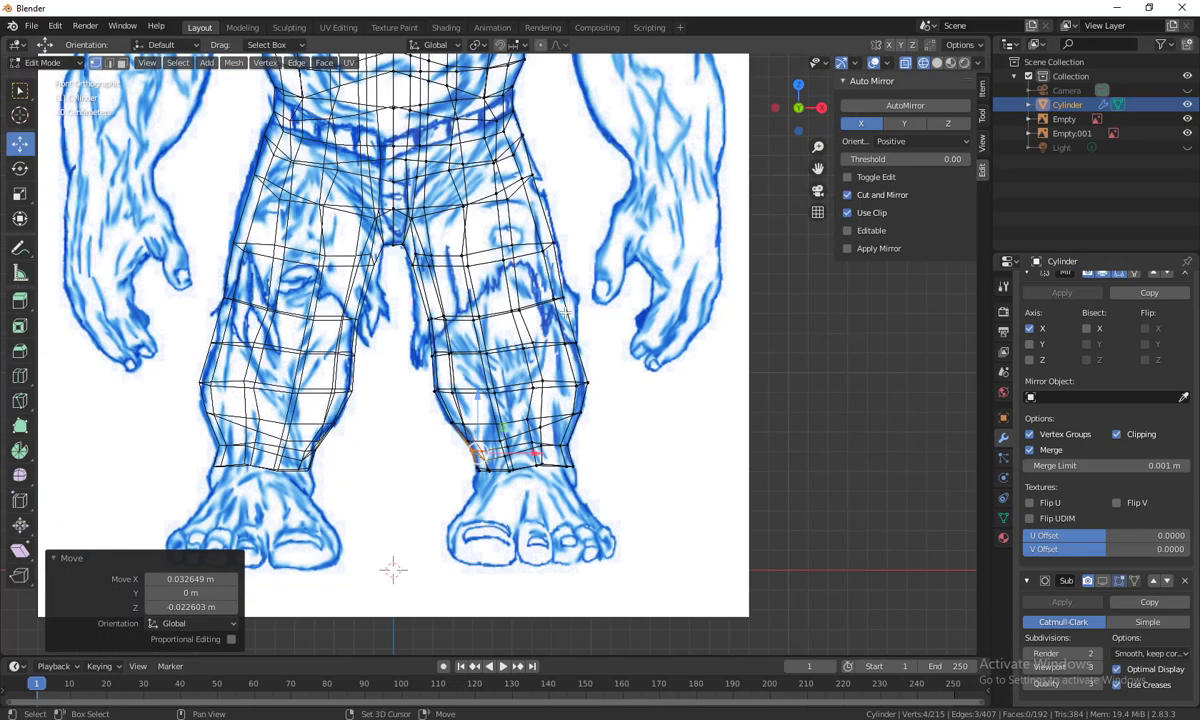
scroll(568, 478, "up", 2)
scroll(560, 284, "down", 1)
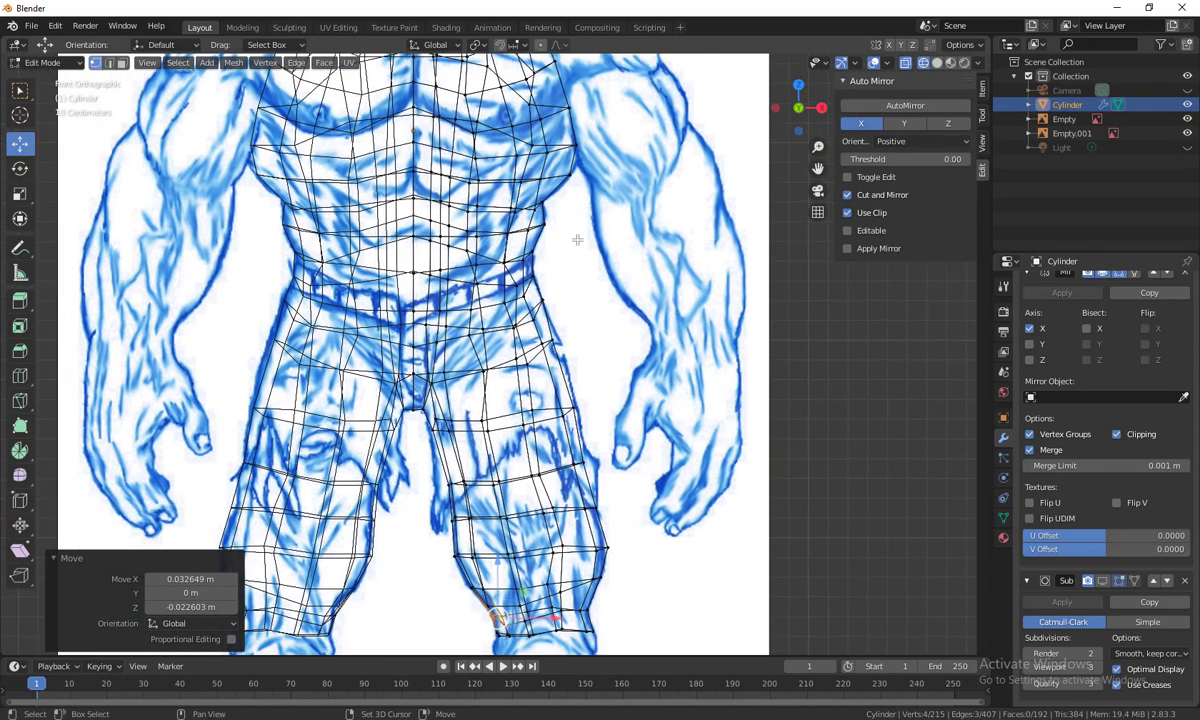
left_click(486, 386)
key("g")
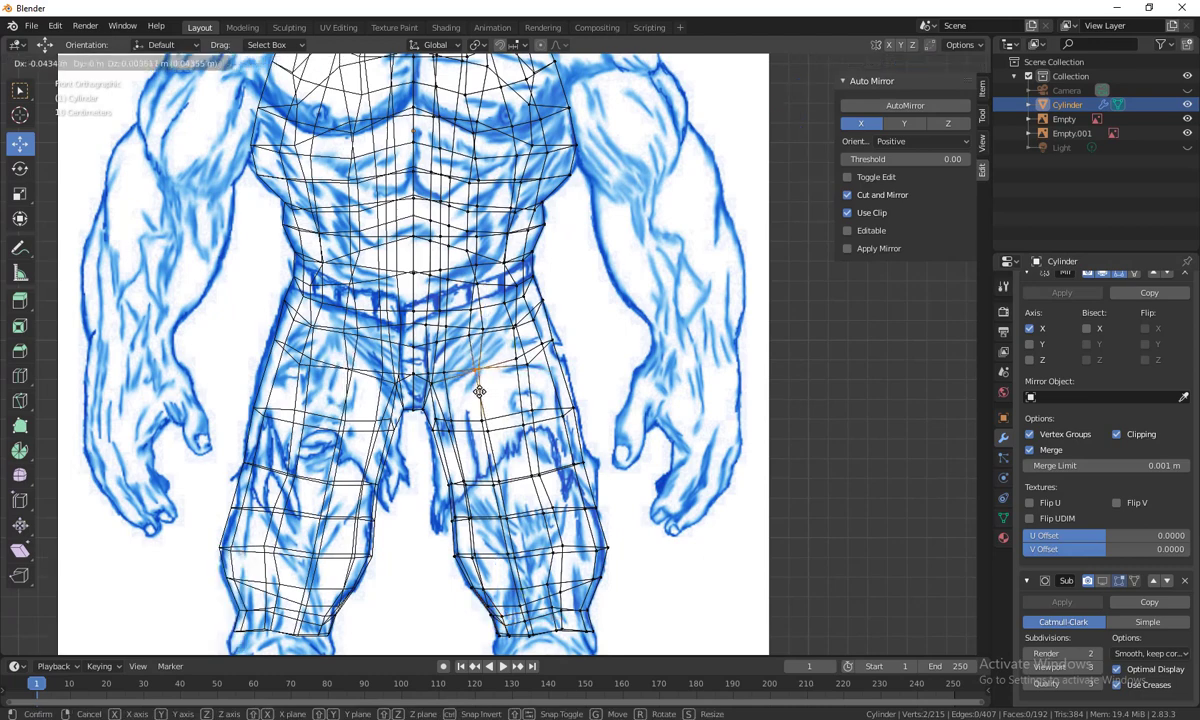
left_click(478, 388)
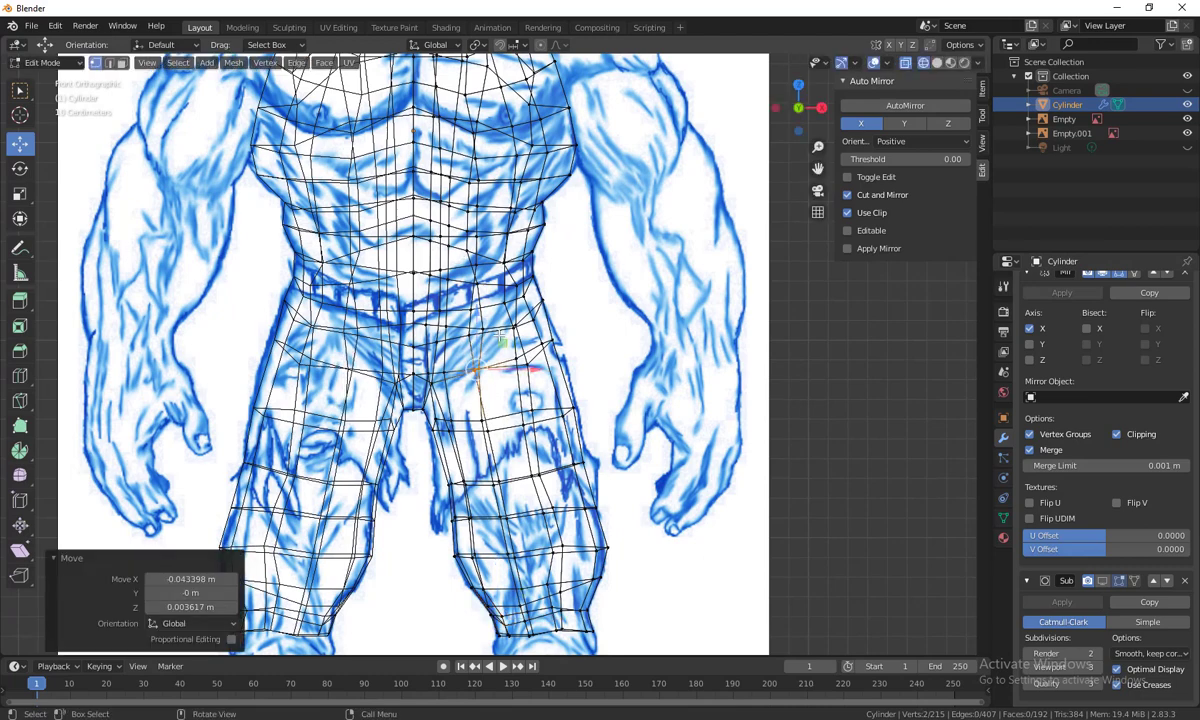
Try another move of the upper thigh's middle vertices, and undo it
key("g")
left_click(451, 301)
key("ctrl+z")
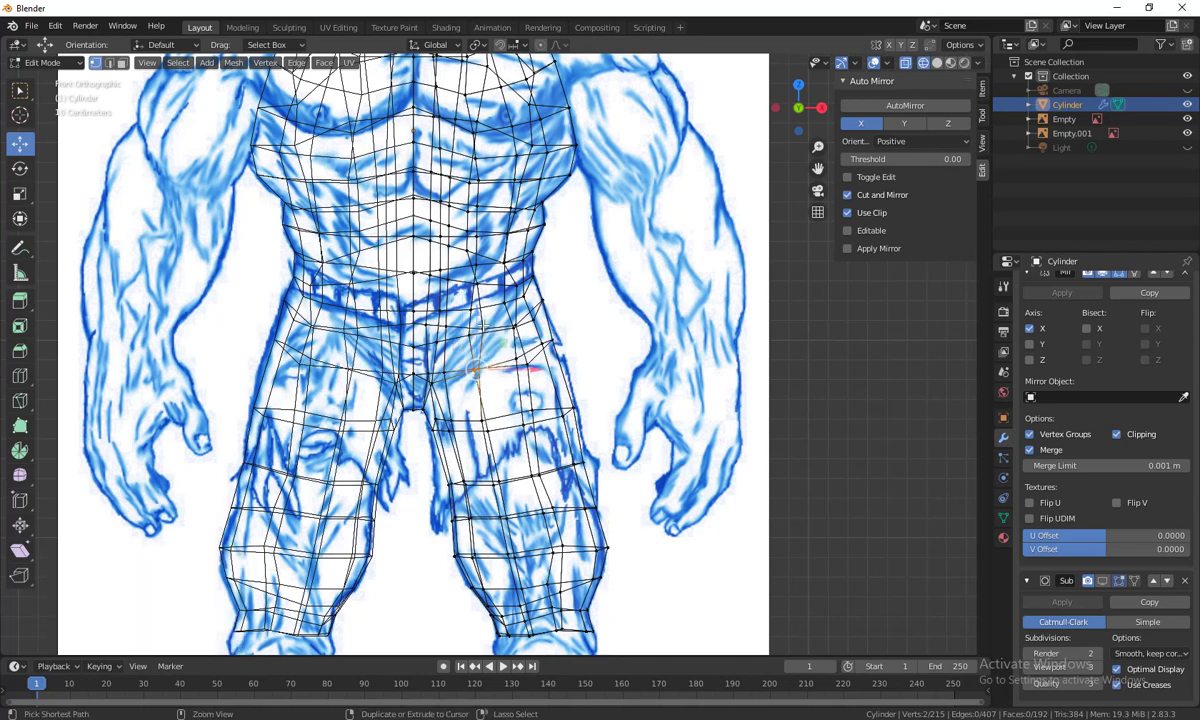
Examine the leg and torso mesh against the front reference, and the shaded body in Object Mode
middle_click_drag(603, 408, 538, 103, "shift")
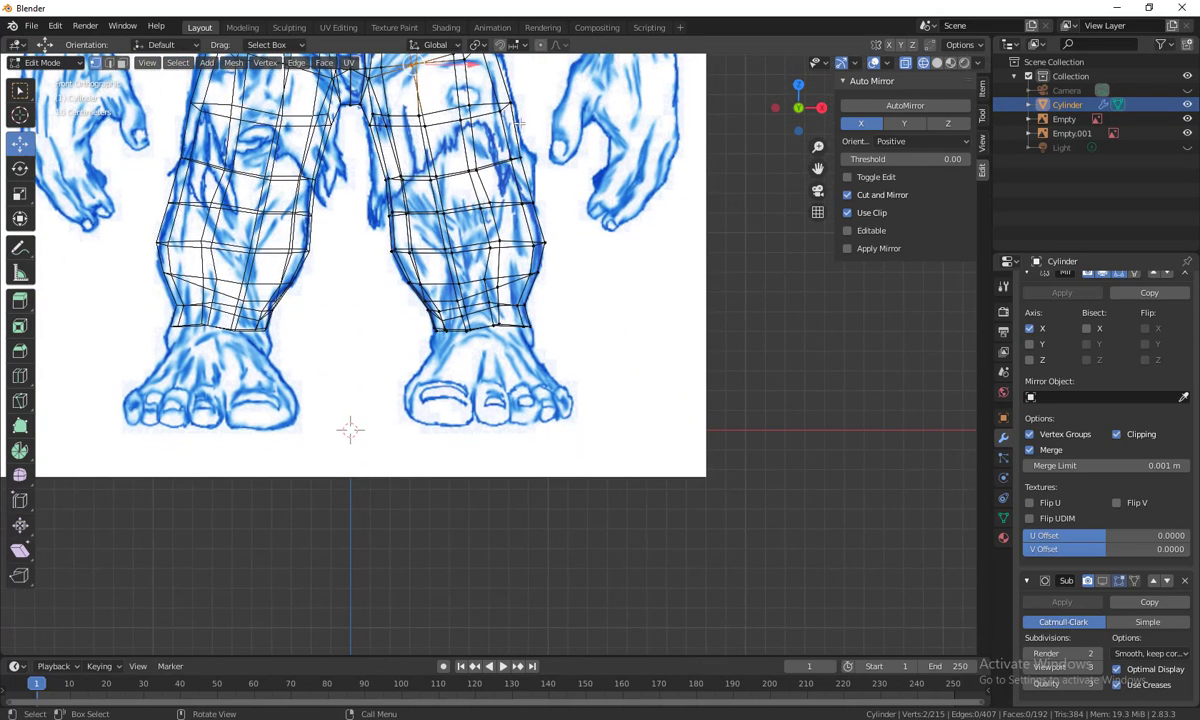
middle_click_drag(557, 292, 531, 468, "shift")
middle_click_drag(528, 382, 557, 317, "shift")
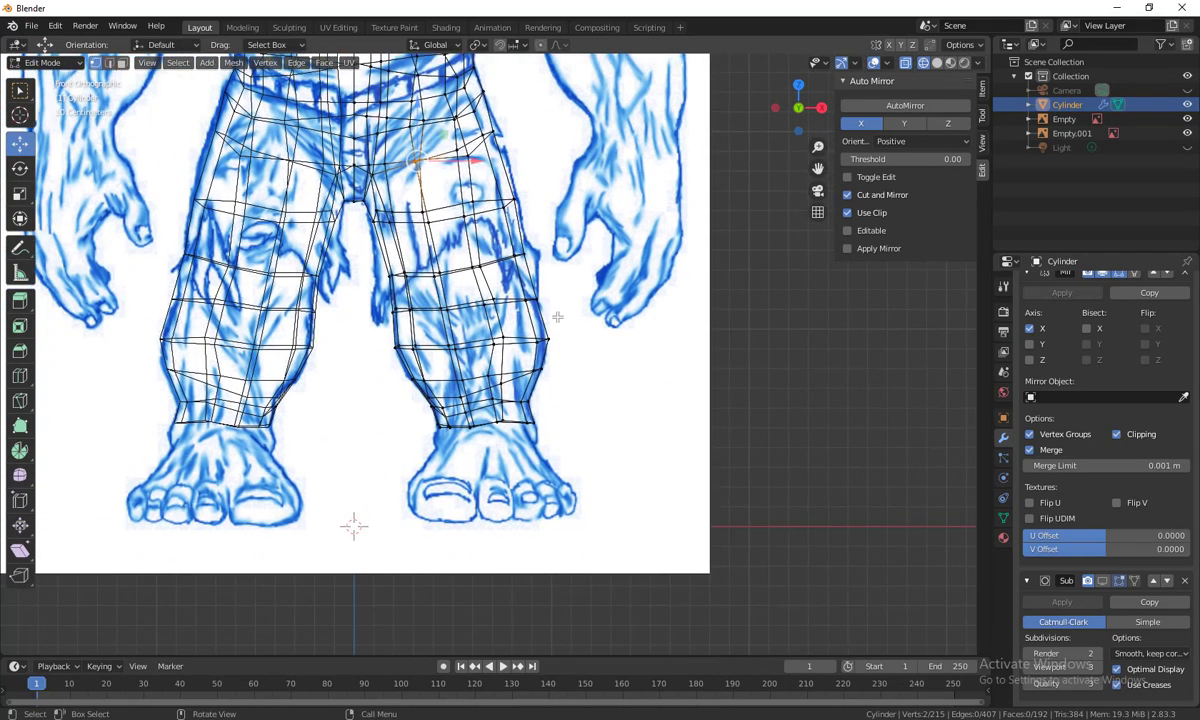
middle_click_drag(447, 355, 435, 430, "shift")
middle_click_drag(582, 491, 588, 600, "shift")
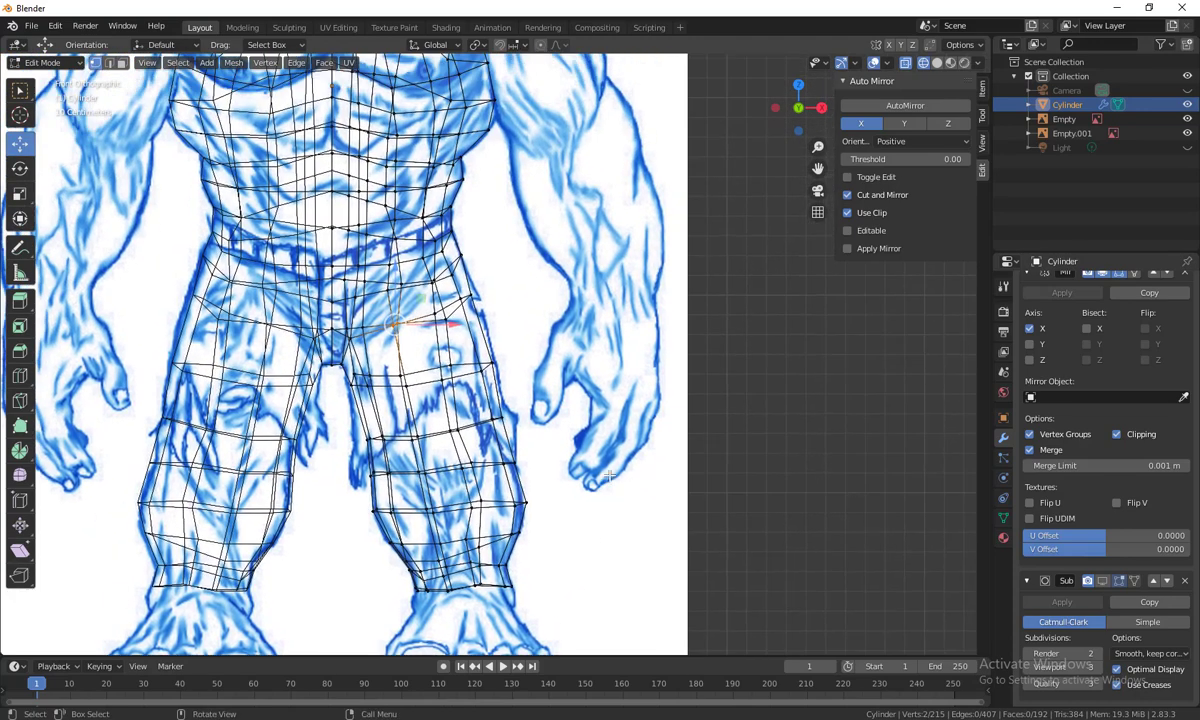
mouse_move(570, 447)
middle_mouse_down()
mouse_move(592, 479)
mouse_move(582, 461)
mouse_move(576, 507)
mouse_move(570, 490)
mouse_move(675, 501)
middle_mouse_up()
key("shift+z")
scroll(571, 494, "down", 3)
scroll(570, 492, "up", 3)
key("Tab")
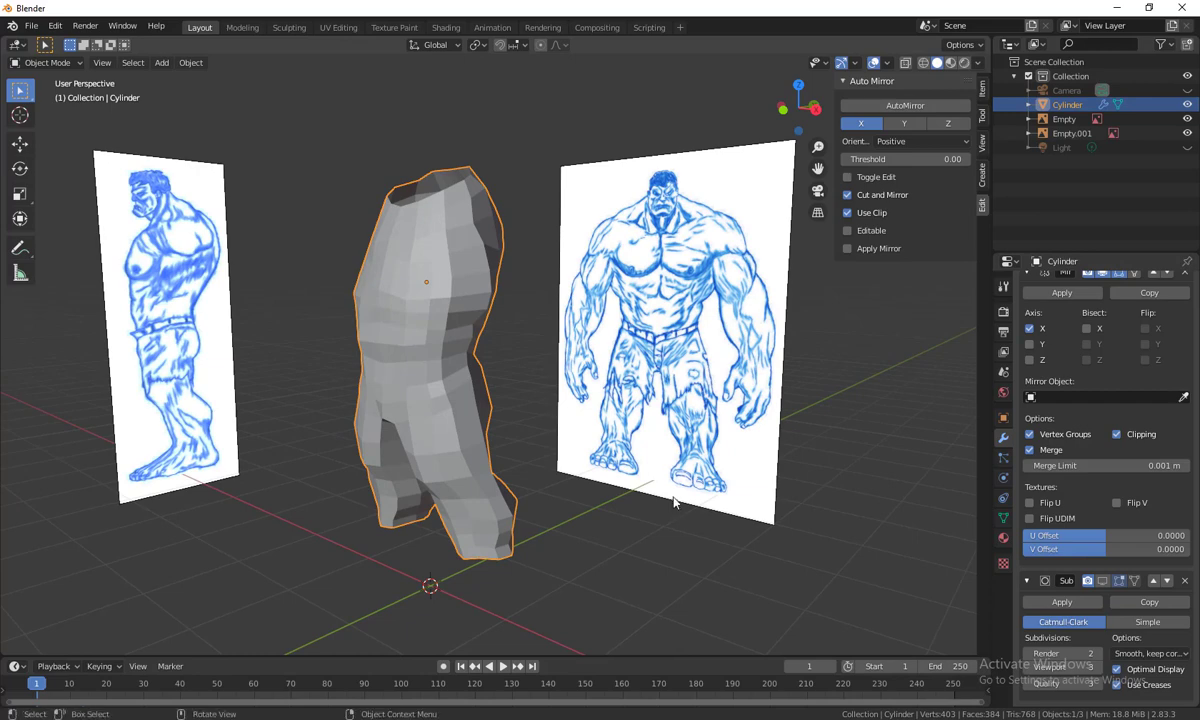
Preview the body with the Subdivision modifier shown in the viewport, inspect it from several angles, and hide the modifier again
left_click(1102, 580)
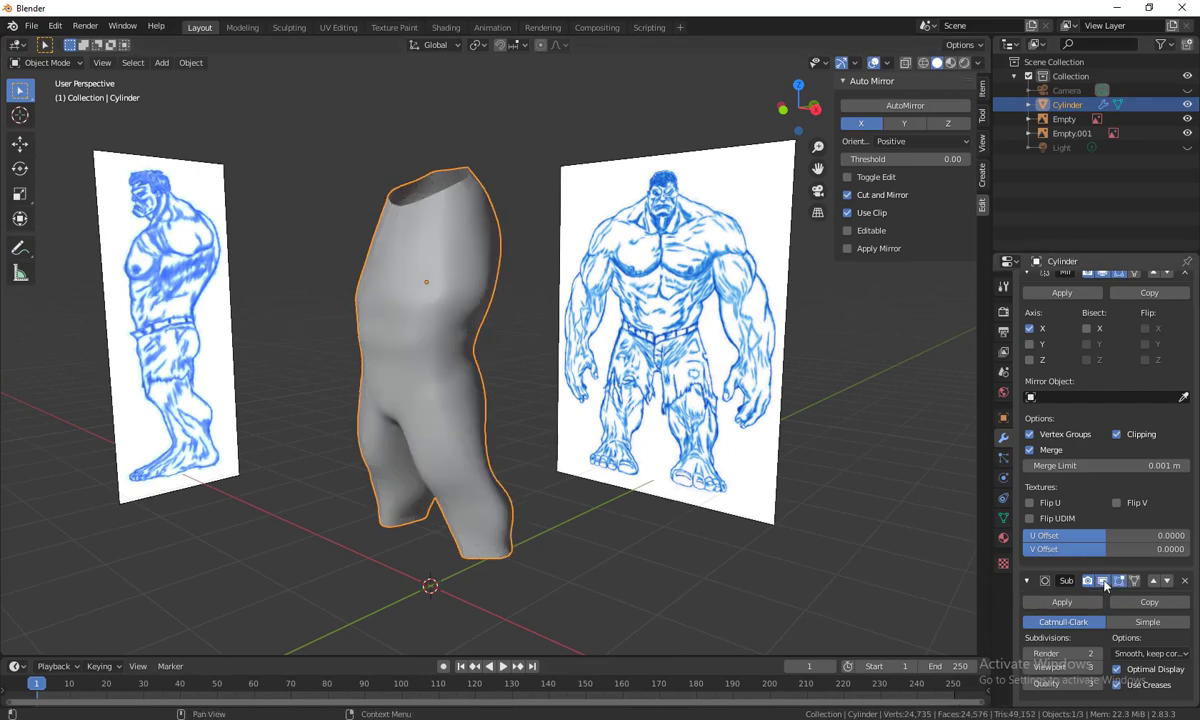
middle_click_drag(611, 530, 615, 481)
left_click(688, 528)
scroll(581, 479, "up", 4)
left_click(530, 422)
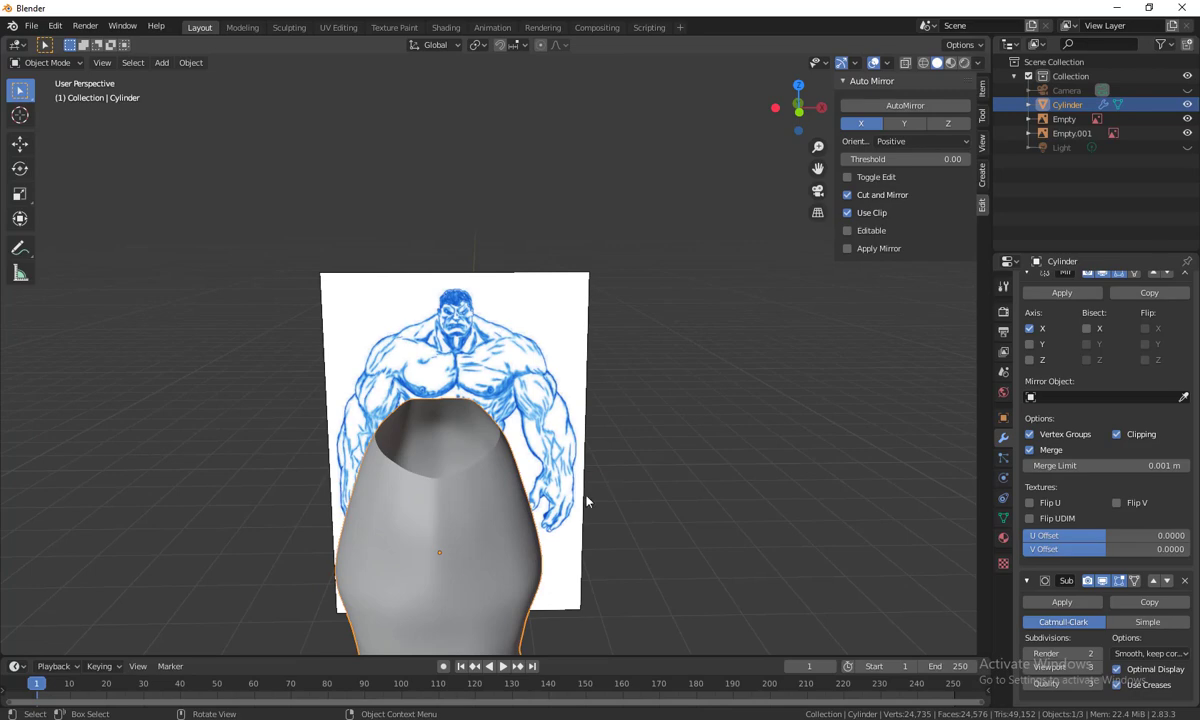
middle_click_drag(608, 544, 714, 507)
key("KP_1")
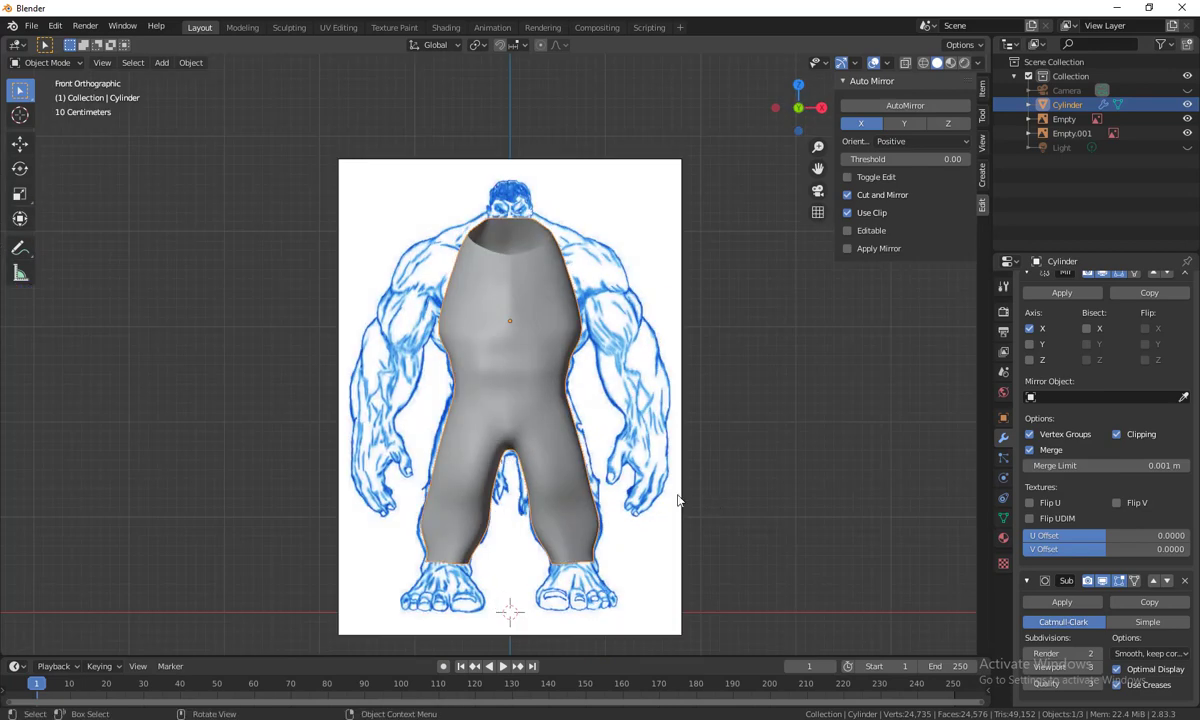
left_click(1102, 580)
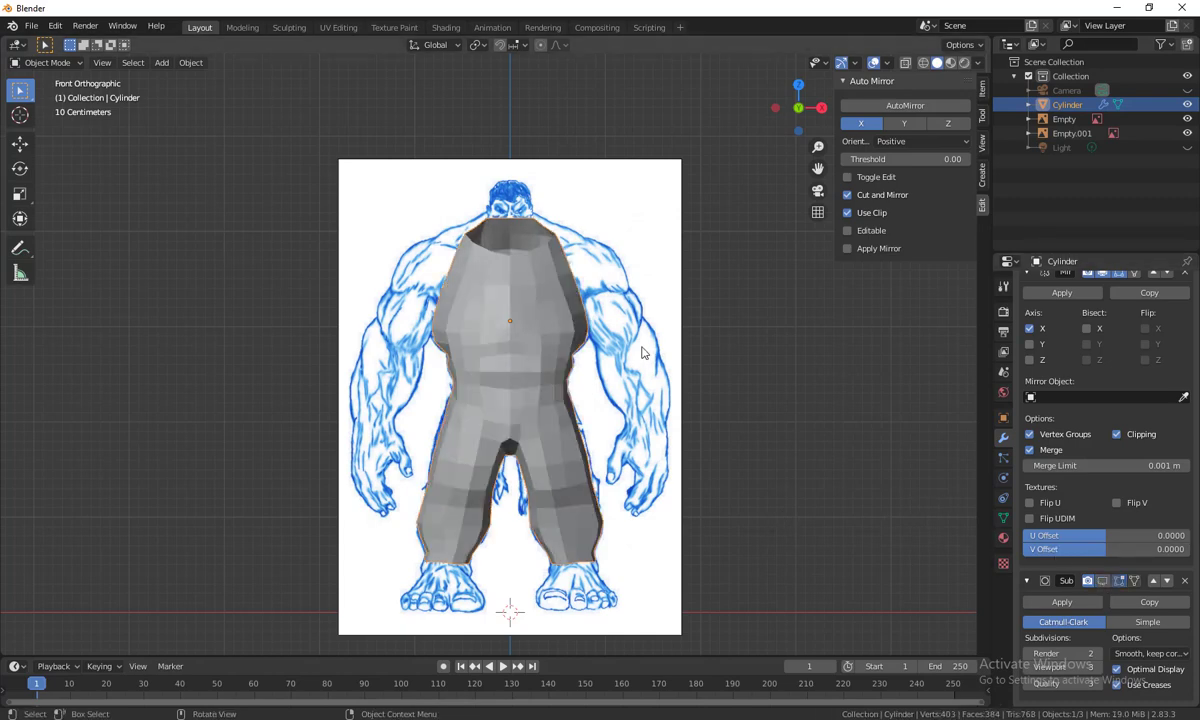
Return to Edit Mode in front view and switch to face selection with solid shading at the upper torso
scroll(526, 400, "up", 4)
key("Tab")
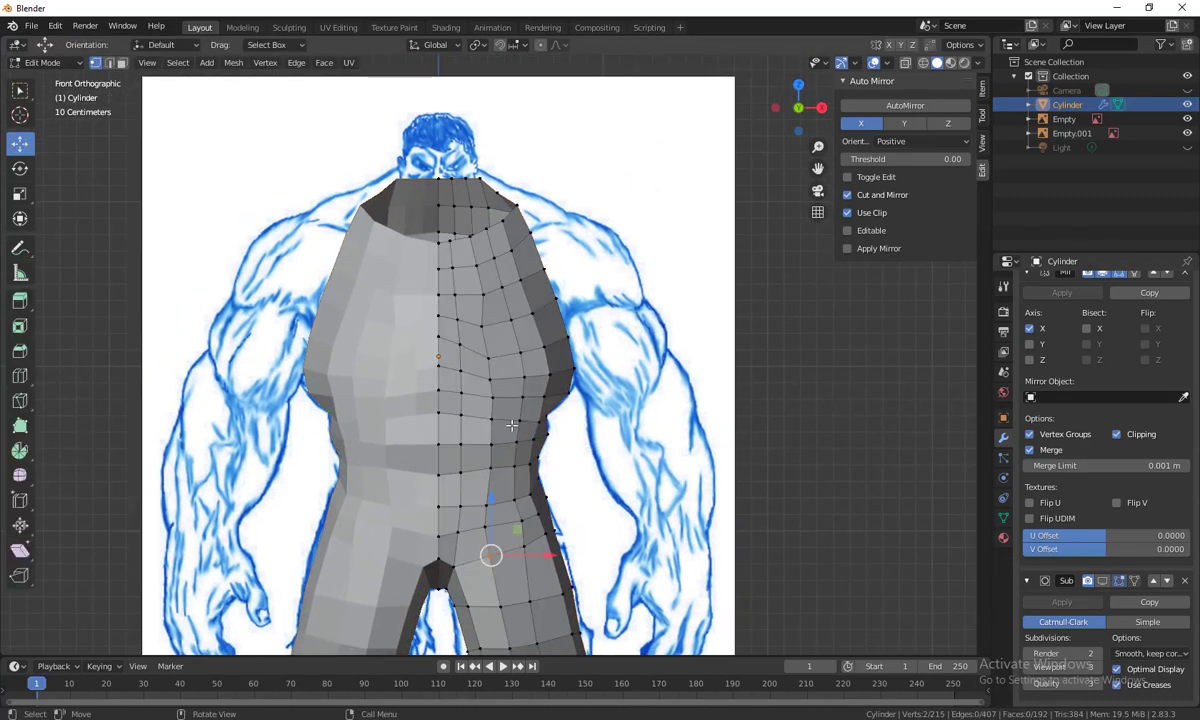
scroll(569, 370, "up", 3)
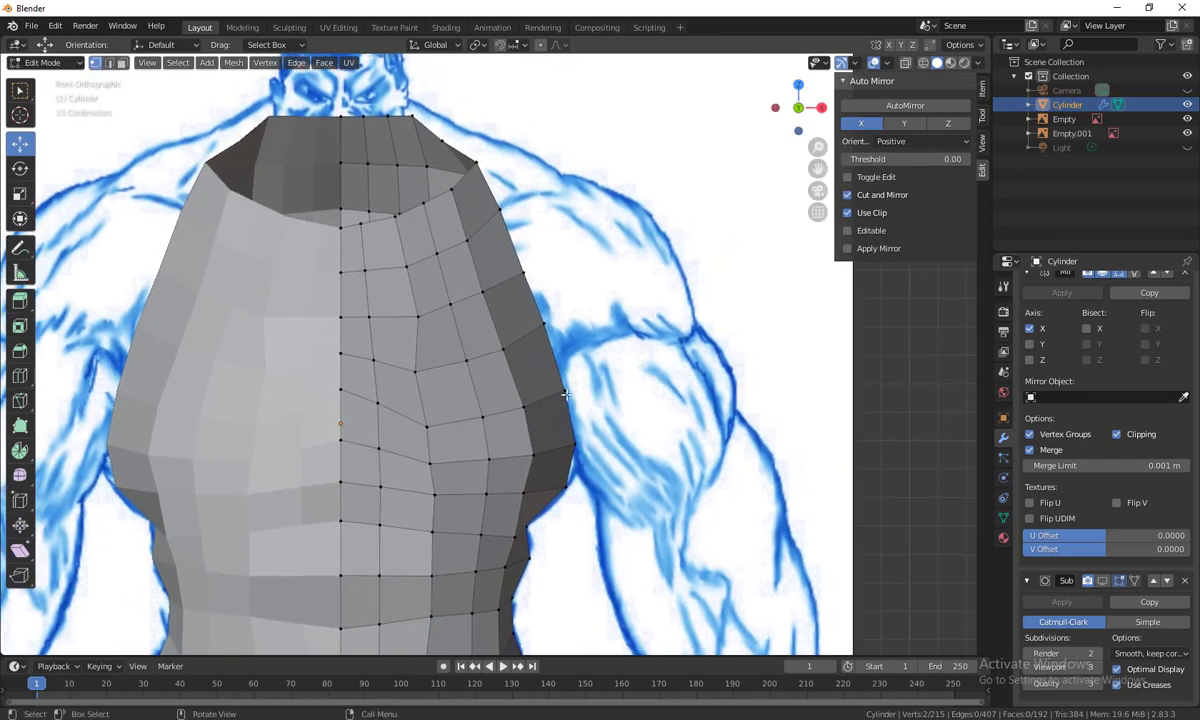
key("shift+z")
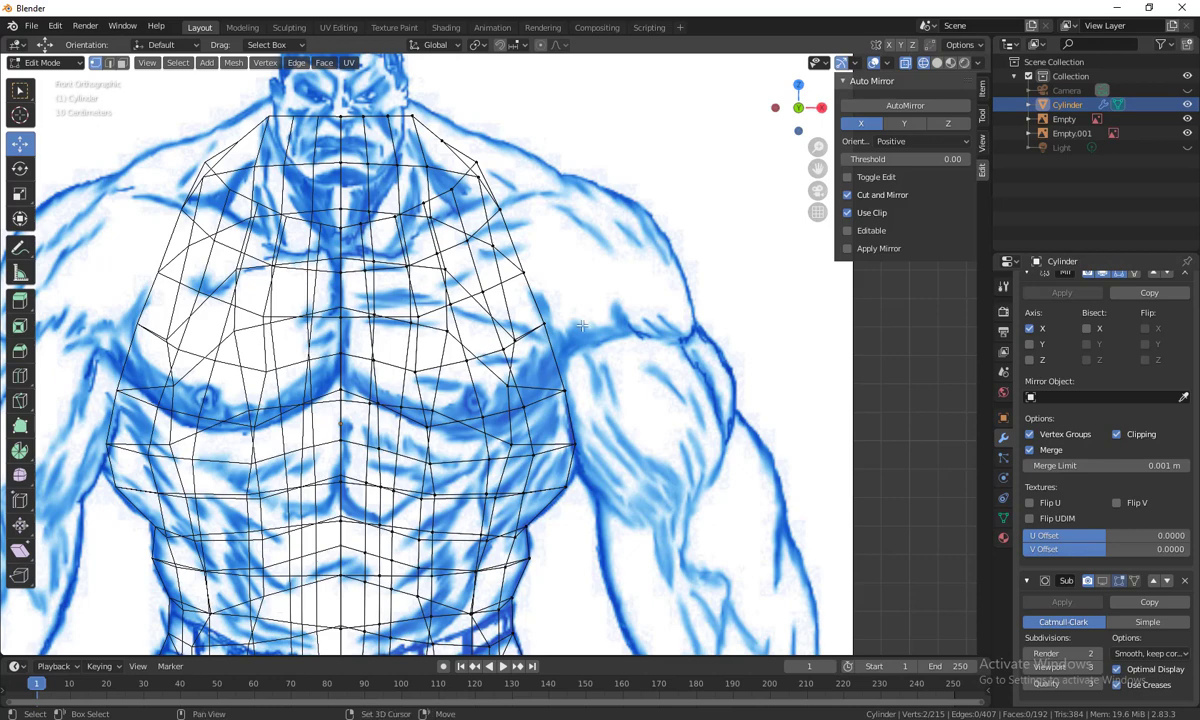
key("shift+z")
key("3")
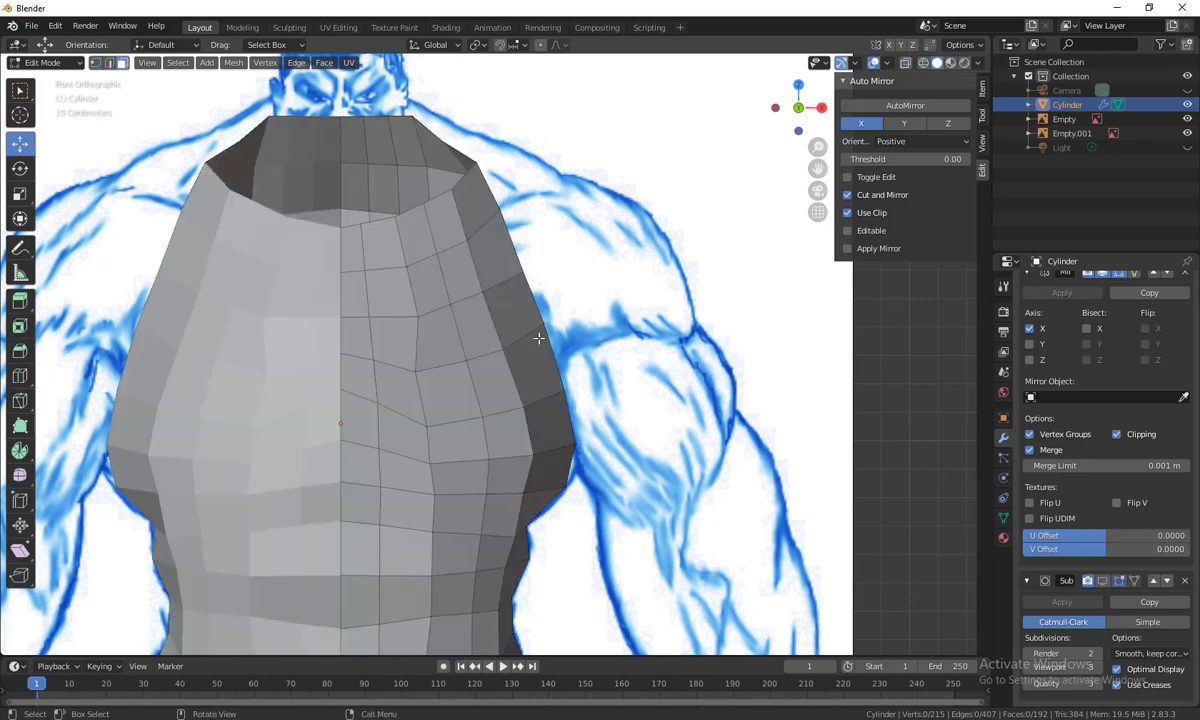
left_click(503, 266)
left_click(516, 313, "shift")
left_click(545, 358, "shift")
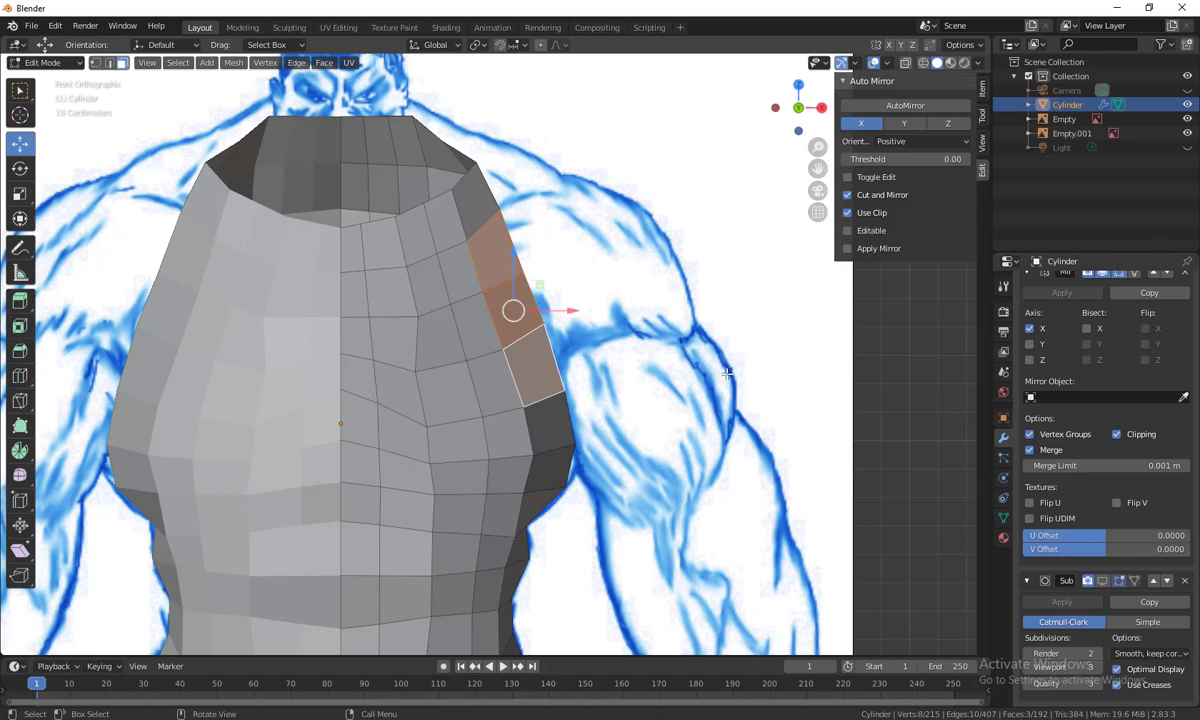
middle_click_drag(727, 372, 562, 383)
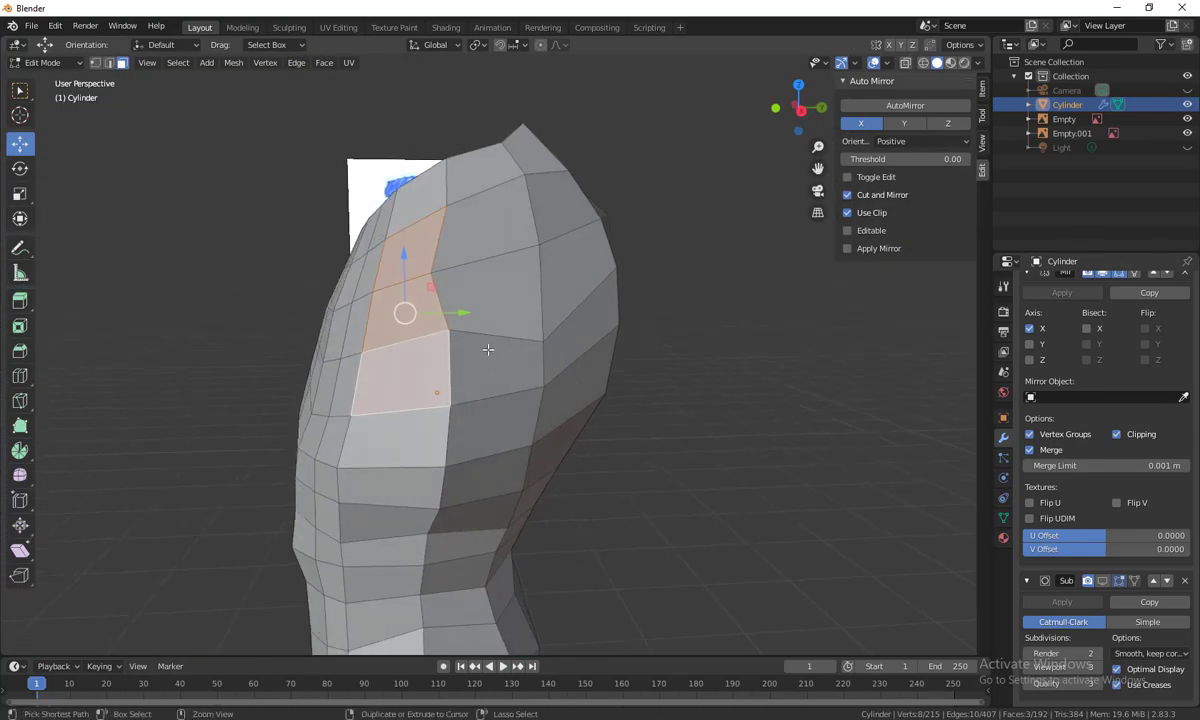
mouse_move(487, 349)
middle_mouse_down()
mouse_move(656, 402)
mouse_move(505, 299)
middle_mouse_up()
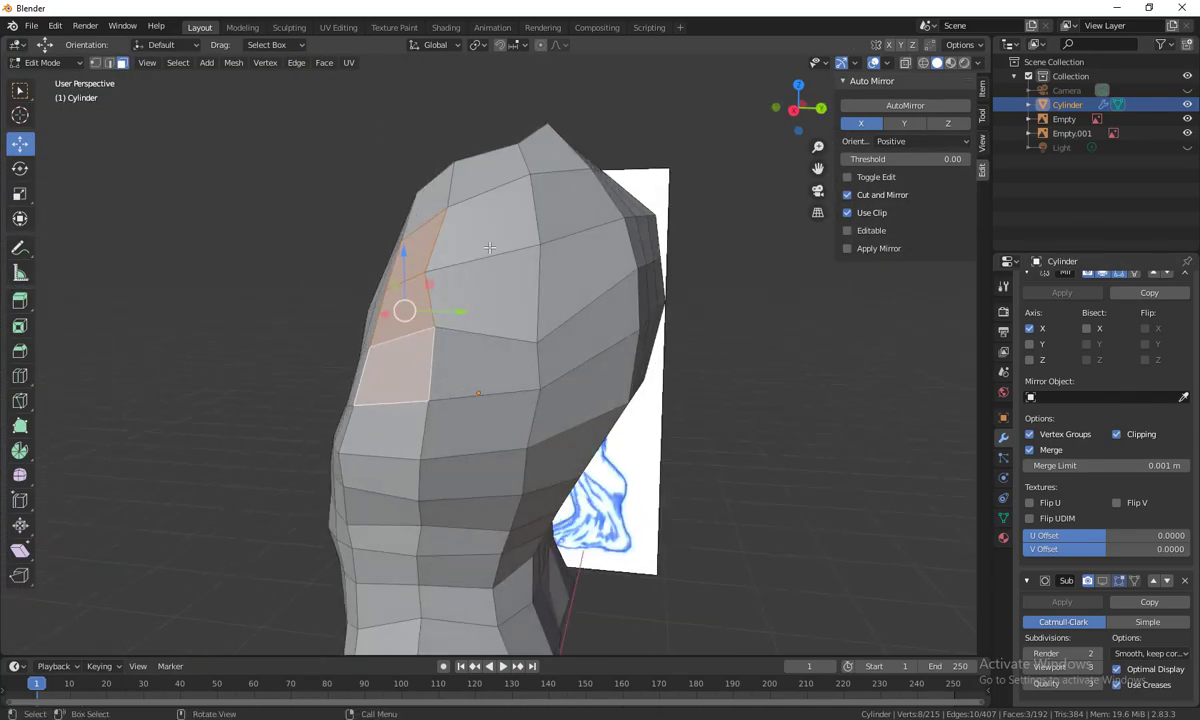
left_click(489, 247)
left_click(524, 344, "ctrl")
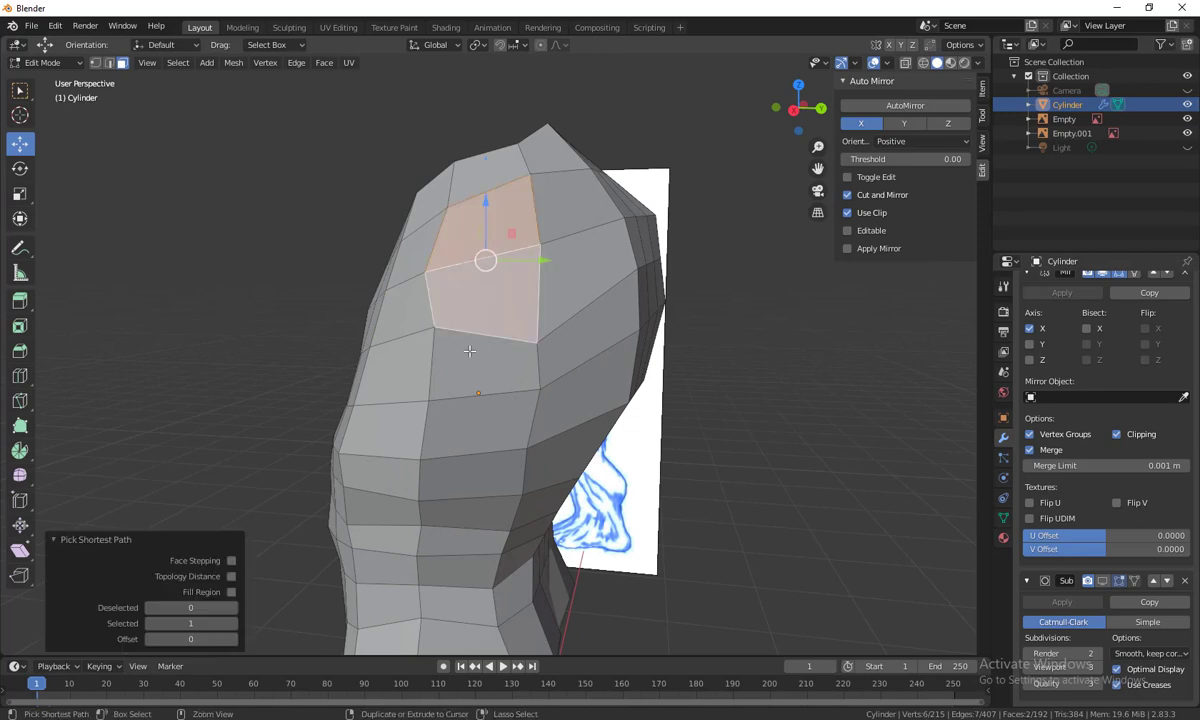
left_click(566, 336, "ctrl")
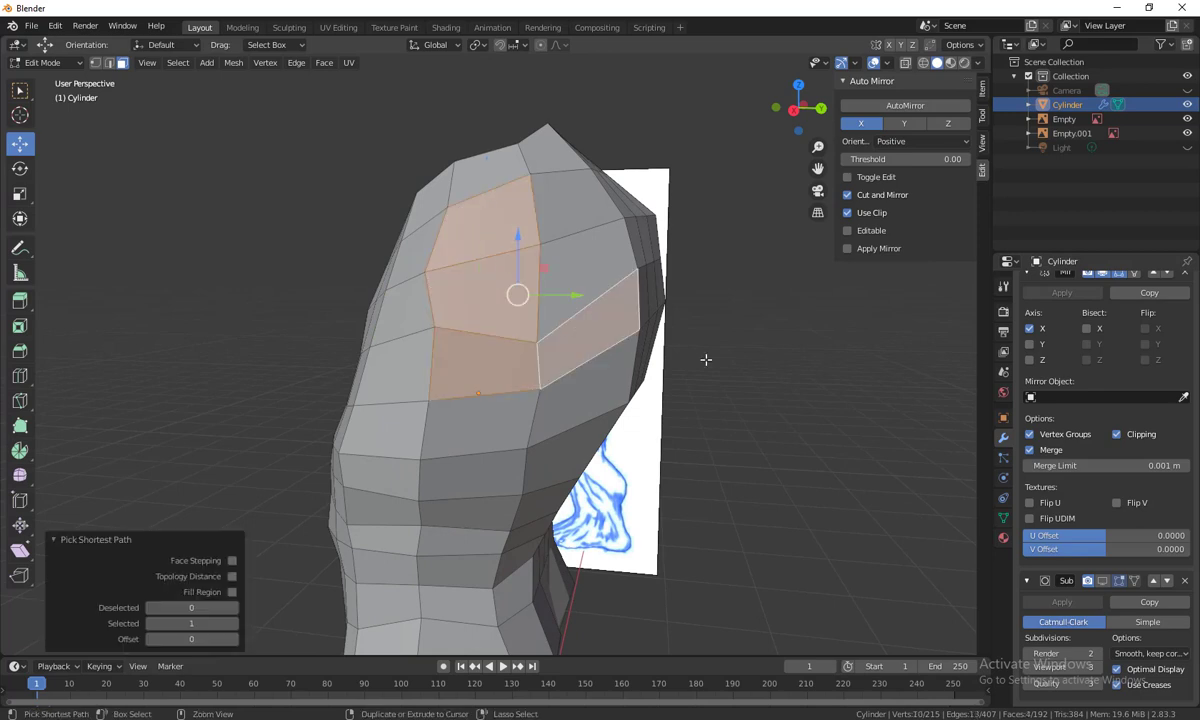
Select the two-by-two block of four faces on the side of the upper torso where the arm attaches
middle_click_drag(704, 358, 636, 369)
left_click(496, 313)
left_click(540, 195, "ctrl")
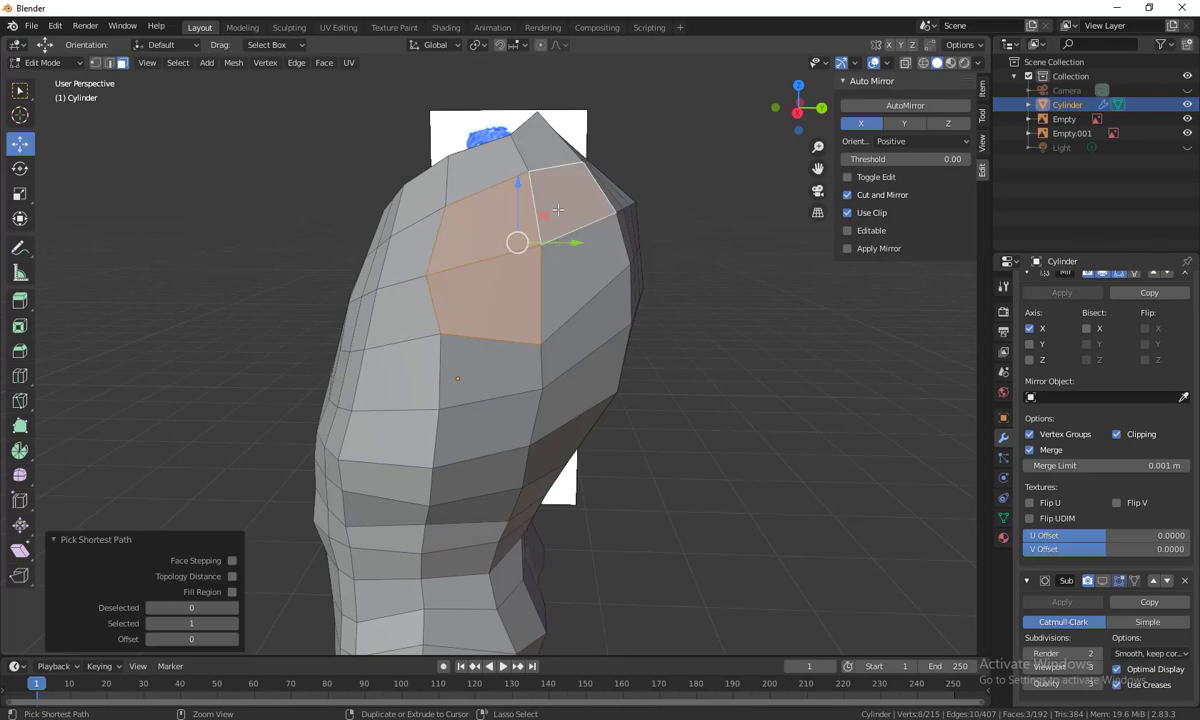
left_click(578, 235, "ctrl")
Move the four selected shoulder faces about -0.057 m in Z and scale them uniformly by about 1.252
middle_click_drag(578, 235, 697, 303)
middle_click_drag(673, 398, 614, 389)
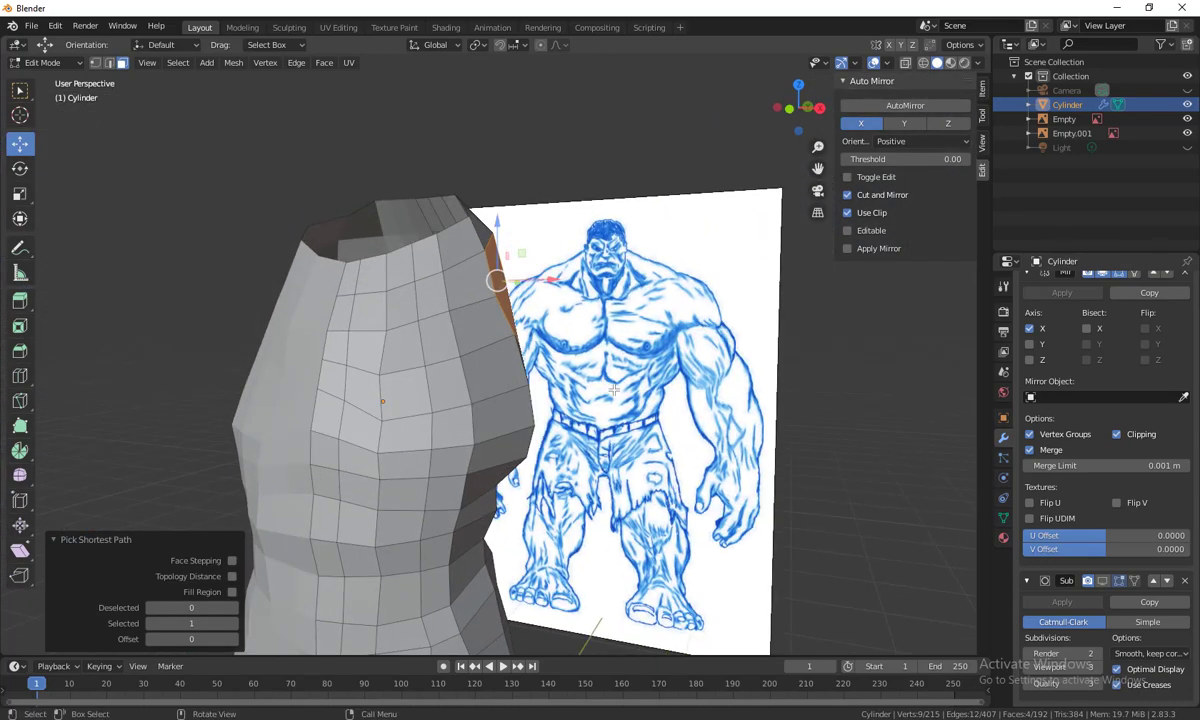
key("shift+z")
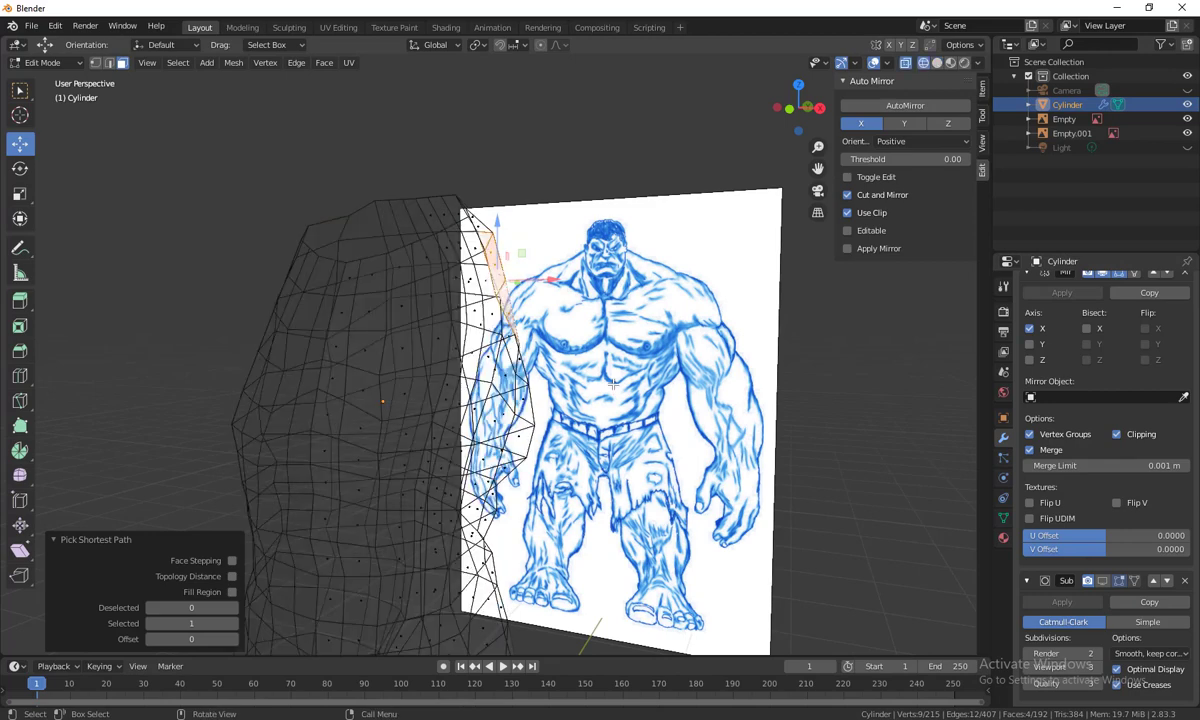
key("KP_1")
scroll(596, 383, "up", 1)
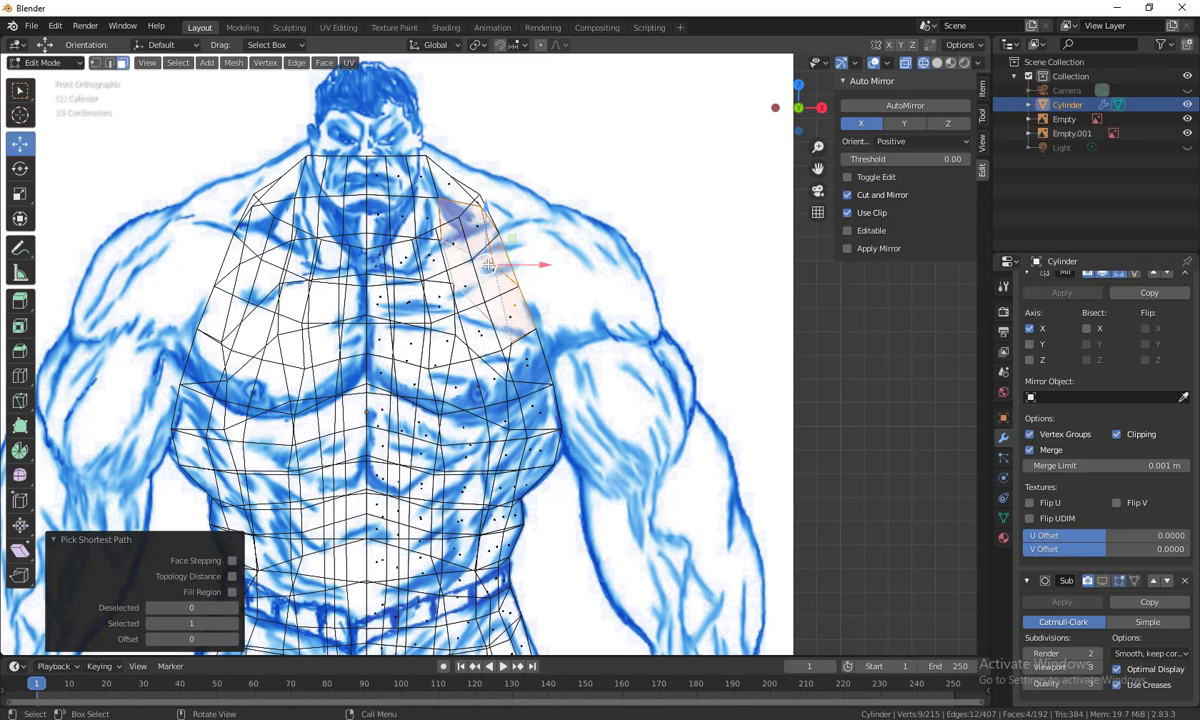
left_click_drag(485, 213, 491, 238)
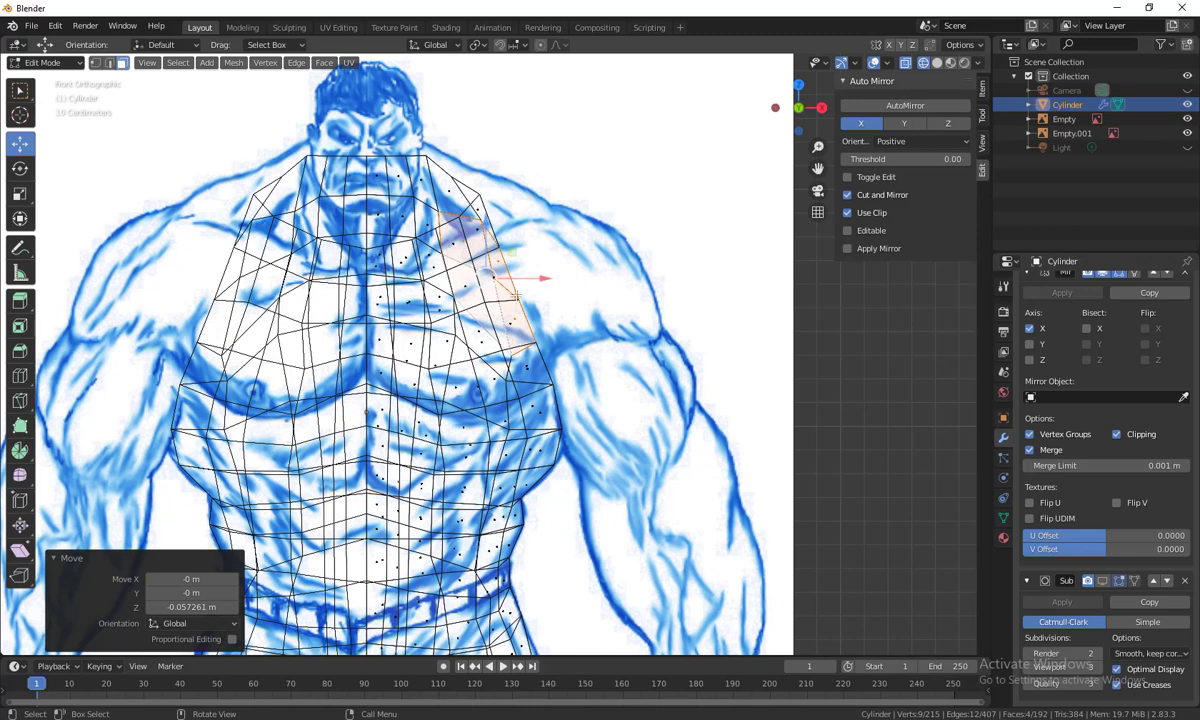
key("s")
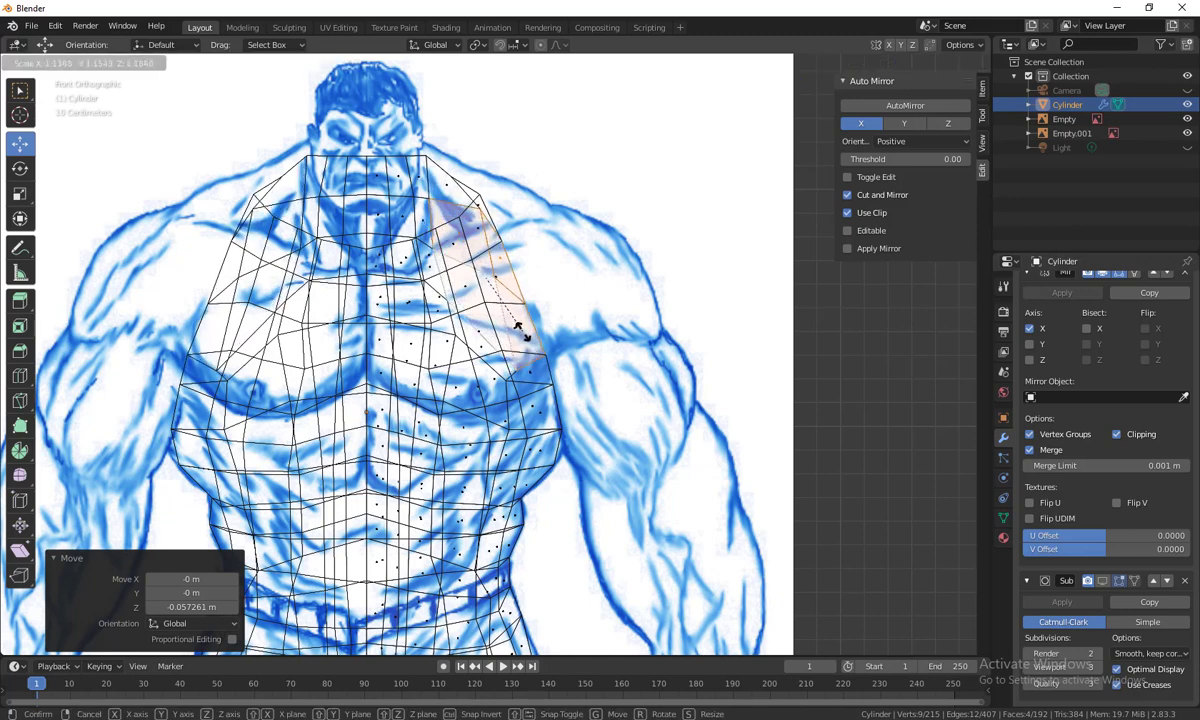
left_click(520, 331)
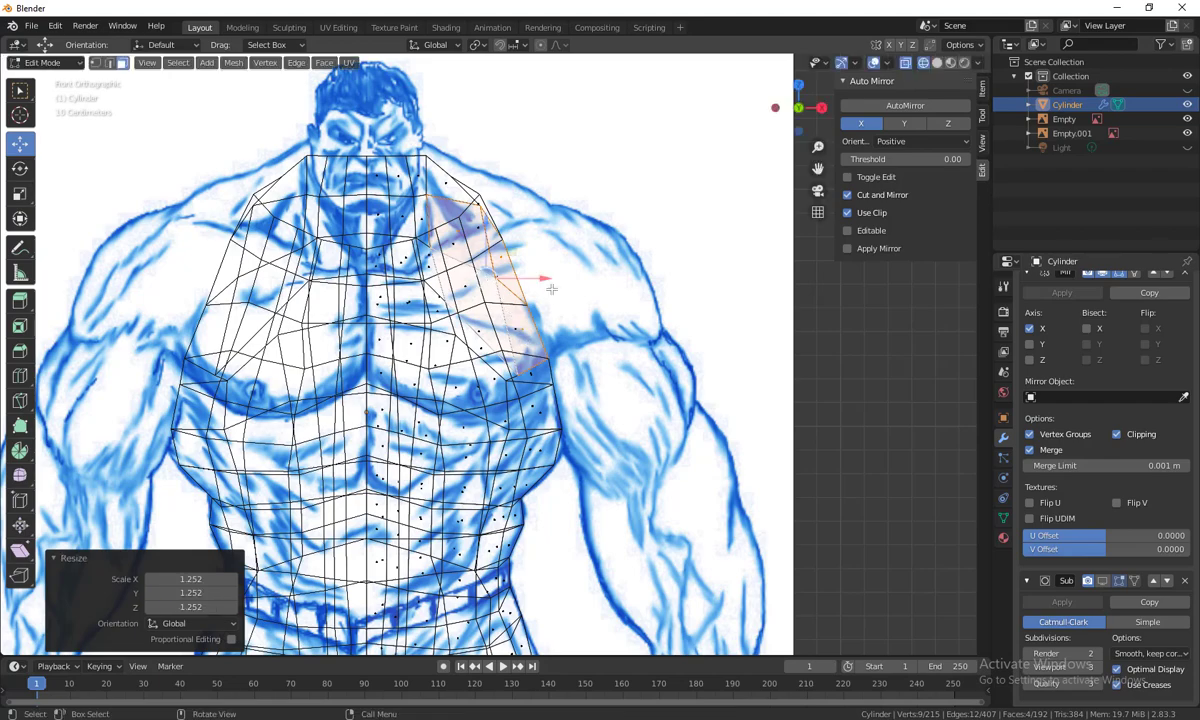
Rotate the shoulder faces about -6.45° around Z and move them about 0.005 m in X and -0.026 m in Y
middle_click_drag(758, 383, 390, 537)
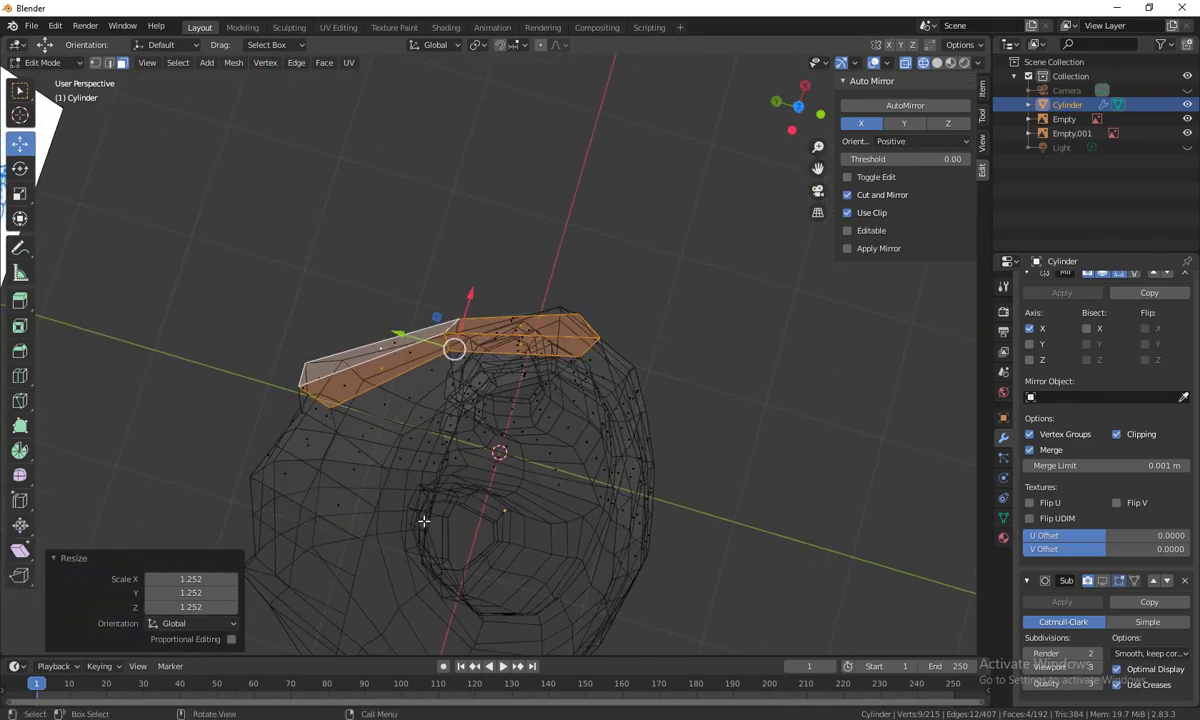
key("r")
key("z")
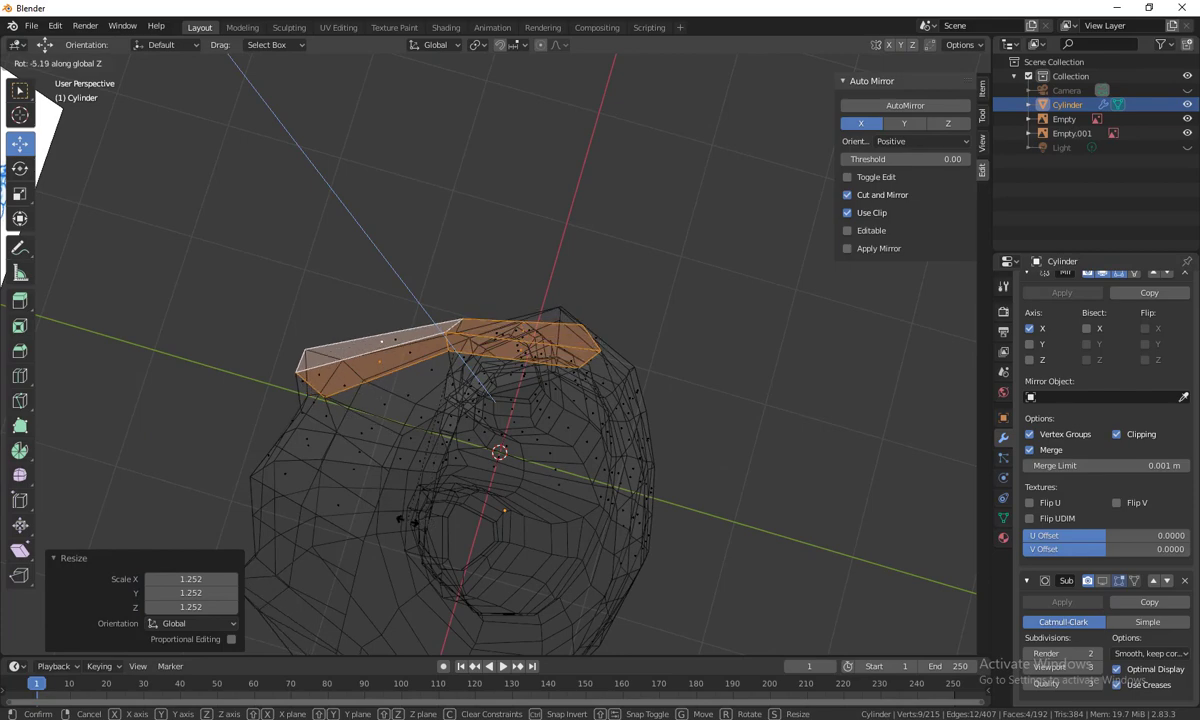
left_click(403, 521)
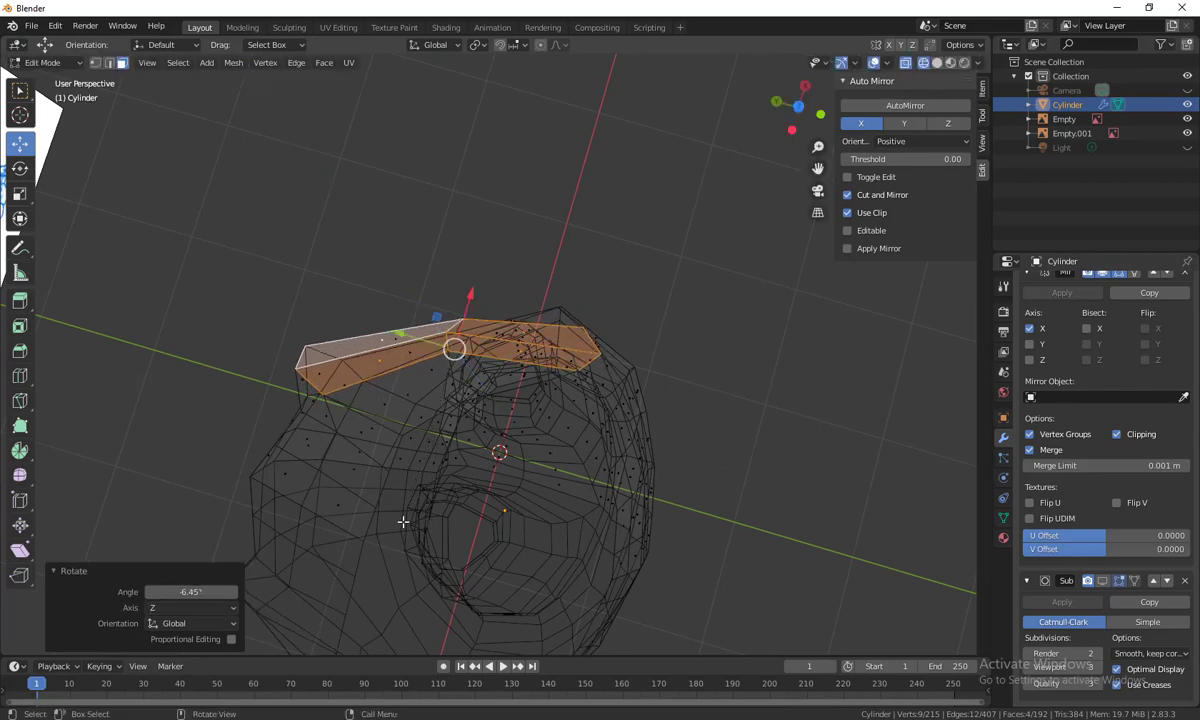
key("g")
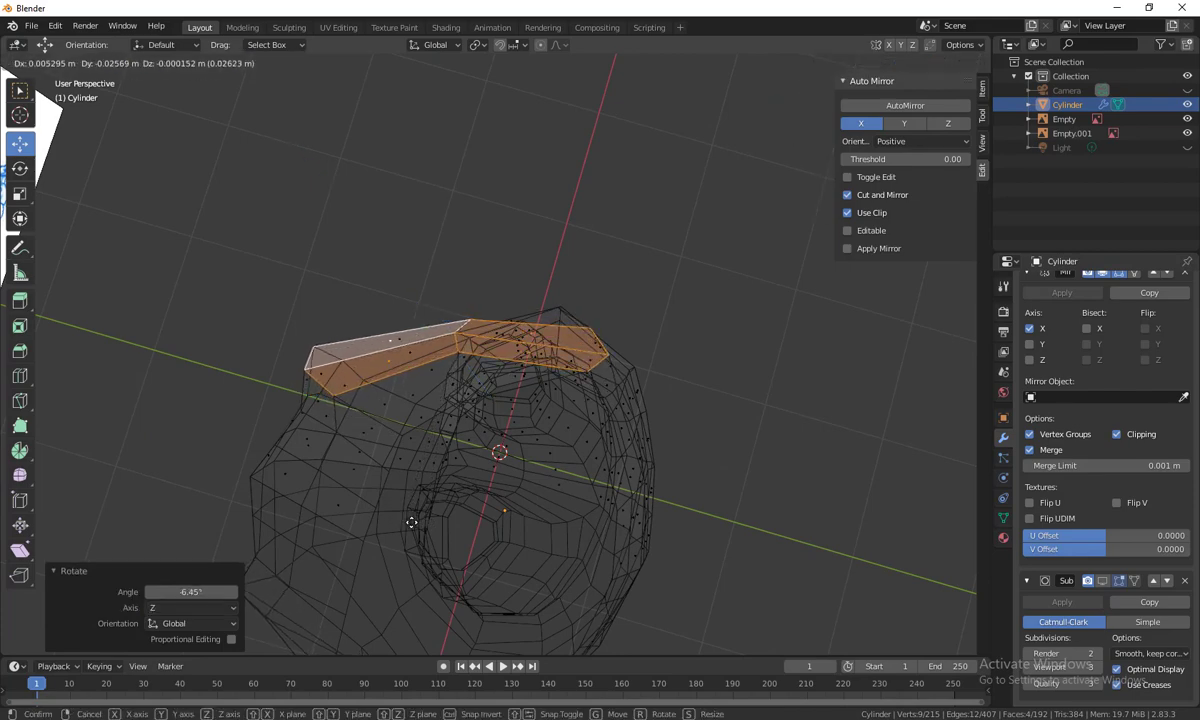
left_click(415, 517)
scroll(437, 555, "down", 3)
mouse_move(437, 555)
middle_mouse_down()
mouse_move(380, 590)
mouse_move(287, 616)
mouse_move(613, 619)
mouse_move(711, 555)
mouse_move(600, 541)
mouse_move(580, 384)
middle_mouse_up()
key("shift+z")
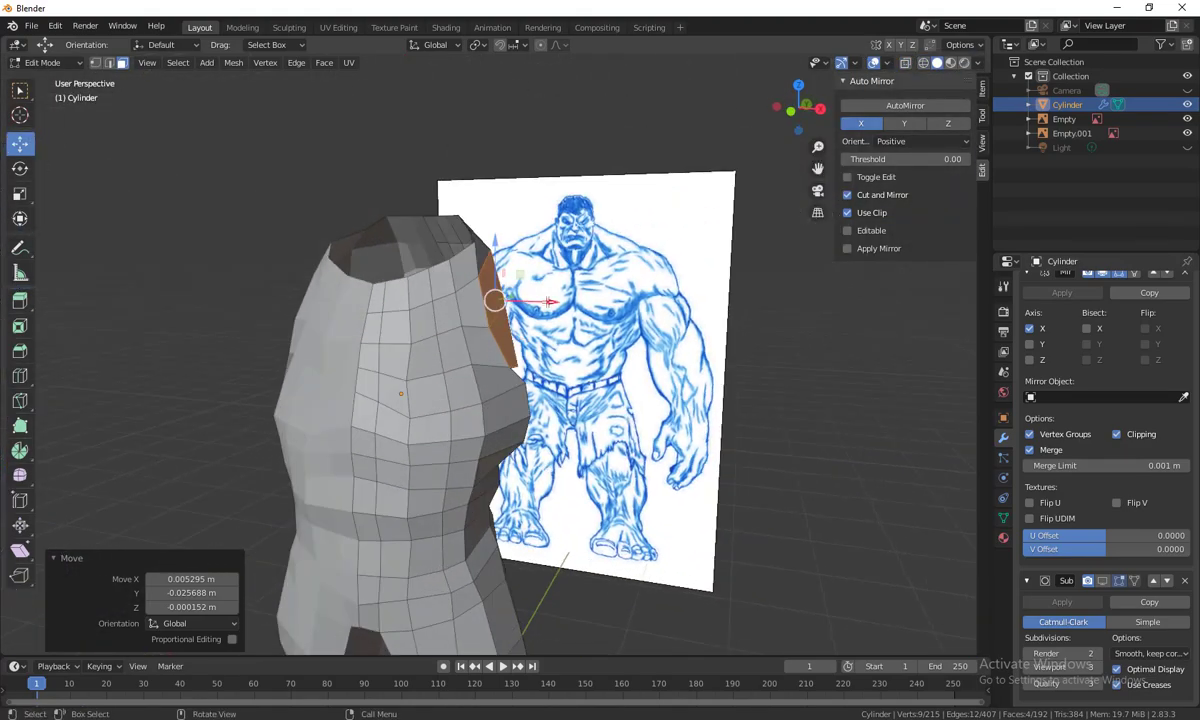
Move the shoulder faces outward about 0.043 m along X in front view
key("KP_1")
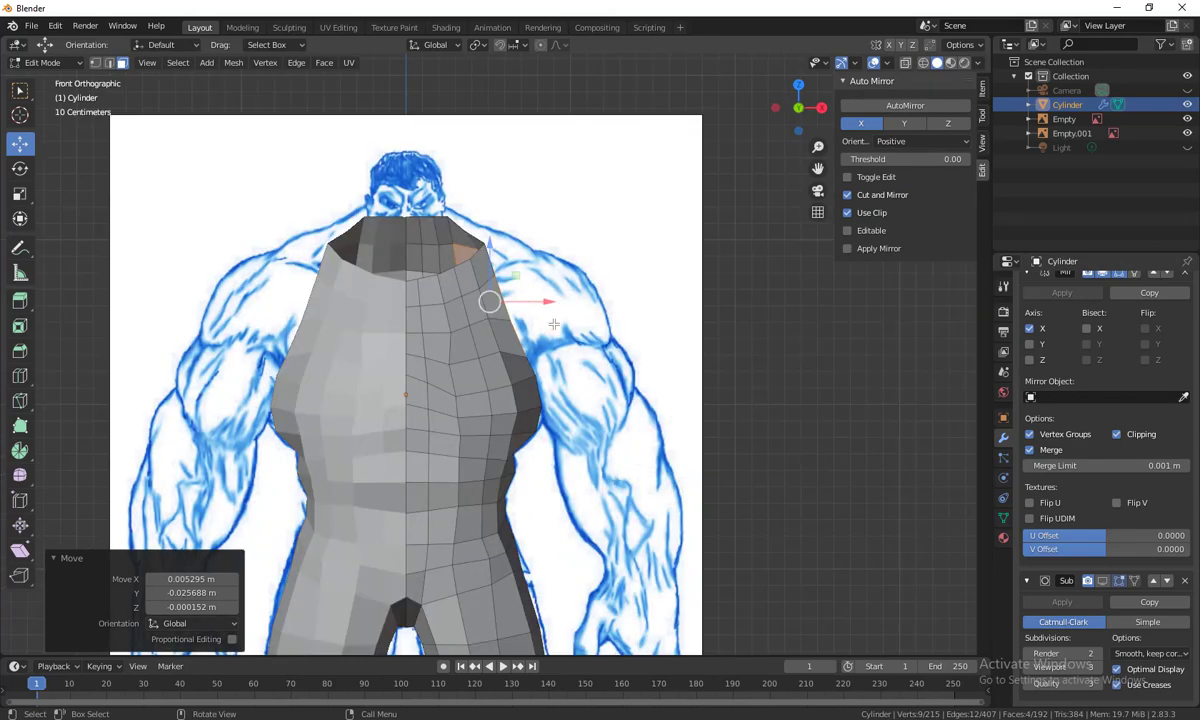
key("g")
key("x")
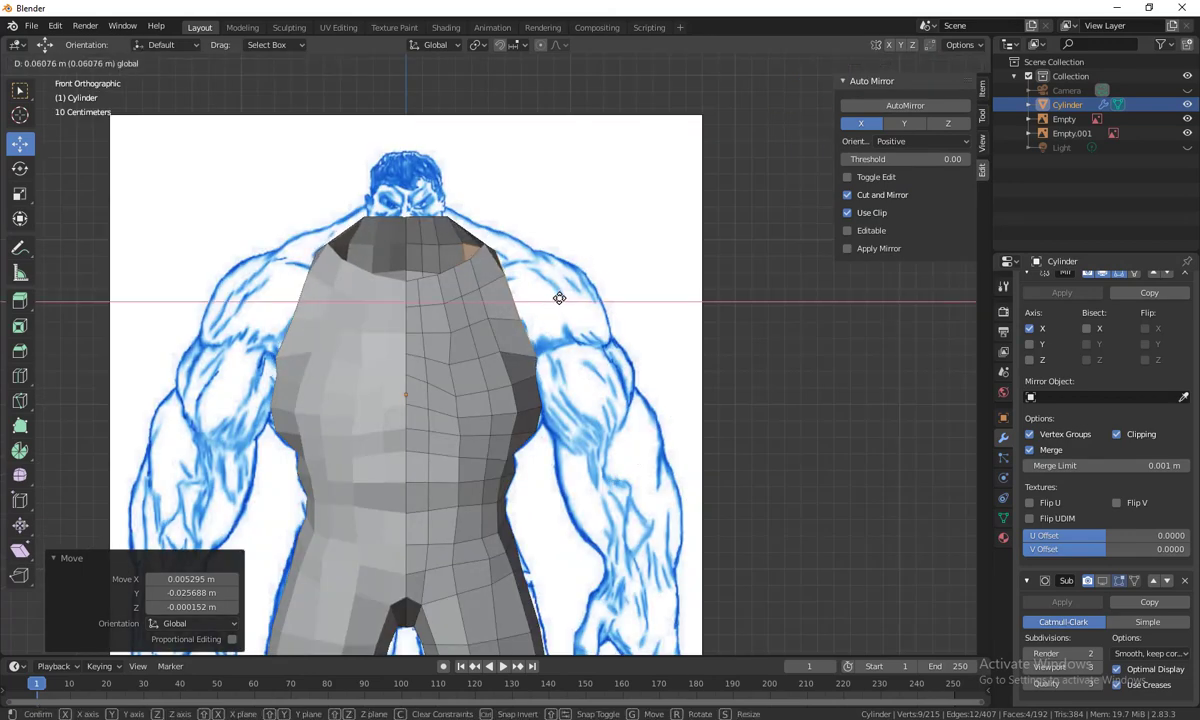
left_click(558, 298)
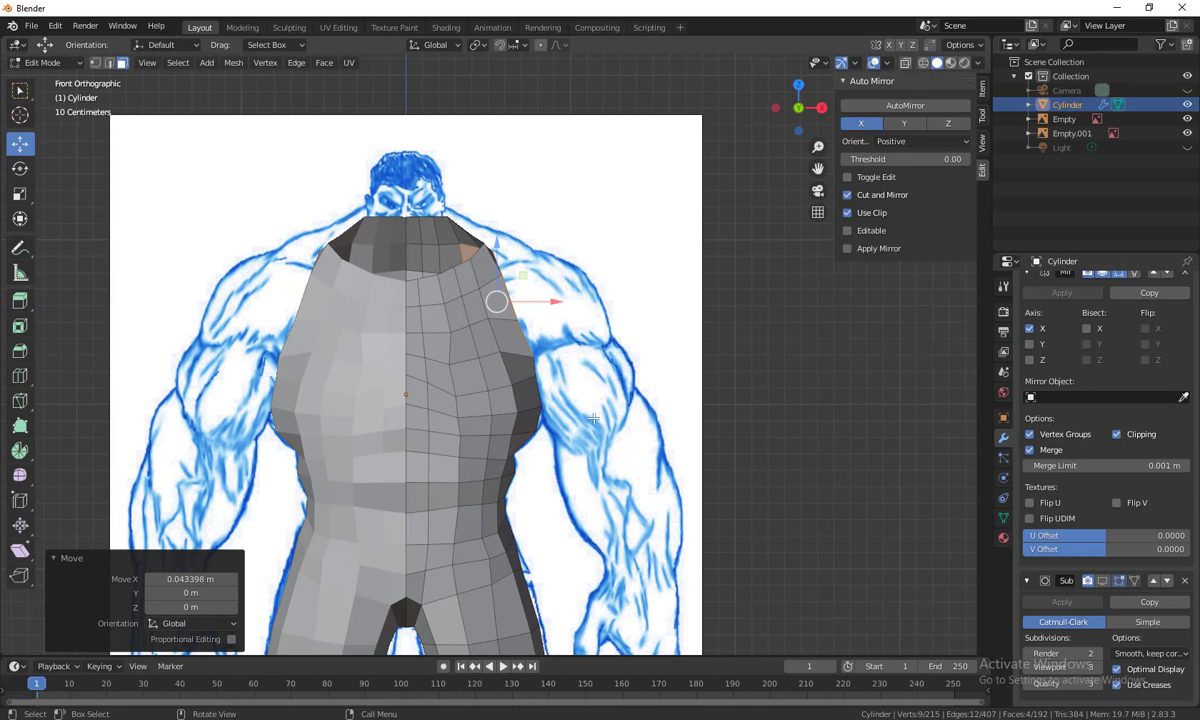
Extrude the shoulder faces about 0.478 m along their normal and move the extruded end about -0.122 m in X
key("e")
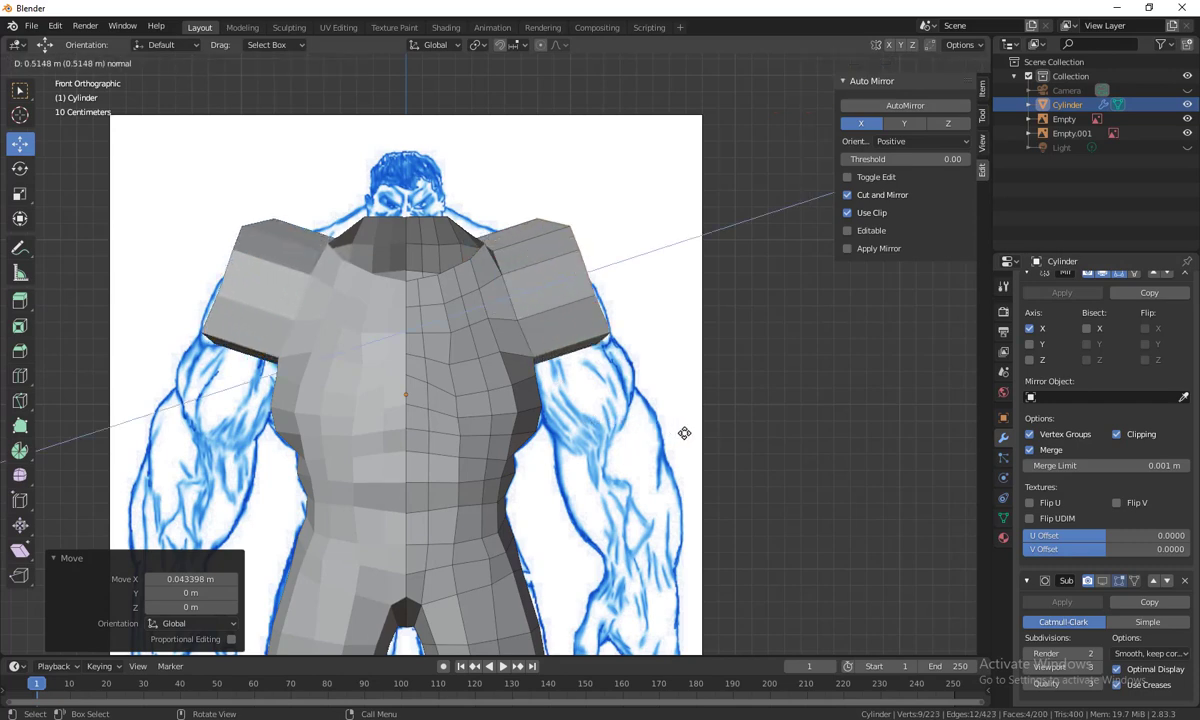
left_click(678, 434)
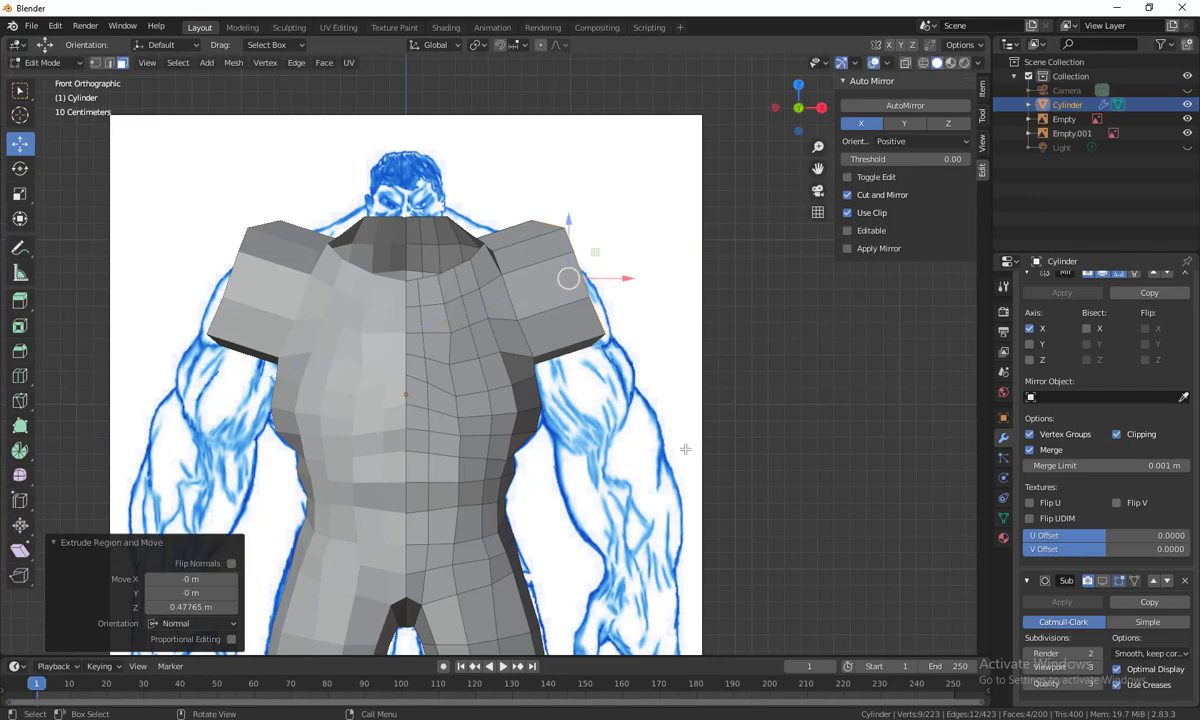
middle_click_drag(685, 449, 680, 372)
key("KP_1")
key("g")
key("x")
left_click(536, 286)
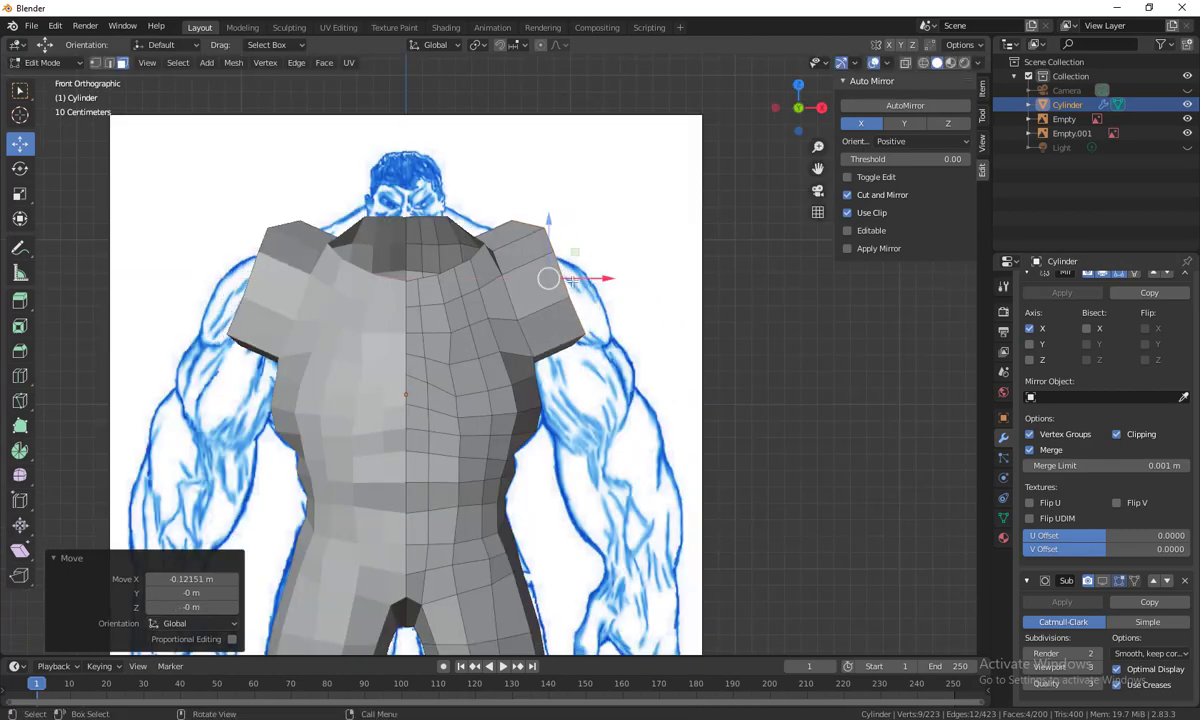
Move the extruded shoulder end about -0.095 m in Z and rotate it about -23.5° in front view
key("g")
key("z")
left_click(553, 249)
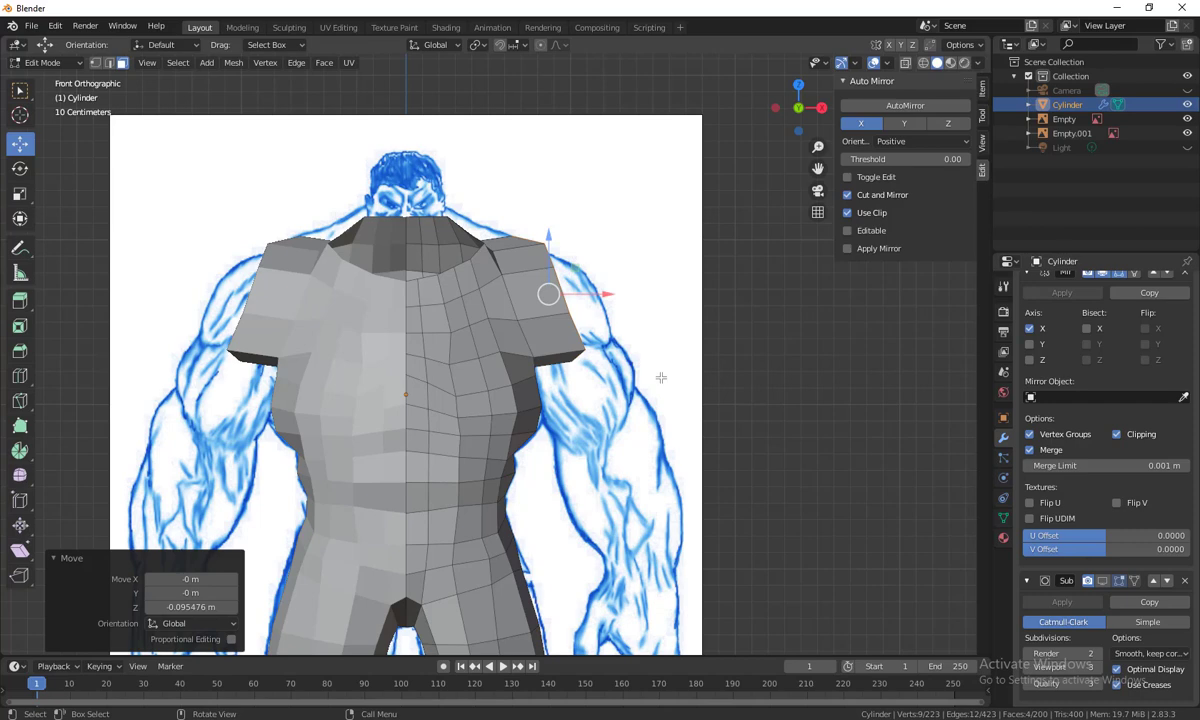
key("r")
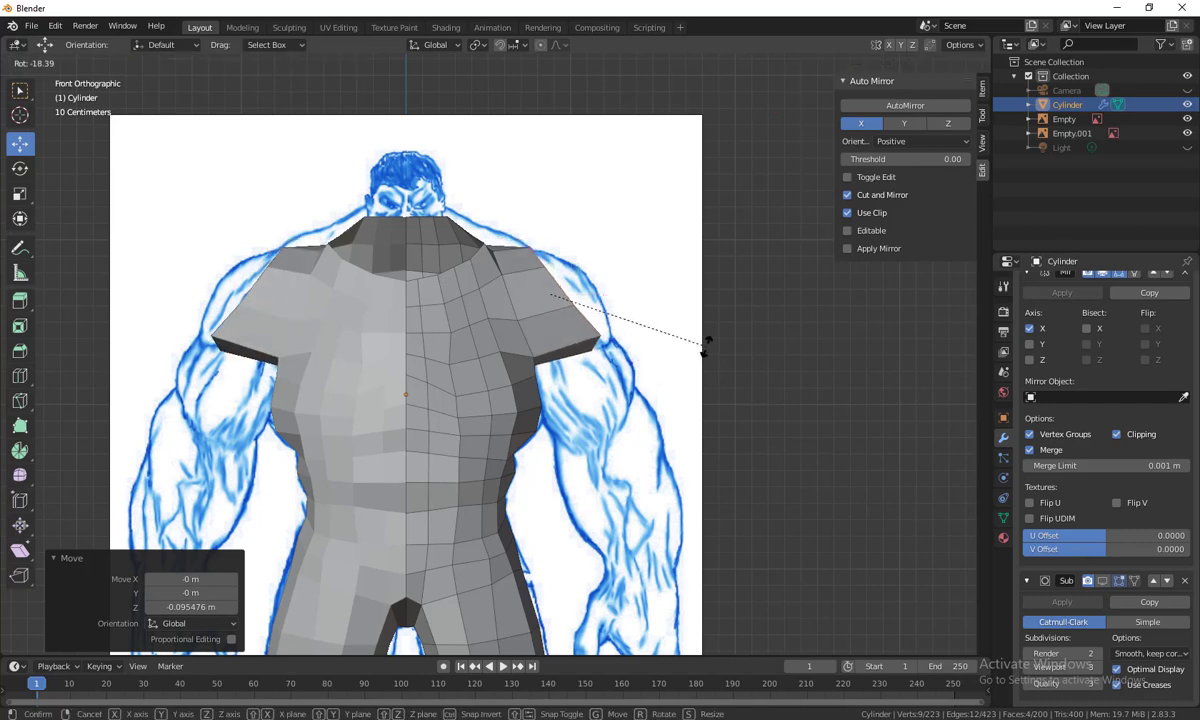
left_click(717, 334)
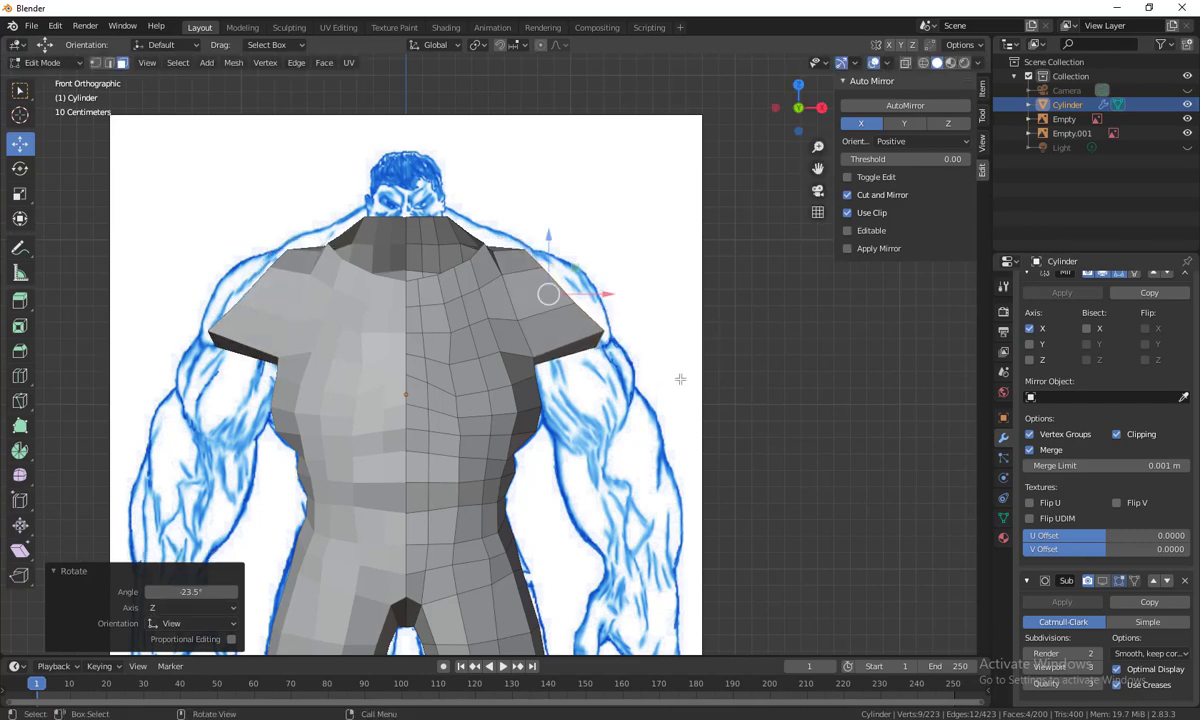
In wireframe display, select the middle vertices of the extruded shoulder and move them up and outward to the deltoid outline
scroll(681, 379, "down", 1)
middle_click_drag(682, 380, 651, 455, "shift")
scroll(662, 432, "up", 5)
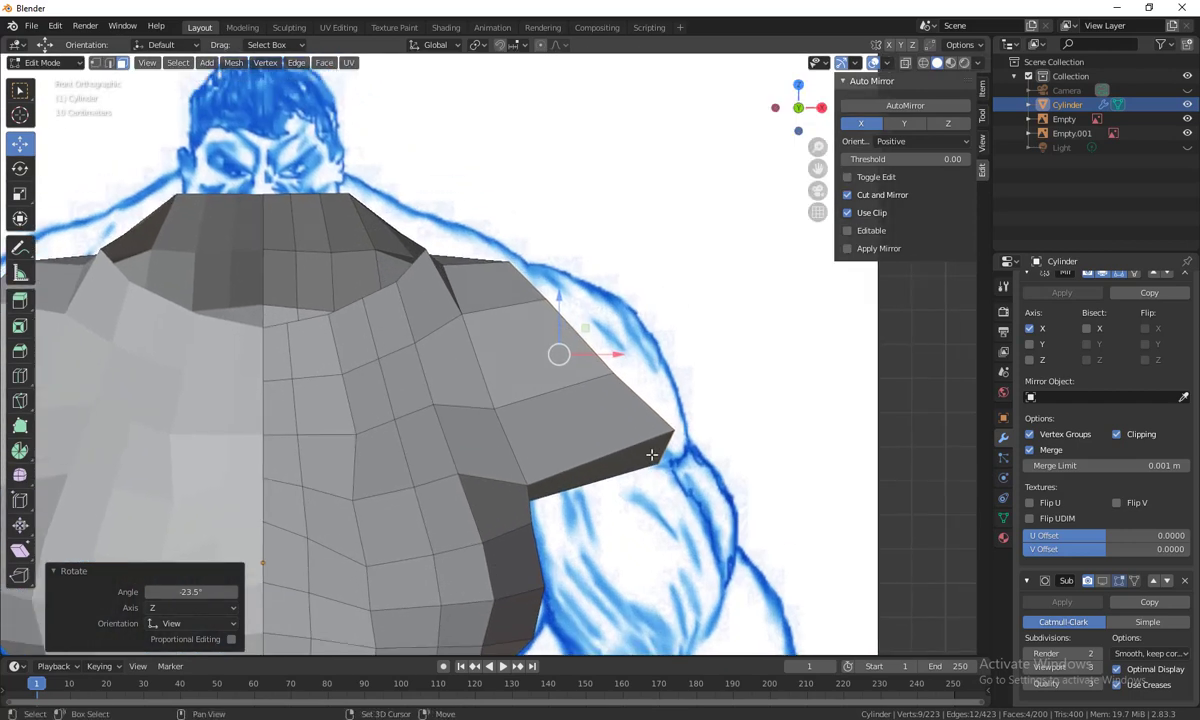
key("shift+z")
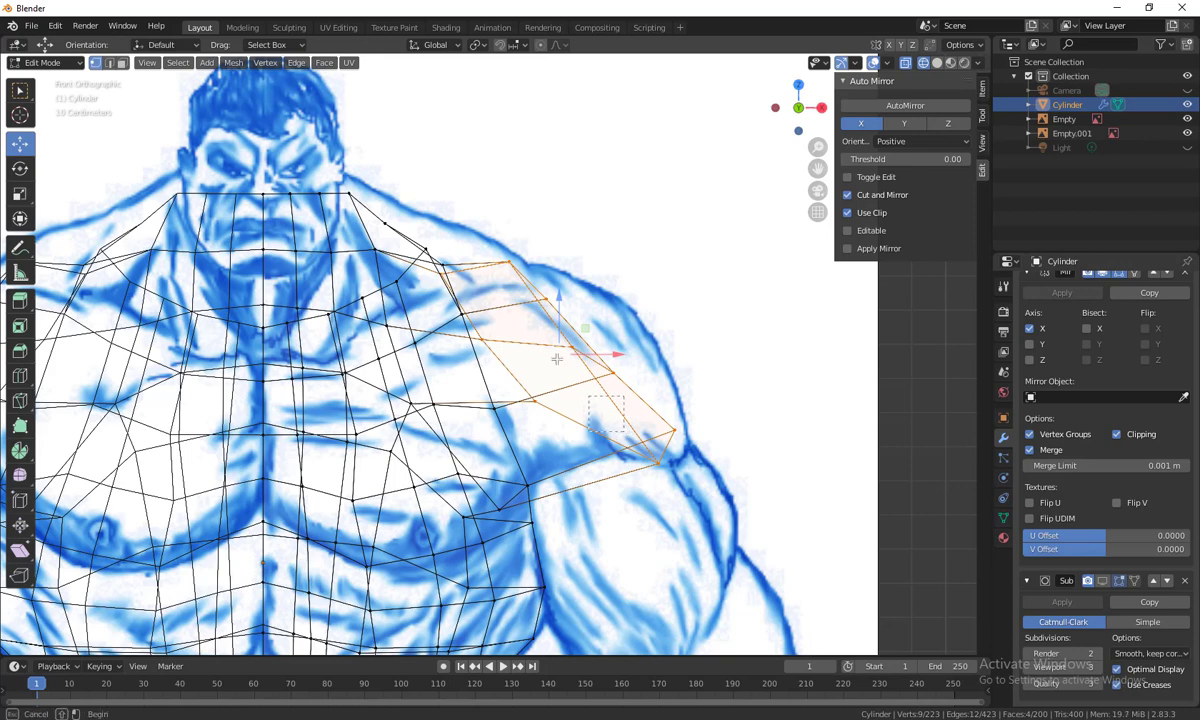
left_click(511, 285, "alt")
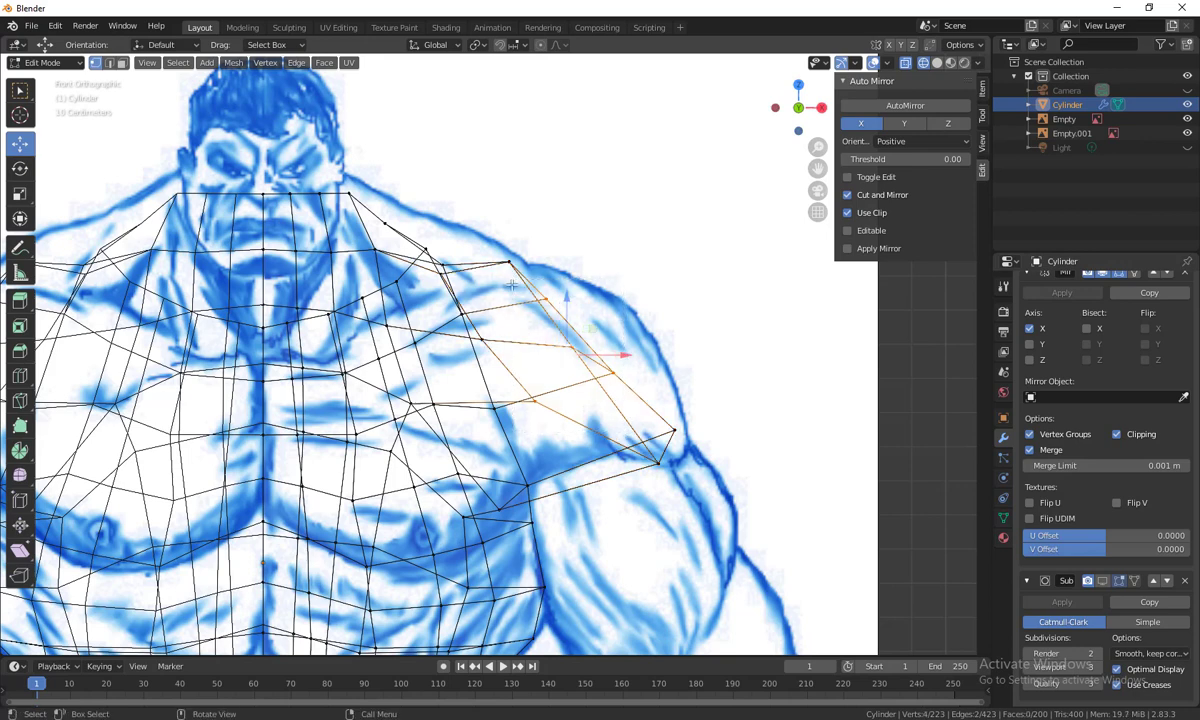
left_click(485, 337, "shift")
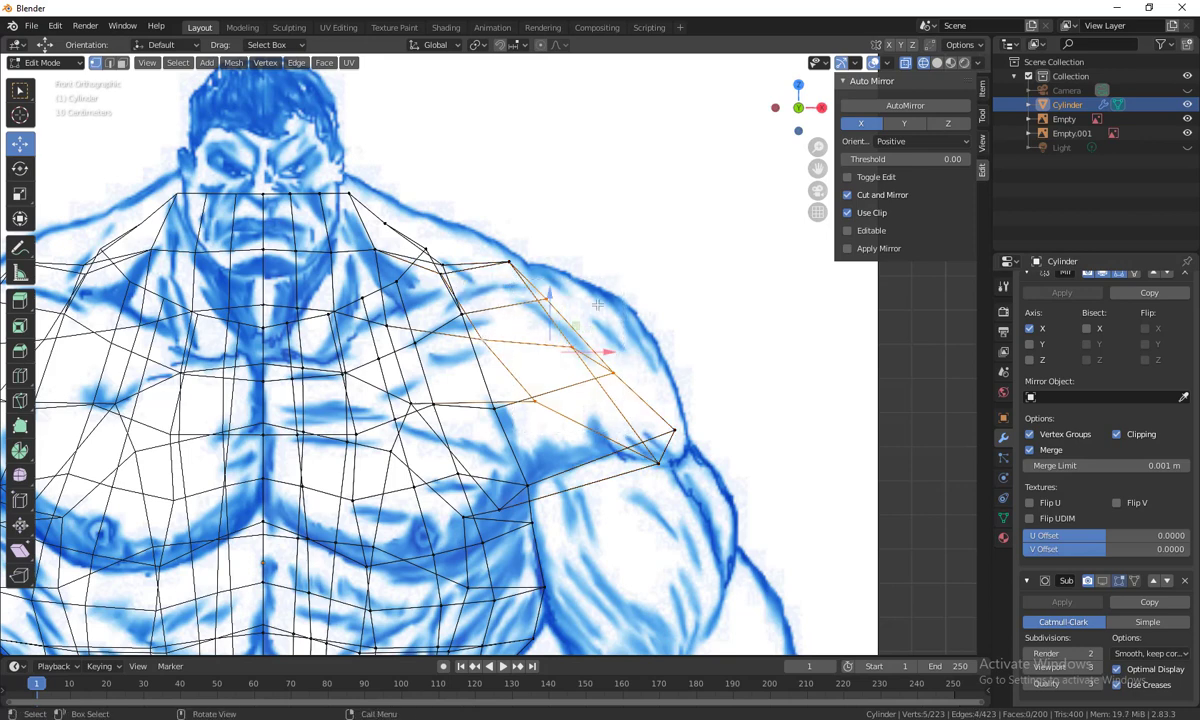
key("g")
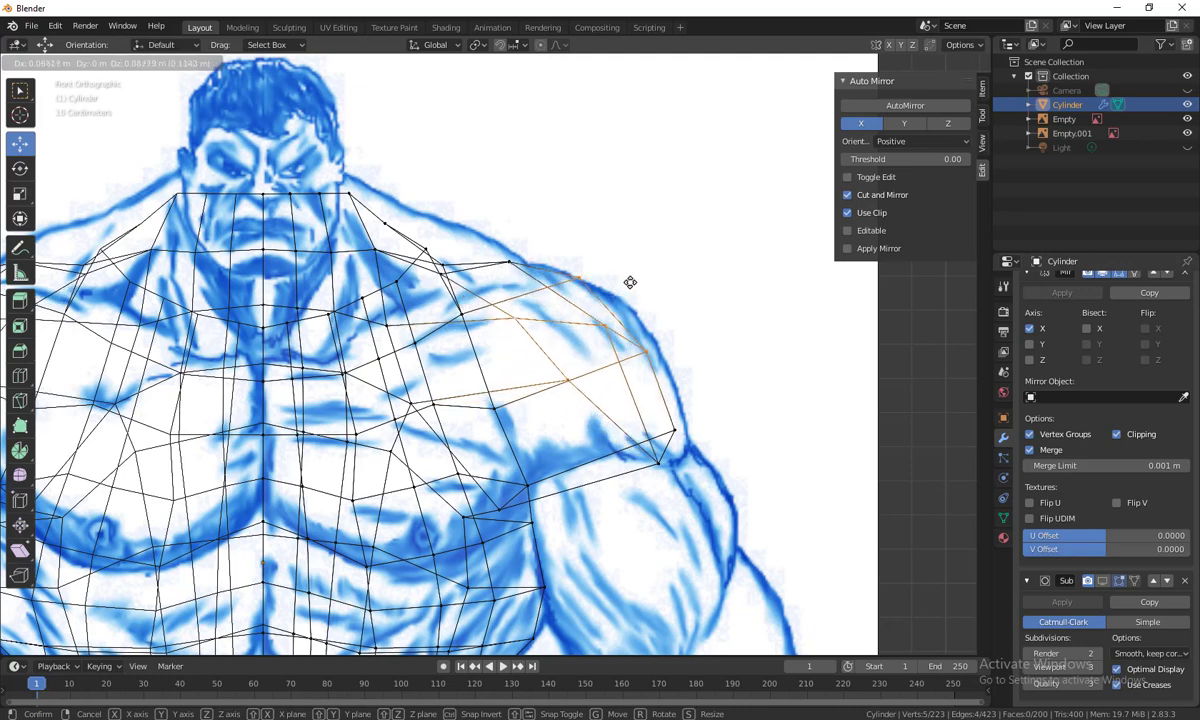
left_click(634, 279)
Move the two outer mid-shoulder vertices about 0.031 m in X and 0.010 m in Z to follow the deltoid outline
left_click(549, 335)
key("g")
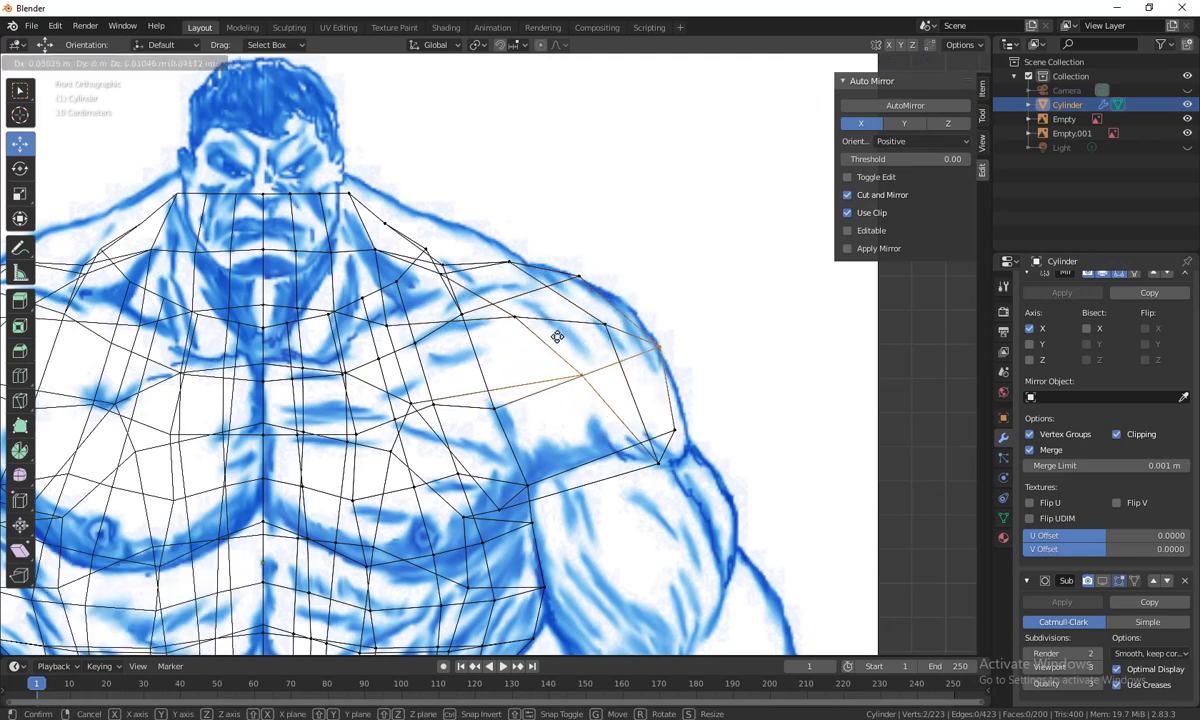
left_click(553, 332)
Move the vertices where the trapezius meets the shoulder up and outward to the reference outline
key("b")
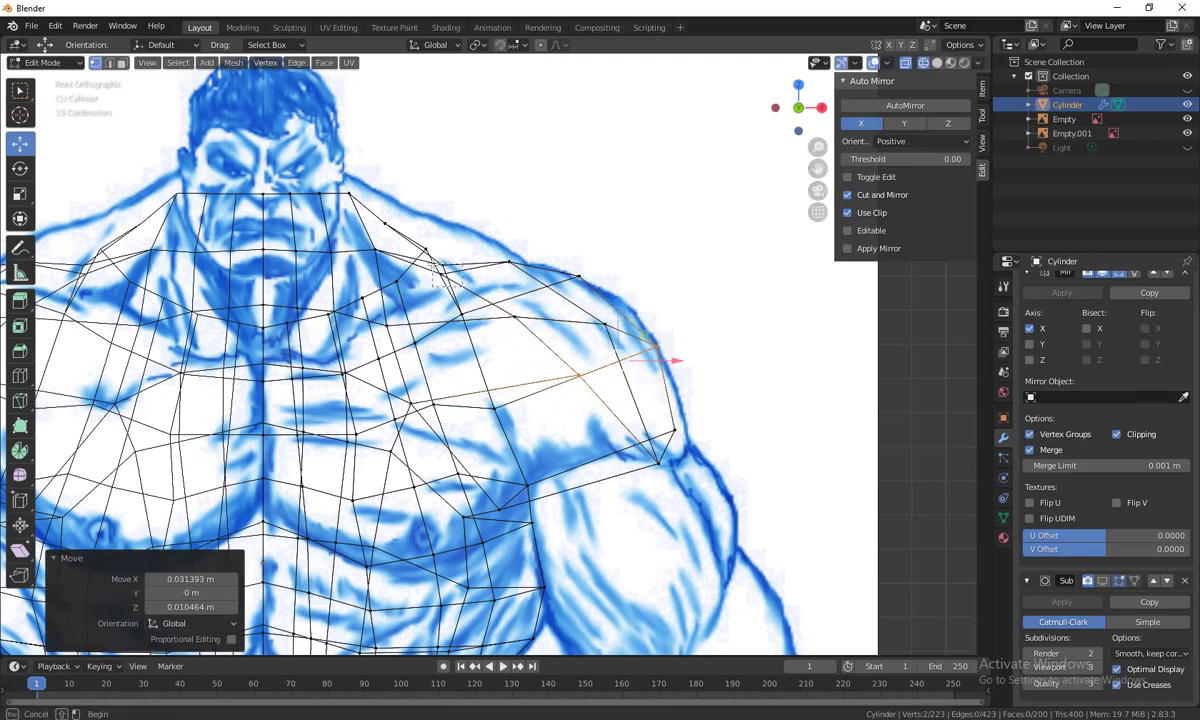
left_click_drag(400, 232, 445, 262)
key("g")
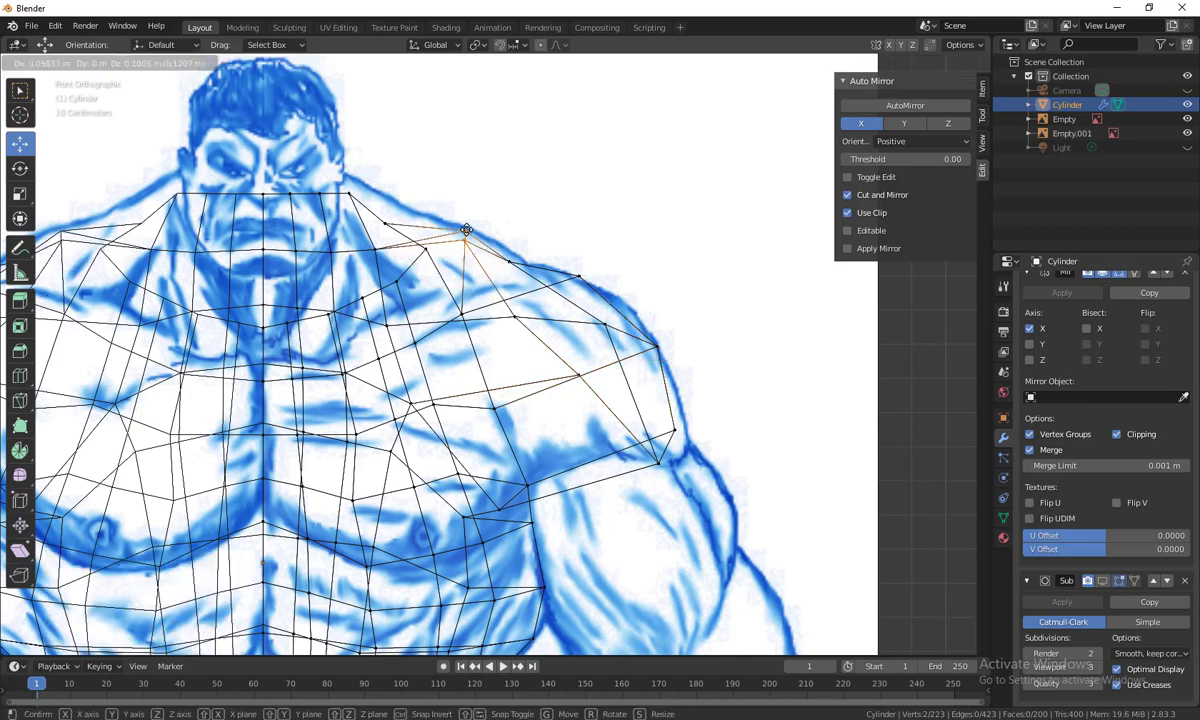
left_click(438, 262)
Raise the trapezius vertices beside the neck toward the outline and shift the adjacent single vertex slightly inward
left_click(388, 240)
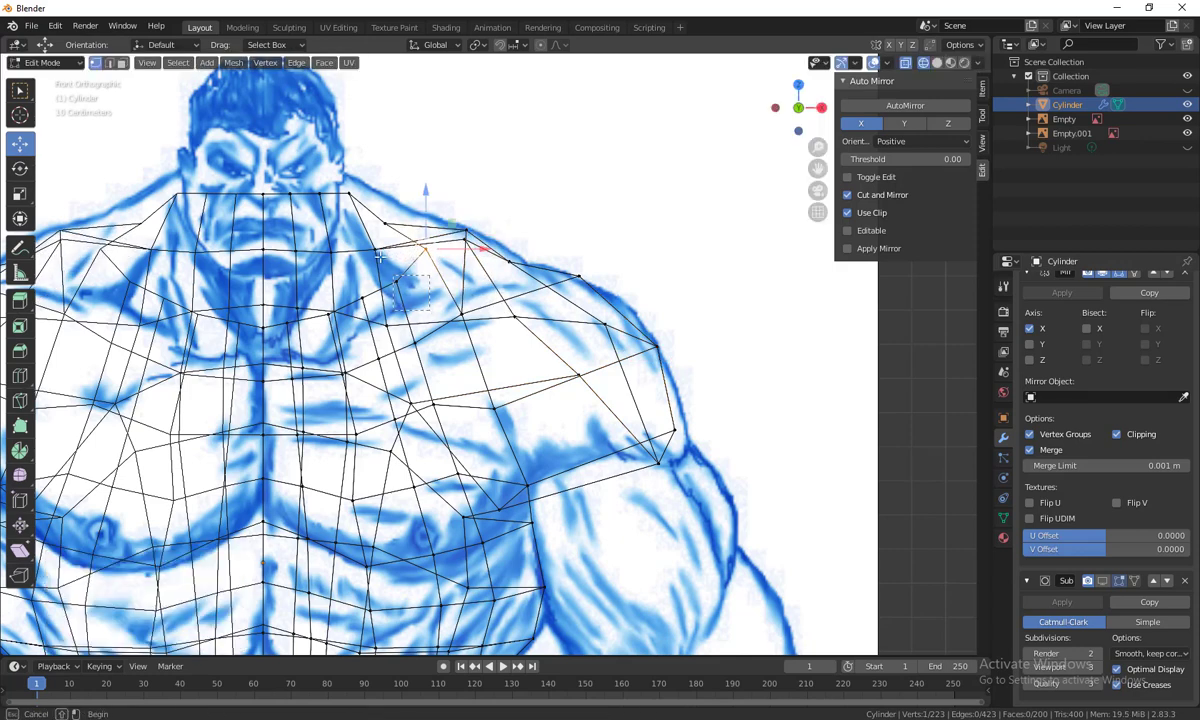
key("g")
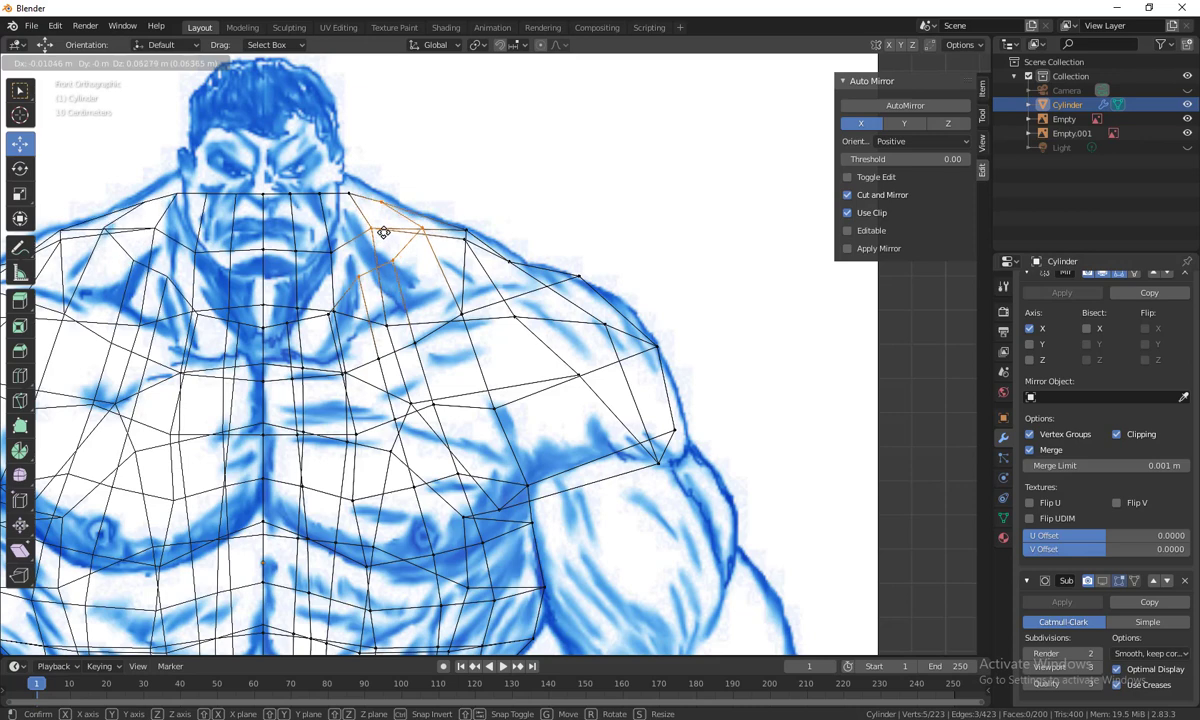
left_click(383, 234)
left_click(413, 230)
key("g")
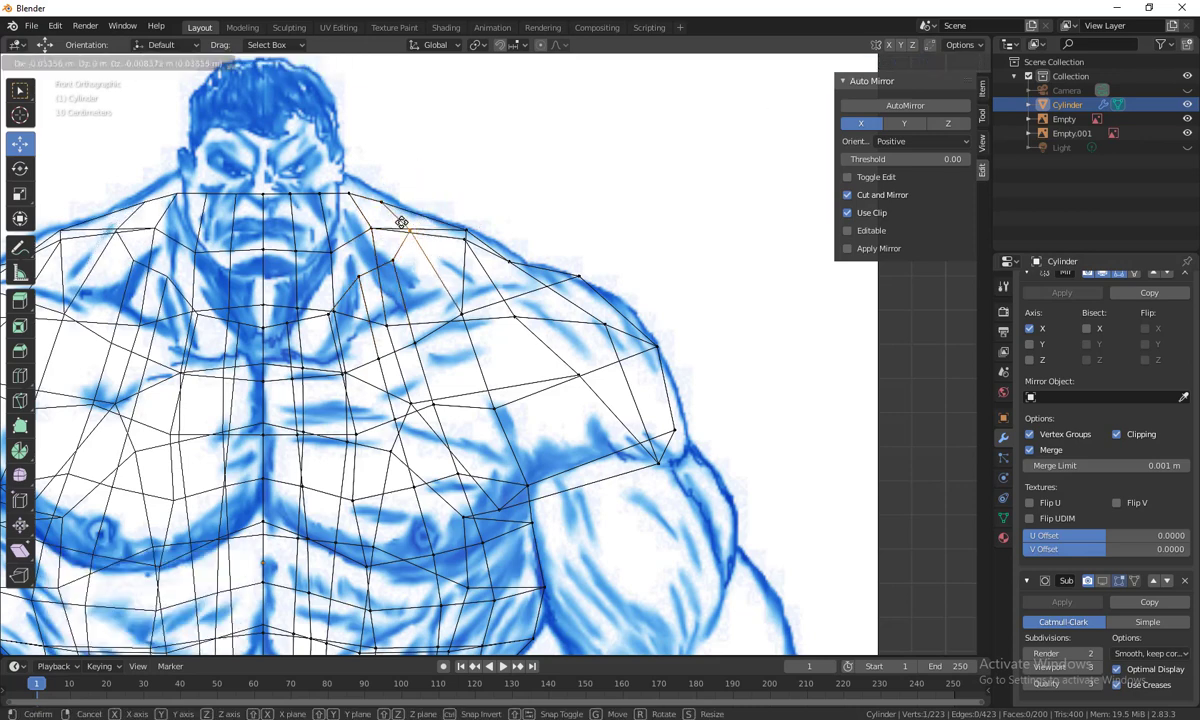
left_click(409, 231)
Raise the top shoulder vertex onto the outline and move the two lower outer vertices about 0.042 m in X and 0.015 m in Z
left_click(507, 272)
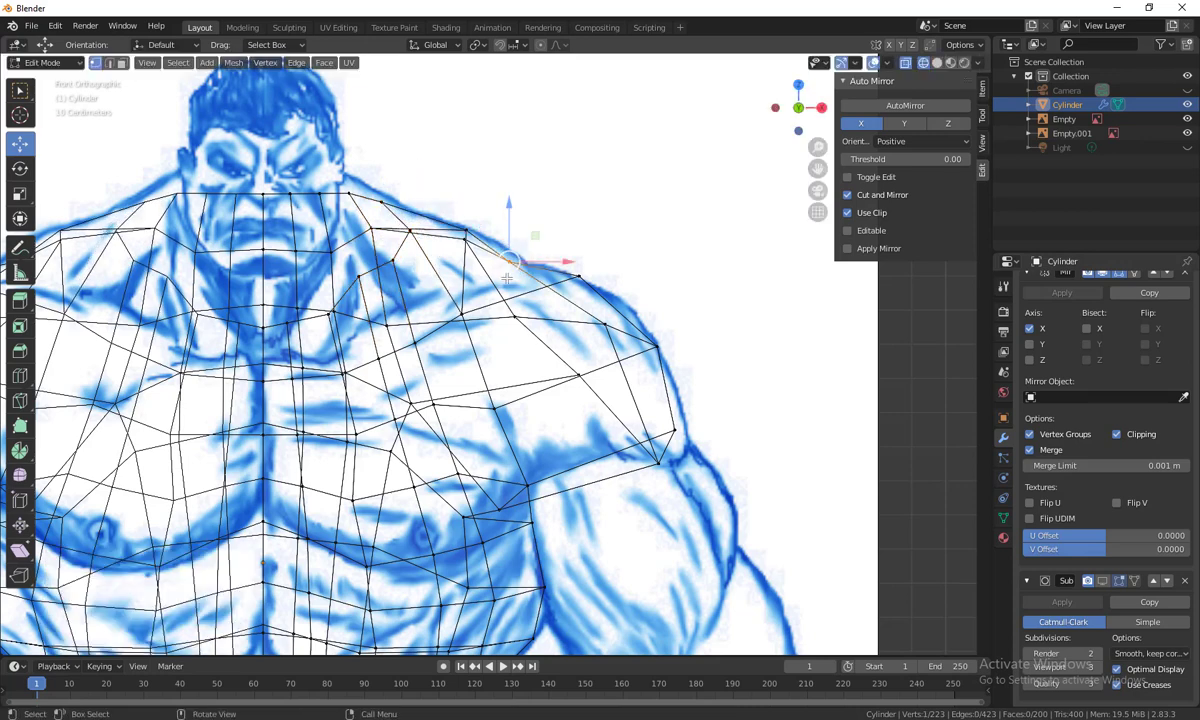
key("g")
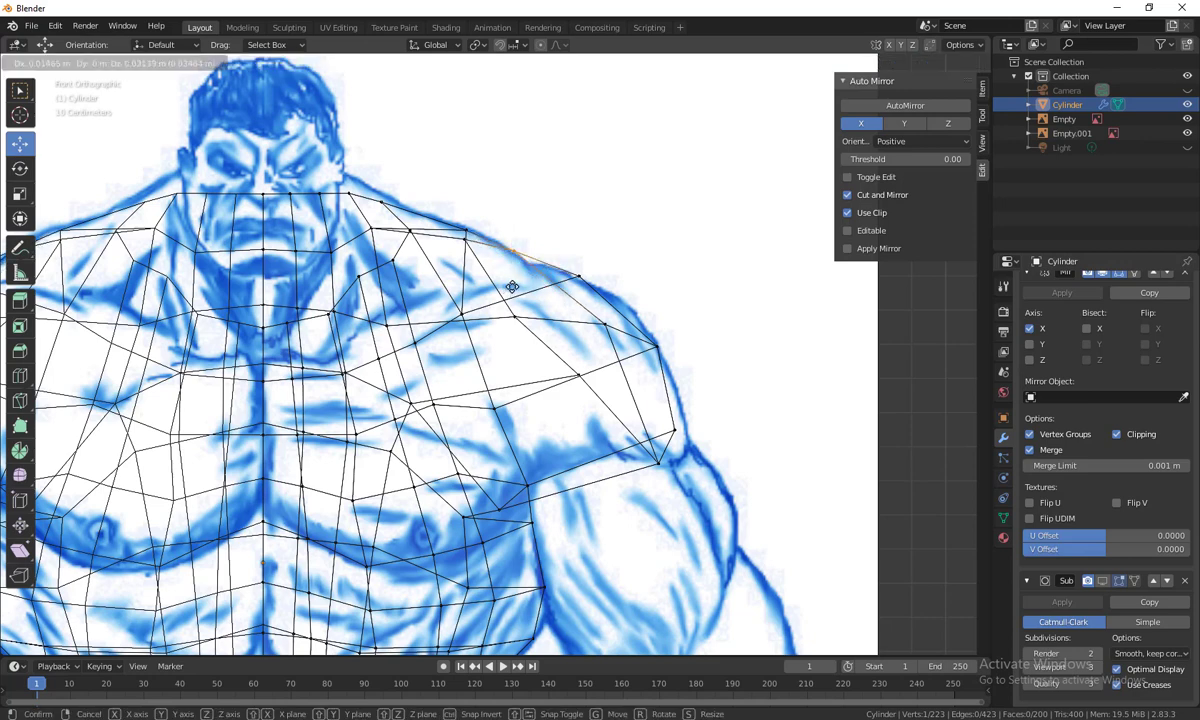
left_click(511, 288)
left_click_drag(711, 509, 634, 414)
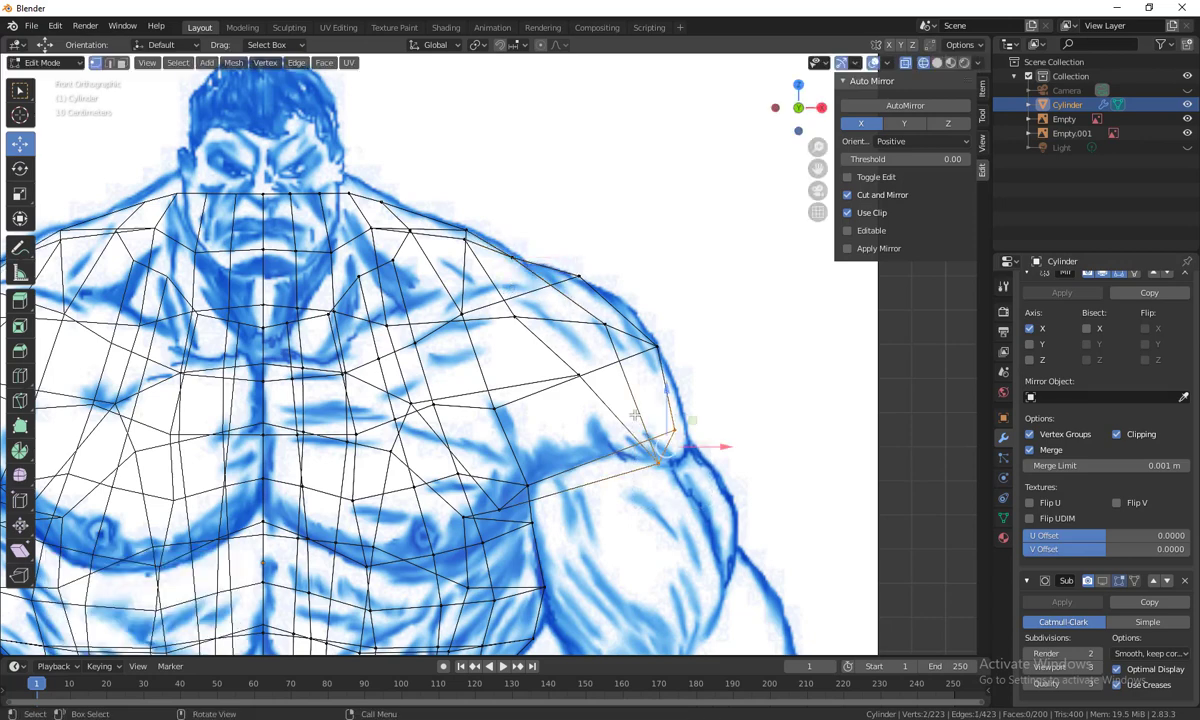
key("g")
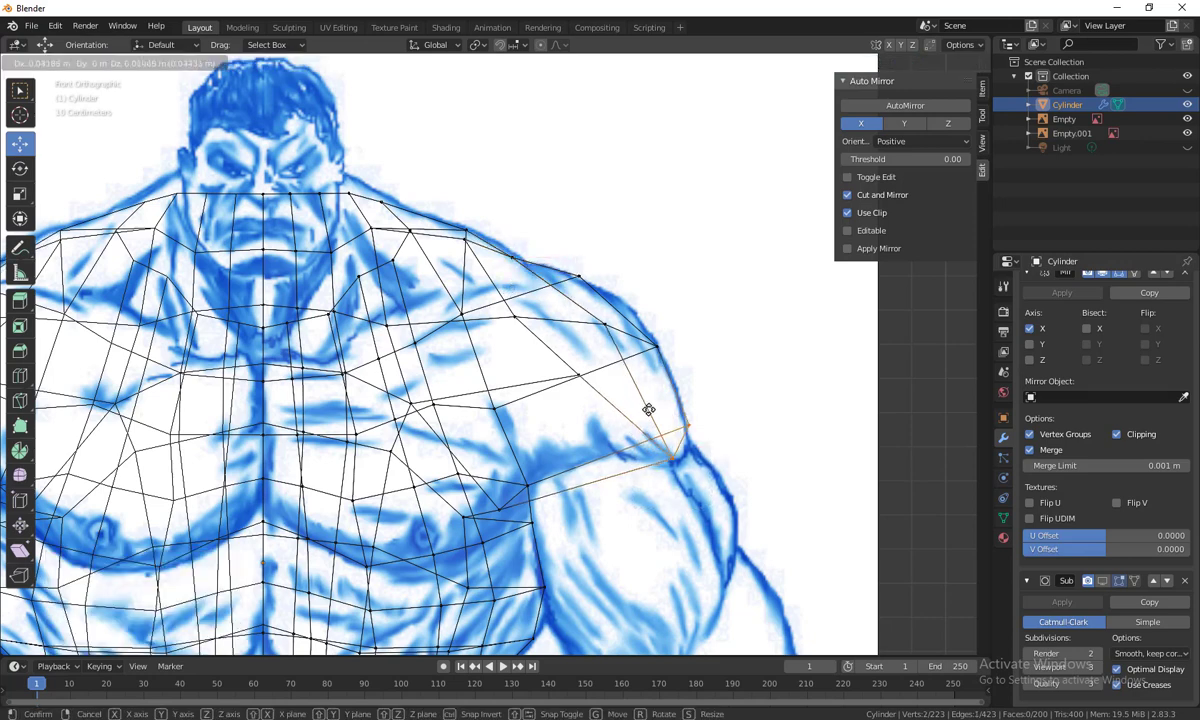
left_click(643, 418)
Return to solid shading and move the rear shoulder corner vertex about -0.082 m in X, -0.057 m in Y and -0.090 m in Z
middle_click_drag(654, 511, 657, 383, "shift")
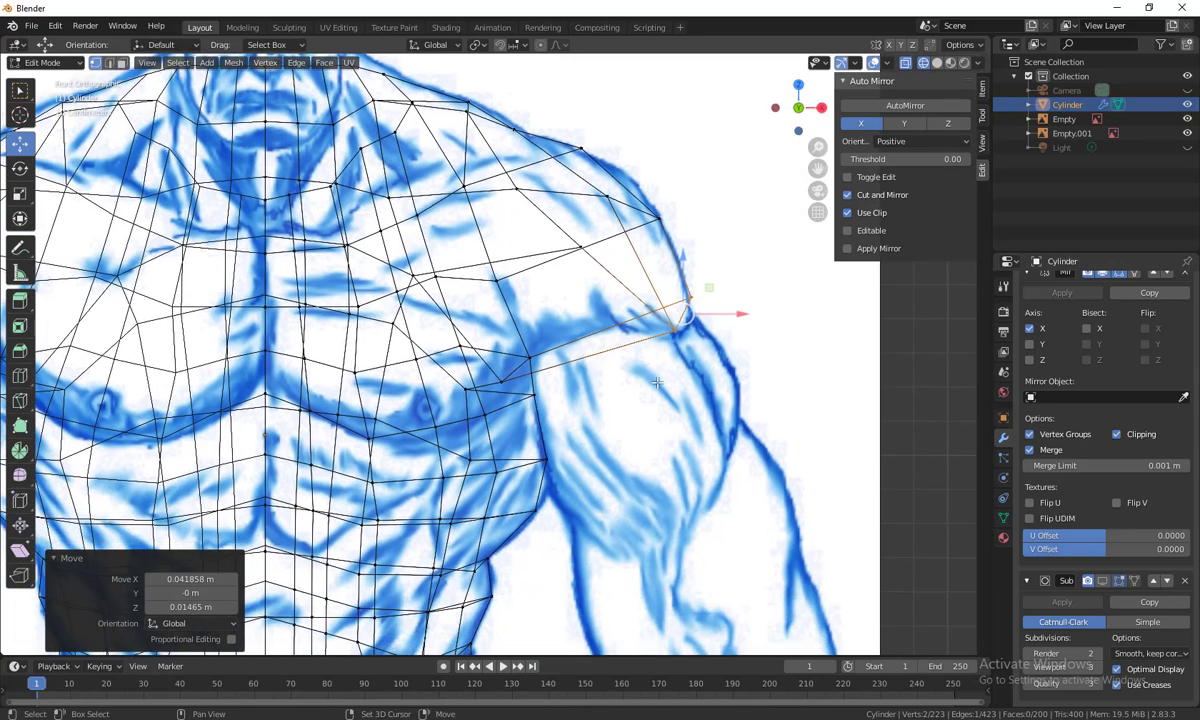
middle_click_drag(629, 512, 609, 447, "shift")
middle_click_drag(634, 382, 632, 403, "shift")
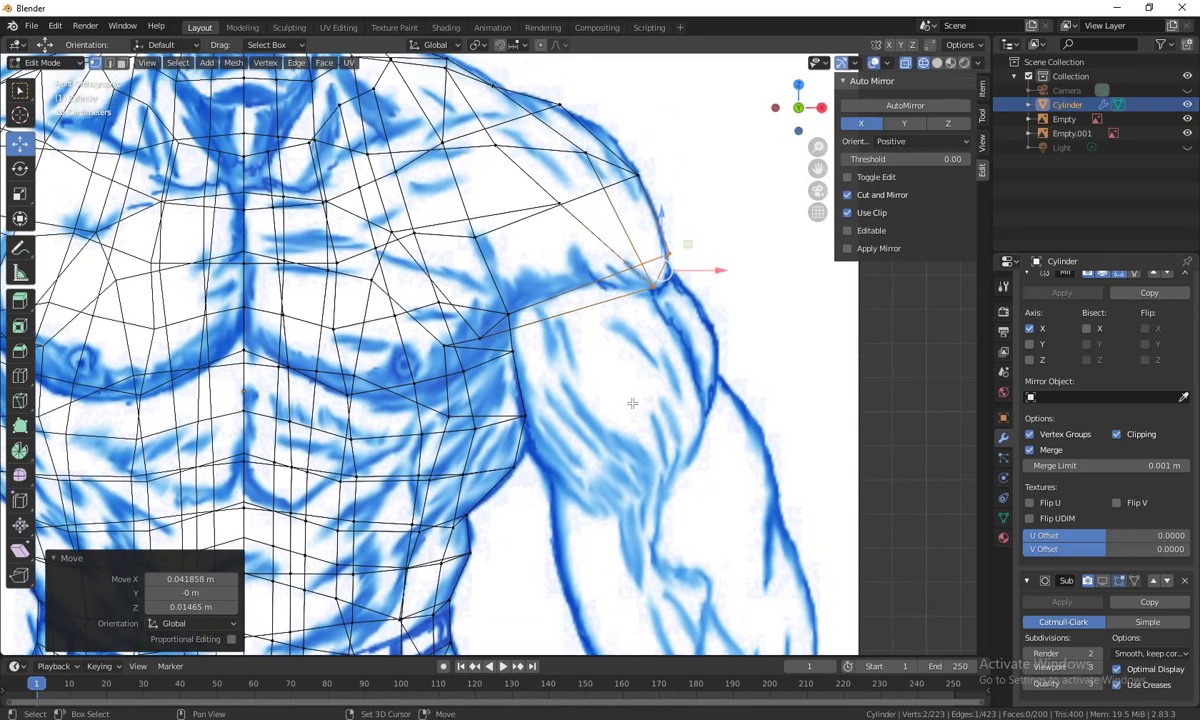
middle_click_drag(590, 362, 596, 367, "shift")
scroll(596, 367, "down", 3, "shift")
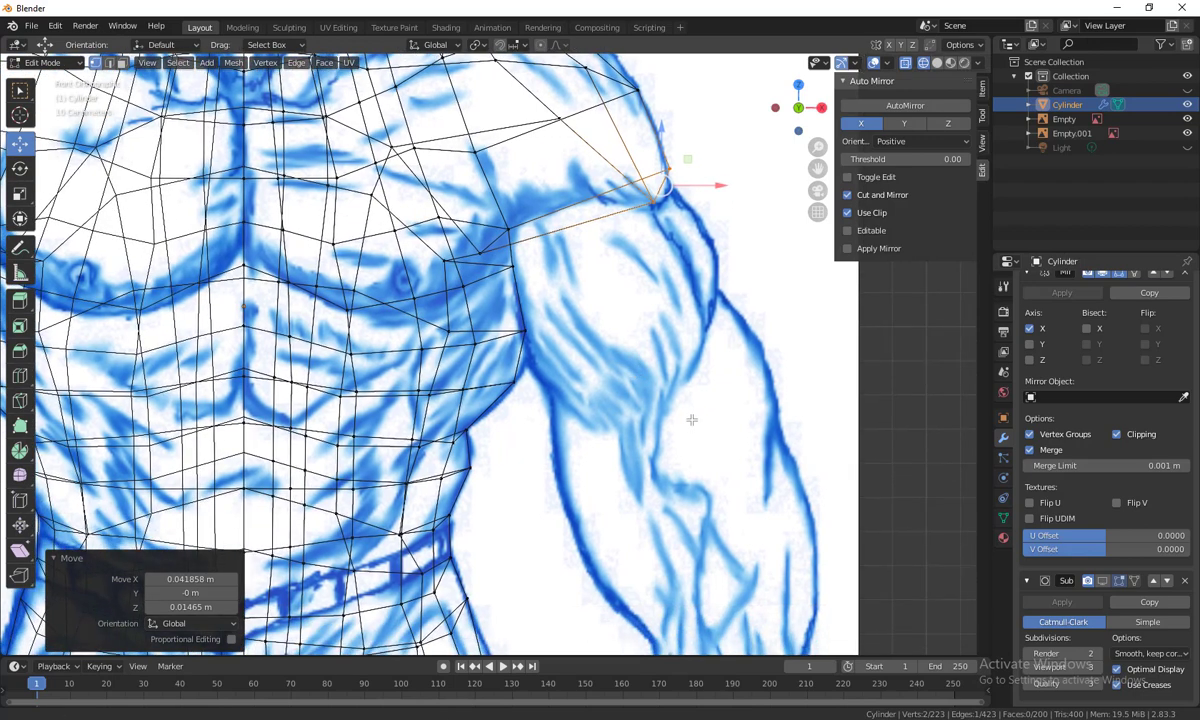
scroll(689, 418, "down", 5)
middle_click_drag(689, 418, 646, 443)
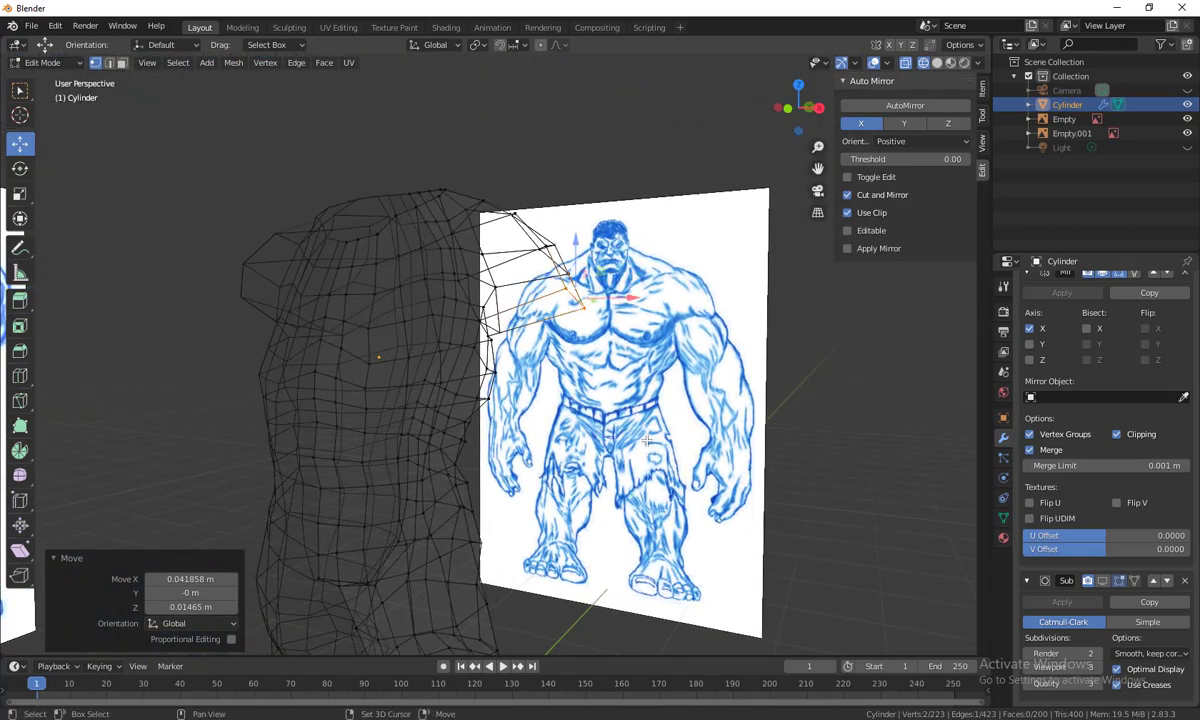
key("shift+z")
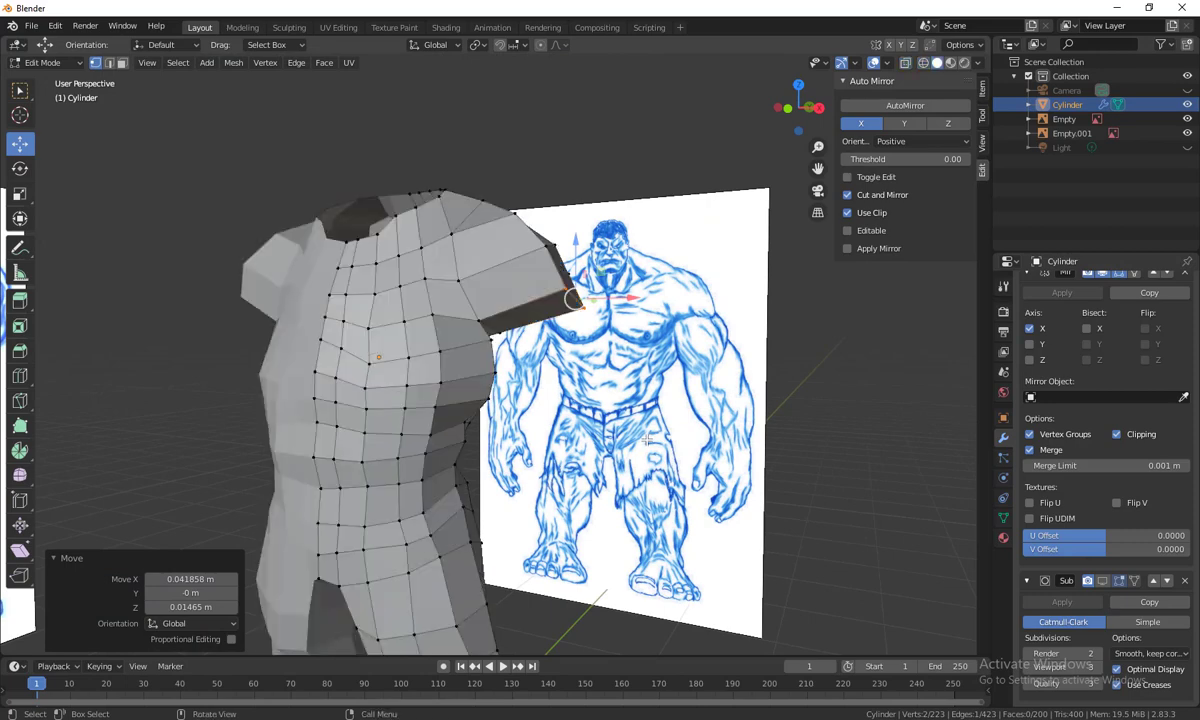
middle_click_drag(648, 439, 561, 257)
right_click(592, 257, "shift")
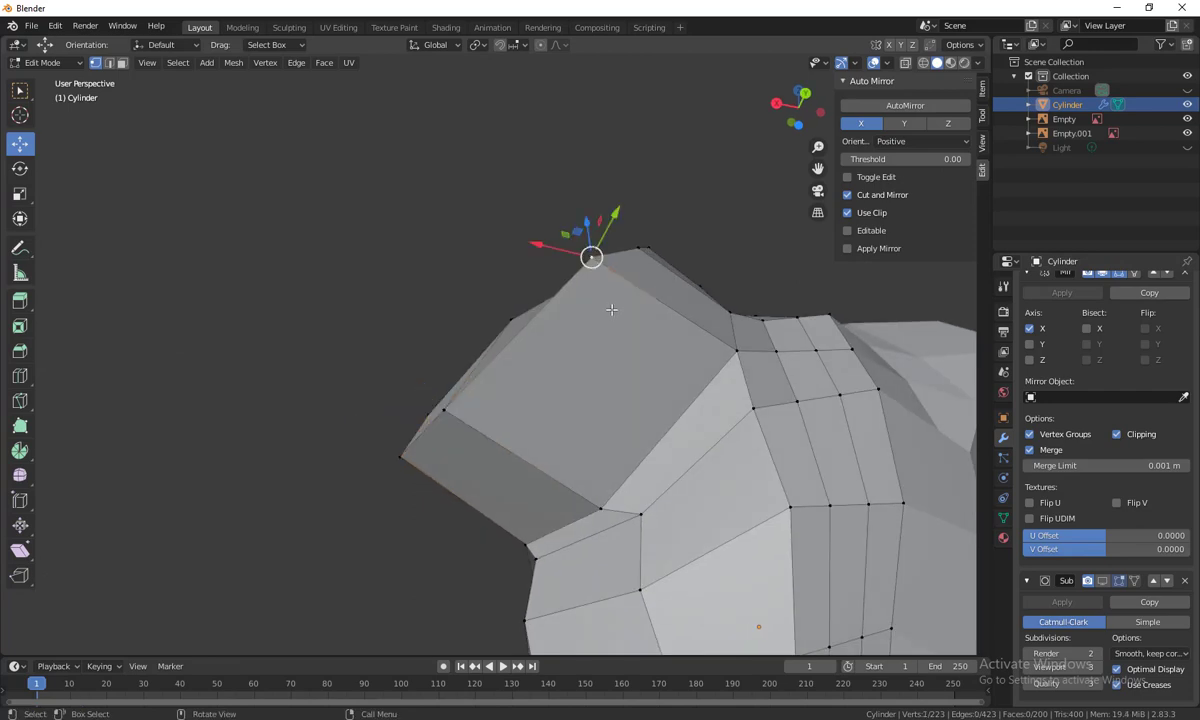
key("g")
left_click(636, 354)
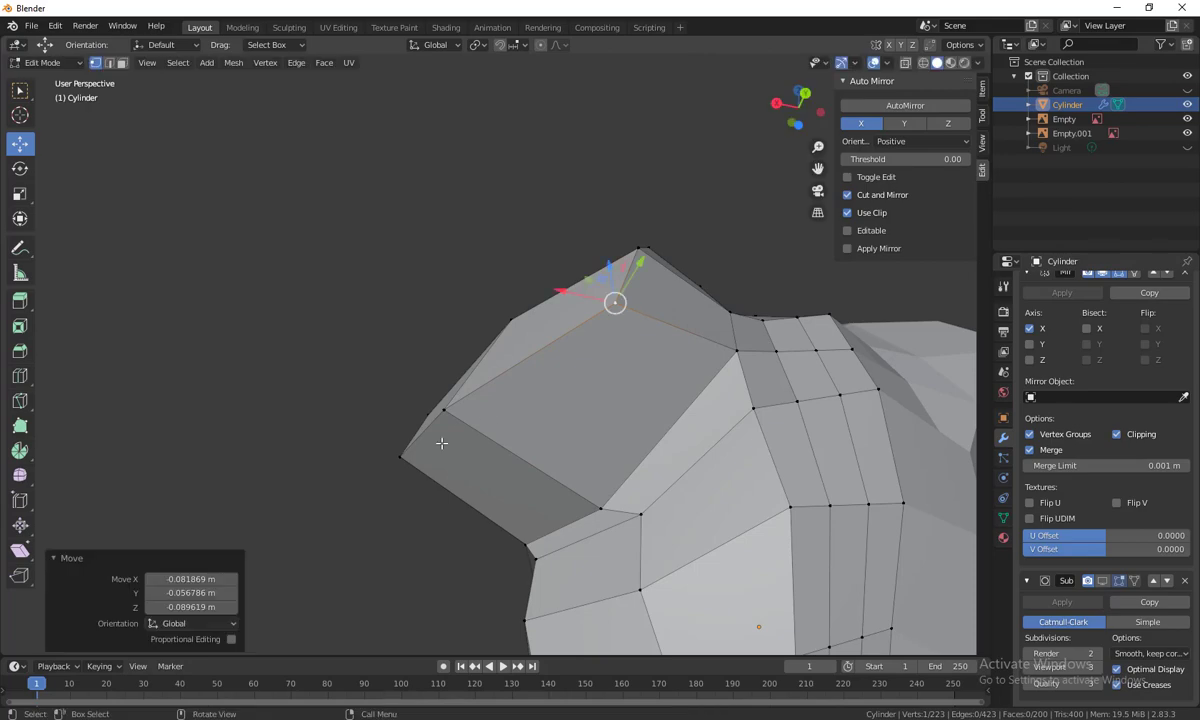
Reposition corner vertices of the shoulder end, moving the lower front one about 0.088 m in X, 0.038 m in Y and 0.024 m in Z
middle_click_drag(636, 354, 352, 400)
left_click(323, 374)
key("g")
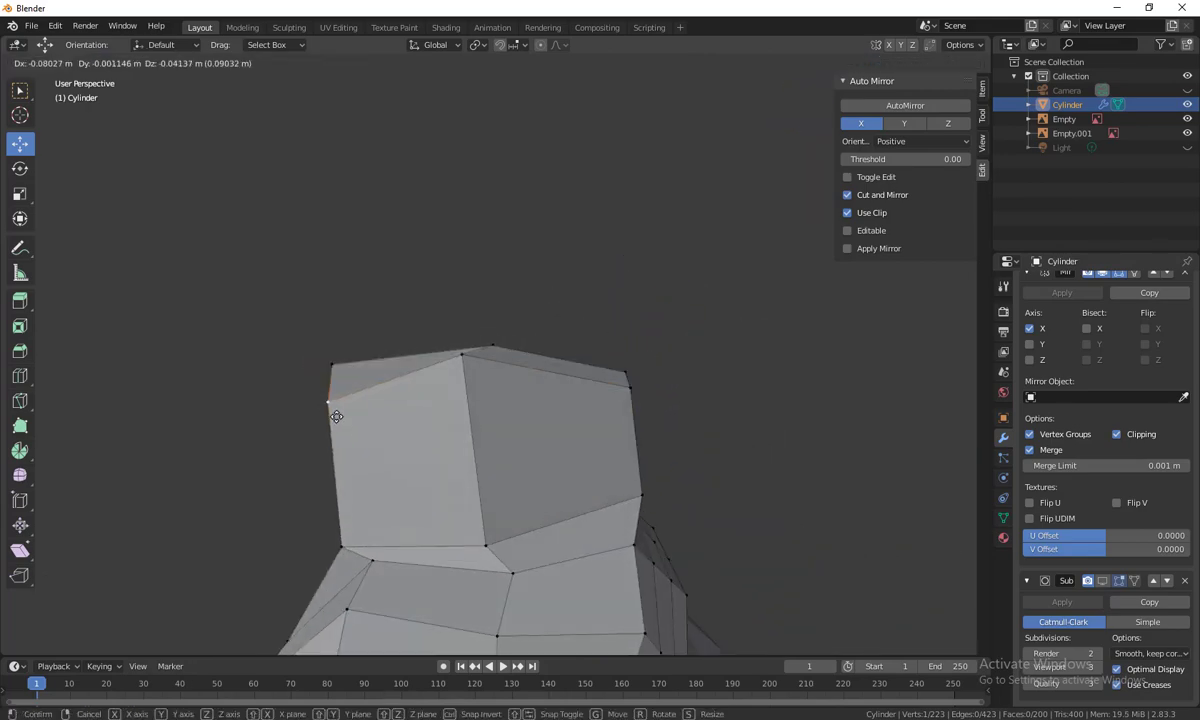
left_click(536, 474)
middle_click_drag(536, 474, 462, 386)
key("g")
left_click(648, 460)
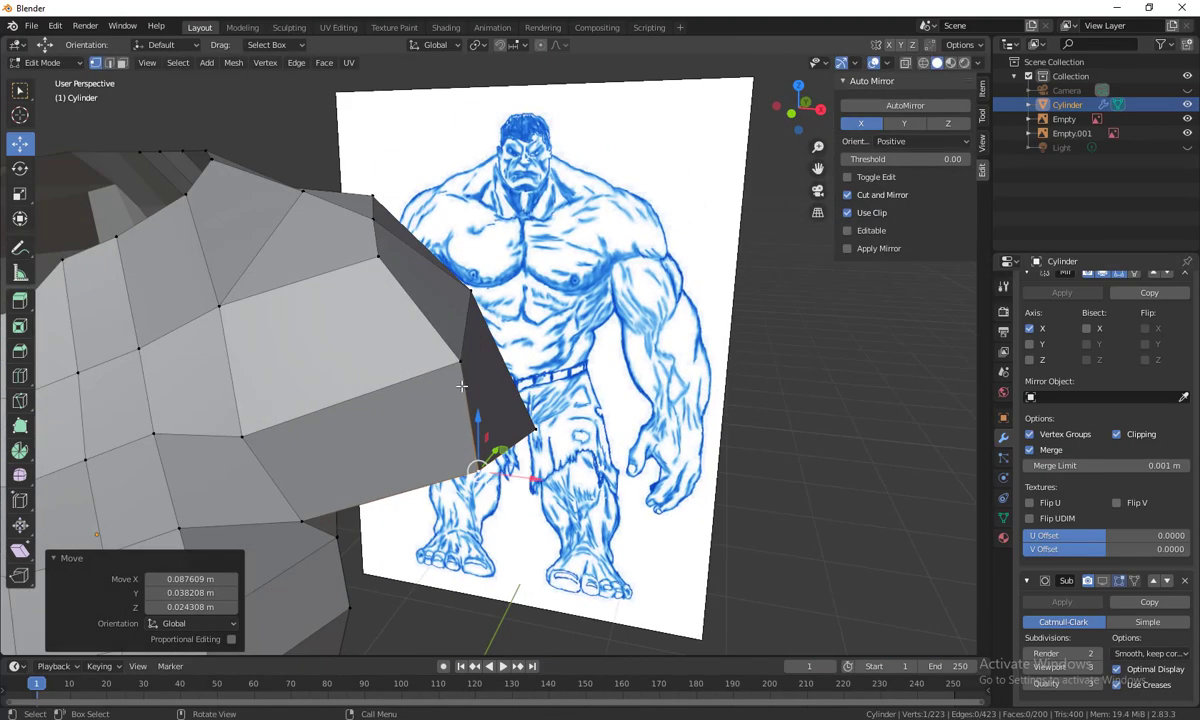
Pull the two front deltoid vertices at the shoulder end inward toward the chest to round the front
left_click(459, 362)
key("g")
left_click(403, 368)
left_click(378, 257)
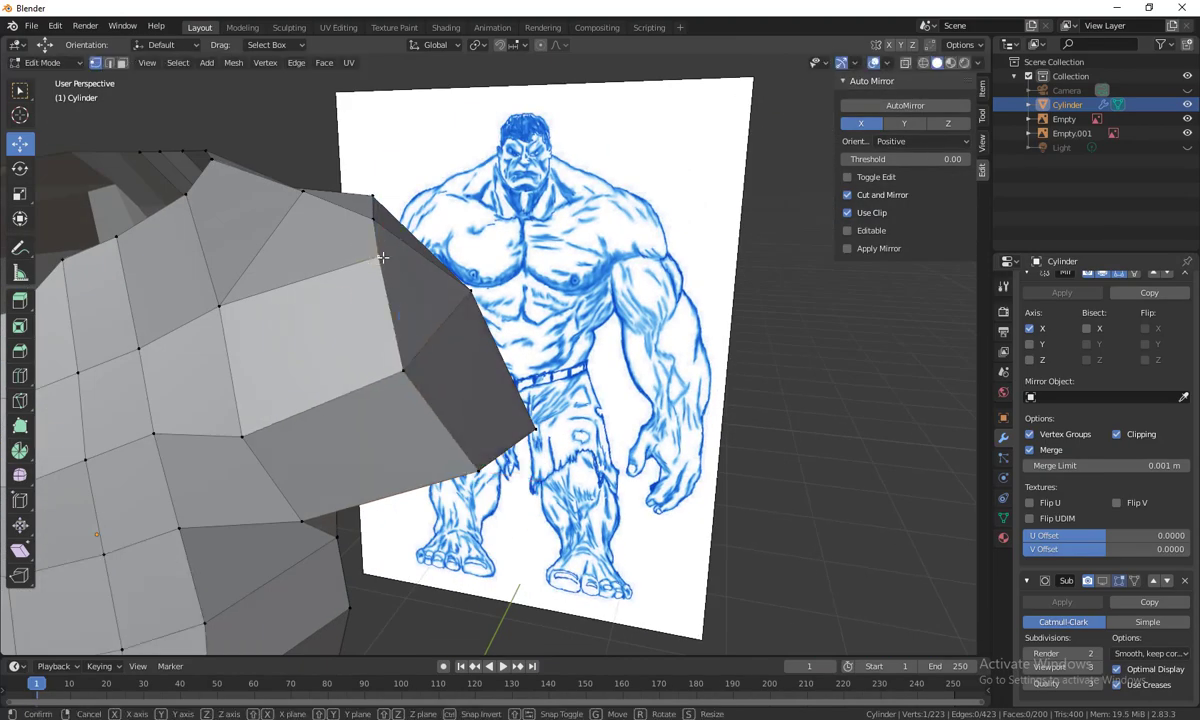
key("g")
left_click(324, 285)
Move the middle vertex on top of the shoulder about 0.048 m in X, -0.068 m in Y and -0.006 m in Z
middle_click_drag(321, 281, 481, 373)
middle_click_drag(623, 439, 502, 286)
left_click(530, 312)
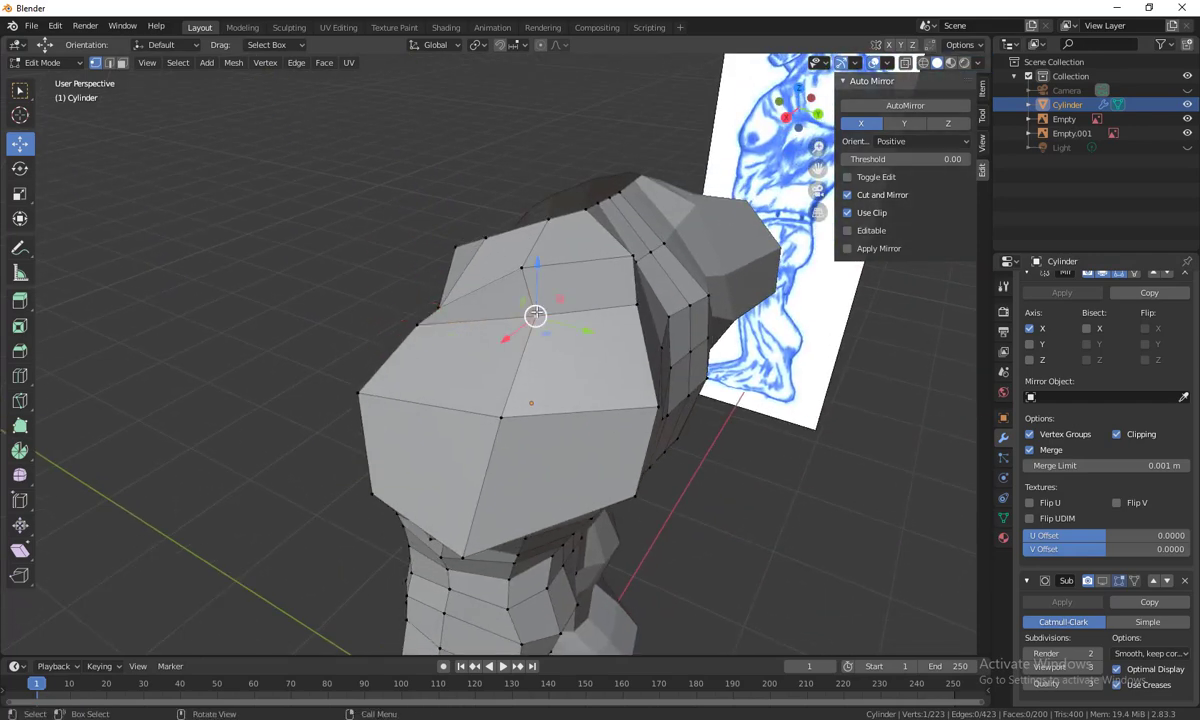
key("g")
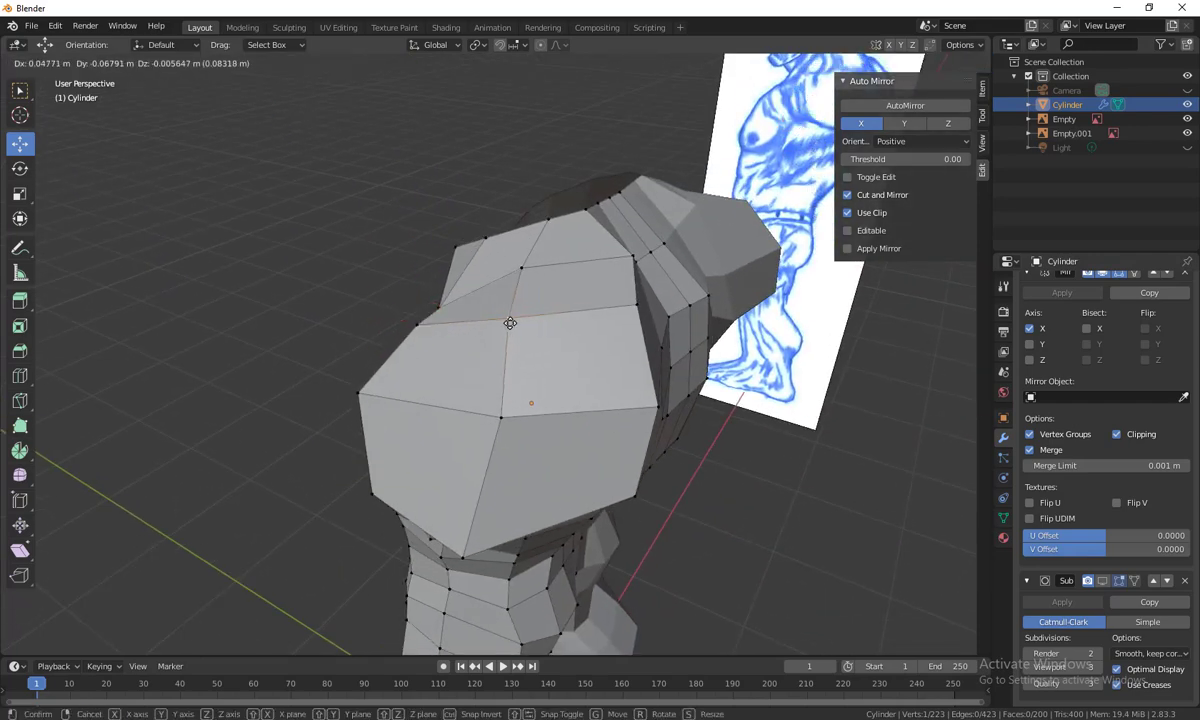
left_click(510, 323)
Select the rear upper shoulder vertex near the back and slide it outward along the X axis
middle_click_drag(510, 323, 625, 345)
left_click(715, 328)
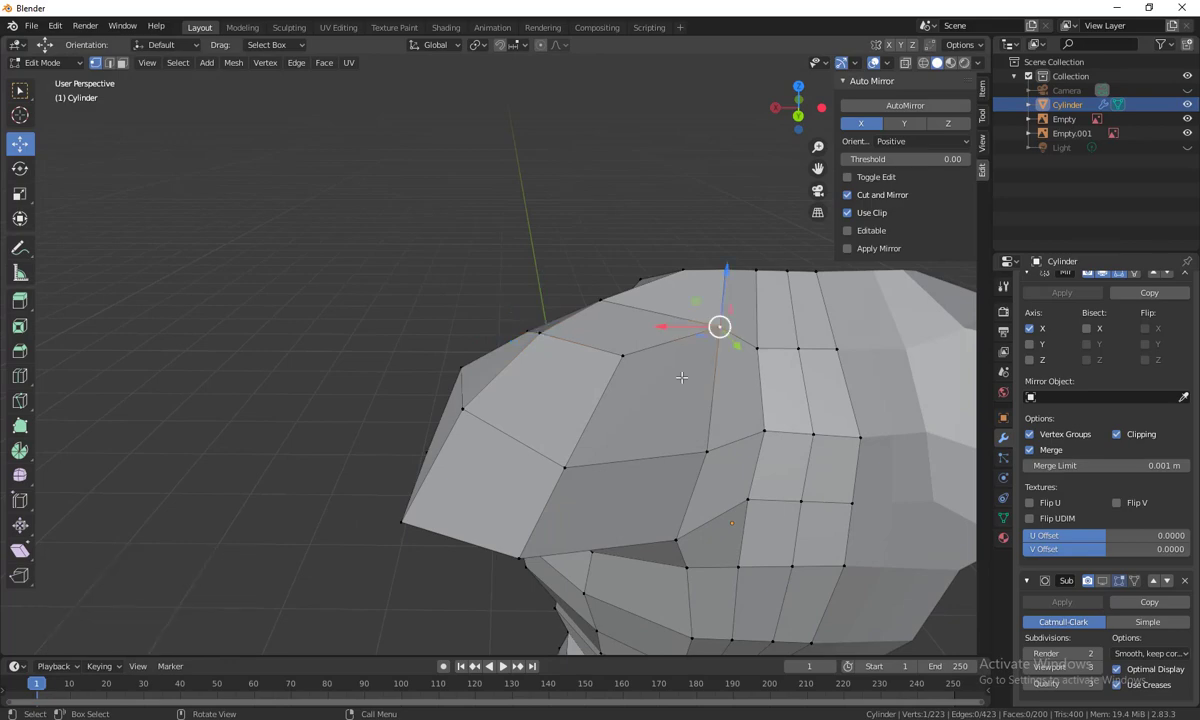
middle_click_drag(681, 377, 678, 349)
key("g")
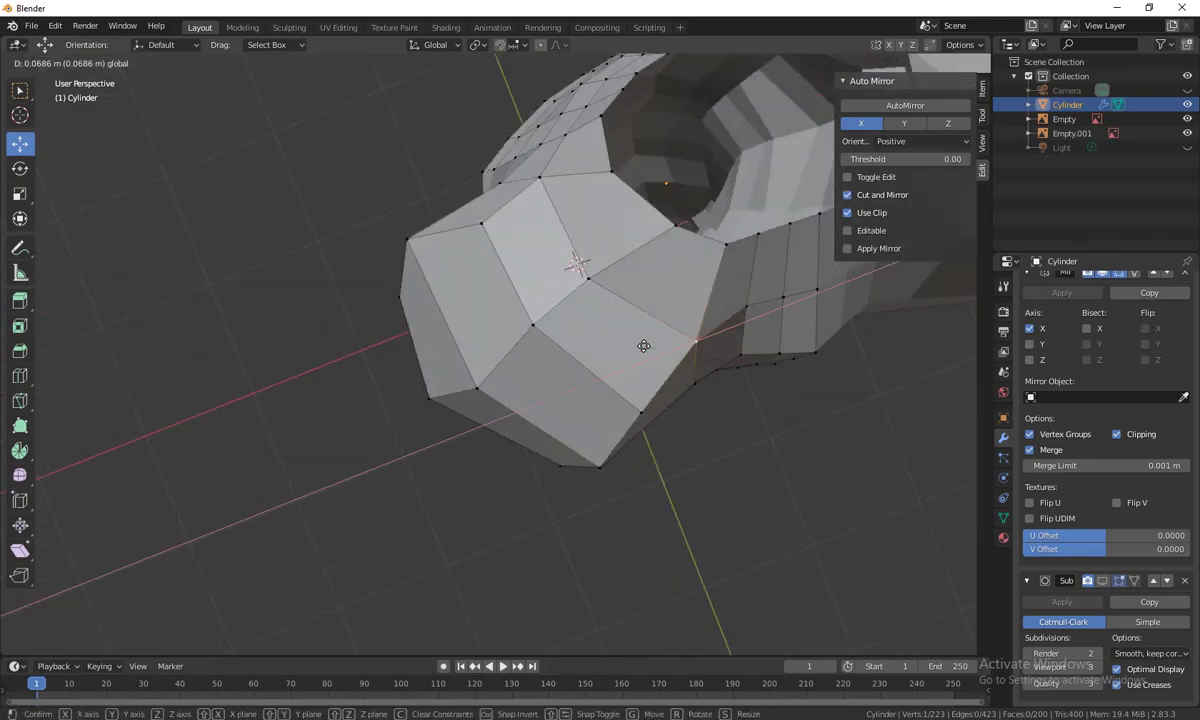
left_click(640, 350)
Move the rear upper shoulder vertex forward along the Y axis
middle_click_drag(680, 429, 668, 378)
left_click(664, 367)
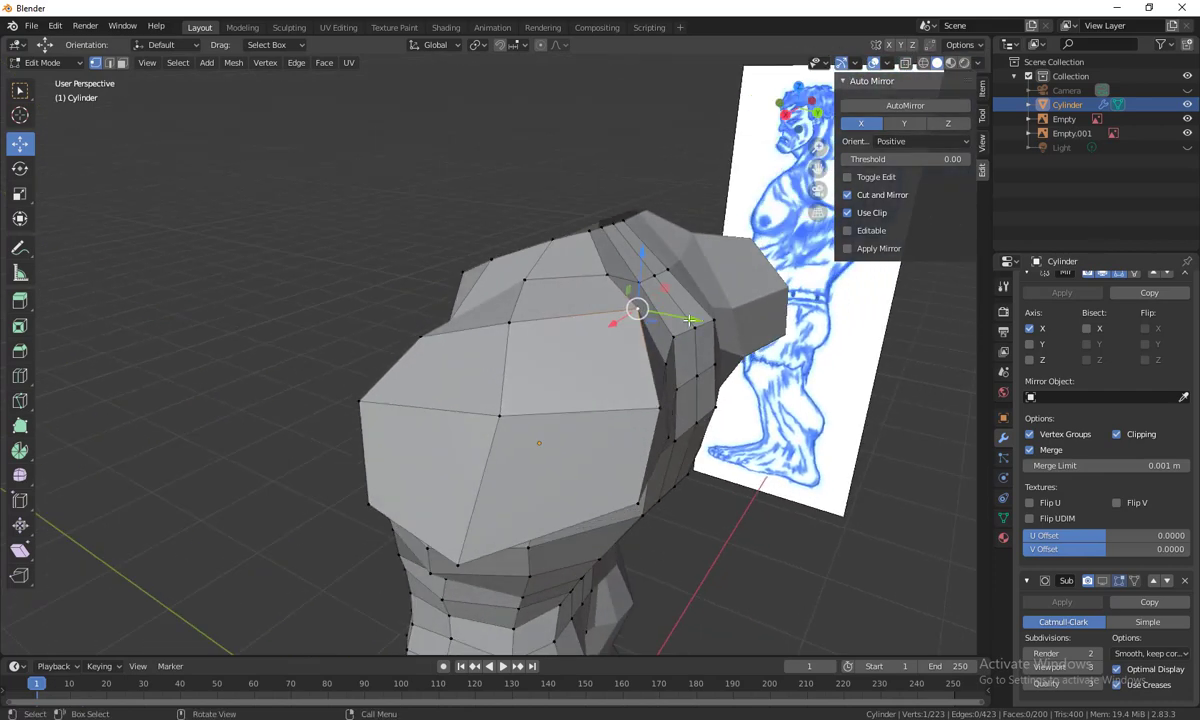
left_click_drag(690, 319, 655, 322)
middle_click_drag(655, 322, 560, 320)
Adjust the height of a shoulder vertex along Z and raise the lowest vertex of the shoulder end about 0.045 m
left_click(490, 338)
left_click_drag(490, 282, 493, 280)
middle_click_drag(493, 280, 478, 446)
left_click(475, 445)
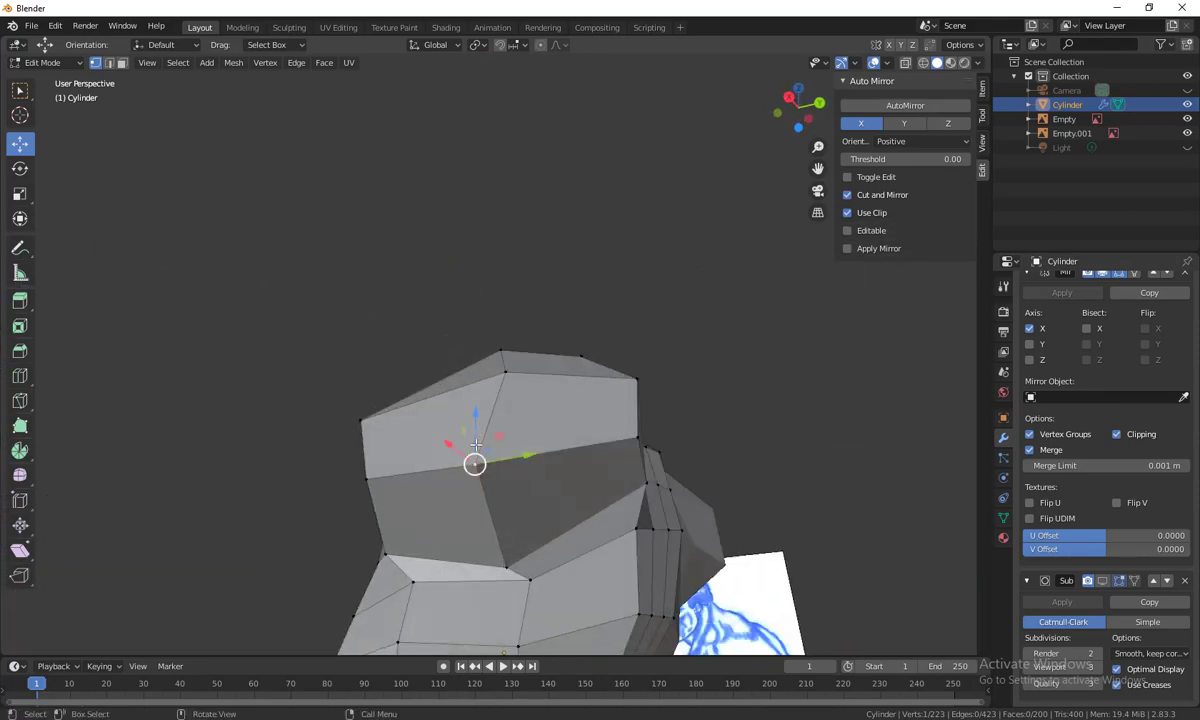
left_click_drag(478, 417, 479, 408)
middle_click_drag(563, 455, 652, 477)
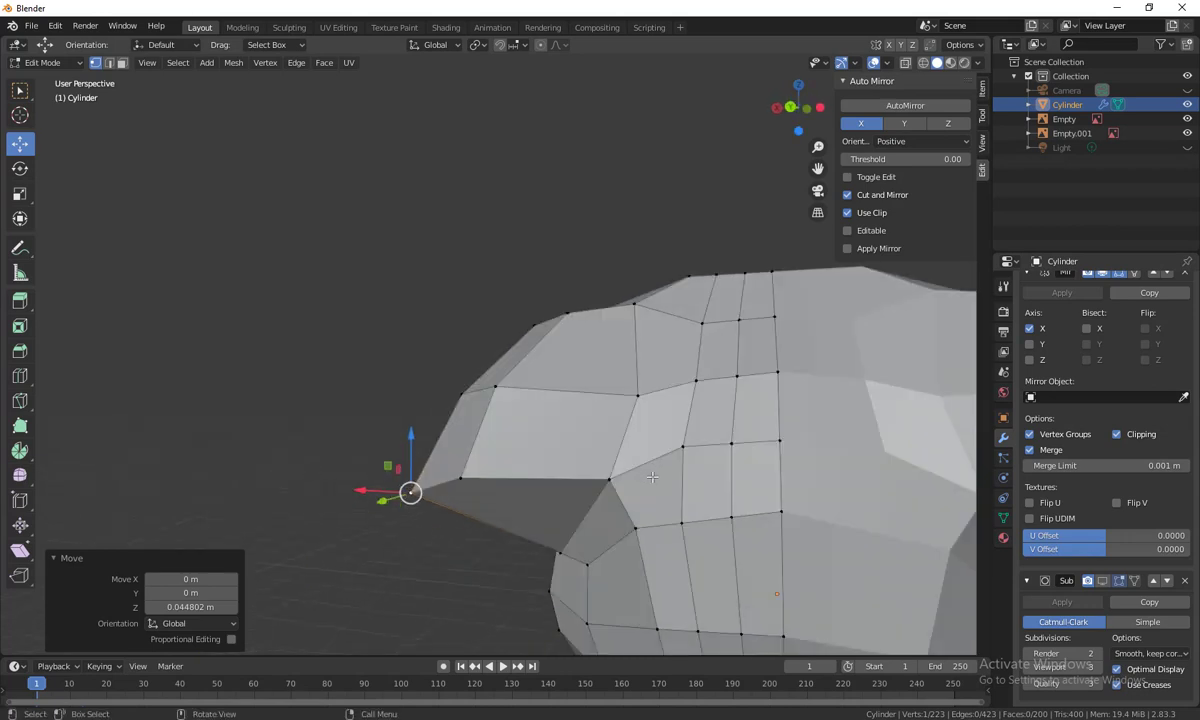
Lower the rear armpit vertex about 0.086 m and adjust the neighbouring lower-rim and mid-shoulder vertices on the back
left_click(600, 481)
left_click_drag(600, 481, 598, 511)
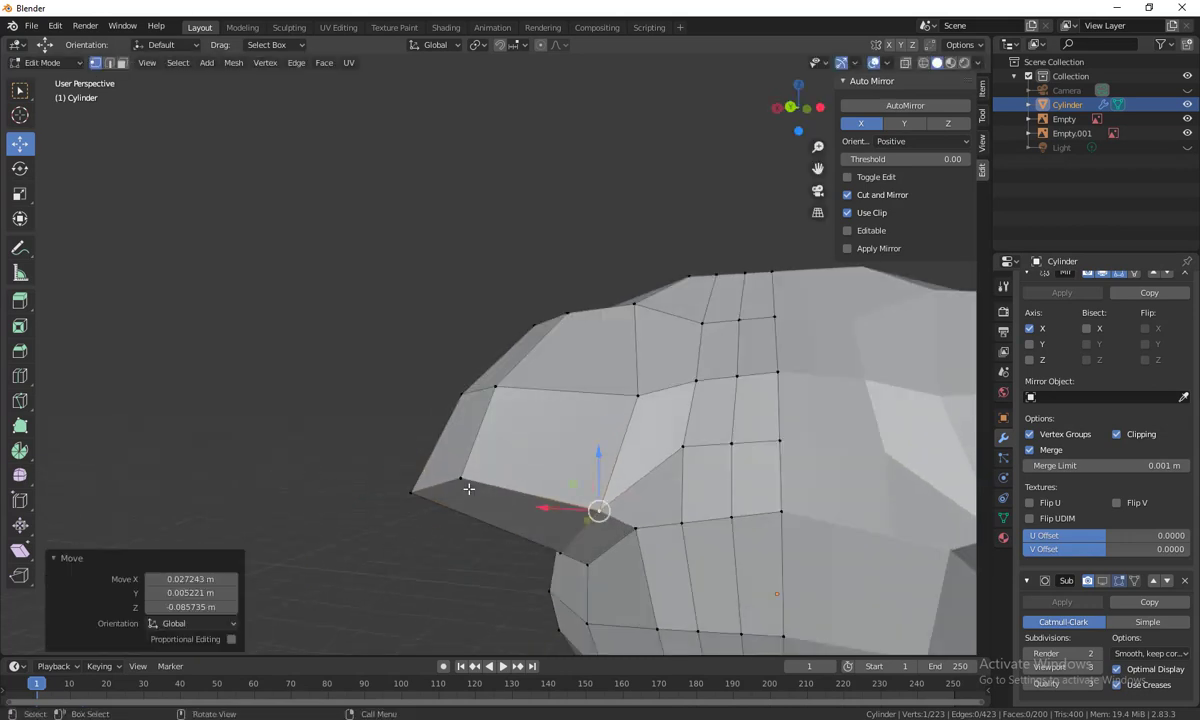
left_click(463, 476)
left_click_drag(461, 476, 467, 497)
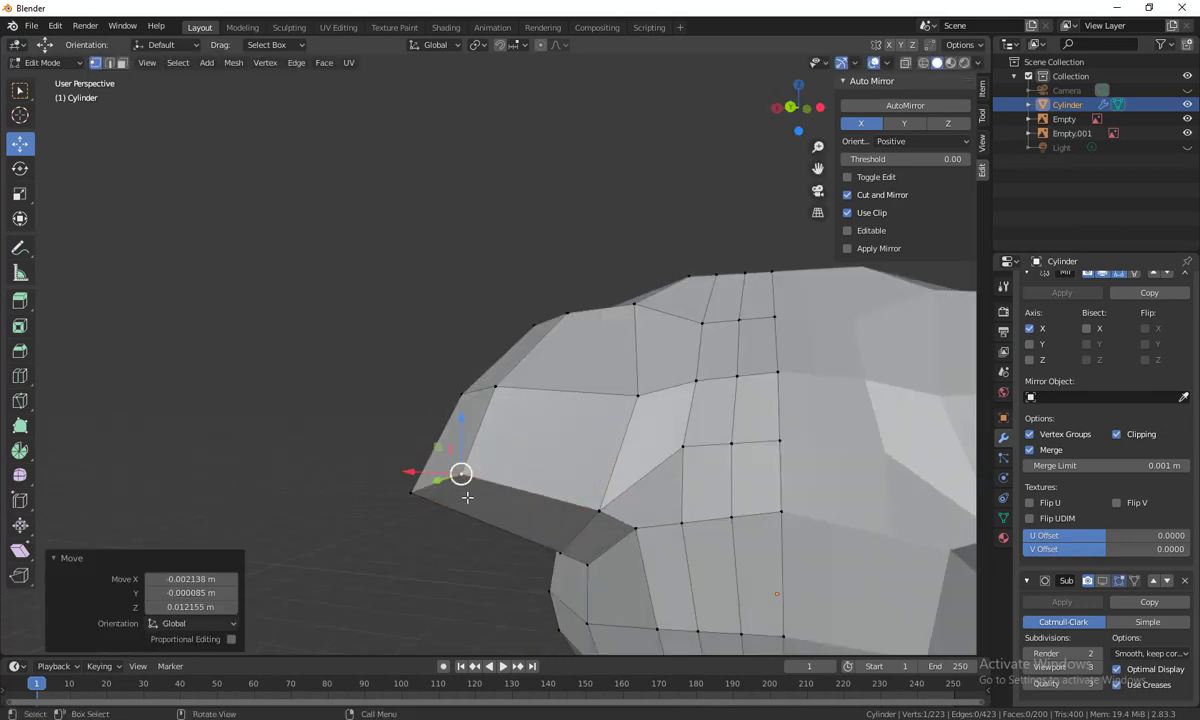
left_click(637, 395)
left_click_drag(637, 395, 620, 395)
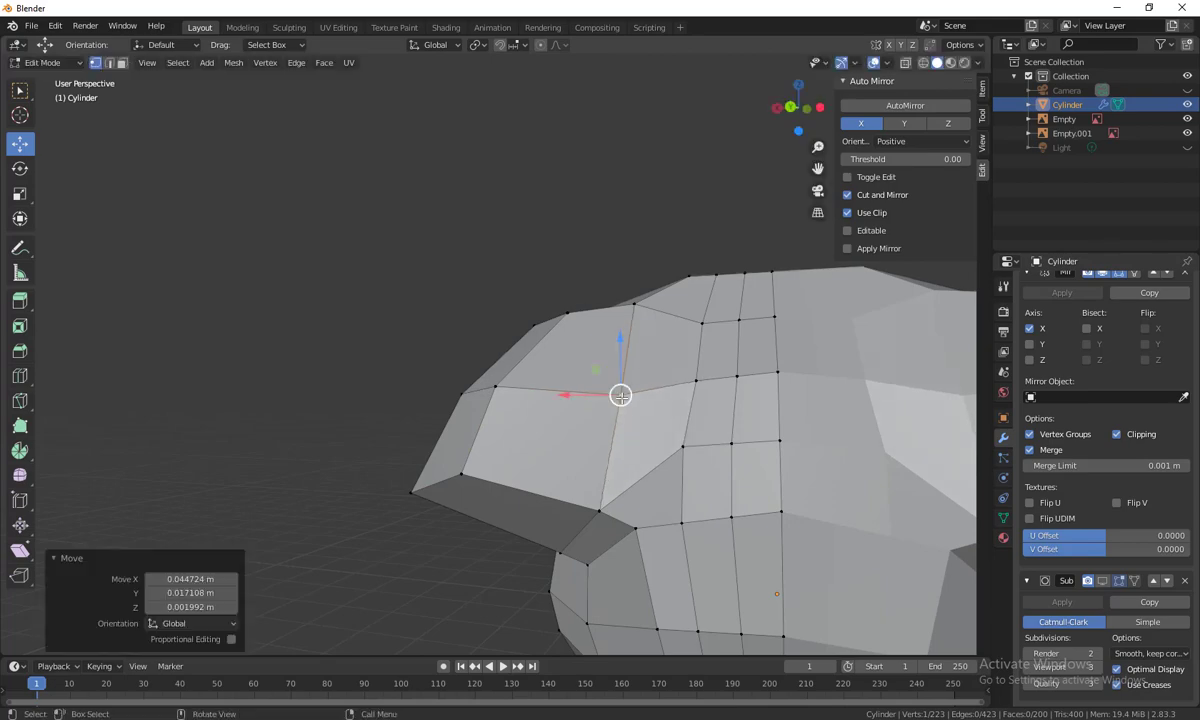
Adjust a front shoulder vertex and move the middle vertex on the shoulder's outer lower edge about 0.026 m in X and 0.023 m in Z
left_click(682, 444)
middle_click_drag(682, 444, 479, 418)
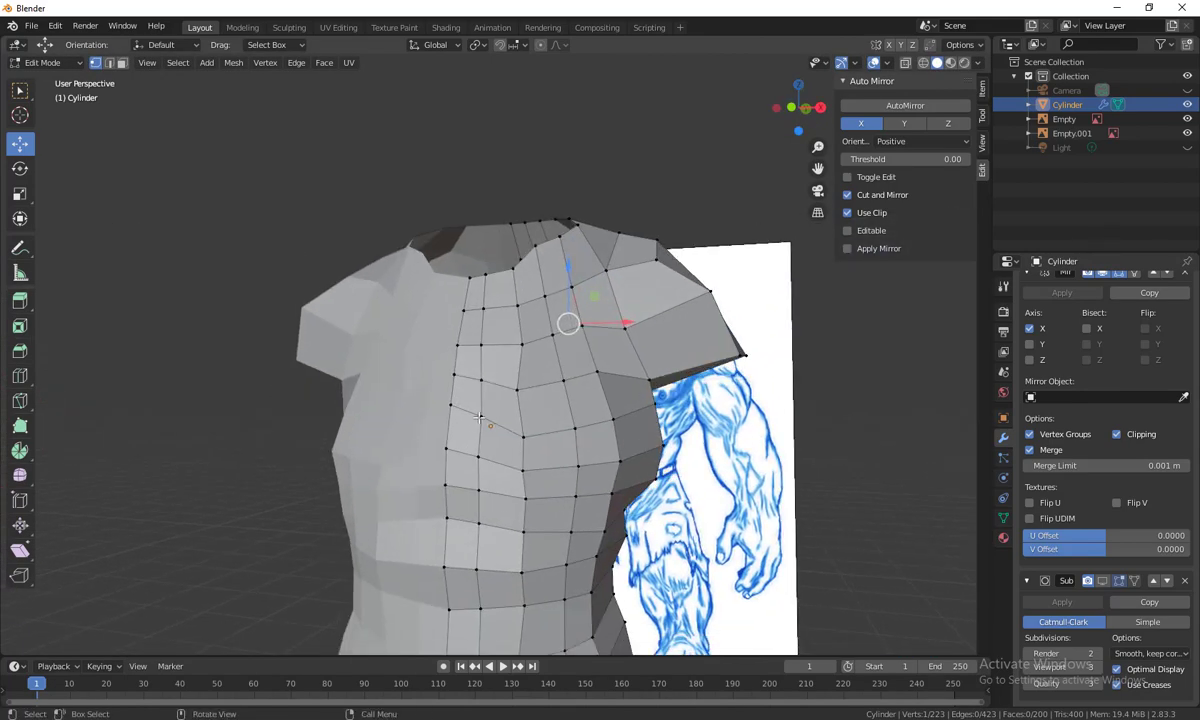
middle_click_drag(682, 343, 653, 401)
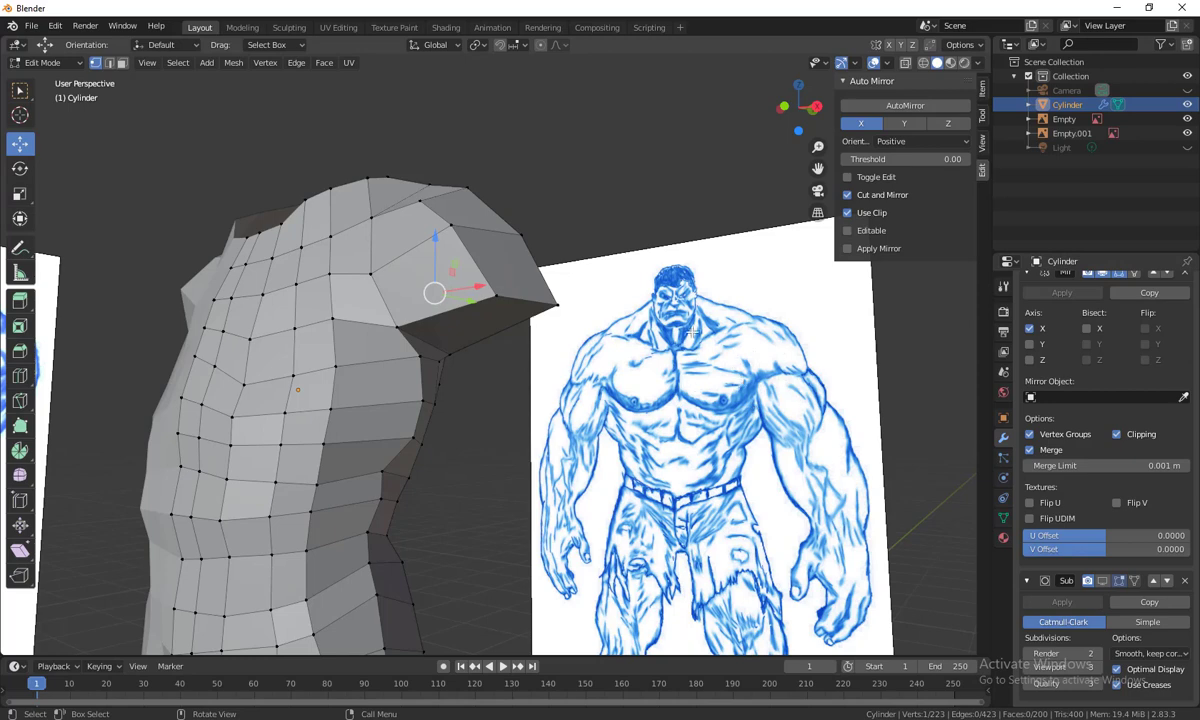
middle_click_drag(403, 370, 446, 375)
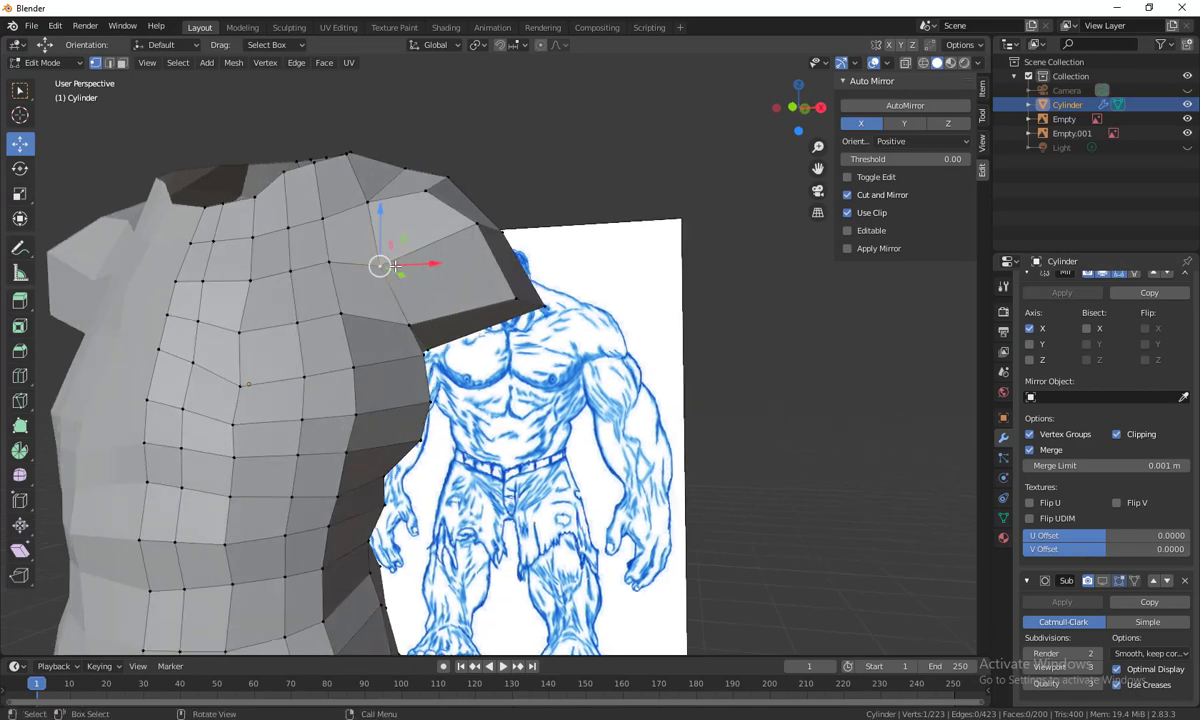
left_click_drag(393, 265, 390, 250)
middle_click_drag(390, 250, 415, 410)
key("g")
left_click(540, 352)
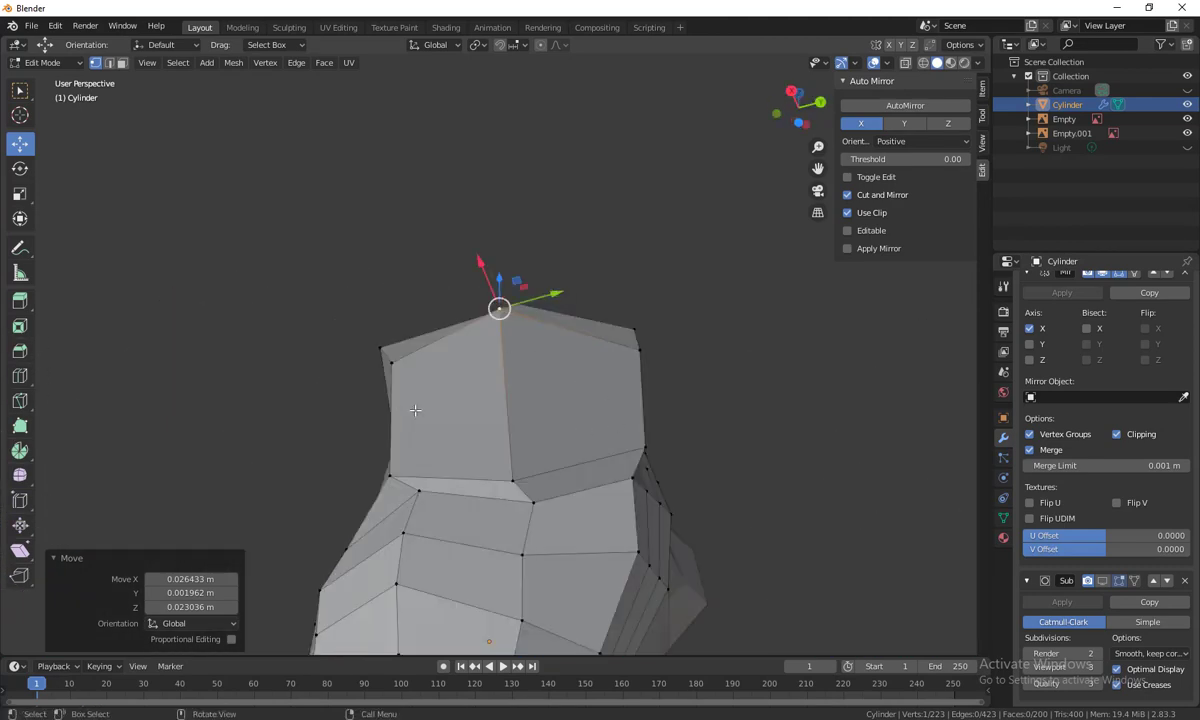
Delete the two faces closing the underside of the shoulder to open the arm hole
middle_click_drag(584, 441, 677, 477)
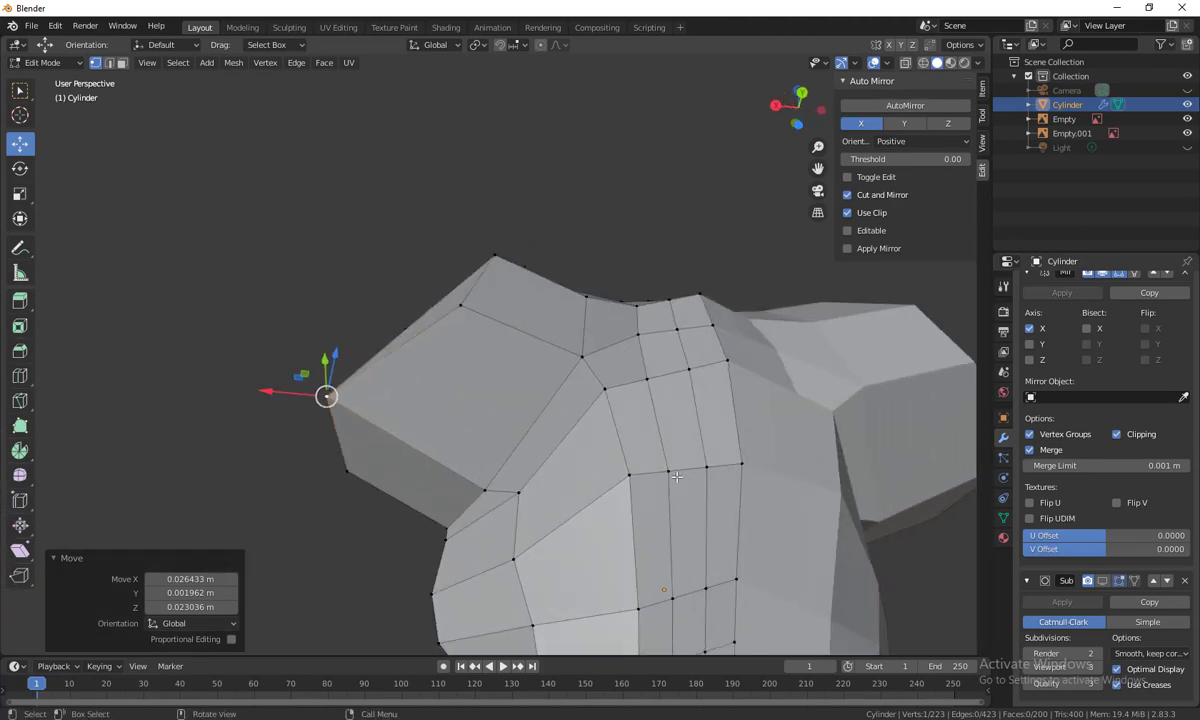
middle_click_drag(528, 427, 580, 404)
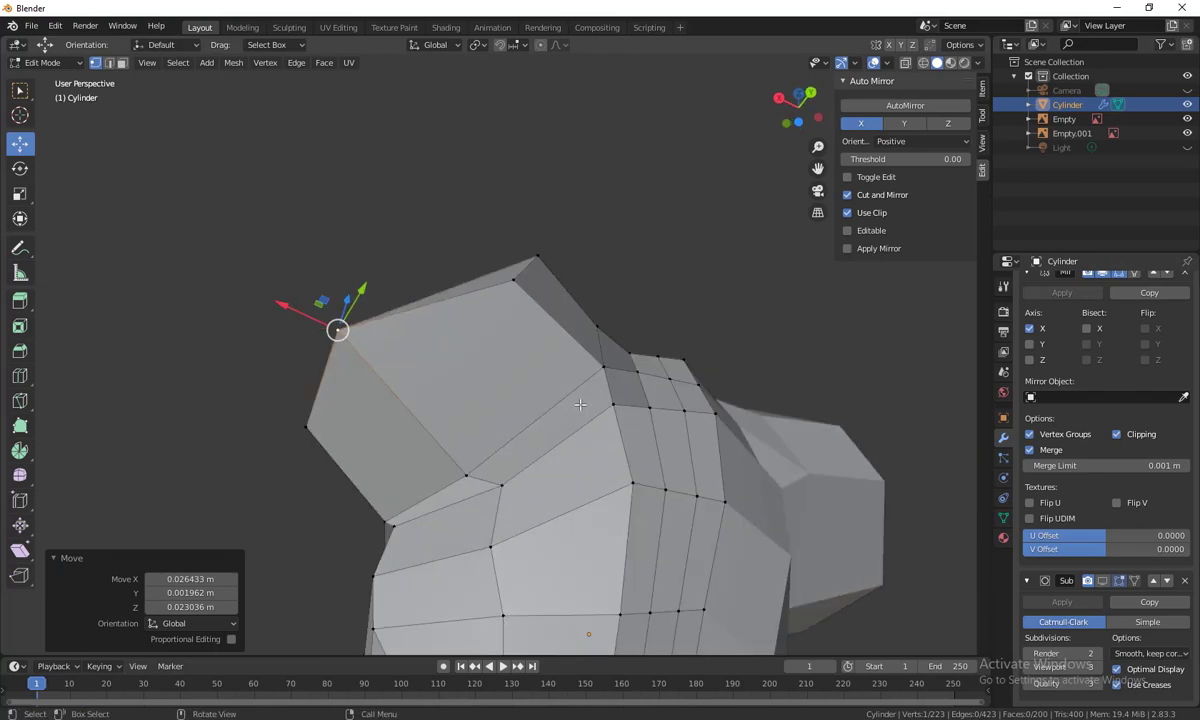
key("3")
left_click(516, 376)
left_click(412, 436, "ctrl")
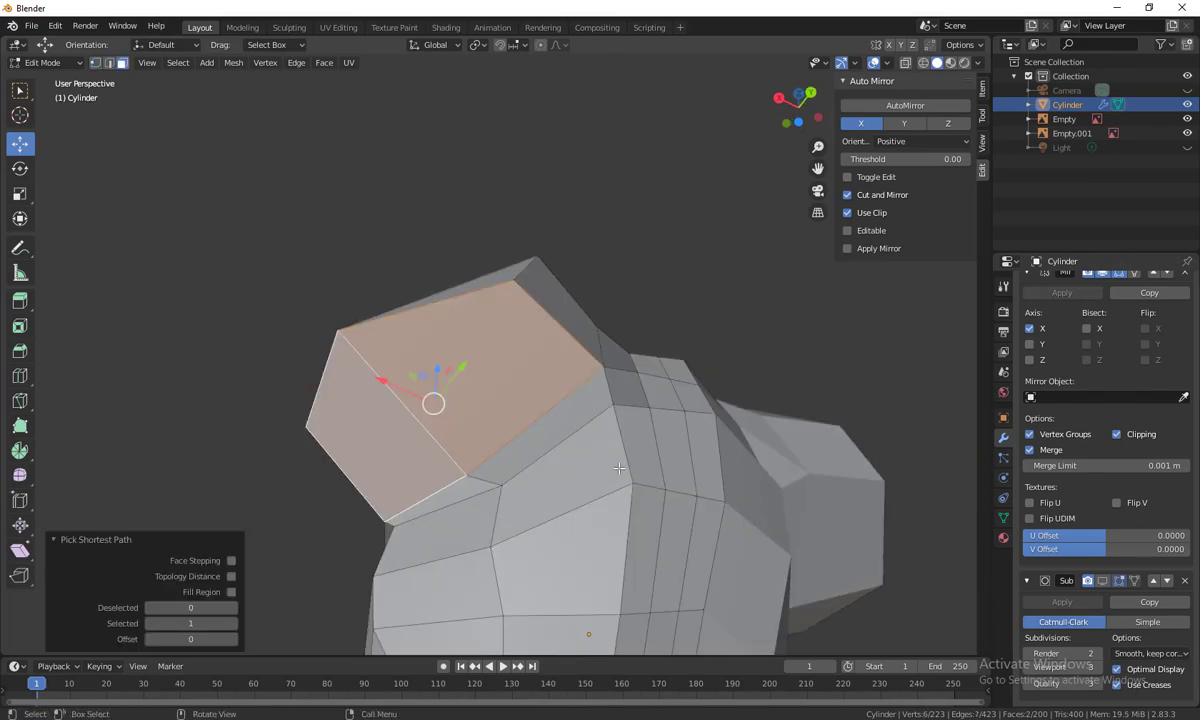
middle_click_drag(412, 436, 436, 226)
key("x")
left_click(688, 487)
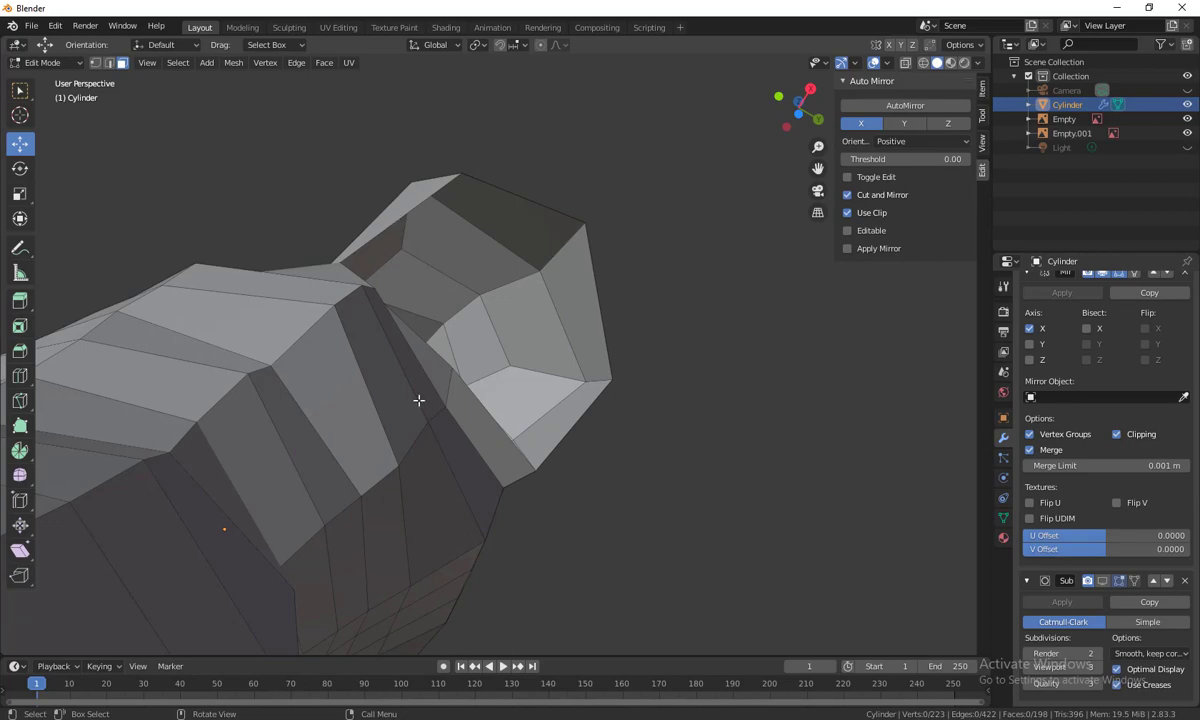
Add one centred loop cut around the shoulder and scale the new loop up to about 1.03
middle_click_drag(585, 328, 579, 474)
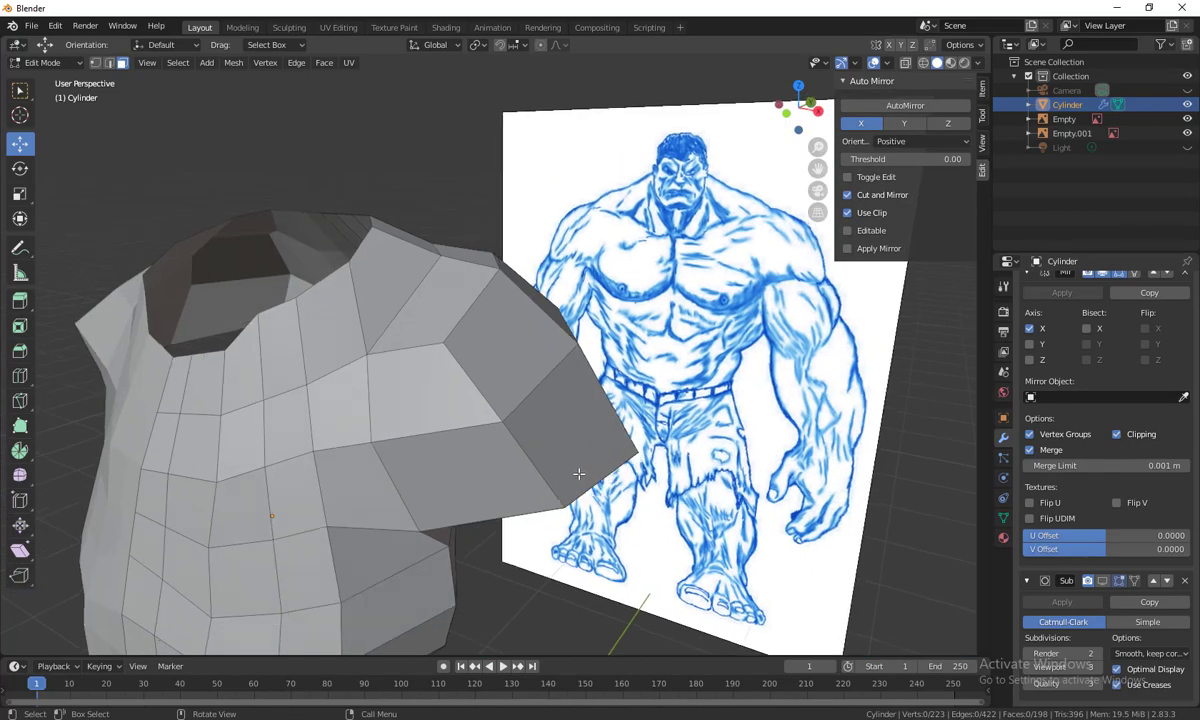
key("ctrl+r")
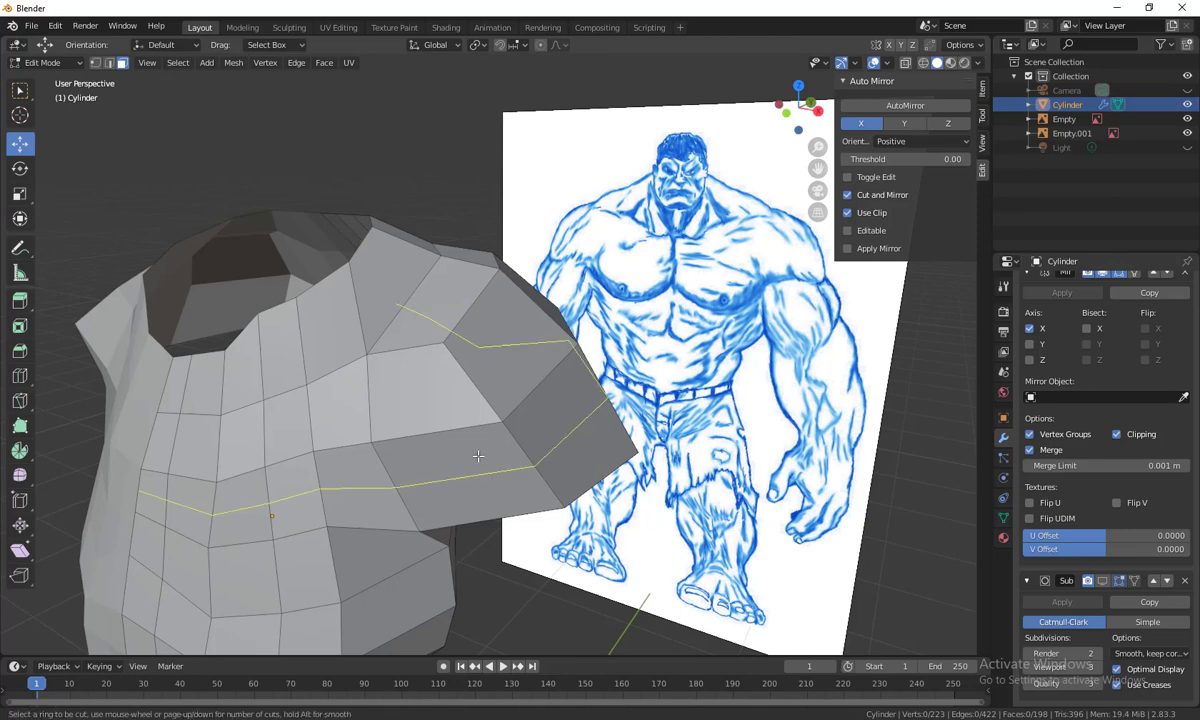
left_click(442, 419)
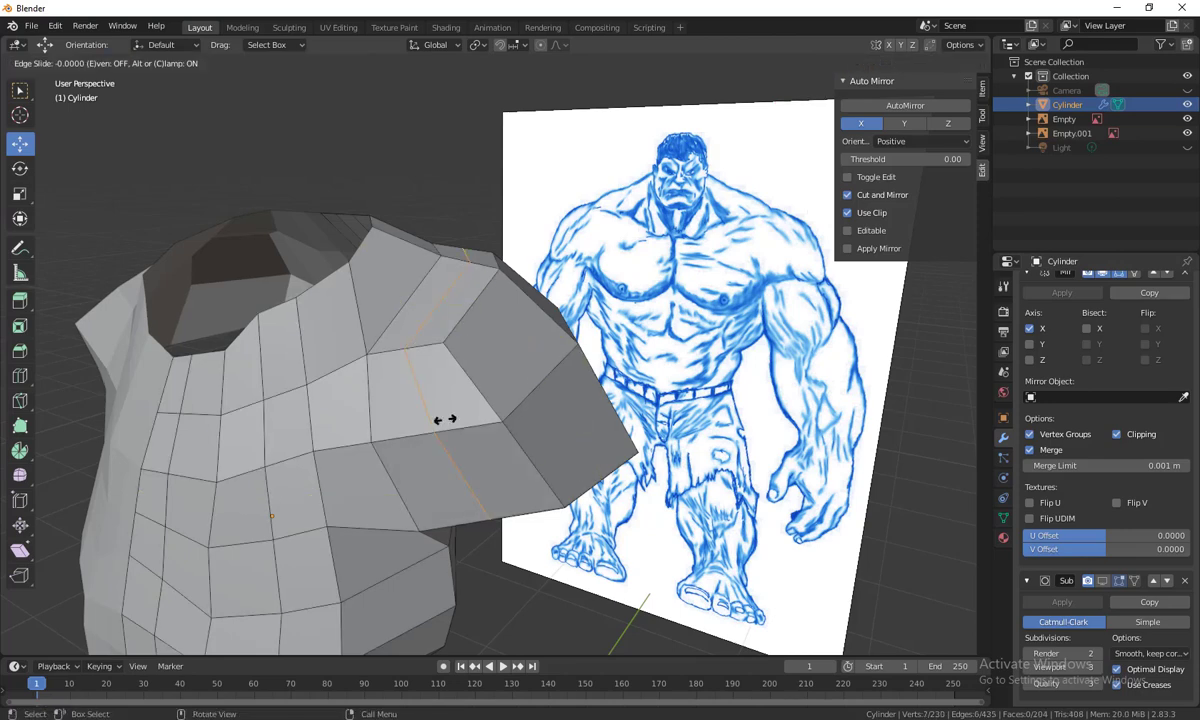
left_click(444, 419)
middle_click_drag(529, 479, 529, 380)
middle_click_drag(555, 456, 730, 486)
key("s")
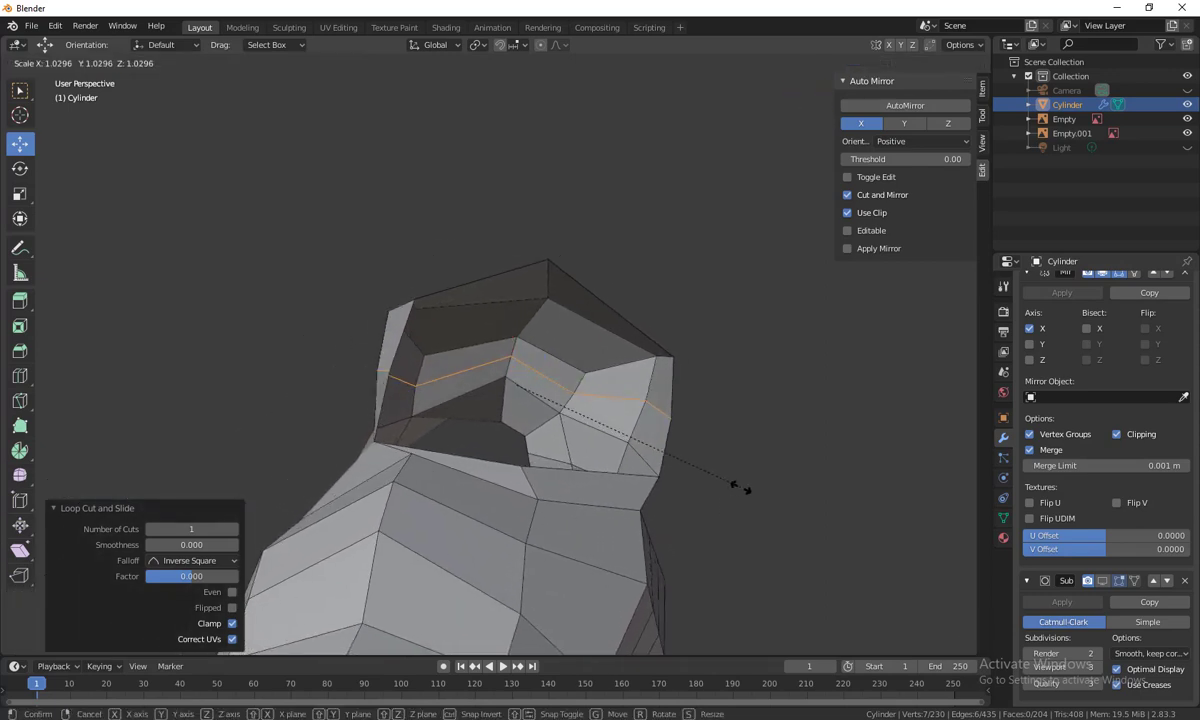
left_click(745, 485)
Select the two corner vertices on the lower rim of the arm hole and scale them to about 0.79
middle_click_drag(567, 484, 512, 540)
key("1")
left_click(675, 454)
key("s")
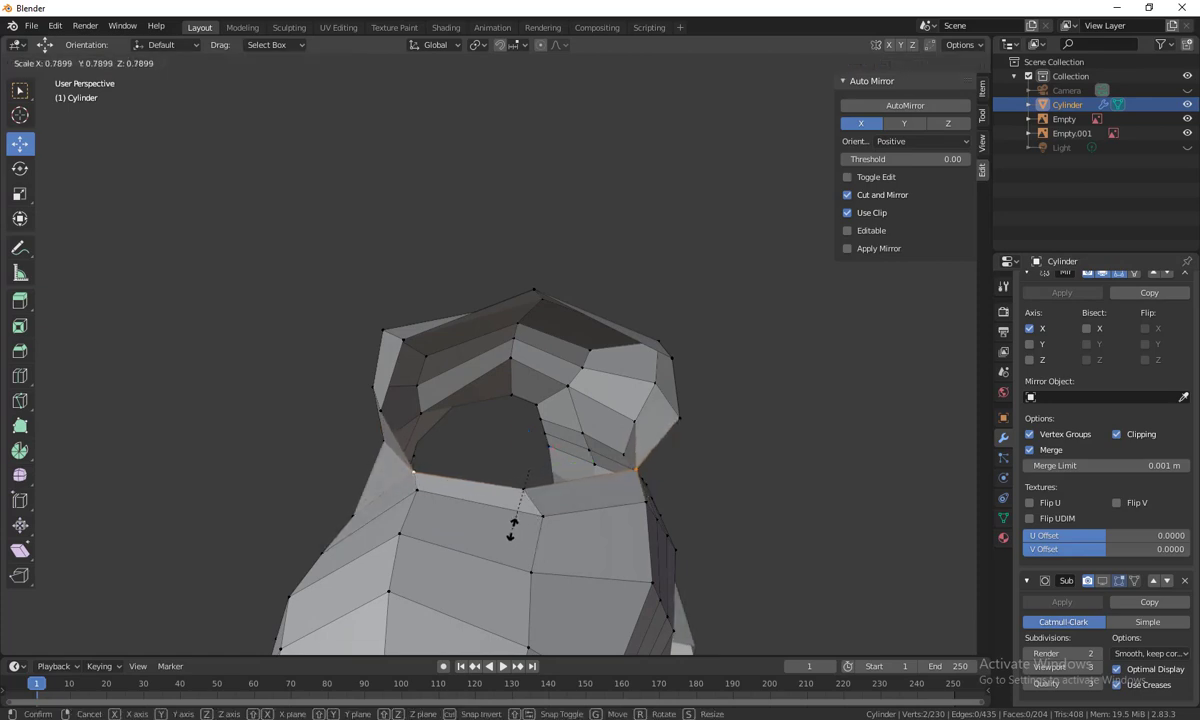
left_click(512, 528)
Move the middle torso vertex just below the arm hole about -0.052 m along Y
left_click(542, 515)
key("g")
key("y")
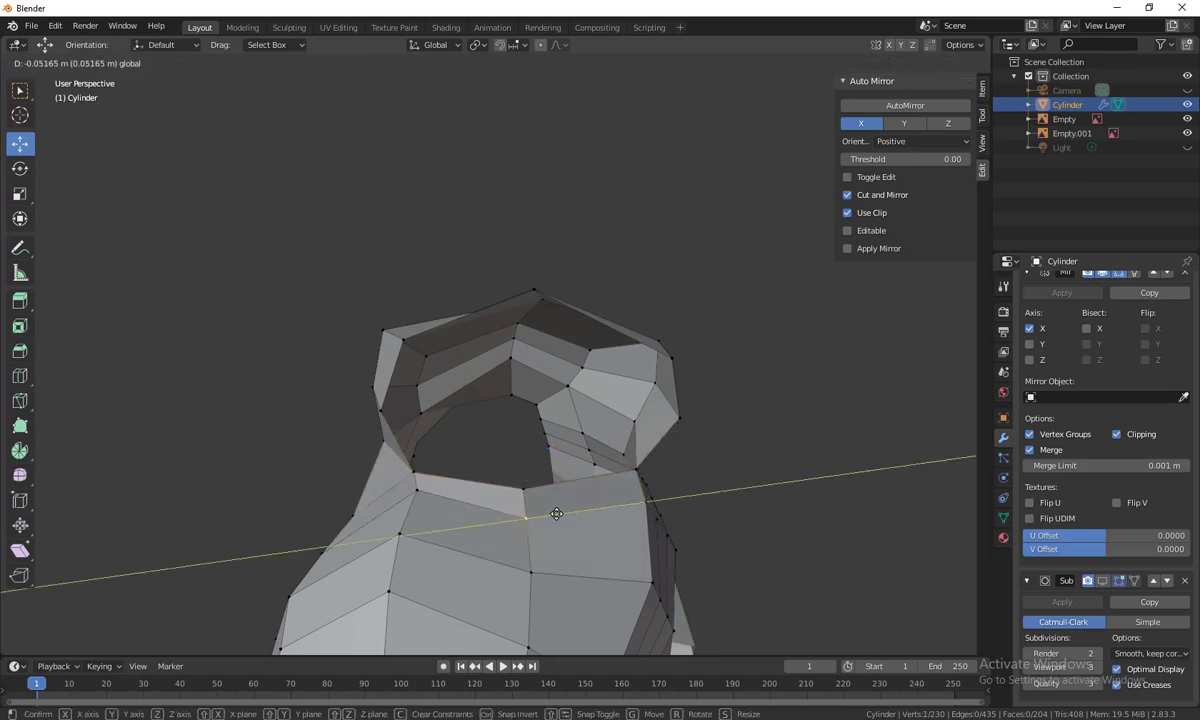
left_click(556, 514)
Move the selected arm-hole rim vertices about 0.093 m in X, -0.107 m in Y and -0.028 m in Z
middle_click_drag(556, 514, 613, 378)
left_click(601, 259)
middle_click_drag(601, 259, 668, 457)
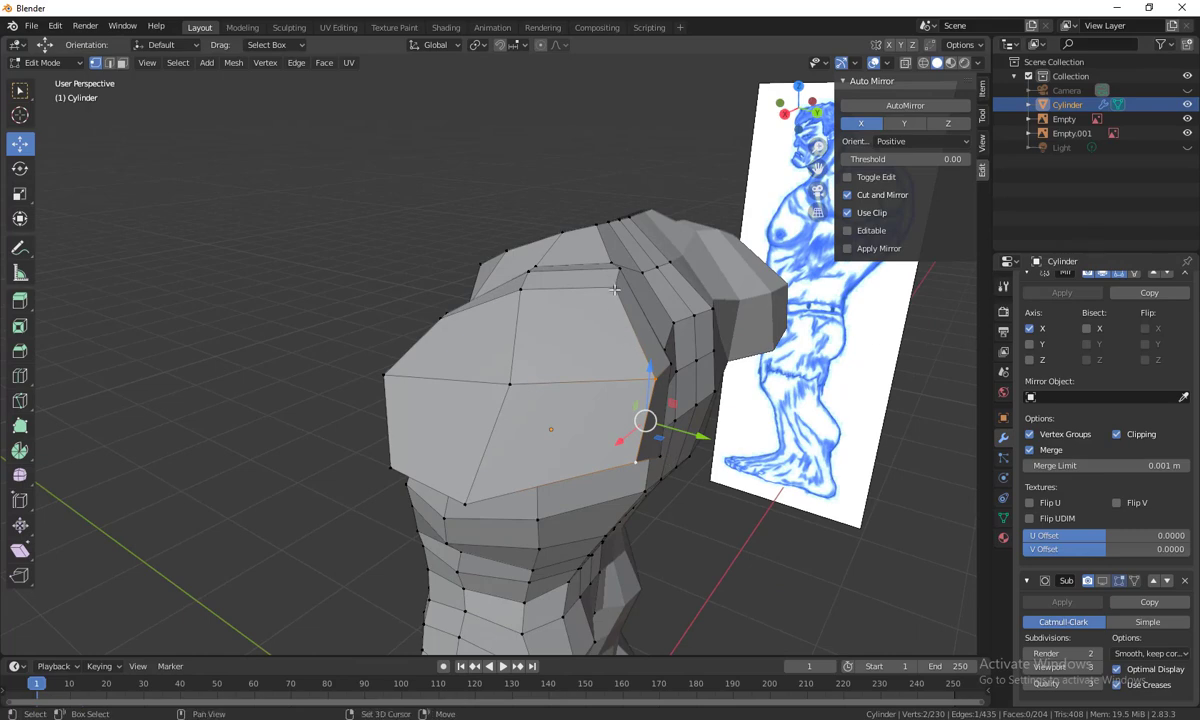
middle_click_drag(691, 532, 643, 415)
key("g")
left_click(622, 466)
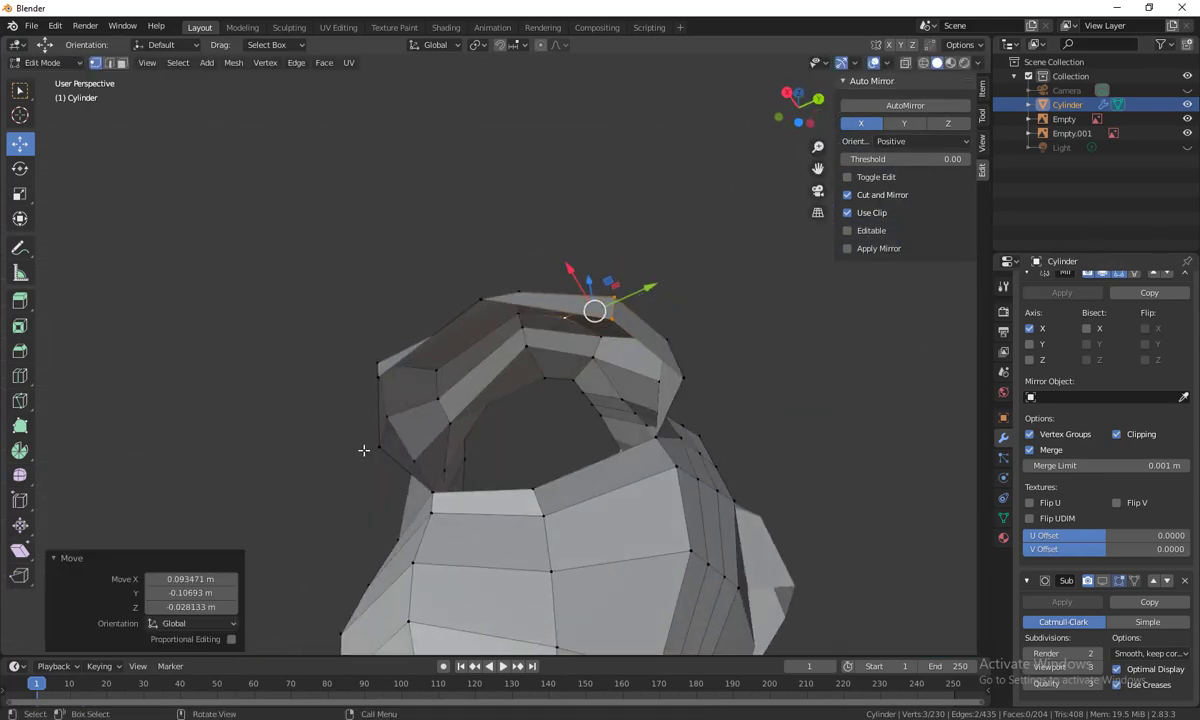
Nudge the selected front shoulder vertices and shift a vertex on the upper chest to even out the surface
middle_click_drag(363, 450, 657, 548)
left_click(425, 330)
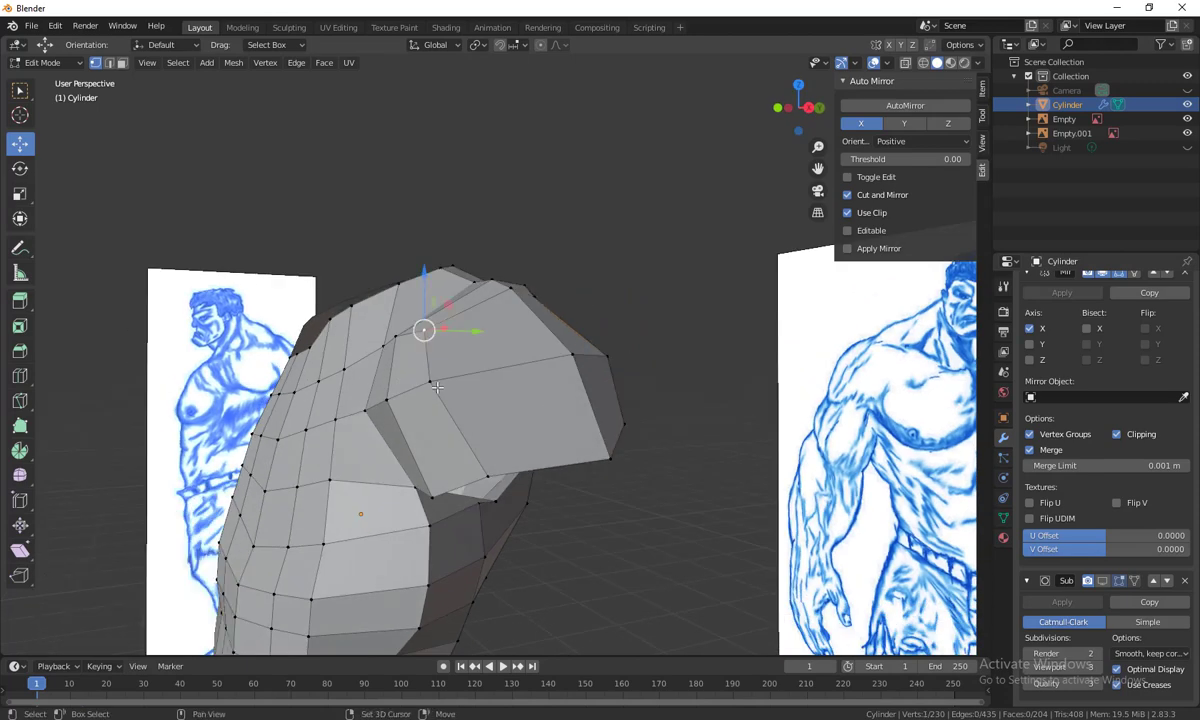
left_click(487, 471, "shift")
middle_click_drag(487, 471, 461, 349)
mouse_move(483, 343)
left_mouse_down()
mouse_move(505, 343)
mouse_move(481, 340)
left_mouse_up()
middle_click_drag(481, 340, 500, 420)
left_click(498, 424)
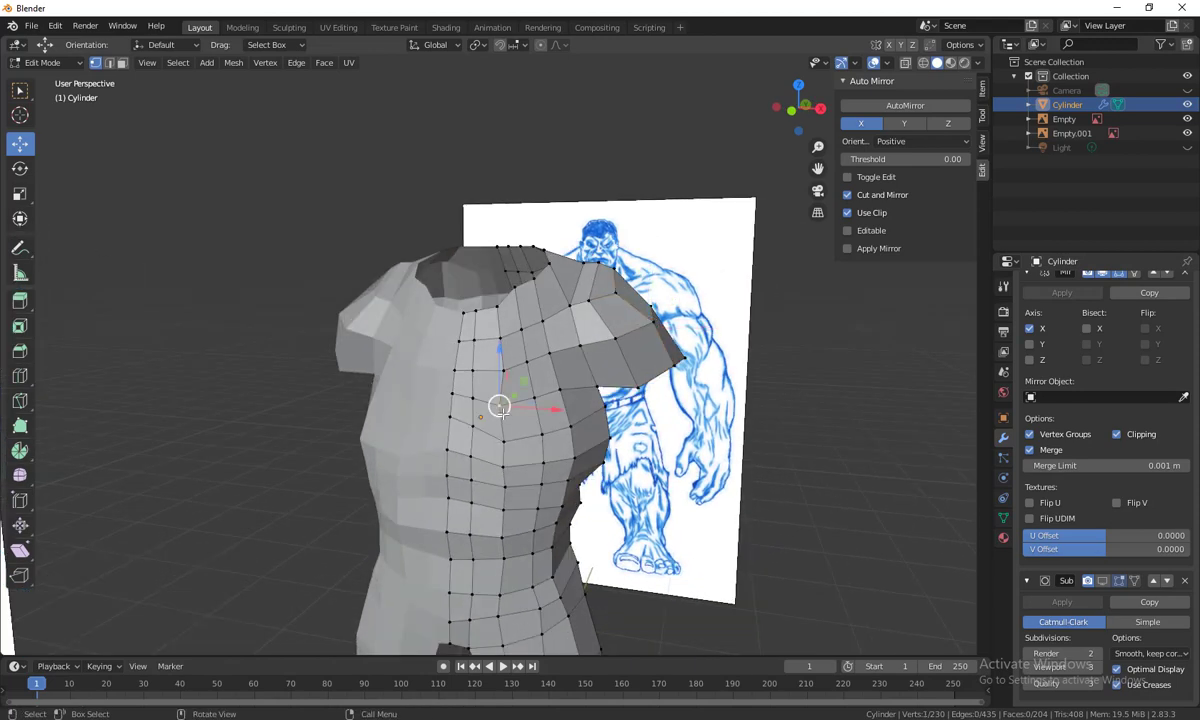
left_click_drag(499, 407, 492, 398)
Lower the front neck-opening vertex about 0.046 m along Z and shift it about 0.015 m along X
middle_click_drag(492, 398, 602, 344)
left_click(525, 218)
key("g")
key("z")
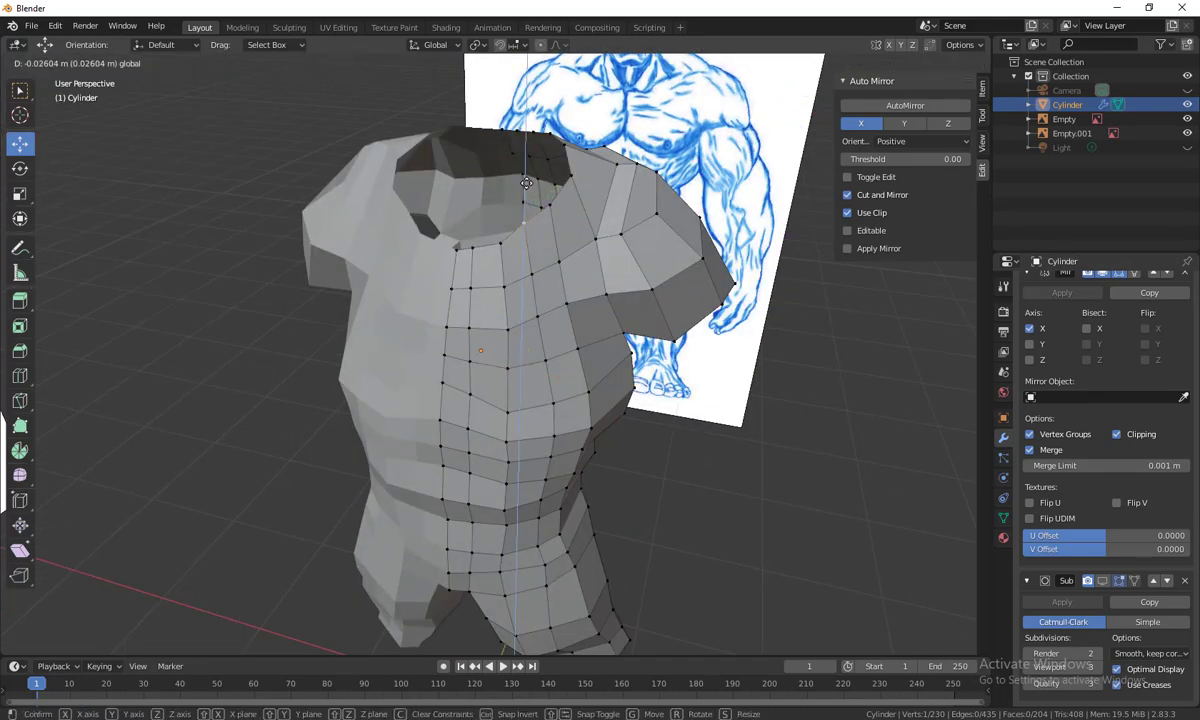
left_click(526, 186)
key("g")
key("x")
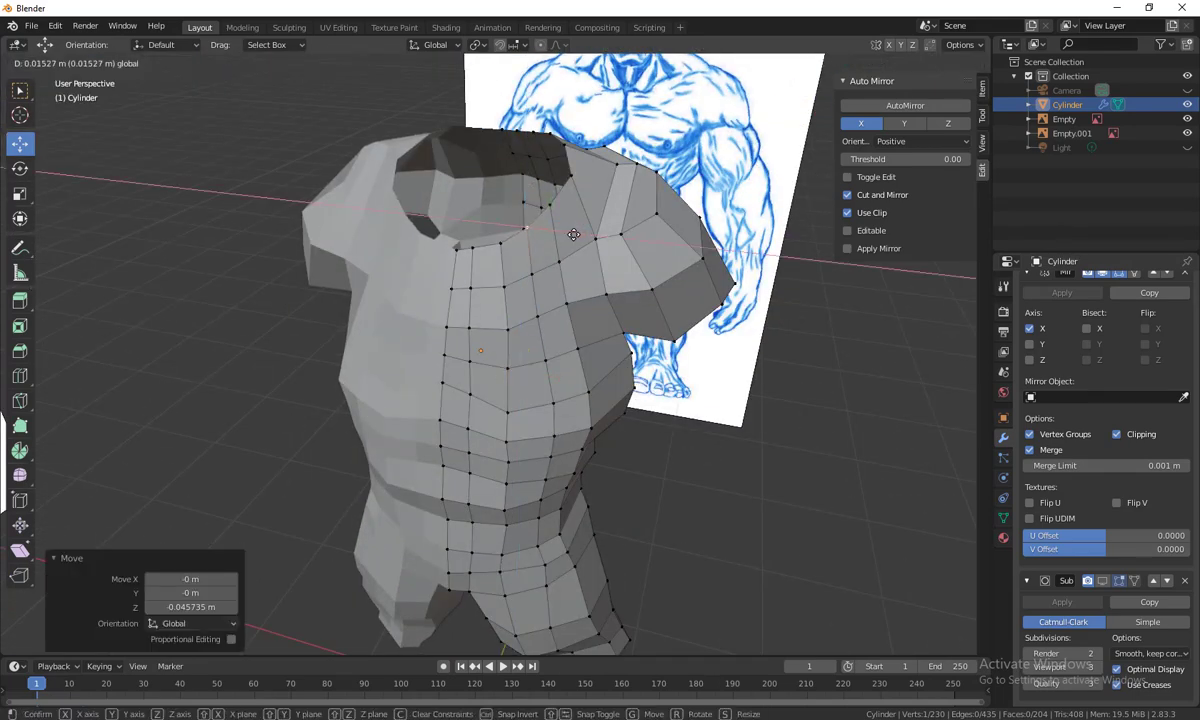
left_click(571, 235)
Spread three vertices along the outer lower rim of the arm hole to space them more evenly
middle_click_drag(571, 236, 576, 390)
left_click(533, 357)
key("g")
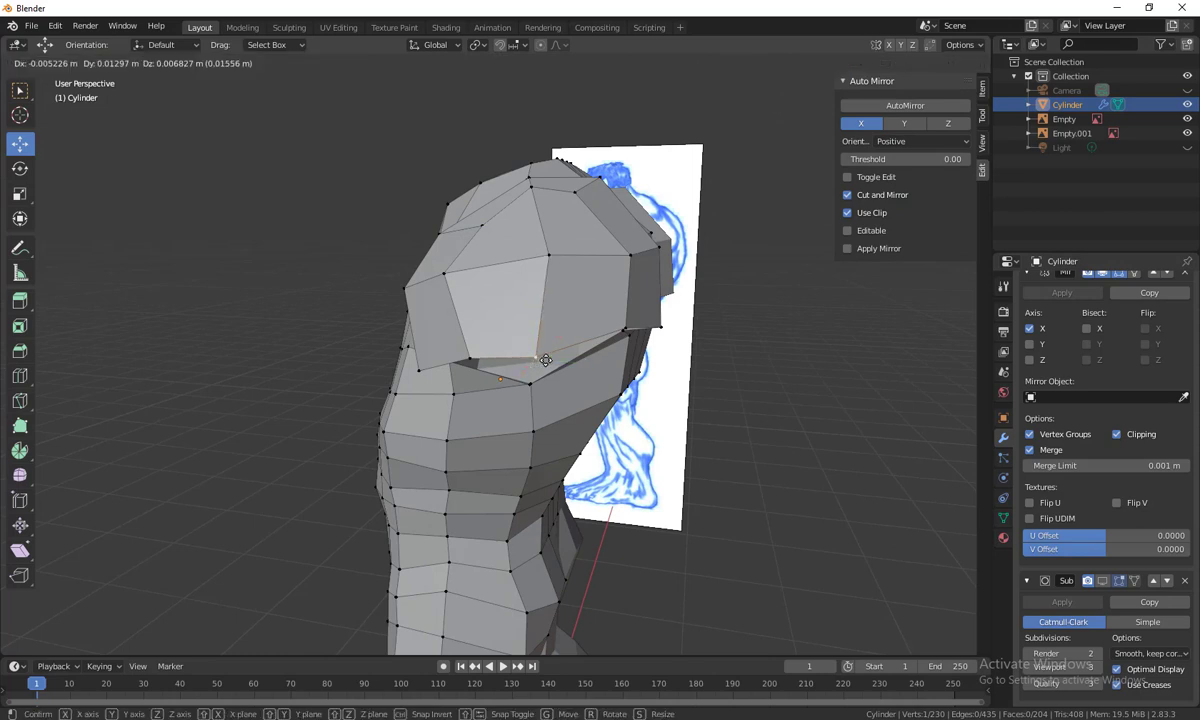
left_click(470, 360)
left_click(470, 360)
key("g")
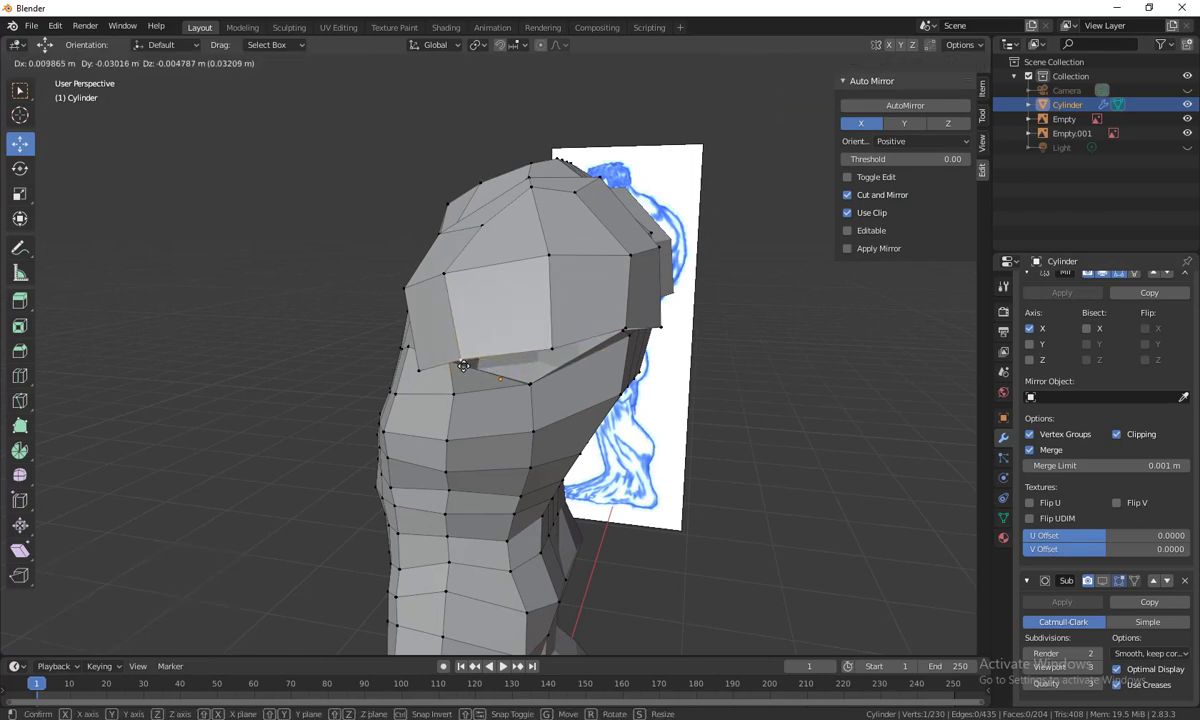
left_click(456, 366)
left_click(626, 328)
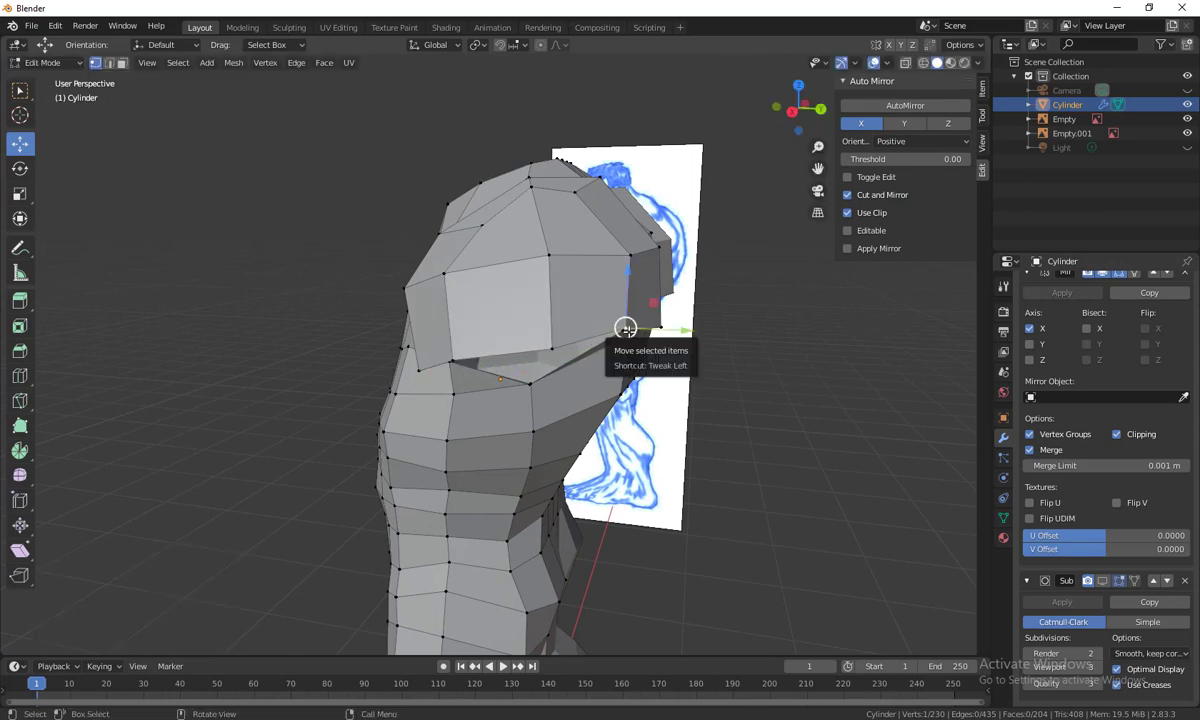
key("g")
left_click(638, 332)
Shift the outer mid-shoulder vertex about -0.016 m in Y and the front upper shoulder vertex about -0.046 m in Y and 0.027 m in Z
left_click(549, 254)
key("g")
left_click(543, 257)
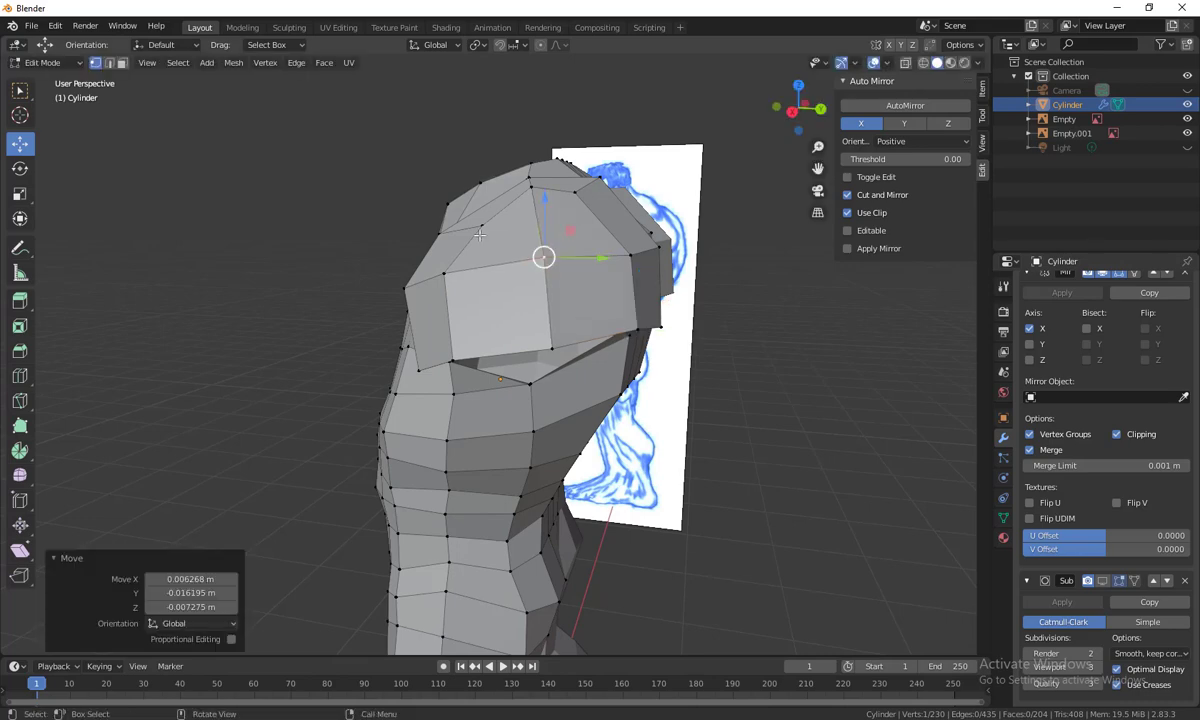
left_click(482, 224)
key("g")
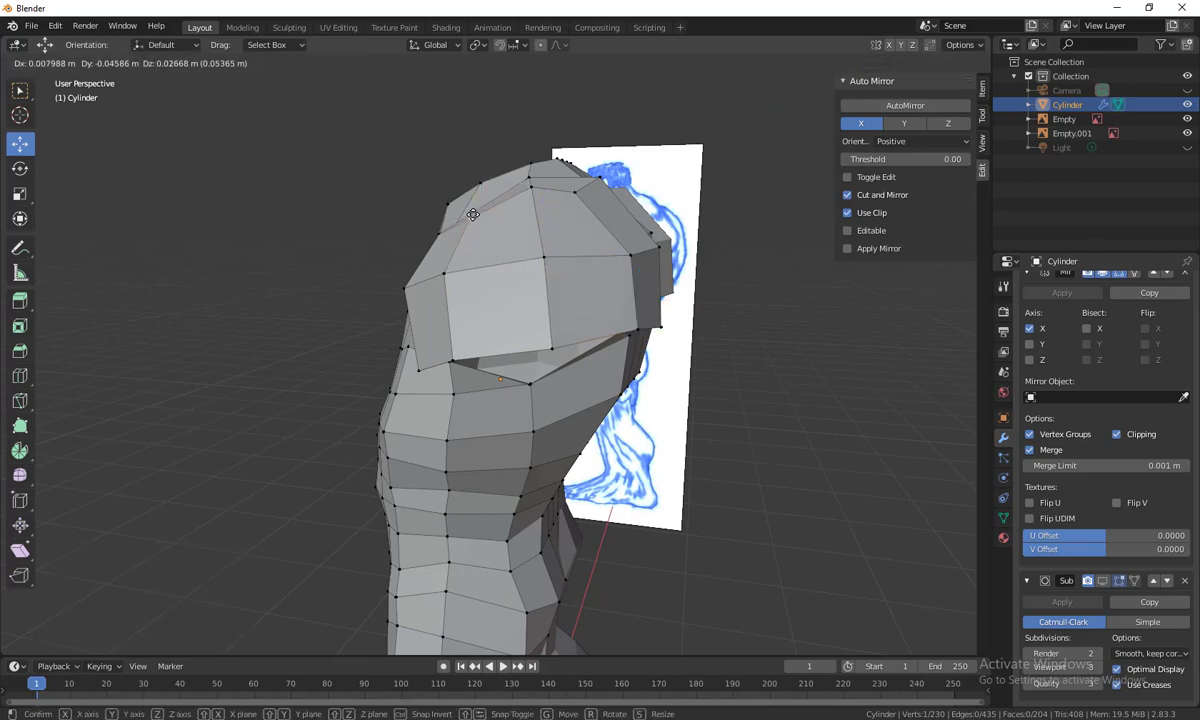
left_click(473, 214)
Move the neck-opening vertex beside the shoulder about 0.044 m in X, -0.045 m in Y and 0.005 m in Z
middle_click_drag(473, 214, 341, 375)
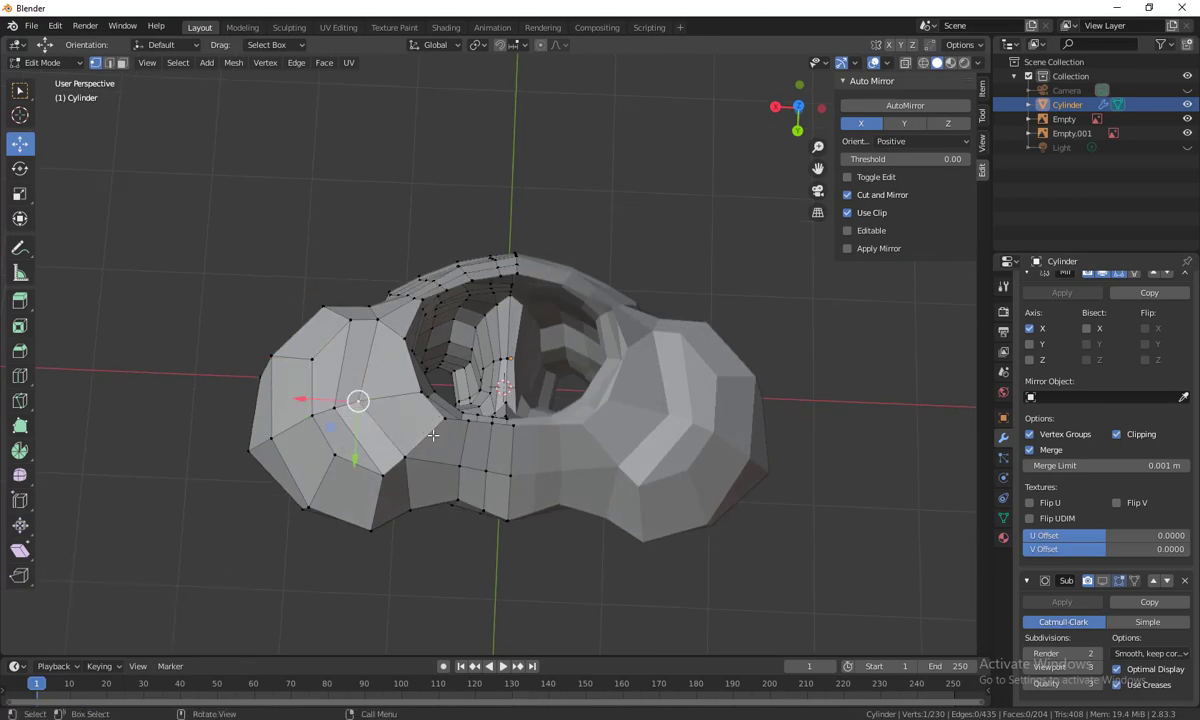
mouse_move(421, 392)
left_mouse_down()
mouse_move(402, 372)
mouse_move(442, 415)
mouse_move(438, 406)
left_mouse_up()
middle_click_drag(482, 488, 477, 274)
scroll(494, 397, "down", 1)
scroll(513, 472, "up", 2)
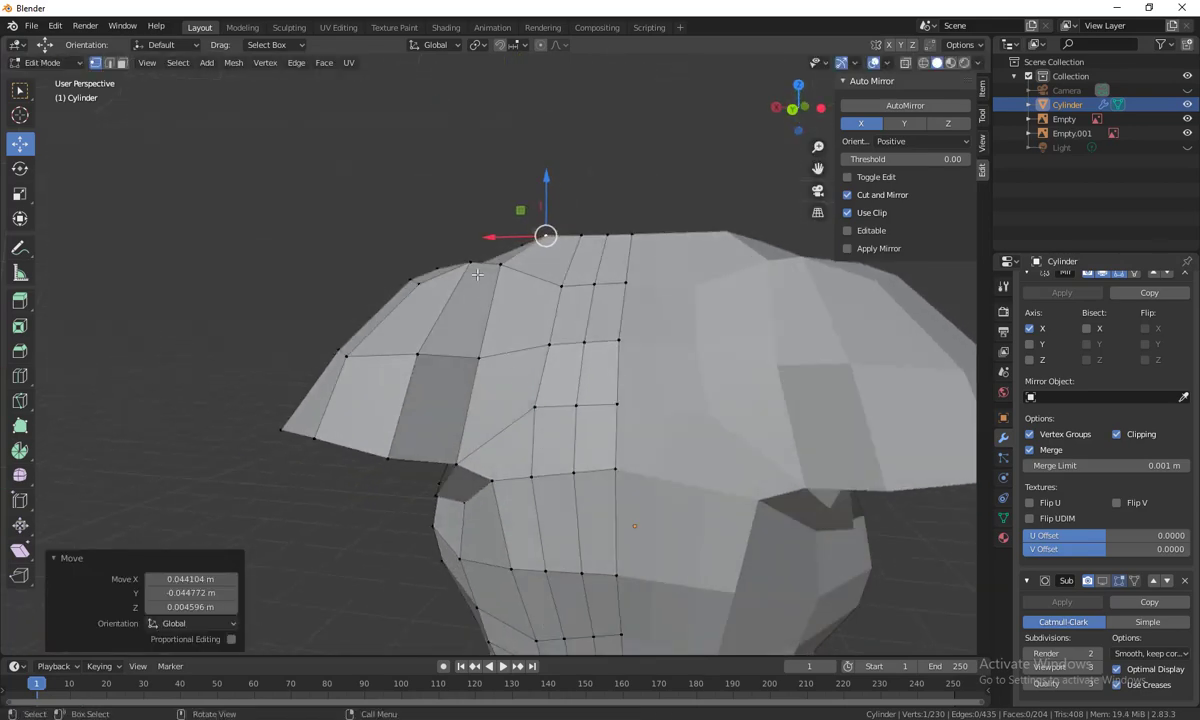
Move the rear upper shoulder vertex about 0.038 m in X and -0.034 m in Z, and lower a neighbouring vertex about 0.013 m
left_click(474, 263)
left_click_drag(470, 261, 456, 271)
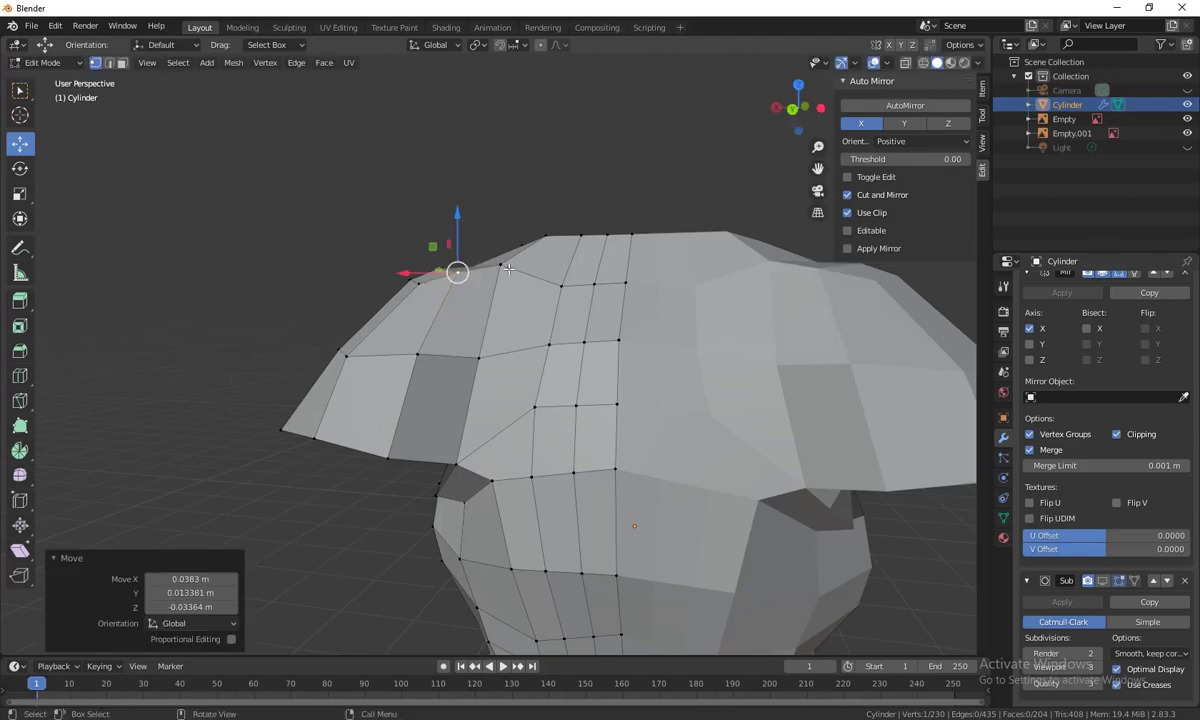
left_click(500, 264)
middle_click_drag(559, 315, 472, 349)
left_click_drag(390, 331, 386, 334)
middle_click_drag(386, 334, 560, 520)
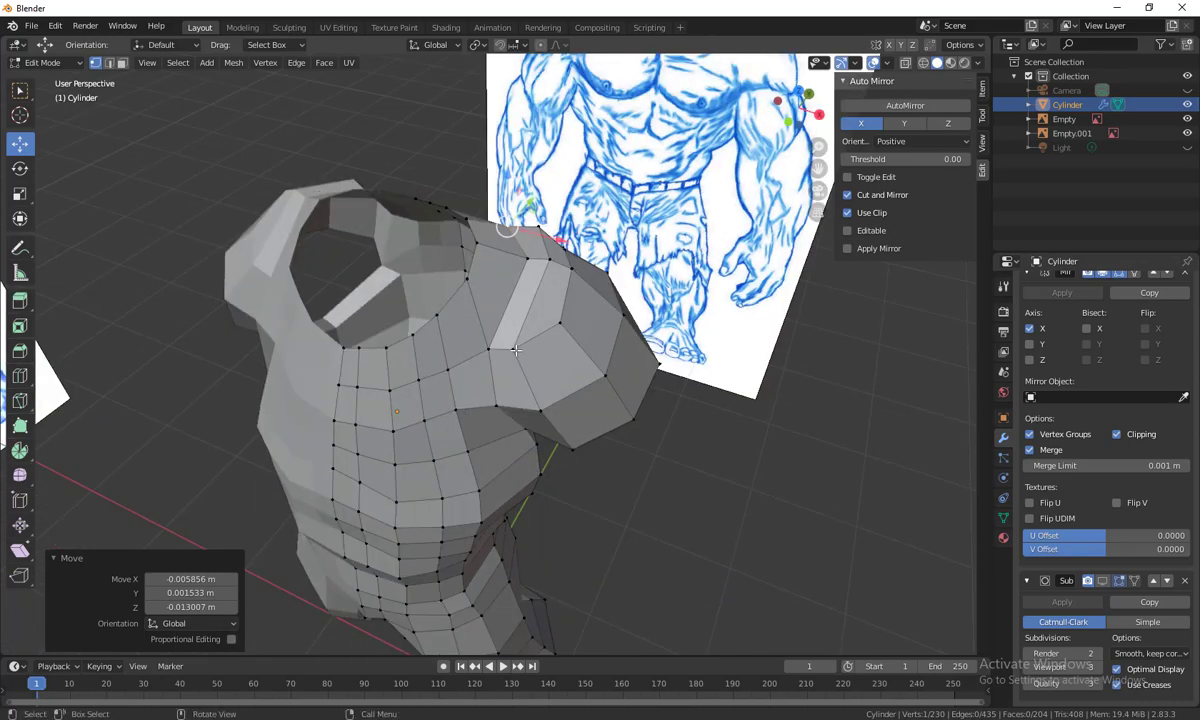
Reposition the vertex on the front of the shoulder beside the upper chest
left_click(485, 330)
key("g")
middle_click_drag(631, 478, 570, 462)
Enable the Subdivision modifier's viewport display, switch to Object Mode and deselect the body to check the smoothed shoulder
left_click(1104, 582)
middle_click_drag(700, 495, 474, 352)
key("Tab")
left_click(790, 477)
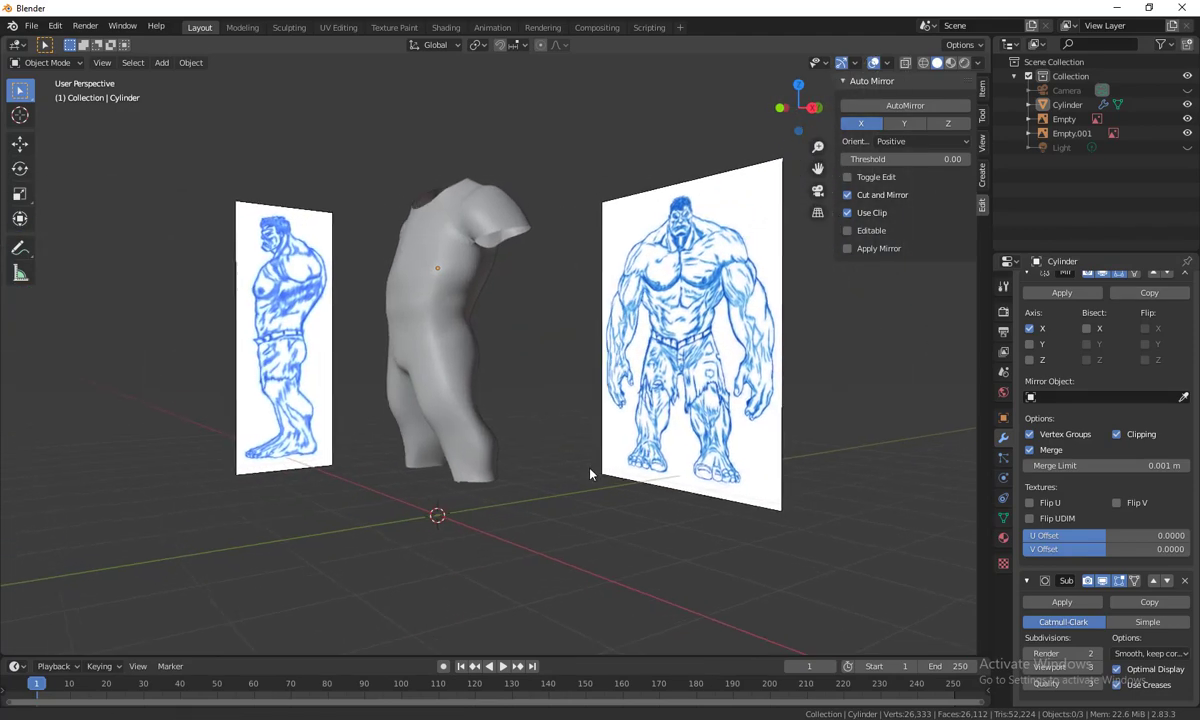
scroll(580, 482, "up", 4)
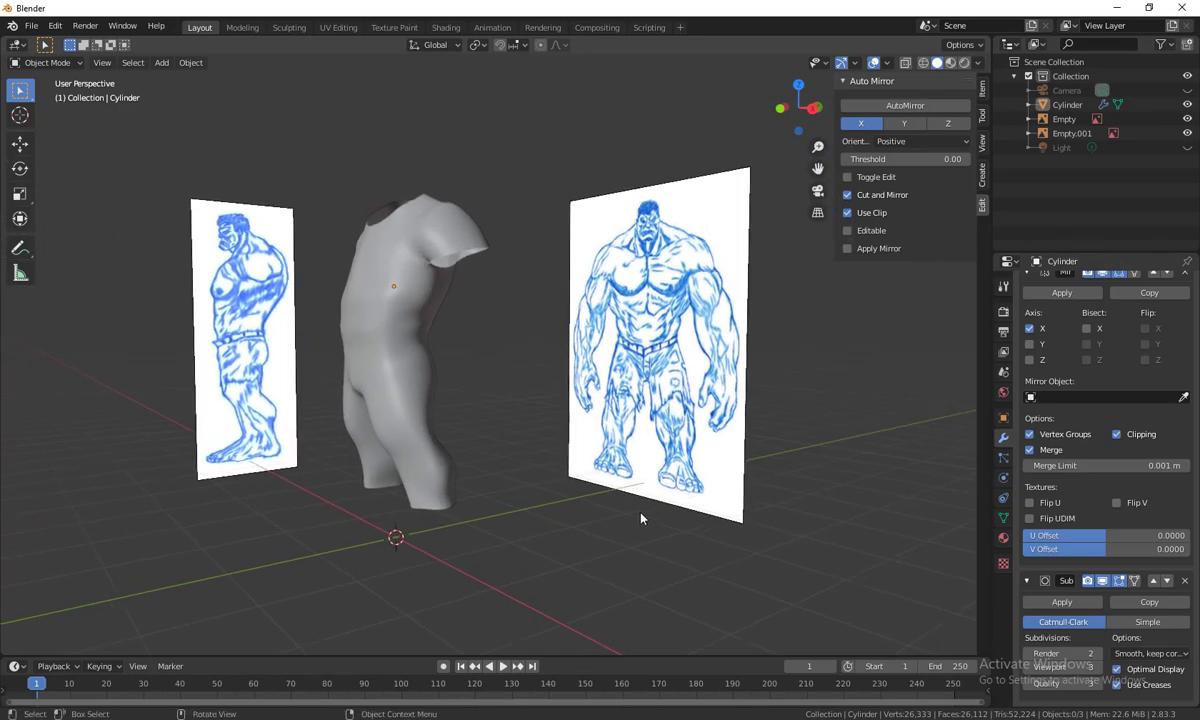
scroll(641, 516, "up", 2)
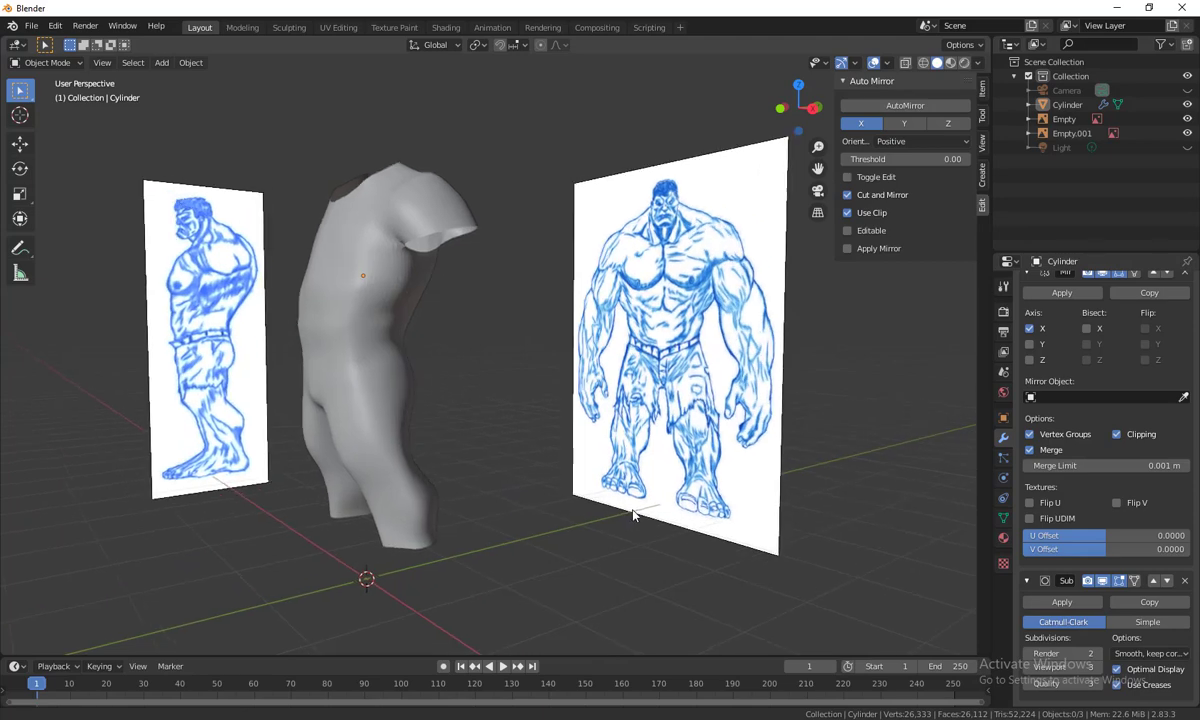